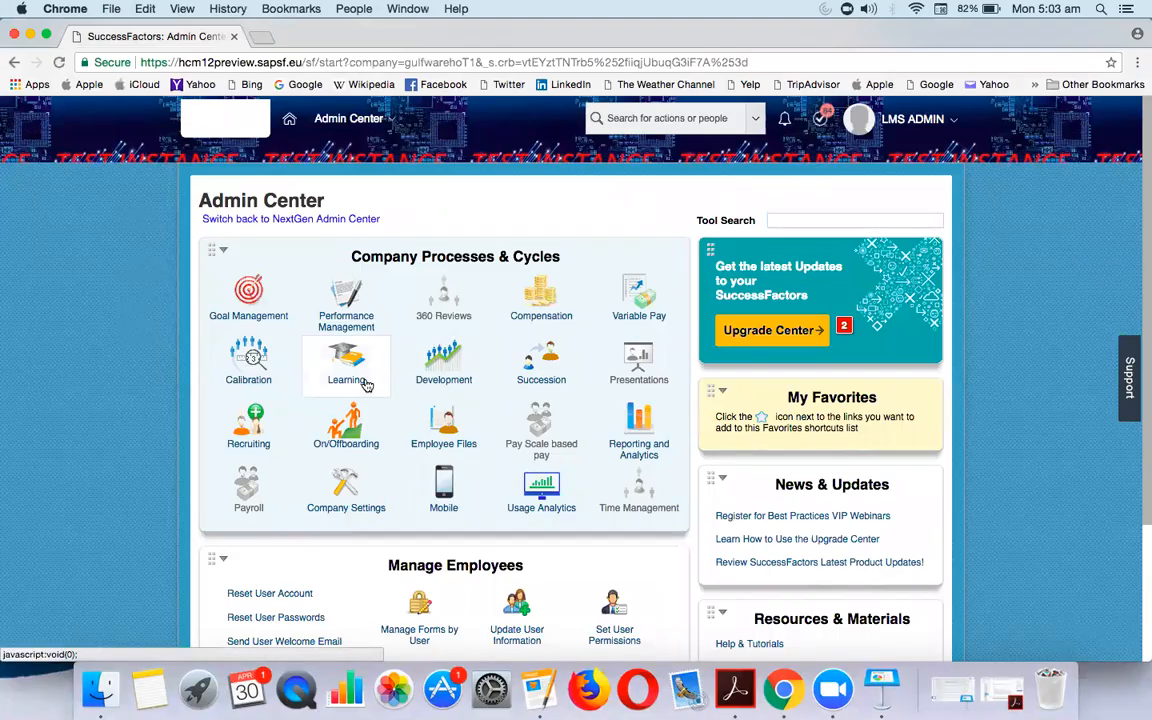
Step: Open Learning Administration from the Admin Center and go to the item search in its Learning area
click(360, 430)
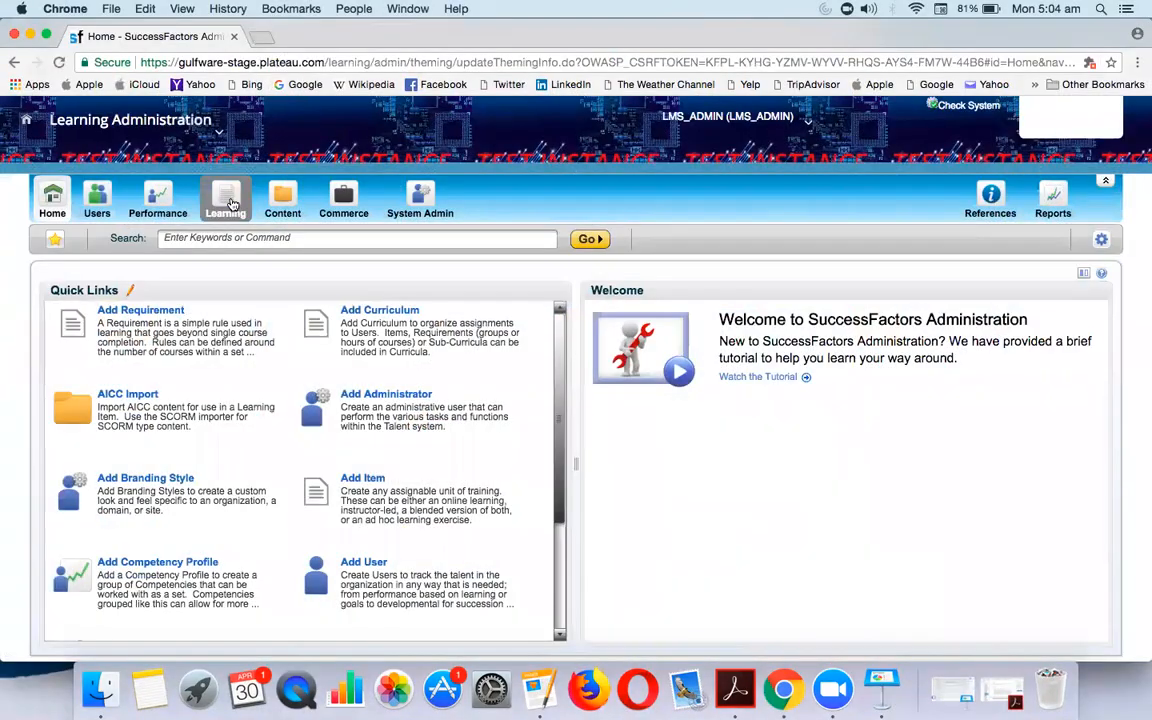
click(229, 201)
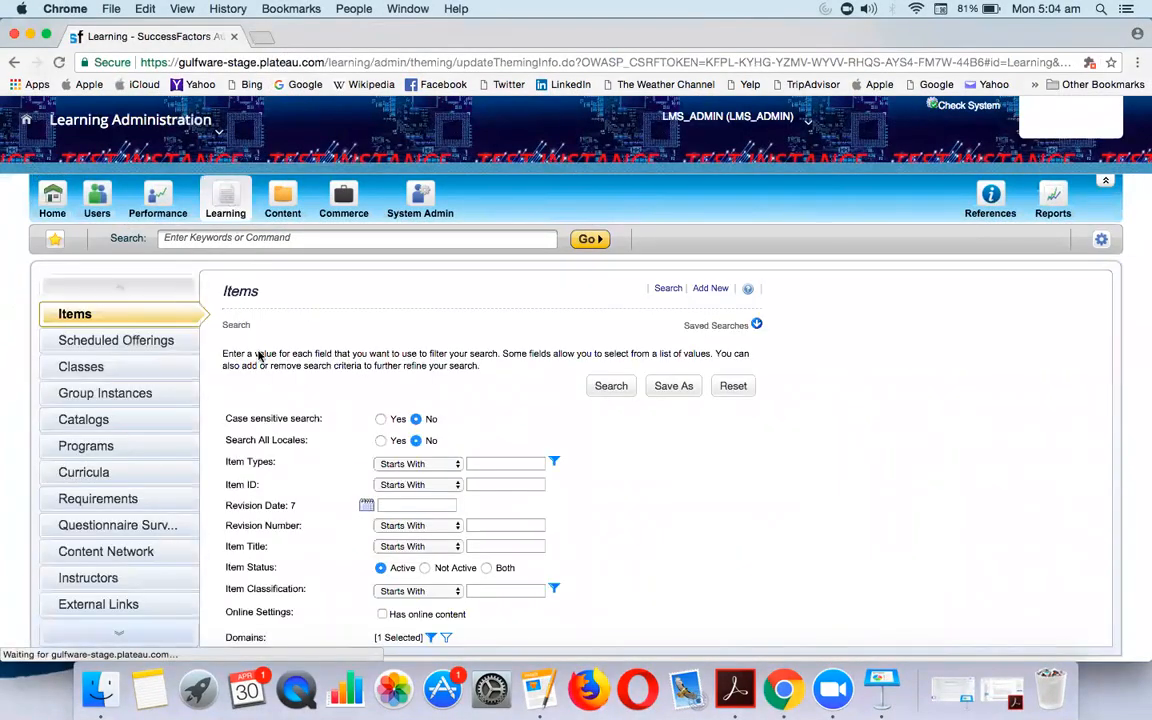
scroll(522, 447, down, 1)
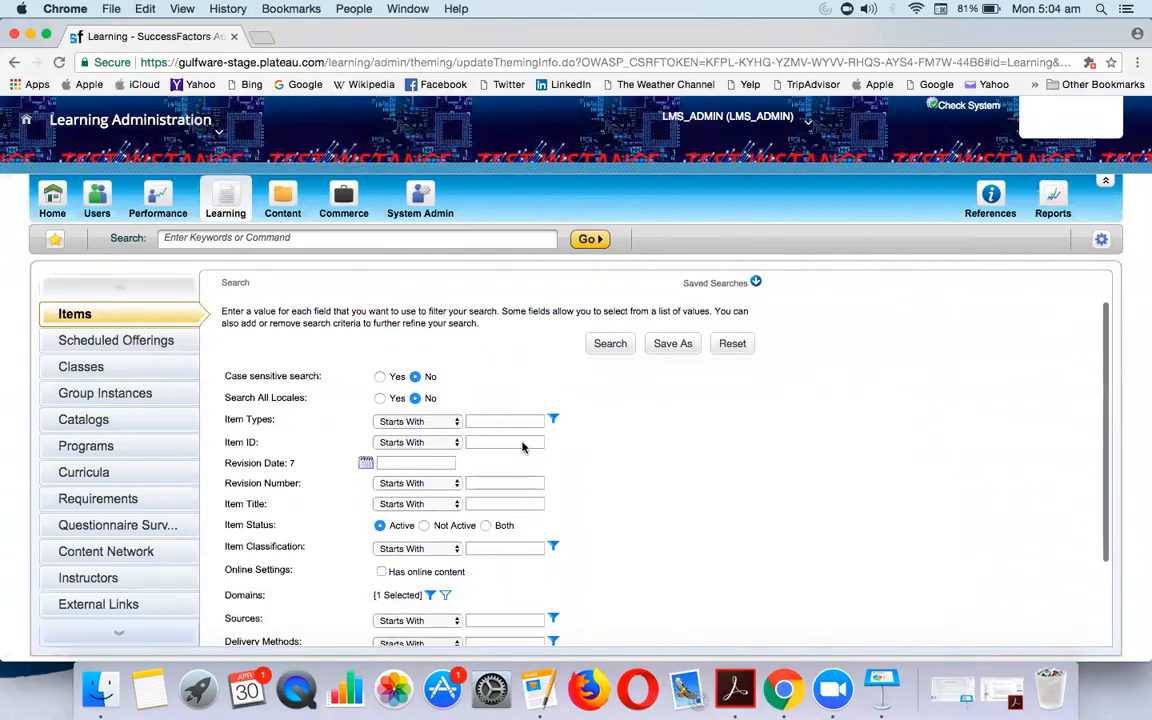
Step: Open the bookmarked item SAP SF EC - CR Training and close the bookmarks list
click(57, 242)
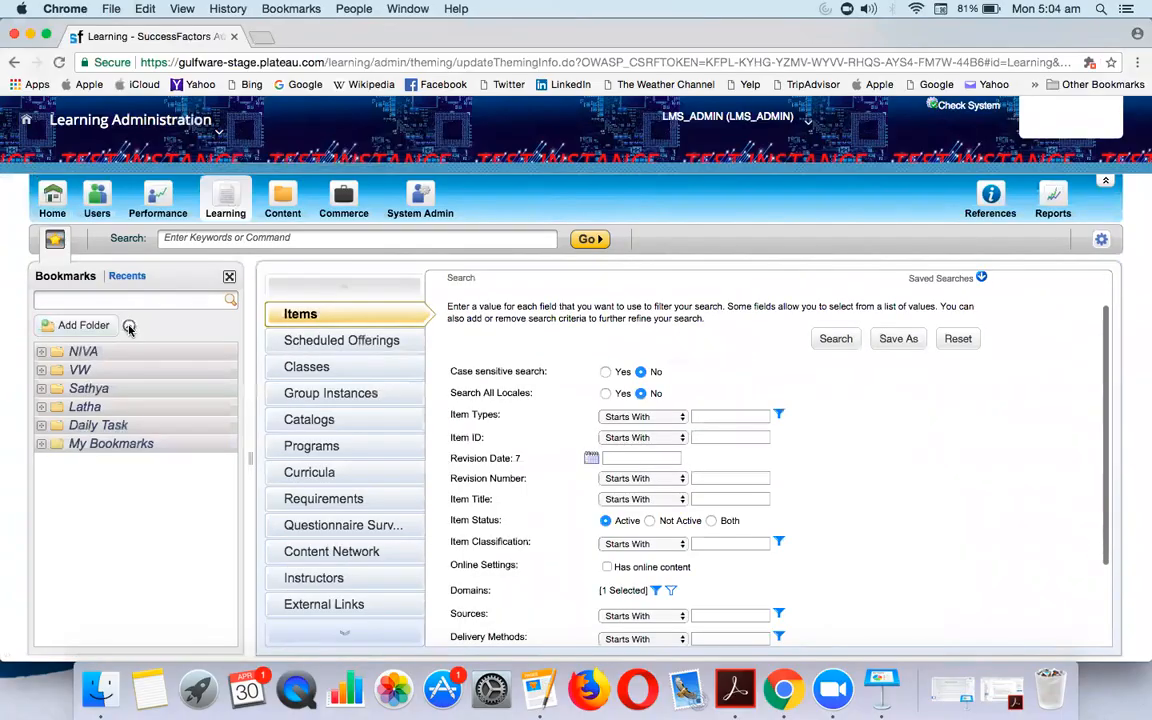
click(86, 350)
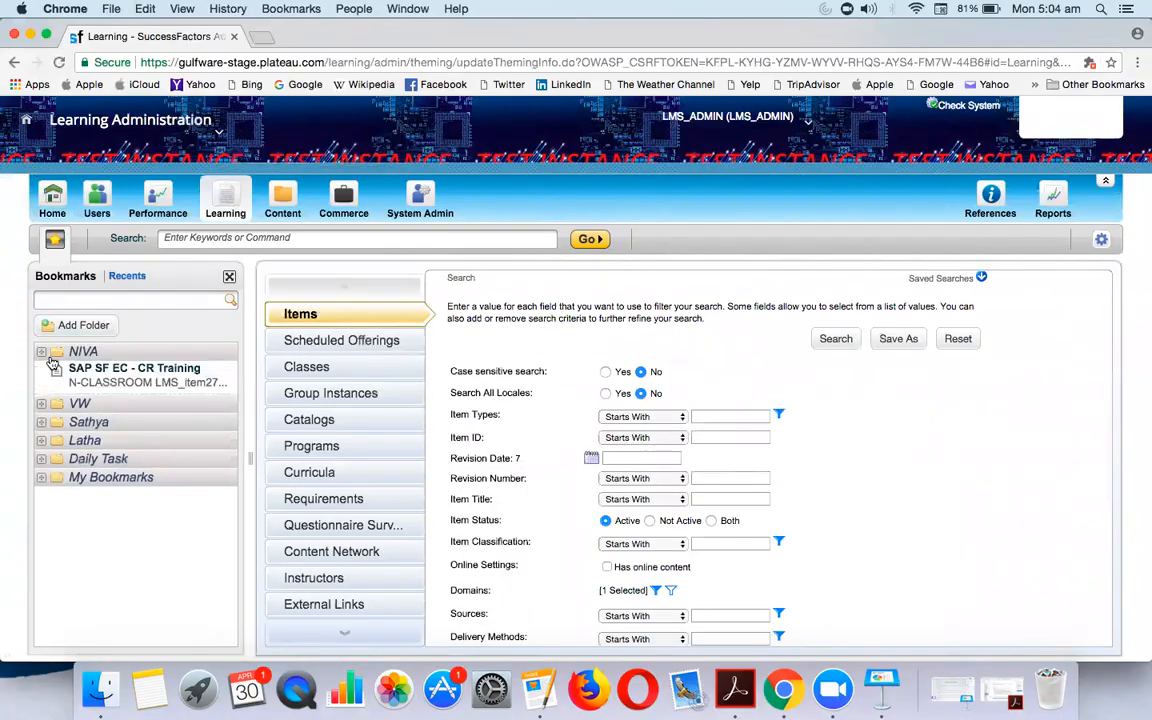
click(97, 376)
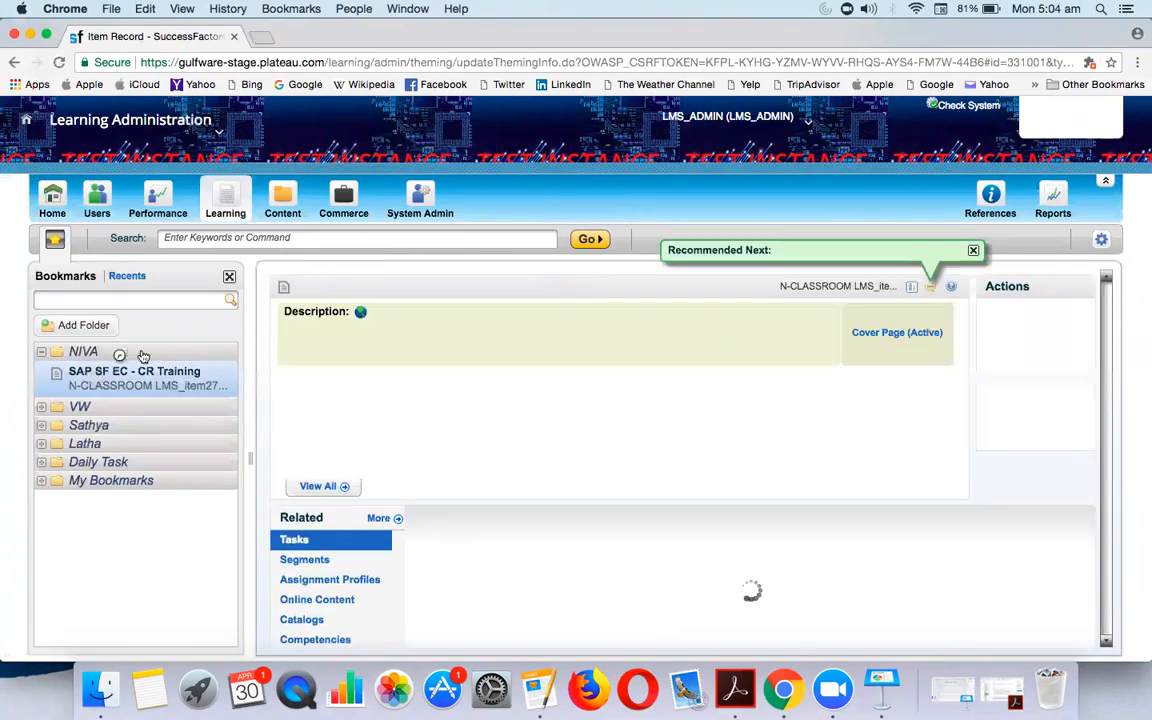
click(228, 277)
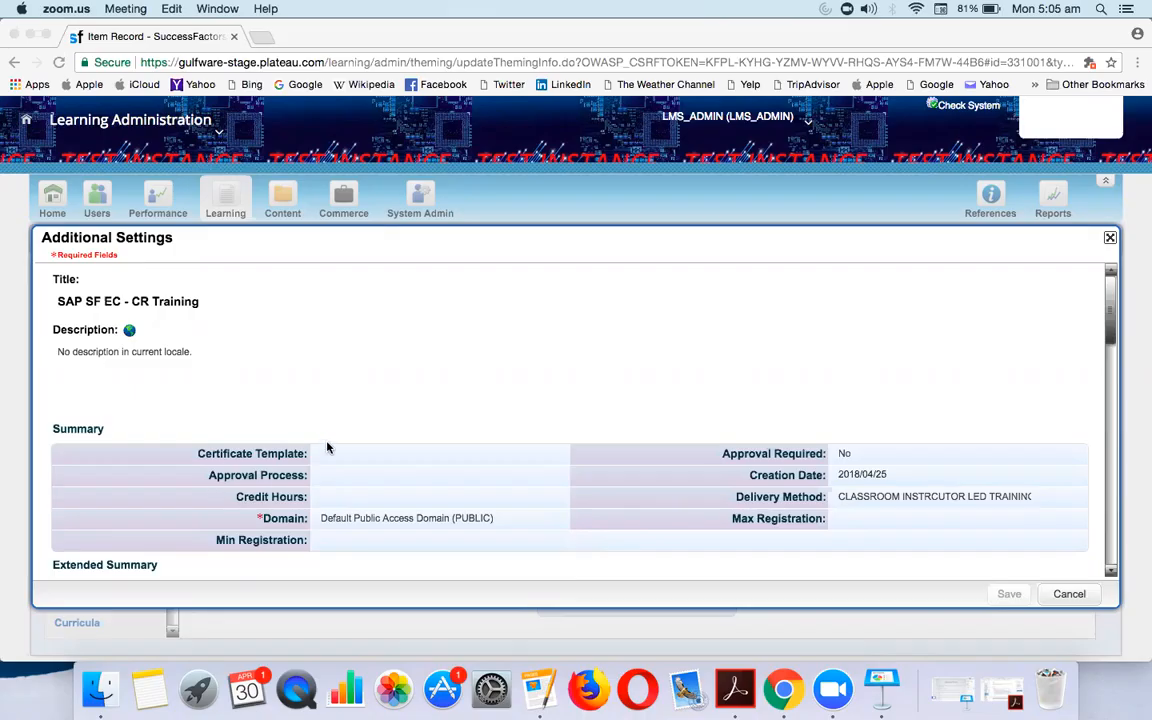
Step: Review the training item's additional settings, from the summary through the design fields, and close them without saving
click(1058, 442)
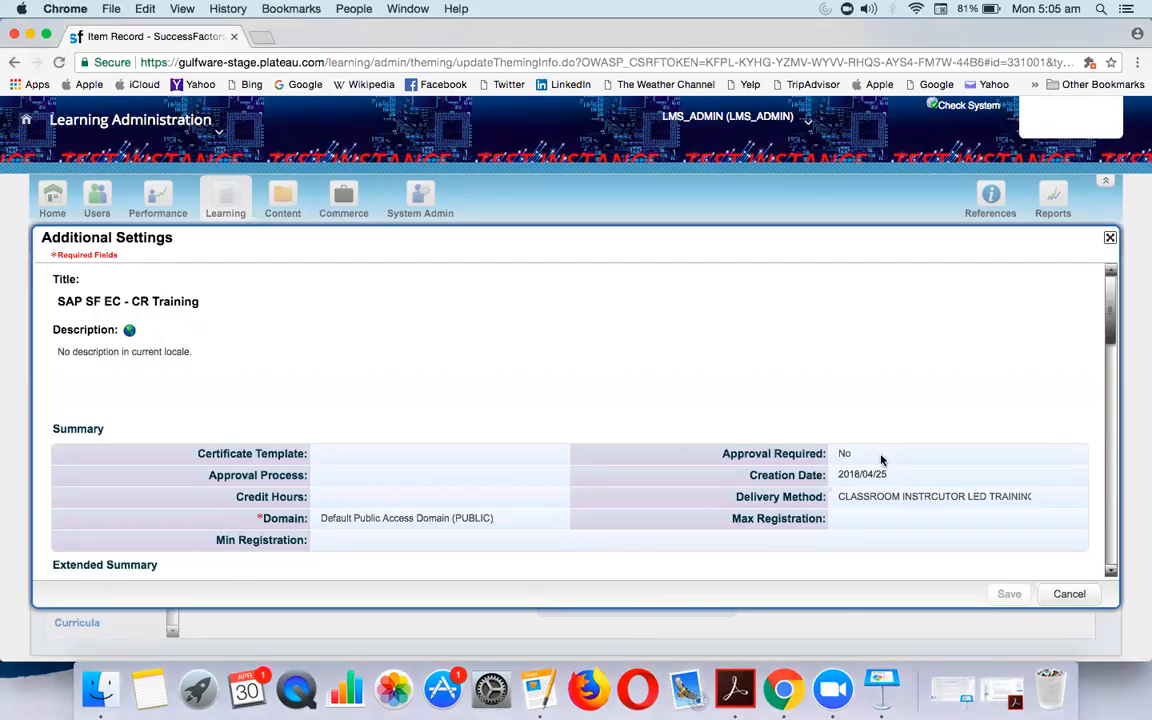
scroll(881, 459, down, 6)
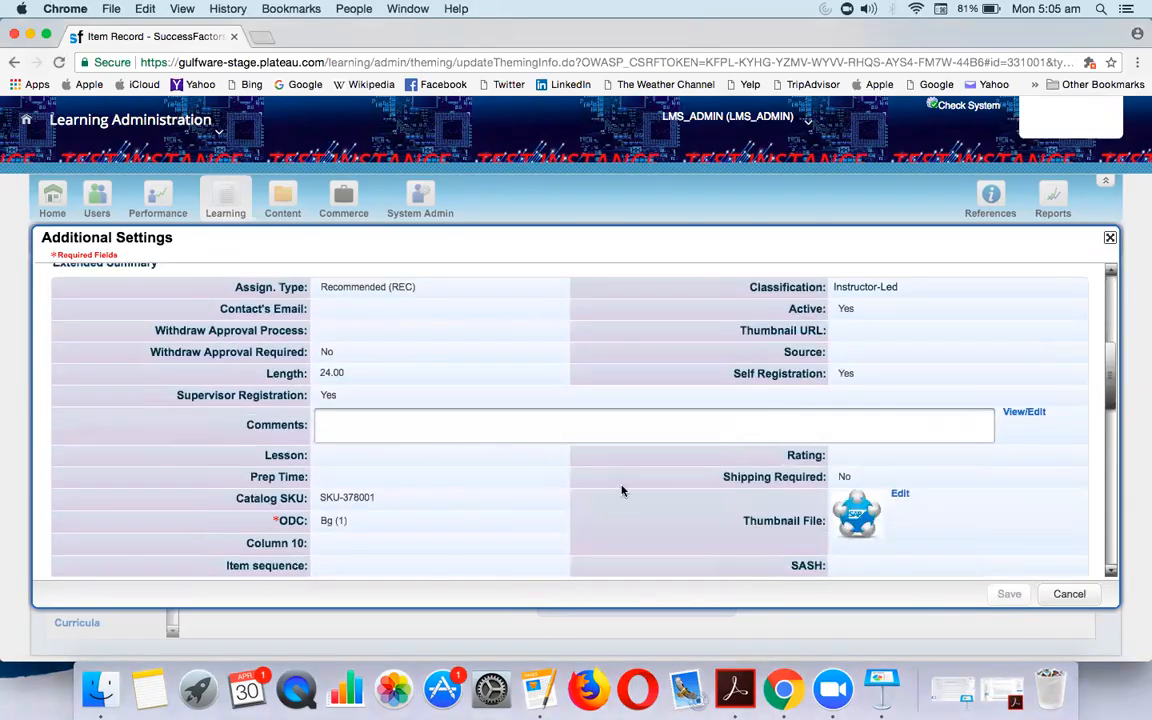
scroll(621, 491, down, 8)
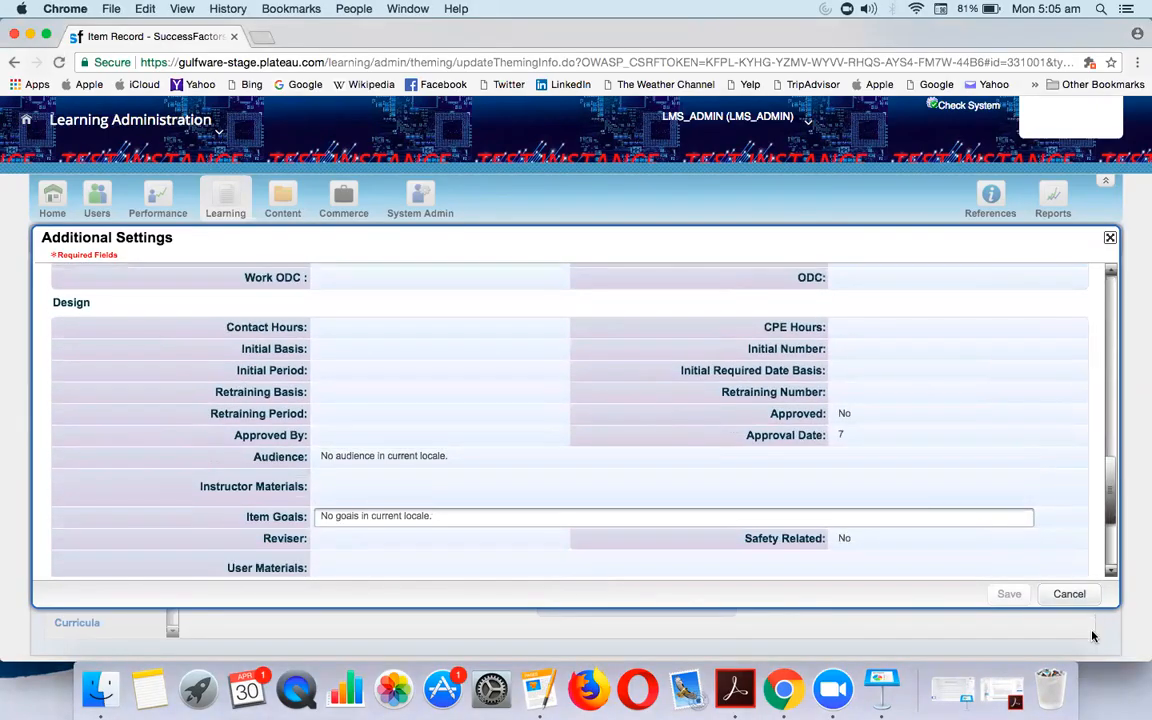
click(1071, 596)
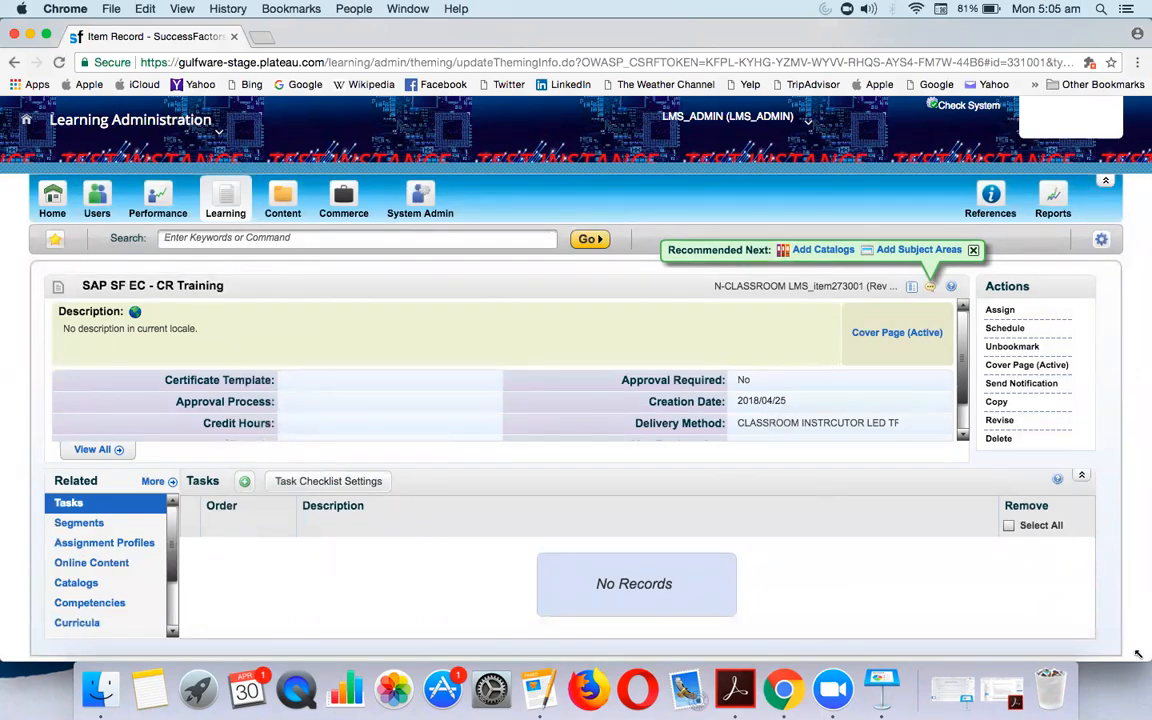
Step: Search the Mac for "vani" and open 2_Vanilla_64_Full_Learning_Configuration_Workbook (1).pdf in Acrobat Reader
key(super+Tab)
key(super+Tab)
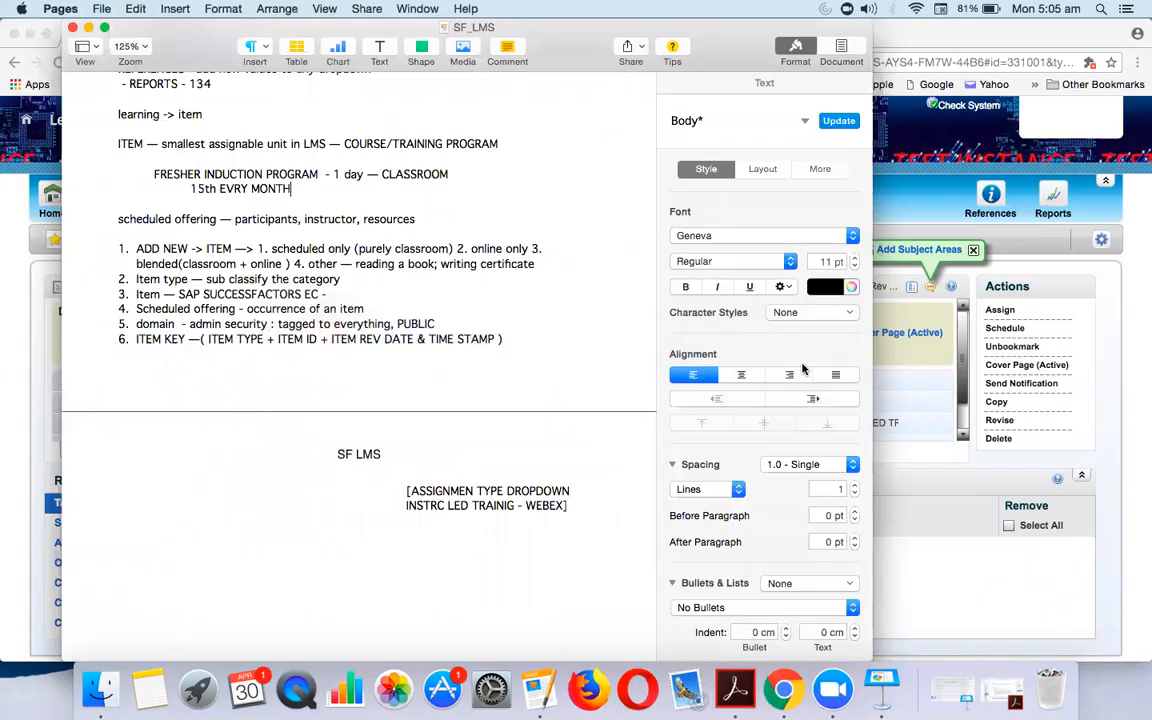
click(1101, 14)
text(va)
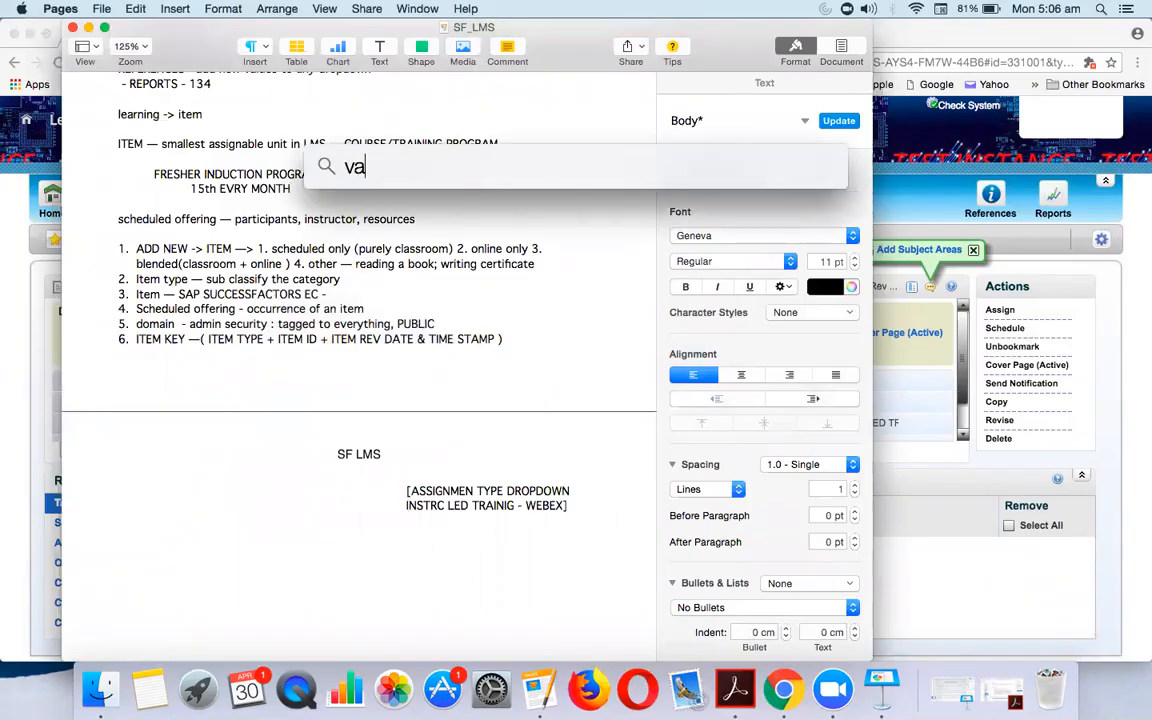
text(ni)
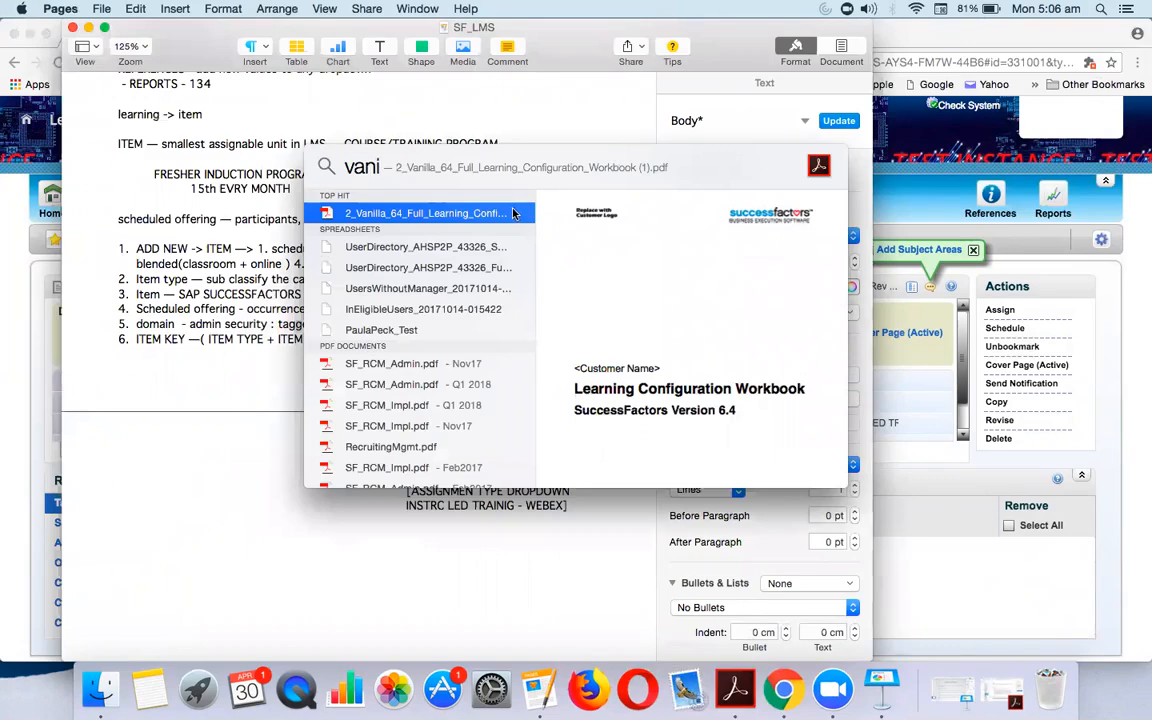
double_click(513, 213)
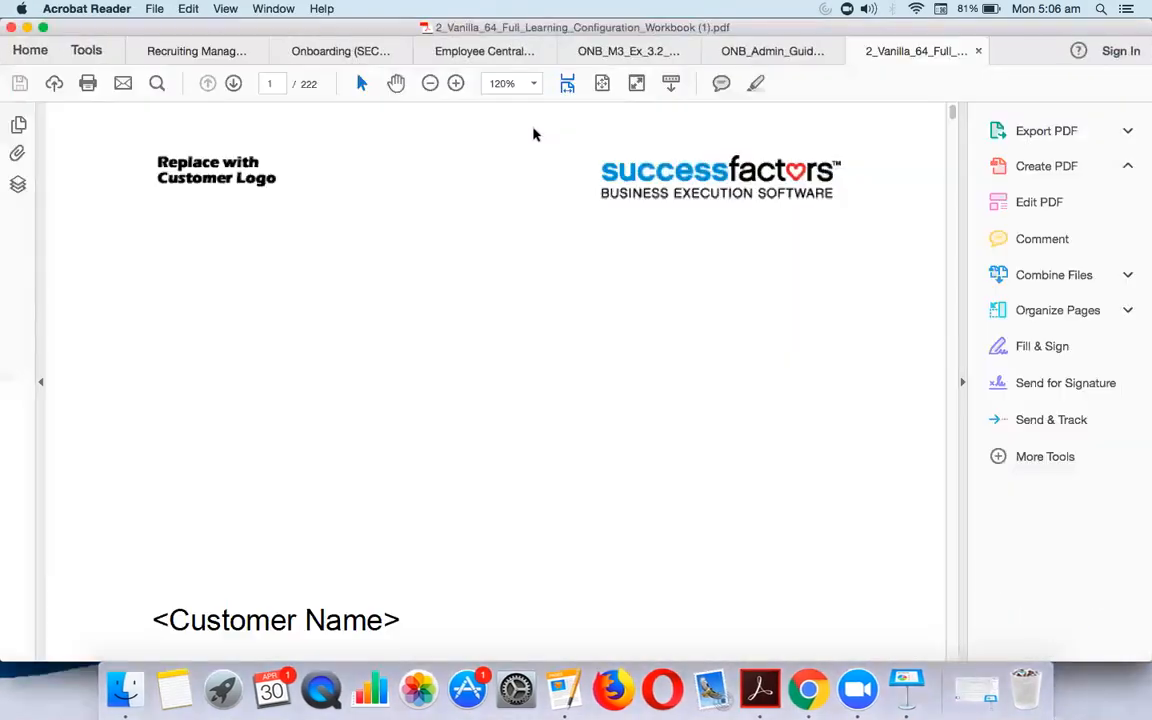
Step: Find "assignment type" in the workbook and go to section 3.1.9 Assignment Type from the table of contents
scroll(496, 244, down, 10)
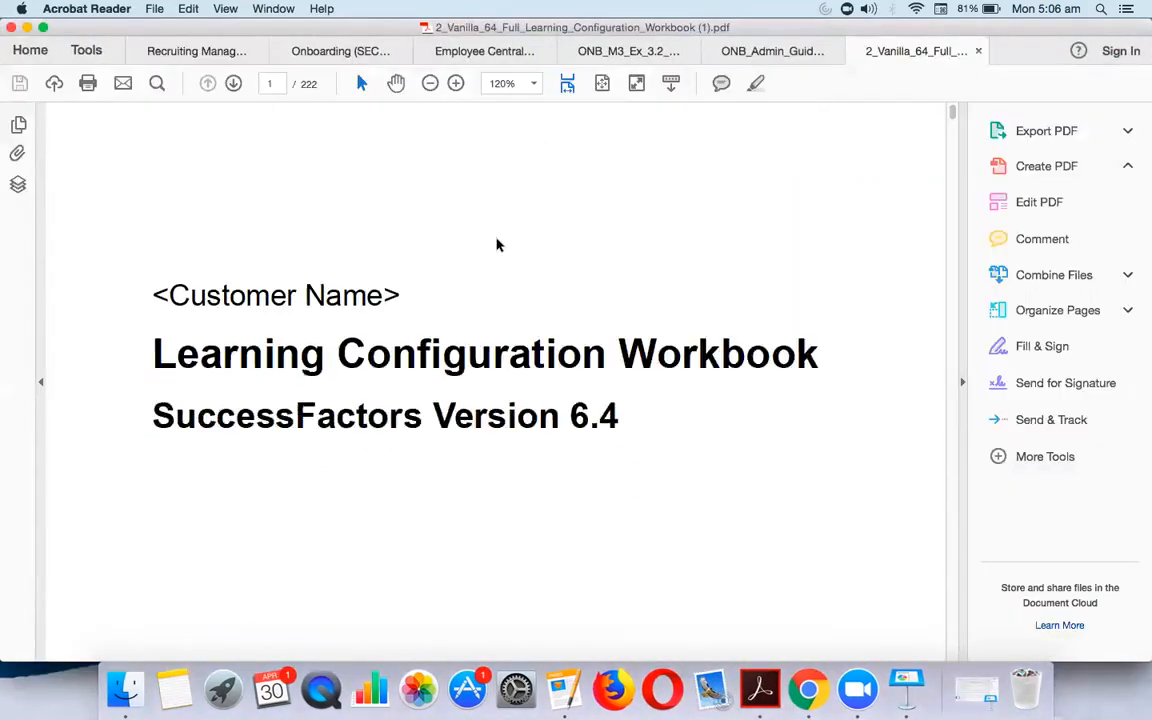
scroll(621, 357, down, 10)
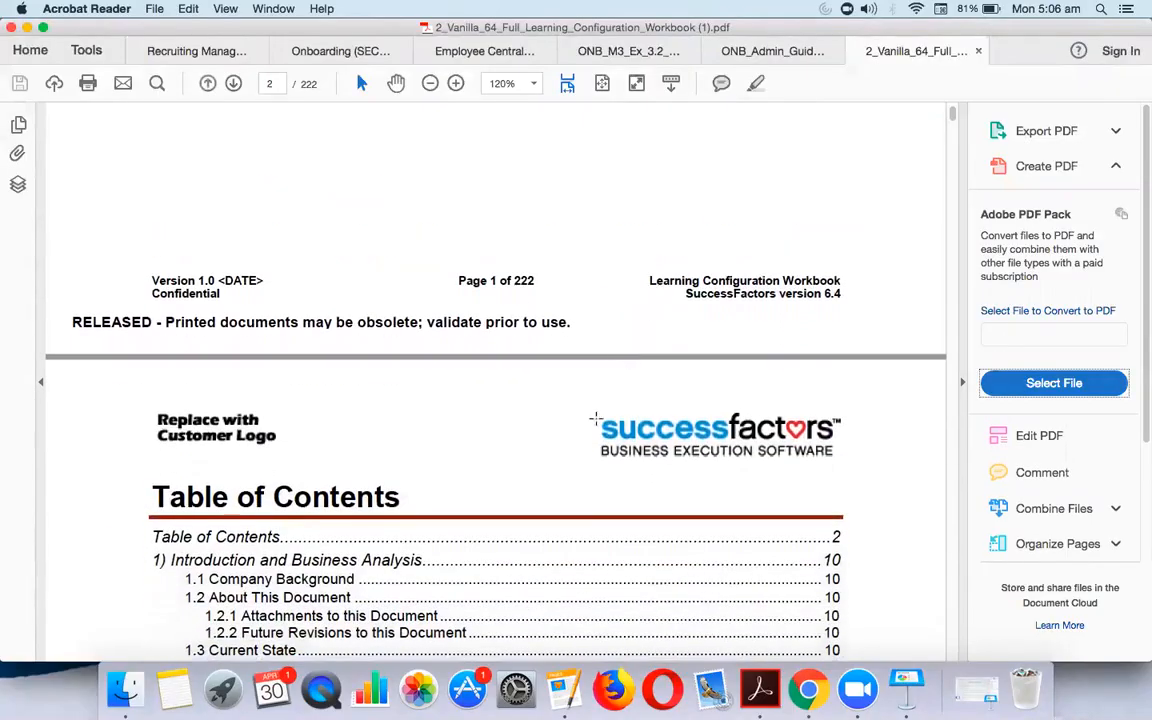
scroll(597, 425, down, 10)
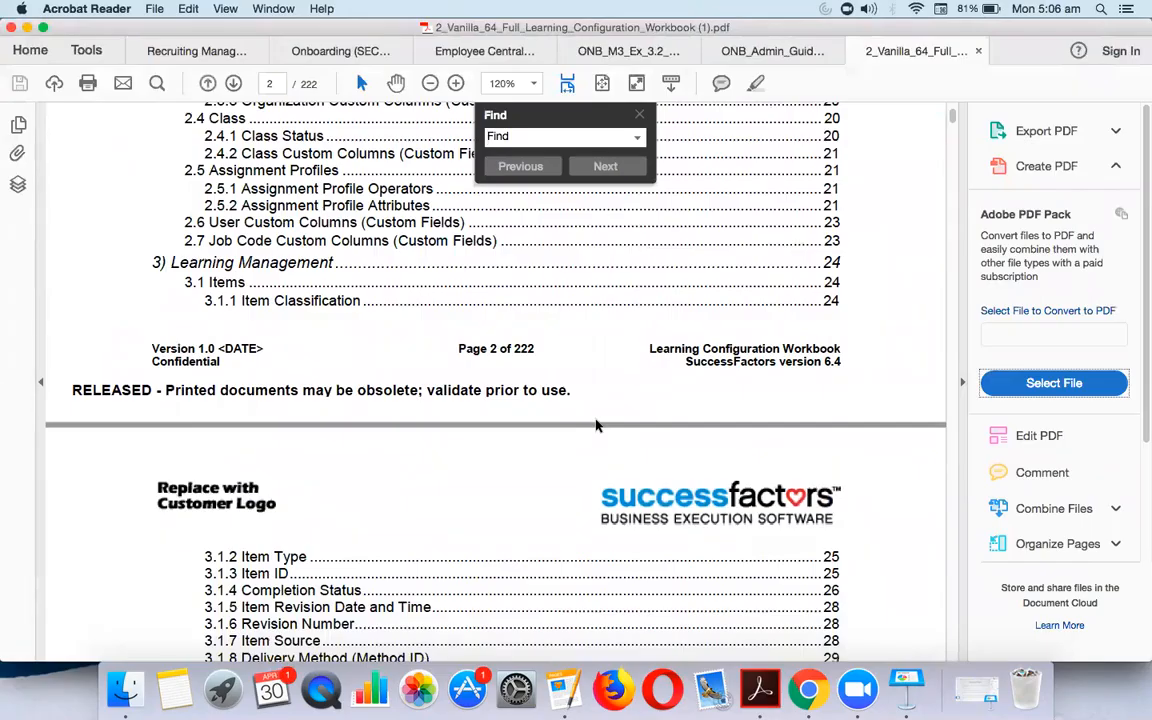
key(super+Tab)
key(super+Tab)
text(ass)
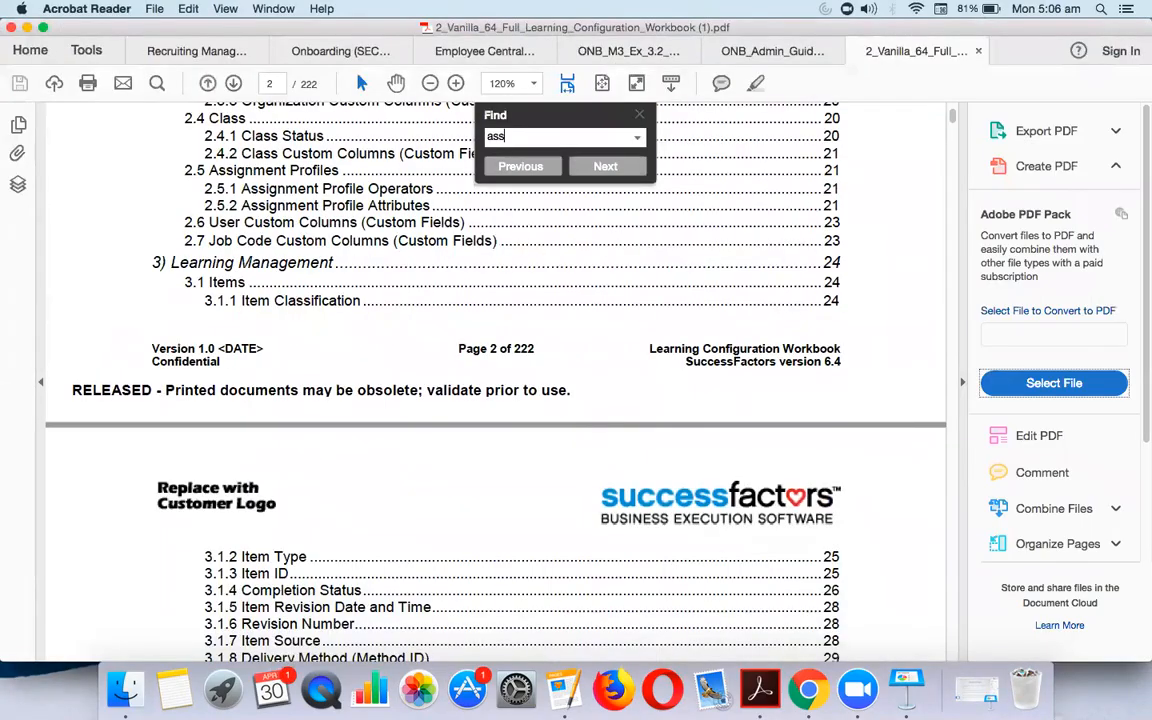
text(ignment type)
key(Return)
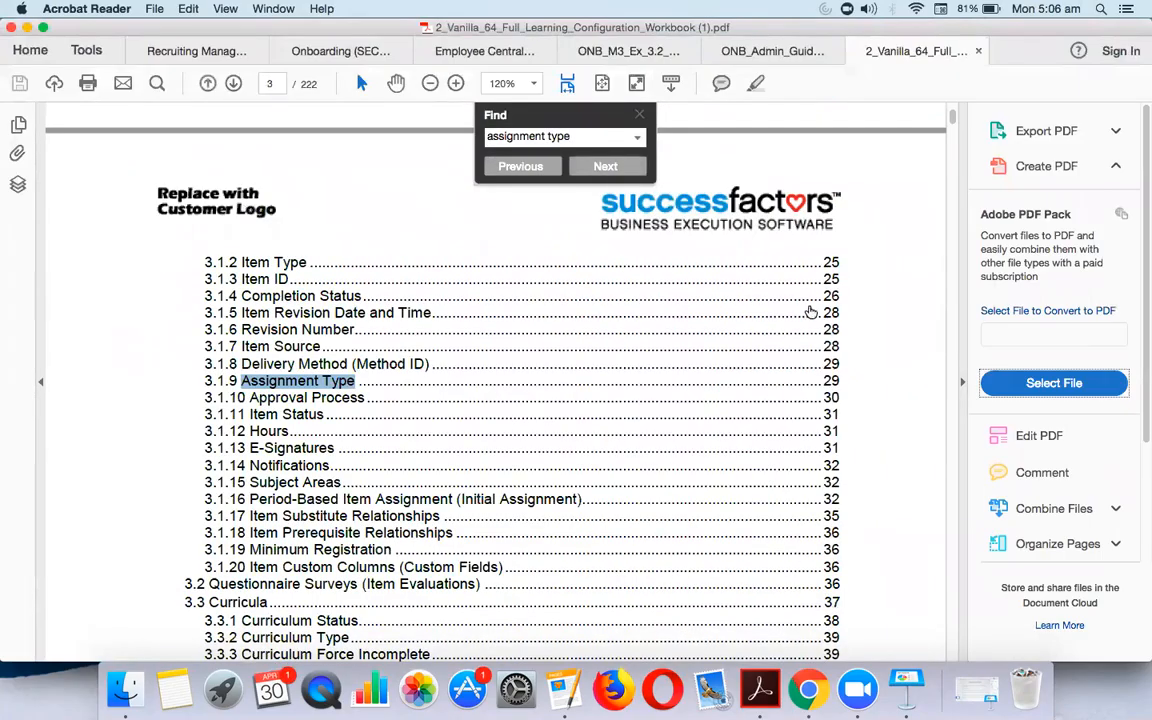
click(832, 386)
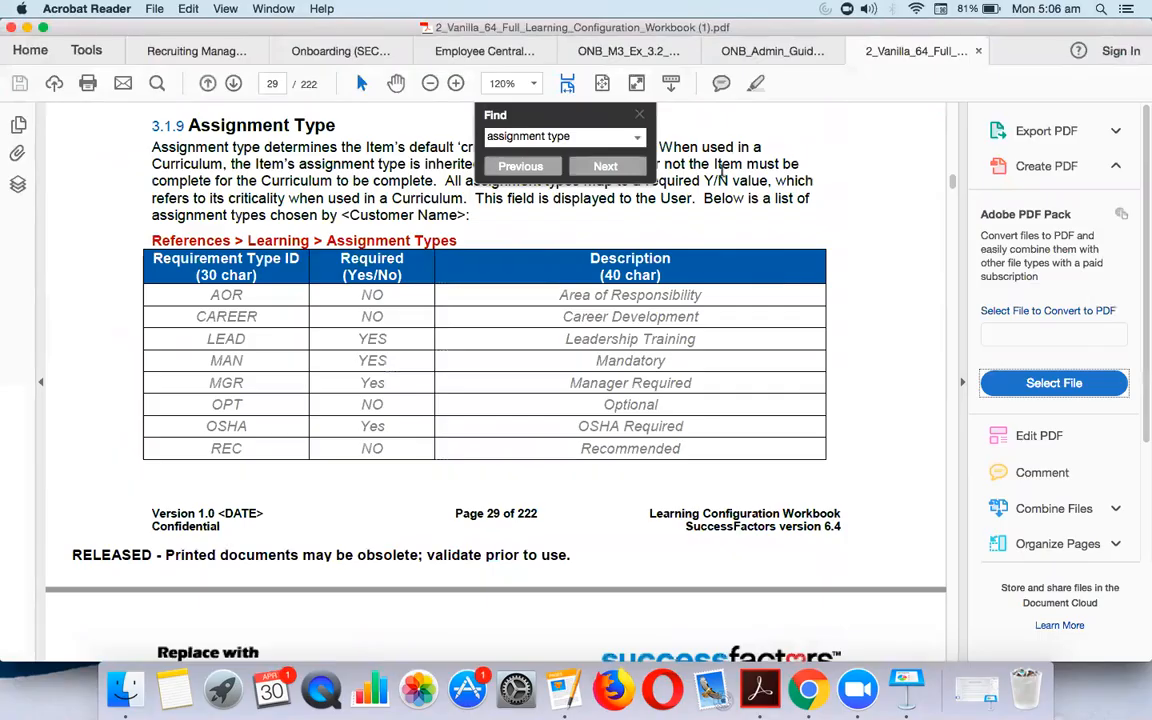
click(641, 113)
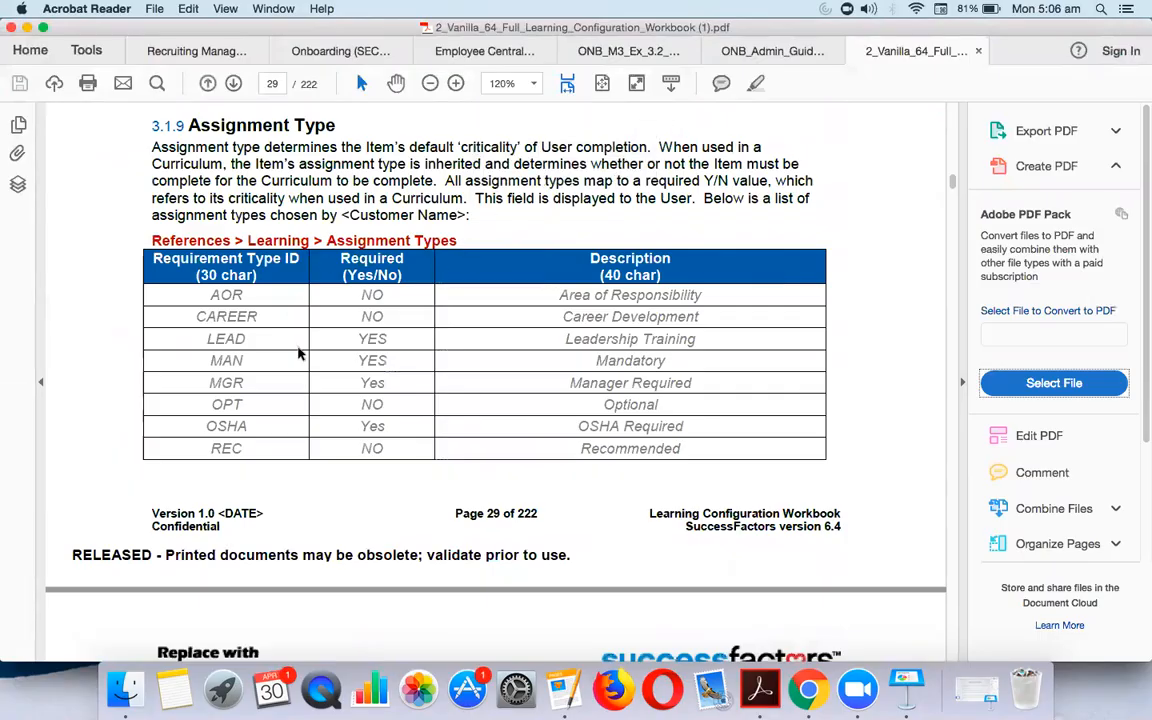
Step: Examine the assignment type tables on pages 29 and 30, including their Required values and descriptions
scroll(225, 395, down, 1)
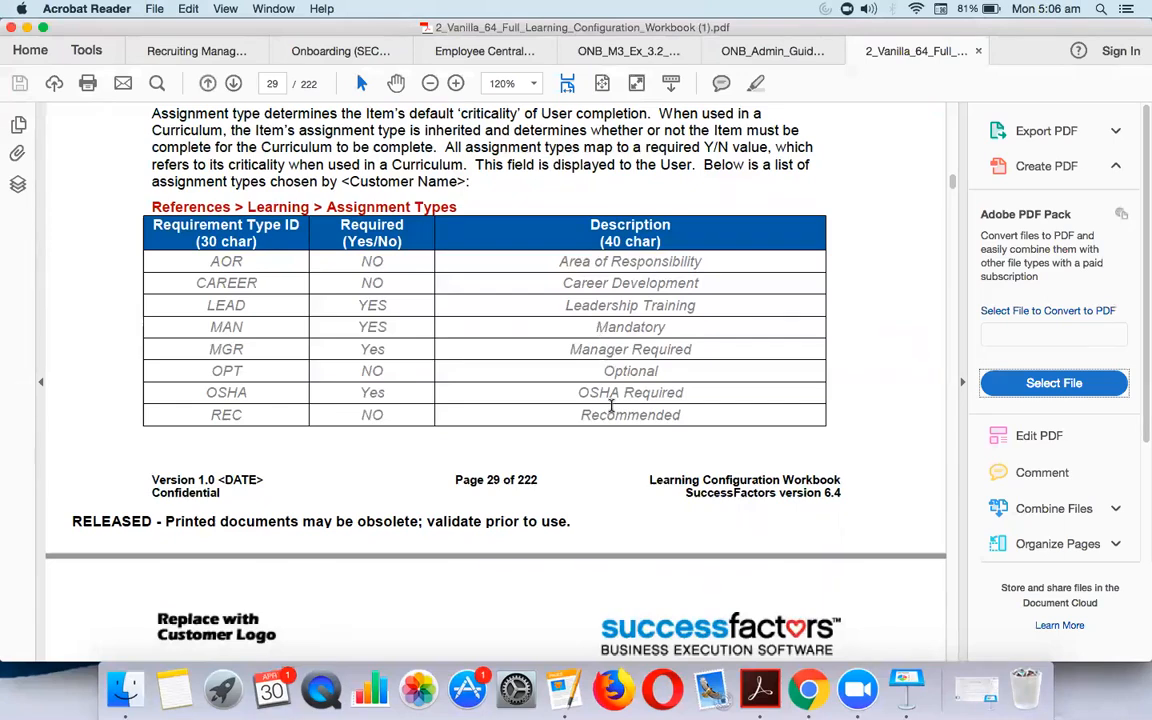
scroll(594, 380, down, 10)
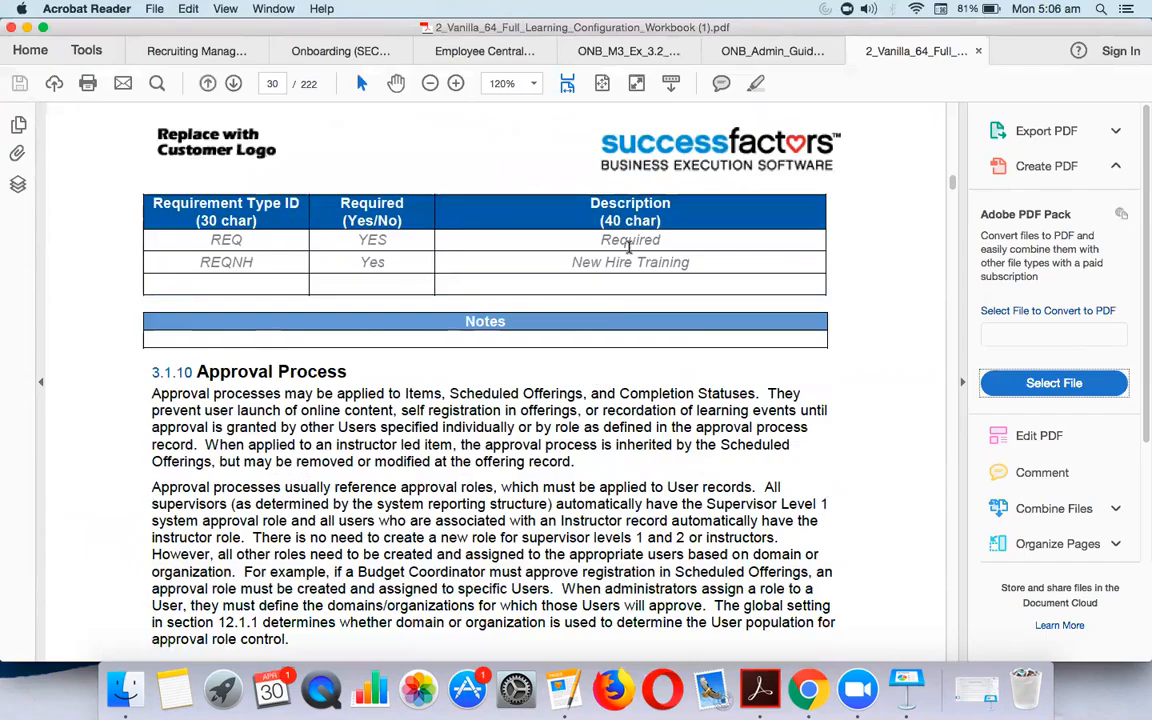
scroll(566, 222, up, 8)
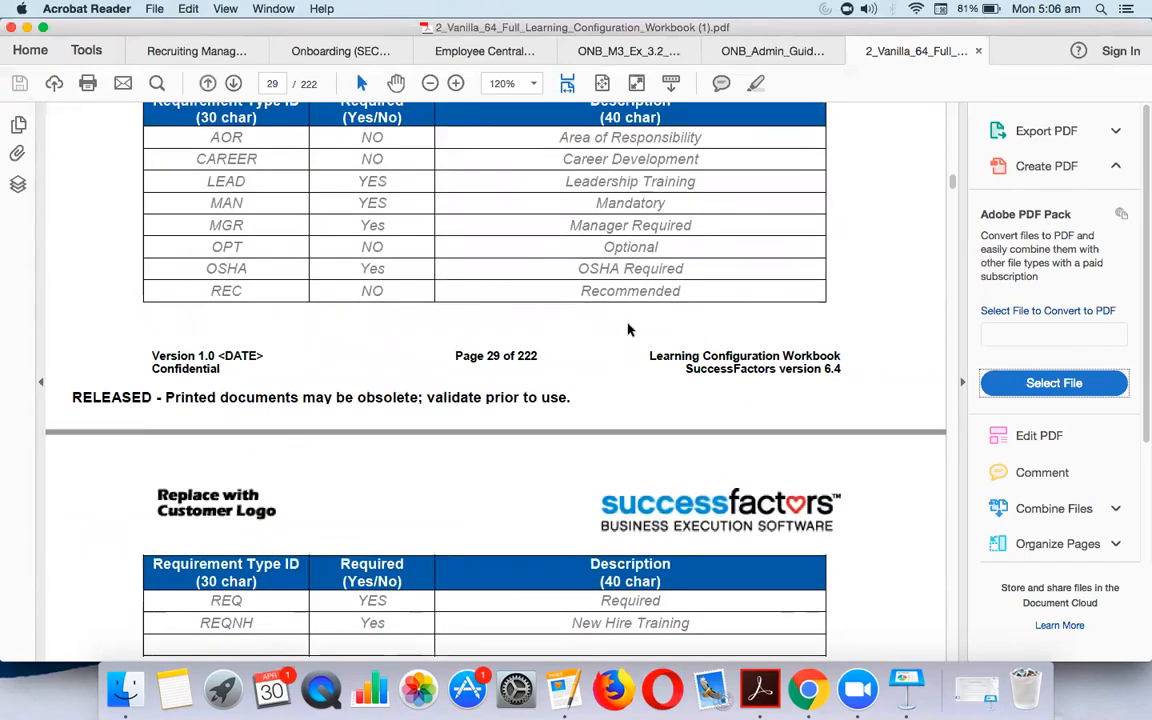
scroll(628, 330, down, 1)
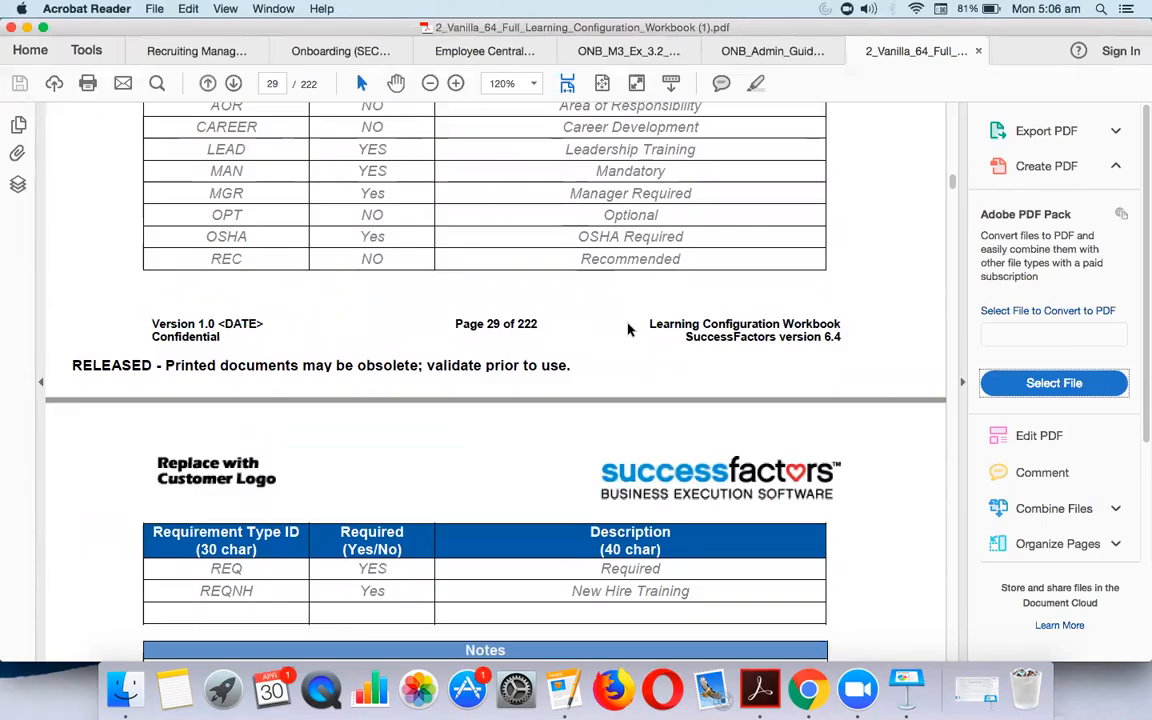
scroll(628, 330, down, 1)
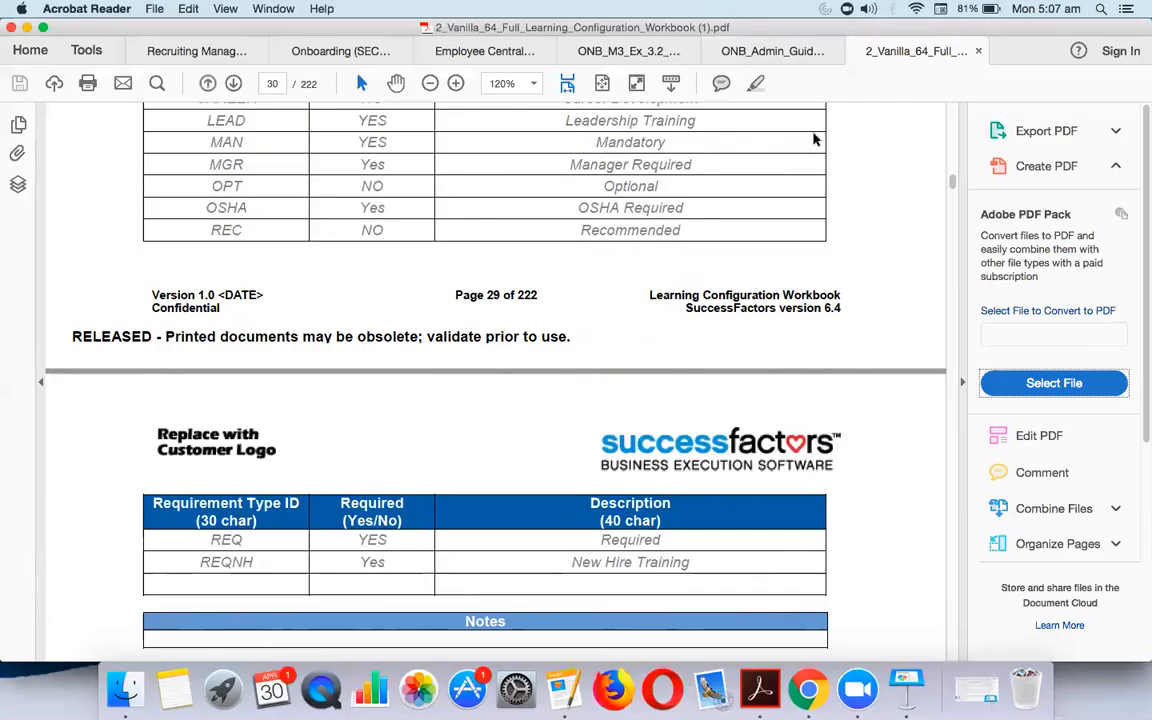
Step: Minimize the workbook and browser windows, then open the webex lms document from the desktop and skim its VLS configuration instructions
click(27, 28)
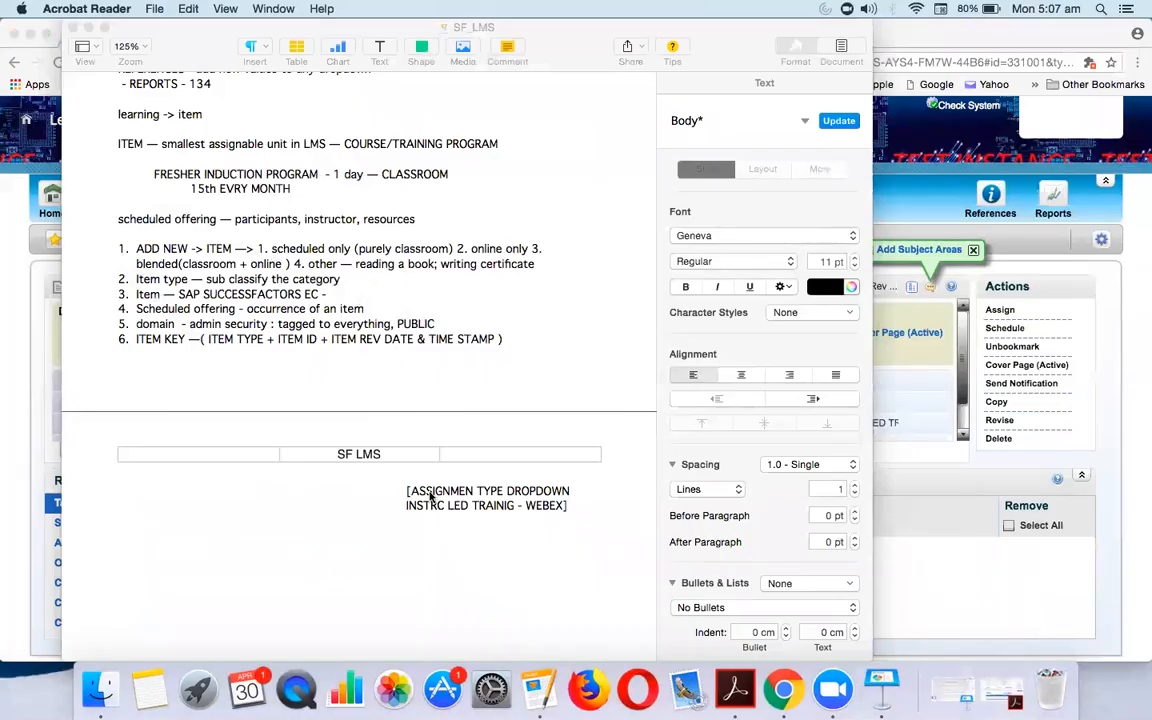
click(30, 31)
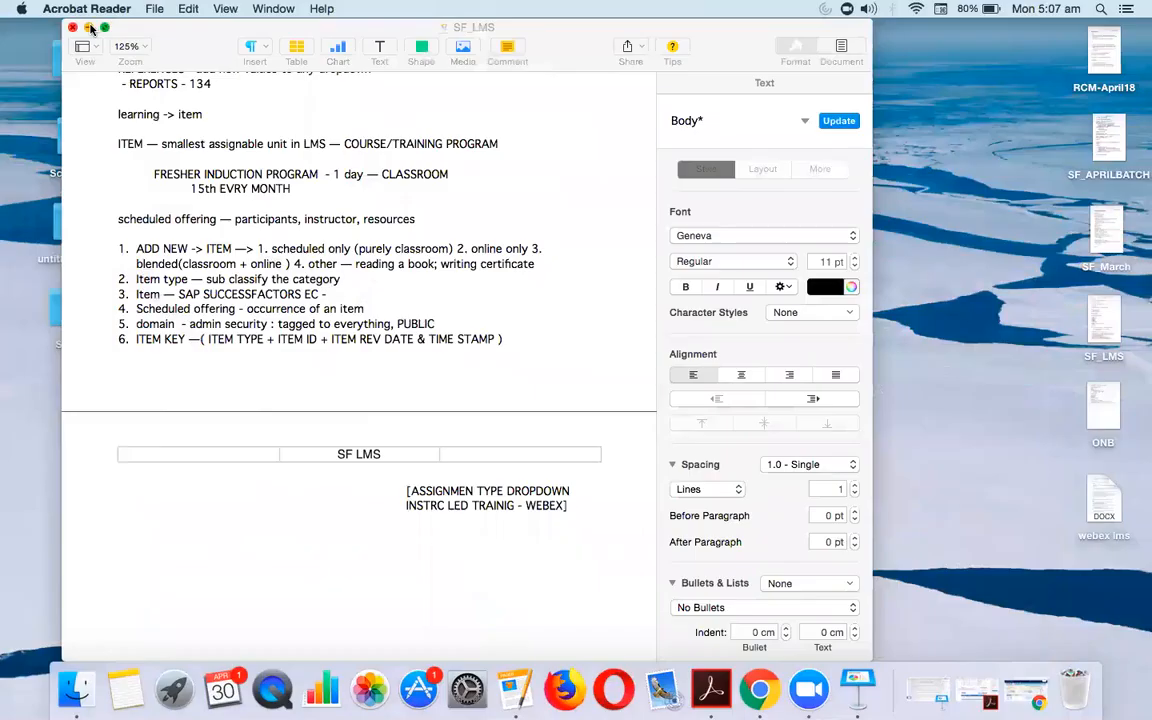
click(1104, 497)
click(860, 179)
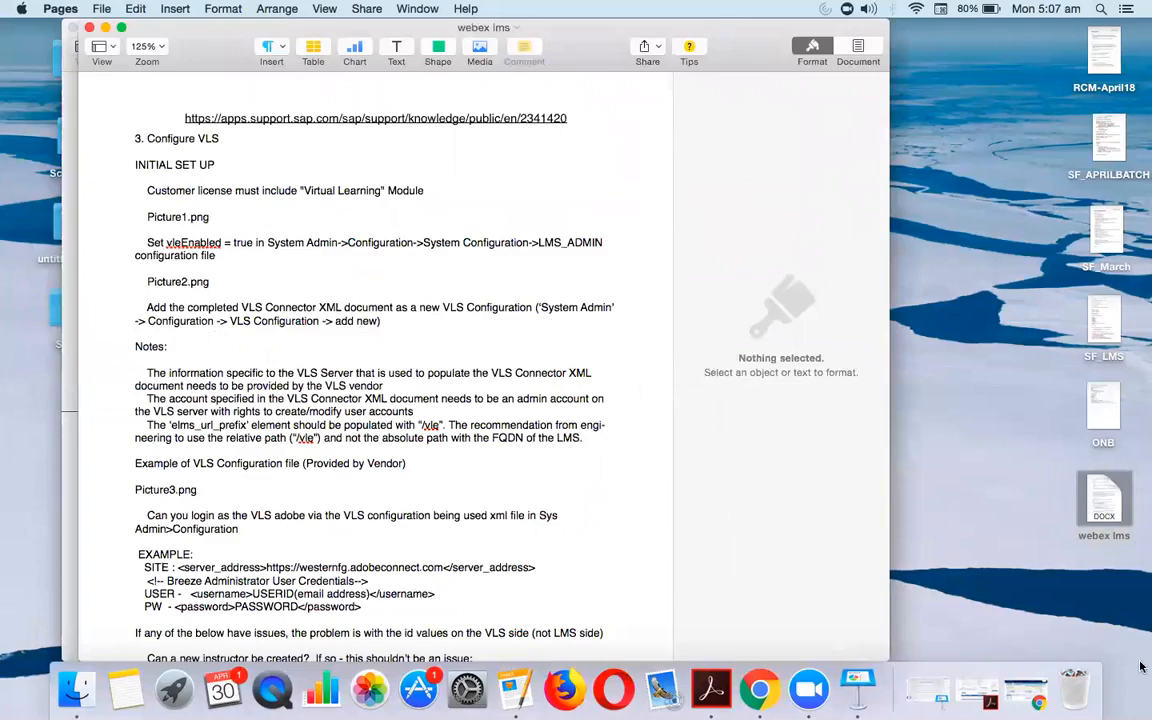
scroll(510, 625, down, 20)
scroll(510, 624, up, 20)
scroll(510, 622, up, 5)
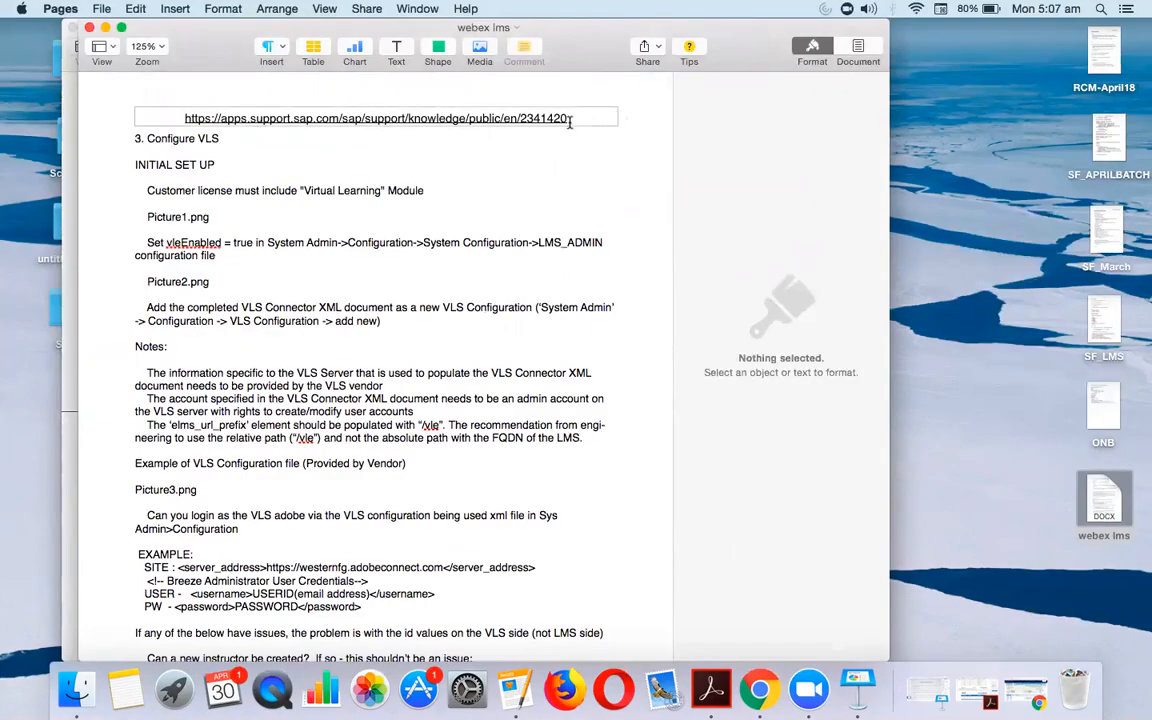
Step: Open the SAP support link in the document's header, close its browser tab and return to the webex lms document in Pages
click(462, 116)
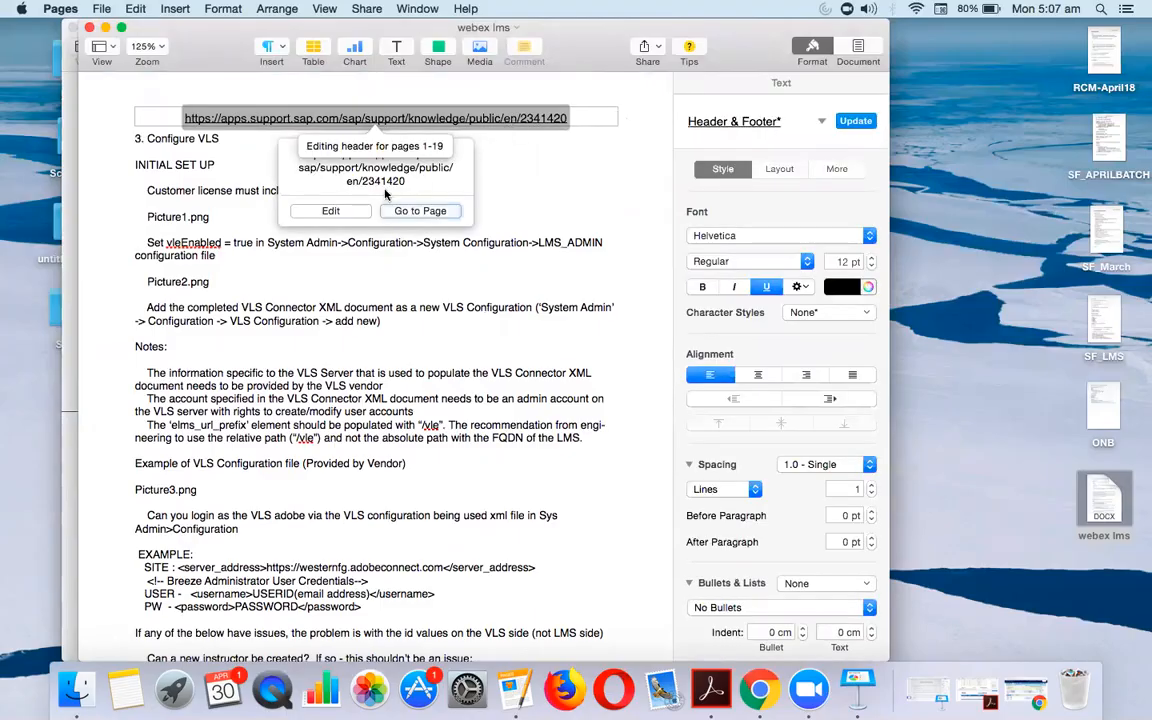
click(399, 211)
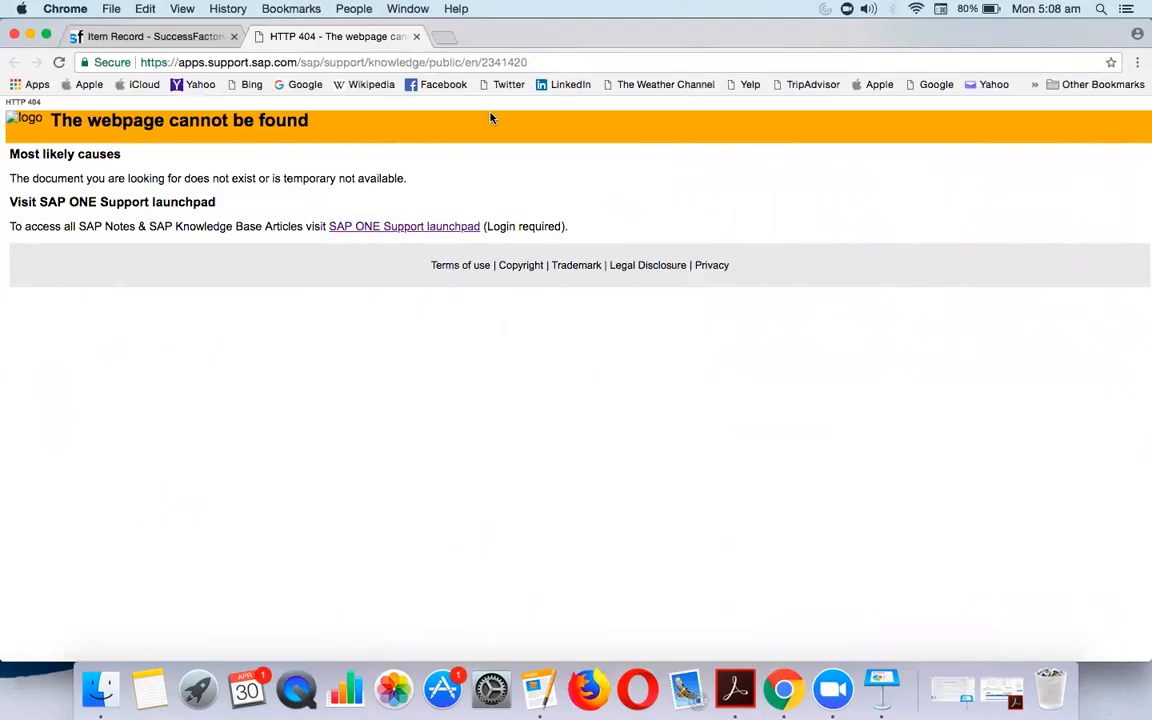
click(417, 37)
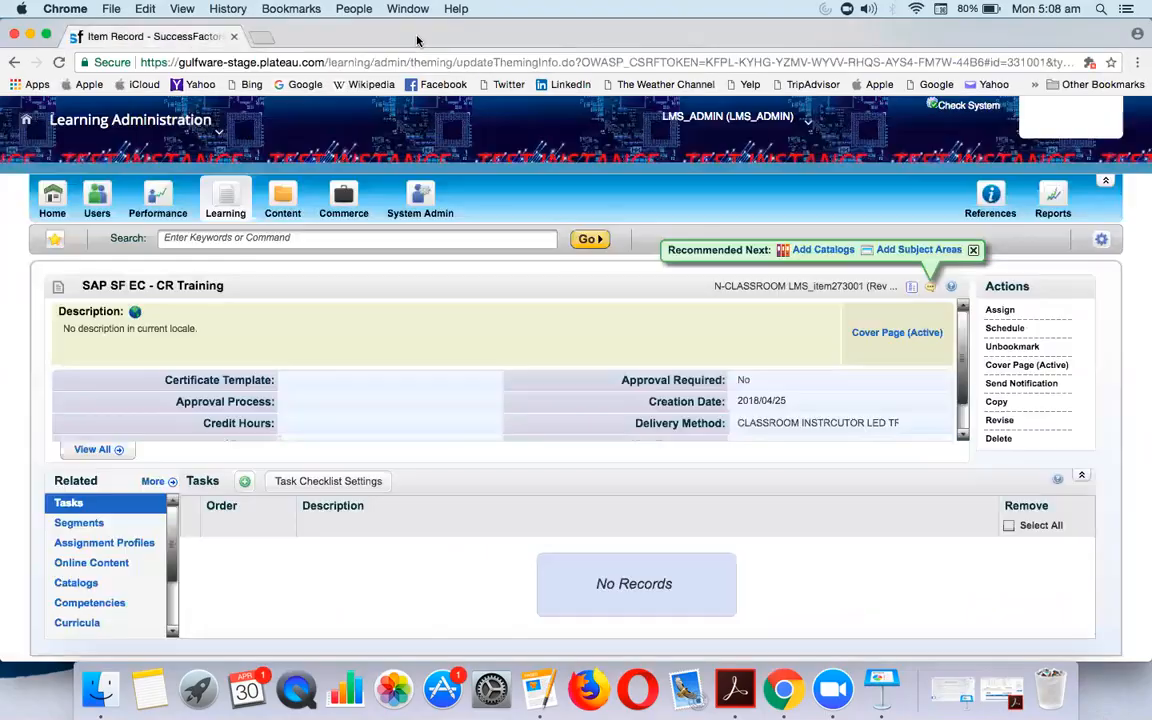
key(super+Tab)
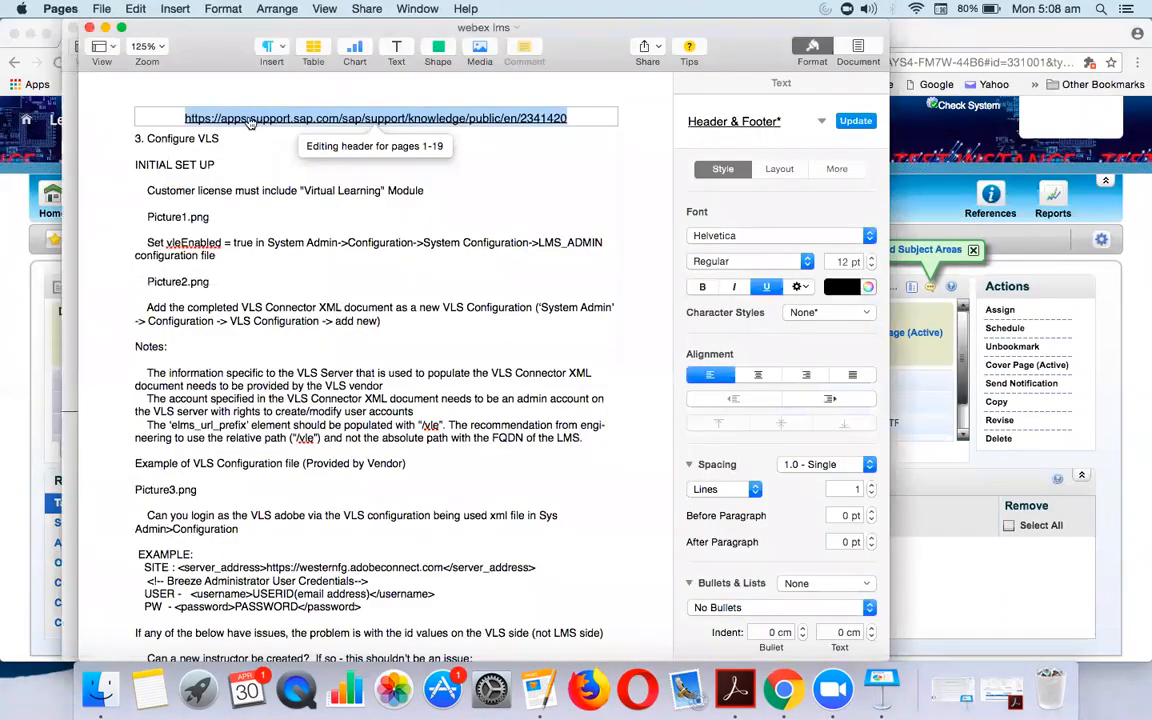
Step: Review the VLS configuration instructions in the webex lms document, from the initial set-up through the Breeze ID examples, and close the document
click(245, 138)
scroll(320, 375, down, 8)
scroll(320, 375, up, 8)
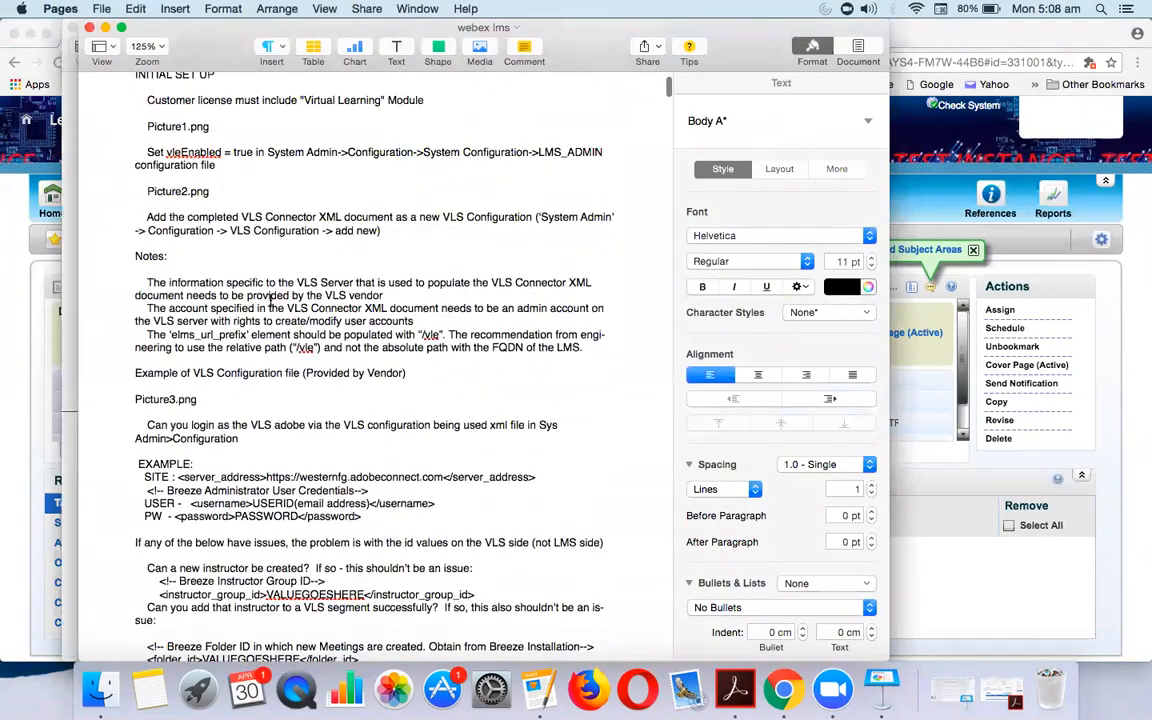
drag(210, 211, 143, 211)
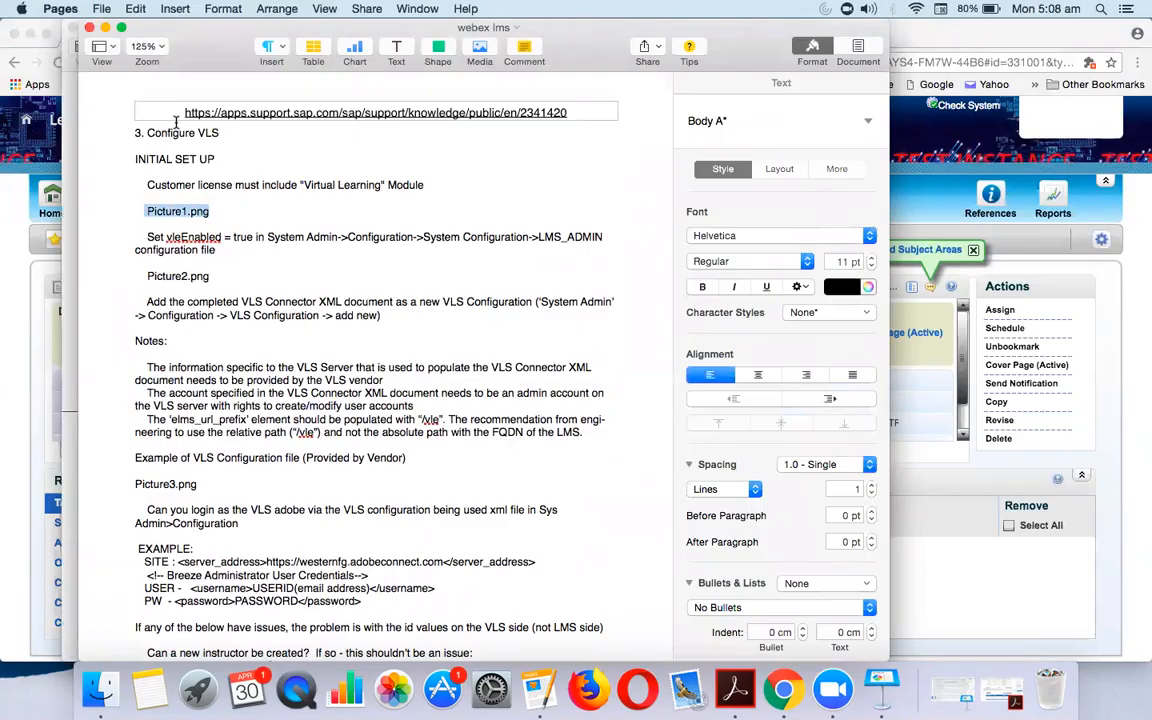
click(174, 159)
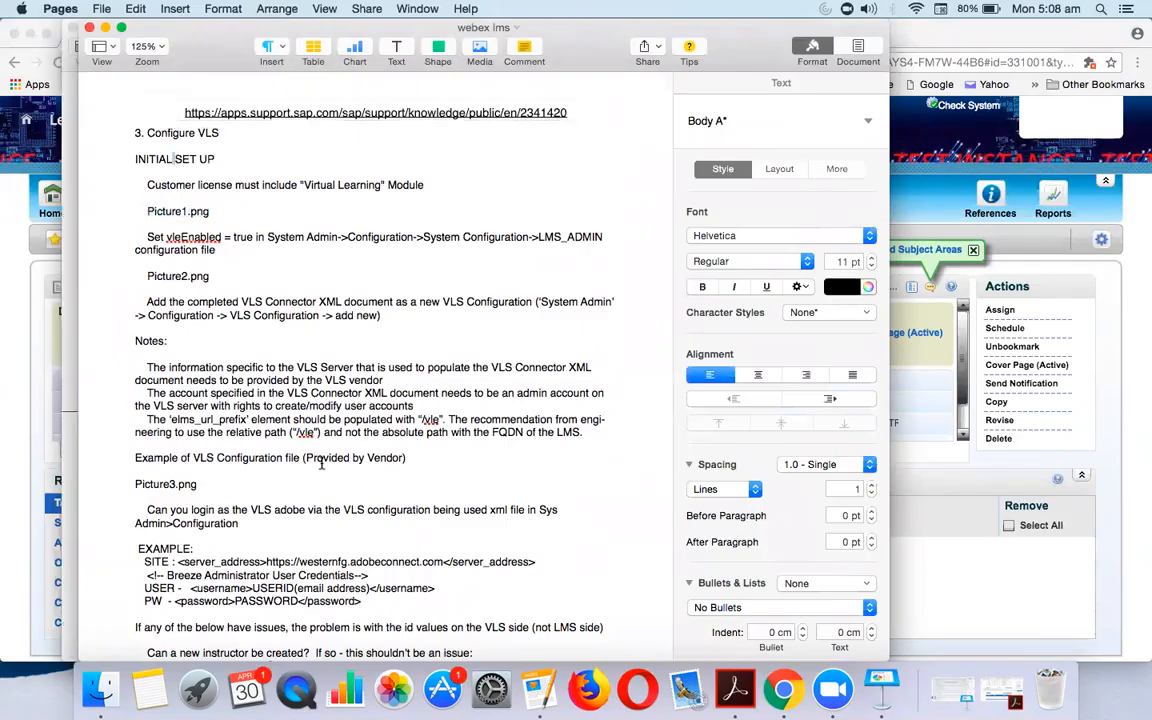
scroll(321, 468, down, 10)
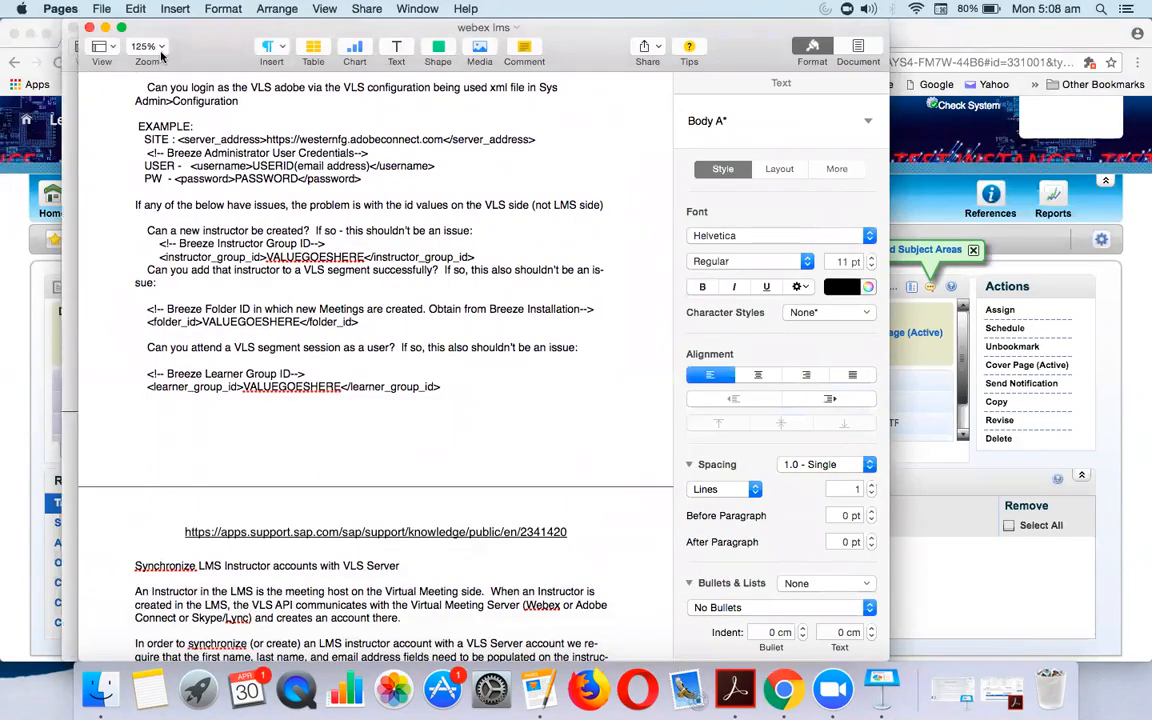
click(76, 30)
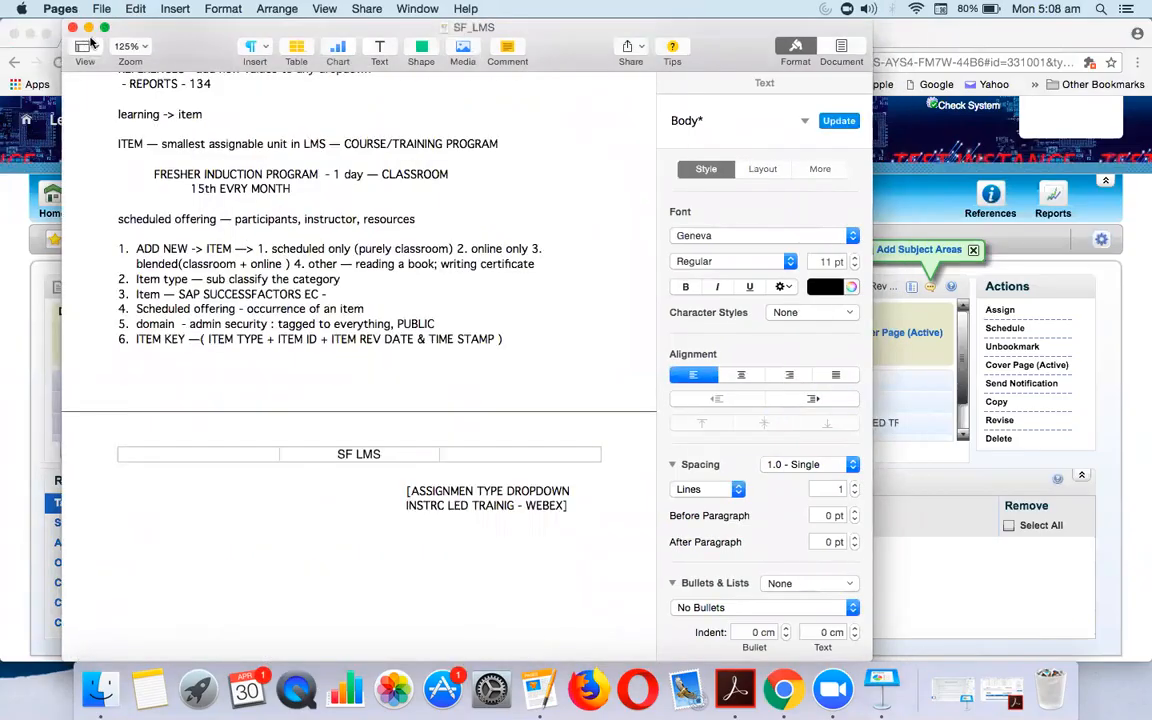
Step: Switch to Chrome, view the System Admin area and go to the Items page of the Learning area
click(31, 100)
click(412, 201)
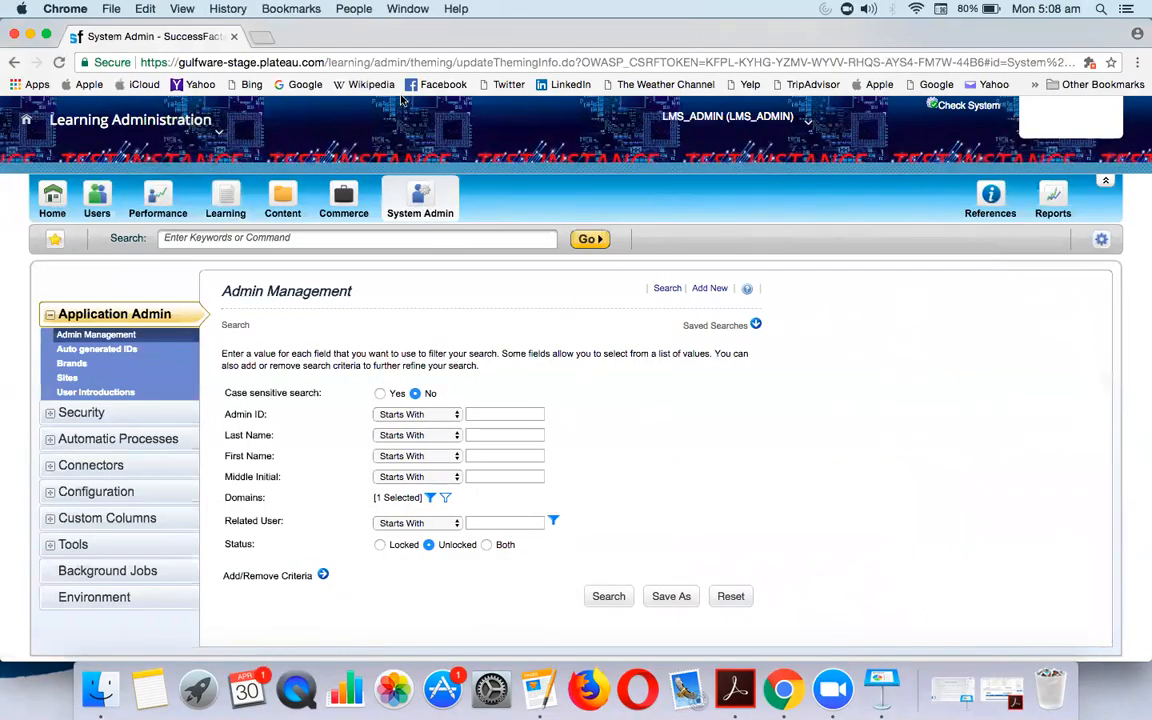
click(224, 198)
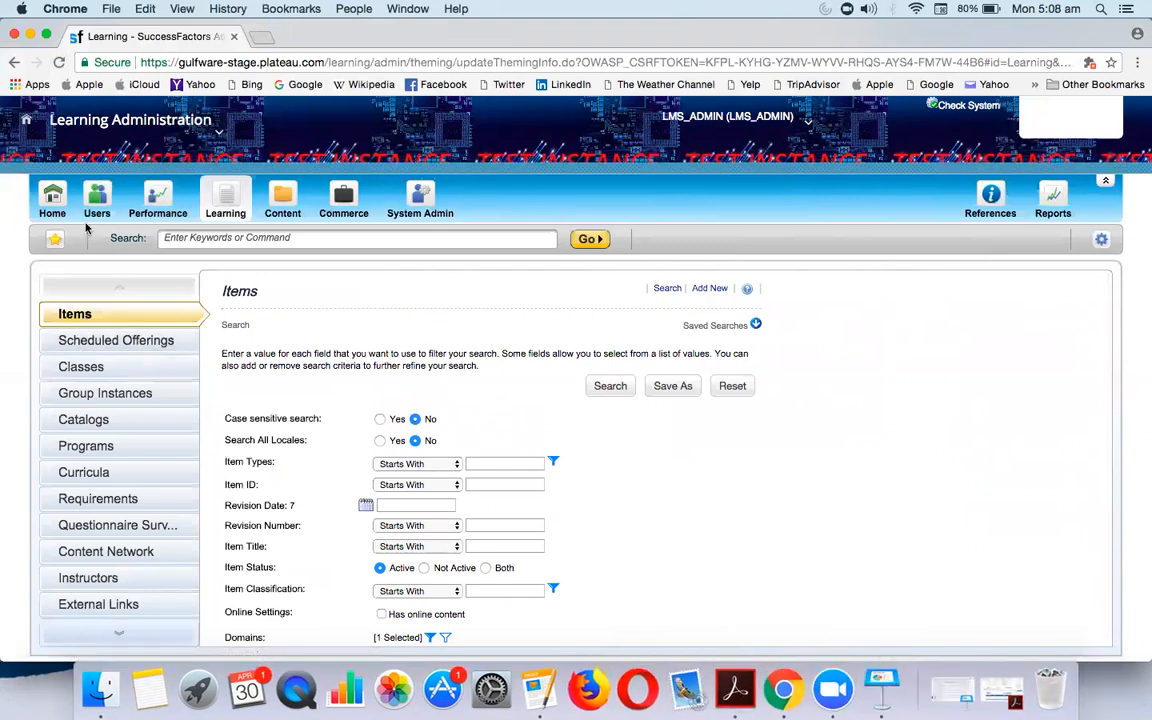
Step: Bring up the minimized LearningNeedsManagement_Day2 presentation in Keynote, glance at its earlier slides and minimize it again
key(super+Tab)
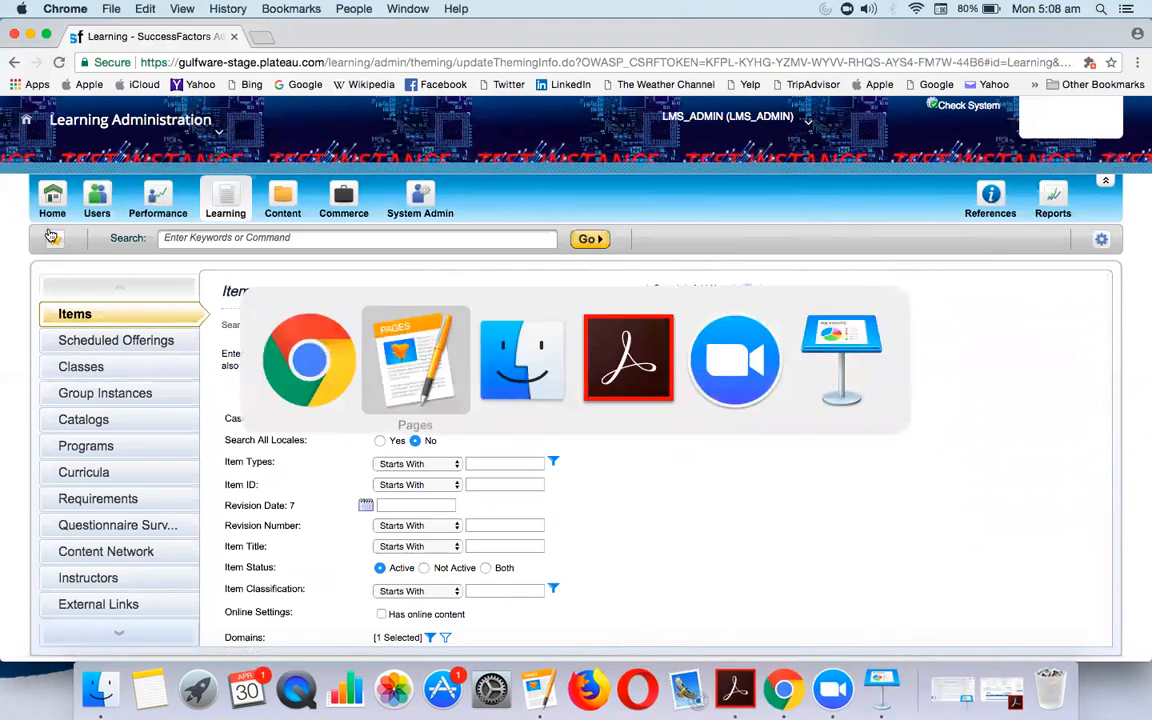
click(952, 690)
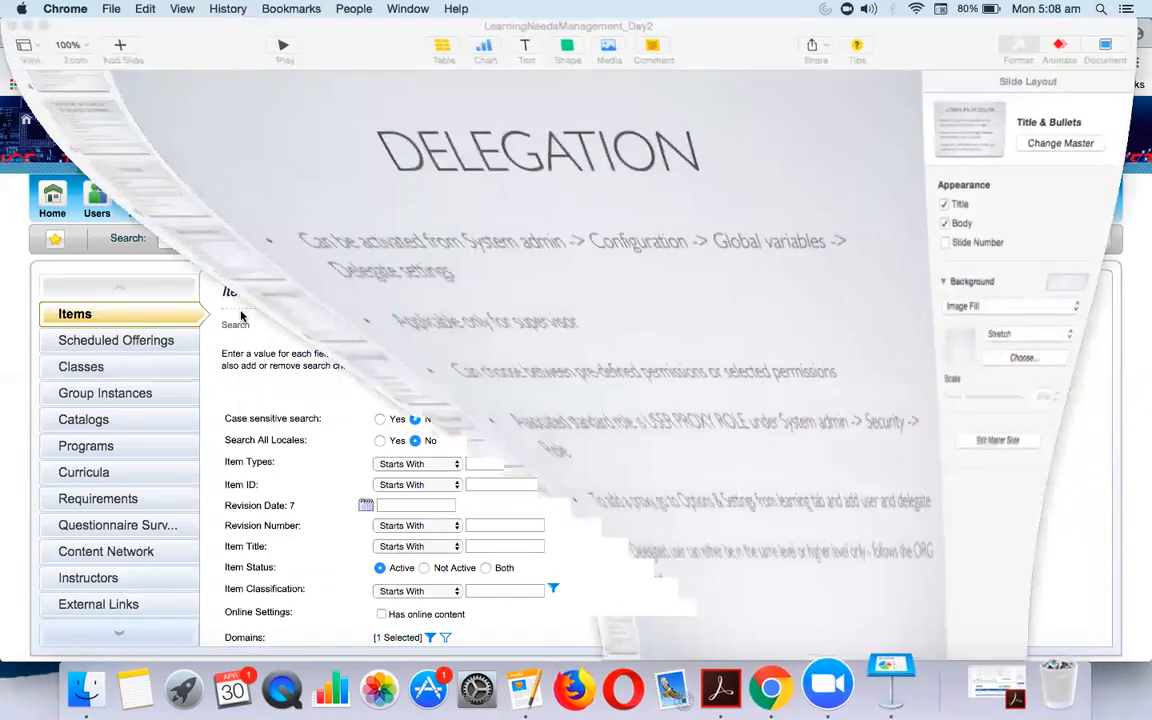
scroll(55, 300, up, 5)
click(68, 221)
click(28, 28)
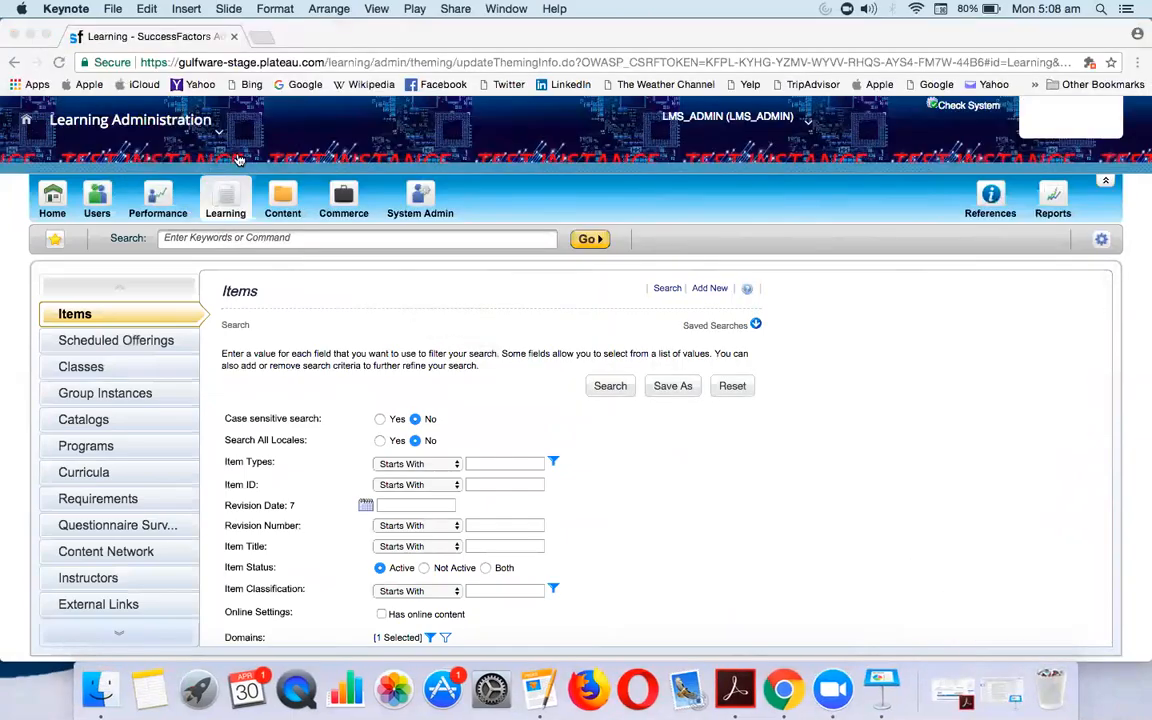
Step: Switch to the SF_LMS notes in Pages and write "item —> scheduled offering" below the bracketed assignment type note
key(super+Tab)
key(super+Tab)
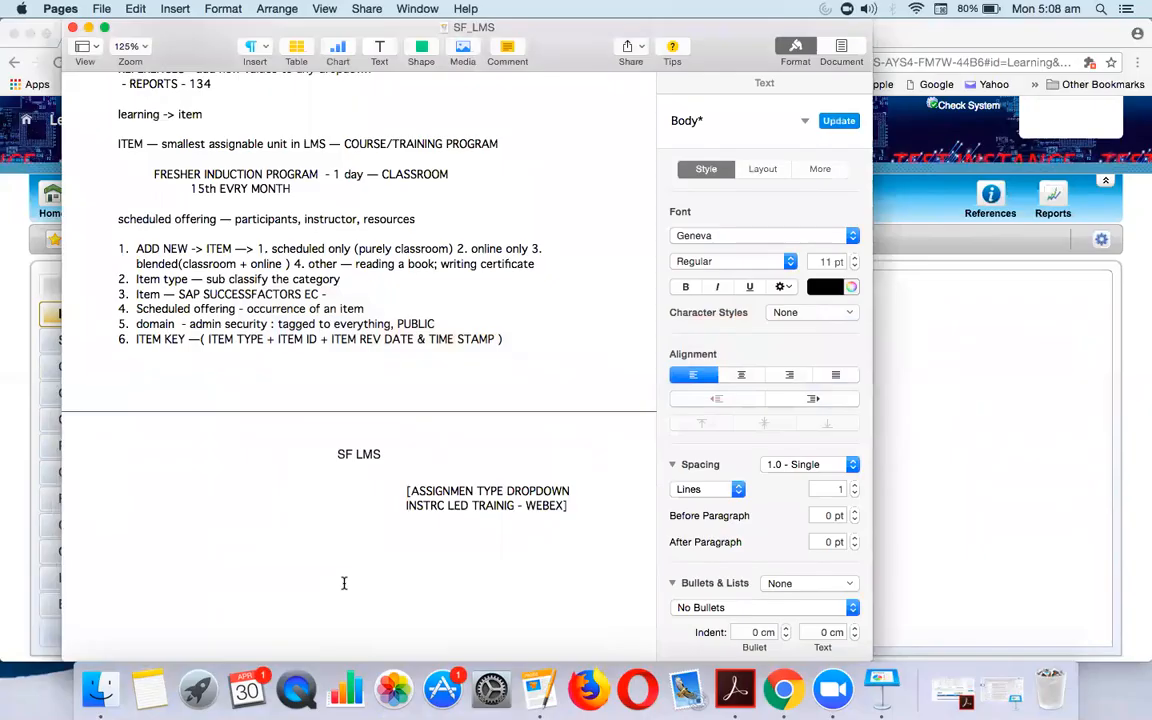
text(item)
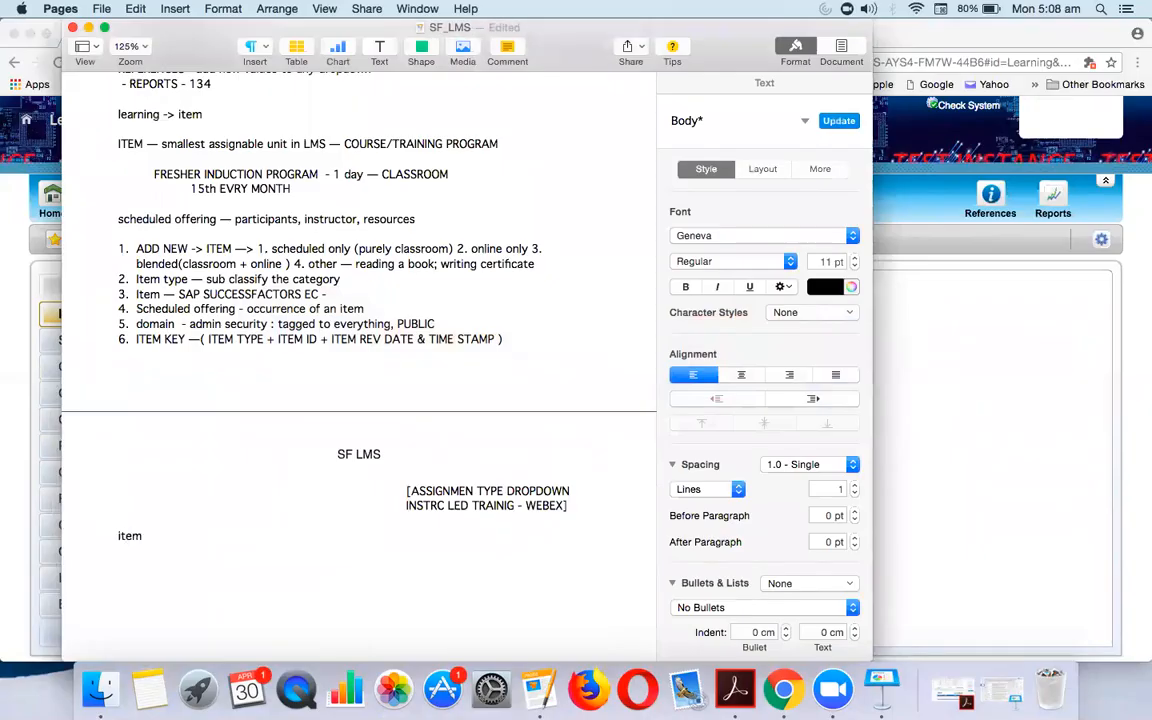
text( --> scheduled offering)
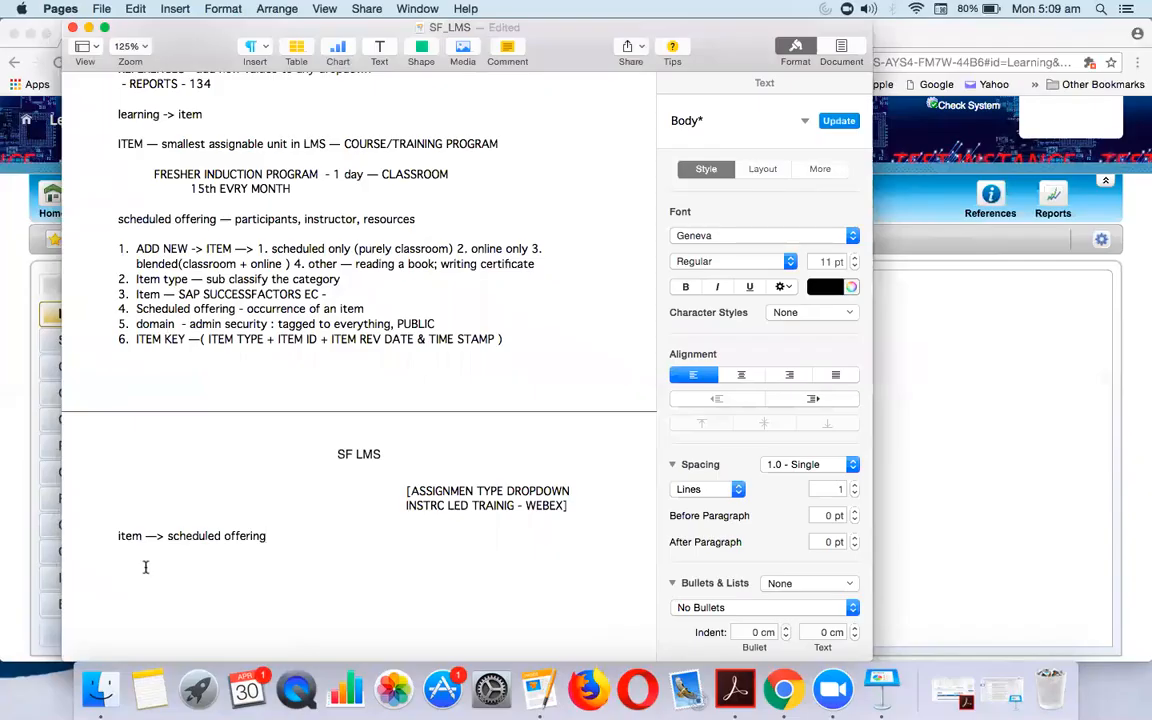
Step: Add the word "catalog" on its own line below "item —> scheduled offering"
key(Return)
text(assigme)
key(BackSpace)
key(BackSpace)
key(BackSpace)
key(BackSpace)
key(BackSpace)
key(BackSpace)
key(BackSpace)
text(catalog)
Step: Insert a short diagonal line with an arrowhead between "item" and "catalog"
click(175, 9)
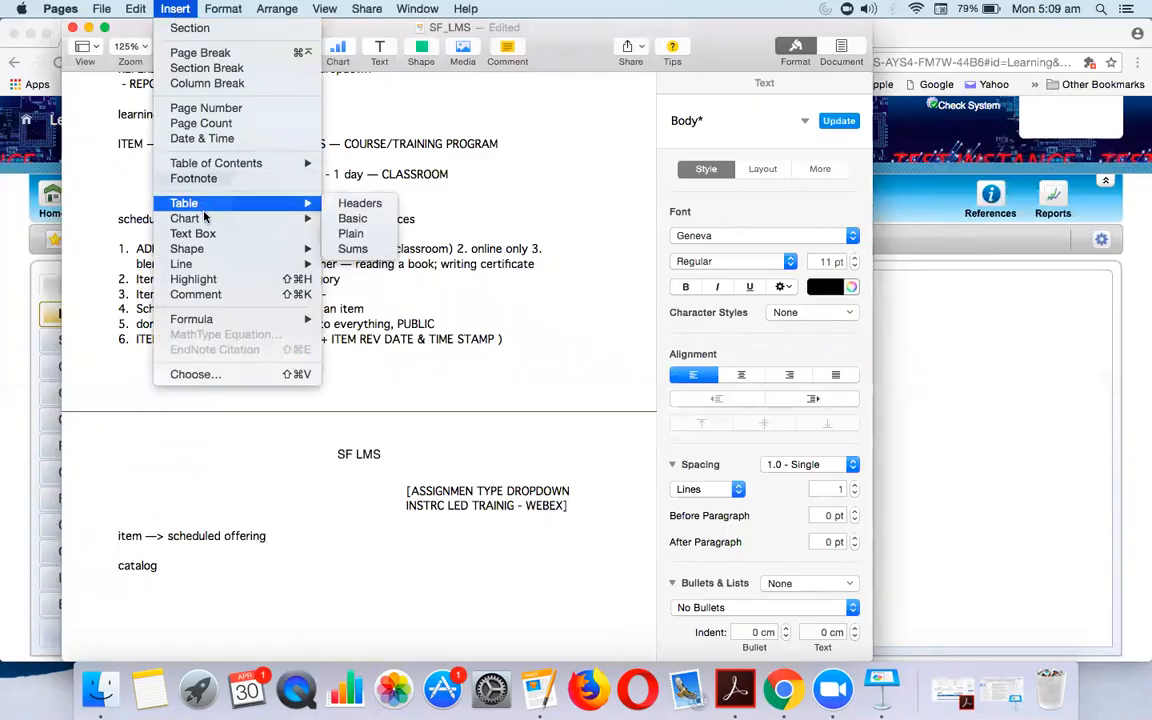
mouse_move(260, 264)
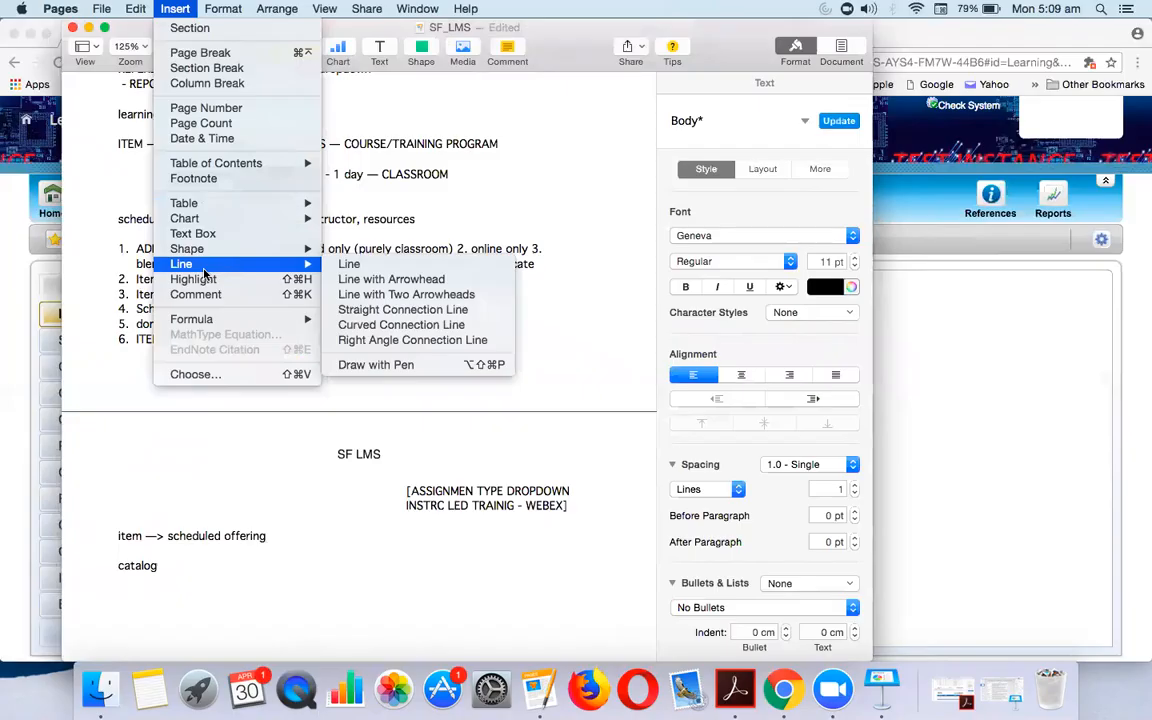
click(391, 279)
mouse_move(408, 476)
mouse_down()
mouse_move(326, 557)
mouse_move(129, 496)
mouse_move(121, 478)
mouse_move(153, 470)
mouse_move(150, 498)
mouse_move(206, 489)
mouse_up()
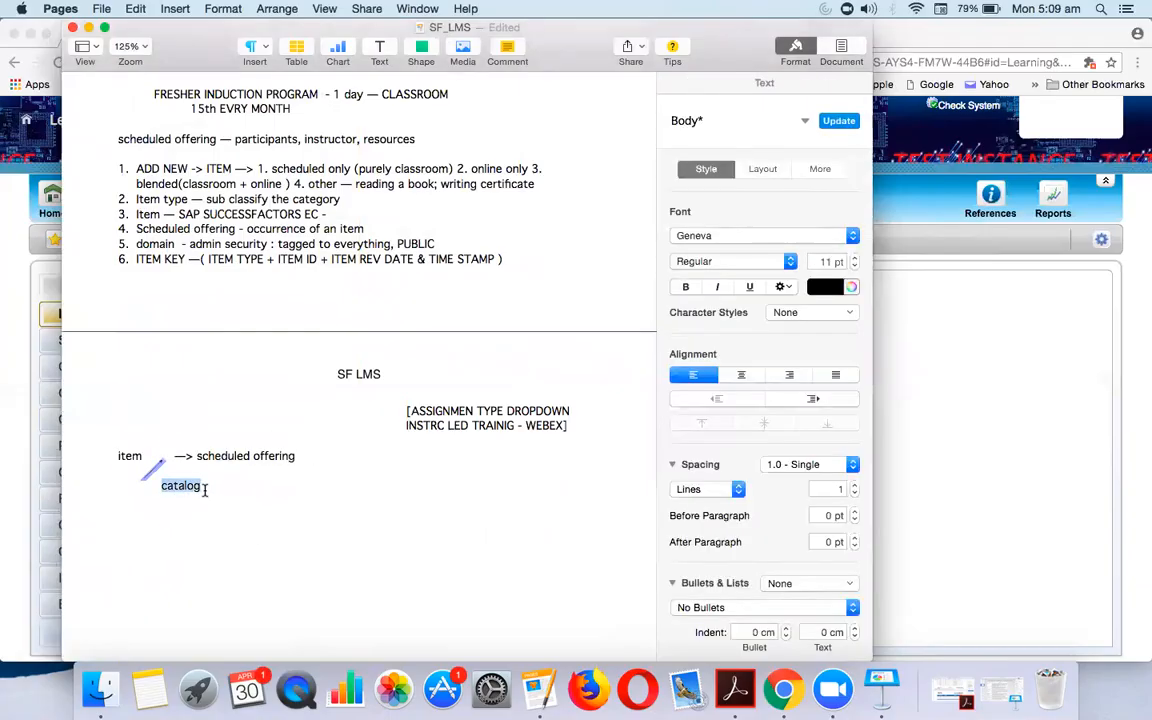
Step: Delete "catalog", undo the deletion, and add "—> assginment profile" after the word
key(BackSpace)
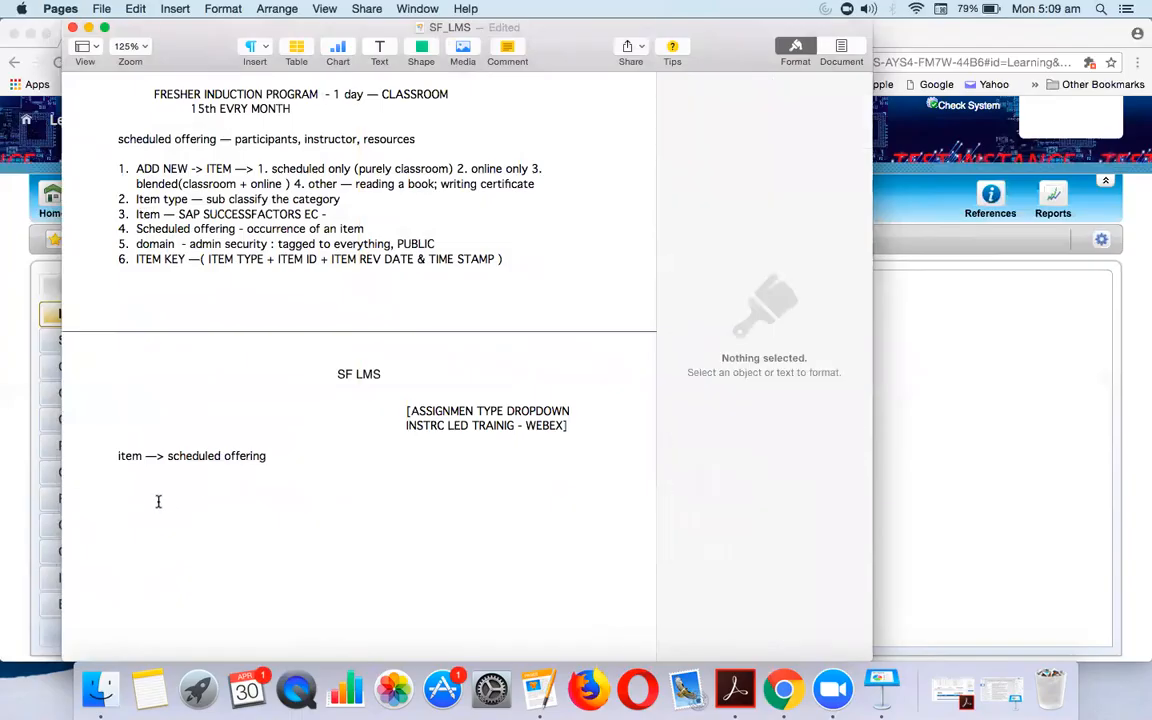
key(super+z)
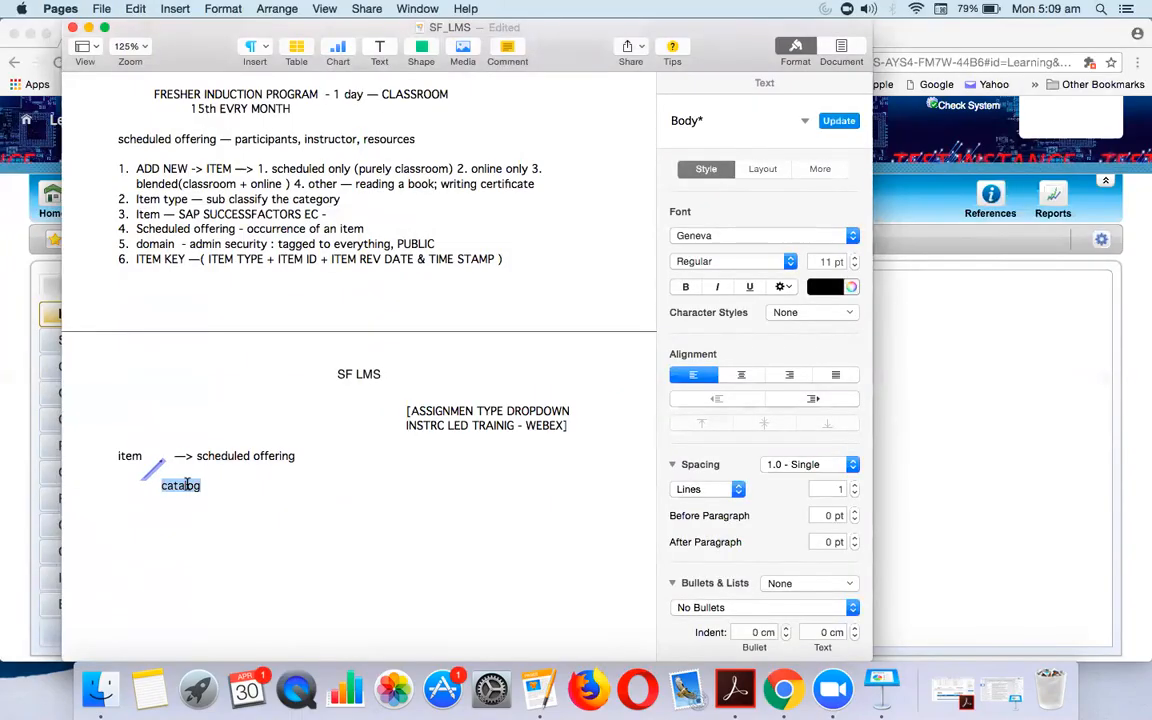
click(241, 487)
text(—> assginment profile)
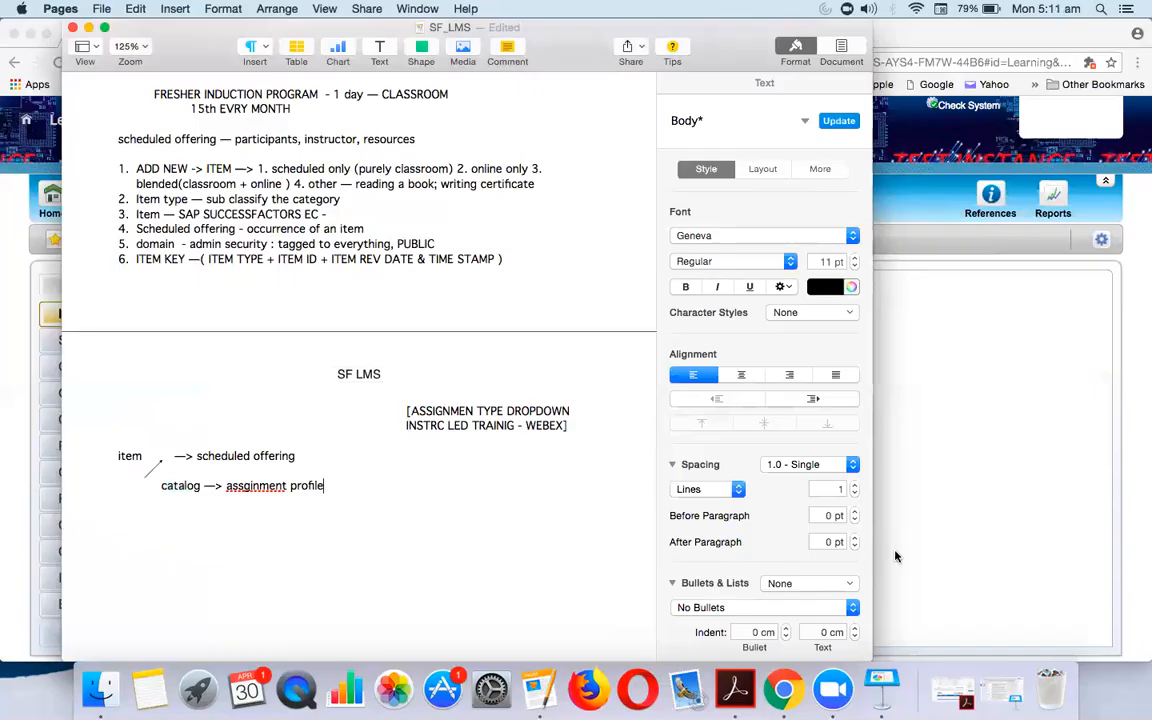
Step: Switch to Chrome, open the bookmarked SAP SF EC - CR Training item record and close the bookmarks list
click(936, 534)
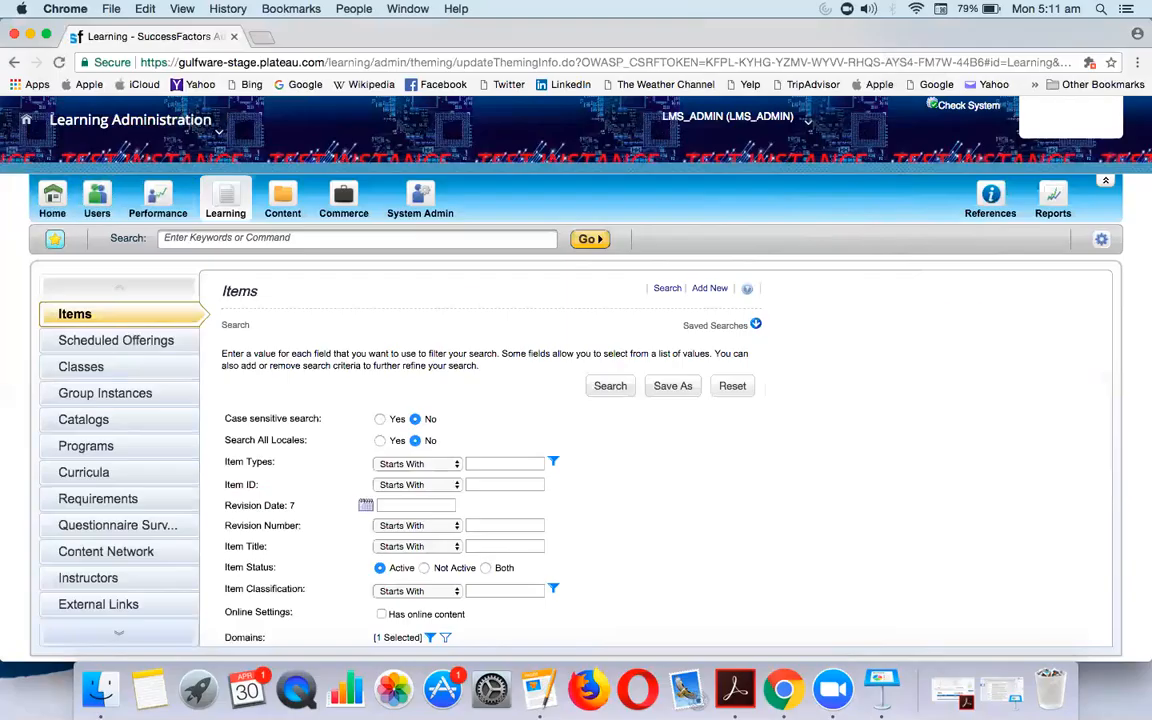
click(54, 238)
click(92, 375)
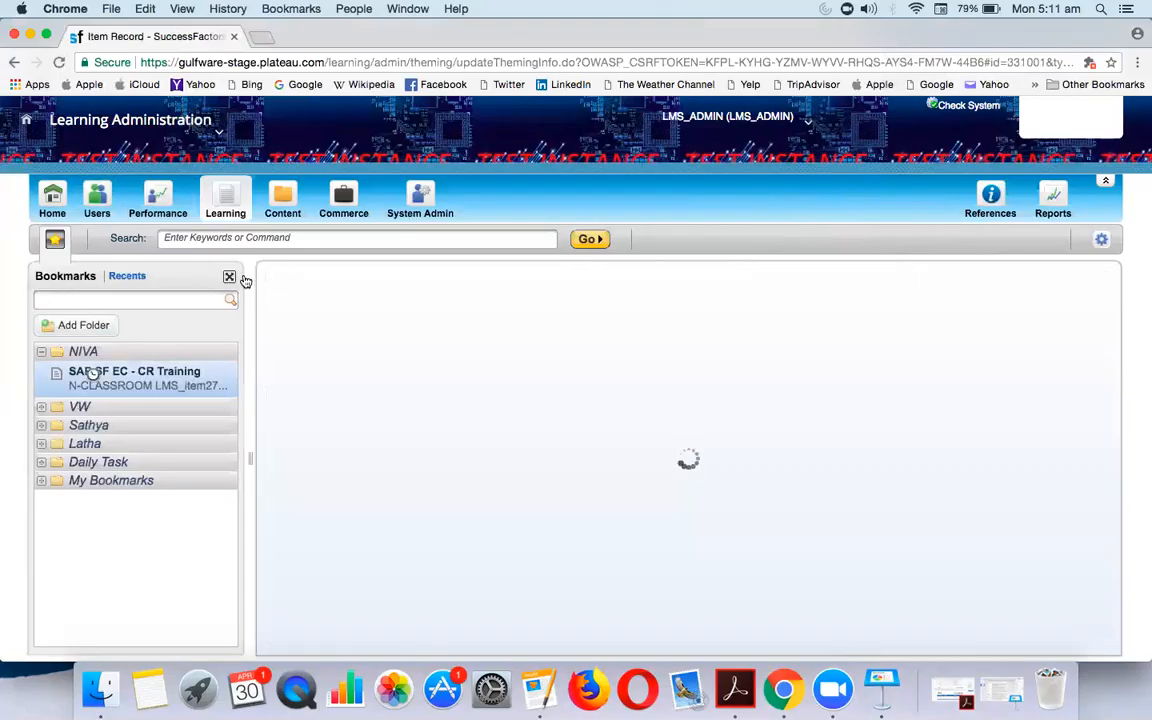
click(229, 277)
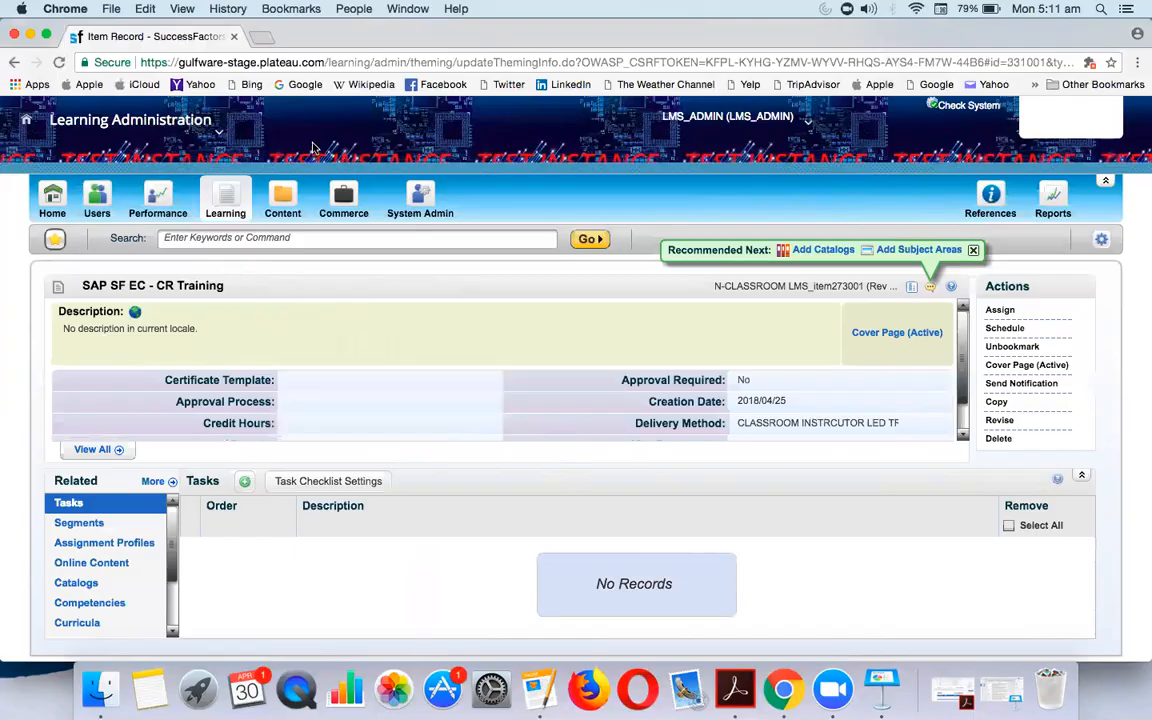
Step: Return to the Items page of the Learning area and reopen the SAP SF EC - CR Training item from the bookmarks
click(229, 197)
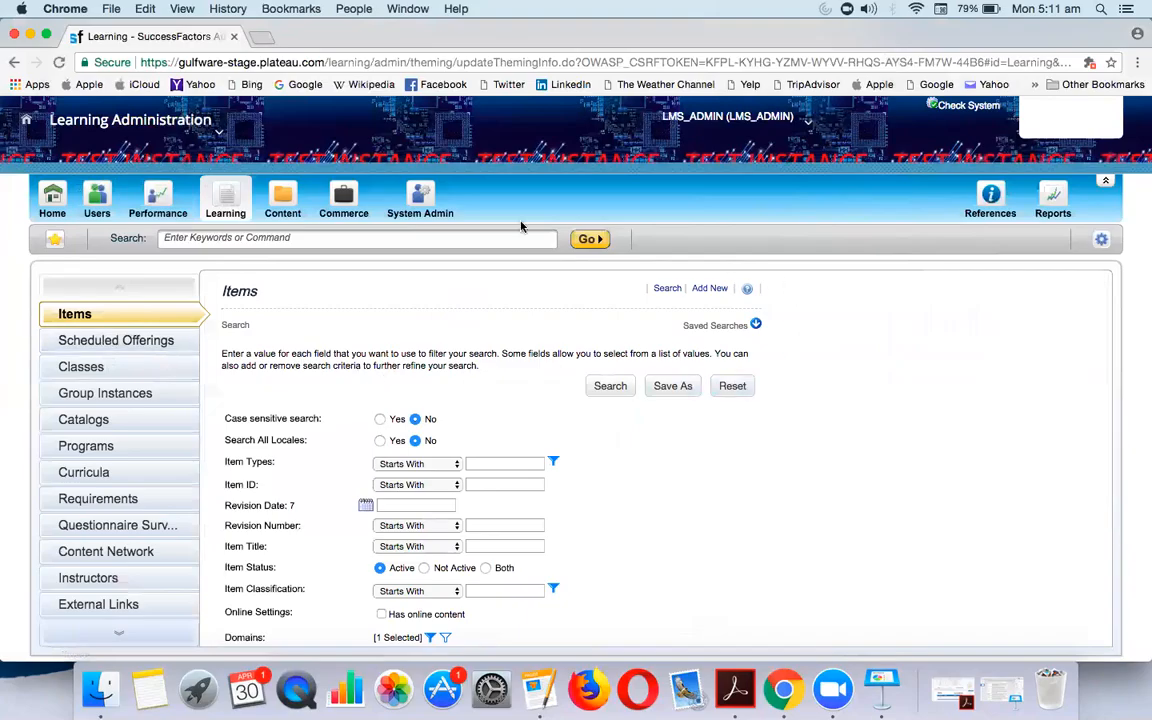
click(54, 238)
click(107, 374)
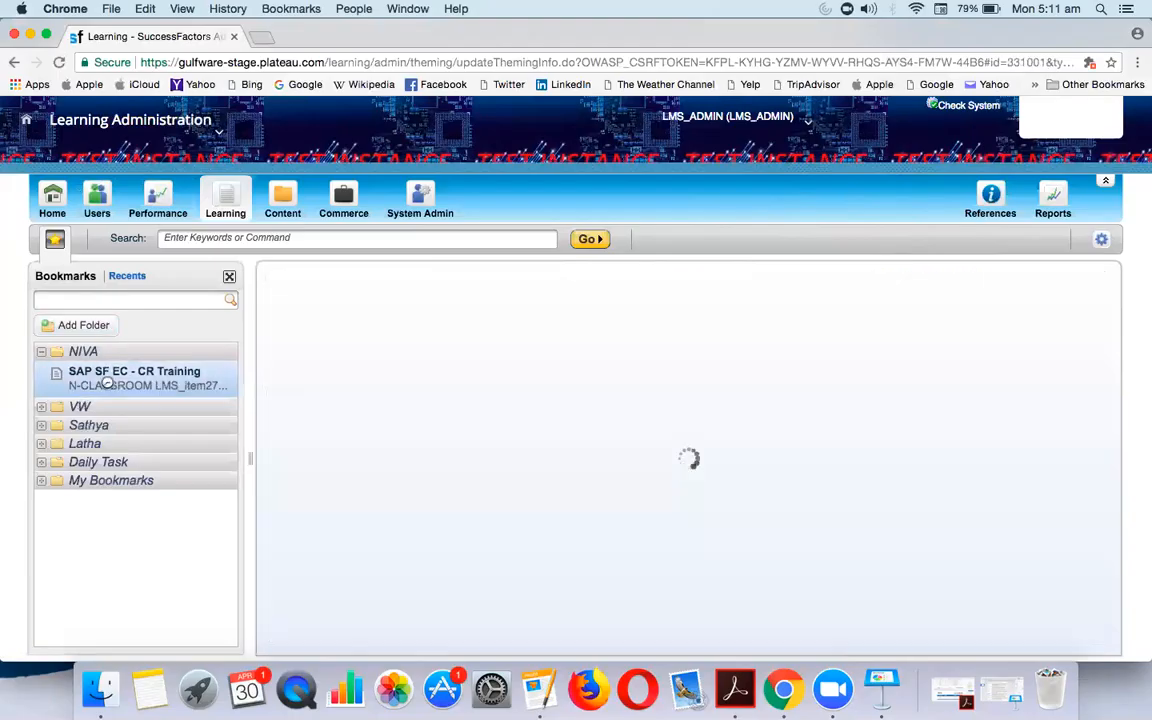
click(231, 277)
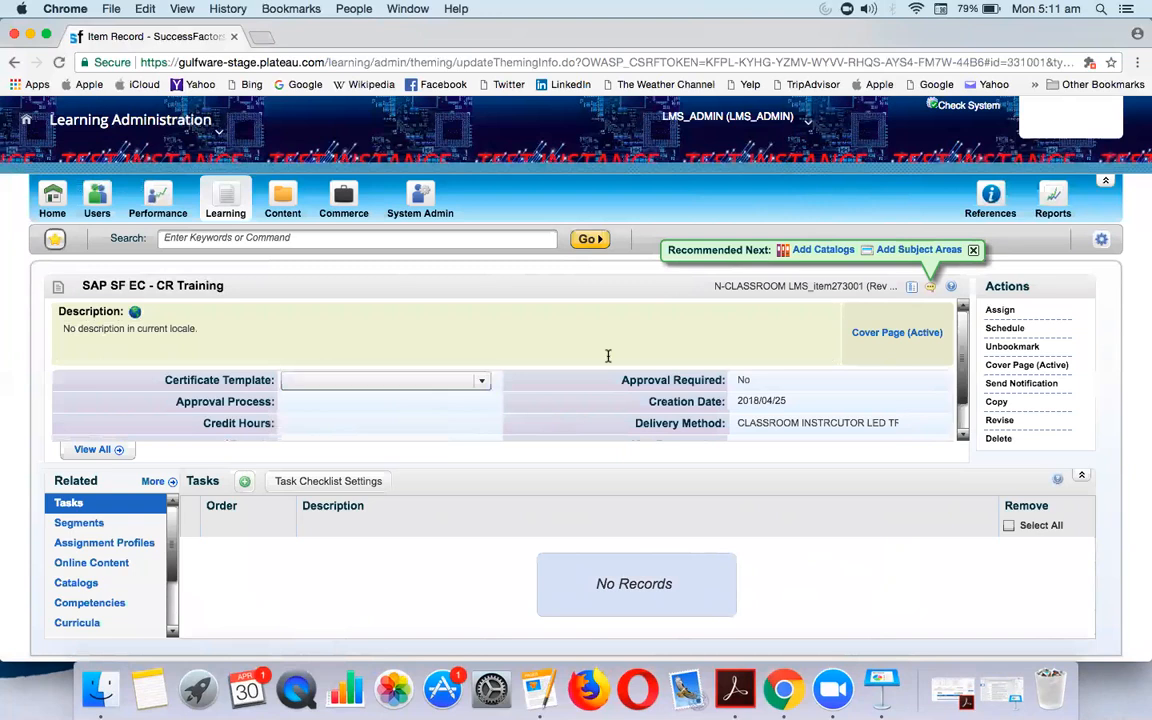
Step: Open the scheduling form for the SAP SF EC - CR Training item and review its summary, schedule, resources and custom column sections
click(1004, 328)
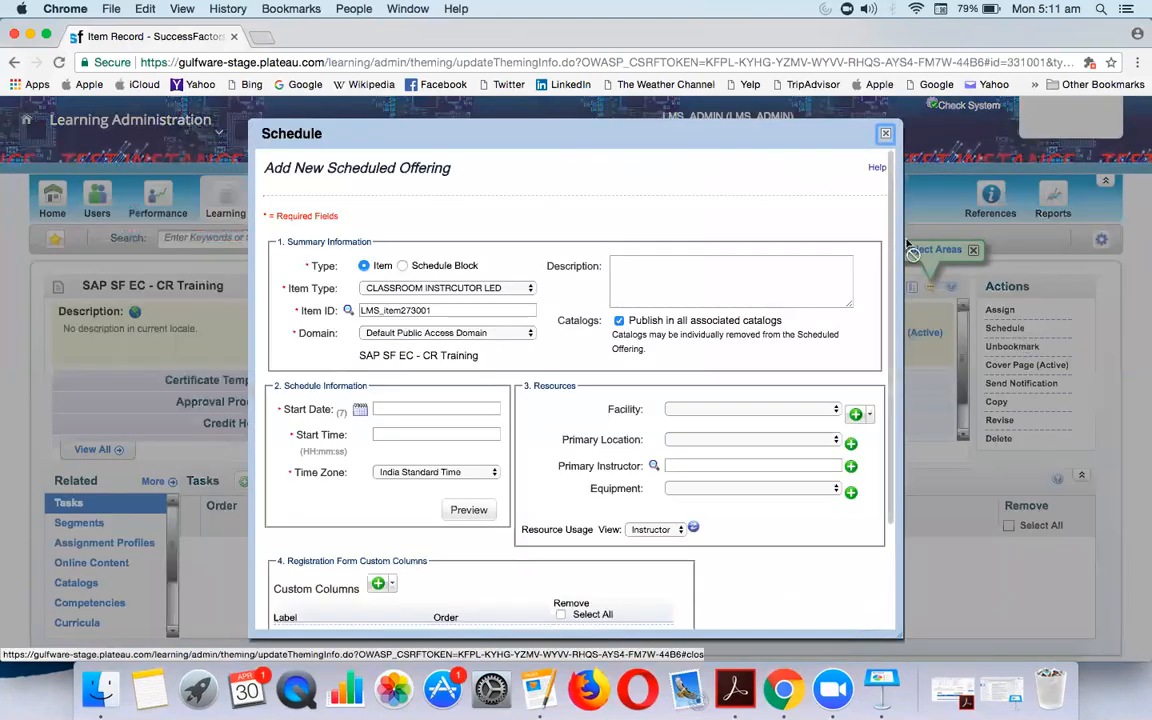
scroll(738, 390, down, 1)
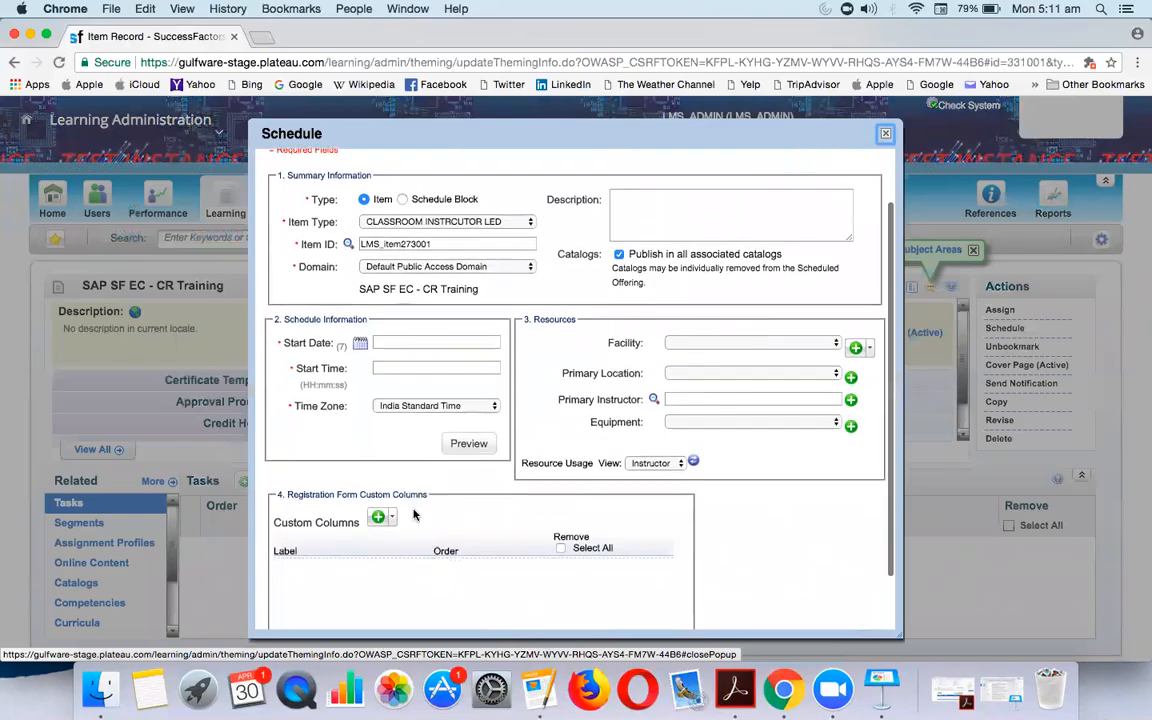
scroll(411, 442, down, 2)
scroll(420, 400, up, 3)
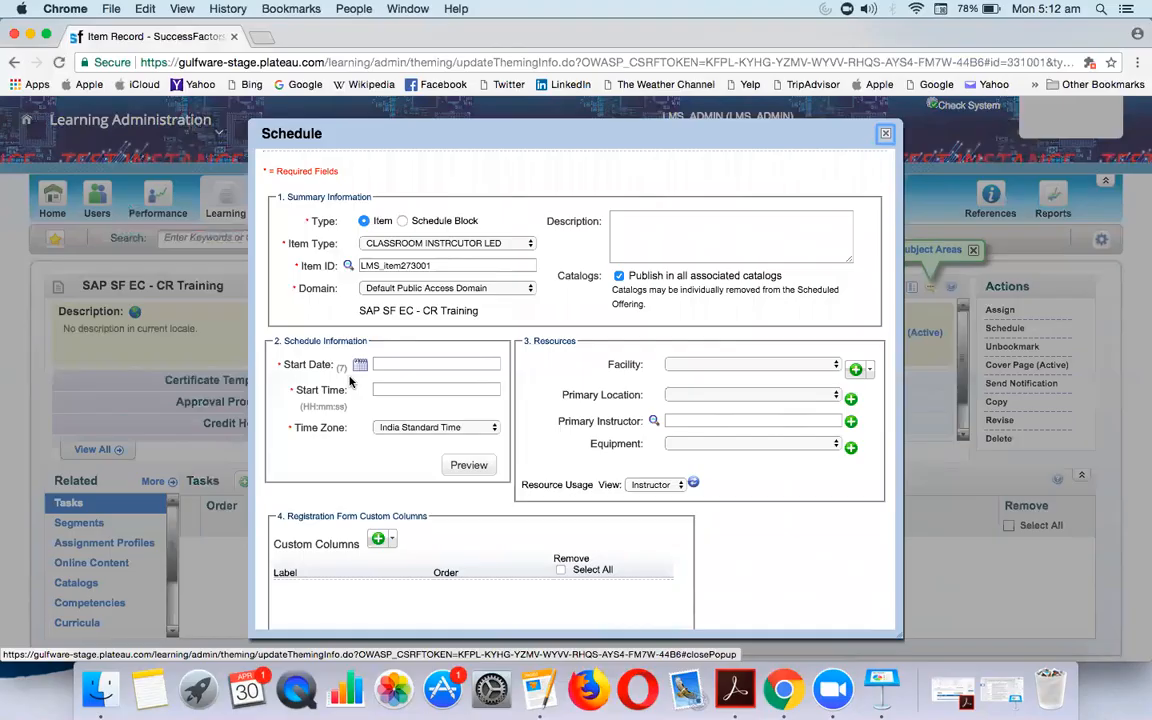
Step: Examine the Schedule Block type and its available blocks, set the type back to Item and close the scheduling form without saving
click(403, 221)
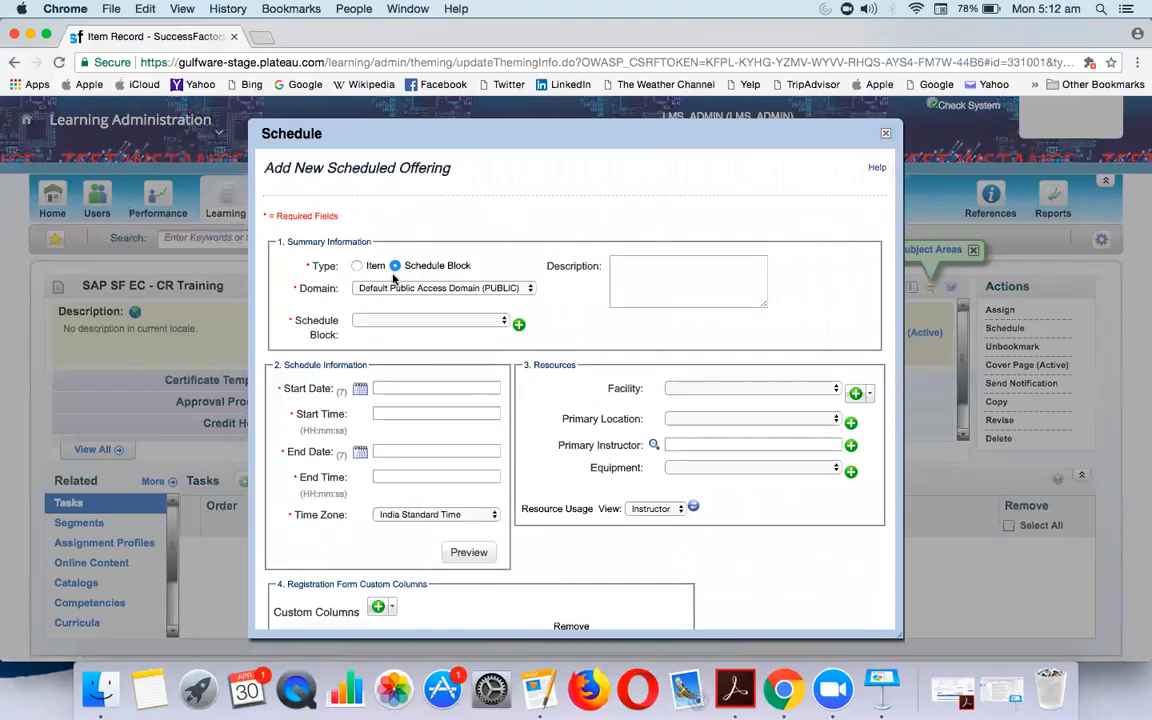
click(403, 320)
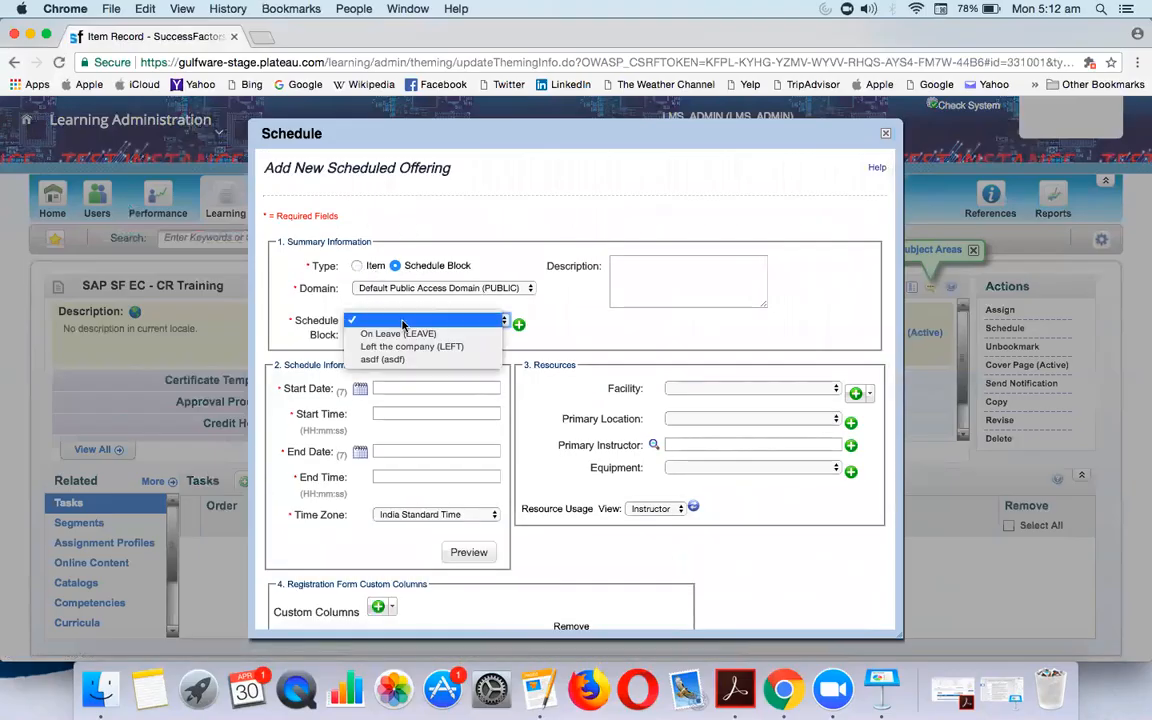
click(356, 268)
click(356, 268)
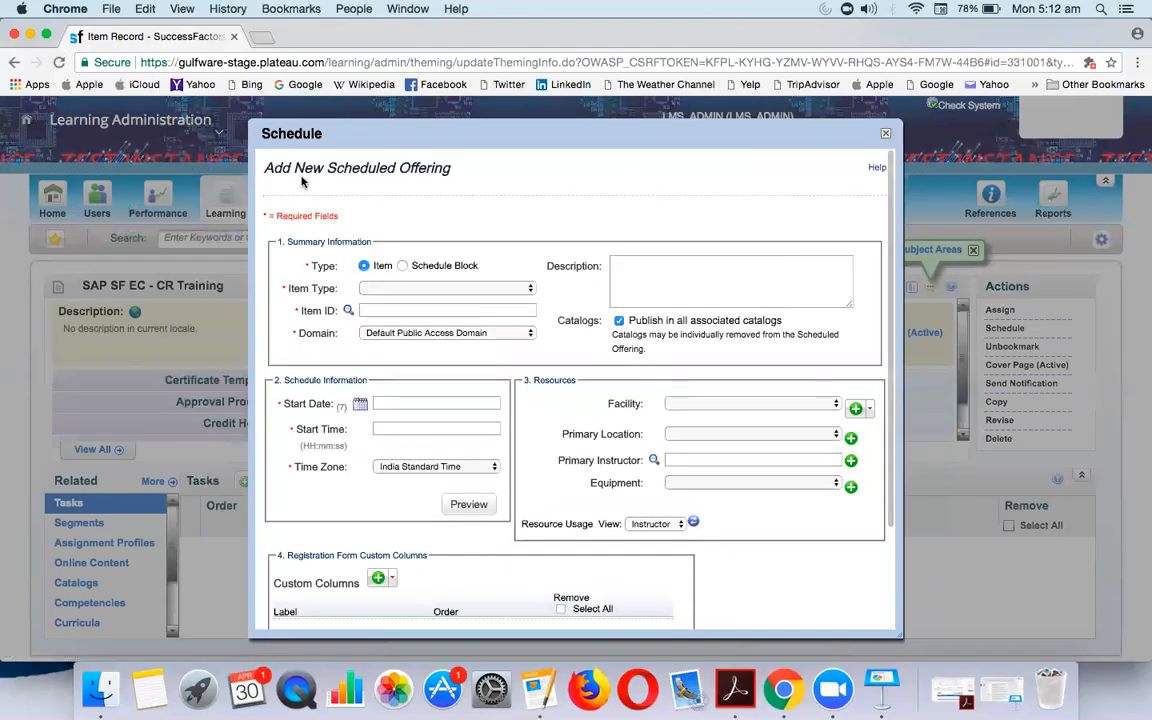
click(885, 134)
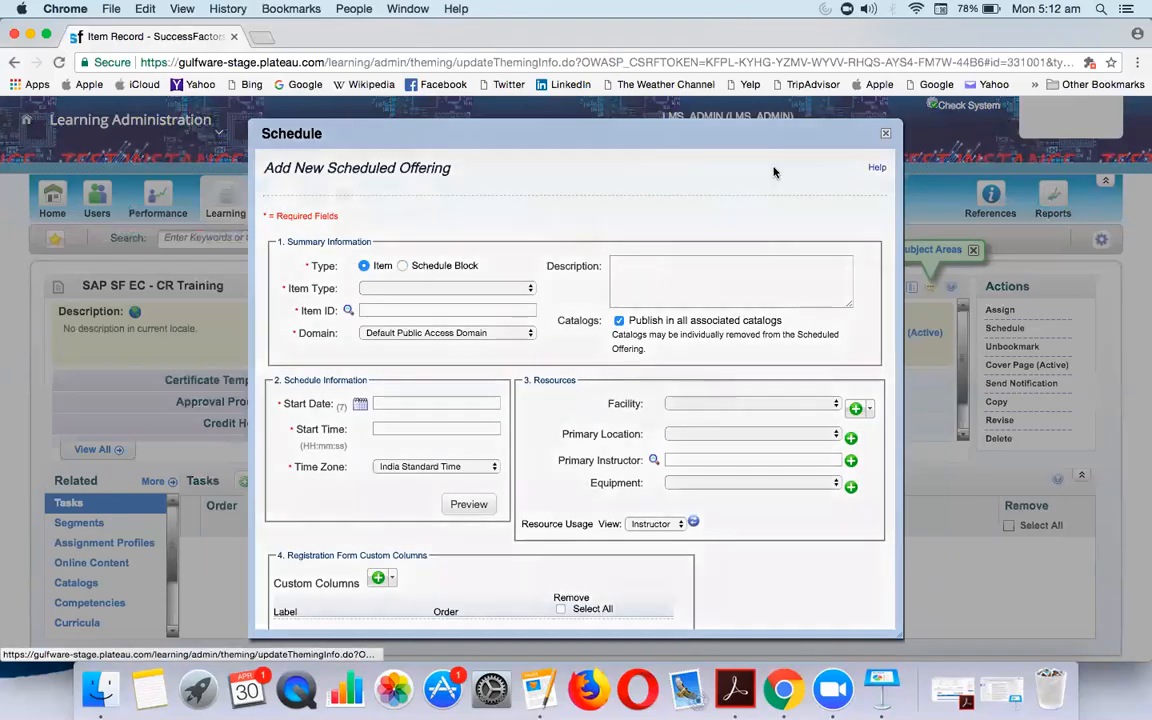
Step: Go to the Learning area's Items page and look through the area's full list of sections, from Items to Tools
click(228, 196)
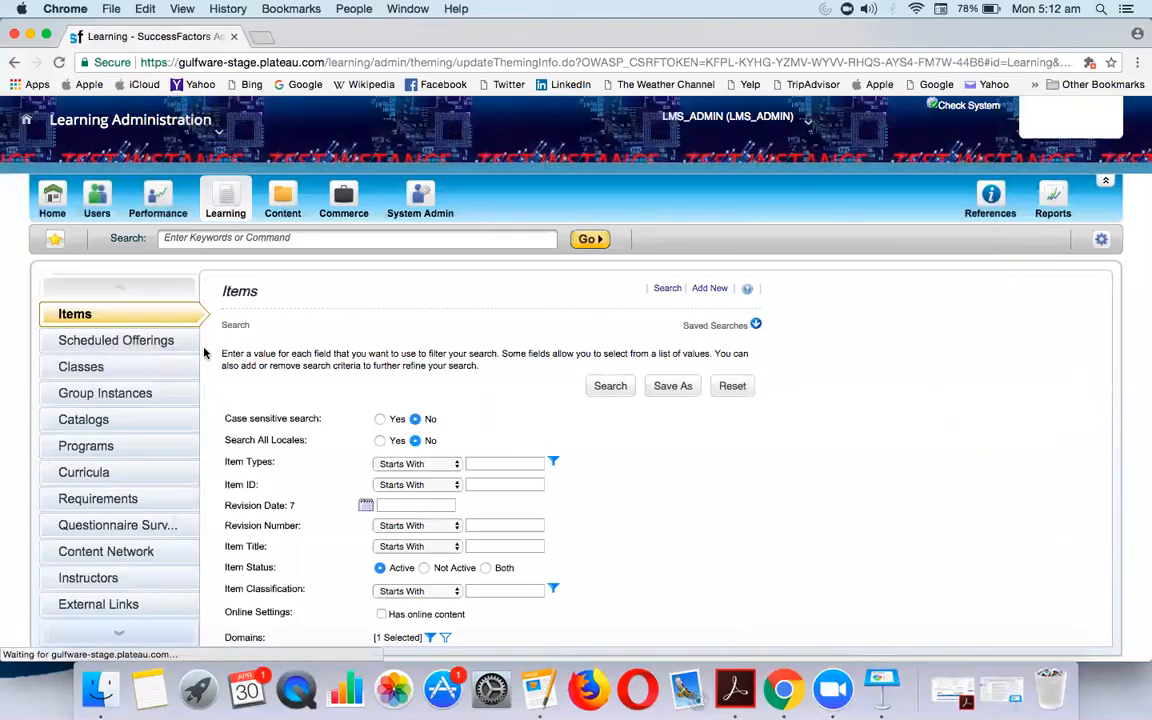
scroll(101, 541, down, 3)
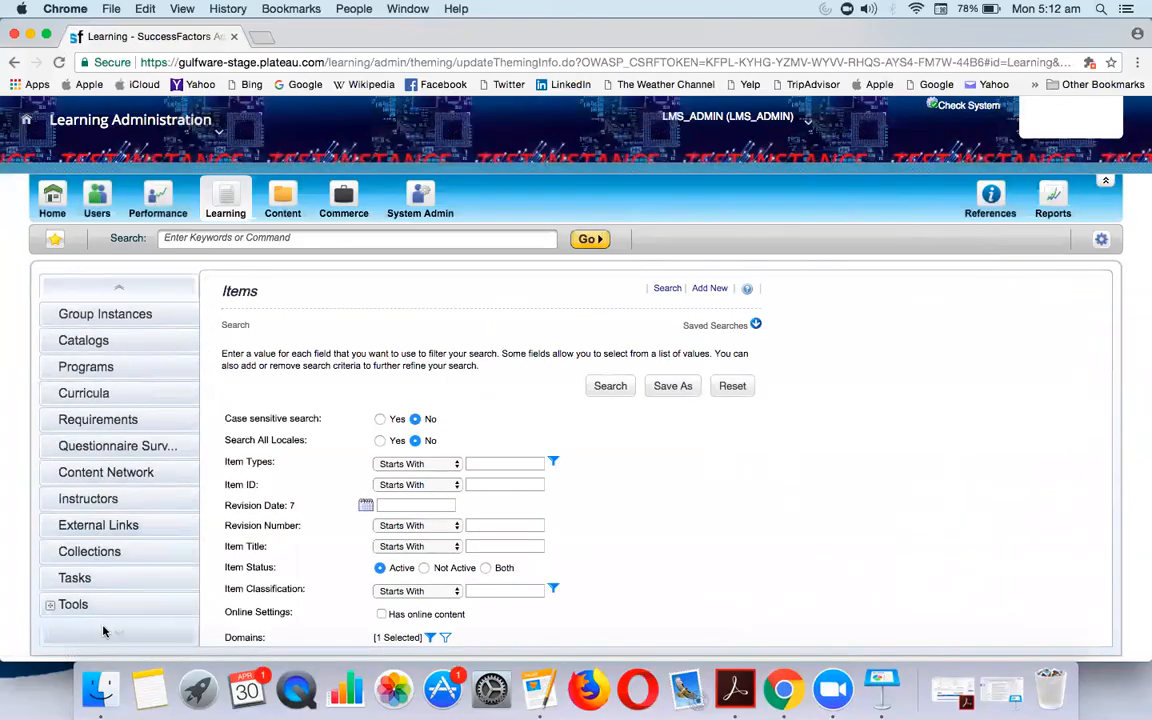
scroll(133, 471, up, 3)
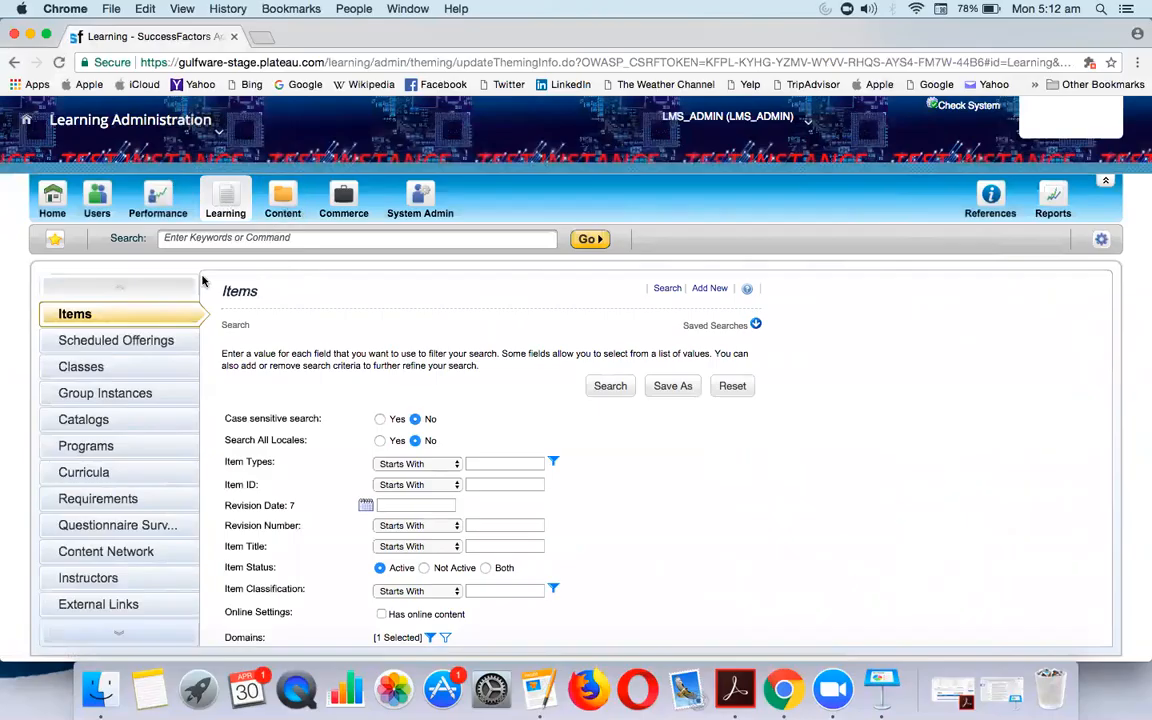
Step: Start a new scheduled offering from the Scheduled Offerings page and set its type to Schedule Block
click(145, 340)
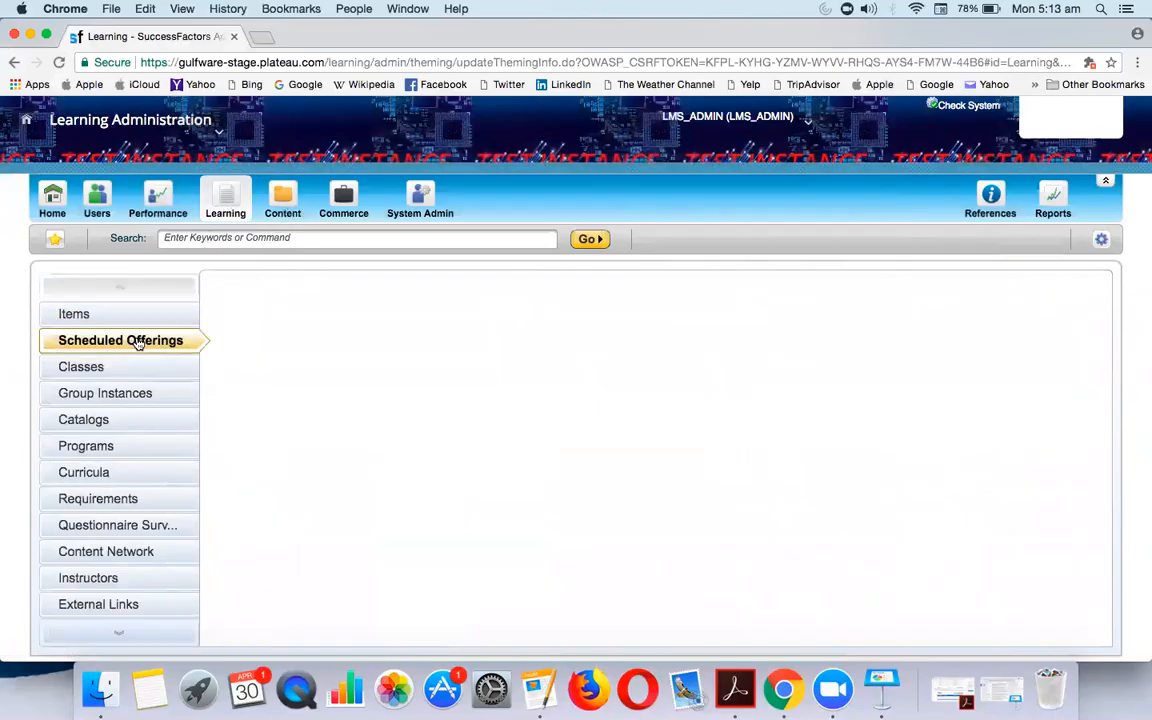
click(710, 288)
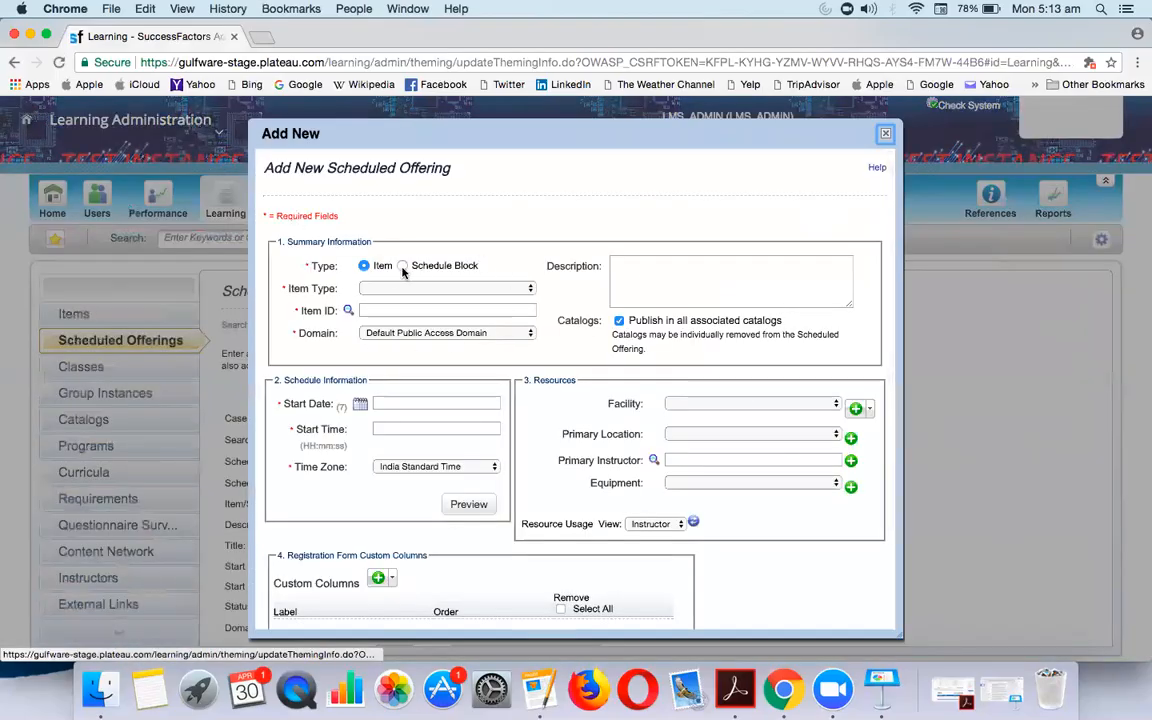
click(400, 266)
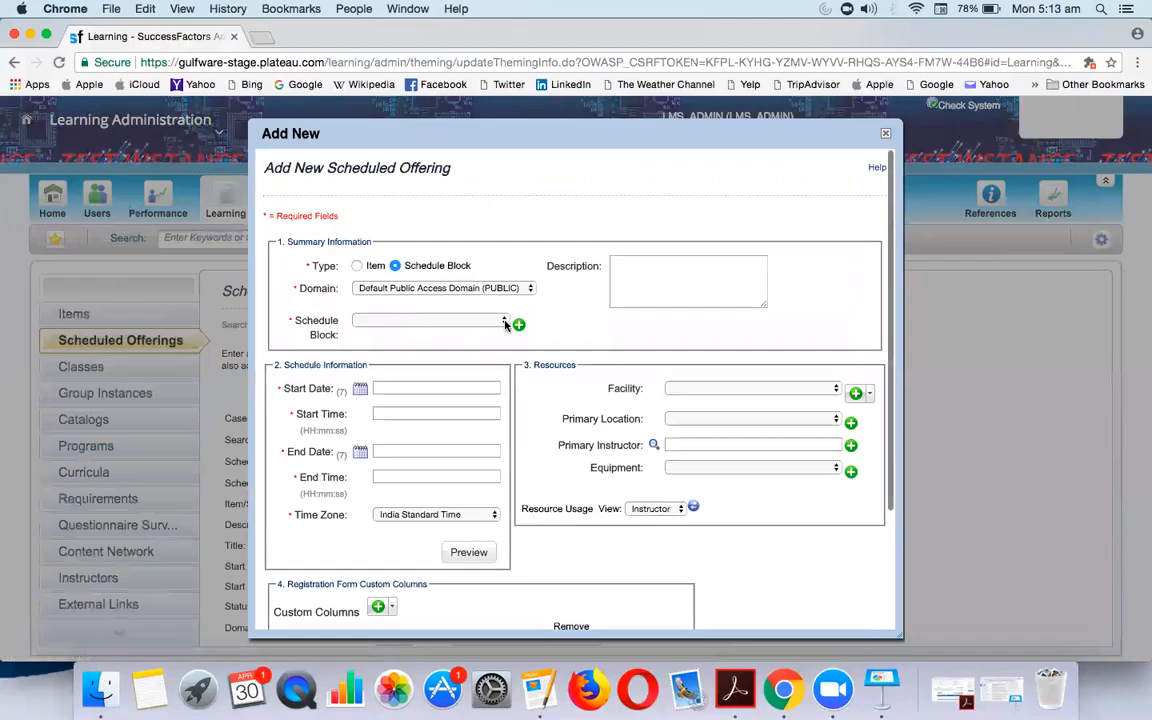
Step: Add a new schedule block reference named N-SCHBLOCK1 from within the scheduled offering form
click(515, 328)
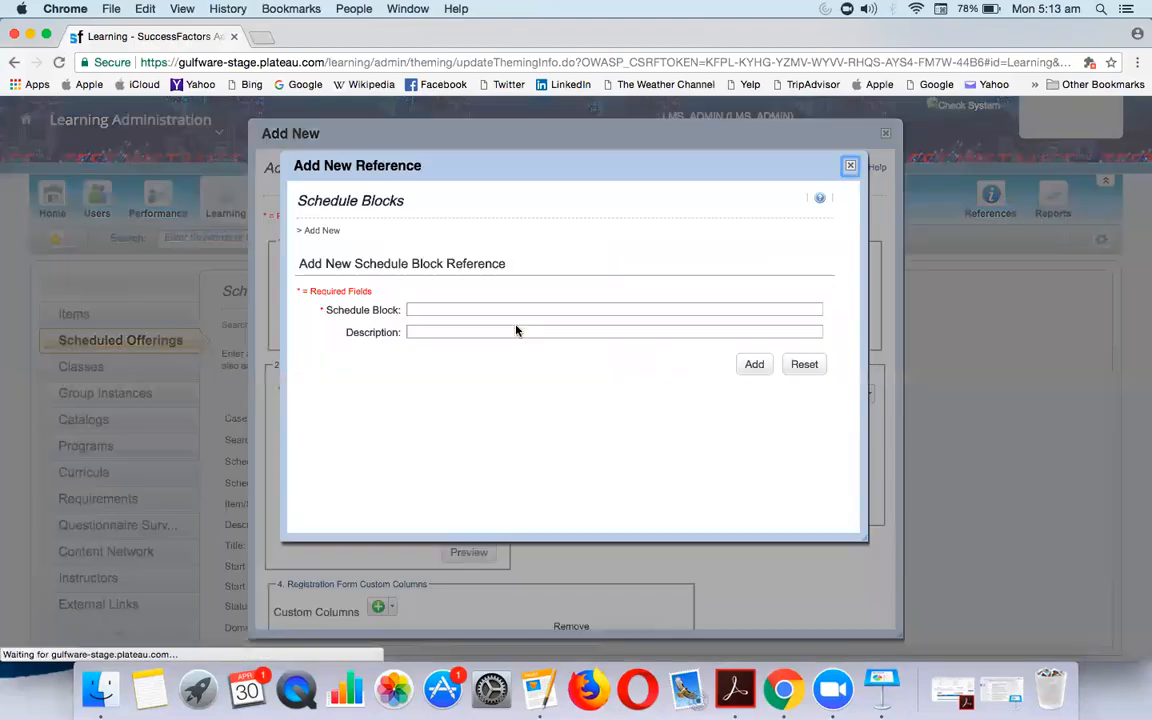
click(474, 303)
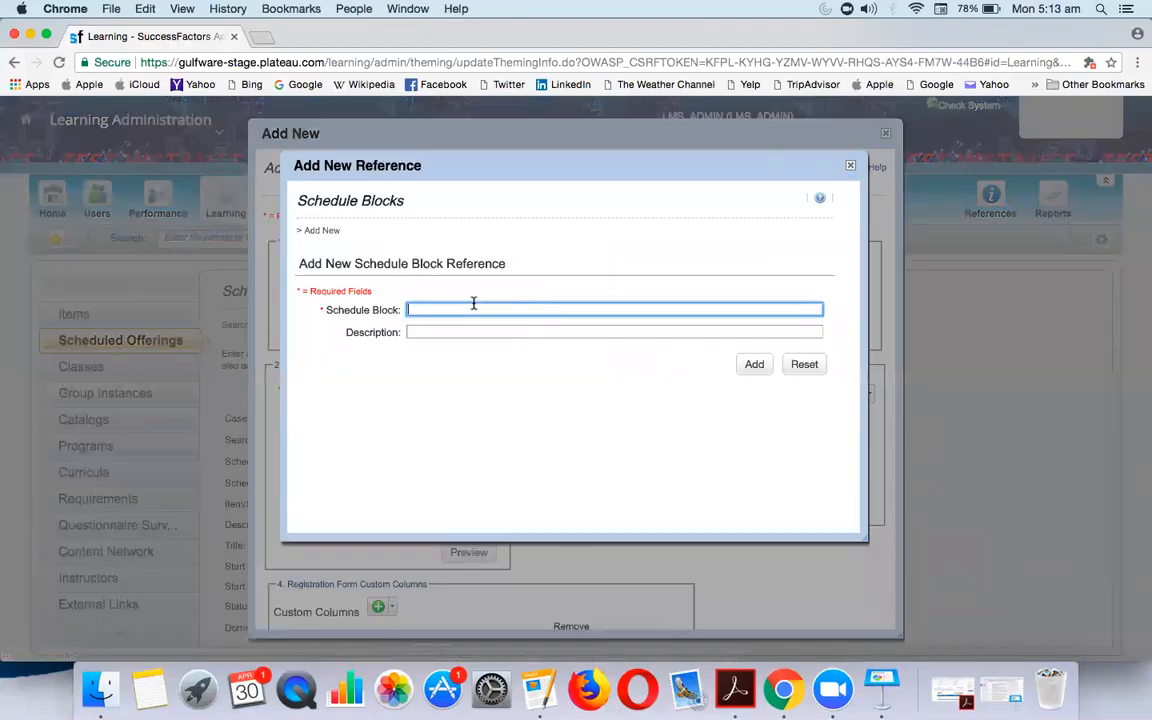
text(N-SCH)
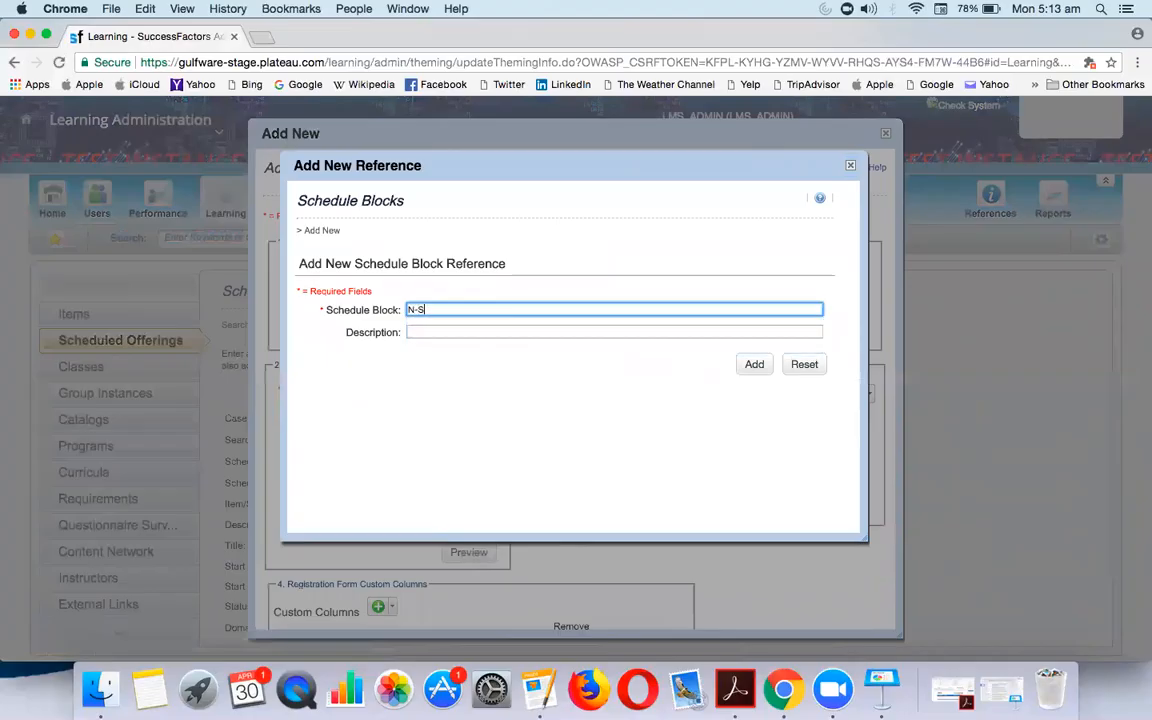
text(EDU)
key(BackSpace)
key(BackSpace)
key(BackSpace)
text(BLOCLK)
key(BackSpace)
key(BackSpace)
text(K1)
click(748, 365)
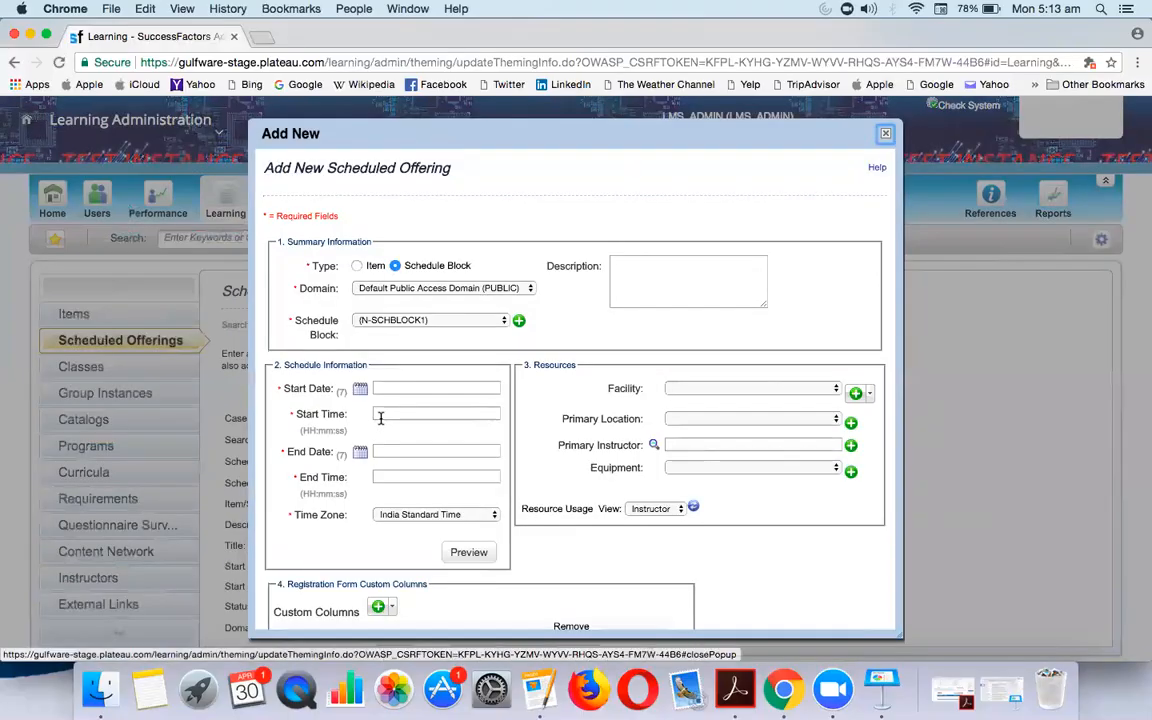
Step: Review the summary, schedule, resources and custom column sections of the Schedule Block offering form
scroll(404, 445, down, 1)
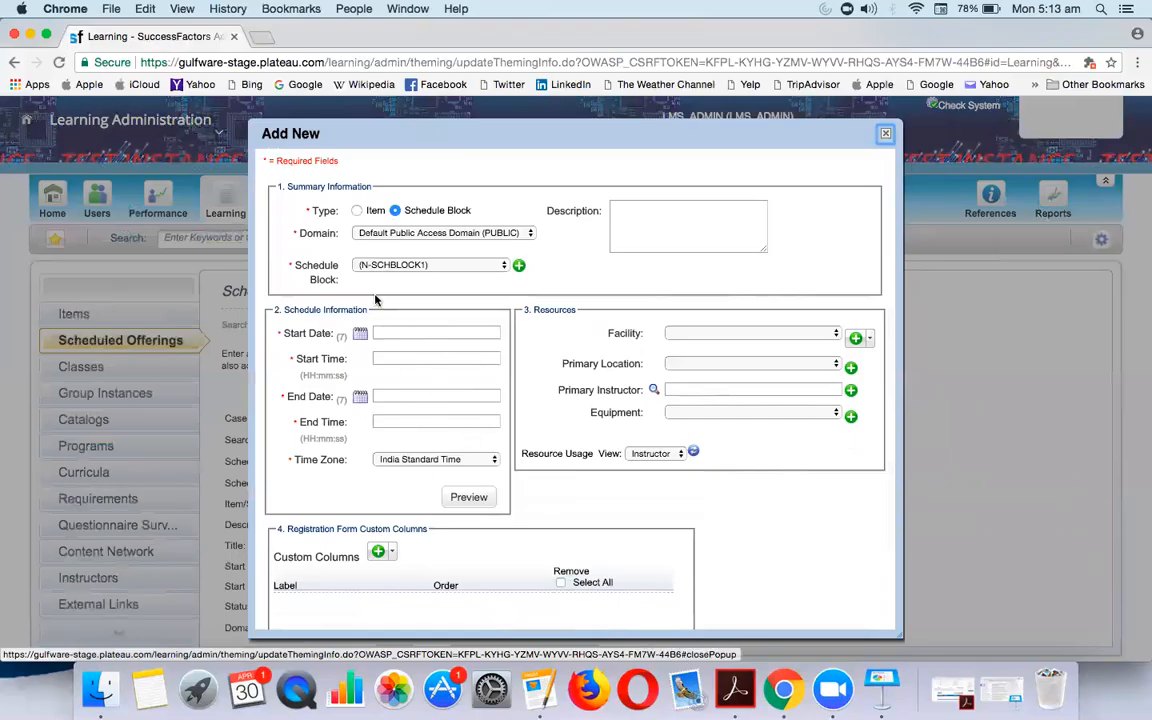
scroll(445, 298, up, 1)
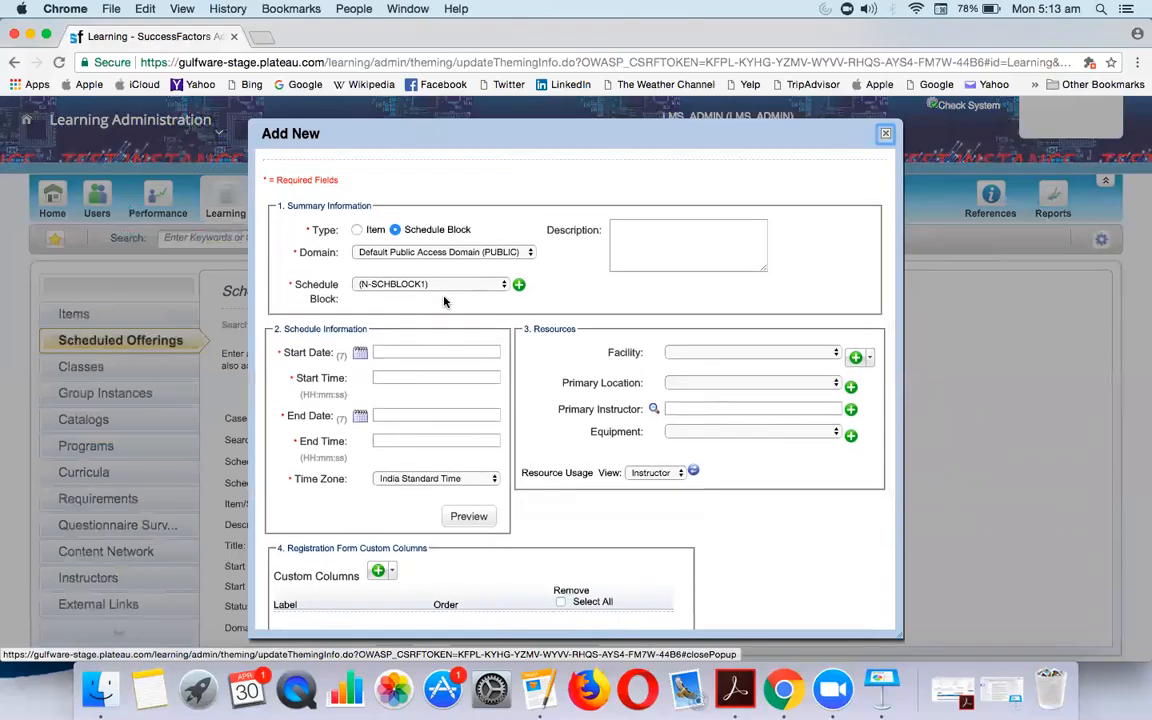
scroll(431, 452, down, 2)
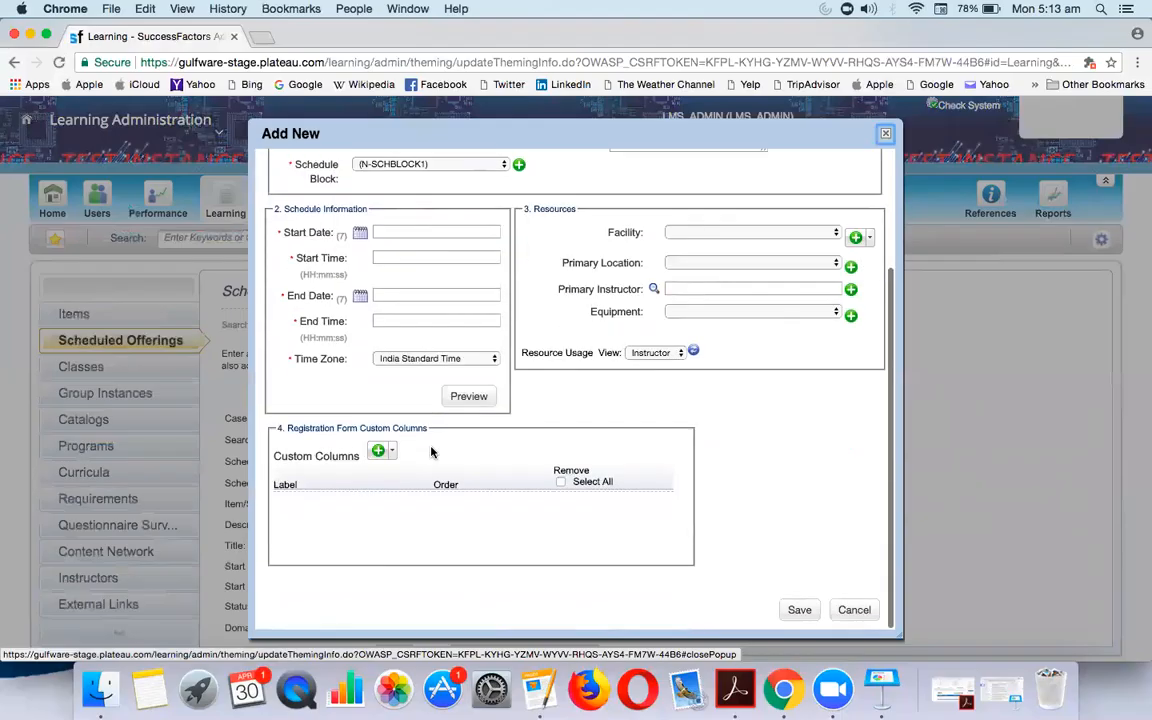
scroll(431, 452, up, 3)
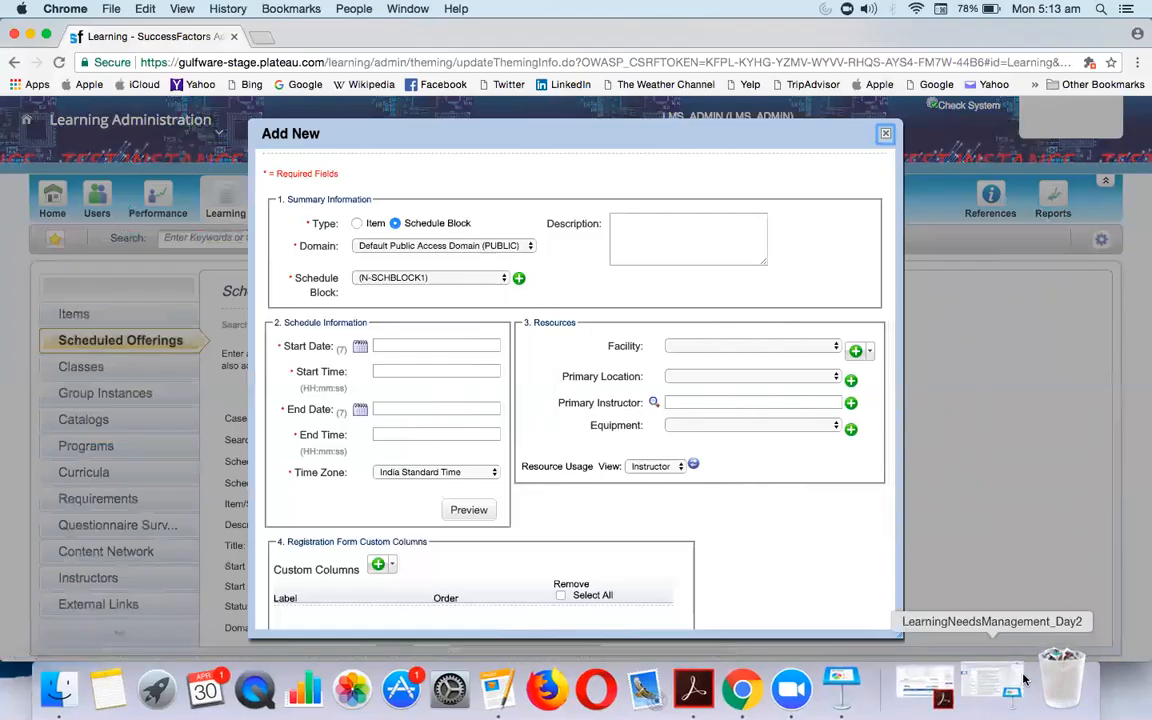
Step: Switch to the SF_LMS notes in Pages and add the line "SCHEDUKE BLOCK" beneath the WEBEX line inside the bracketed note
key(super+Tab)
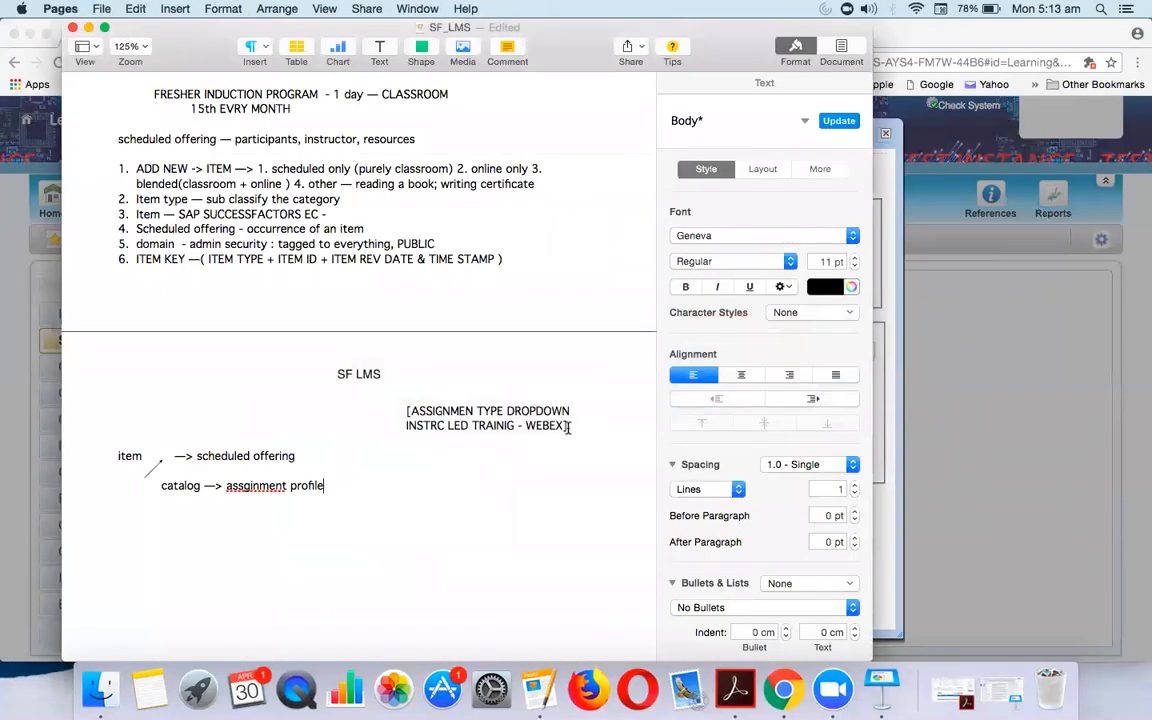
click(263, 440)
key(Return)
key(Tab)
key(Tab)
key(Tab)
key(Tab)
key(Tab)
key(BackSpace)
text(SCHED)
key(BackSpace)
key(BackSpace)
text(EDULE BLOCK)
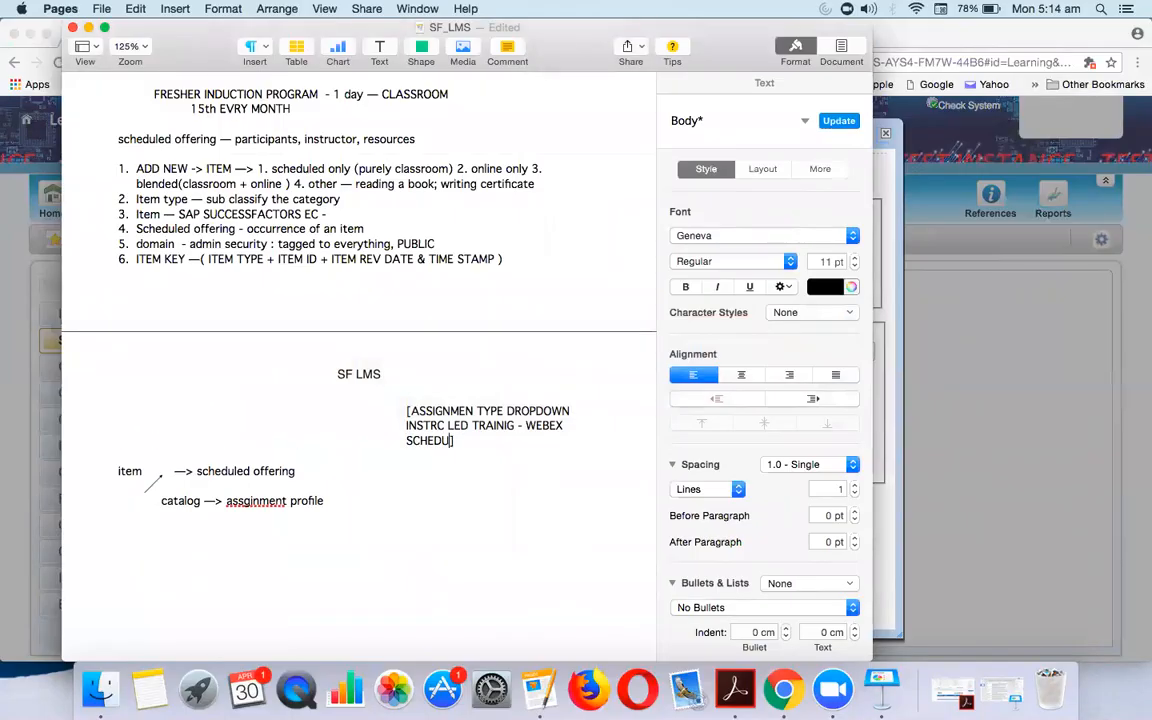
Step: Switch back to Chrome, close the new scheduled offering form without saving and go to the Items page
key(super+Tab)
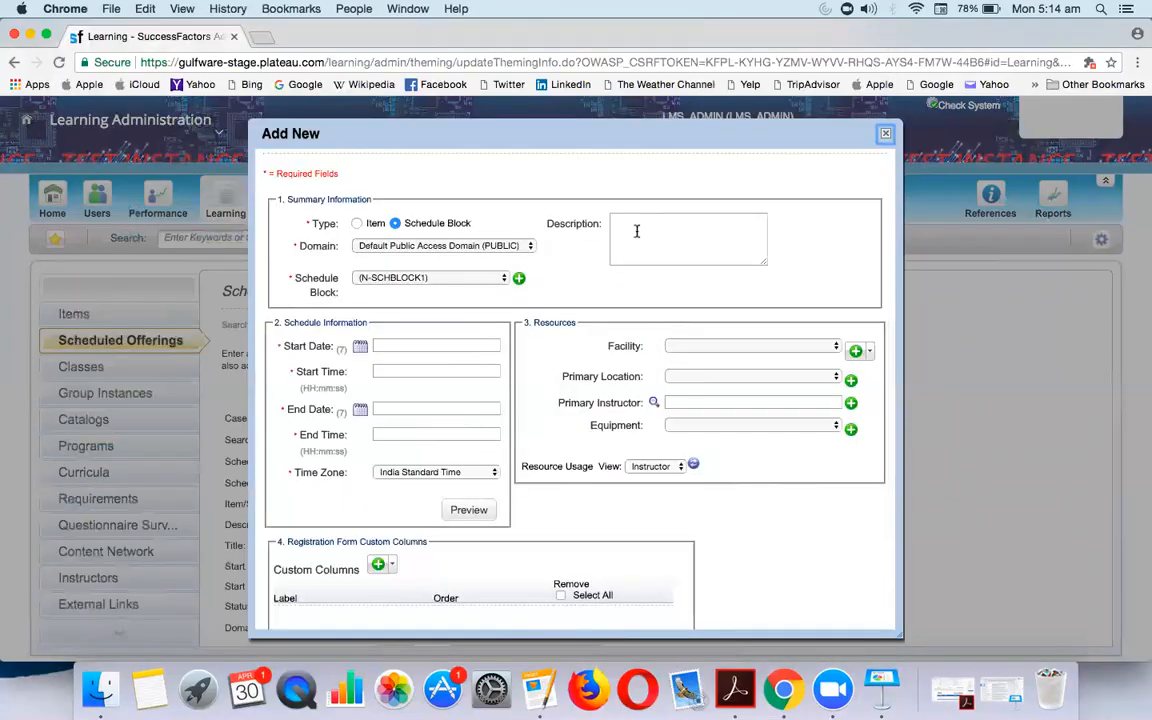
click(885, 133)
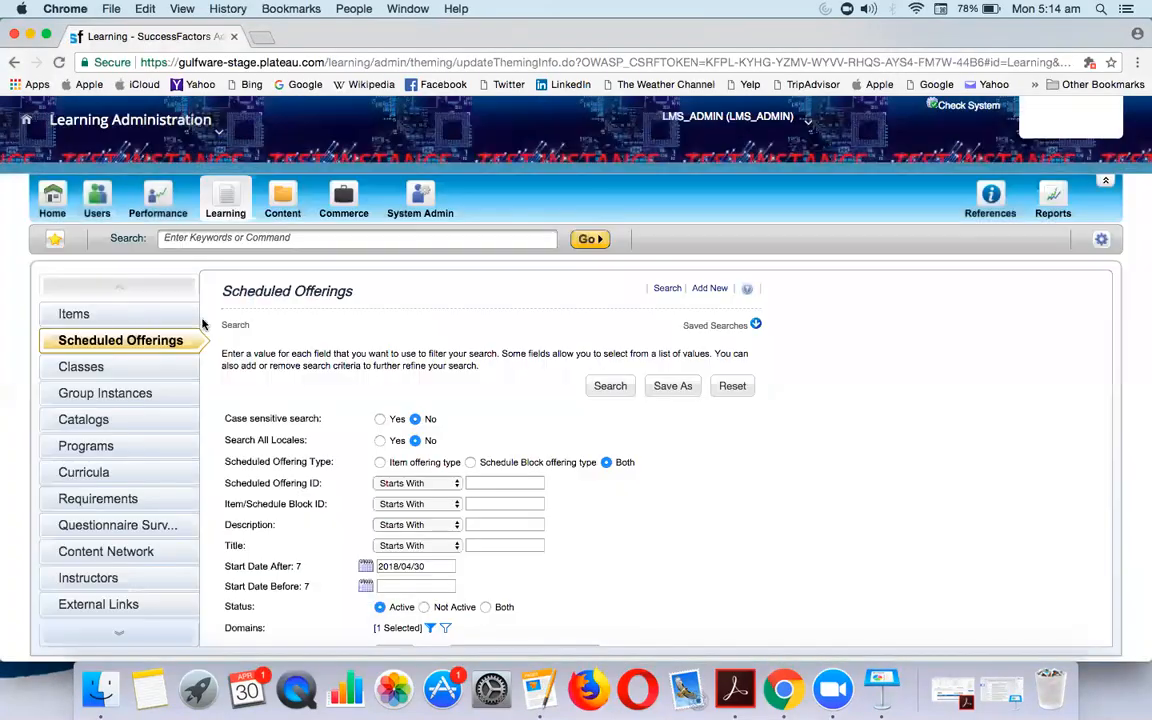
click(140, 316)
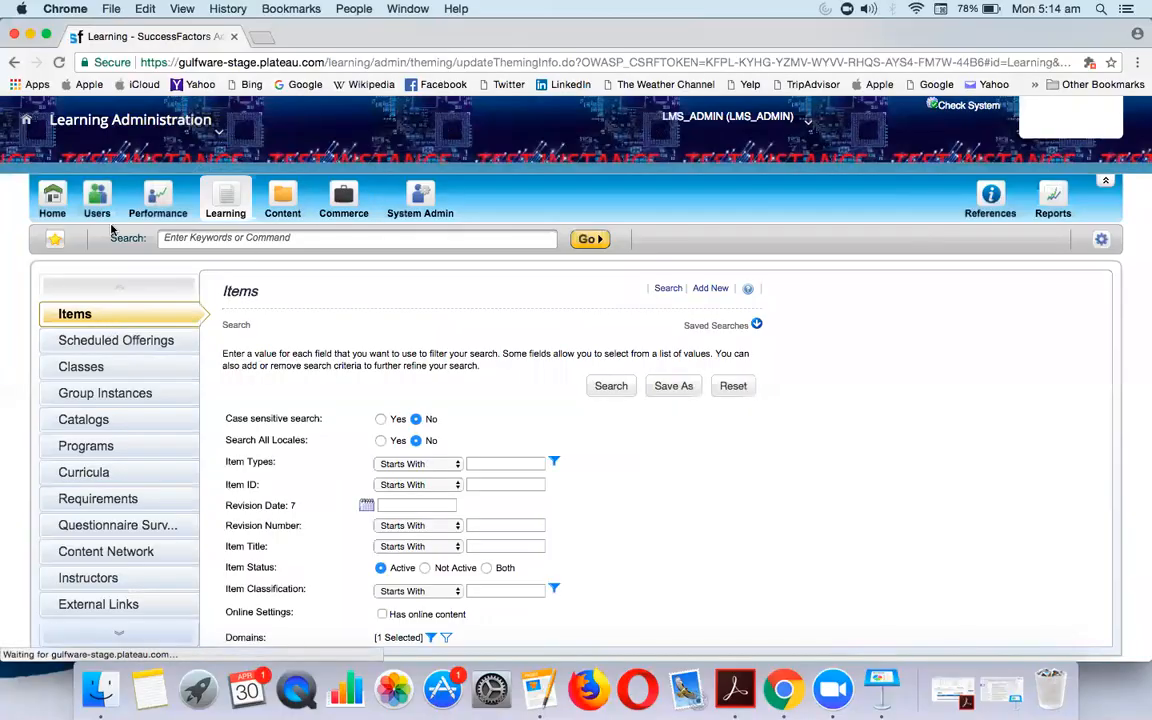
Step: Reopen the SAP SF EC - CR Training item from the bookmarks and view the Resources section of its scheduling form
click(55, 238)
click(109, 374)
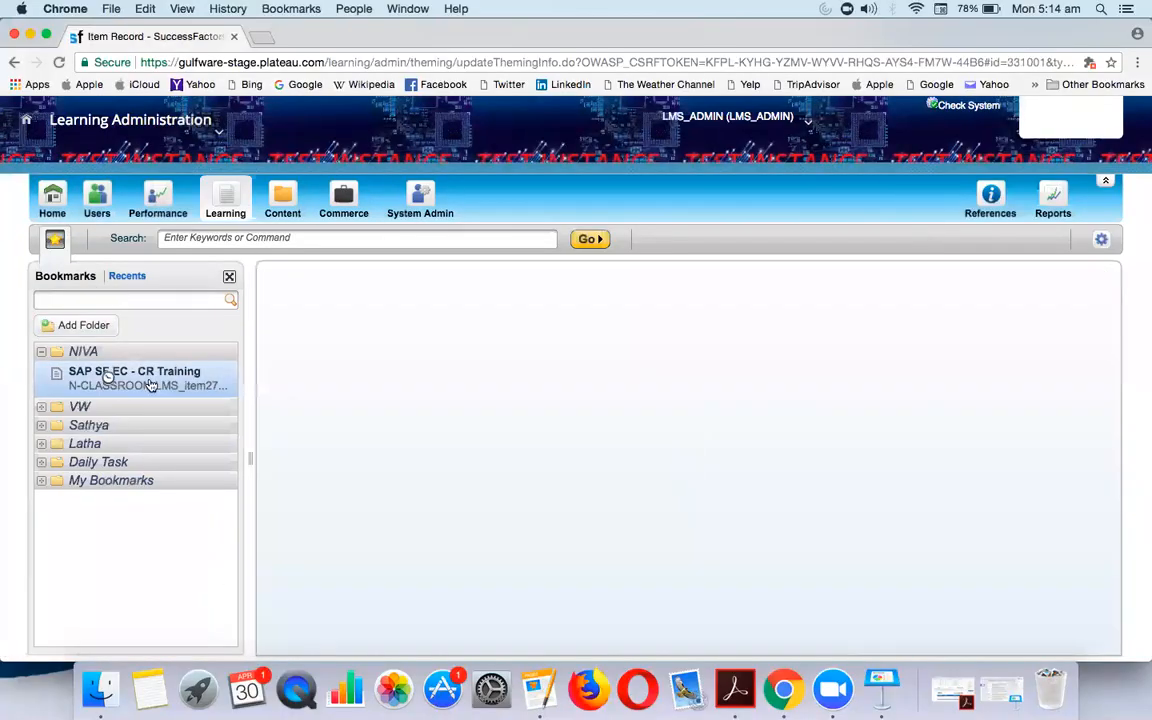
click(226, 276)
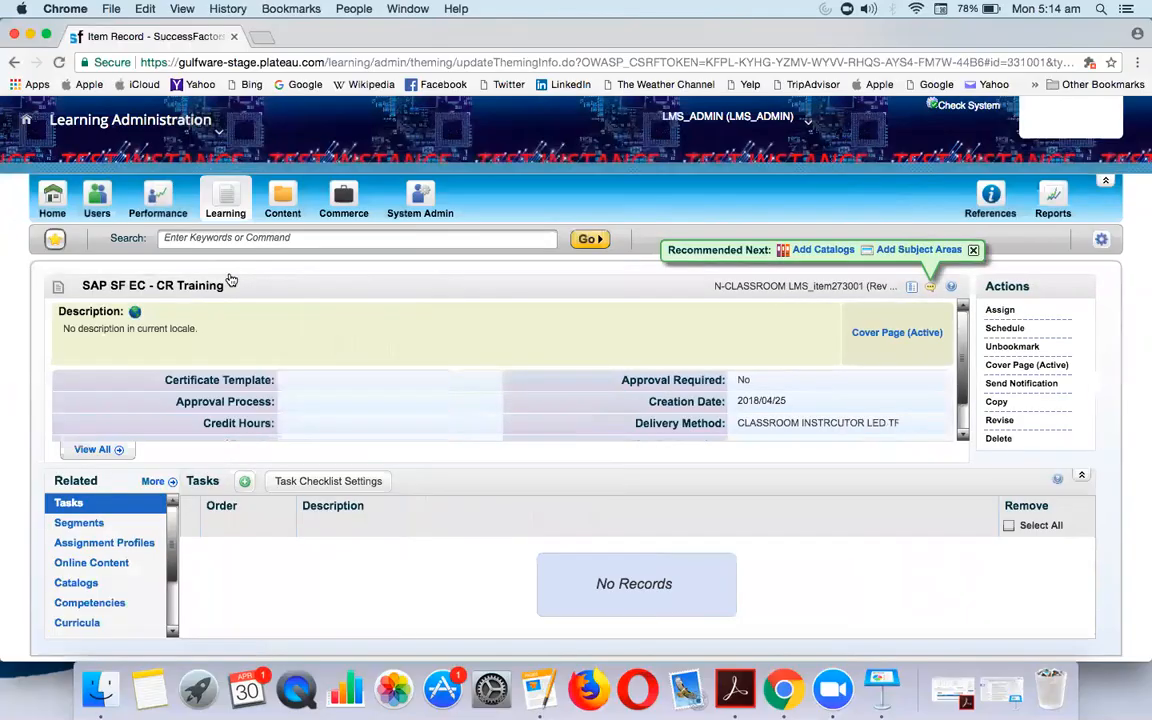
click(1005, 329)
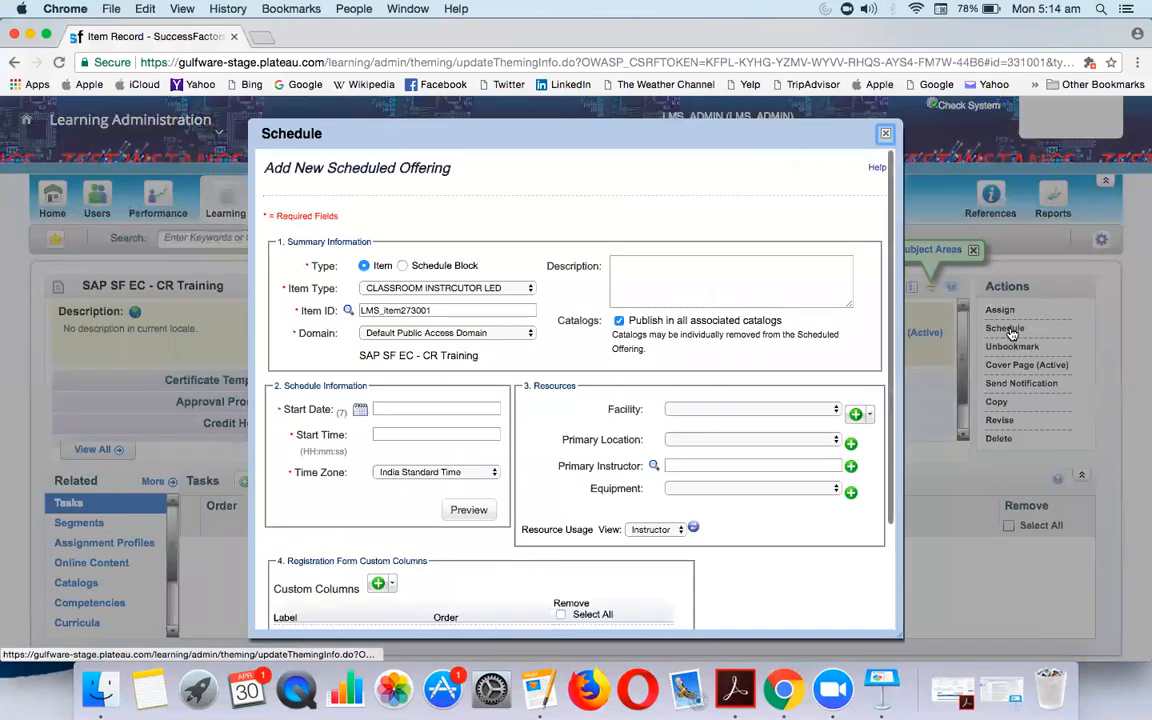
scroll(451, 341, down, 3)
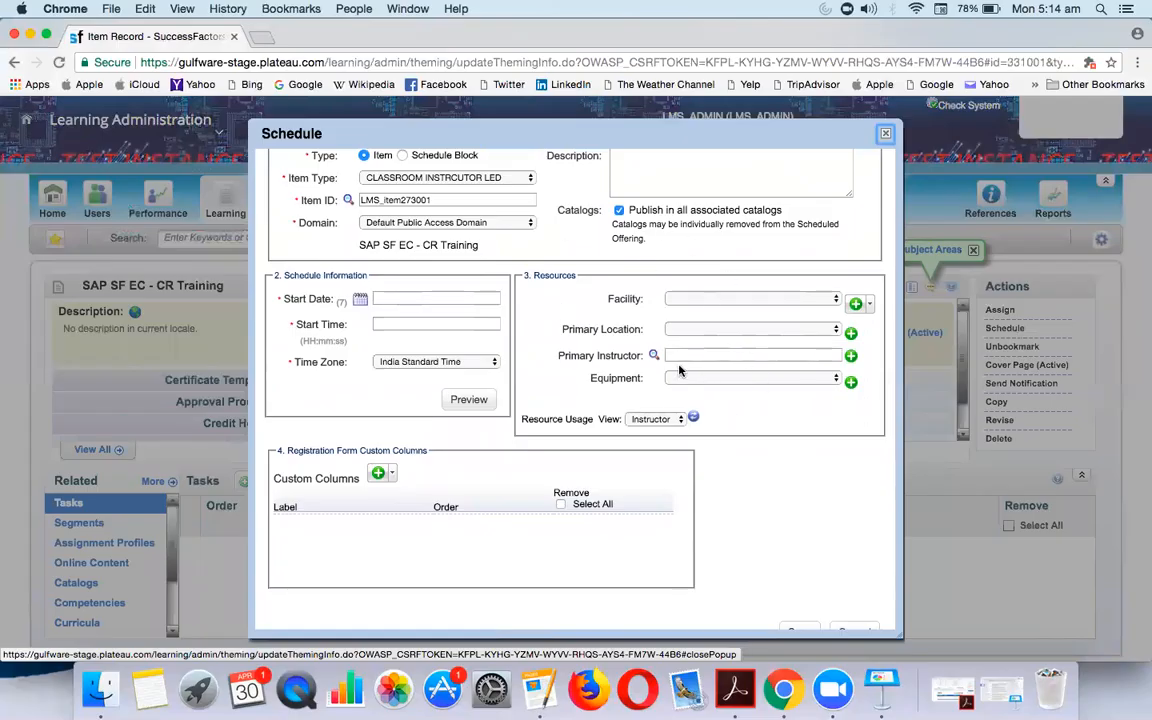
Step: In the SF_LMS notes in Pages, add the line "resources :" below the catalog and assignment profile line
key(super+Tab)
click(342, 501)
key(Return)
key(Return)
text(resources )
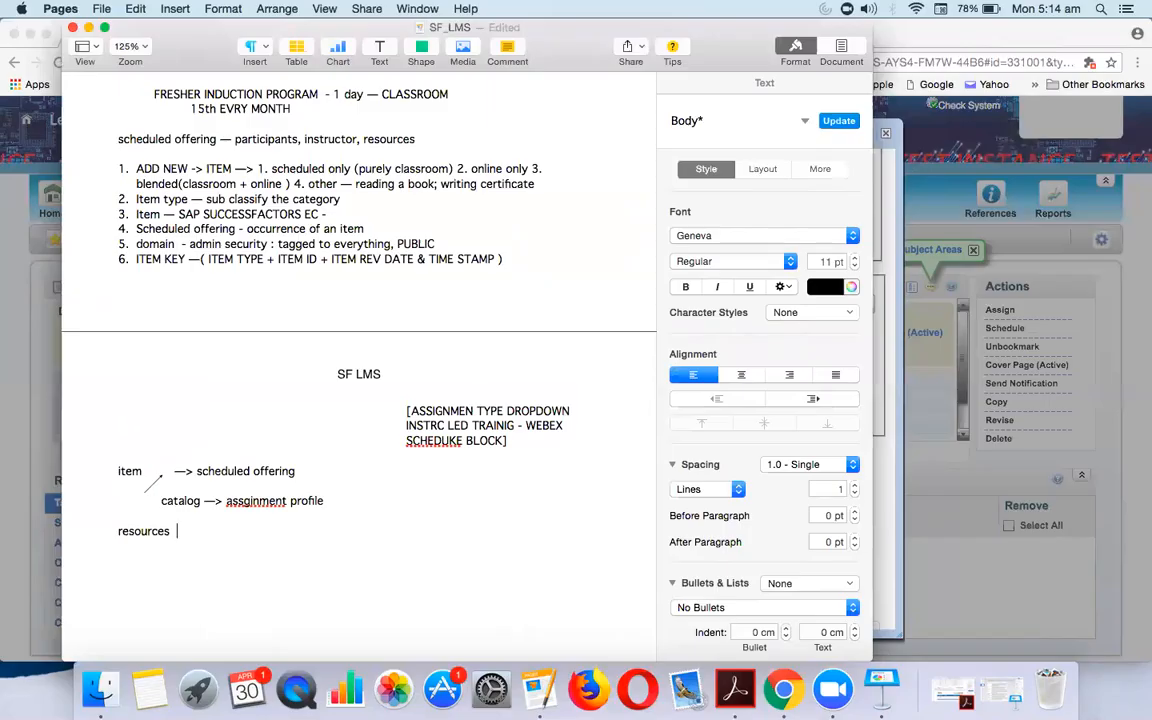
text(:)
Step: Return to Chrome, close the item's scheduling form without saving and look through the Physical Resources entries under References
click(884, 134)
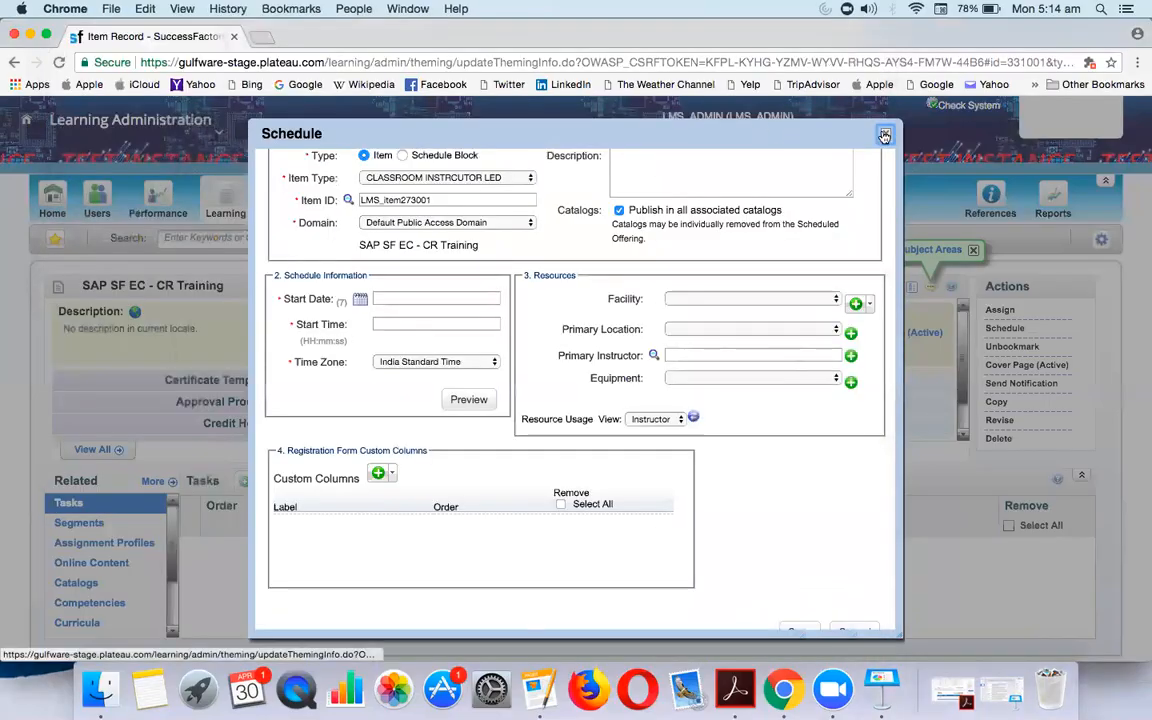
click(884, 134)
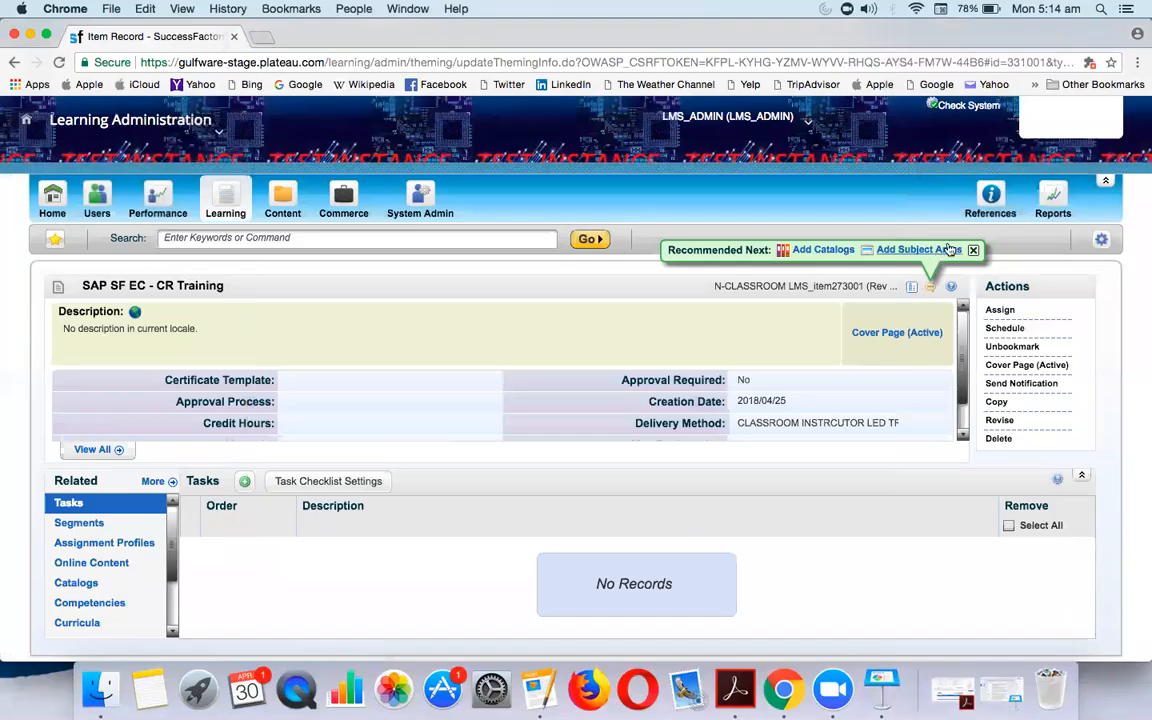
mouse_move(993, 210)
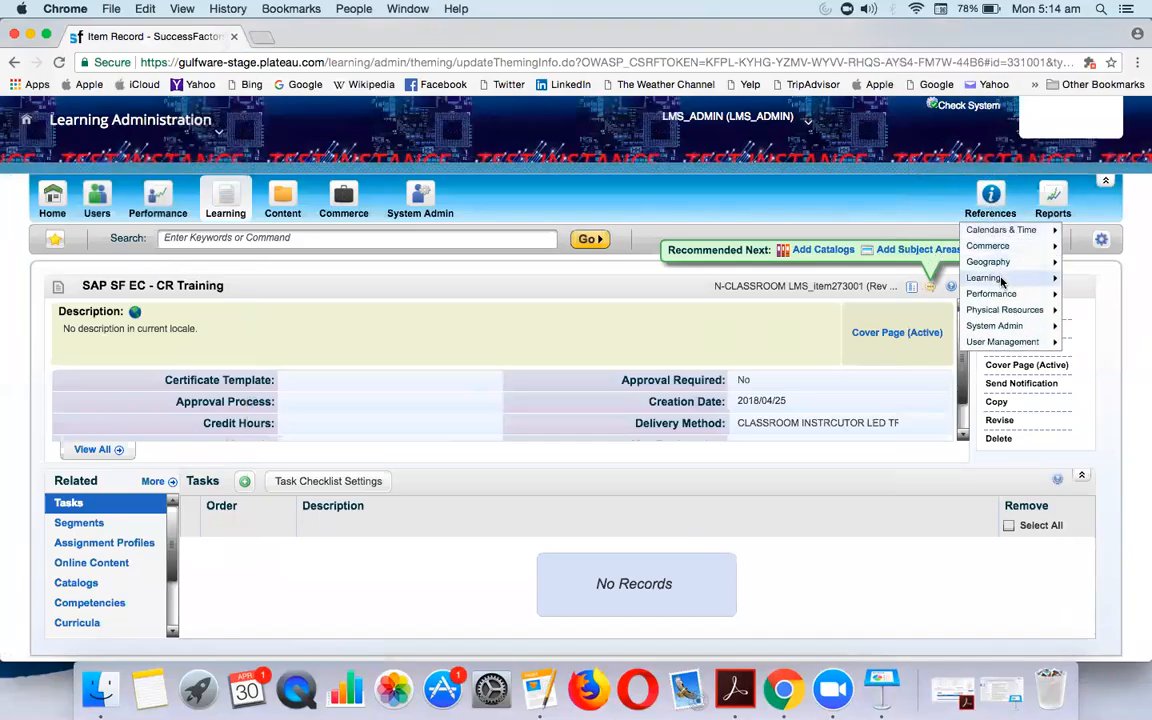
mouse_move(1005, 318)
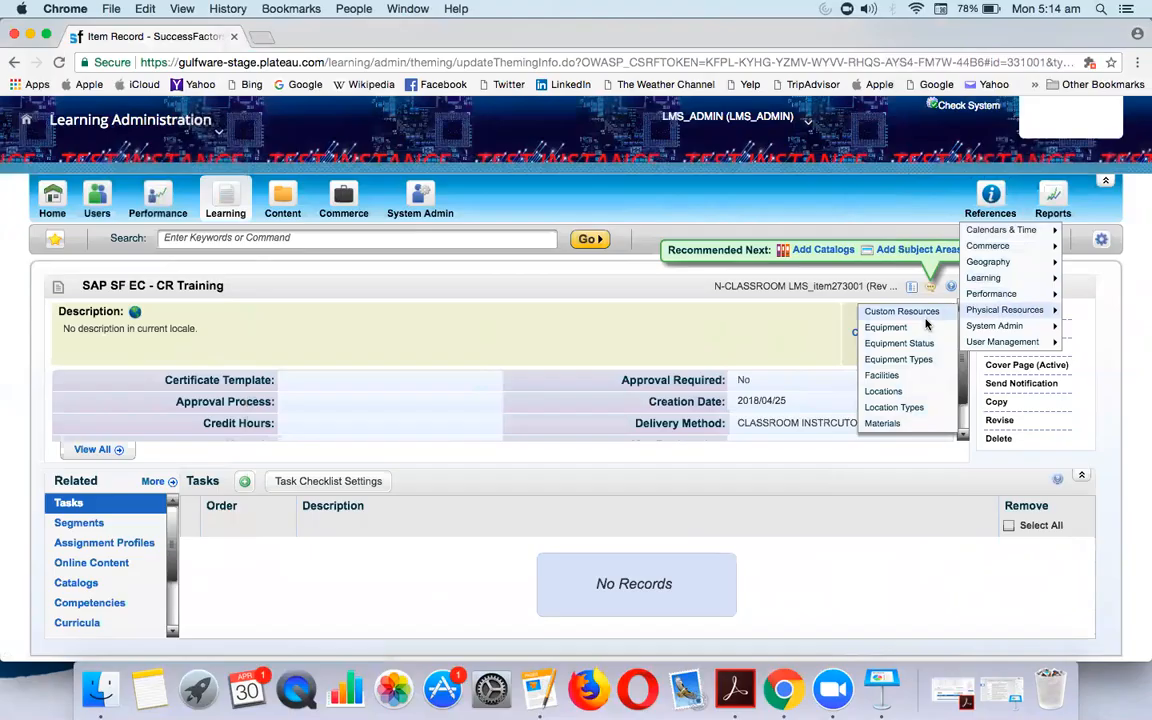
Step: Switch to the LearningNeedsManagement_Day2 presentation in Keynote and review the slide on physical resources for scheduled offerings
click(955, 690)
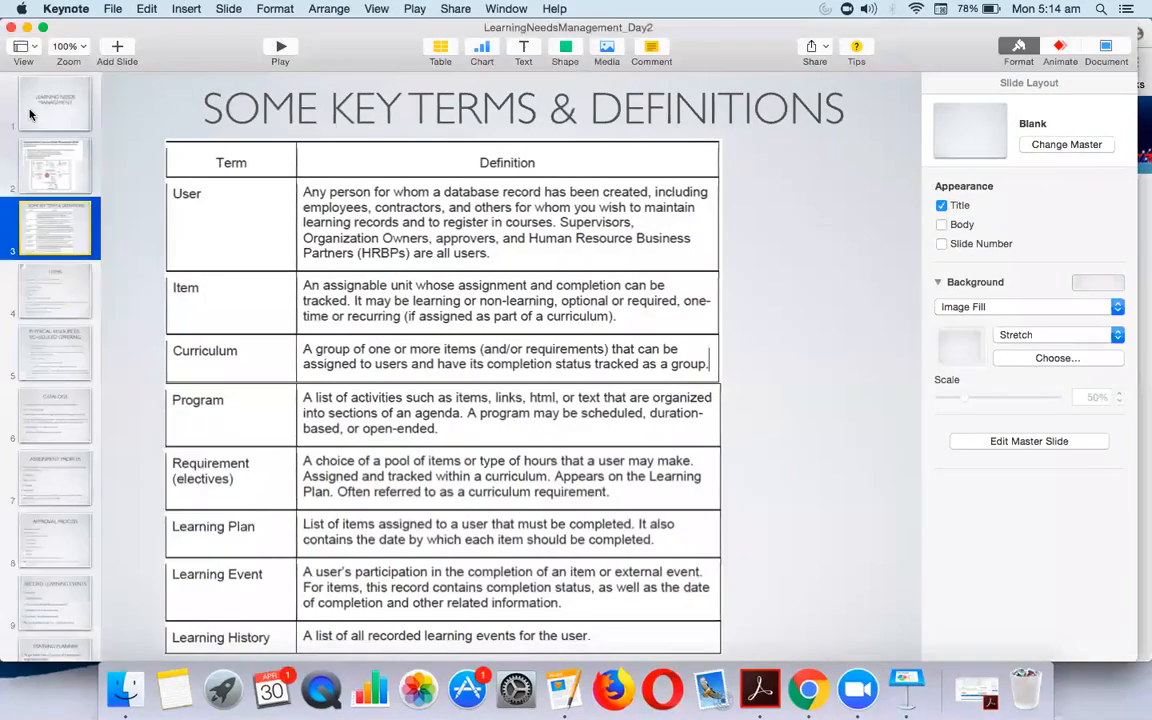
scroll(44, 420, down, 1)
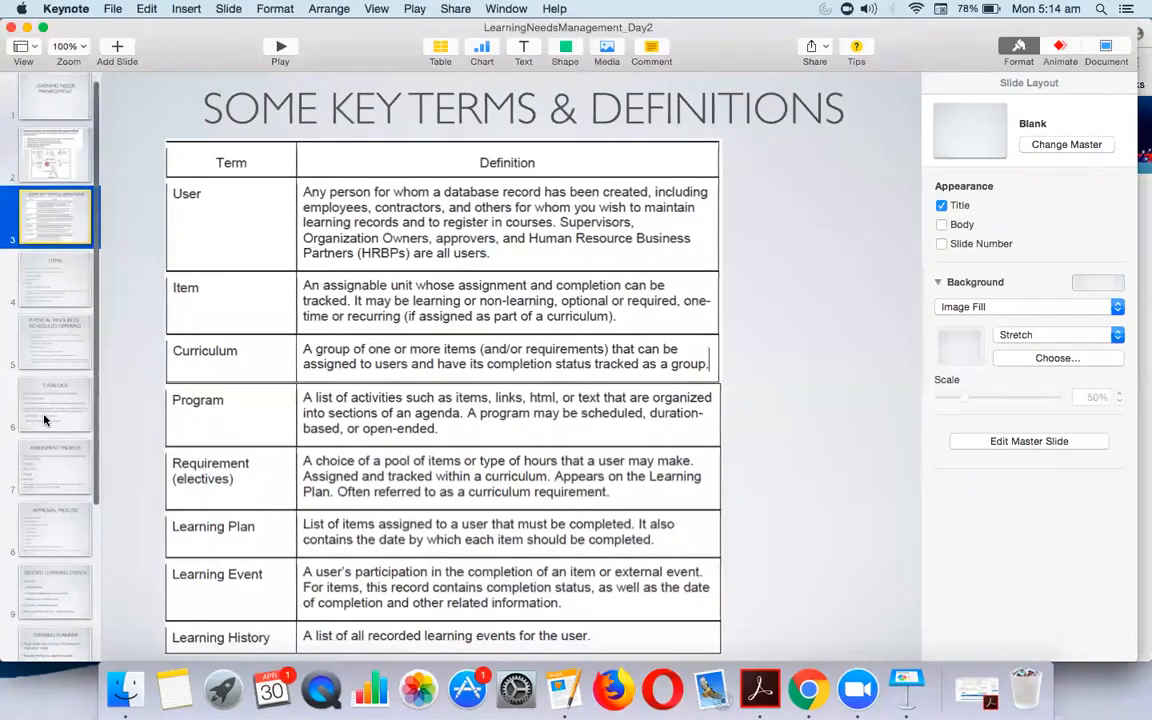
click(52, 330)
scroll(309, 345, down, 1)
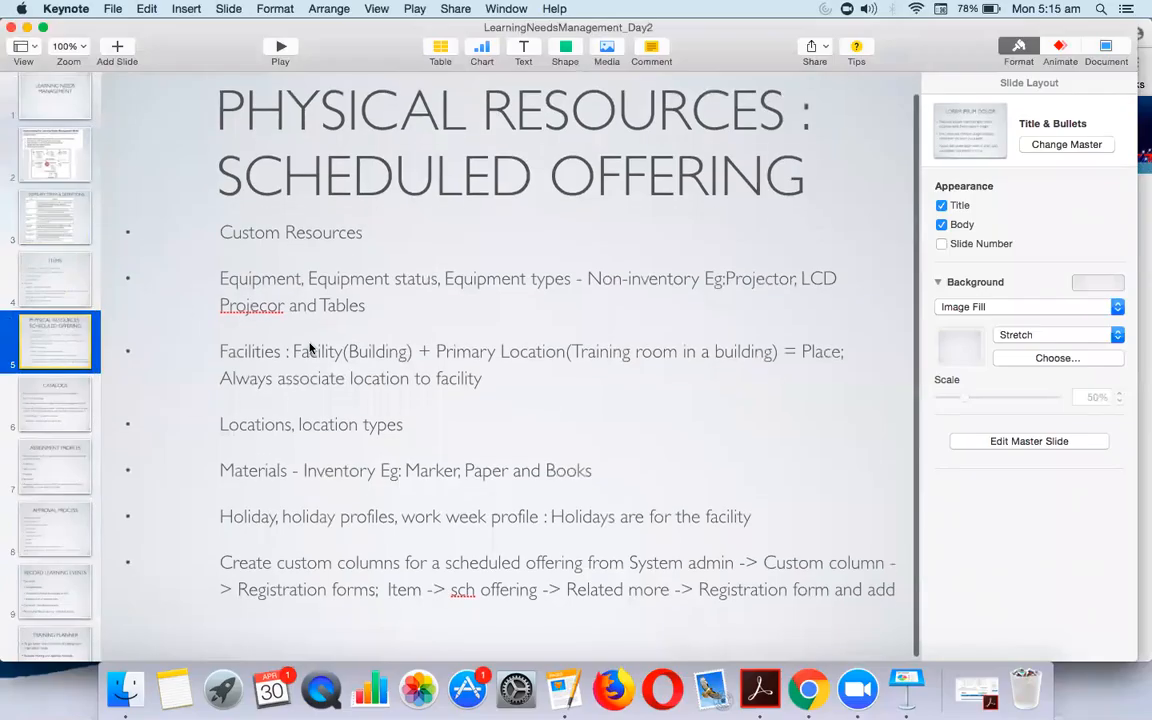
scroll(380, 420, down, 1)
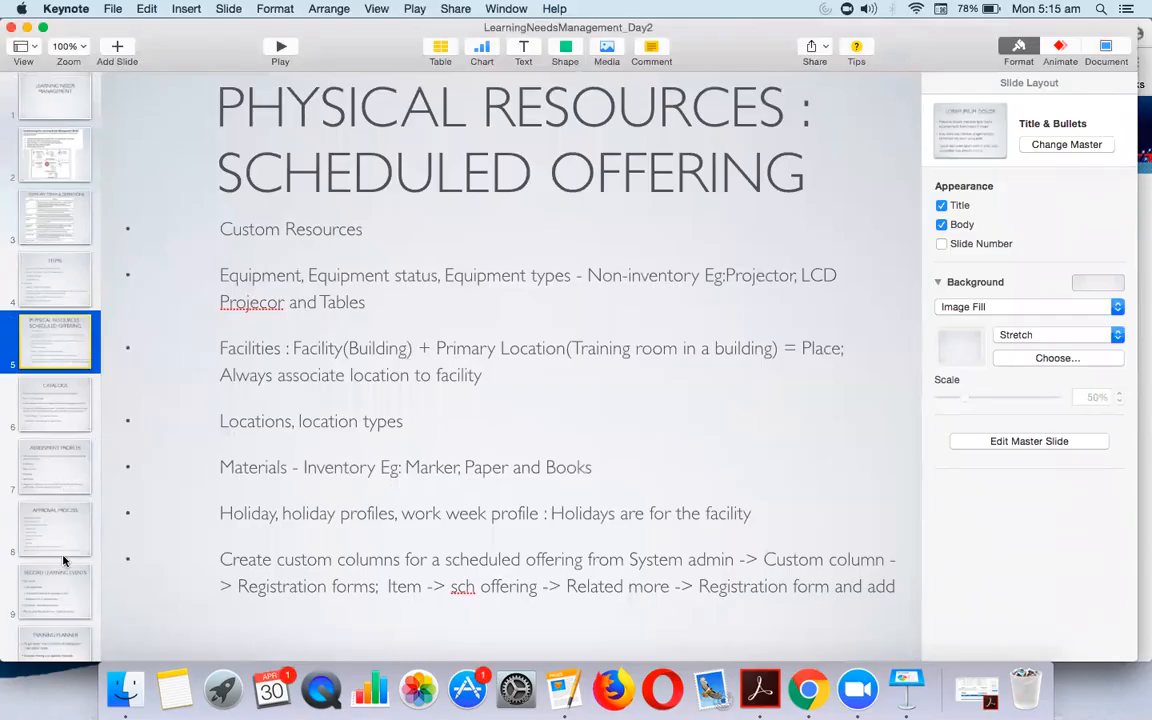
scroll(62, 556, down, 5)
scroll(75, 392, up, 5)
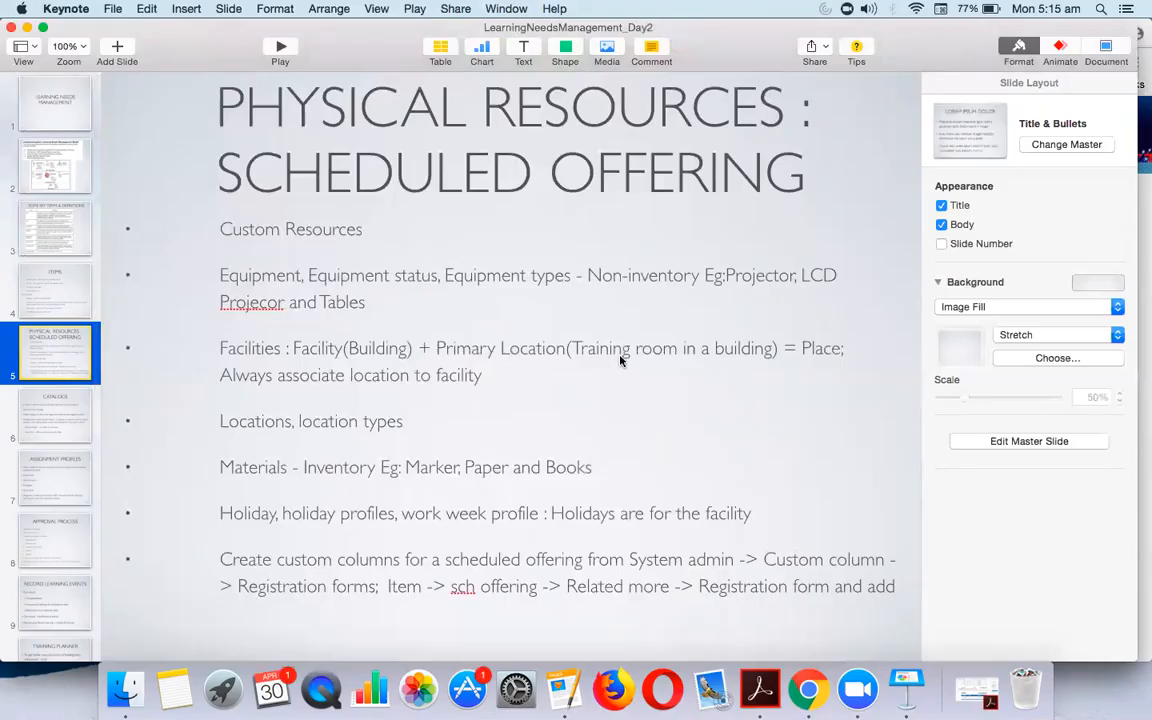
Step: Reopen the item's scheduling form in Chrome and compare its Resources fields with the physical resources slide in Keynote
key(super+Tab)
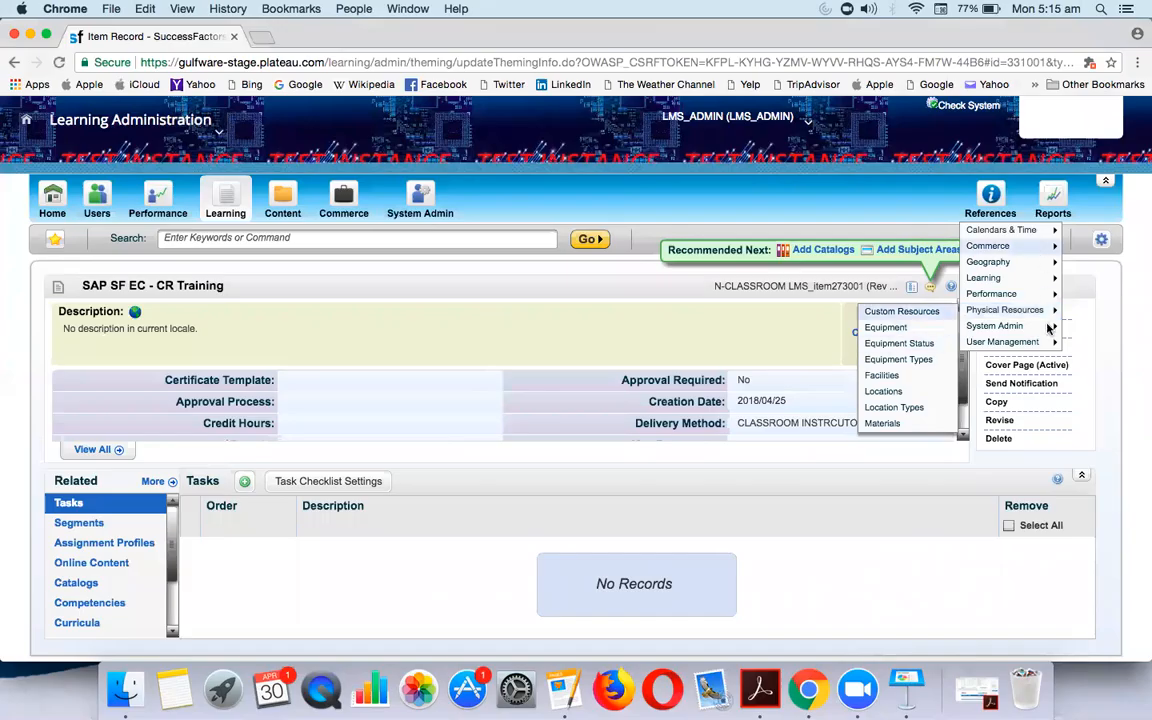
click(1010, 331)
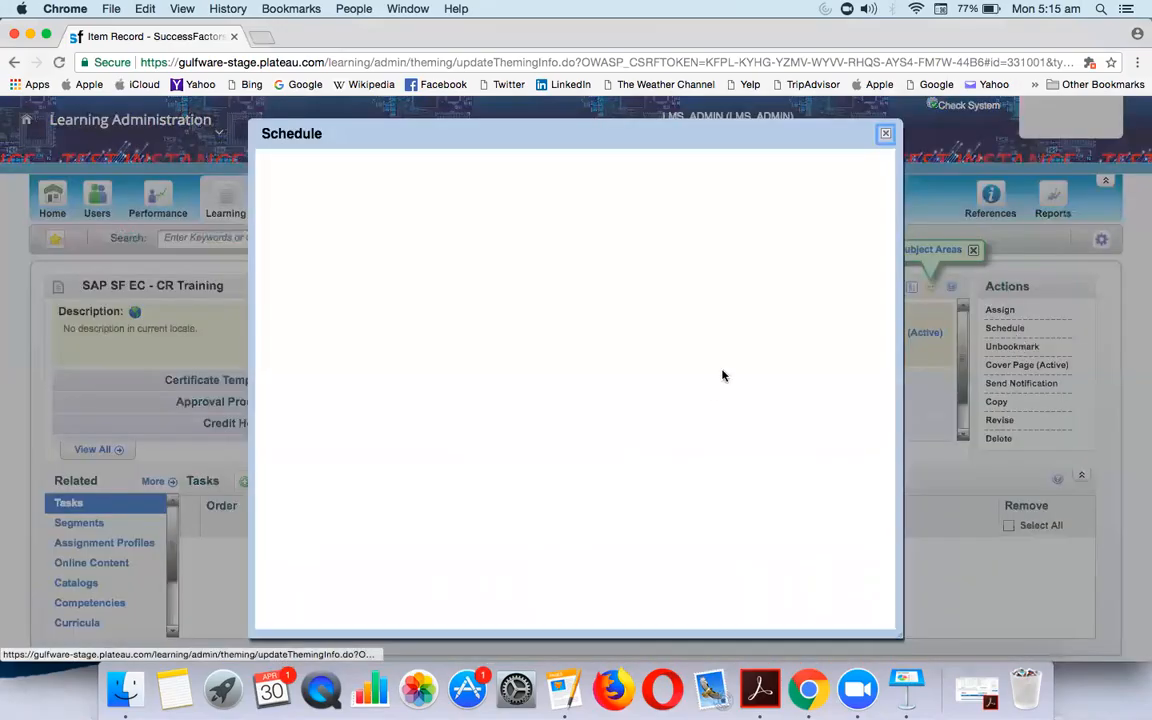
scroll(640, 380, down, 2)
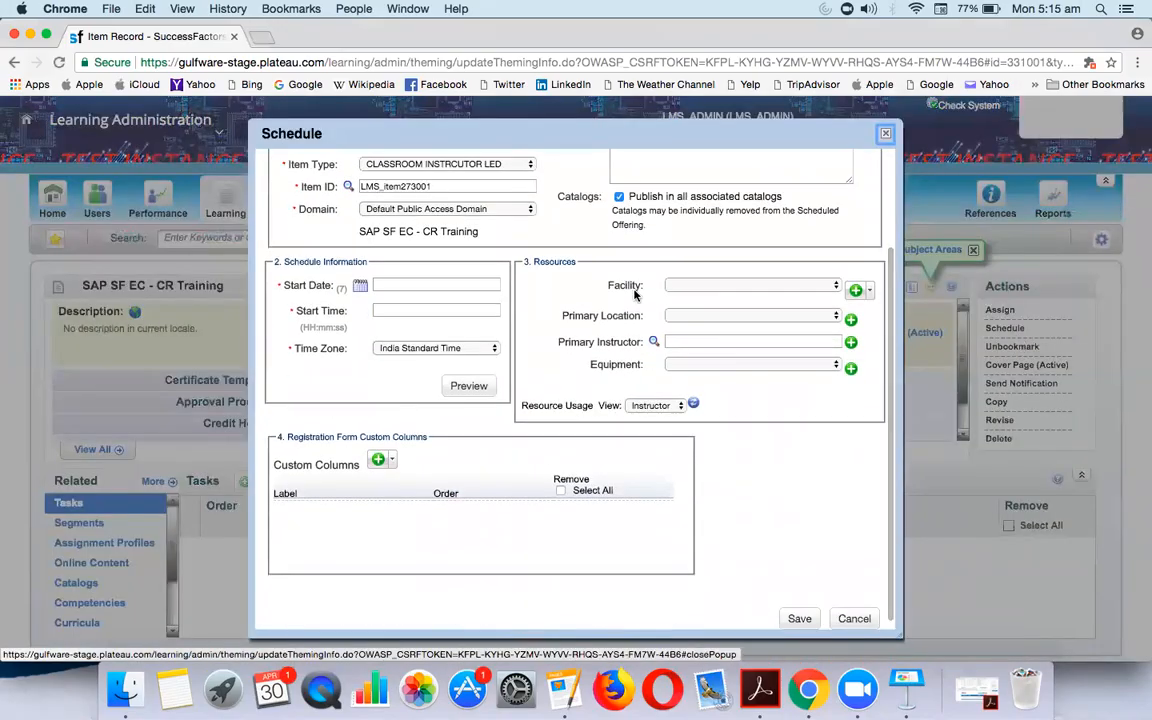
key(super+Tab)
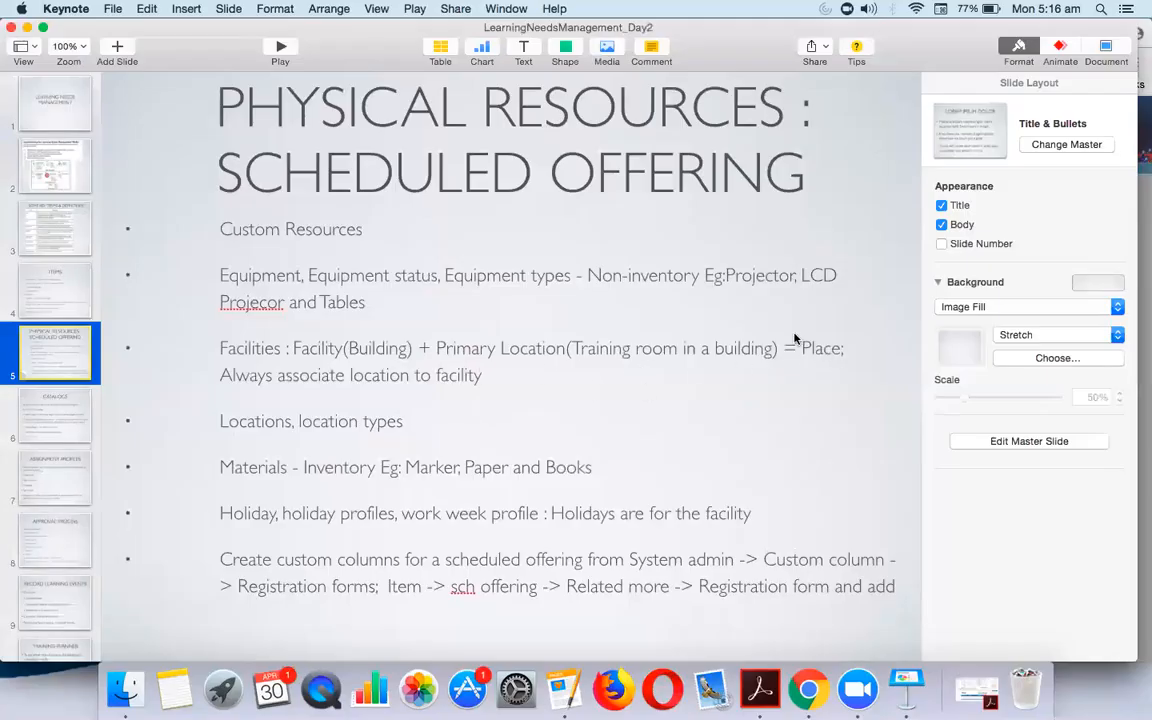
key(super+Tab)
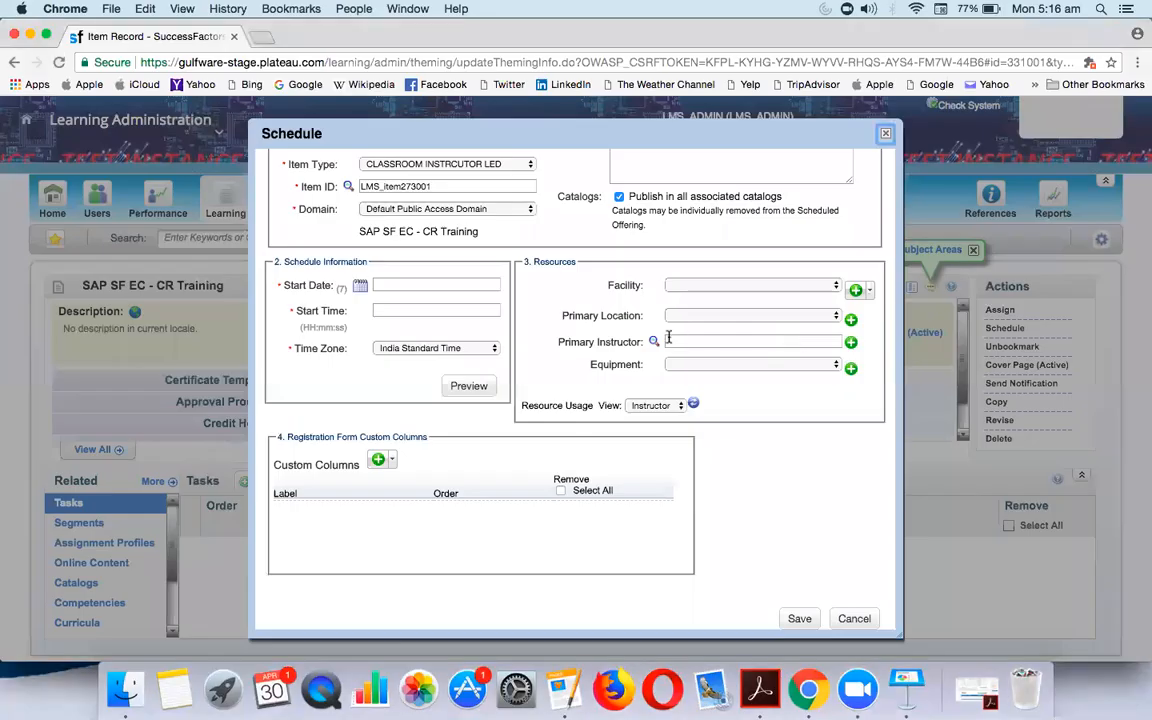
Step: Review how the facility, primary location and equipment explanations on the Keynote slide relate to the scheduling form's Resources fields in Chrome
key(super+Tab)
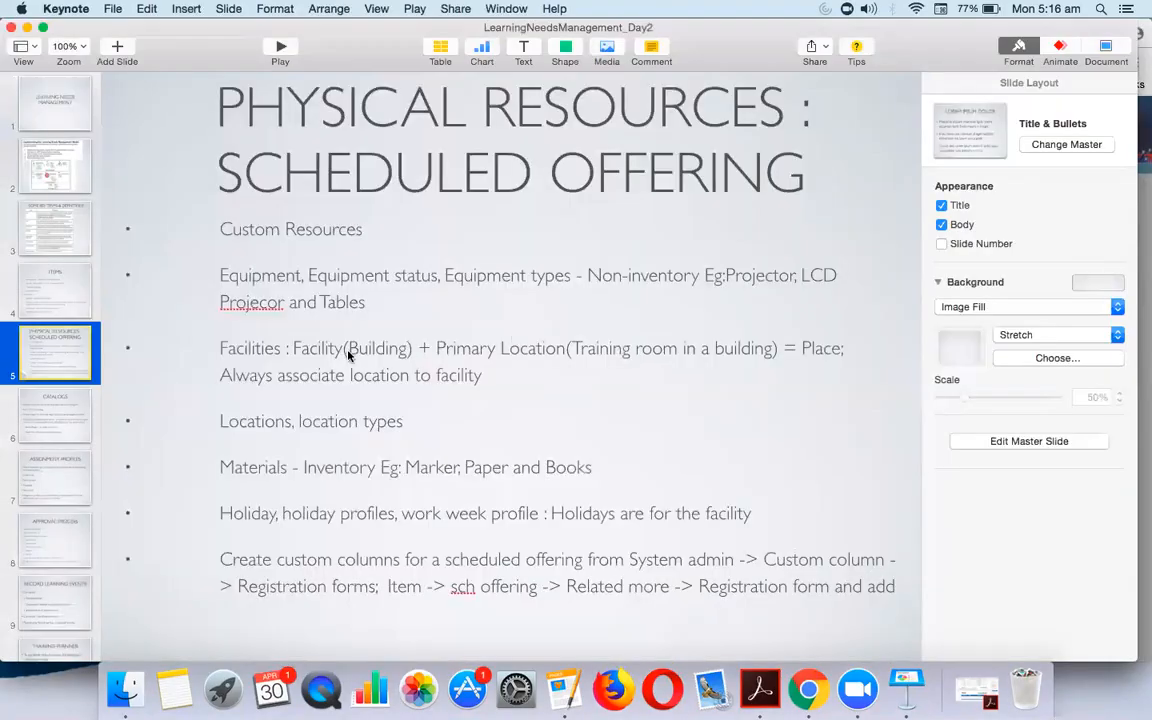
key(super+Tab)
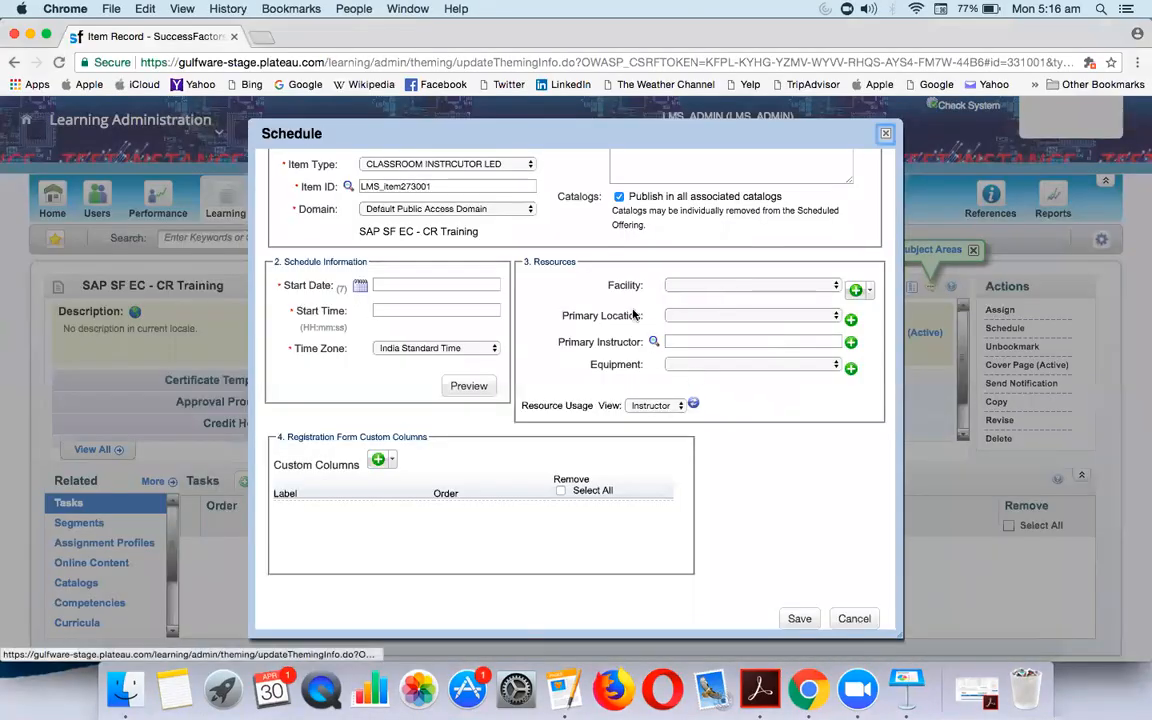
key(super+Tab)
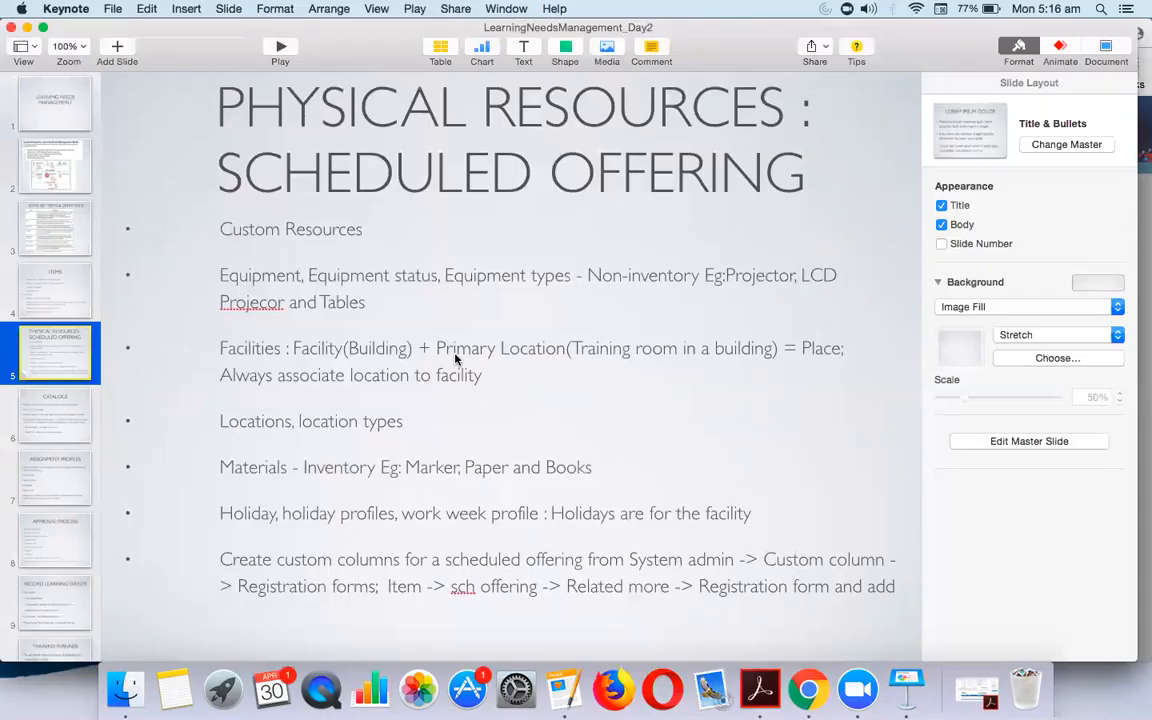
key(super+Tab)
key(super+Tab)
key(super+Tab)
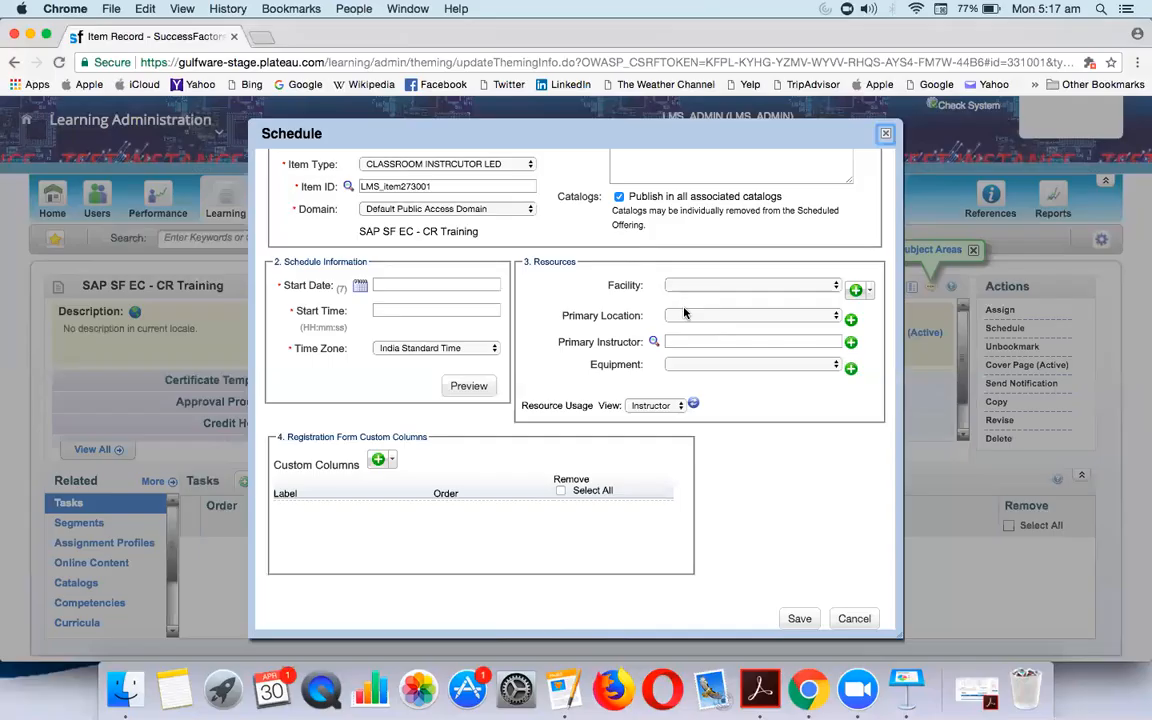
key(super+Tab)
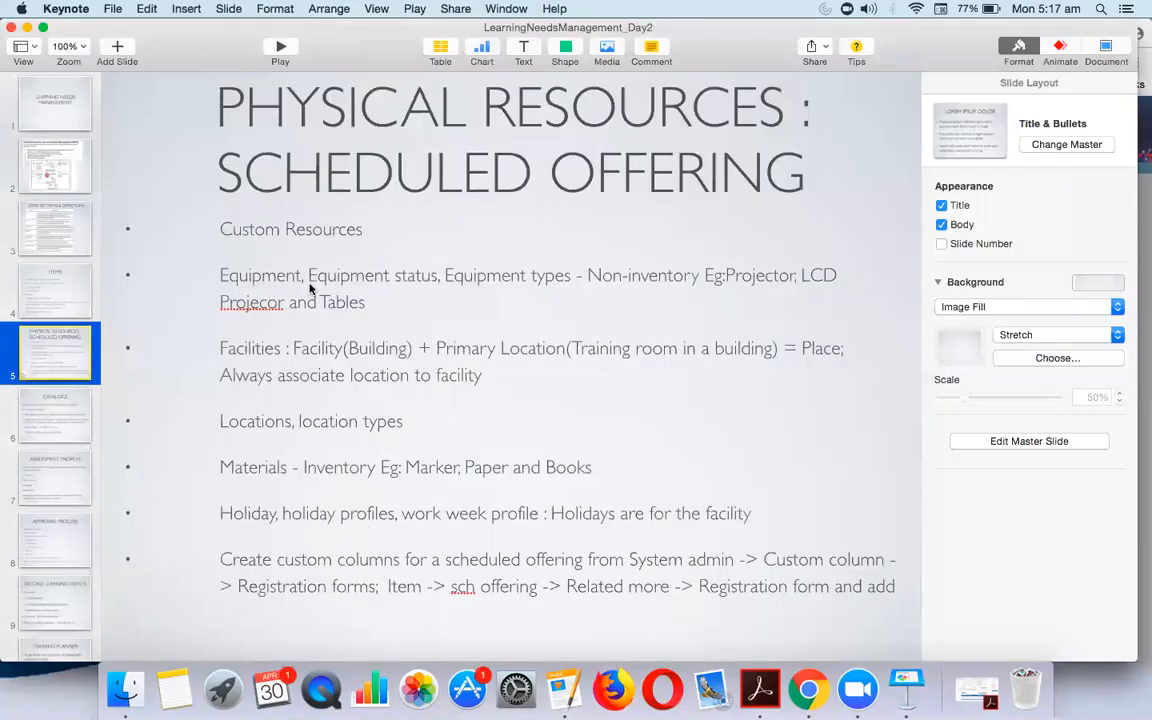
key(super+Tab)
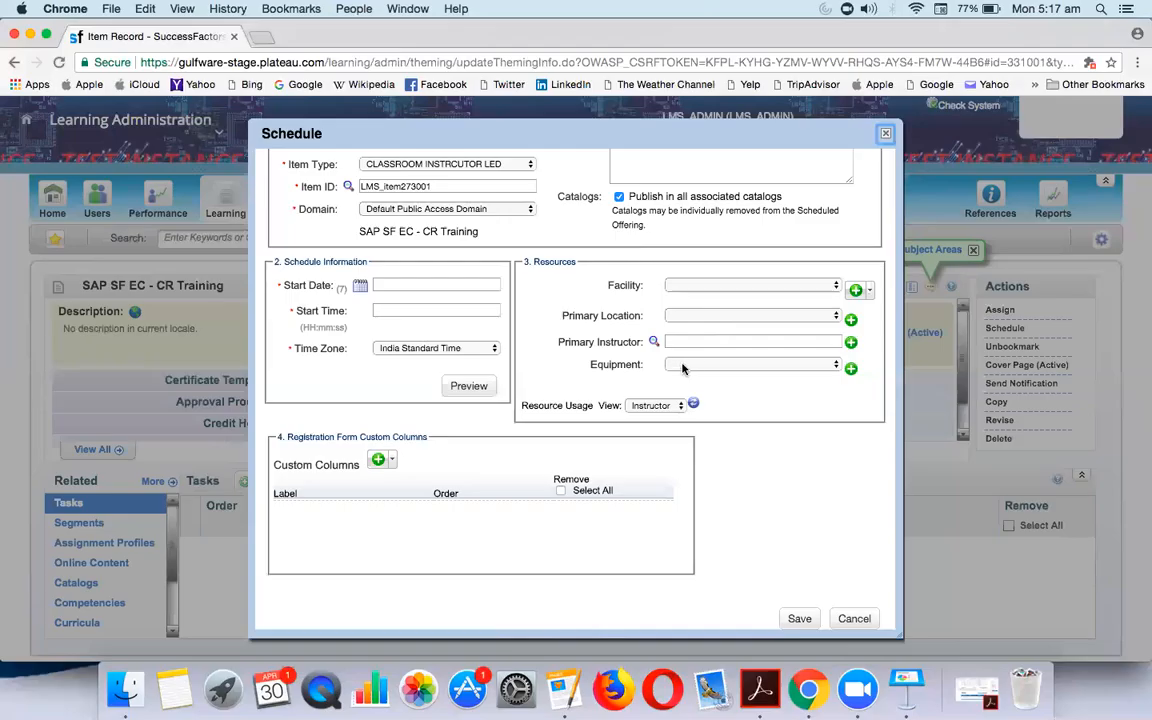
key(super+Tab)
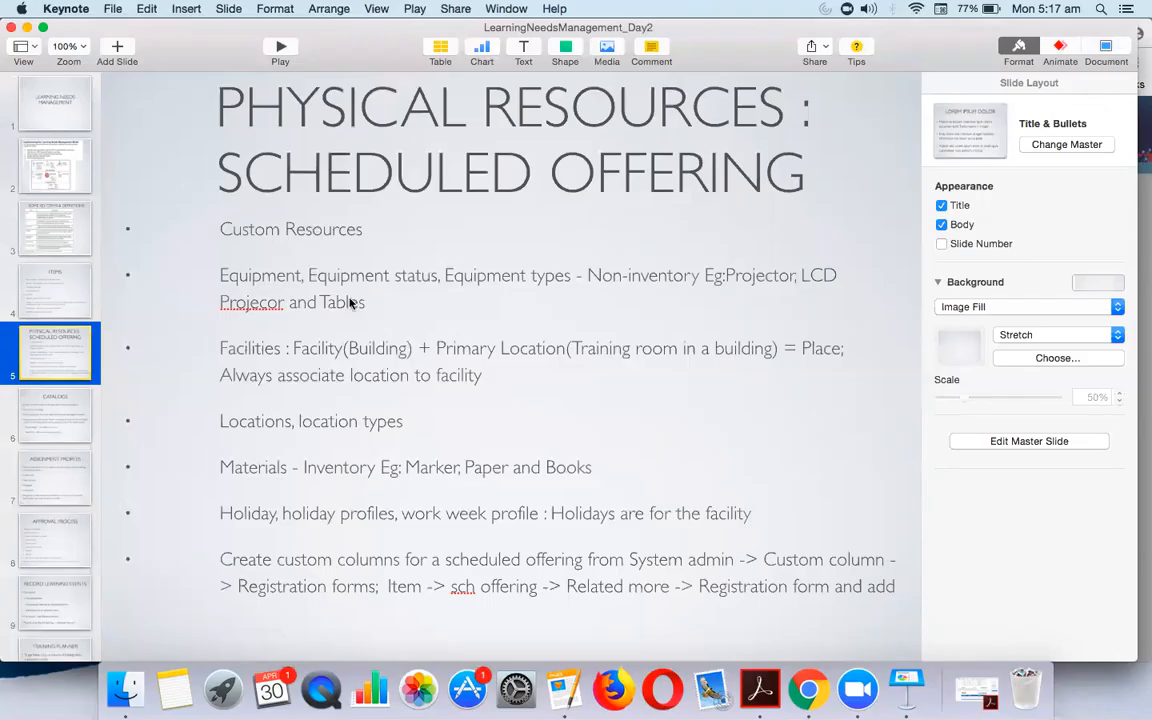
key(super+Tab)
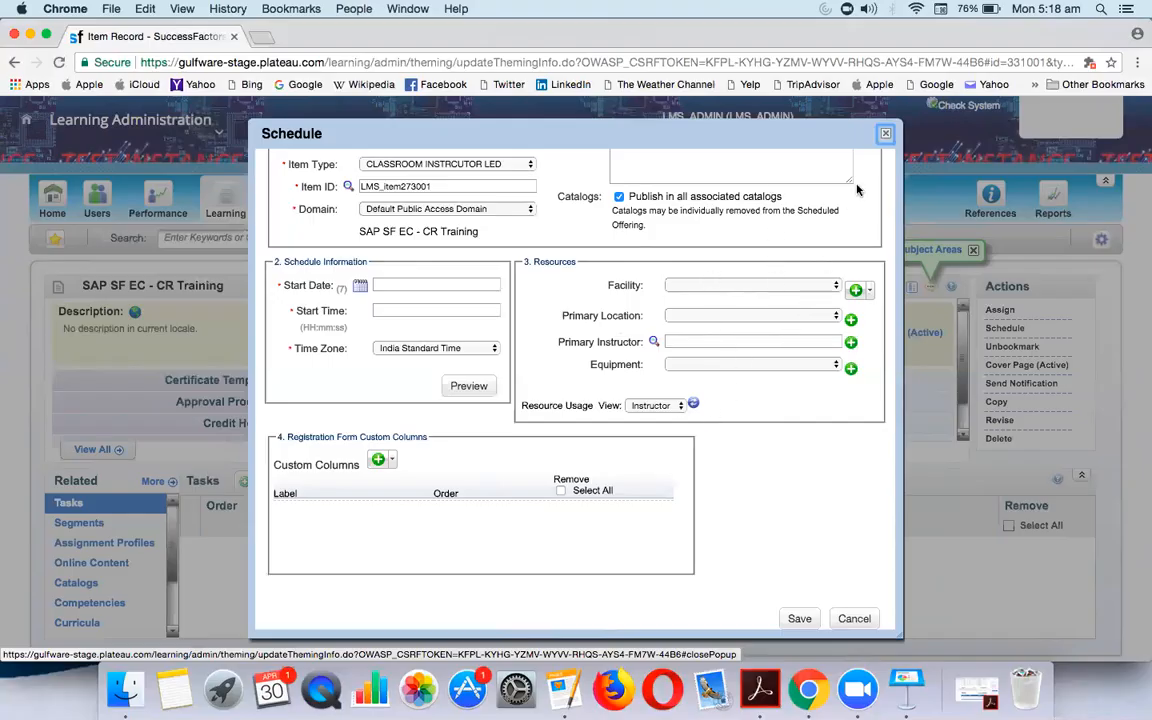
Step: Close the scheduling form without saving and add a location type with the ID N-AUDI under the Physical Resources references
click(885, 133)
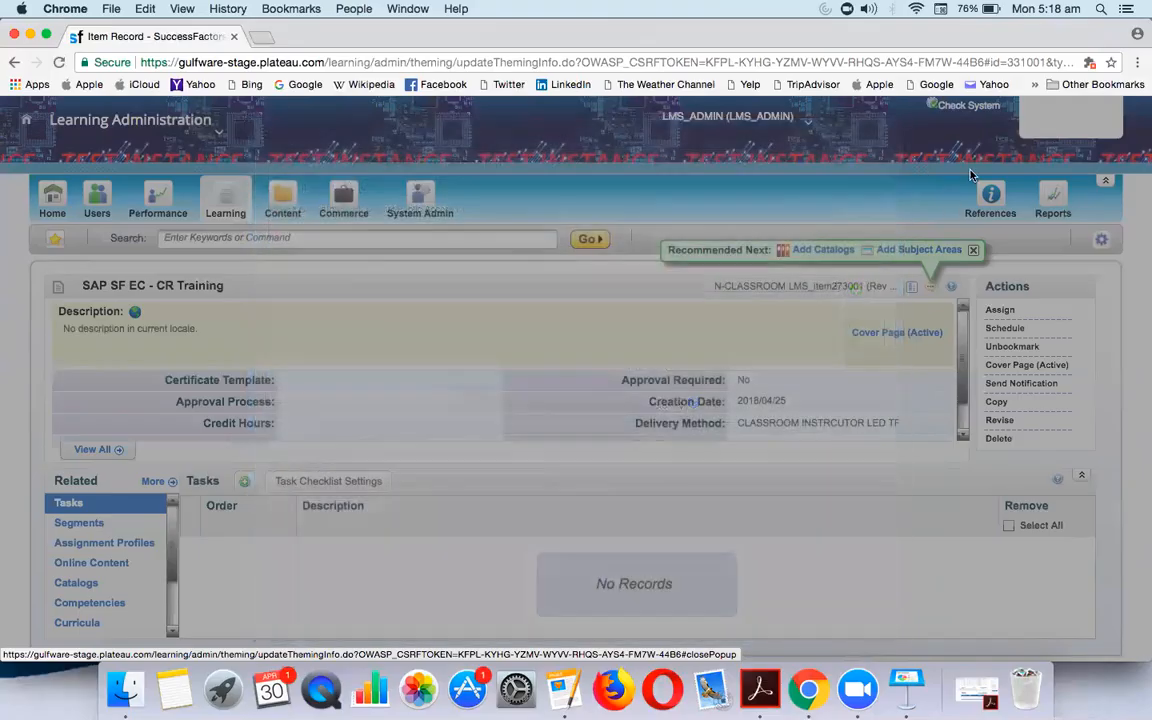
mouse_move(1007, 197)
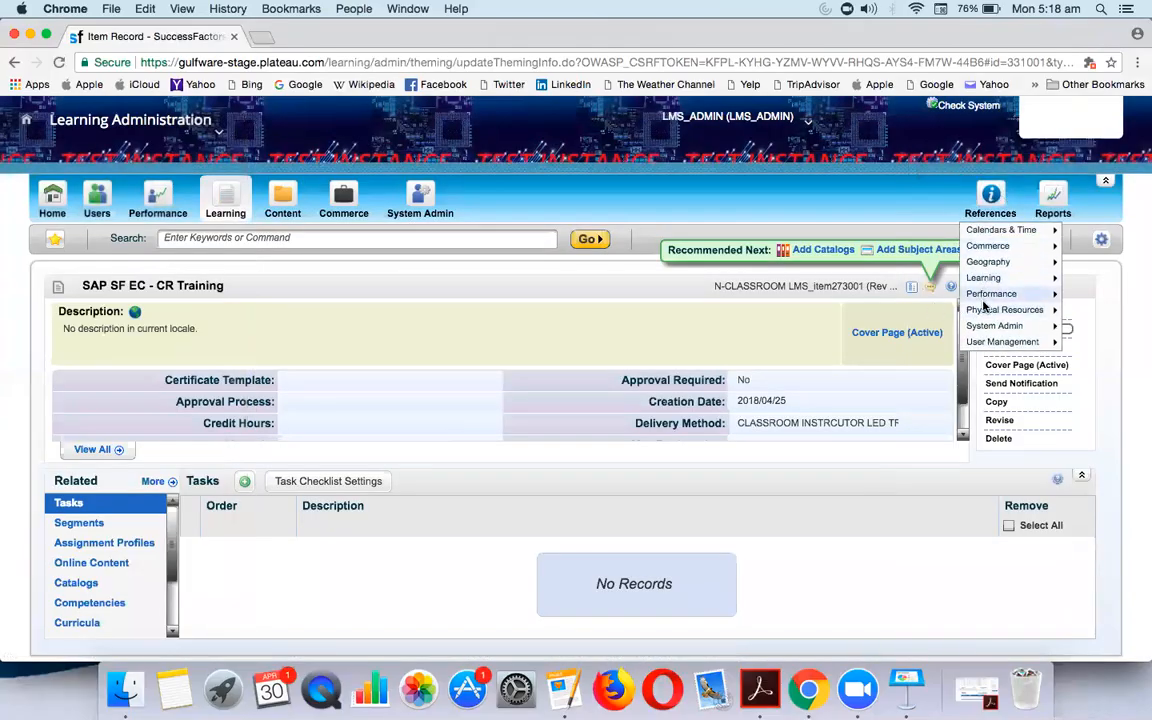
mouse_move(985, 311)
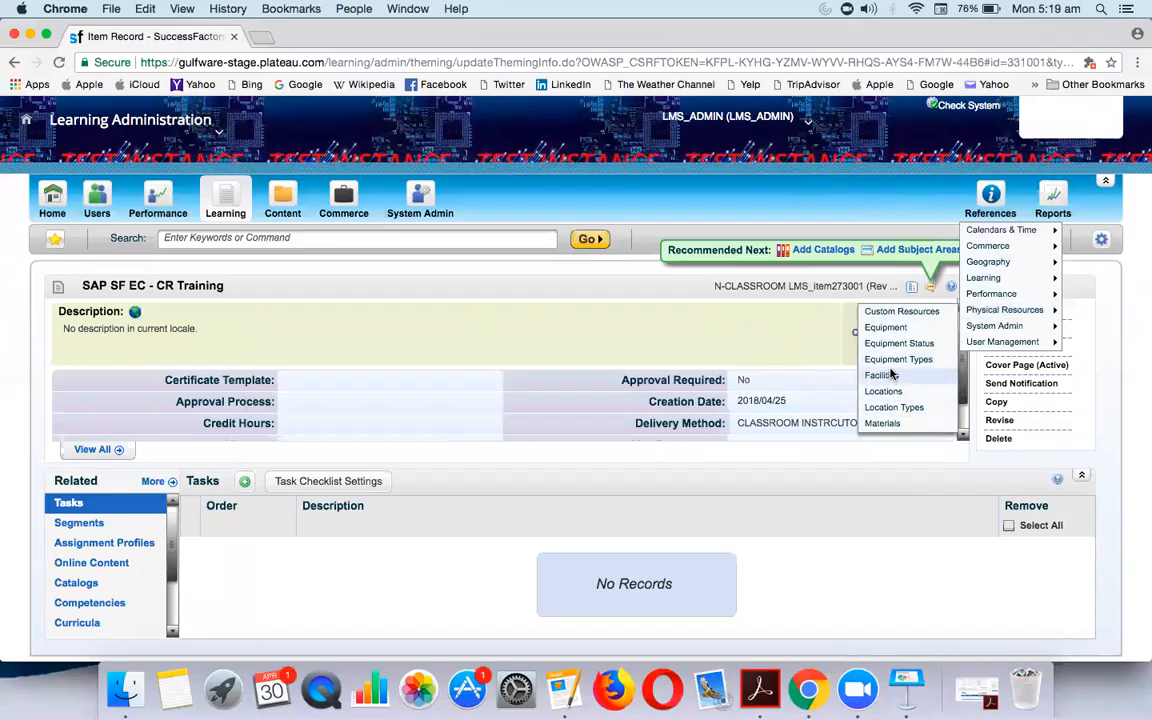
click(893, 407)
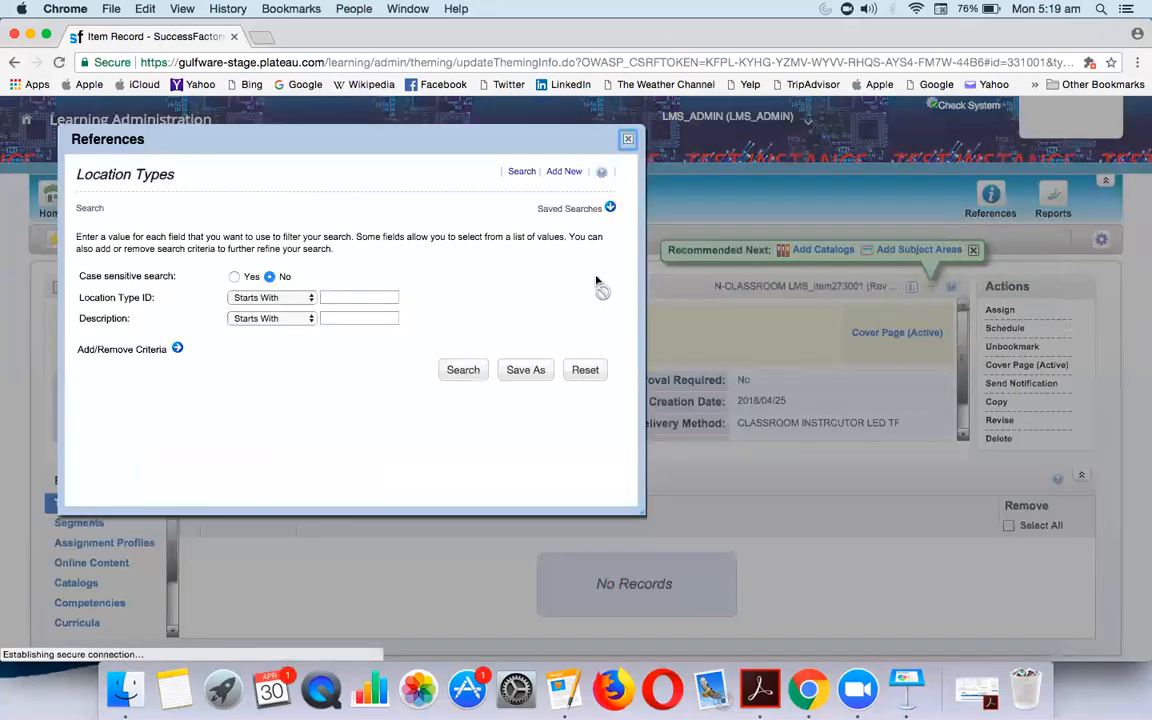
click(567, 172)
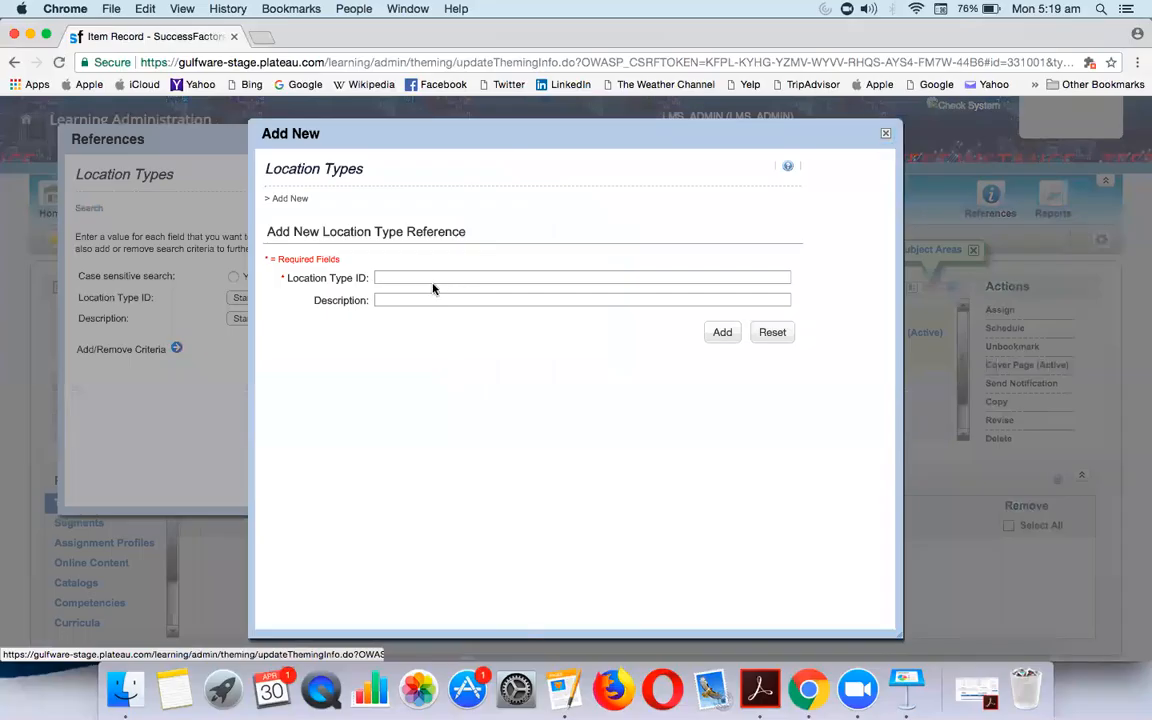
click(427, 277)
text(N-)
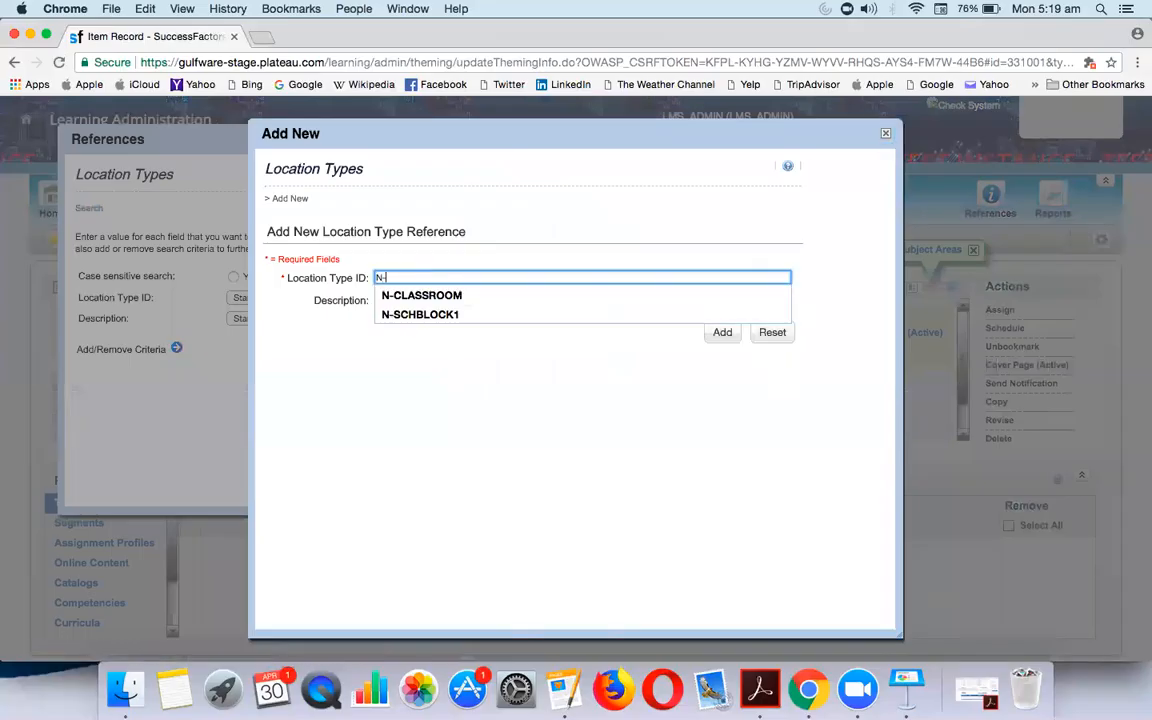
text(AUDI)
key(Tab)
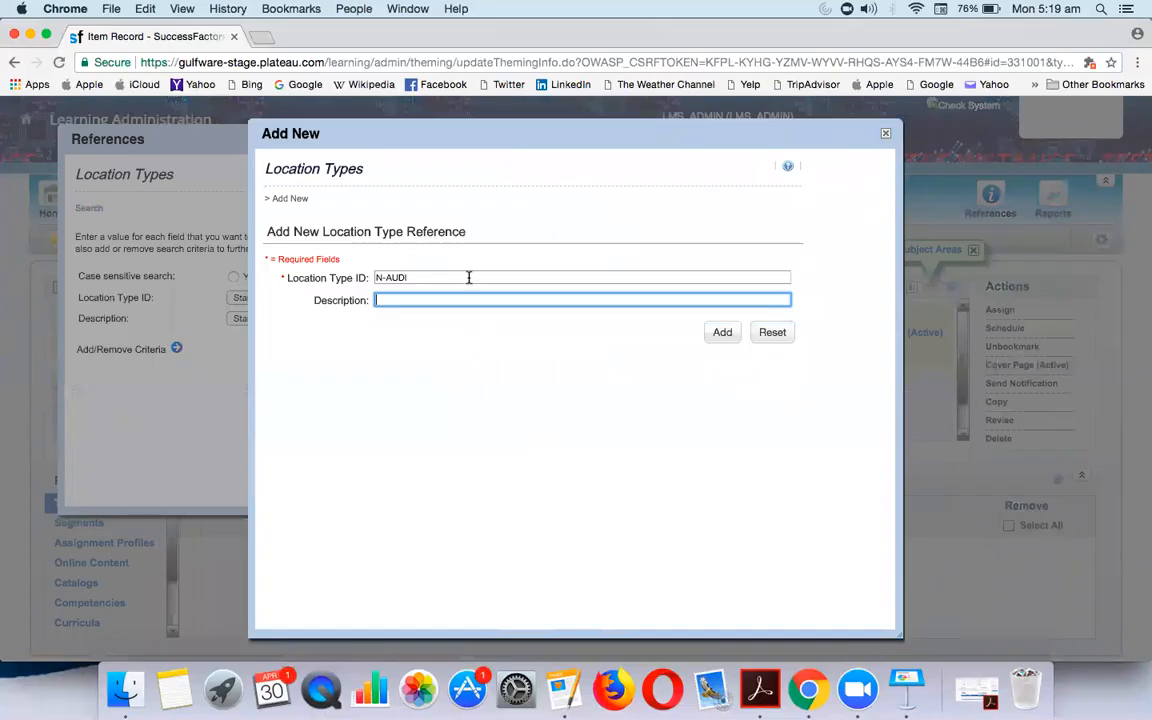
click(718, 335)
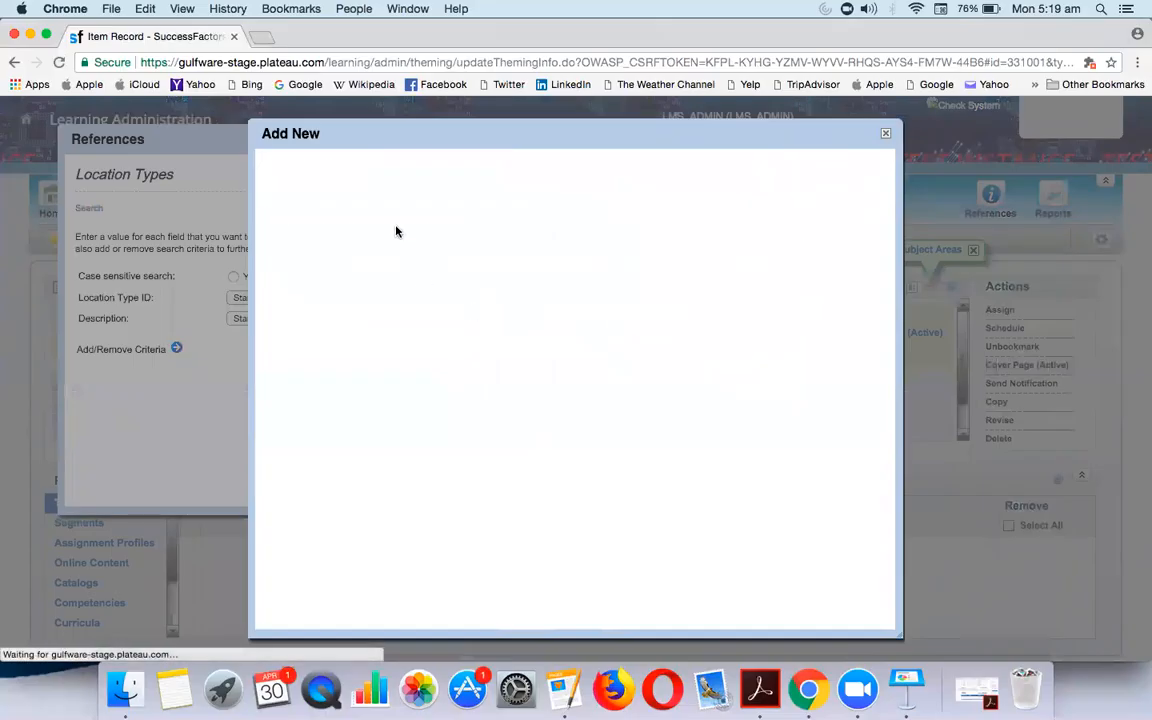
Step: Set the N-AUDI location type's description to AUDITORIUM, apply the change and close the Location Types dialogs
click(437, 288)
text(AU)
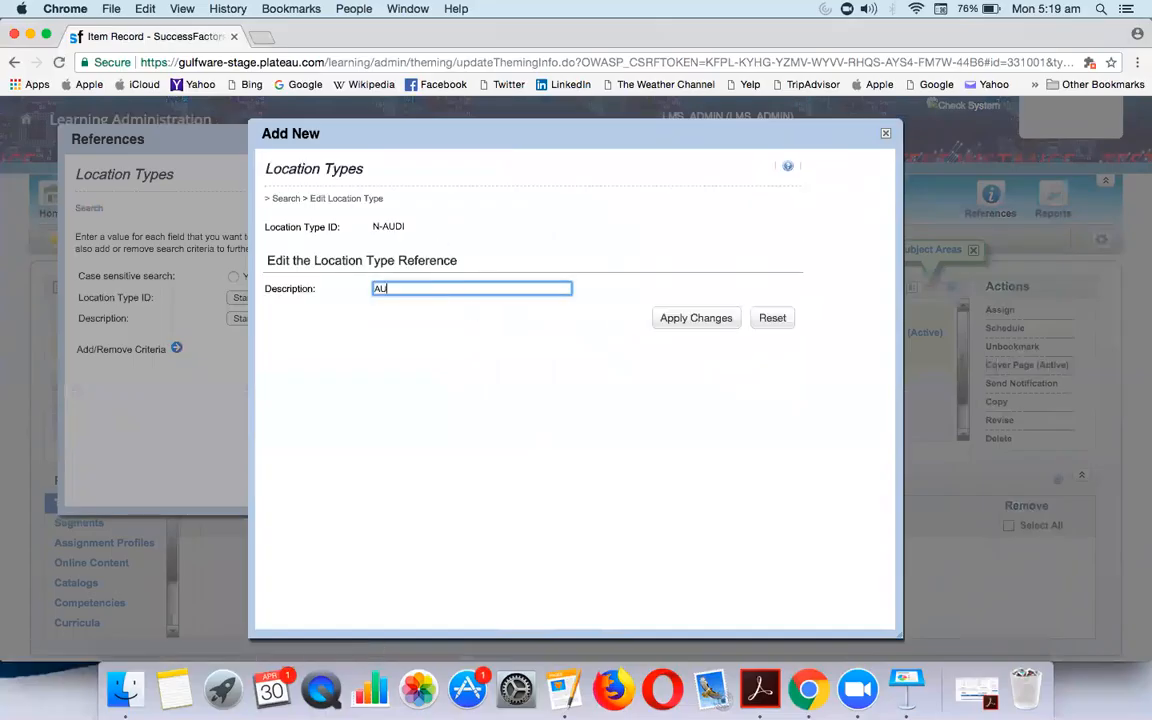
text(DITORIUM)
click(698, 320)
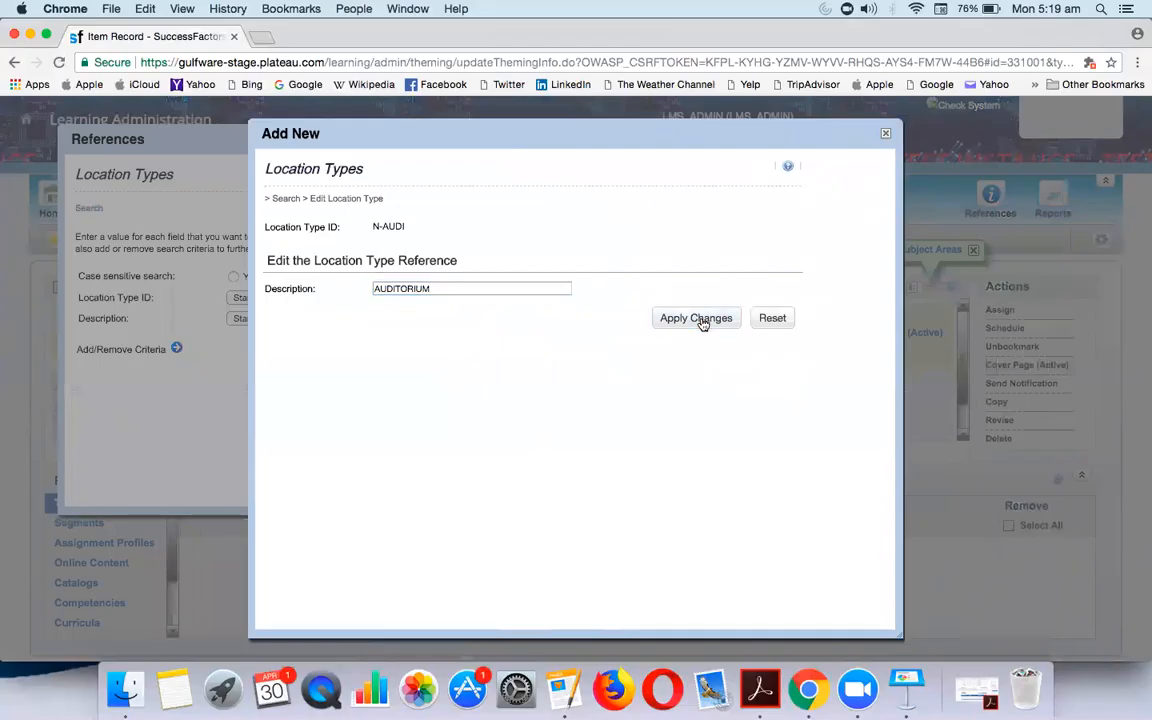
click(886, 136)
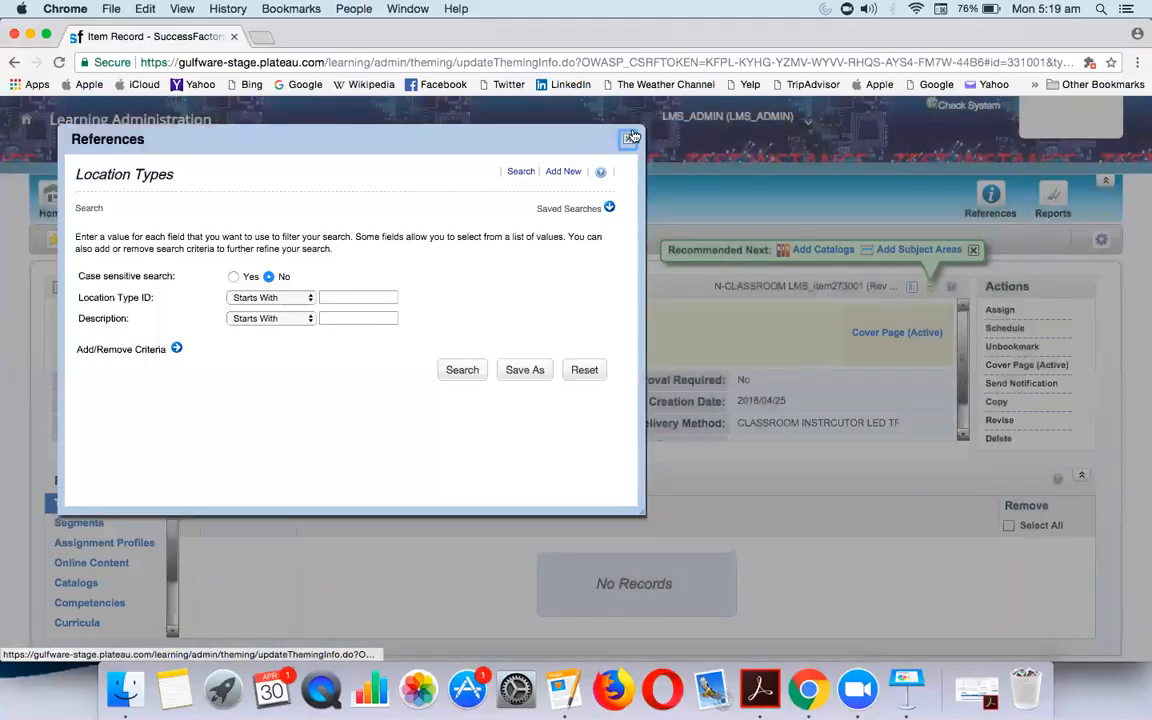
click(631, 137)
Step: Start a new location in the Physical Resources references with the ID N-AUDI1 and the description AUDITORIUM1
mouse_move(990, 200)
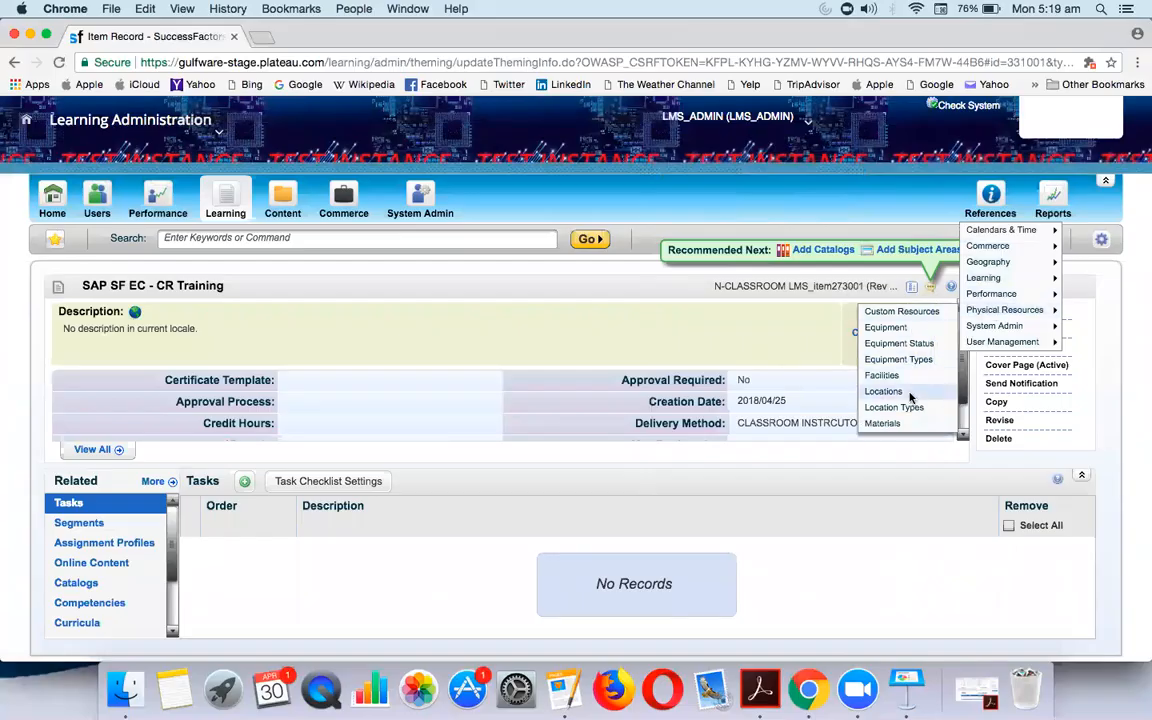
click(884, 391)
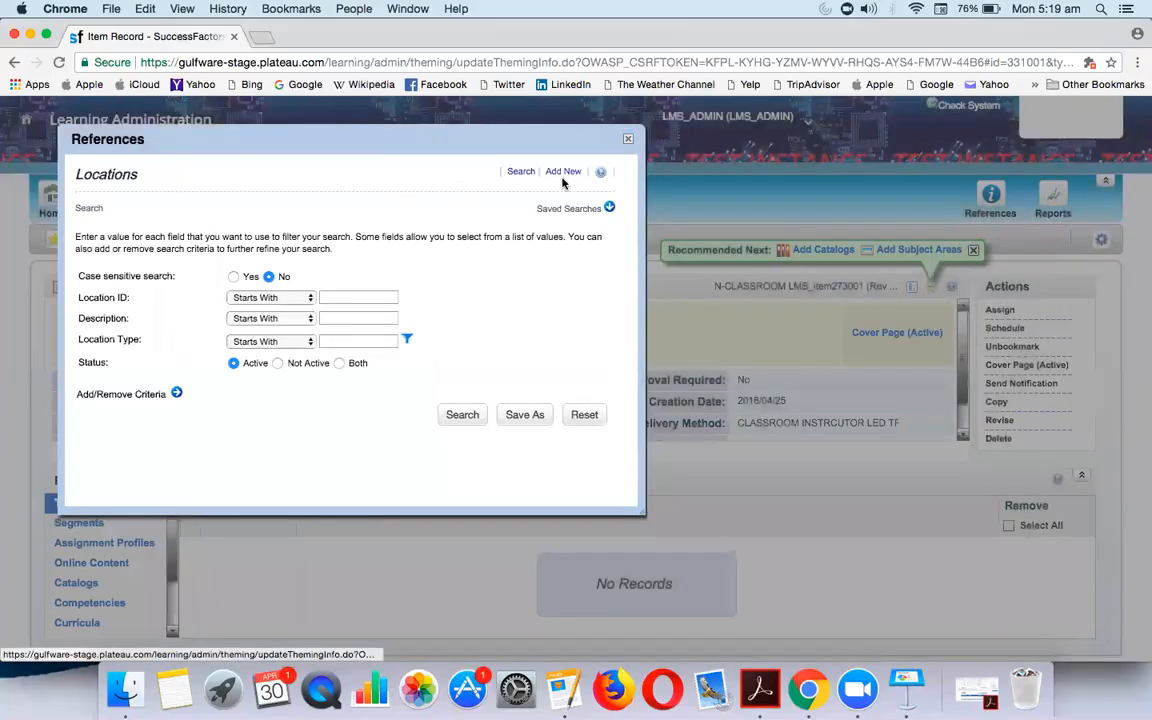
click(563, 173)
click(398, 308)
text(N-AUDI1)
key(Tab)
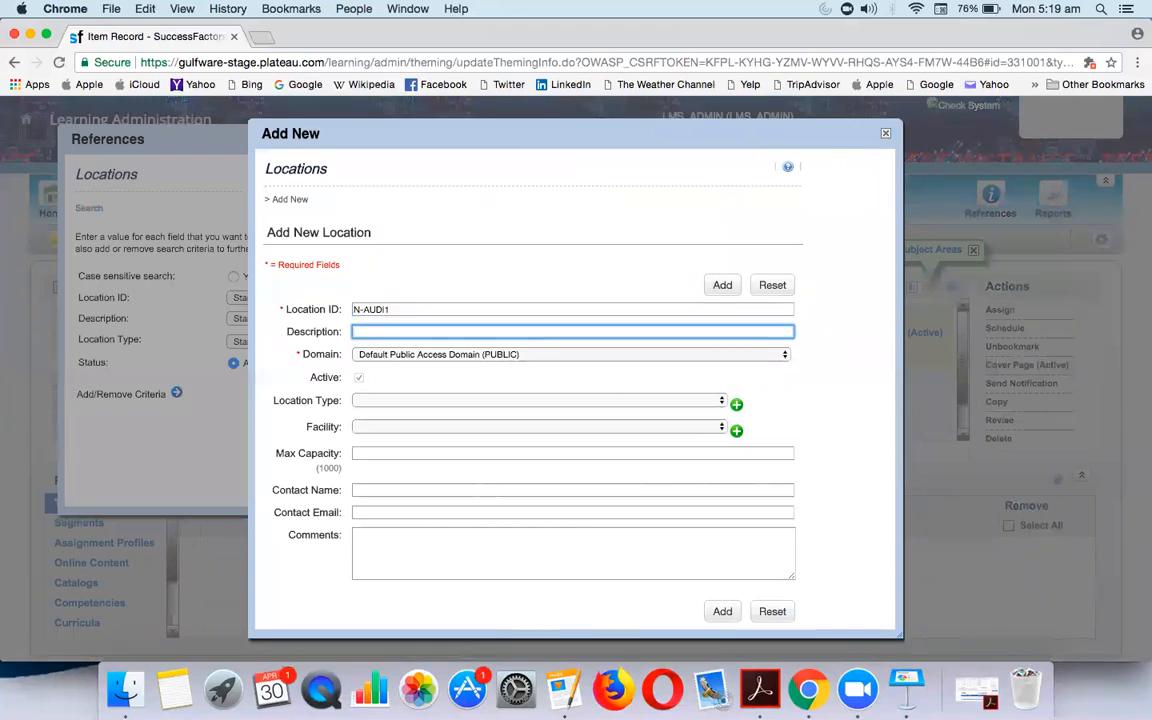
text(AUDITORIUM1)
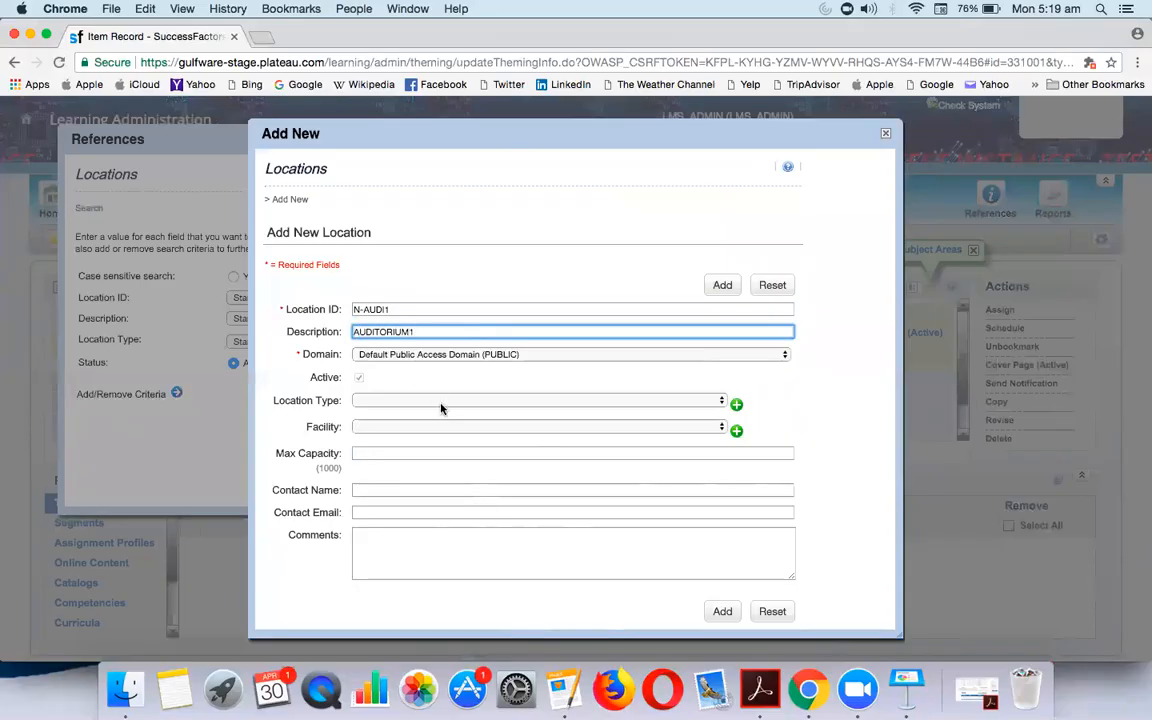
Step: Try to add a location type with the ID N-AUDI from within the new location form
click(420, 400)
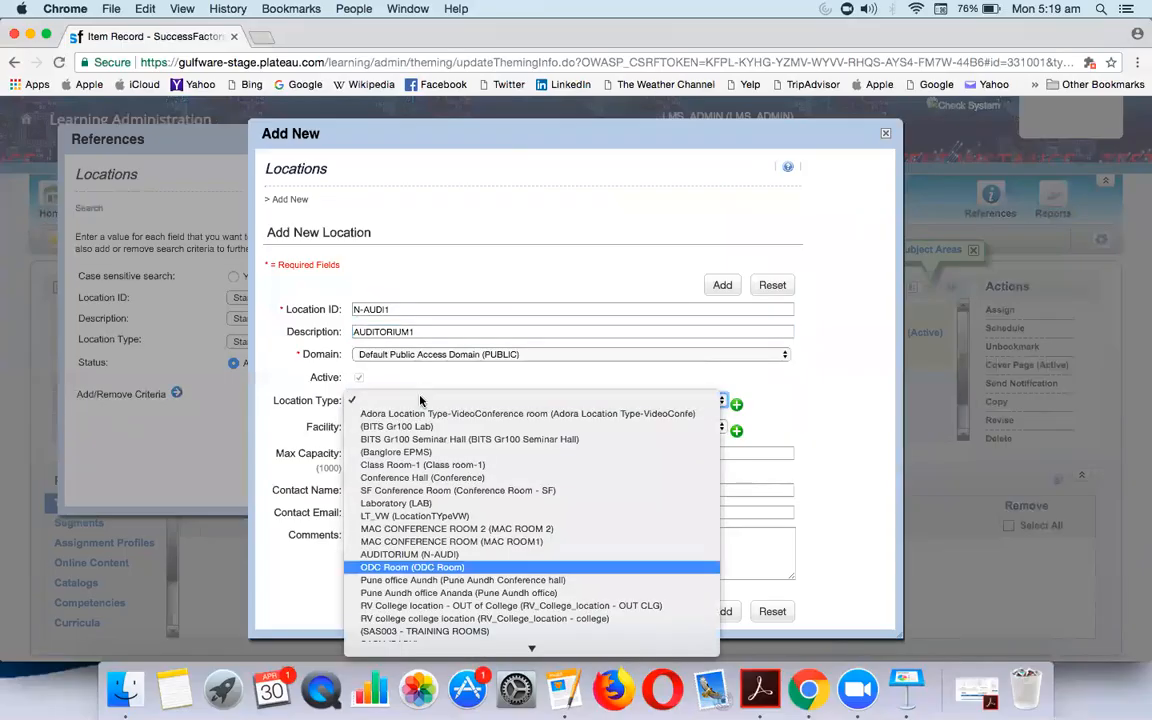
scroll(428, 587, down, 3)
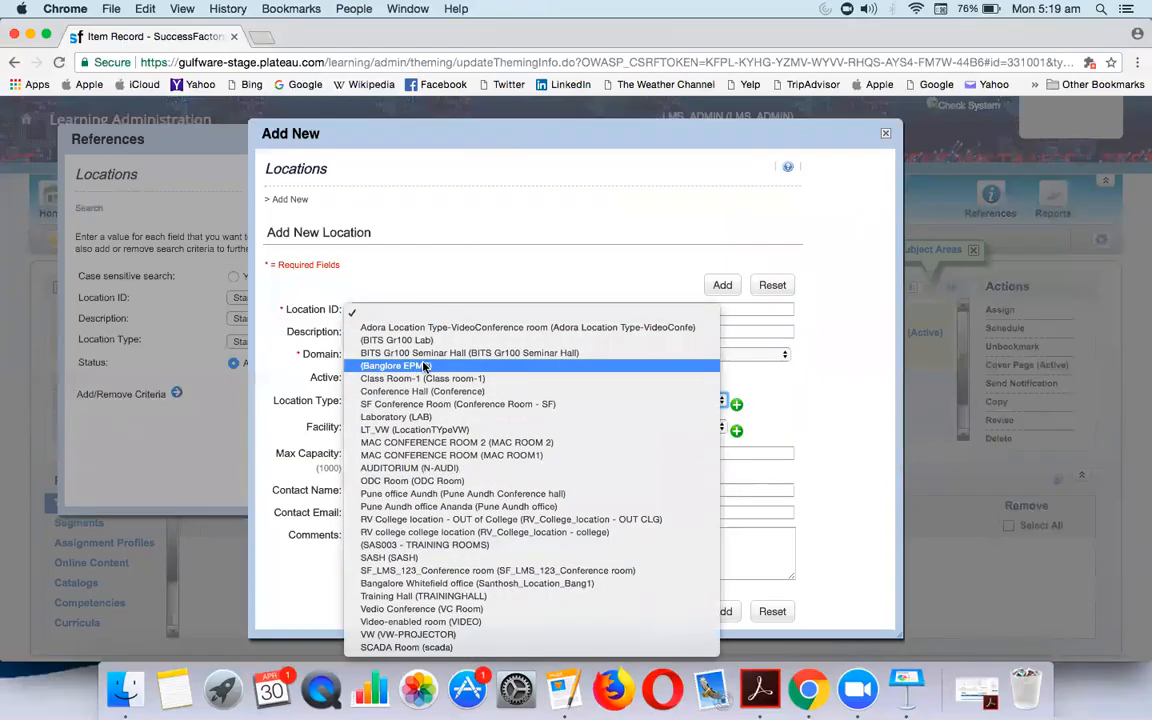
click(485, 203)
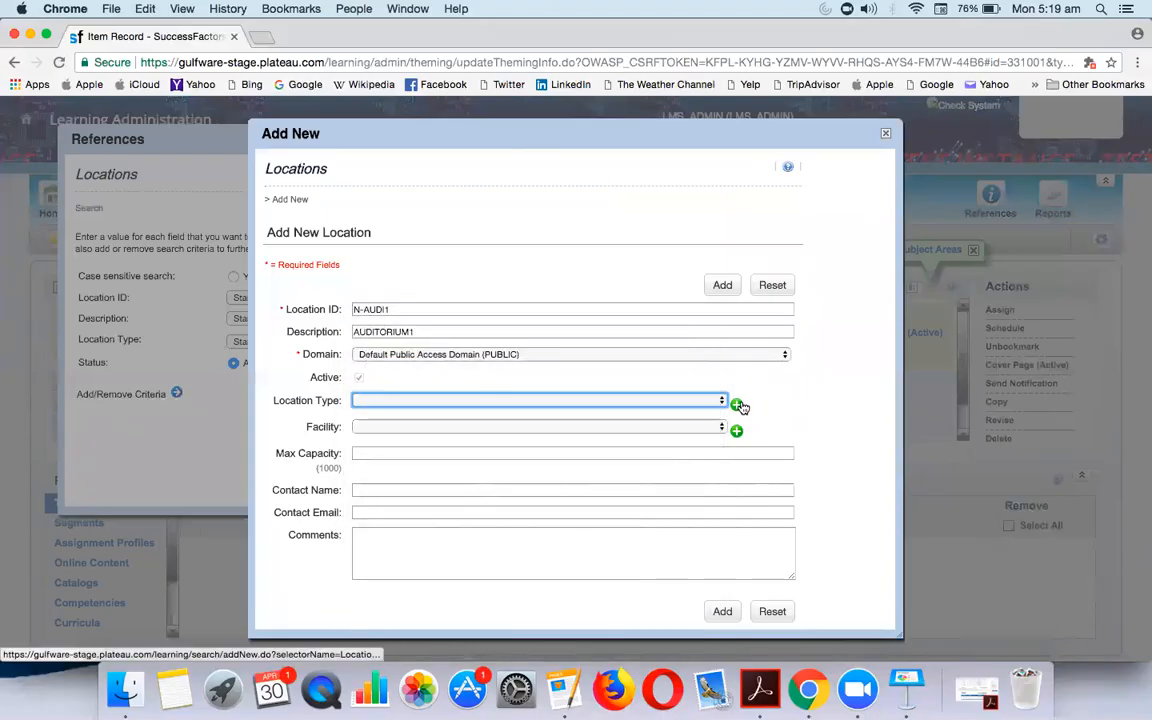
click(737, 404)
click(363, 346)
text(N-AUDI)
click(383, 366)
click(597, 409)
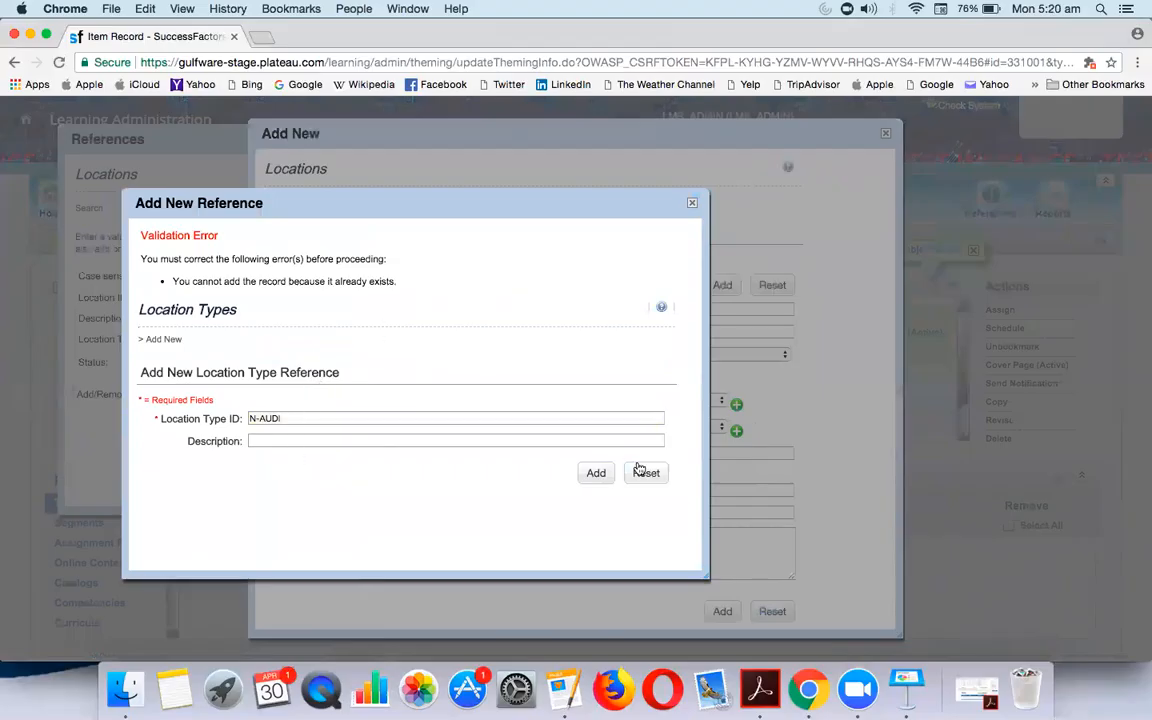
click(690, 205)
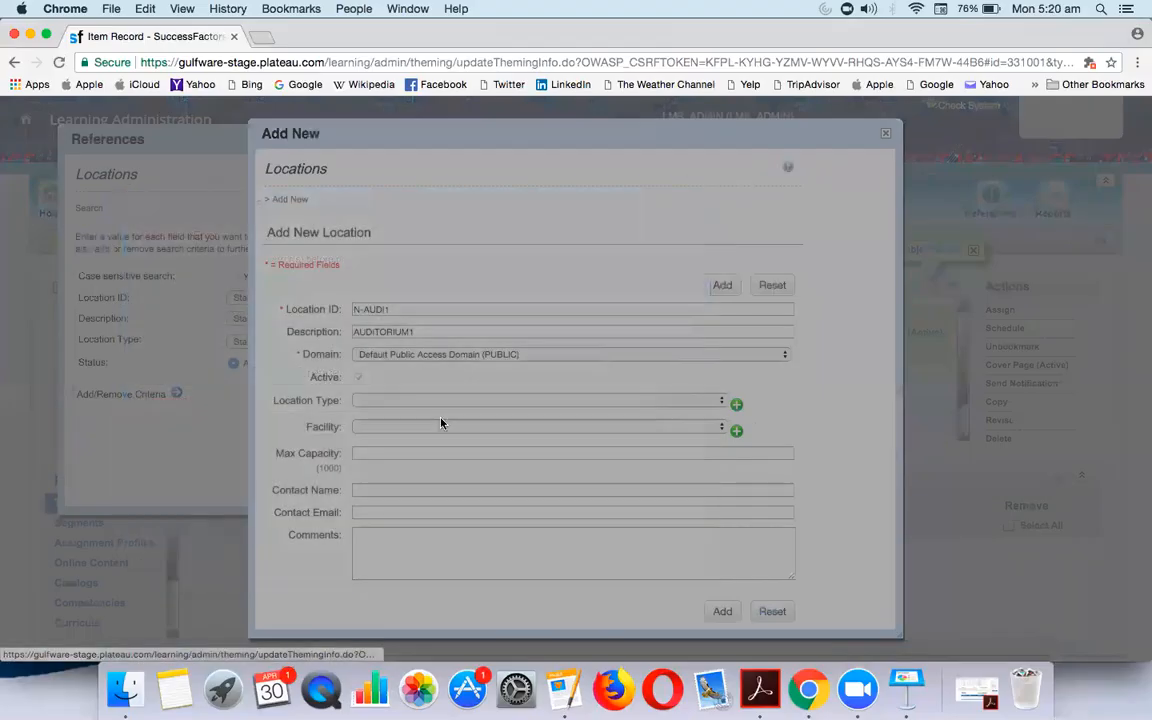
Step: Set the new location's type to AUDITORIUM (N-AUDI)
click(415, 400)
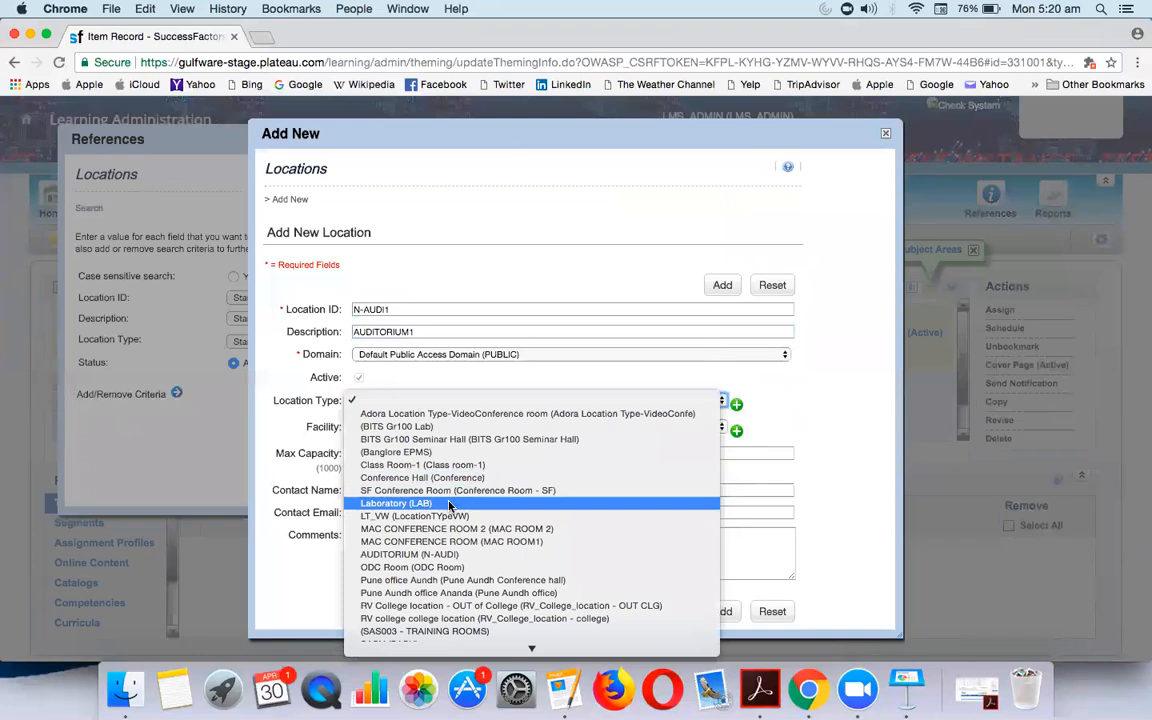
scroll(456, 525, down, 3)
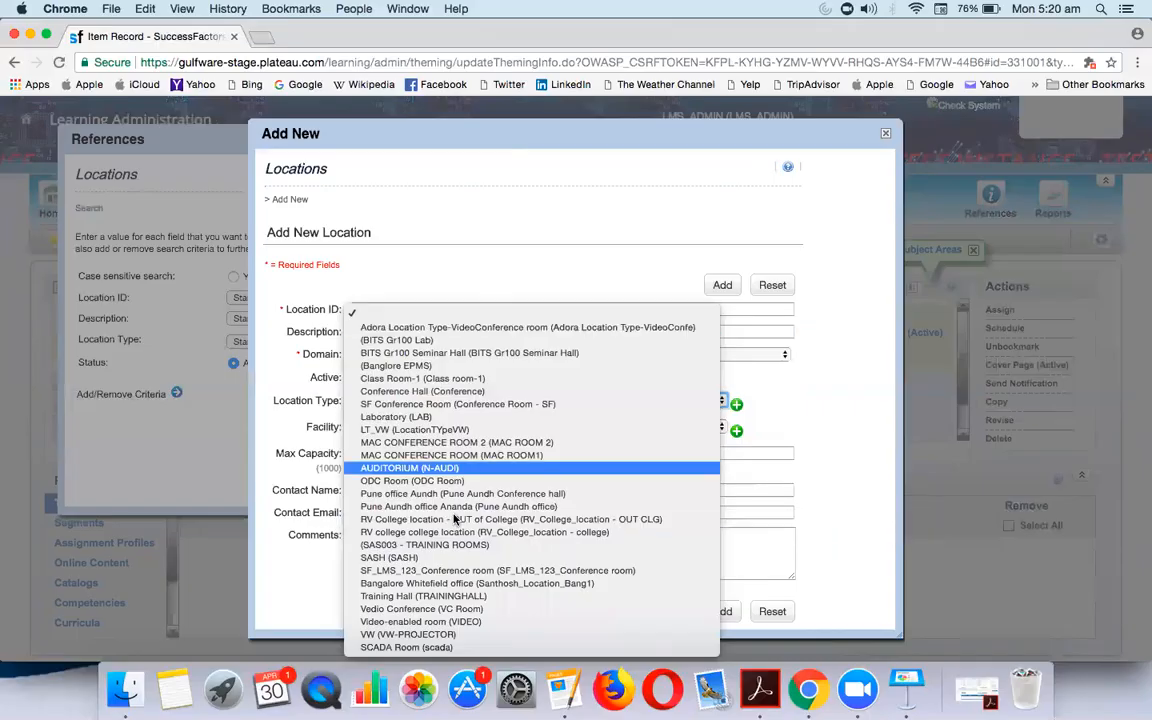
click(455, 468)
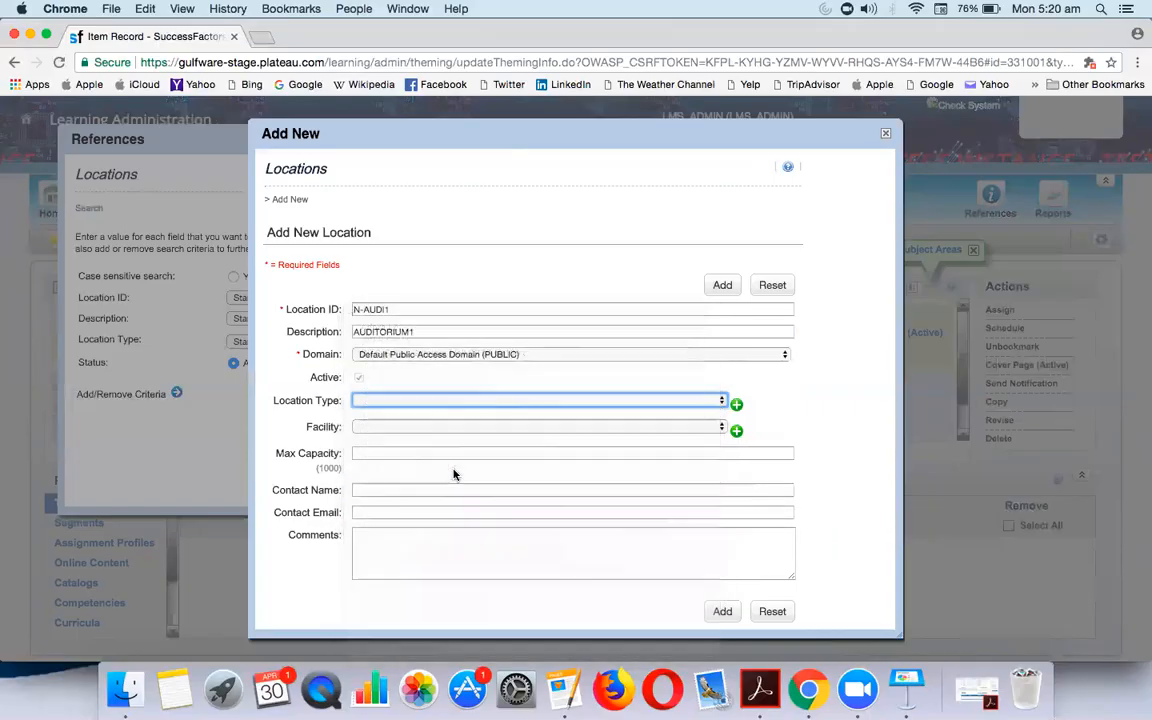
Step: Start a new facility from the new location form with the ID N-BUILDING-1 and the description NBIULDING1
click(483, 425)
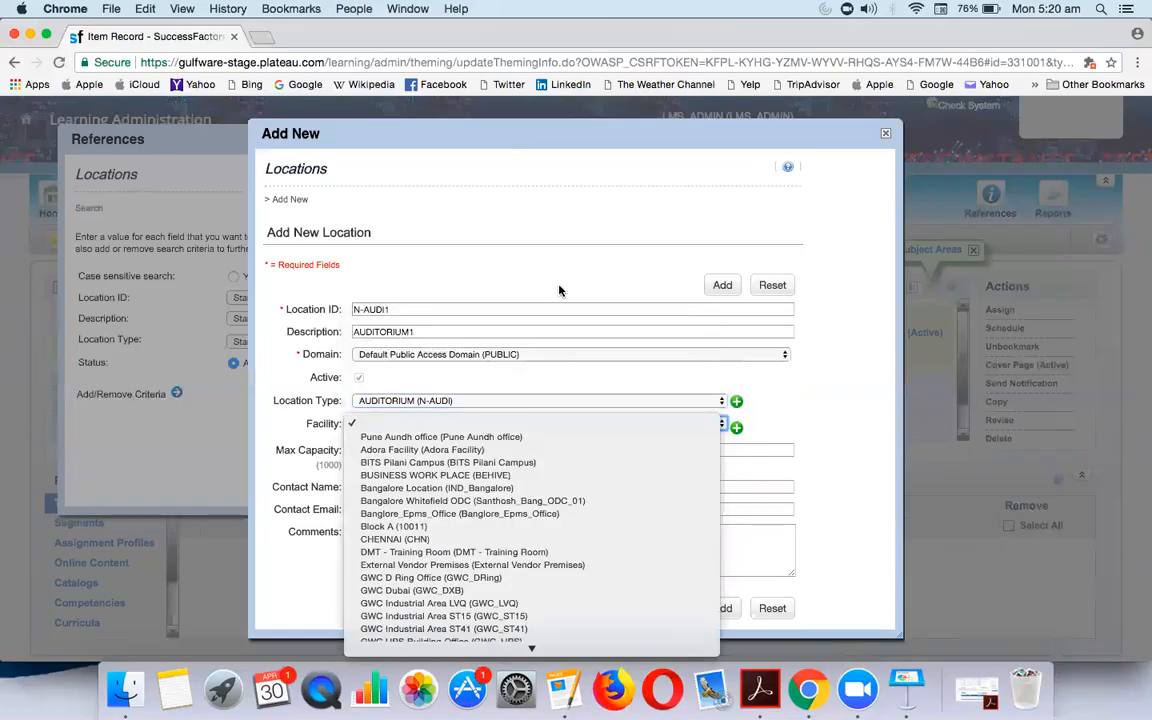
click(483, 425)
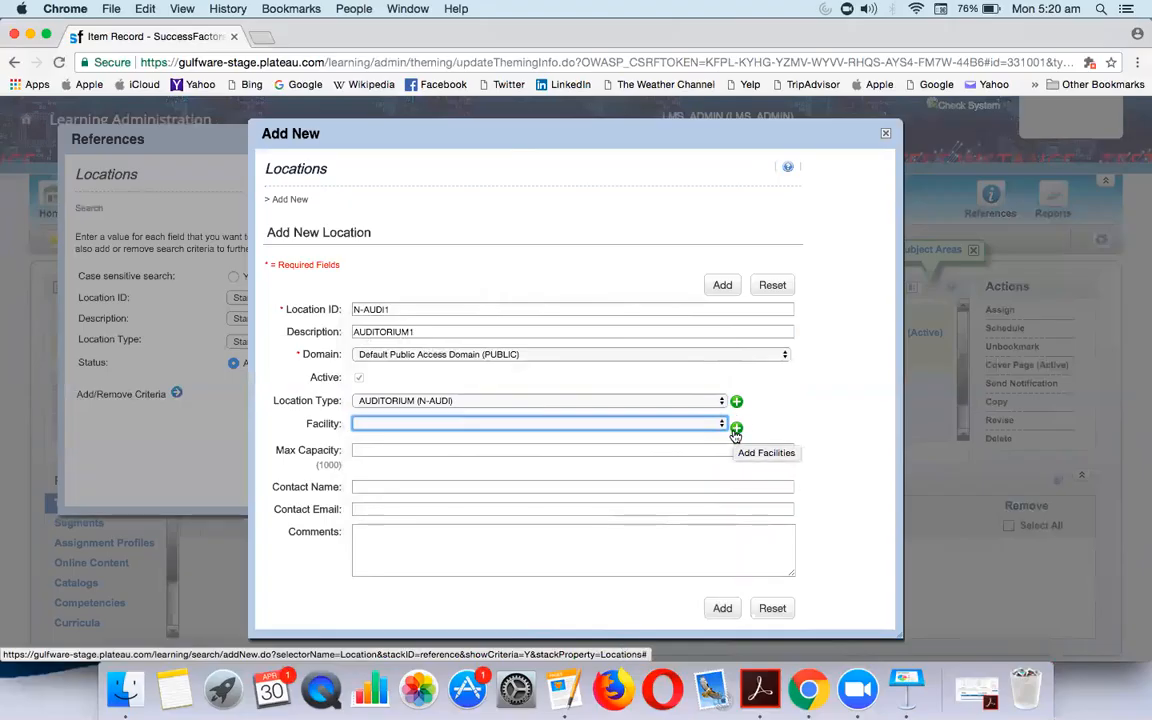
click(736, 430)
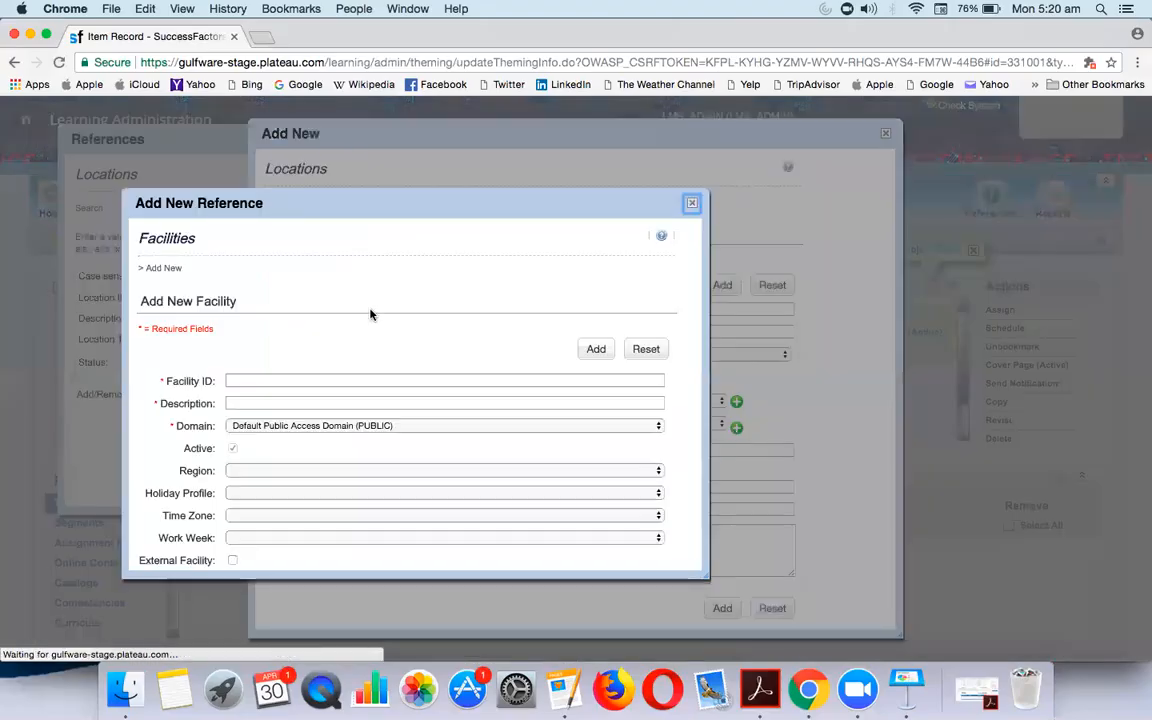
click(323, 381)
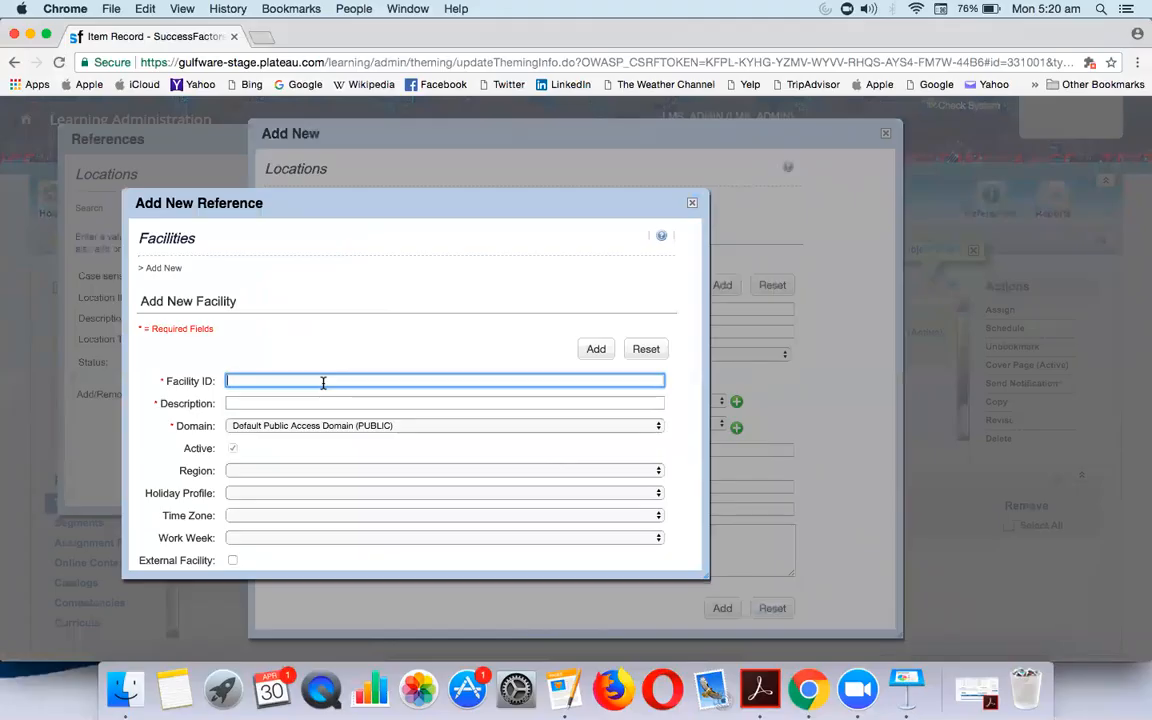
text(N-)
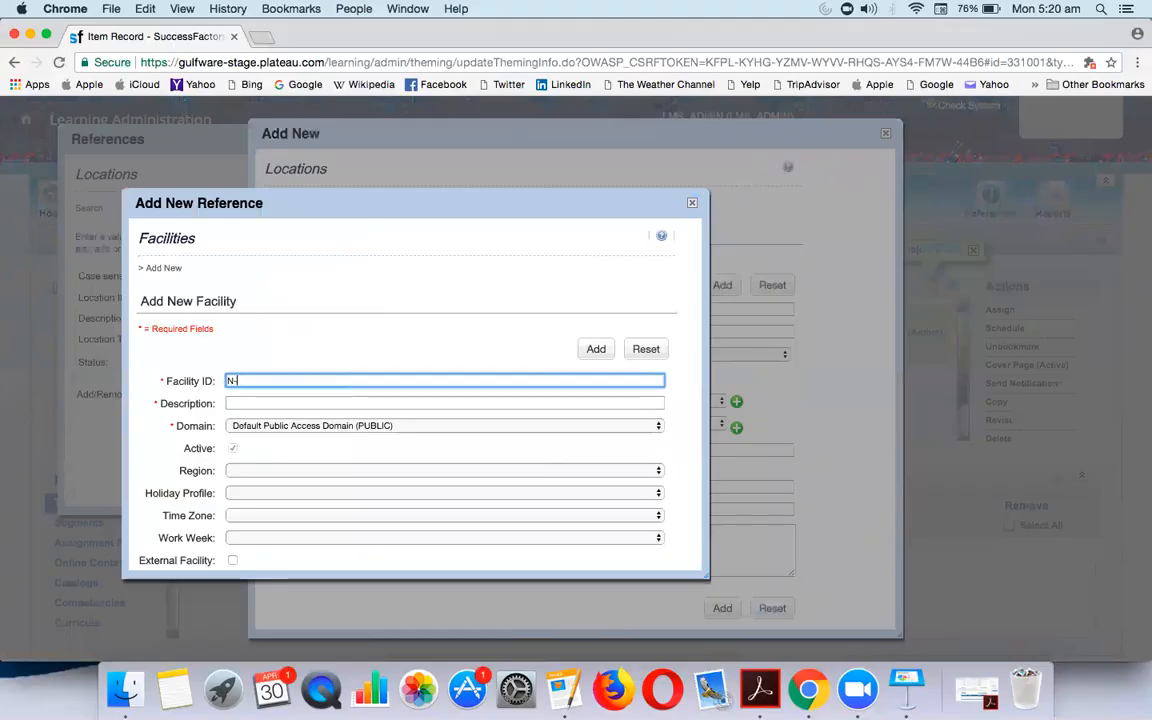
text(BUILDING-1)
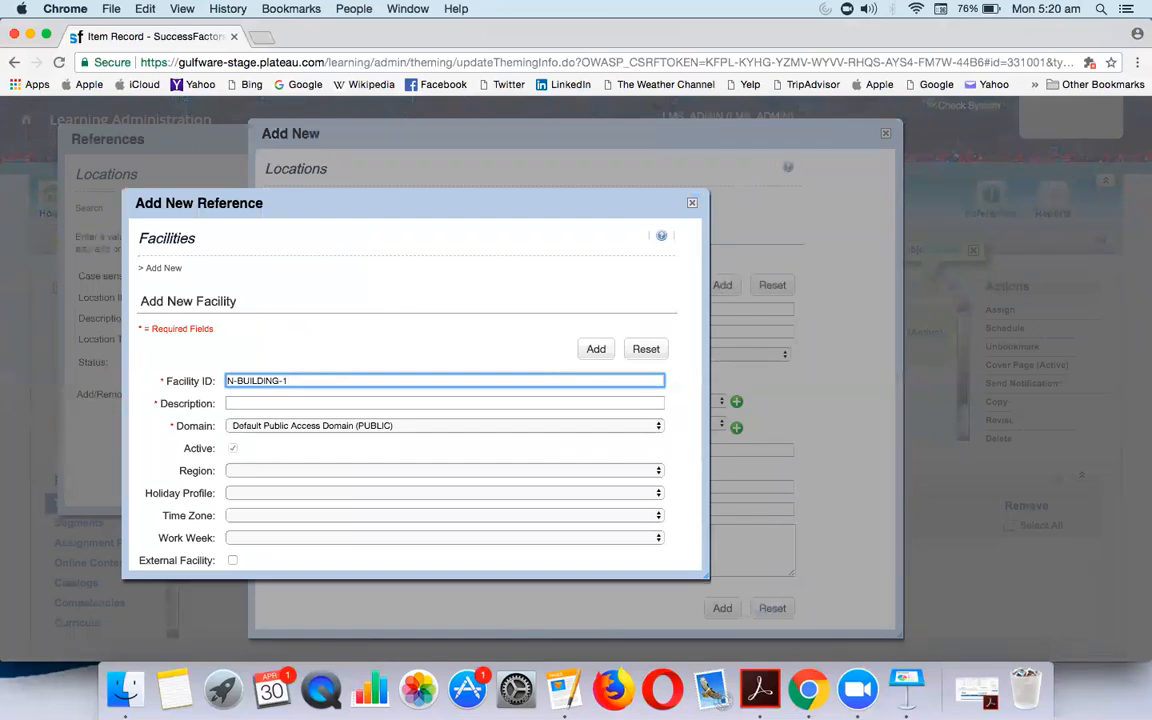
click(275, 403)
text(NBIULDING1)
scroll(302, 461, down, 1)
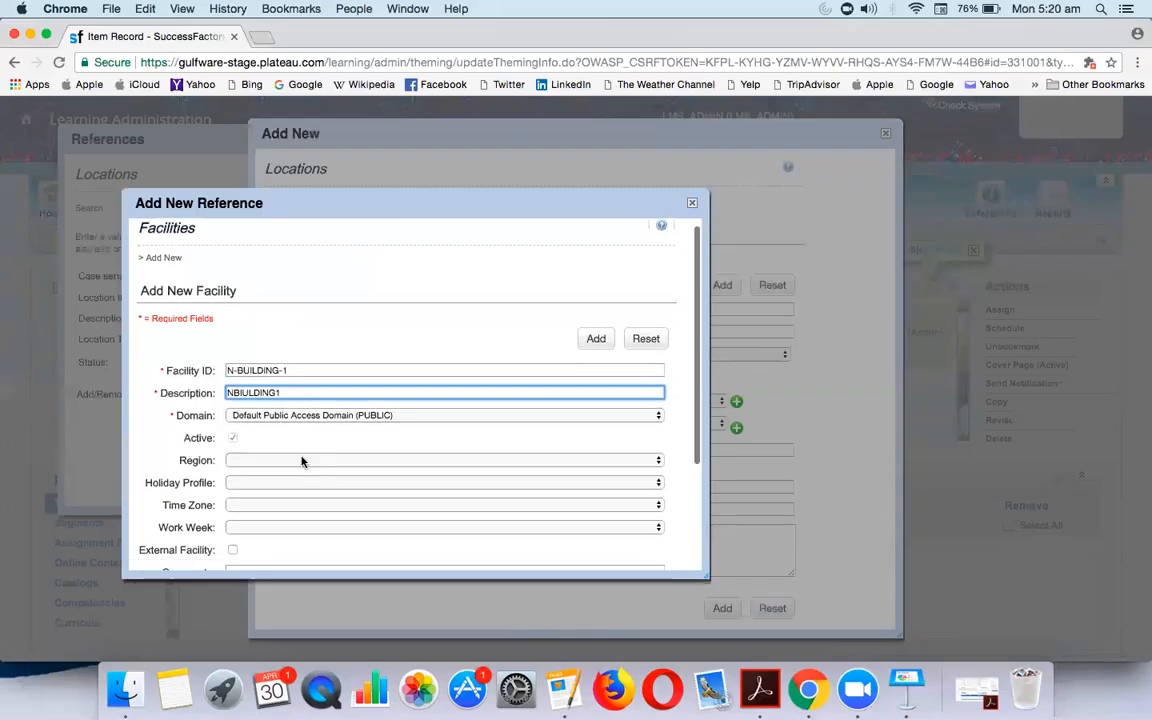
scroll(302, 461, down, 3)
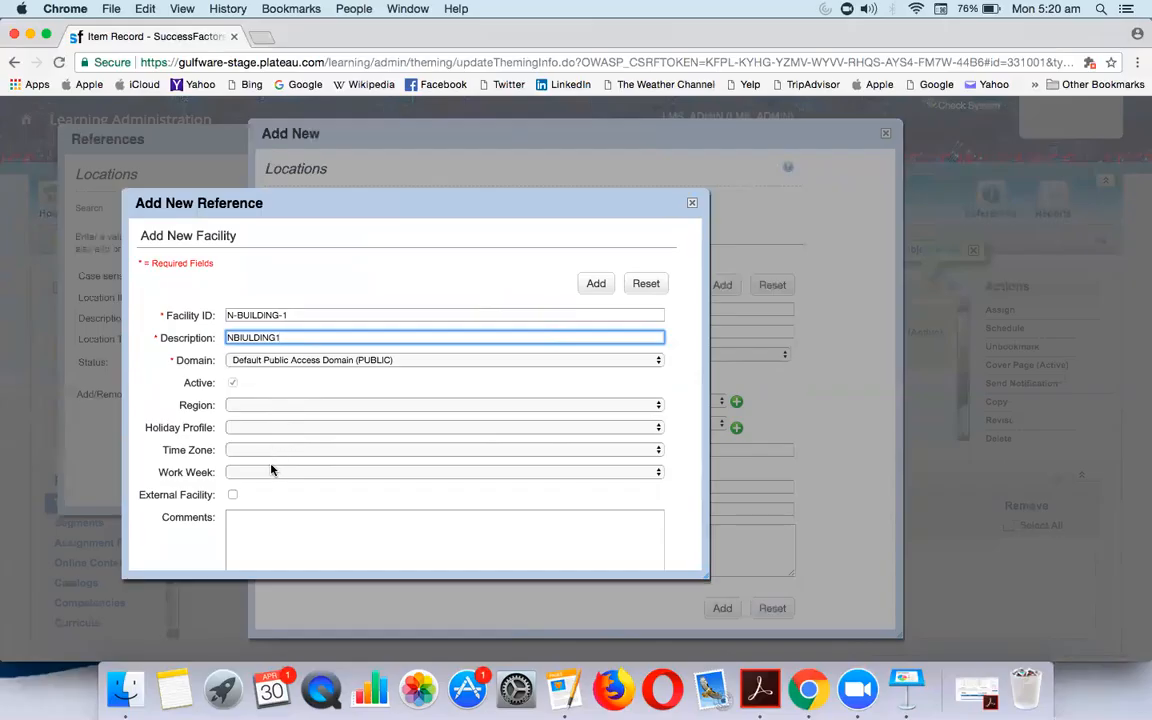
Step: Switch to the Pages notes and list Location type, Location and Facility — as numbered entries under resources
key(super+Tab)
key(super+Tab)
scroll(340, 437, down, 5)
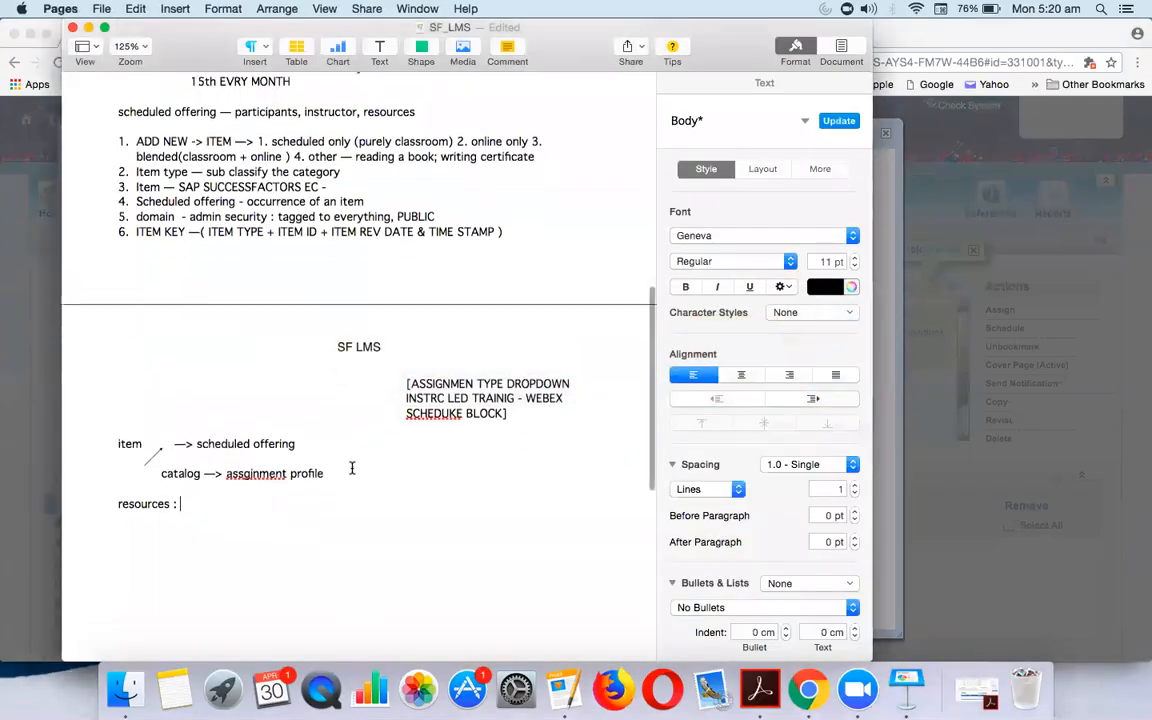
text(Location type)
key(Return)
text(Location)
key(Return)
text(Facility —)
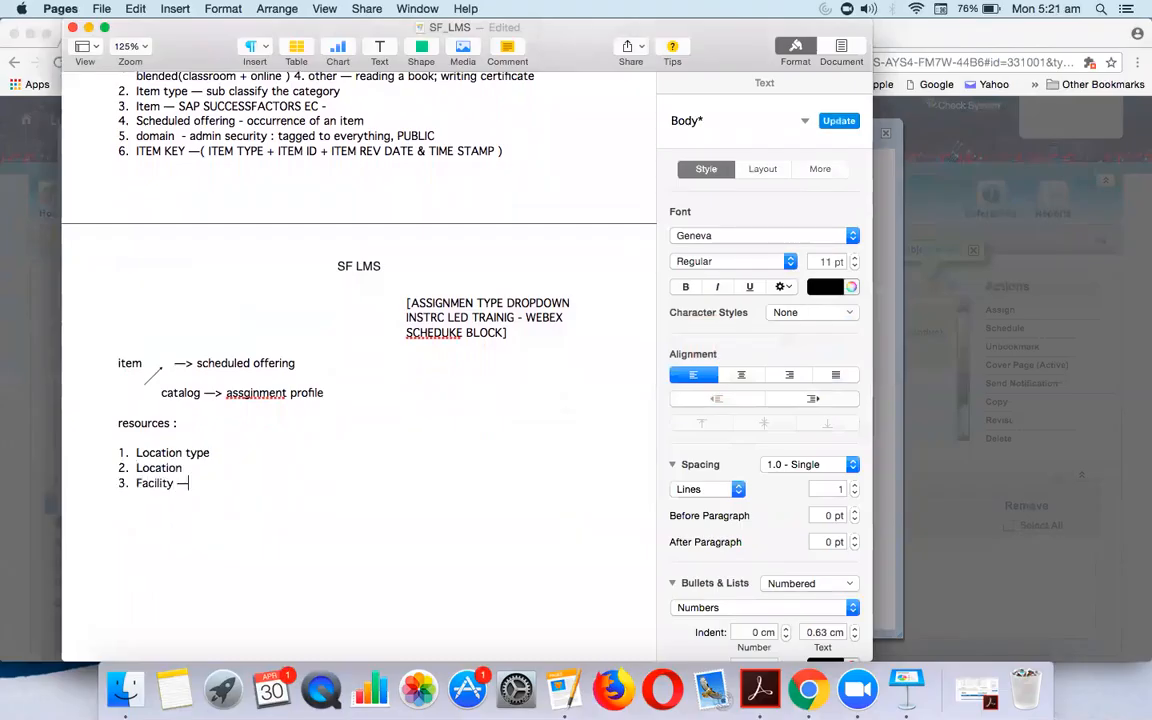
Step: Extend the Facility entry in the notes with Region and Holiday profile, taken from the facility form's fields
key(super+Tab)
key(super+Tab)
text(Tegion)
text(,)
key(super+Tab)
key(super+Tab)
text(Hoi)
text(ida)
text(y)
key(super+Tab)
key(super+Tab)
text(pro)
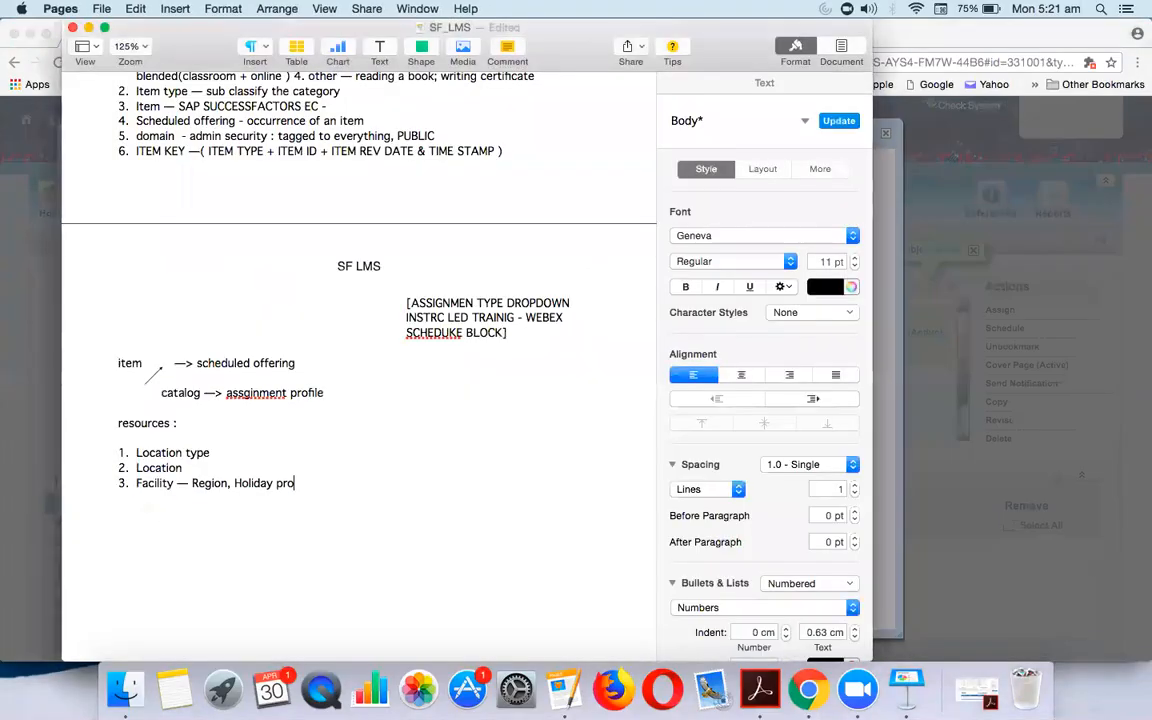
text(file,)
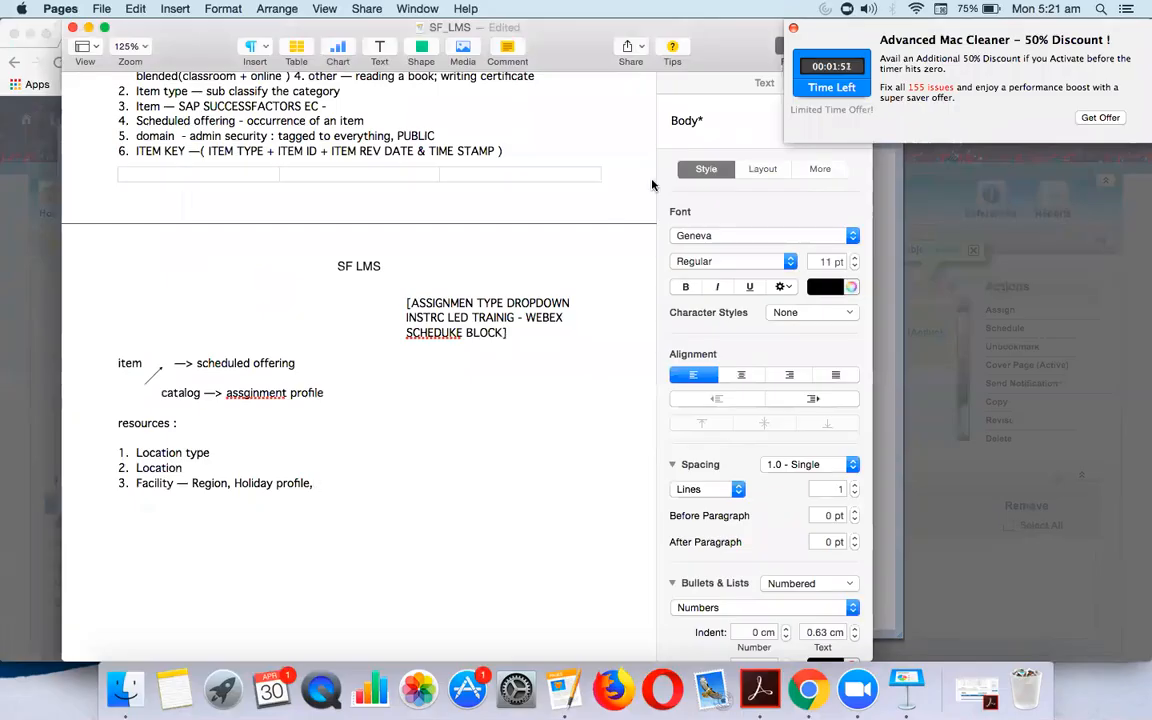
Step: Dismiss the advertising pop-up and complete the Facility entry in the notes with time zone, work week
click(794, 29)
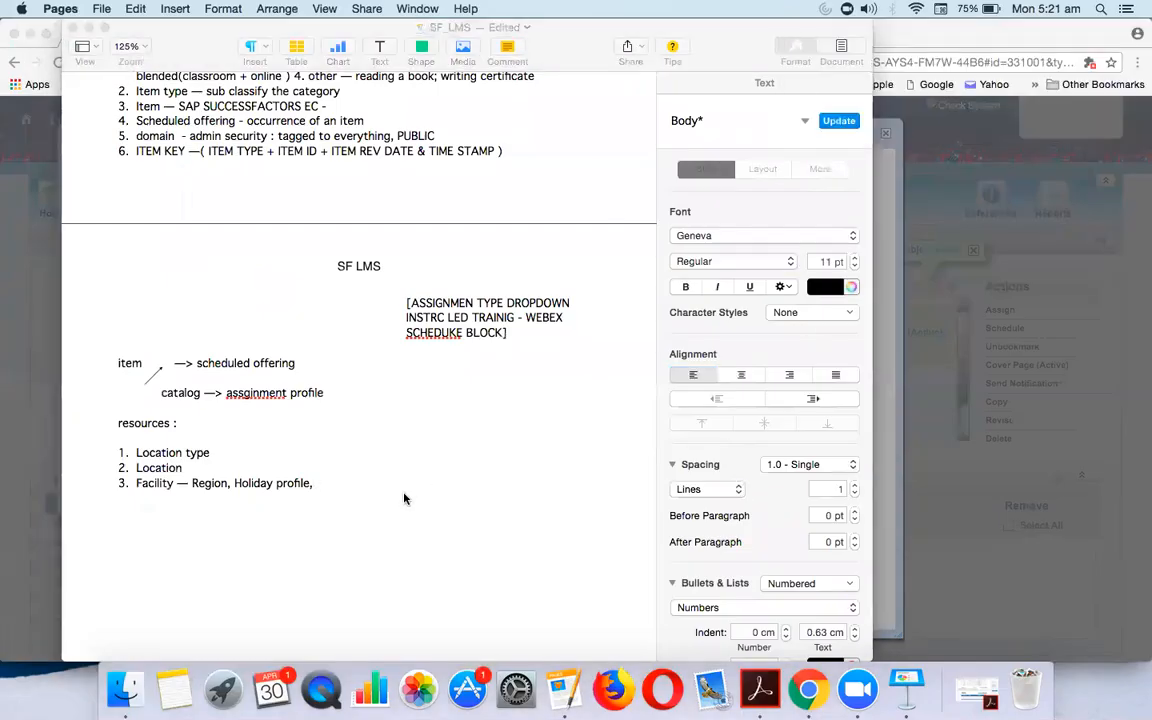
click(363, 489)
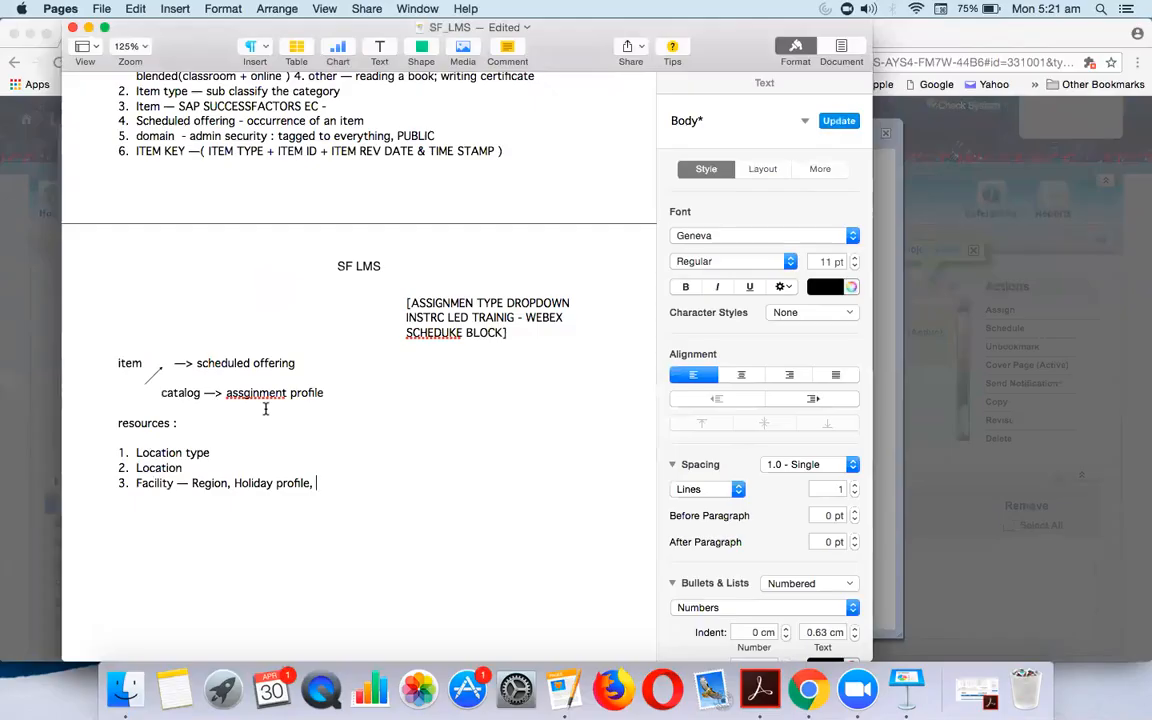
key(super+Tab)
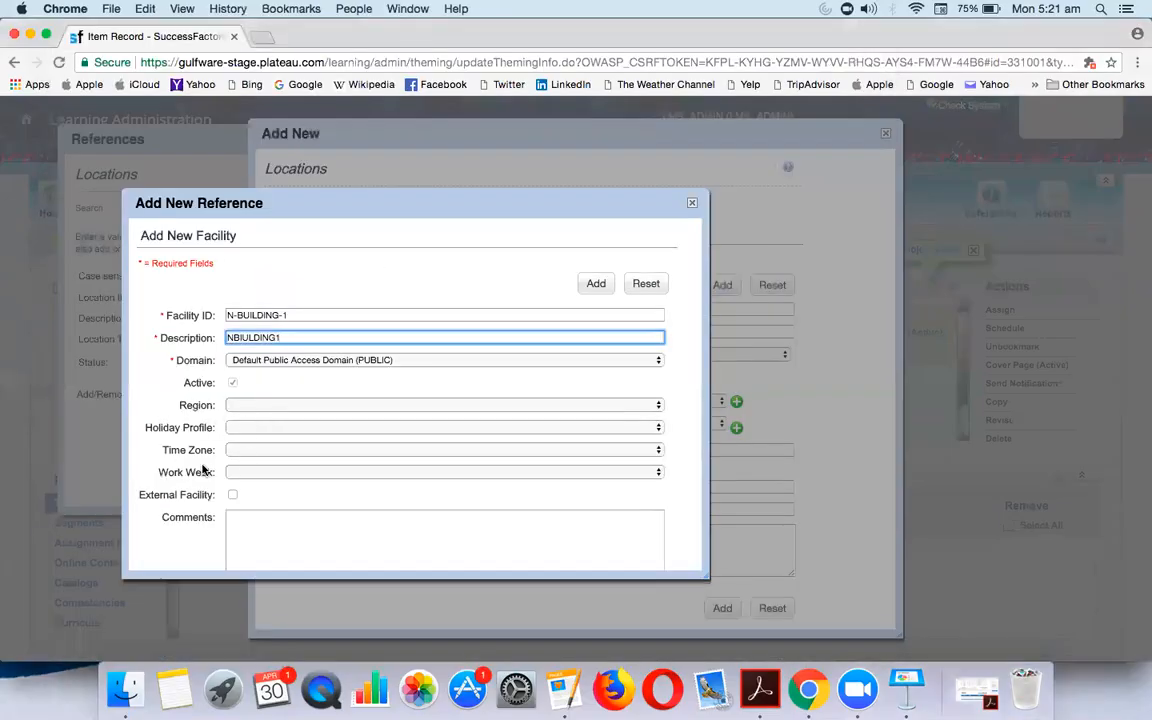
key(super+Tab)
text(t)
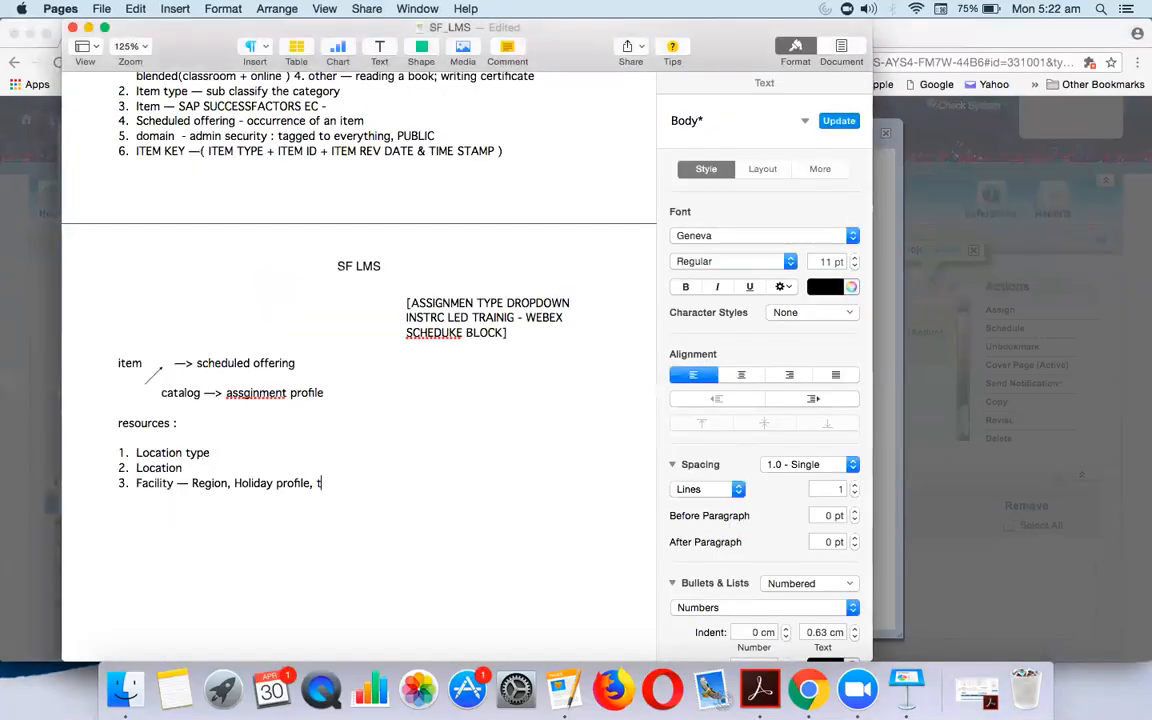
text(ime zone, work week)
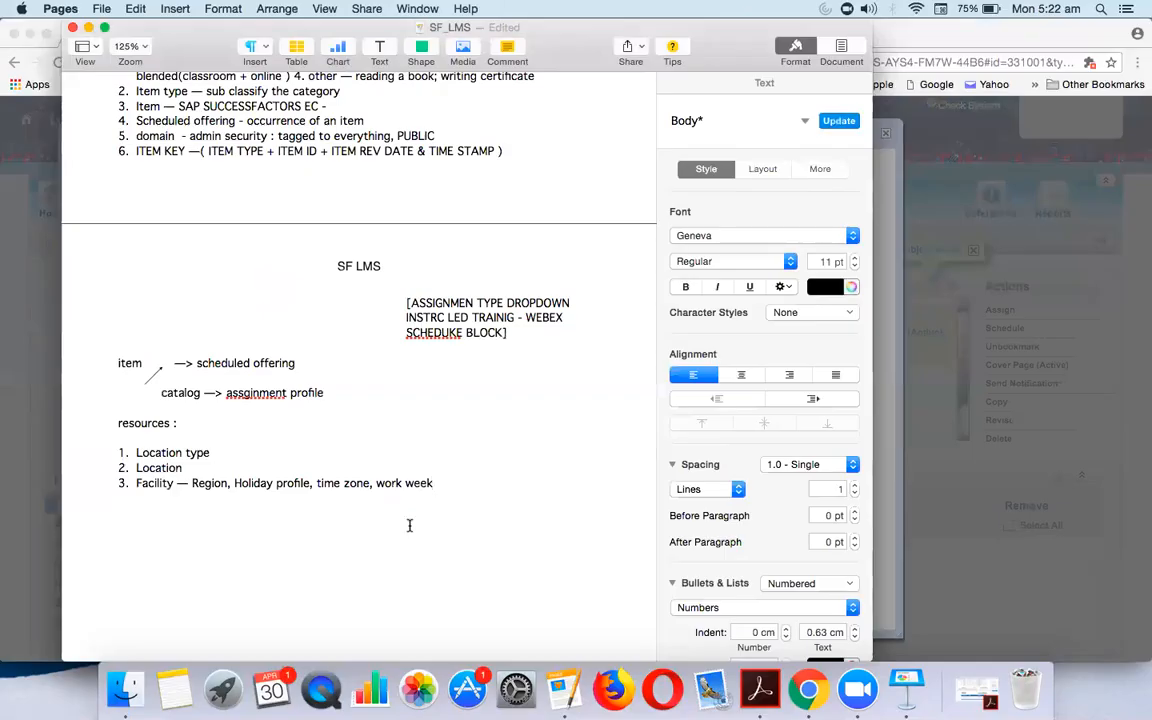
Step: Return to Chrome and close the new facility form, the new location form and the Locations references dialog without saving
key(super+Tab)
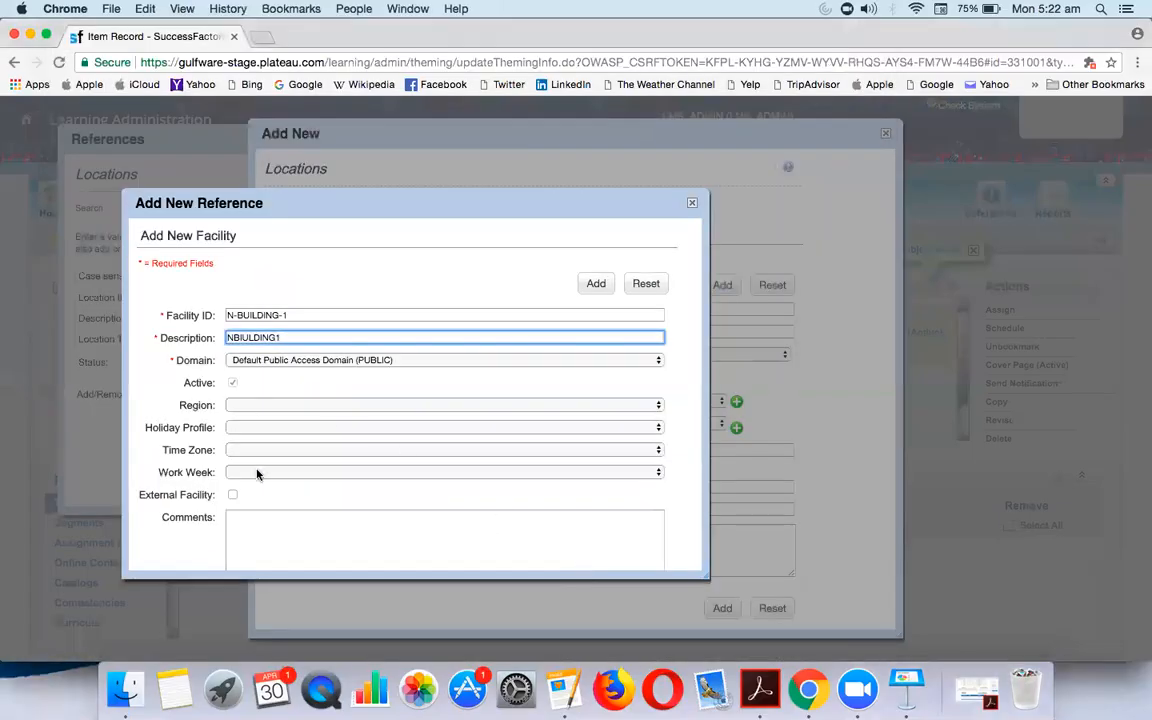
scroll(262, 430, down, 3)
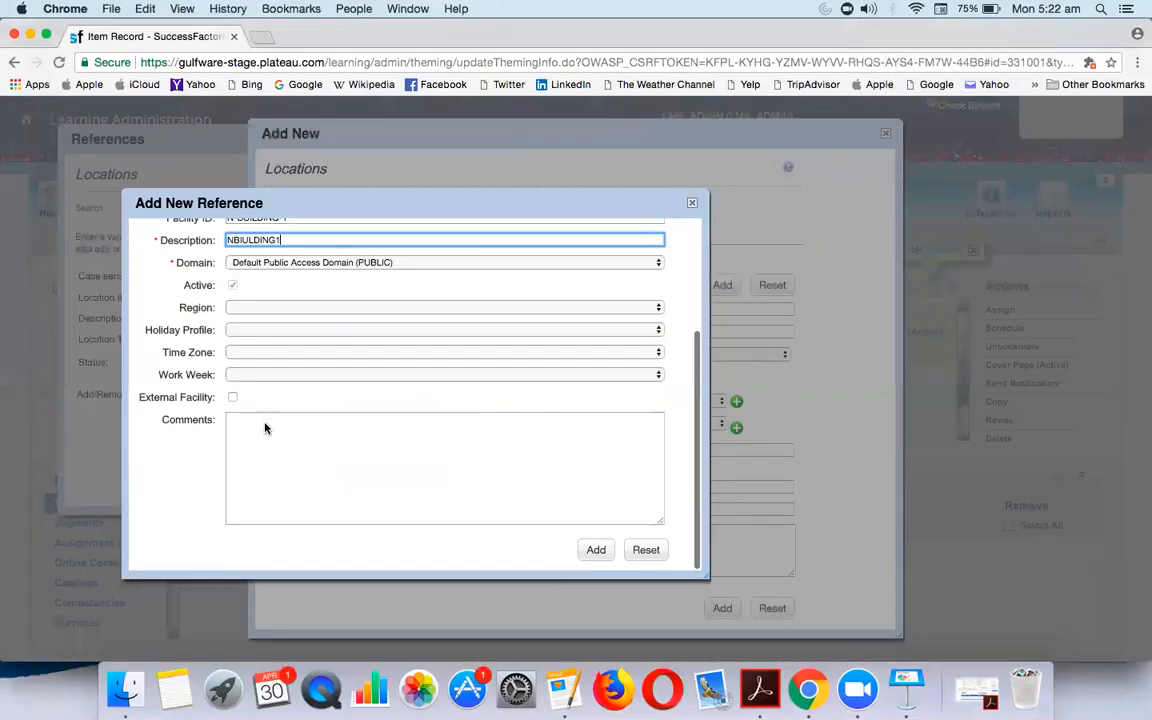
click(691, 203)
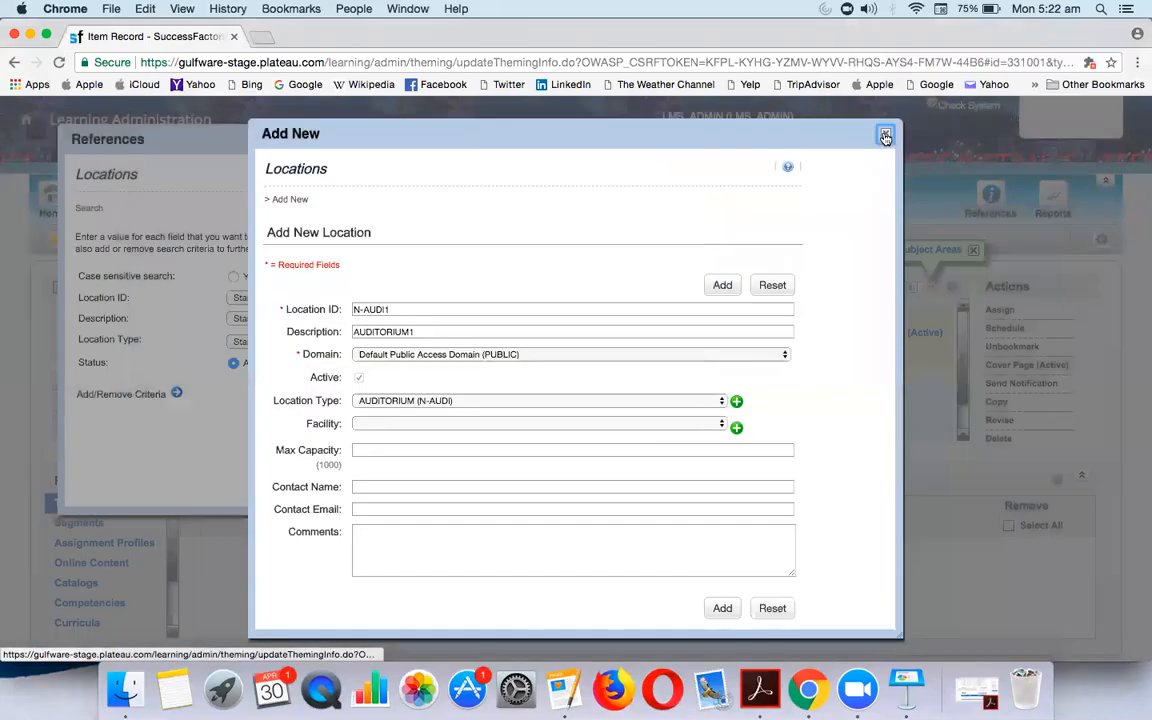
click(885, 133)
click(630, 140)
Step: Review the References categories and the SAP SF EC - CR Training item's new scheduled offering form, closing it without saving
key(super+Tab)
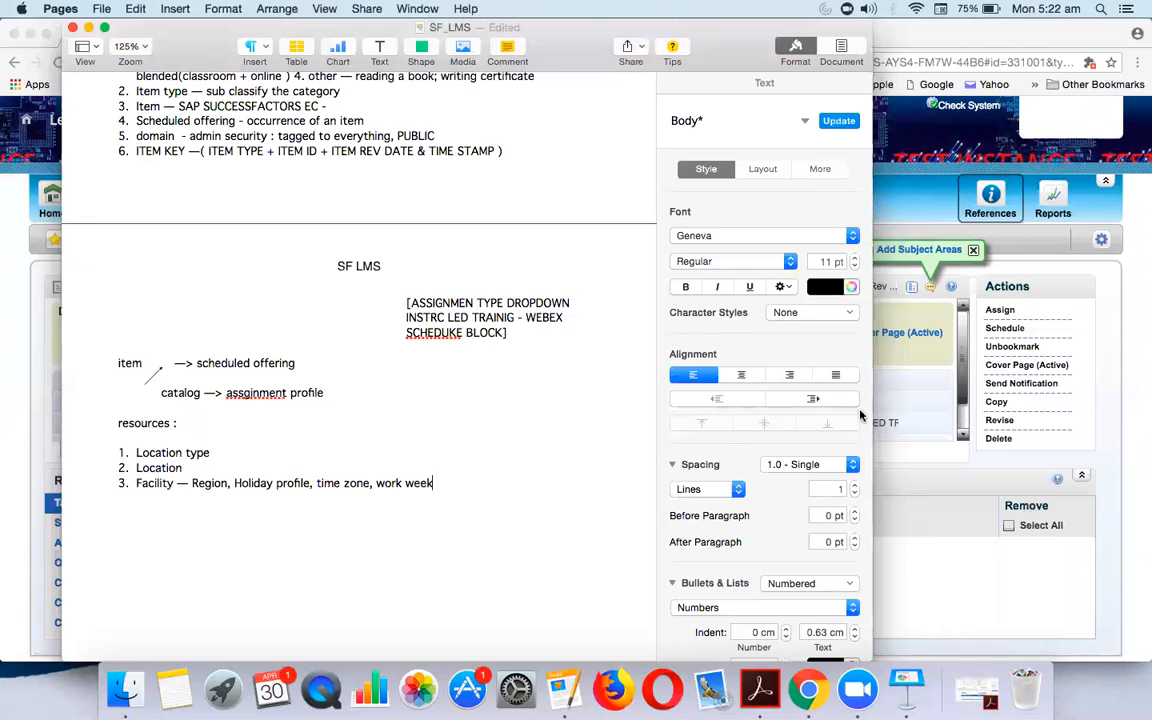
click(988, 196)
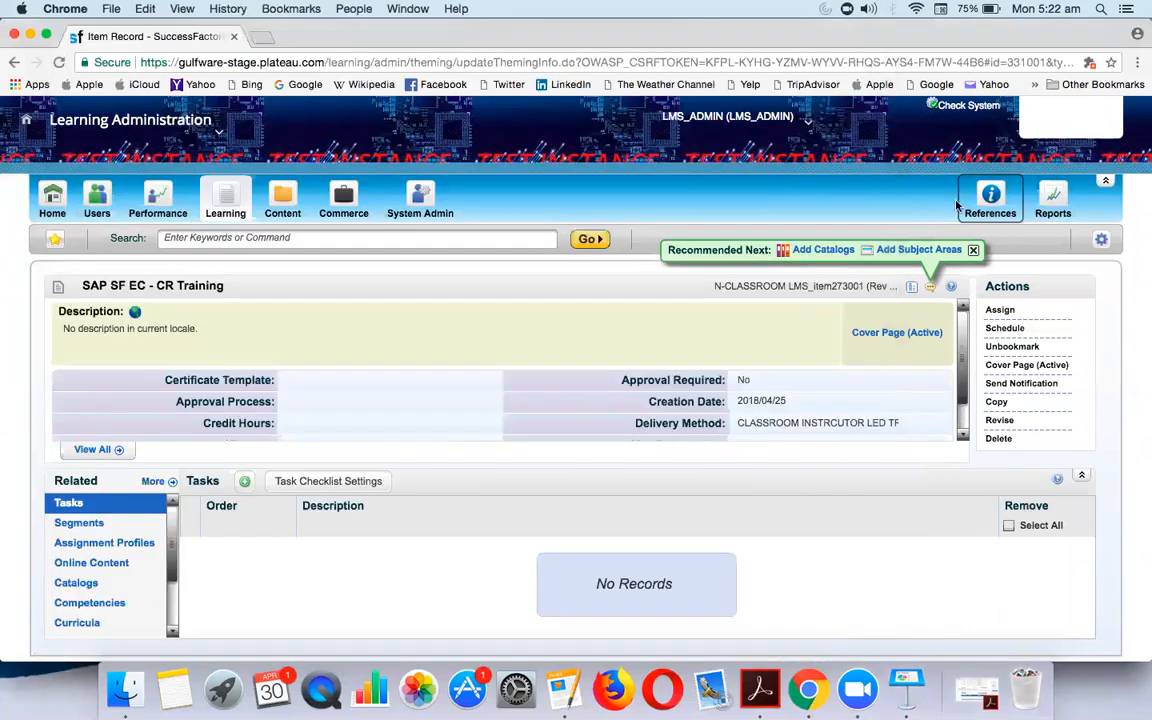
mouse_move(987, 200)
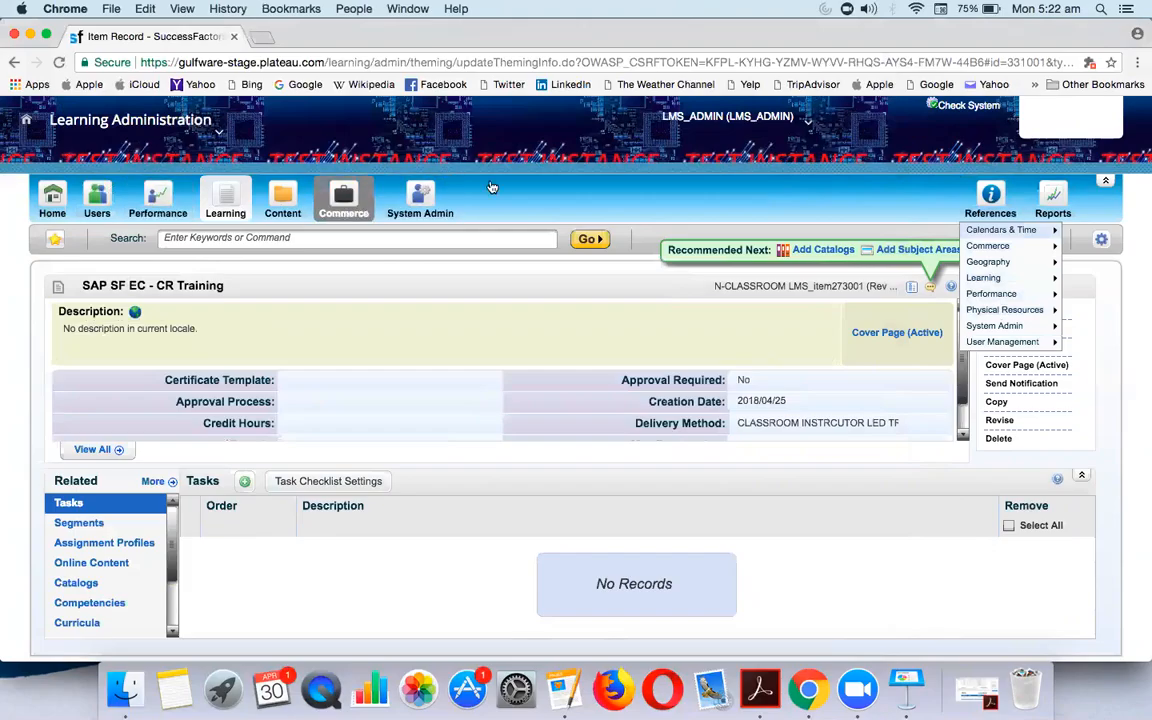
mouse_move(988, 287)
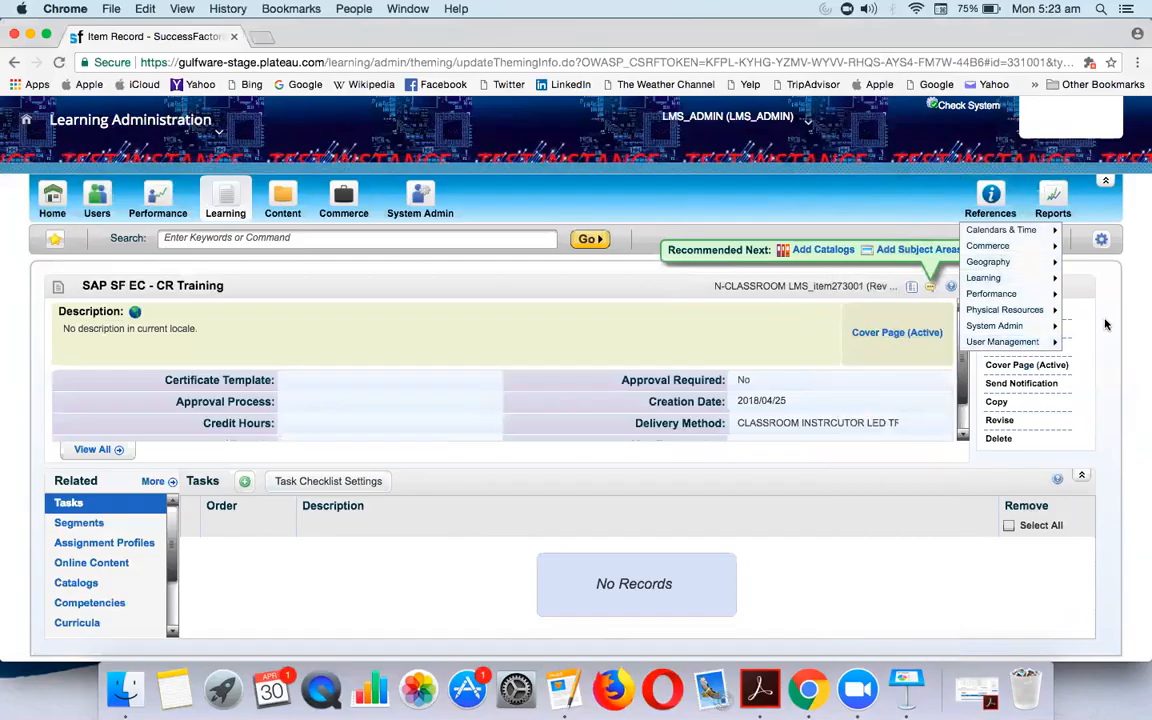
click(1005, 329)
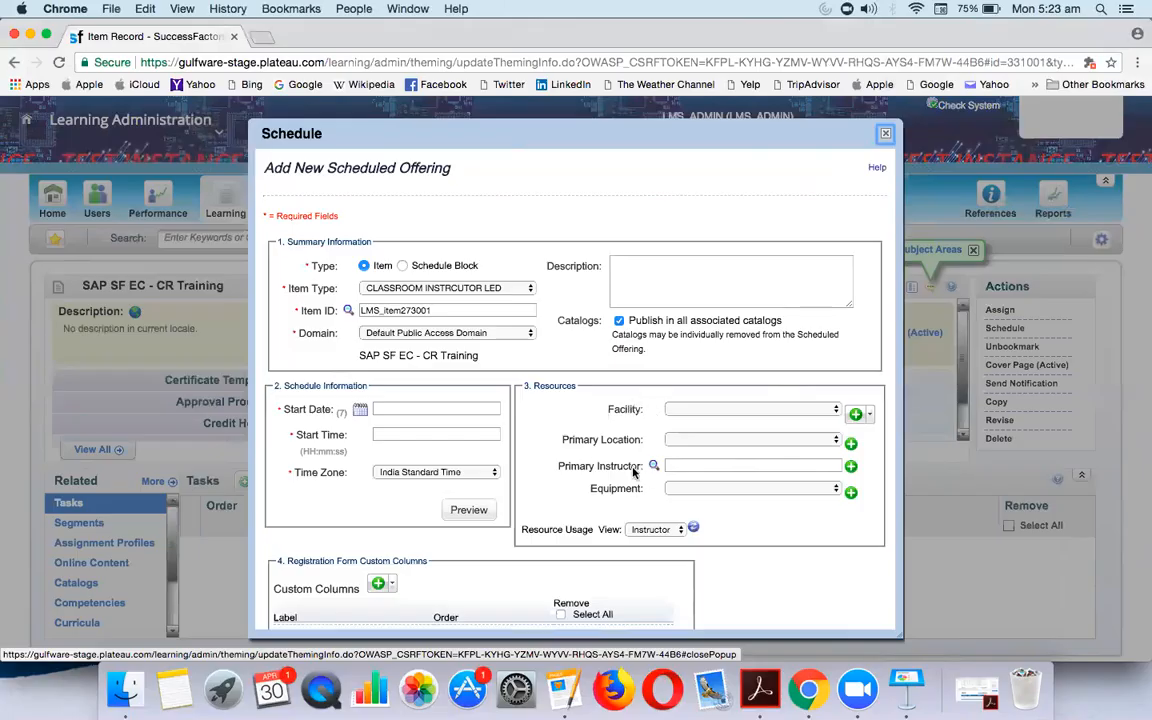
scroll(600, 400, down, 3)
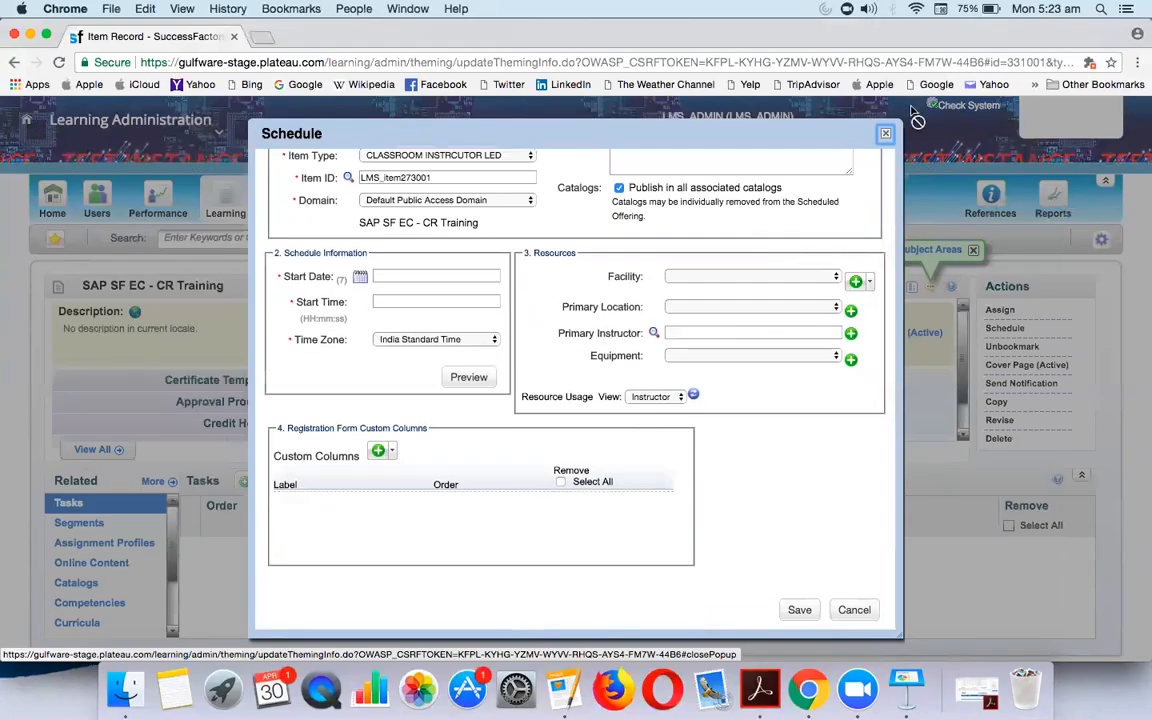
click(887, 135)
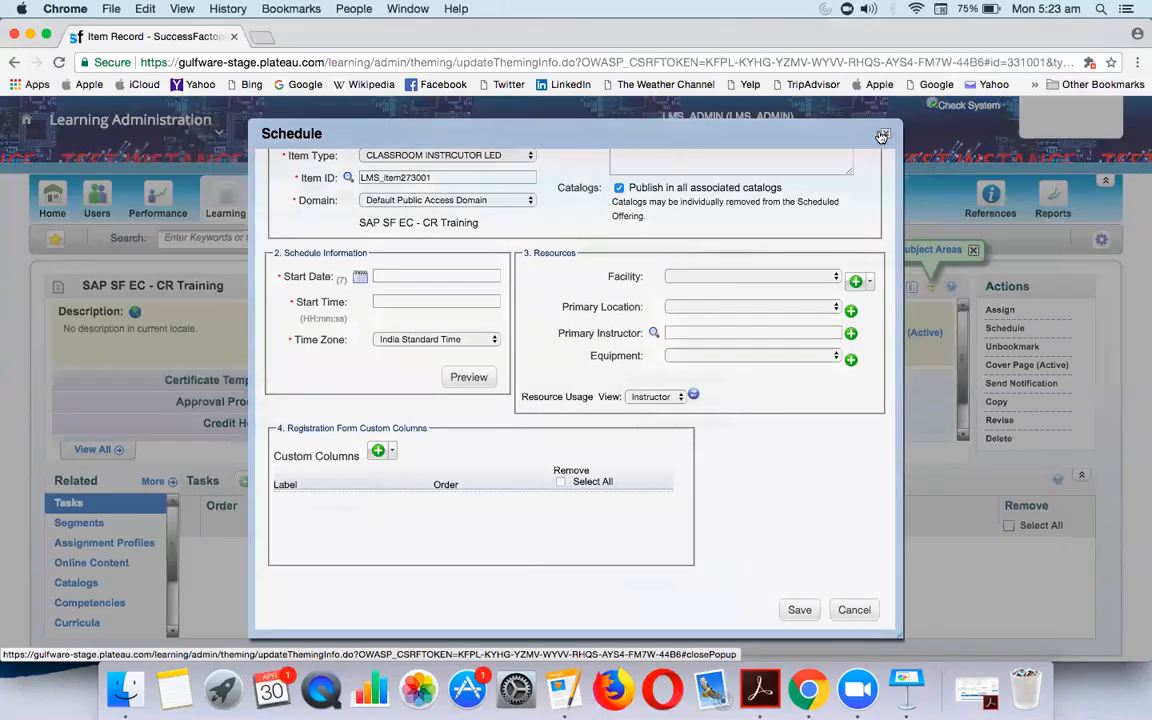
Step: Open the system administration's Record Configuration for the Scheduled Offering record
click(419, 203)
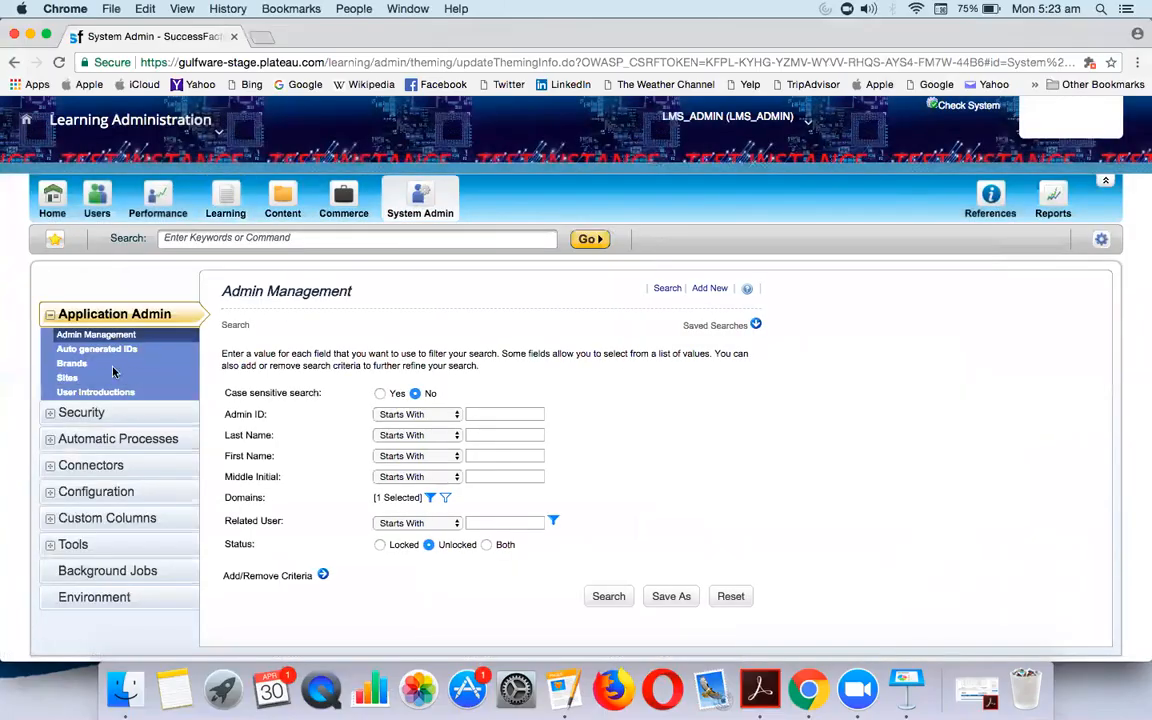
click(118, 491)
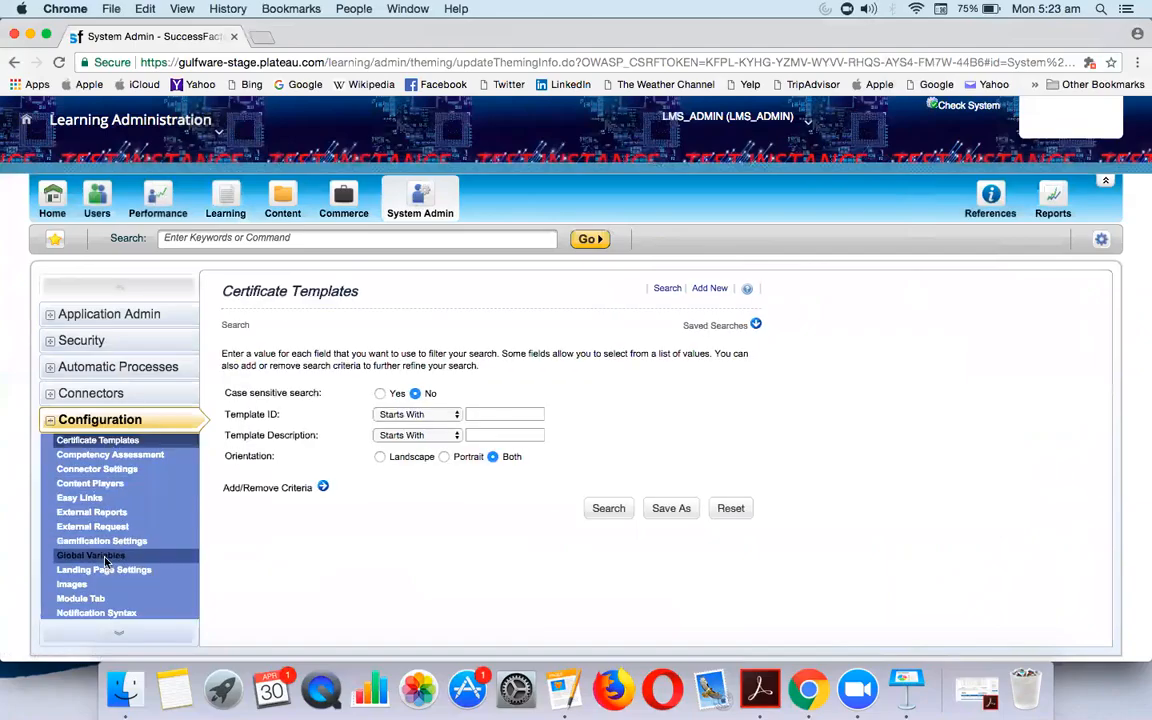
scroll(95, 578, down, 5)
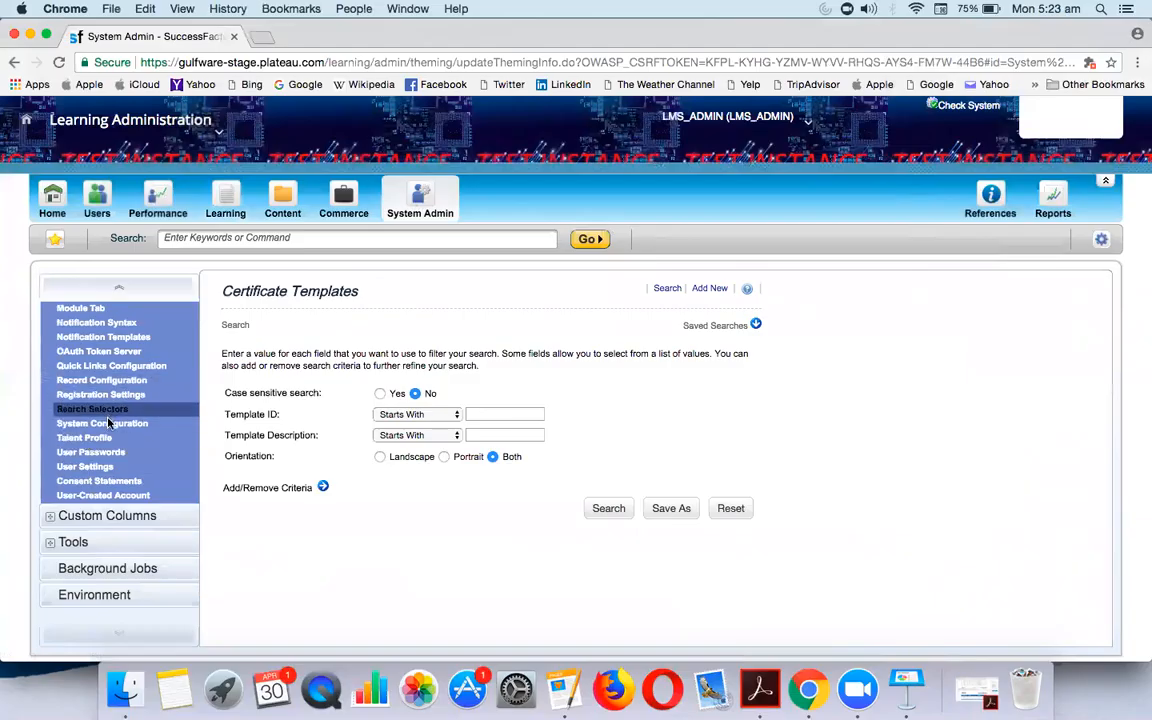
click(108, 423)
click(101, 380)
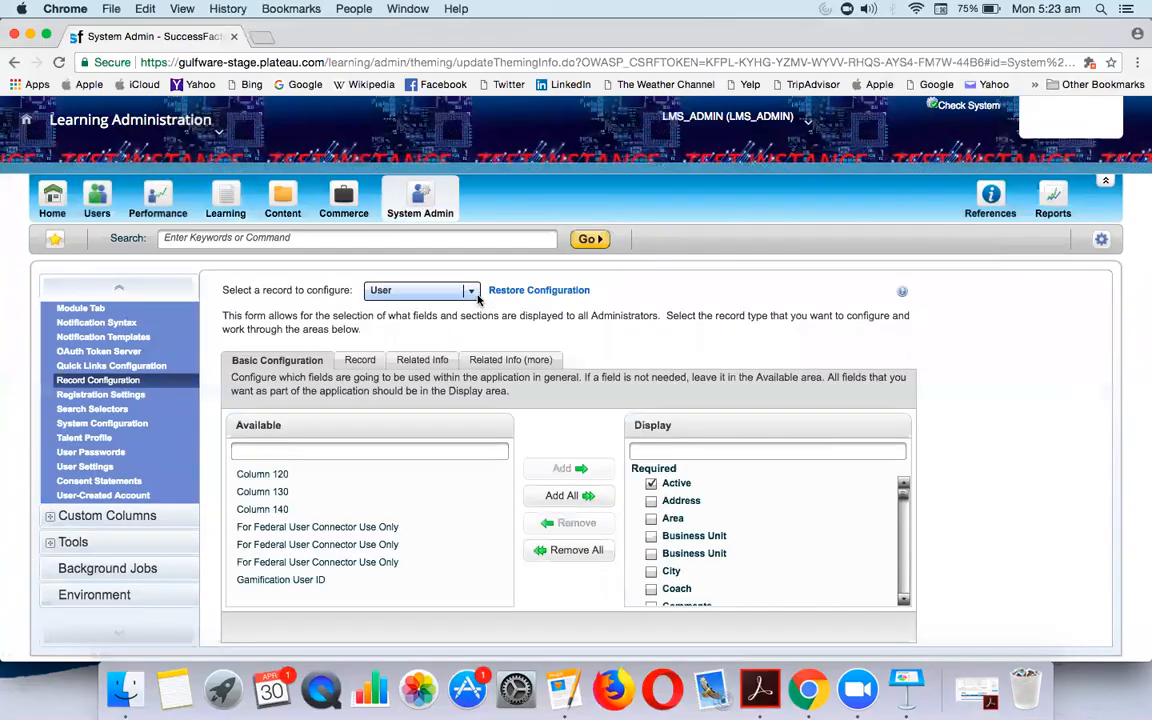
click(468, 290)
click(433, 419)
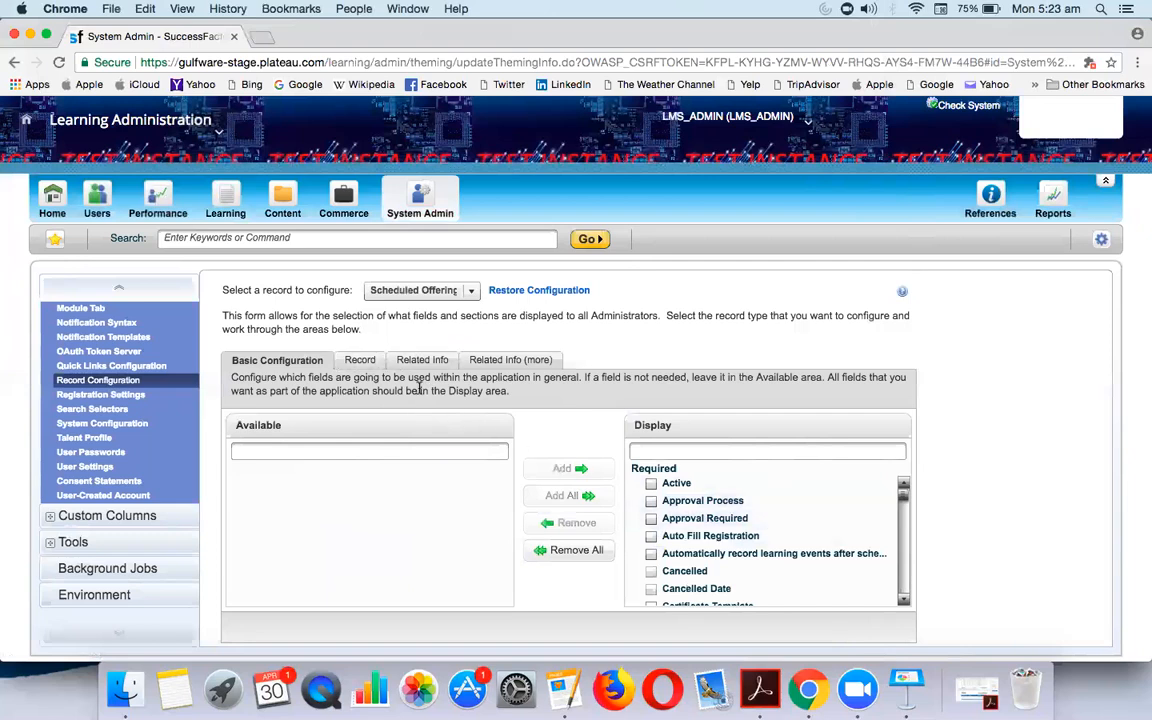
Step: Examine the Scheduled Offering configuration's Record, Related Info, Related Info (more) and Basic Configuration sections
click(359, 359)
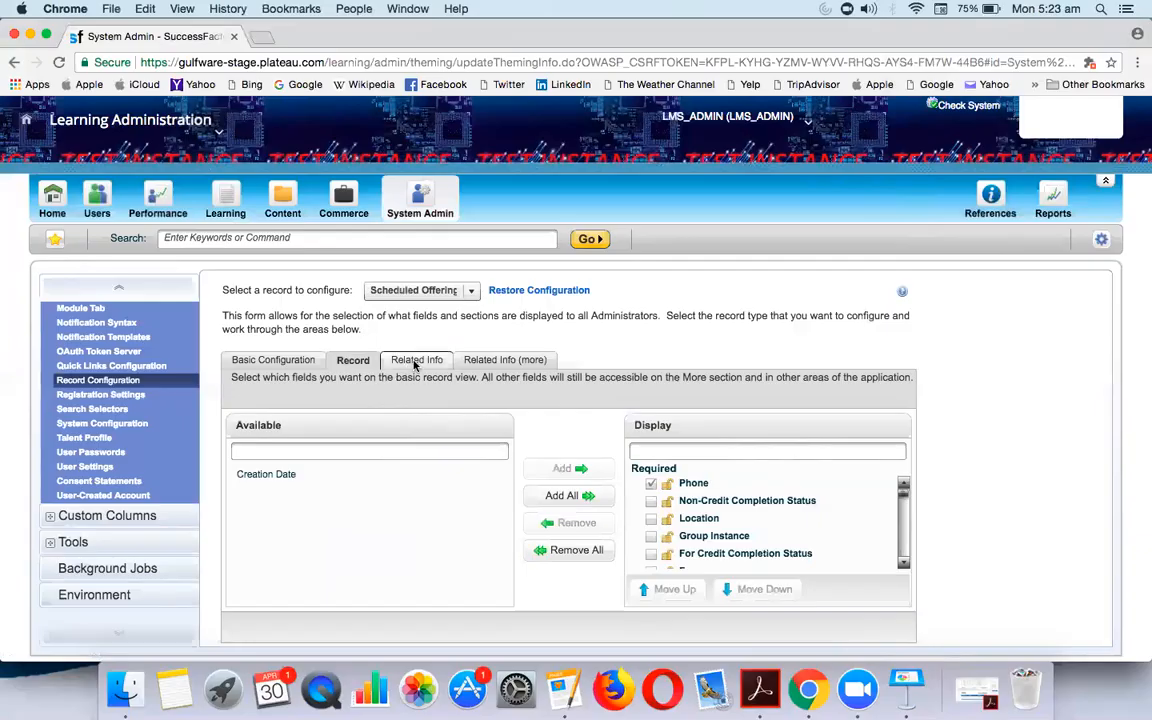
click(415, 362)
click(503, 360)
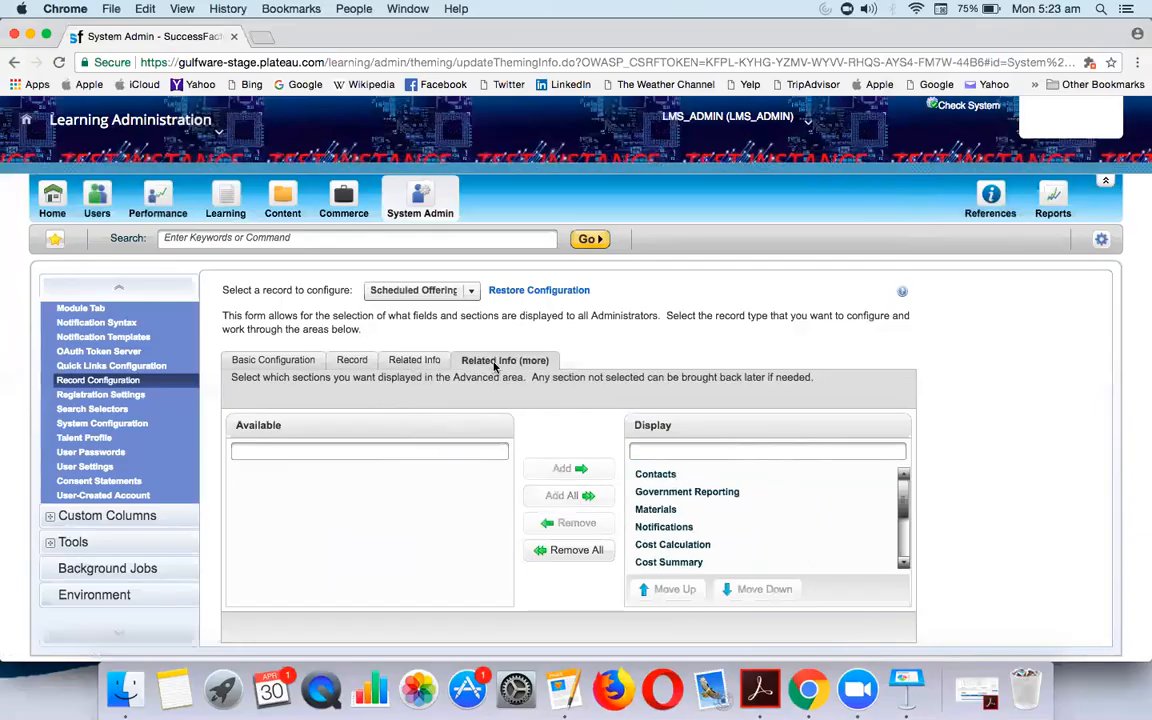
click(273, 363)
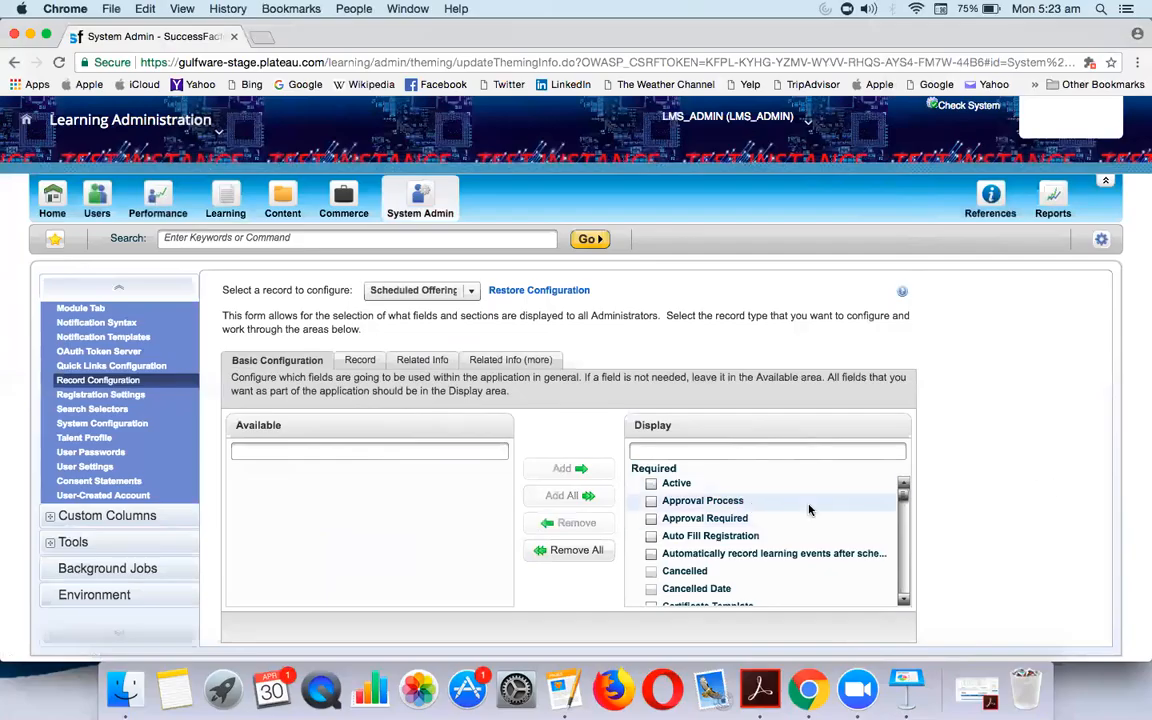
Step: Examine the remaining Scheduled Offering display fields and the Basic Configuration display fields of the Item record
scroll(800, 505, down, 10)
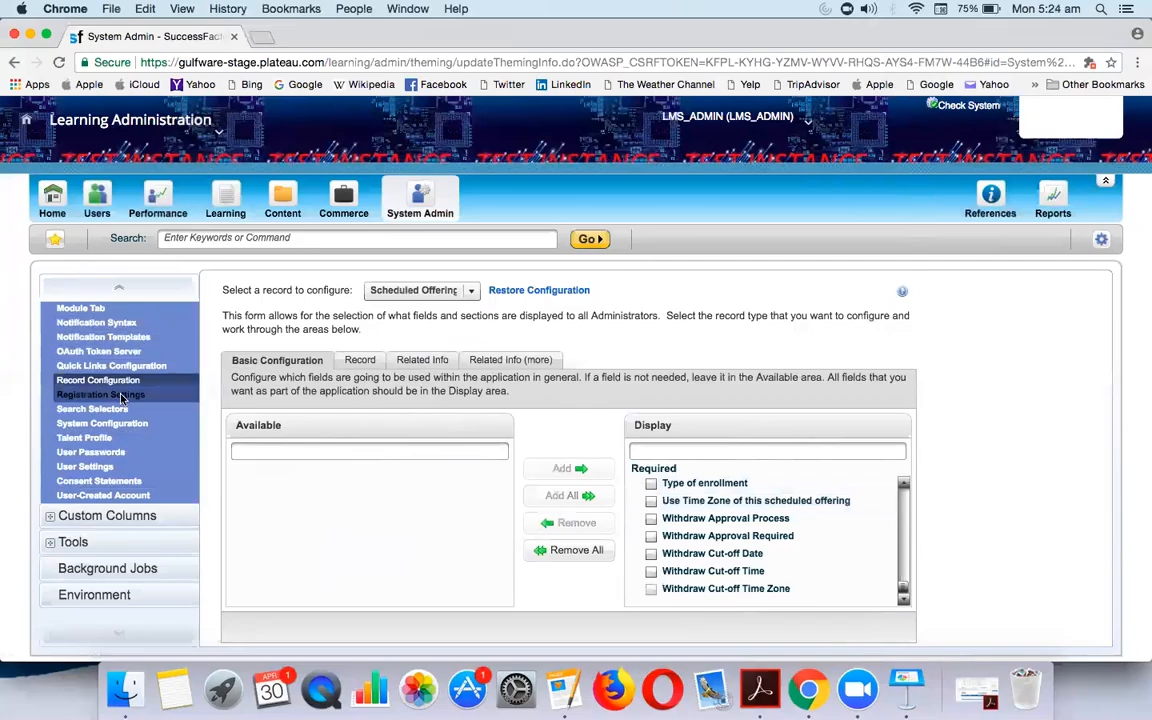
scroll(123, 375, up, 3)
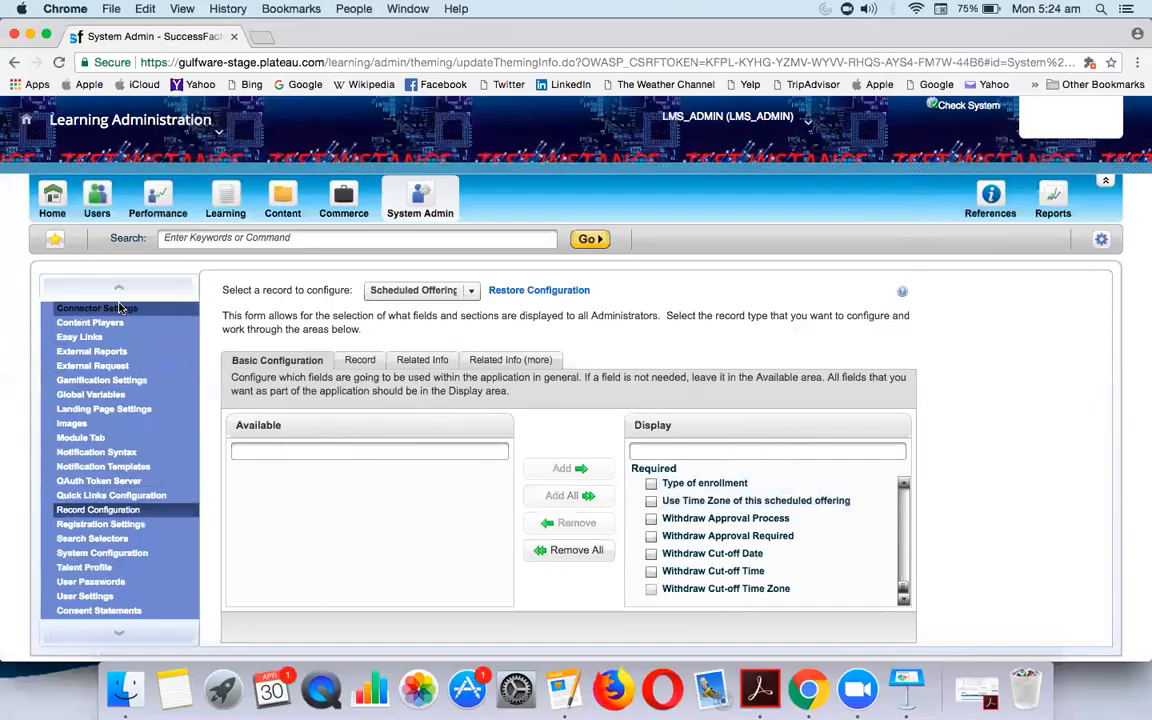
click(440, 291)
click(417, 380)
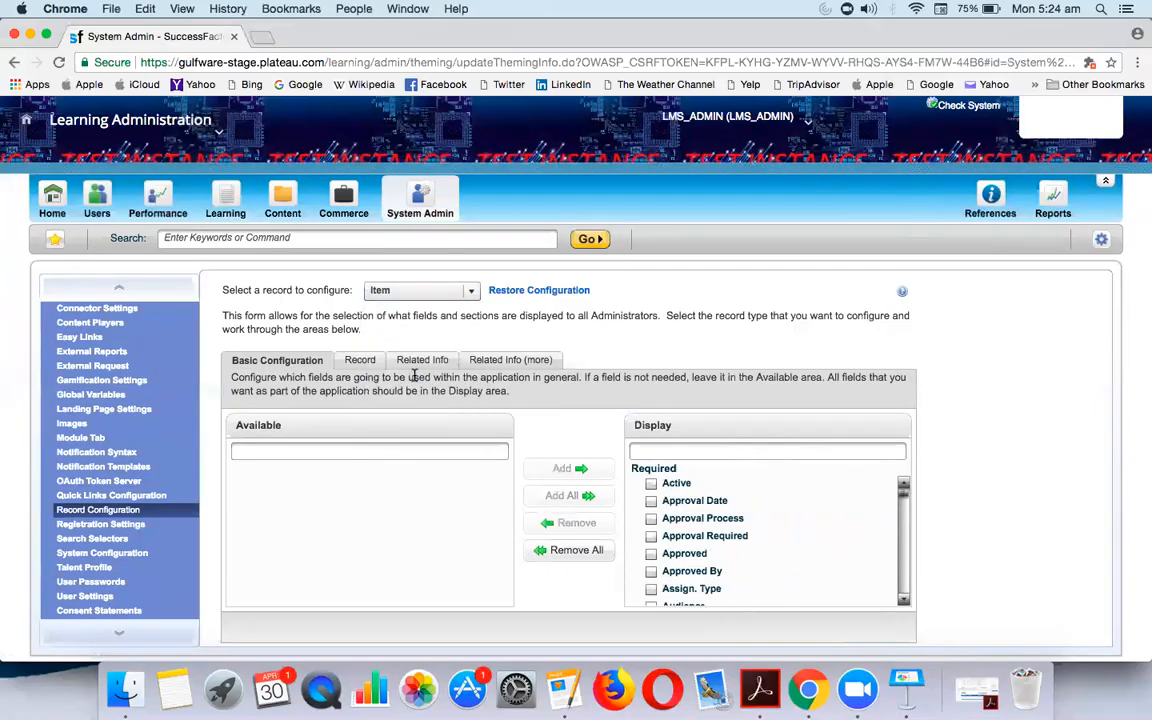
scroll(658, 483, down, 10)
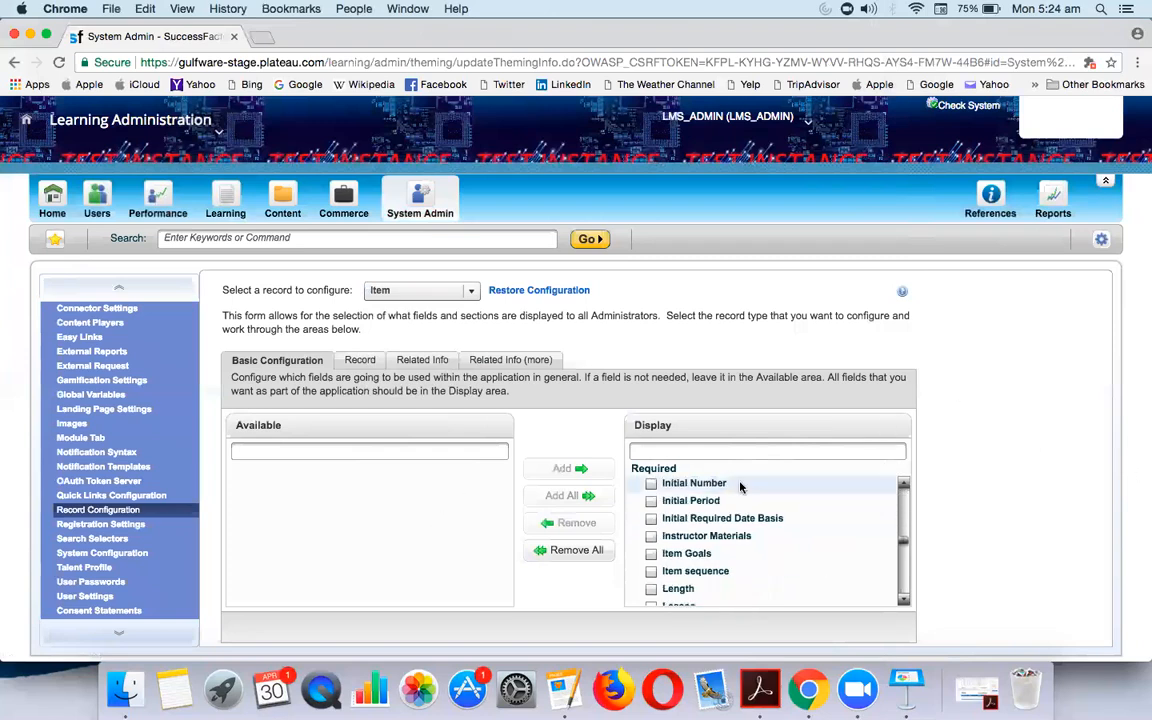
scroll(741, 487, down, 5)
scroll(741, 487, down, 5)
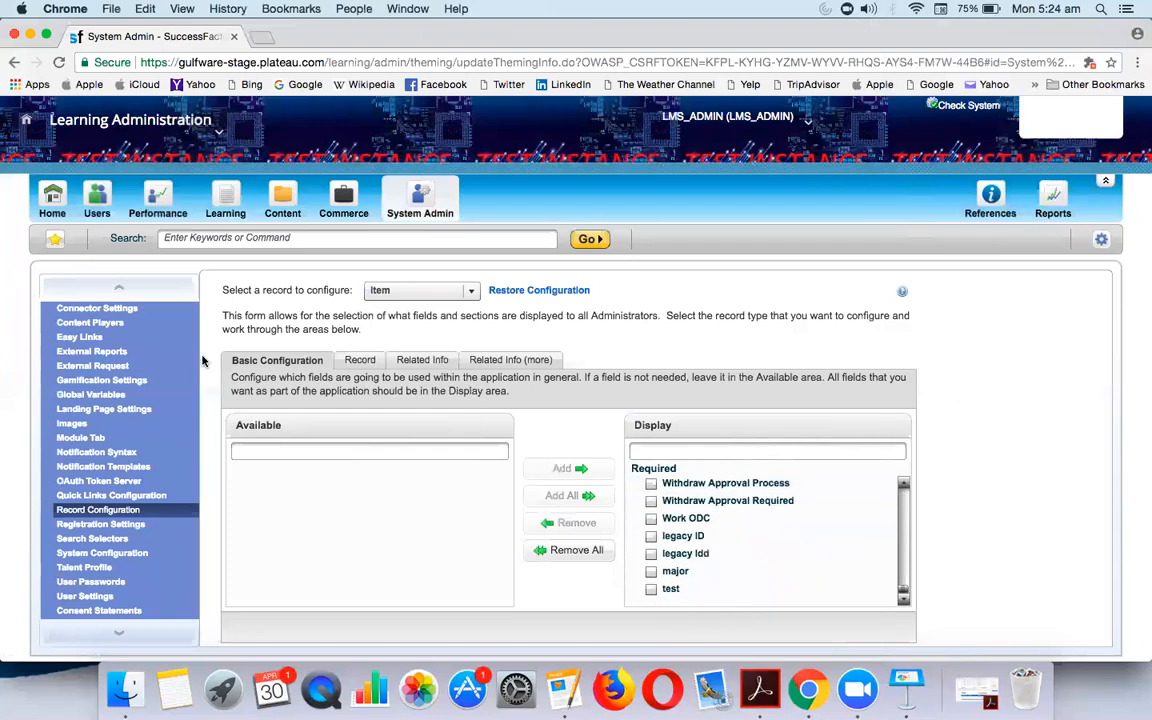
Step: Examine the full list of Basic Configuration display fields for the Scheduled Offering record
click(418, 294)
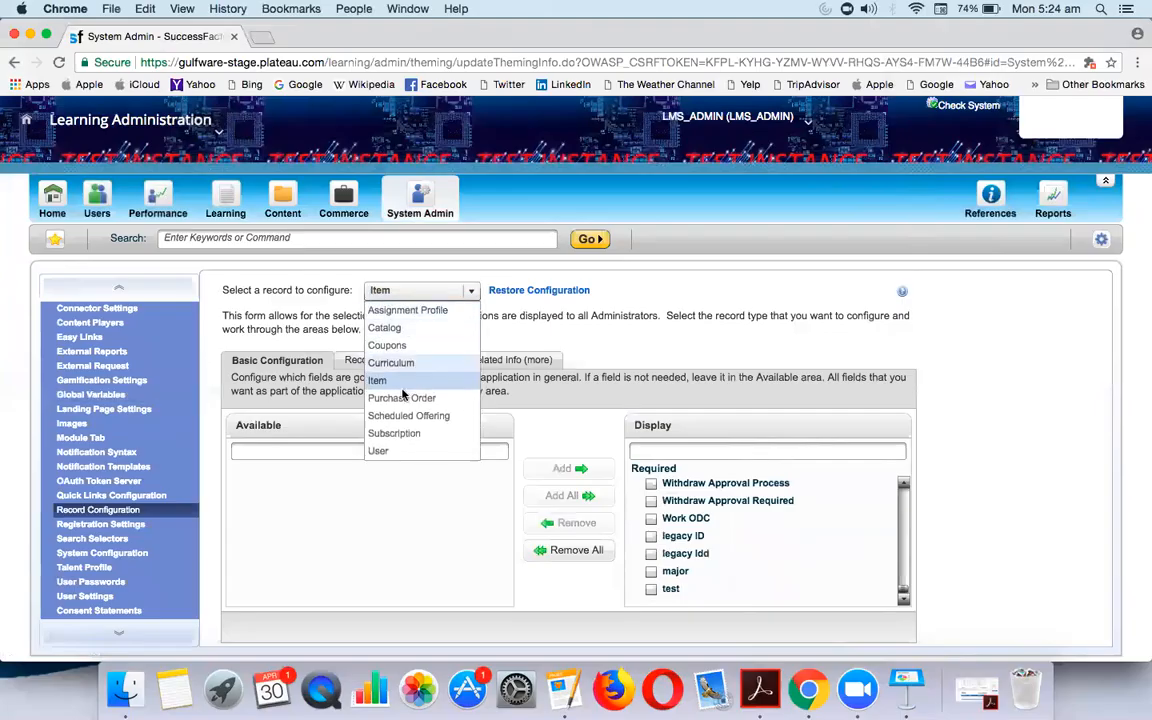
click(440, 415)
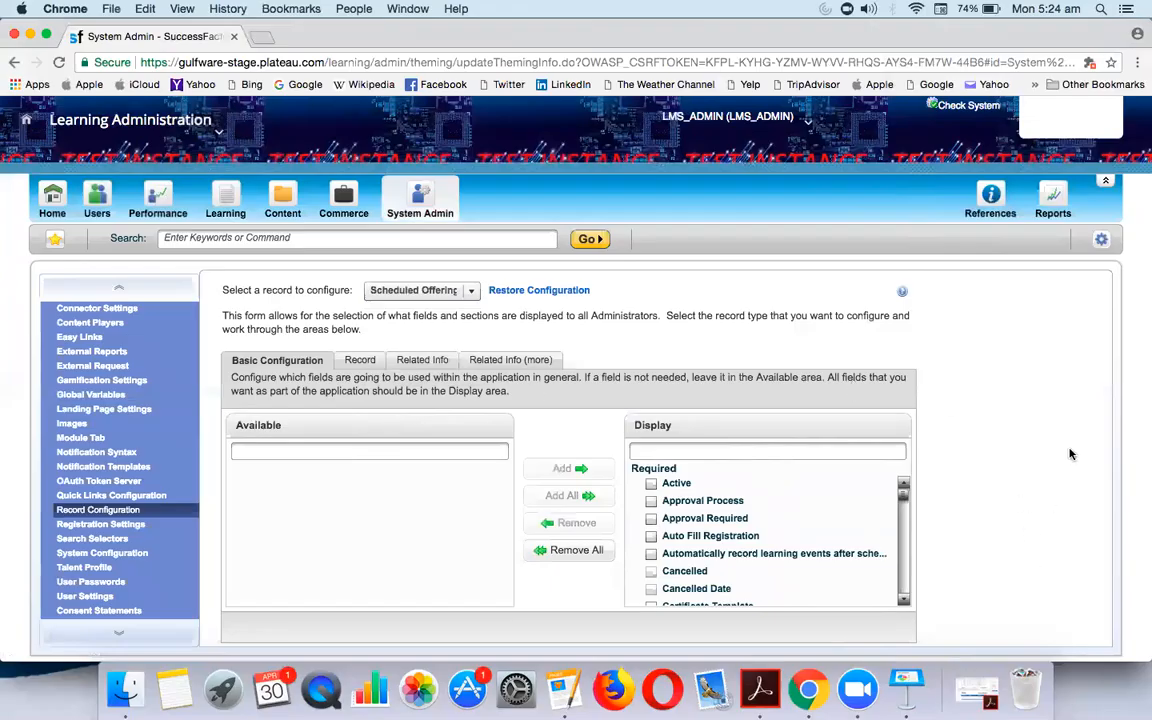
click(903, 601)
click(903, 602)
click(903, 602)
click(903, 602)
click(903, 602)
click(903, 602)
click(903, 602)
click(903, 602)
click(903, 602)
click(903, 602)
click(903, 602)
click(903, 602)
click(903, 602)
click(903, 602)
click(903, 602)
click(903, 602)
click(903, 602)
click(903, 602)
click(903, 602)
click(903, 602)
click(903, 602)
click(903, 602)
click(903, 602)
click(903, 602)
click(903, 602)
click(903, 602)
click(903, 602)
click(903, 602)
click(903, 602)
click(903, 602)
click(903, 602)
click(903, 602)
click(903, 602)
click(903, 602)
click(903, 602)
click(903, 602)
click(903, 602)
click(903, 602)
click(903, 602)
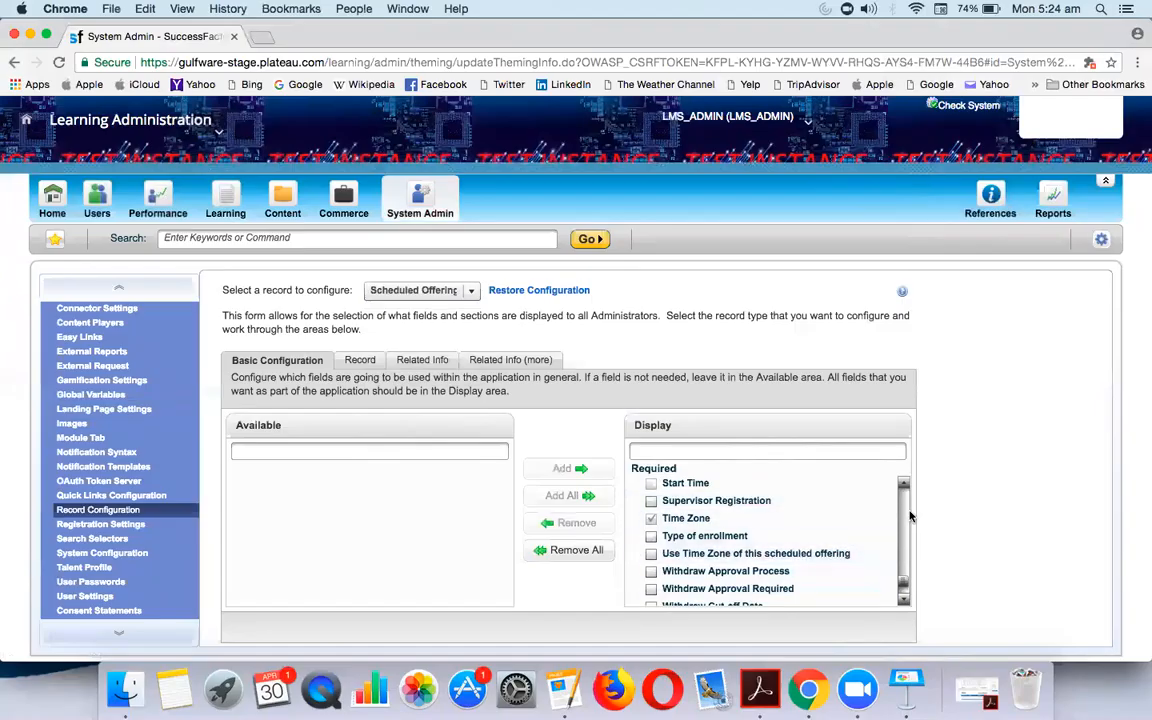
click(905, 602)
click(905, 602)
click(905, 602)
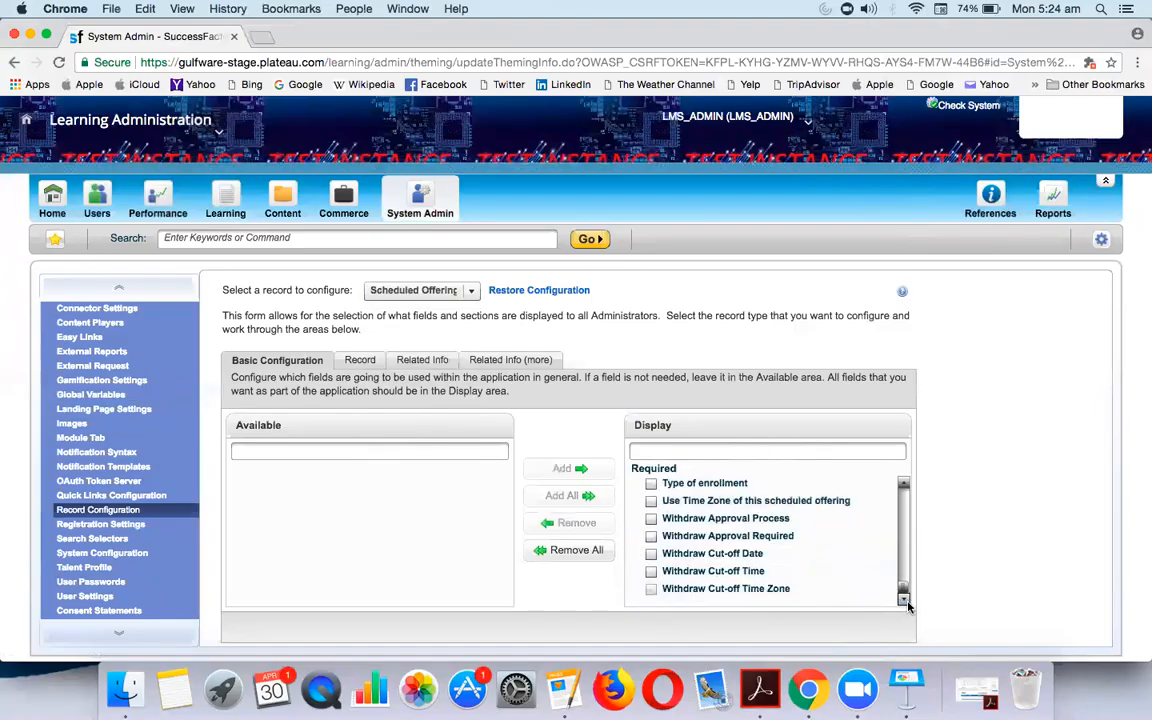
click(903, 483)
click(903, 483)
click(903, 483)
scroll(903, 483, up, 7)
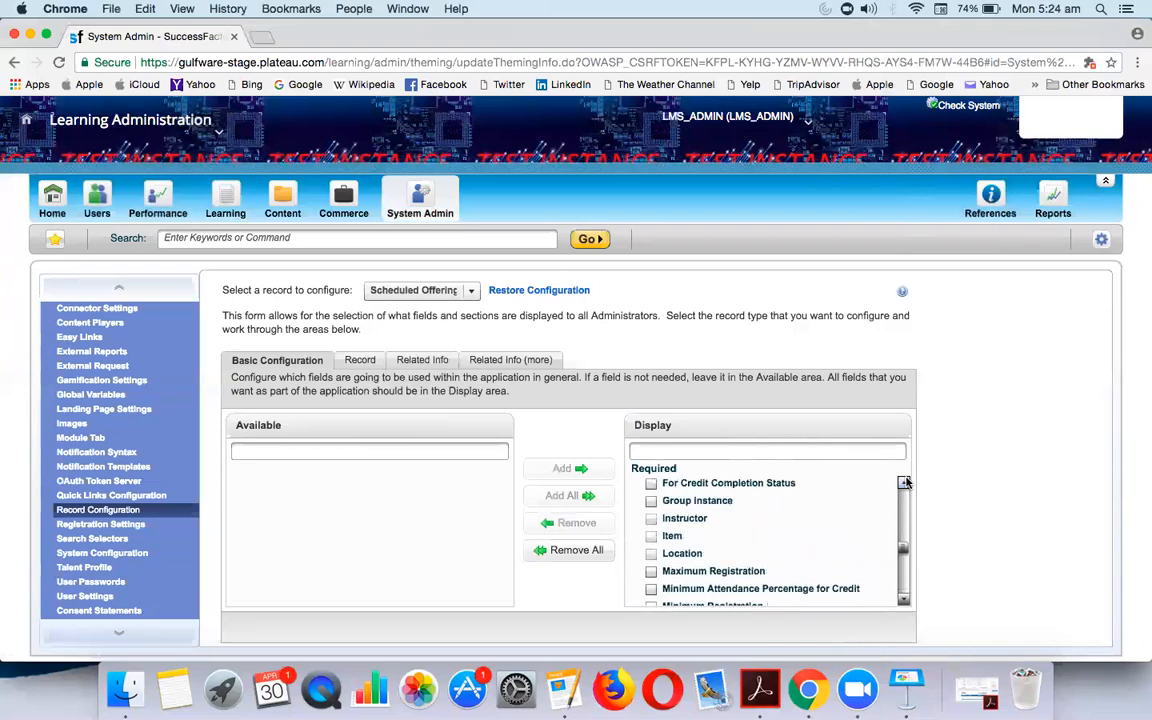
scroll(905, 483, up, 10)
scroll(905, 483, up, 5)
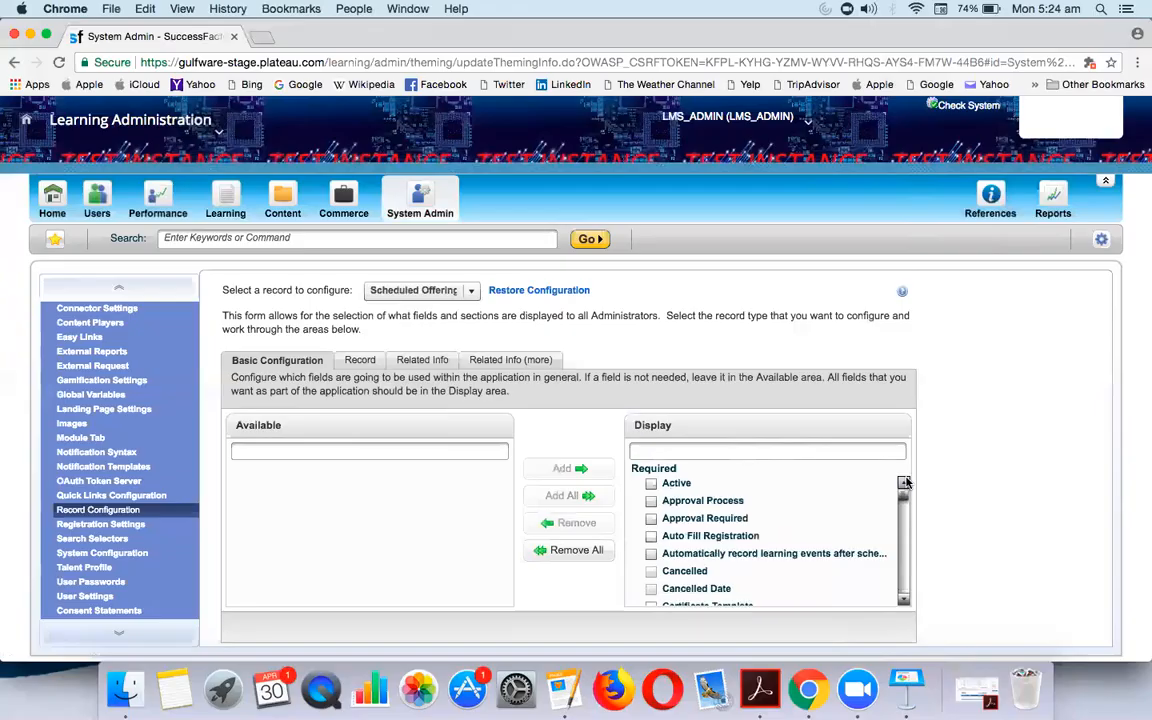
Step: Review the display fields in the Scheduled Offering configuration's Record section
click(360, 359)
scroll(903, 565, down, 3)
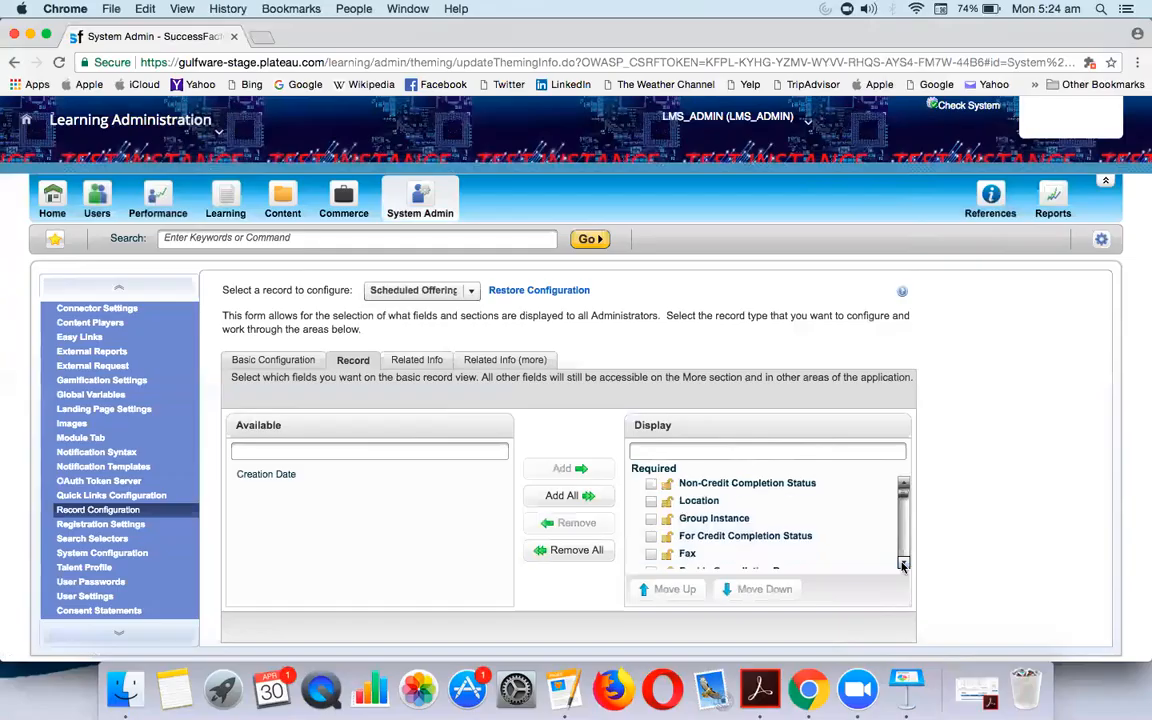
scroll(903, 565, down, 10)
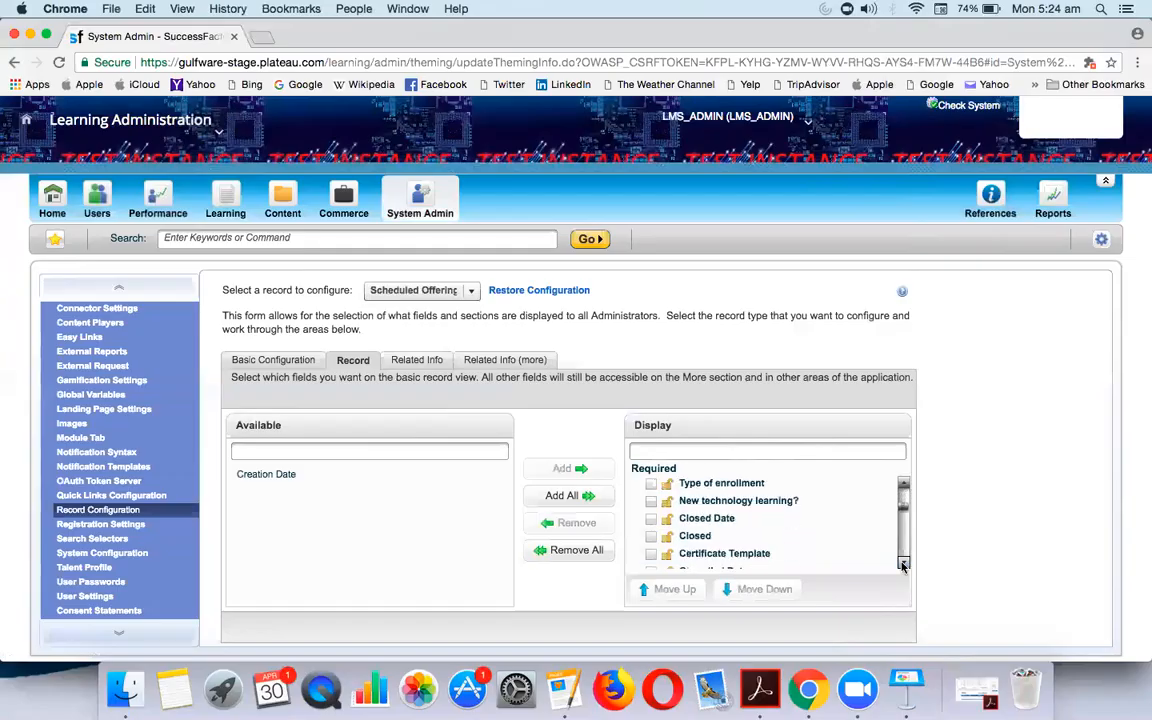
scroll(903, 565, down, 8)
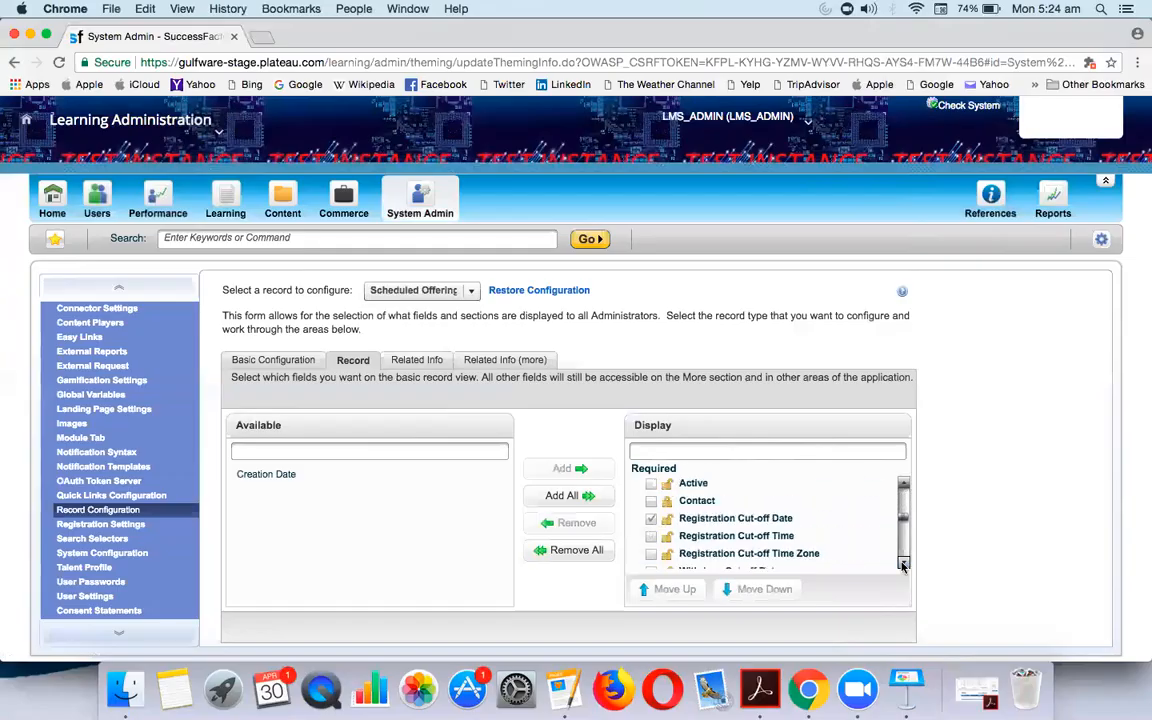
scroll(903, 565, down, 10)
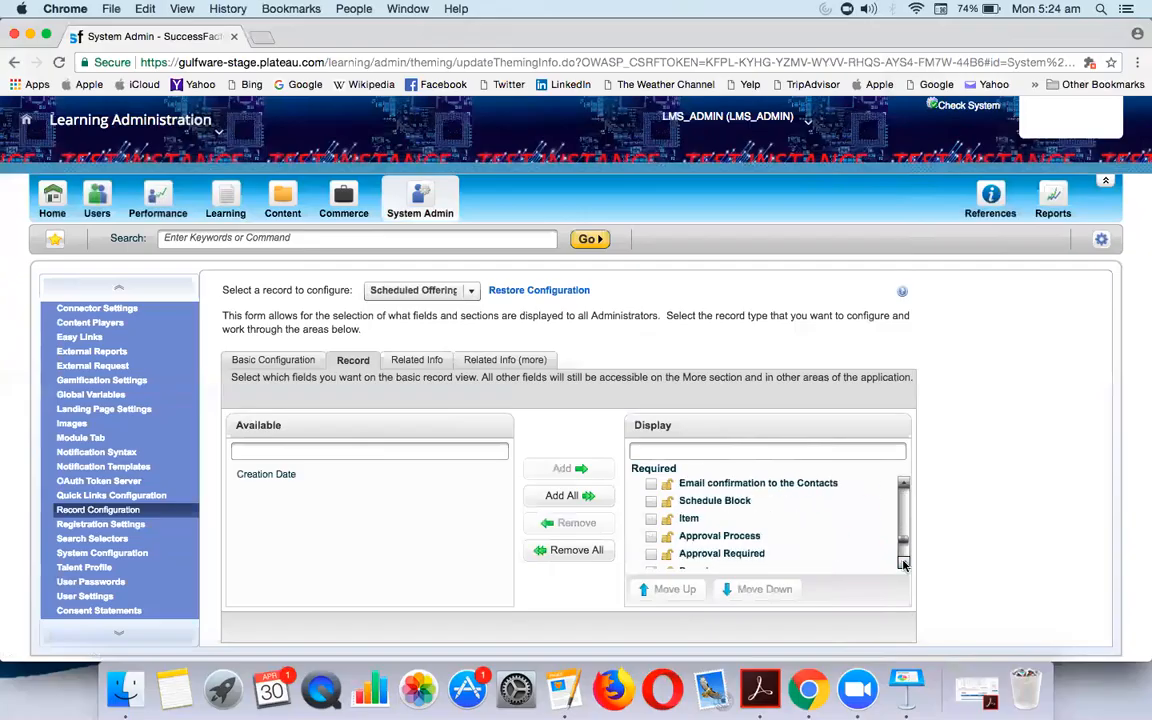
scroll(903, 565, down, 7)
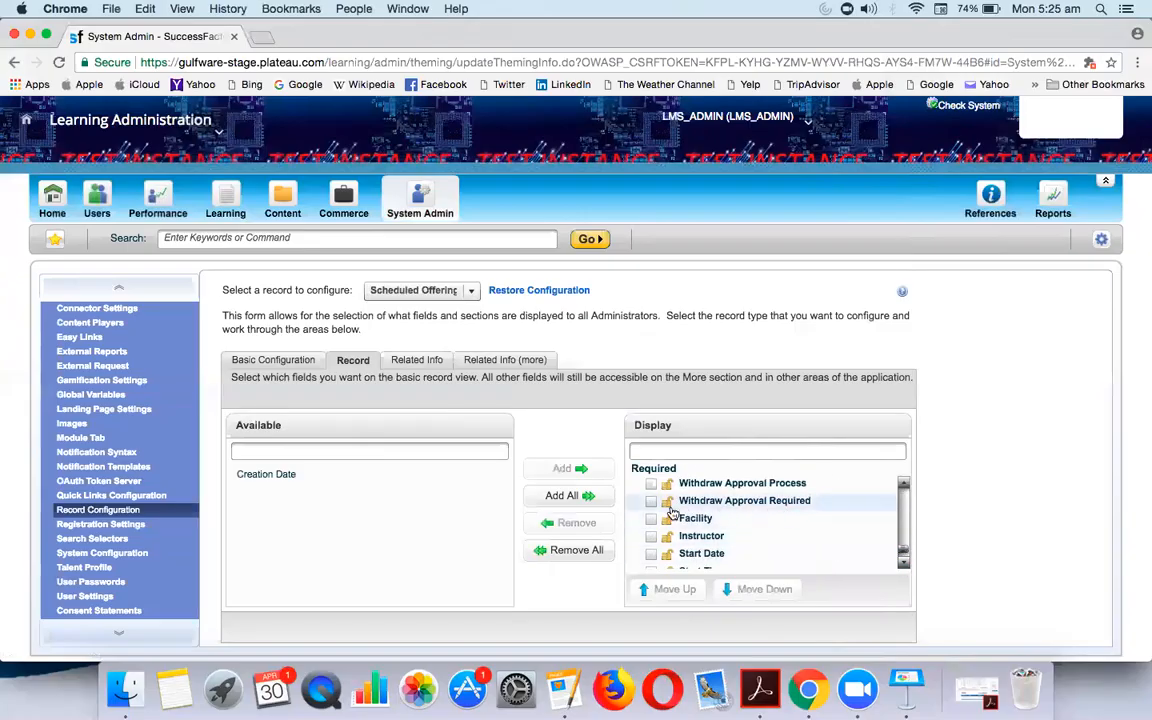
Step: Try out the Required setting on the Facility, Phone and Time Zone fields of the Scheduled Offering record view
click(651, 521)
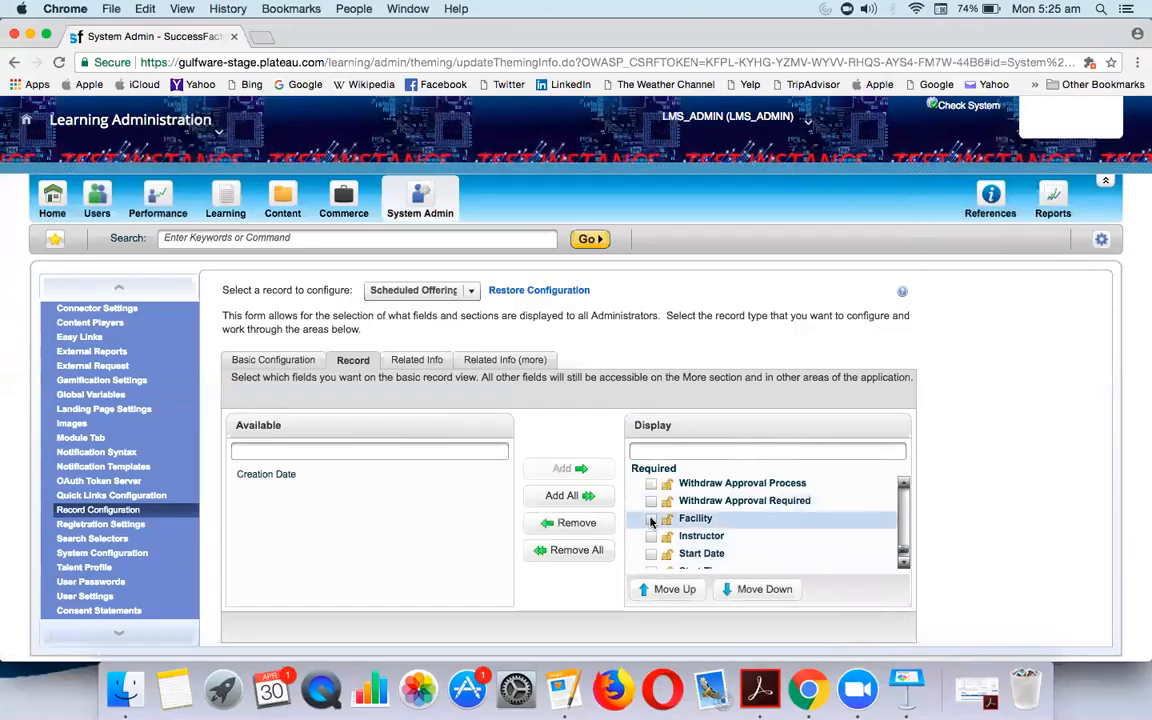
click(654, 521)
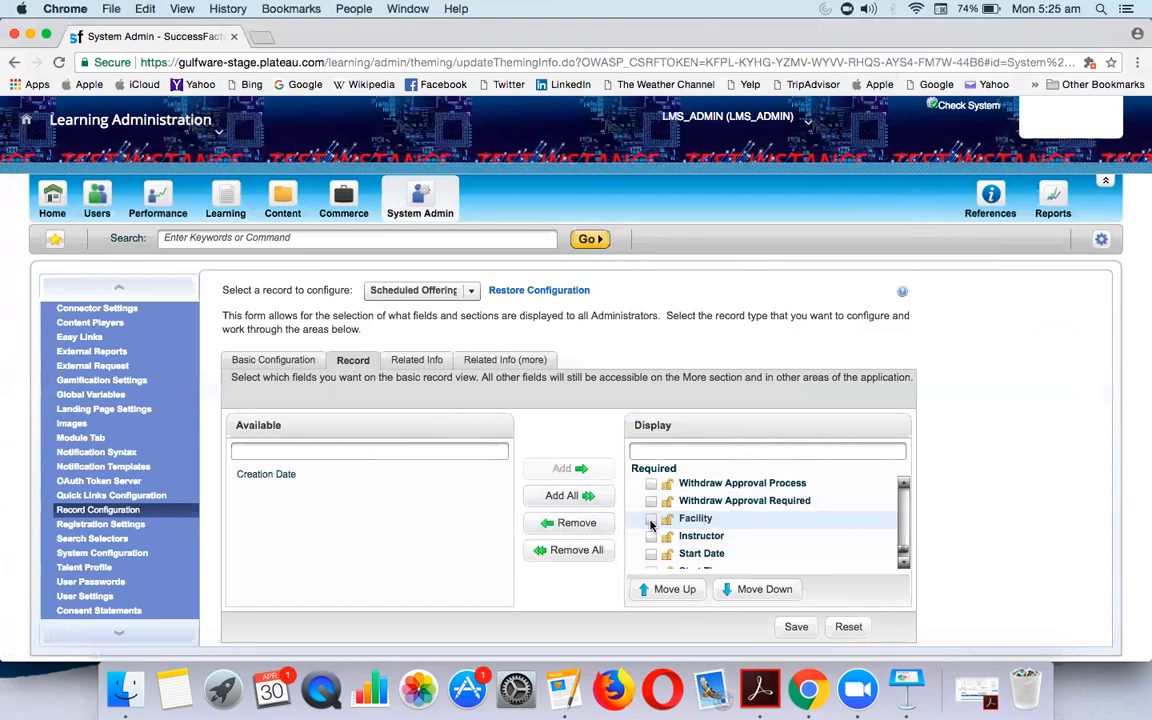
scroll(732, 531, up, 5)
click(655, 484)
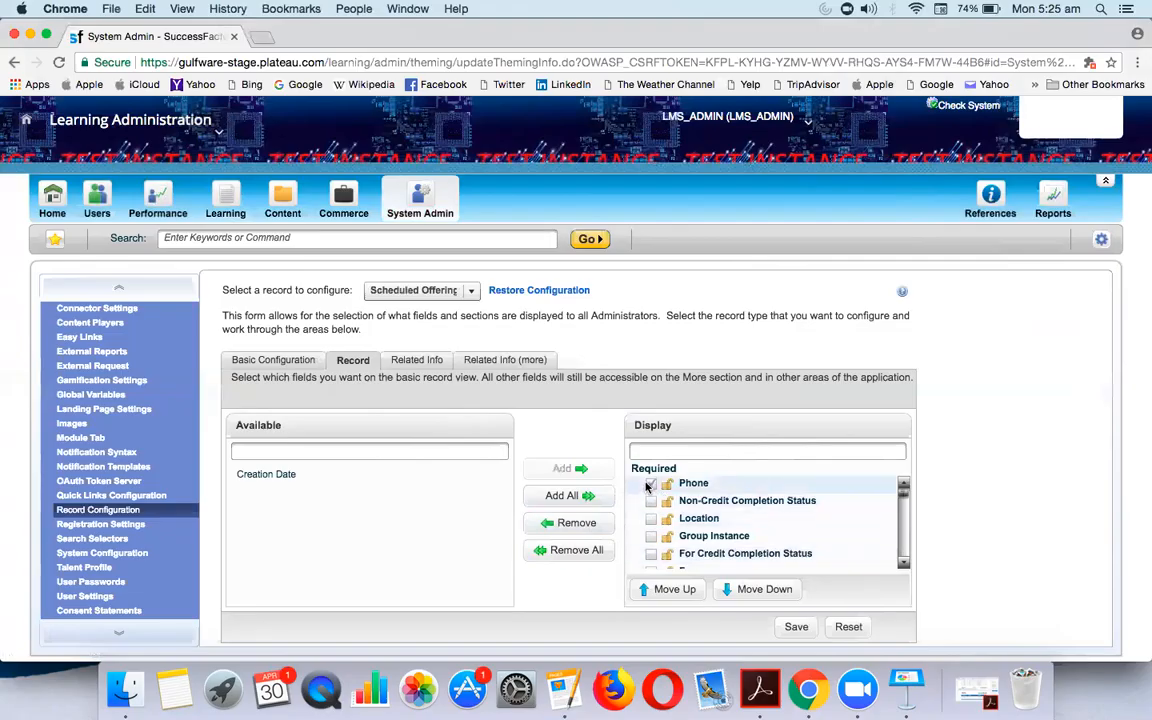
scroll(656, 510, down, 5)
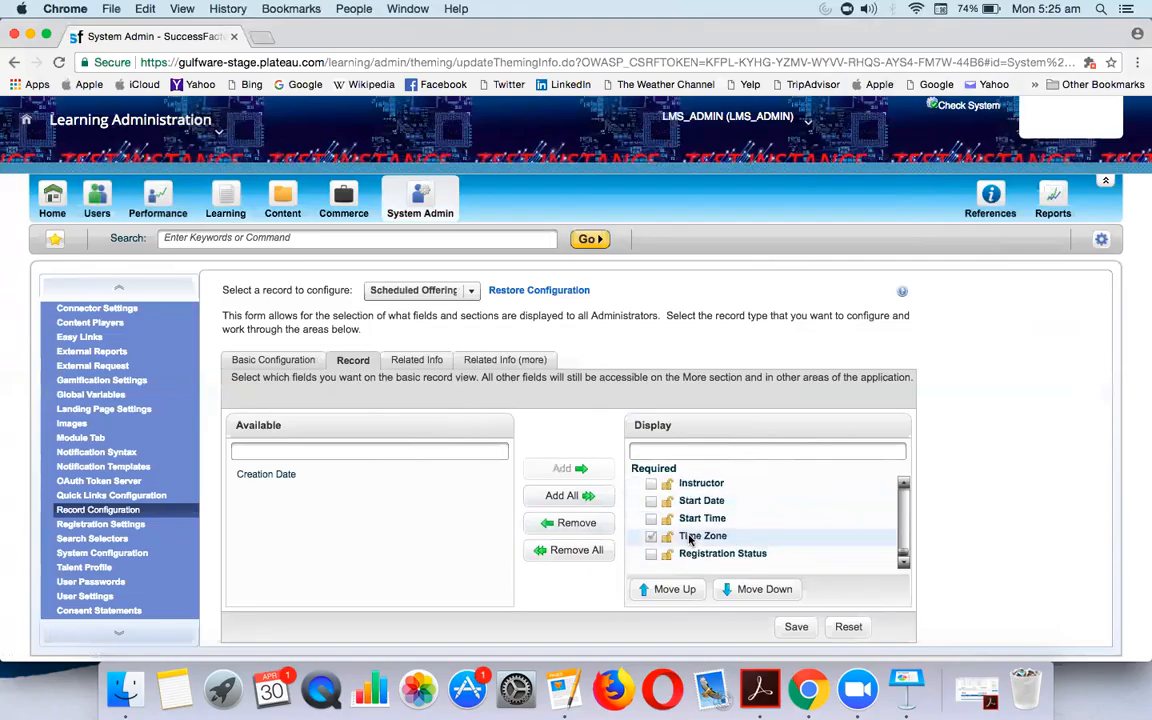
click(650, 538)
Step: Move the Start Time and Facility fields from Display to Available, and return both to Display
double_click(651, 520)
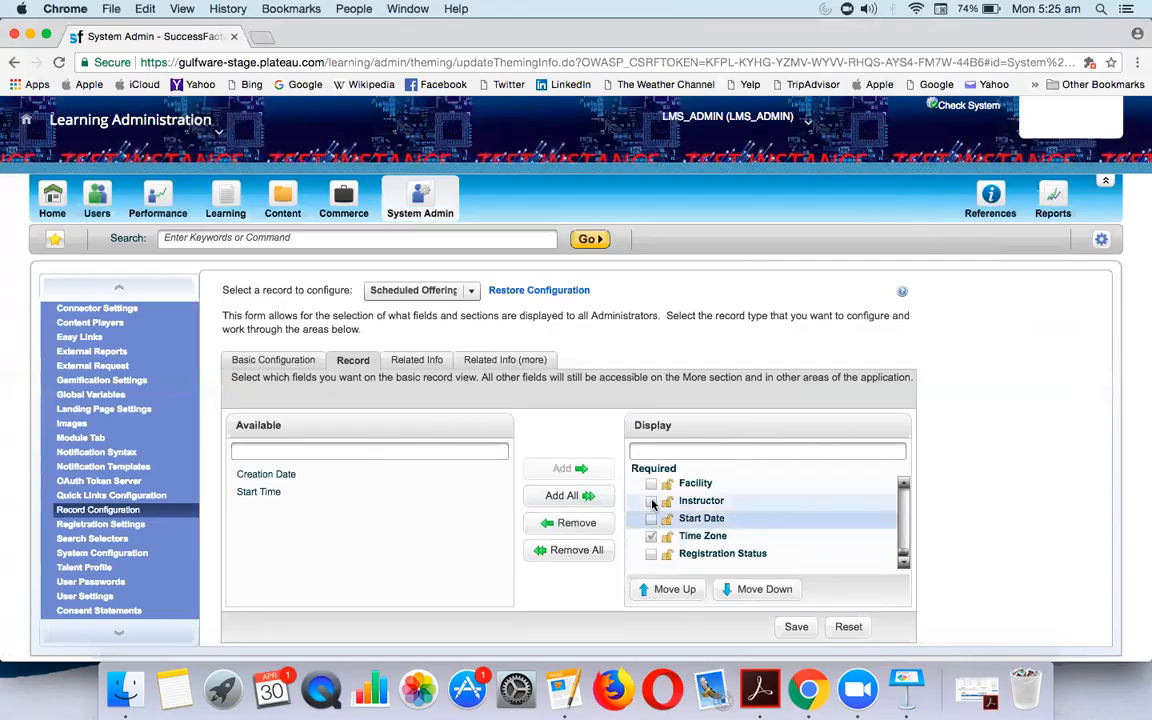
click(657, 483)
double_click(657, 483)
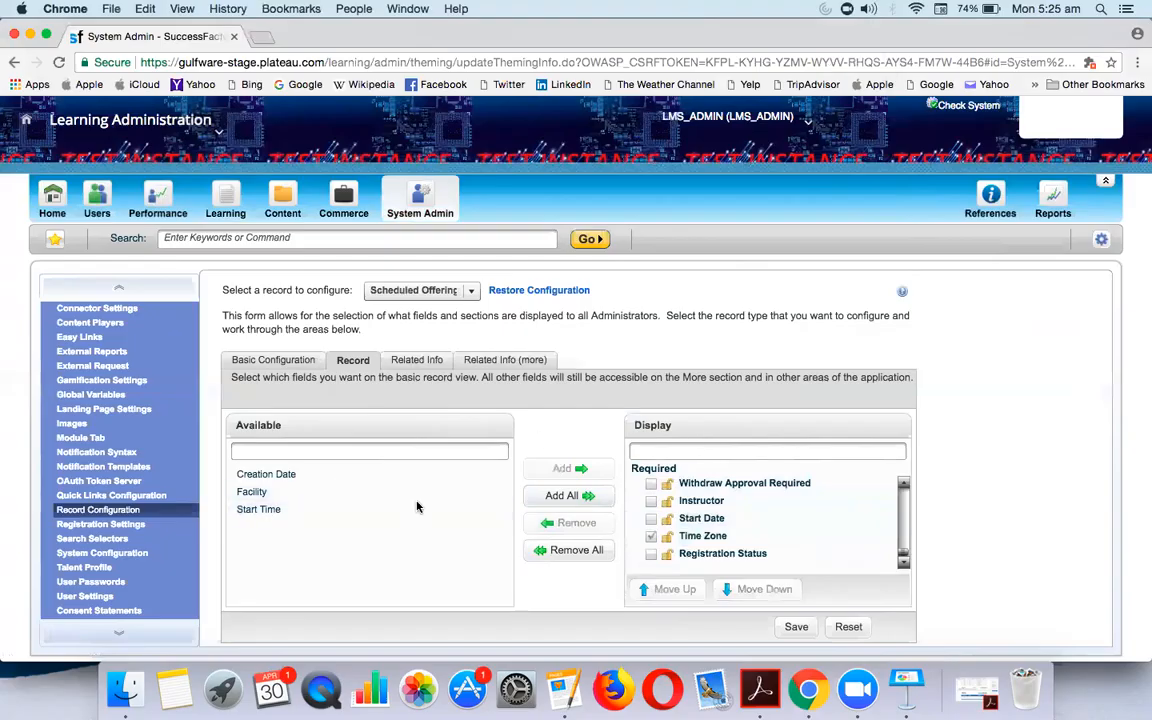
double_click(262, 510)
double_click(257, 496)
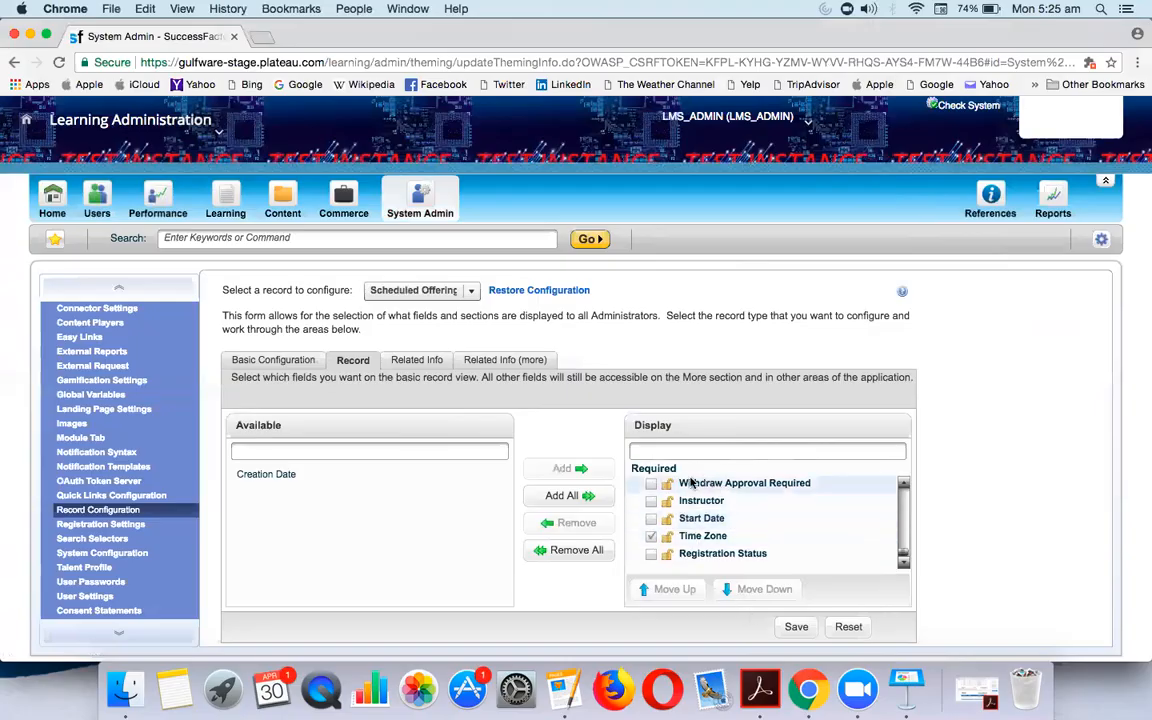
Step: Reopen Record Configuration without saving the Scheduled Offering field changes
click(465, 291)
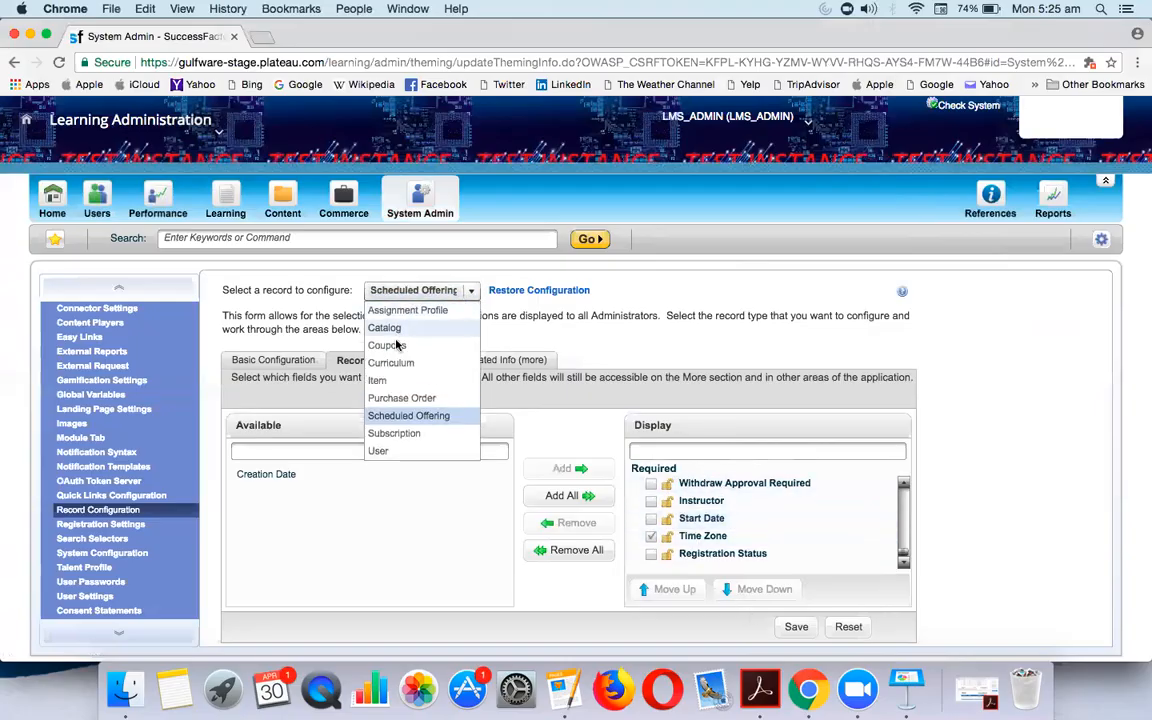
click(636, 315)
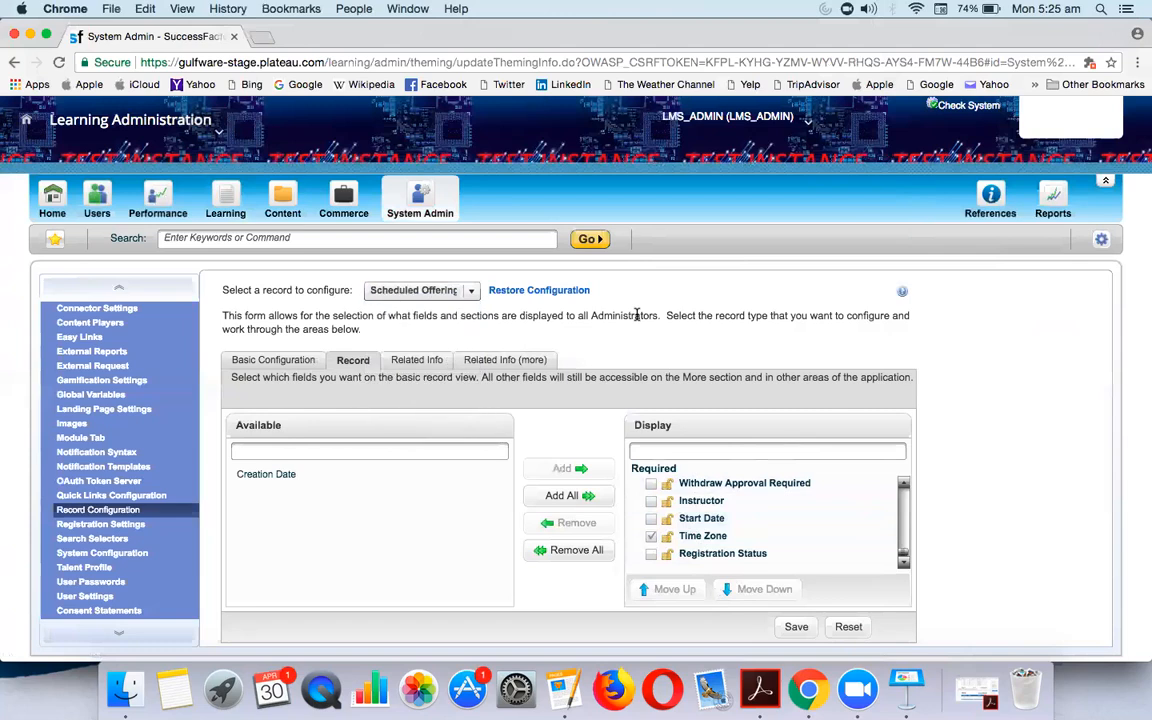
scroll(154, 344, up, 4)
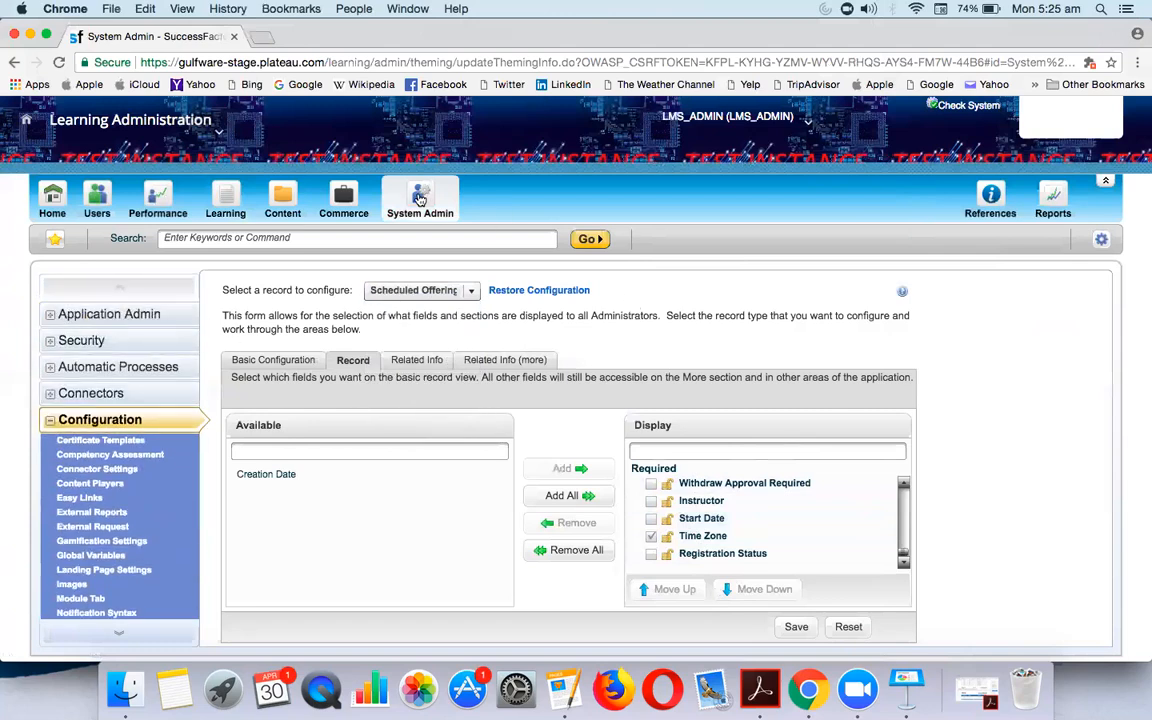
scroll(127, 455, down, 5)
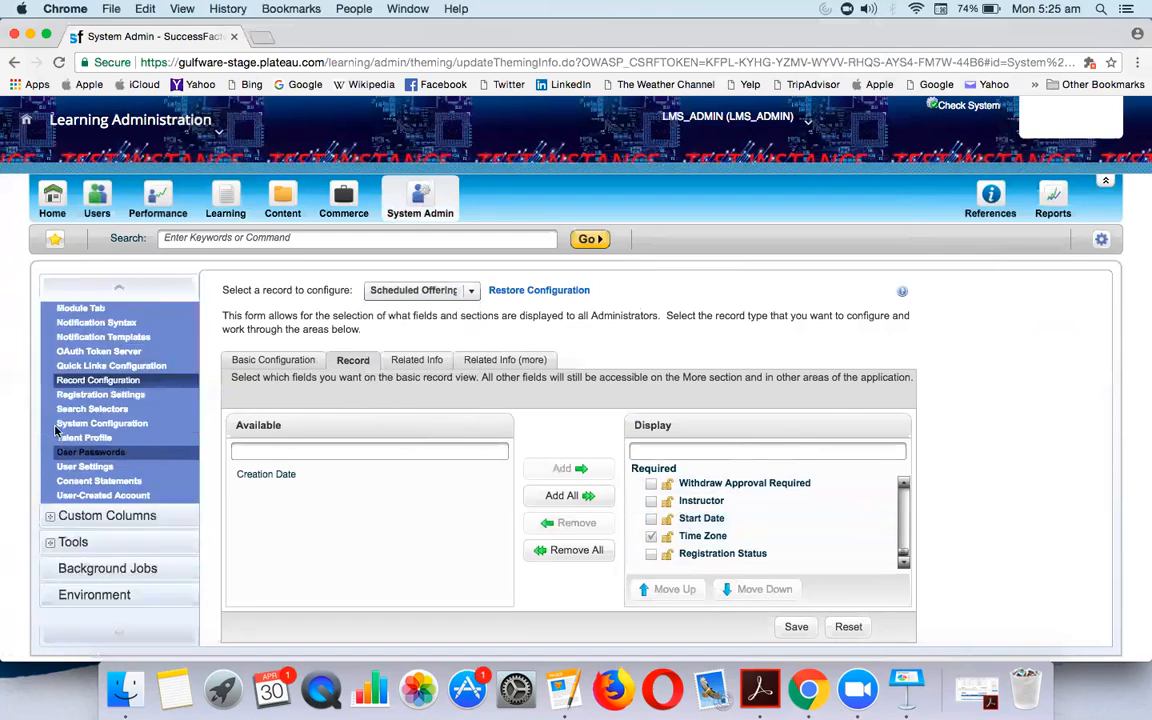
click(72, 380)
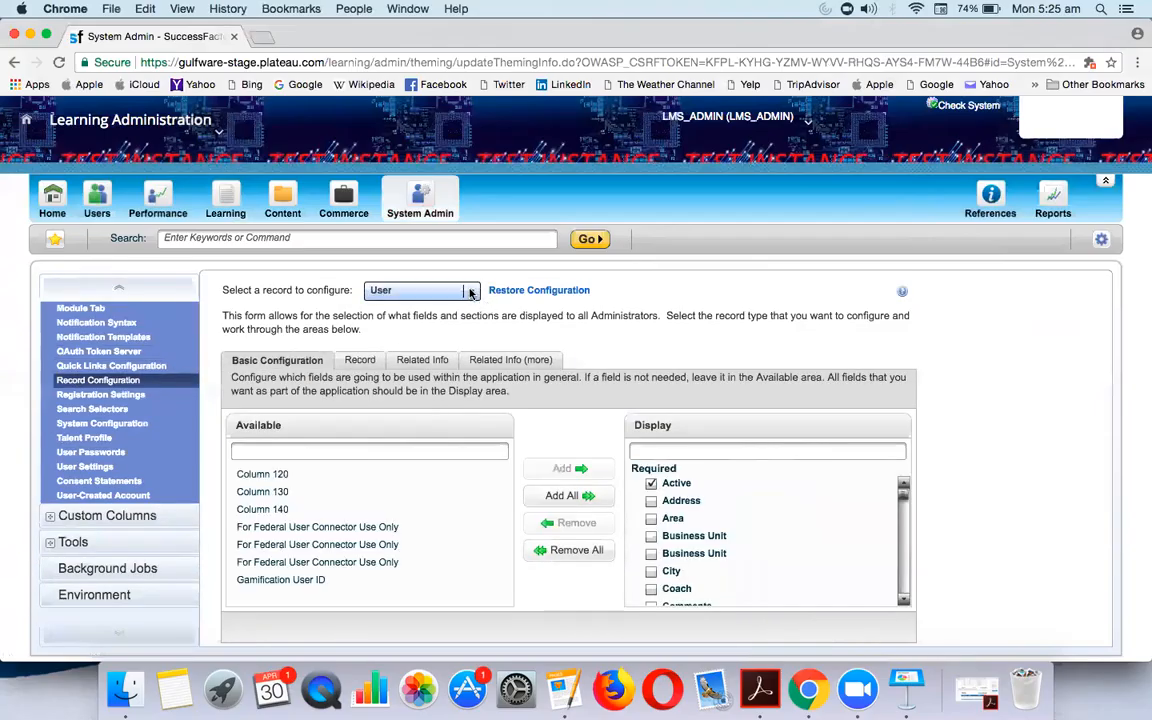
Step: Mark Max Registration as required in the Item record's Basic Configuration and save the change
click(470, 292)
click(381, 377)
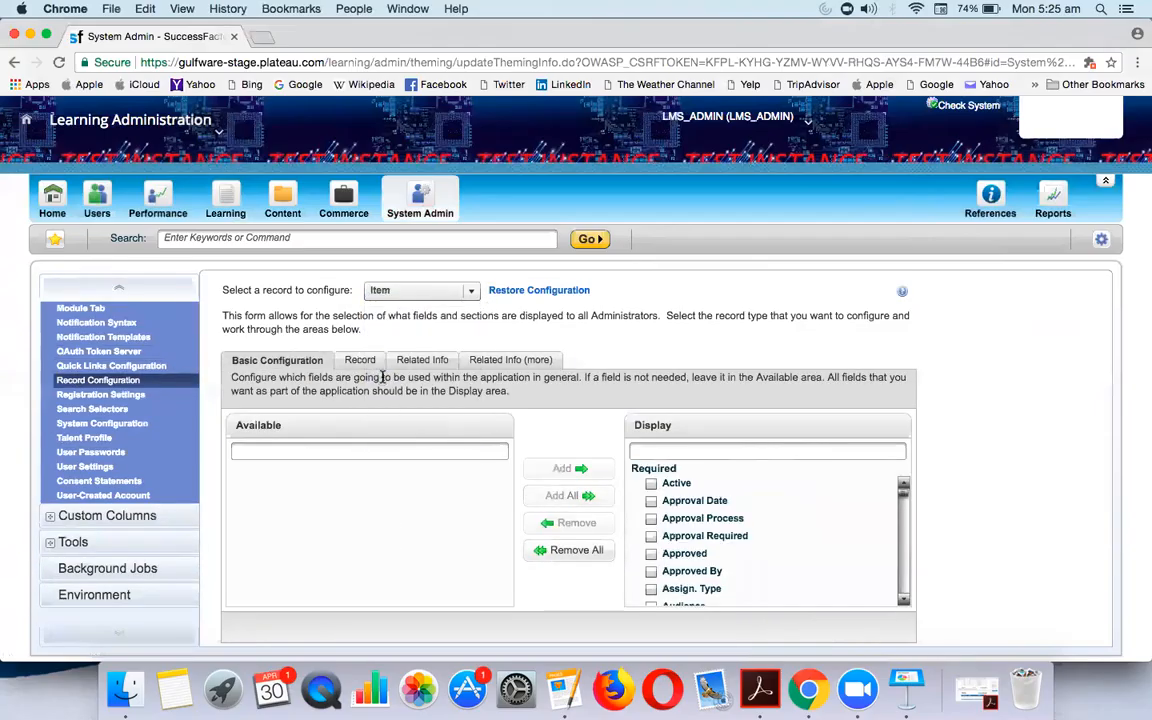
scroll(645, 515, down, 10)
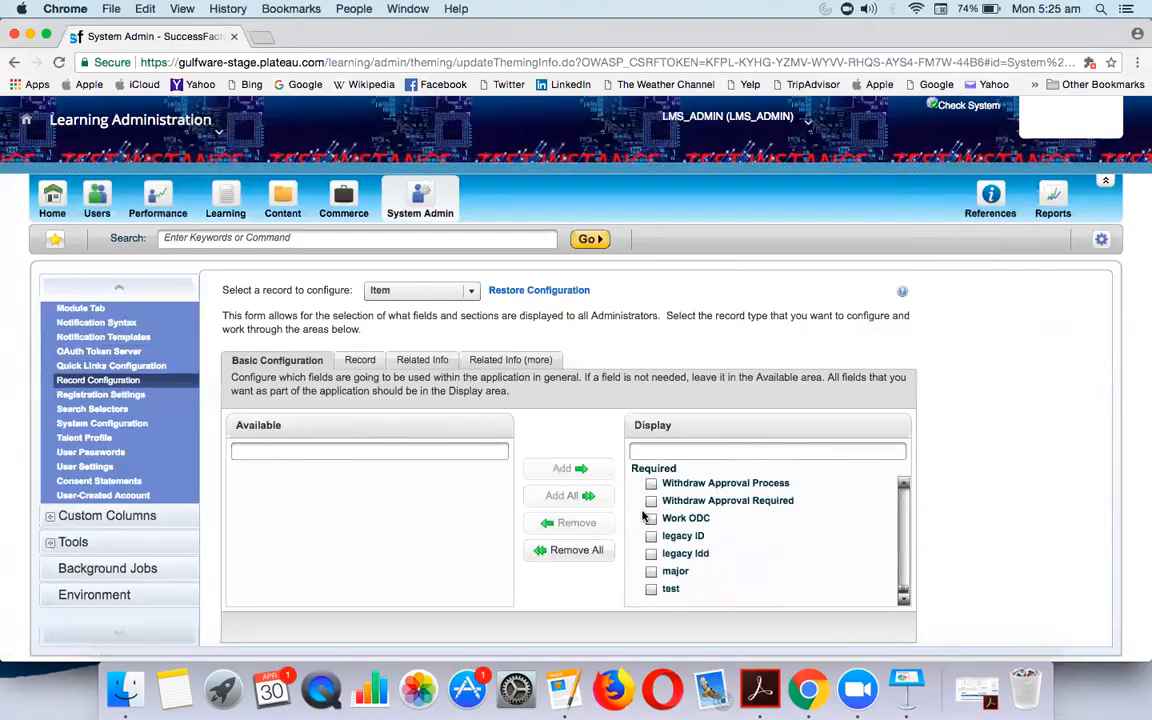
scroll(699, 553, up, 3)
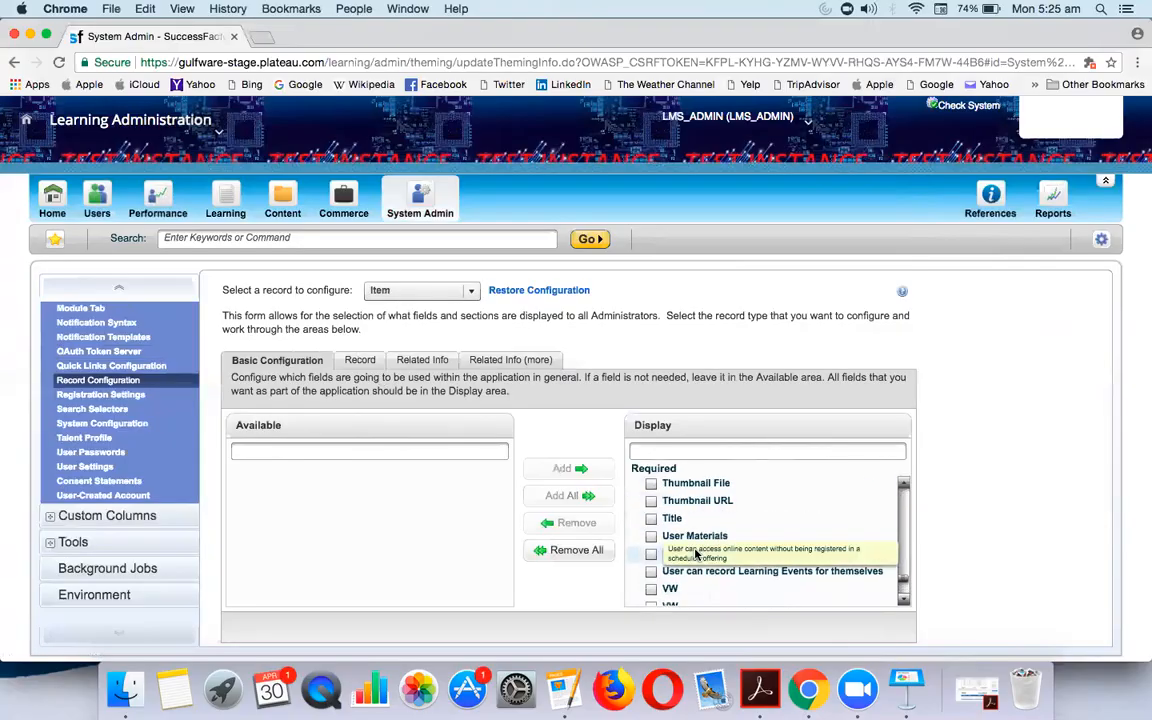
scroll(700, 530, up, 5)
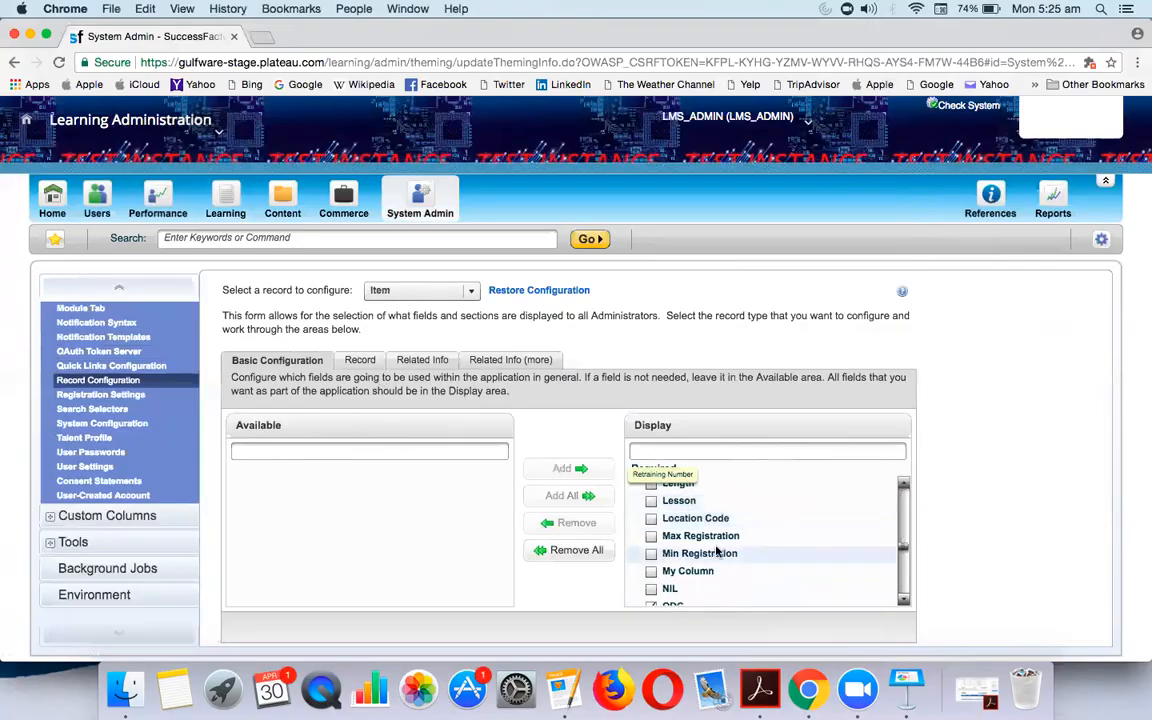
click(652, 537)
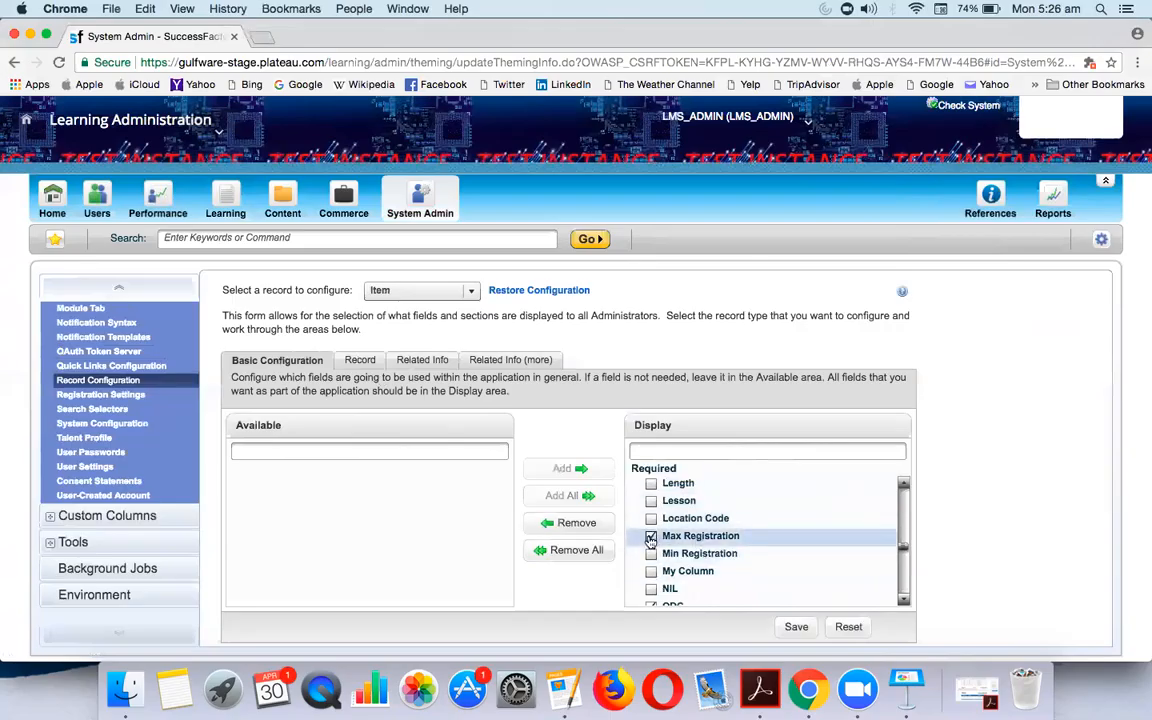
click(792, 627)
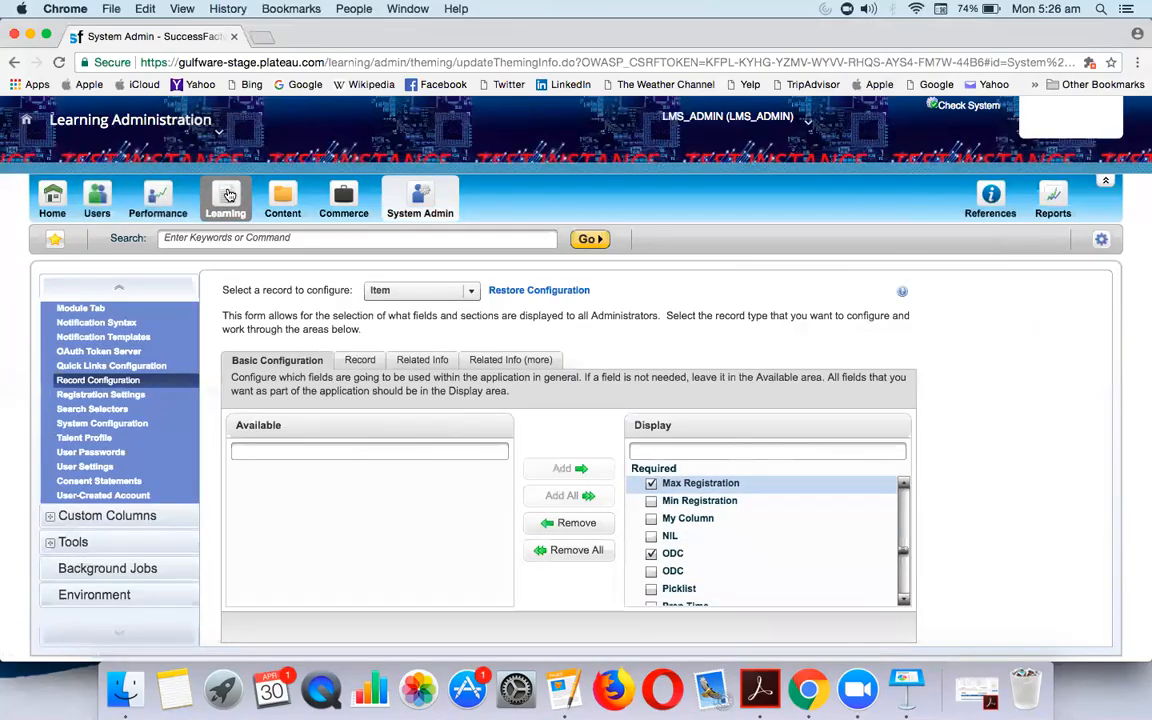
Step: Open the bookmarked SAP SF EC - CR Training item and display all of its additional settings
click(55, 238)
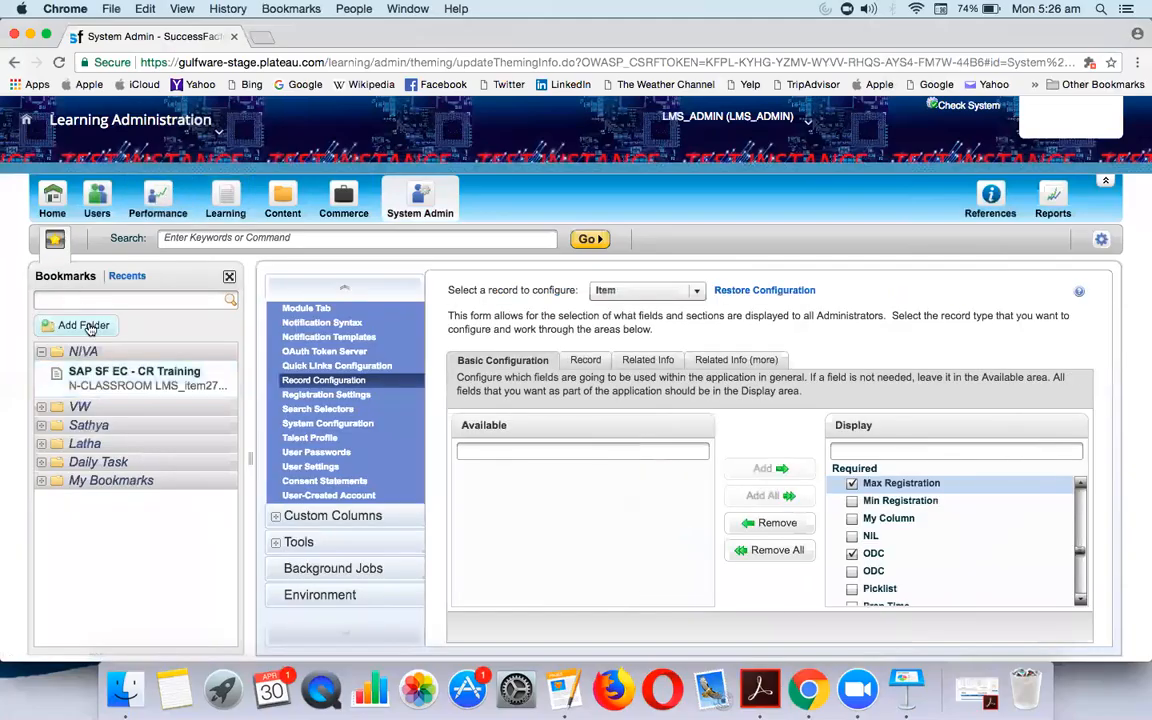
click(100, 374)
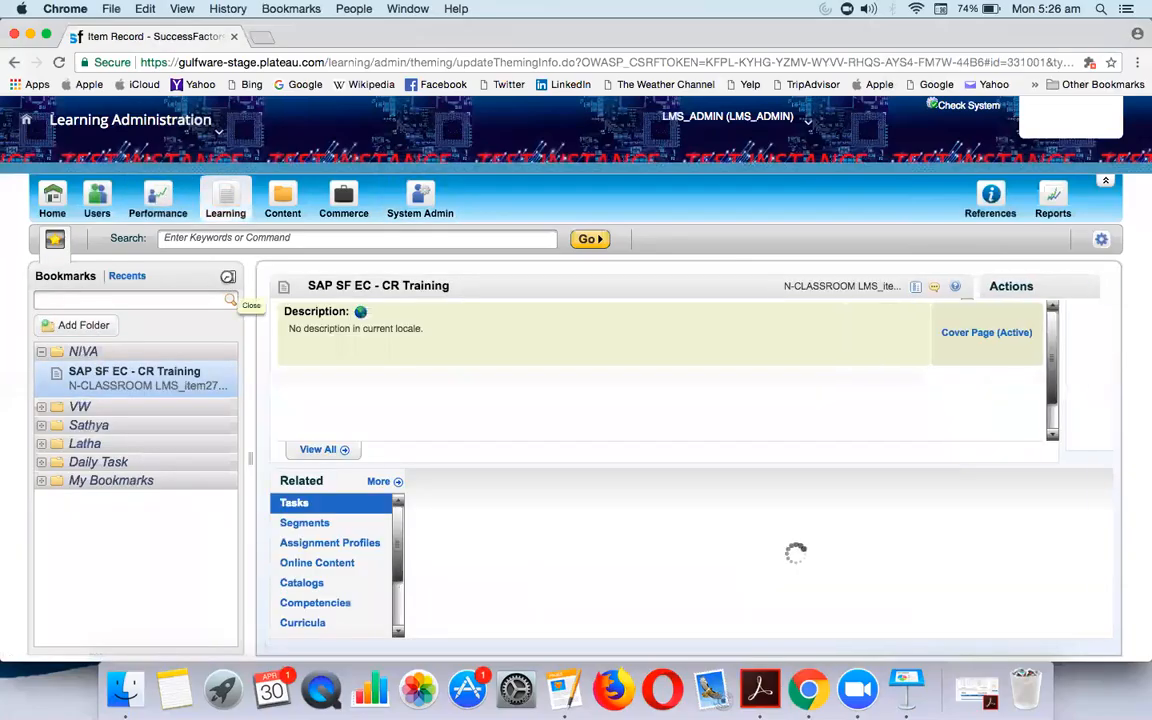
click(230, 300)
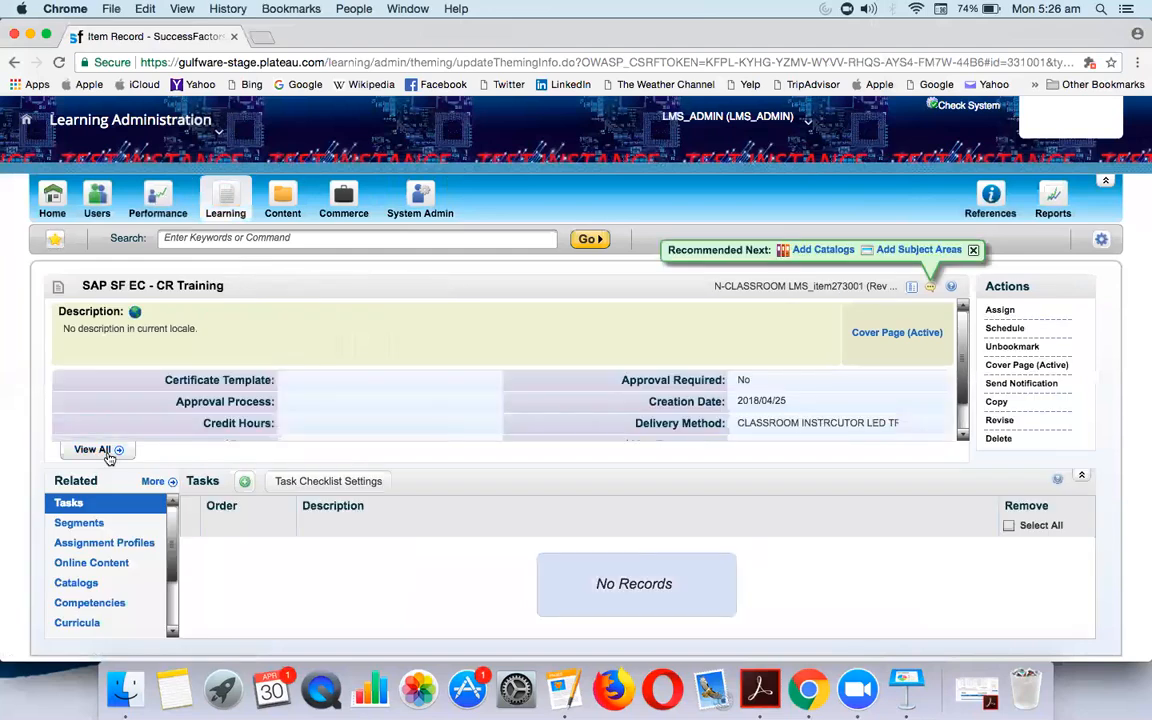
click(92, 450)
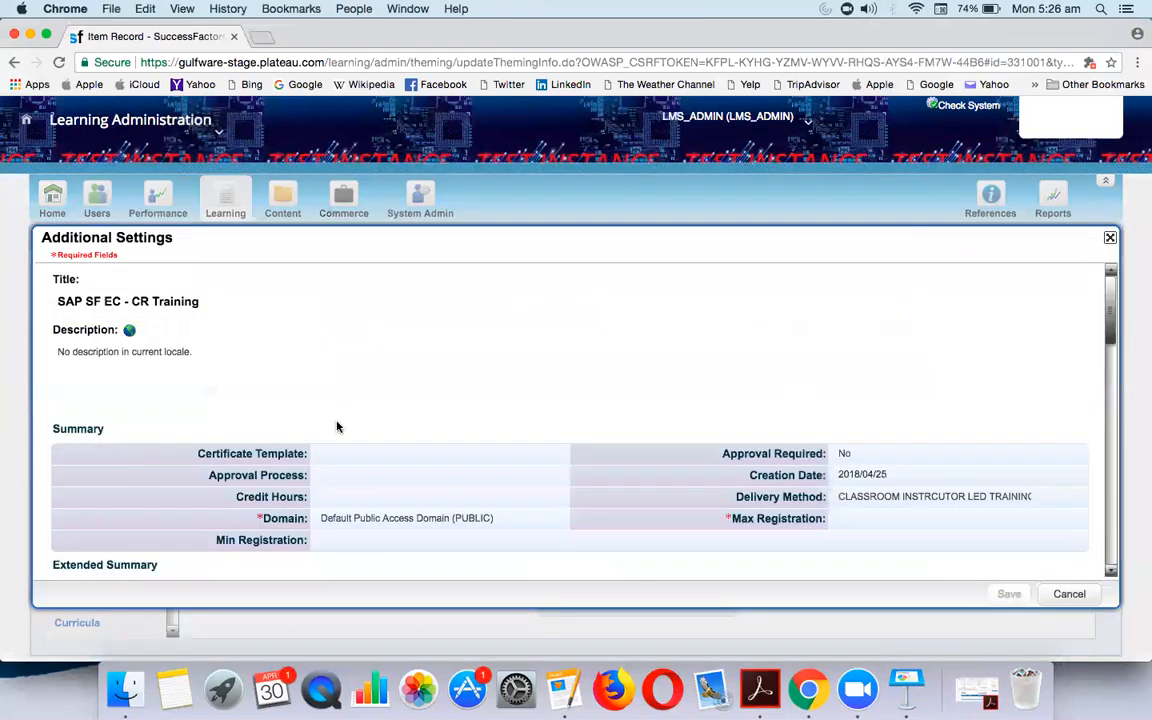
Step: Examine the item's summary, design and process control settings for required fields such as Max Registration, and close them
scroll(378, 424, down, 6)
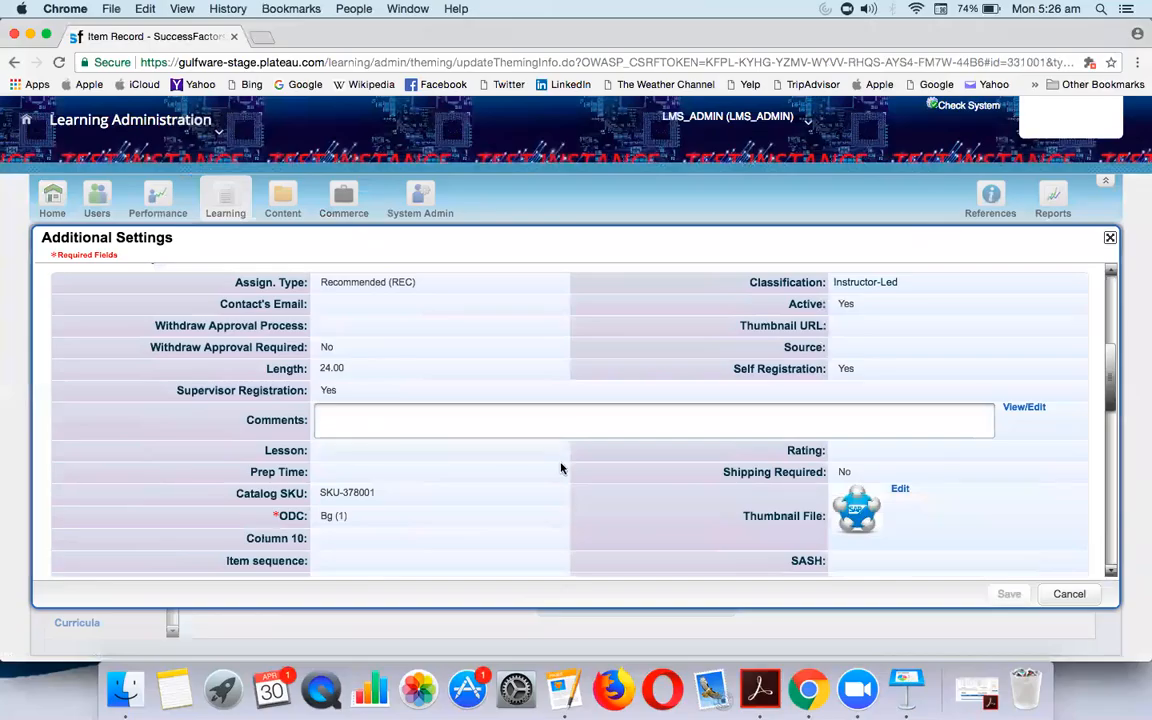
scroll(561, 461, down, 10)
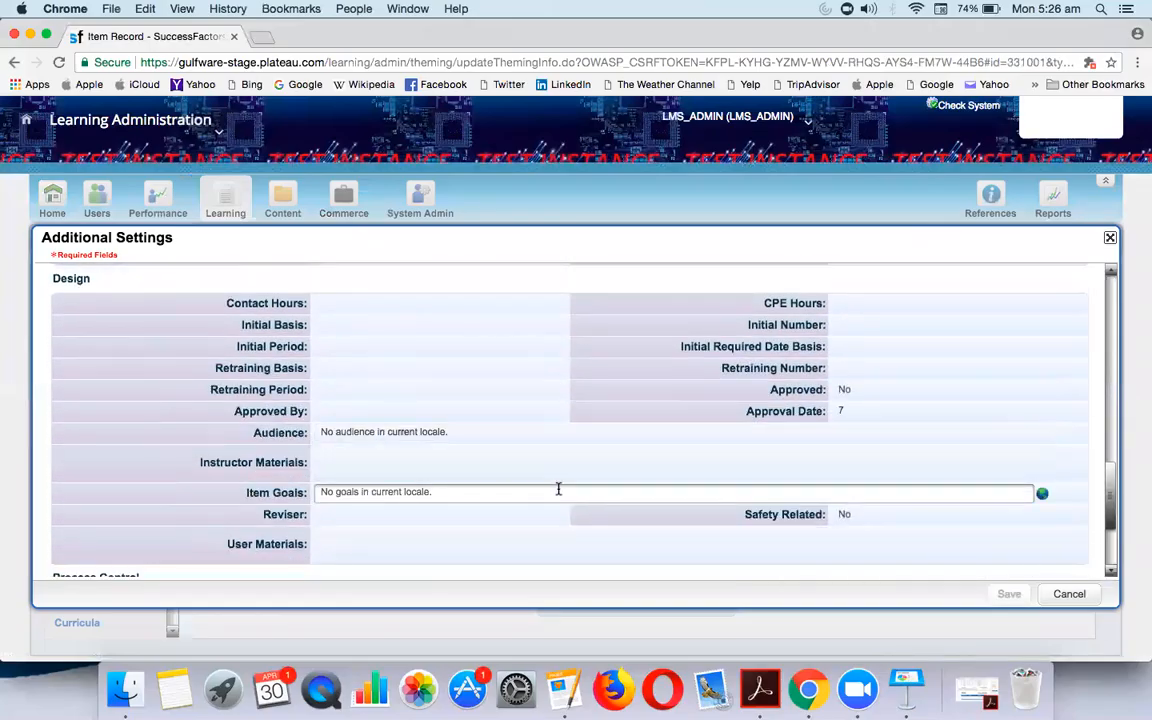
scroll(558, 489, down, 4)
scroll(622, 423, up, 1)
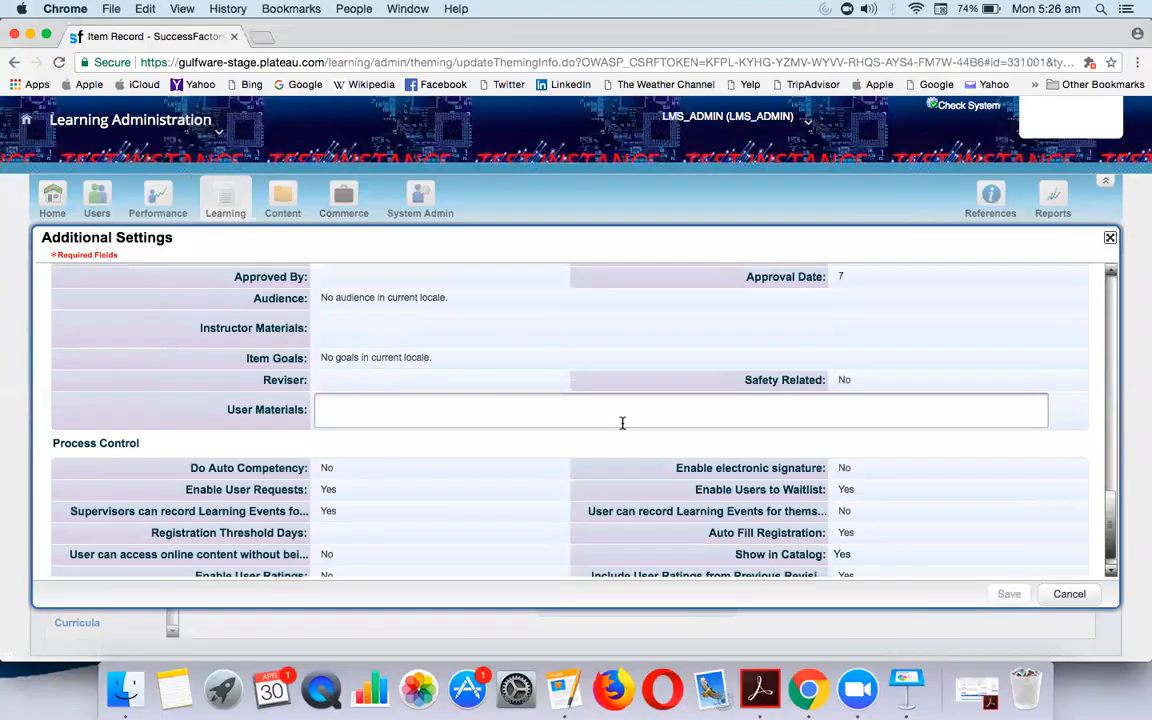
click(1110, 272)
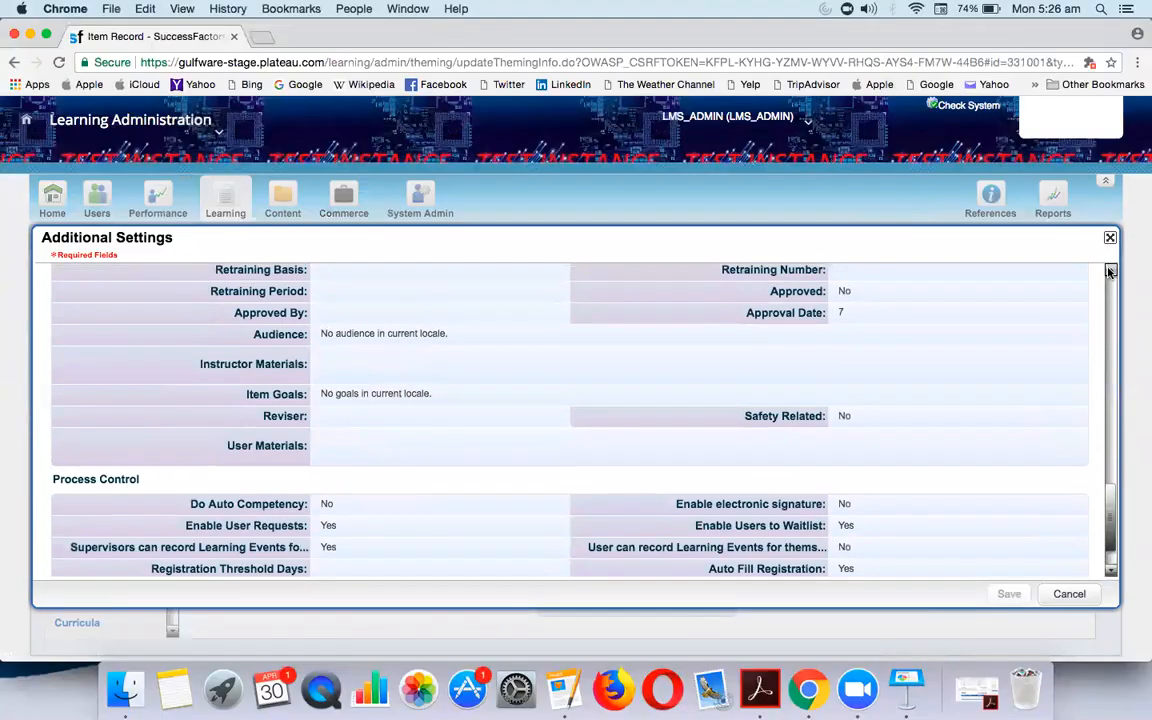
click(1110, 272)
click(1110, 272)
click(1110, 272)
click(1110, 272)
click(1110, 272)
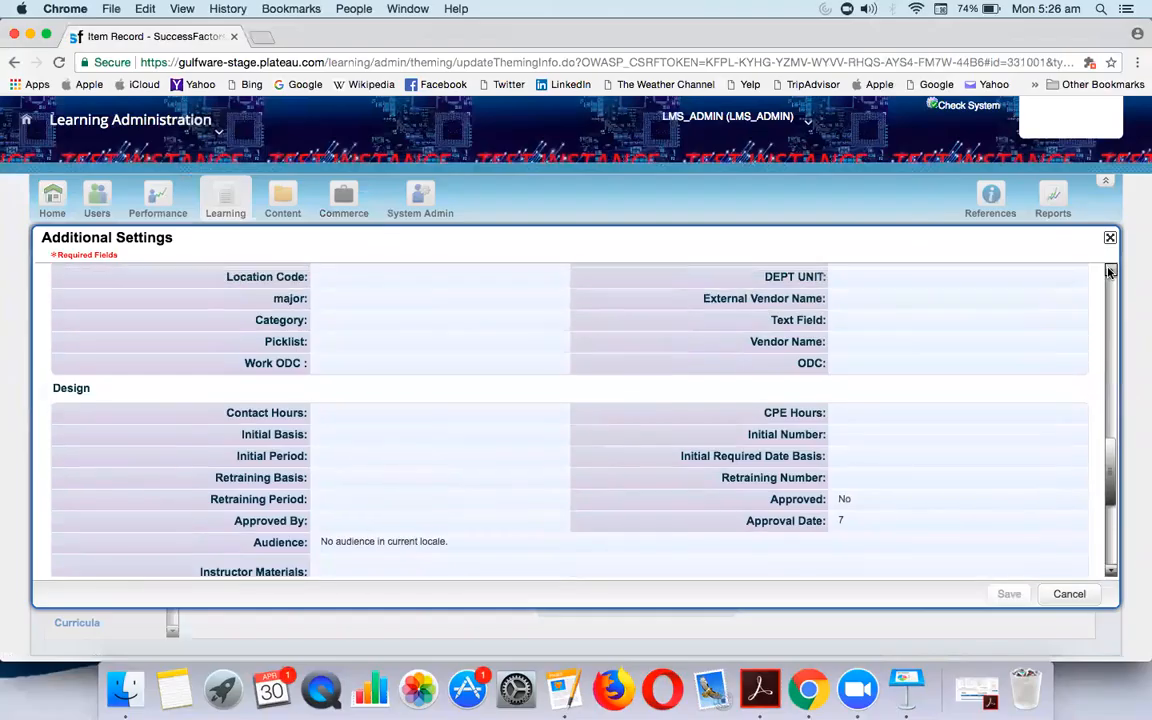
drag(1110, 440, 1115, 348)
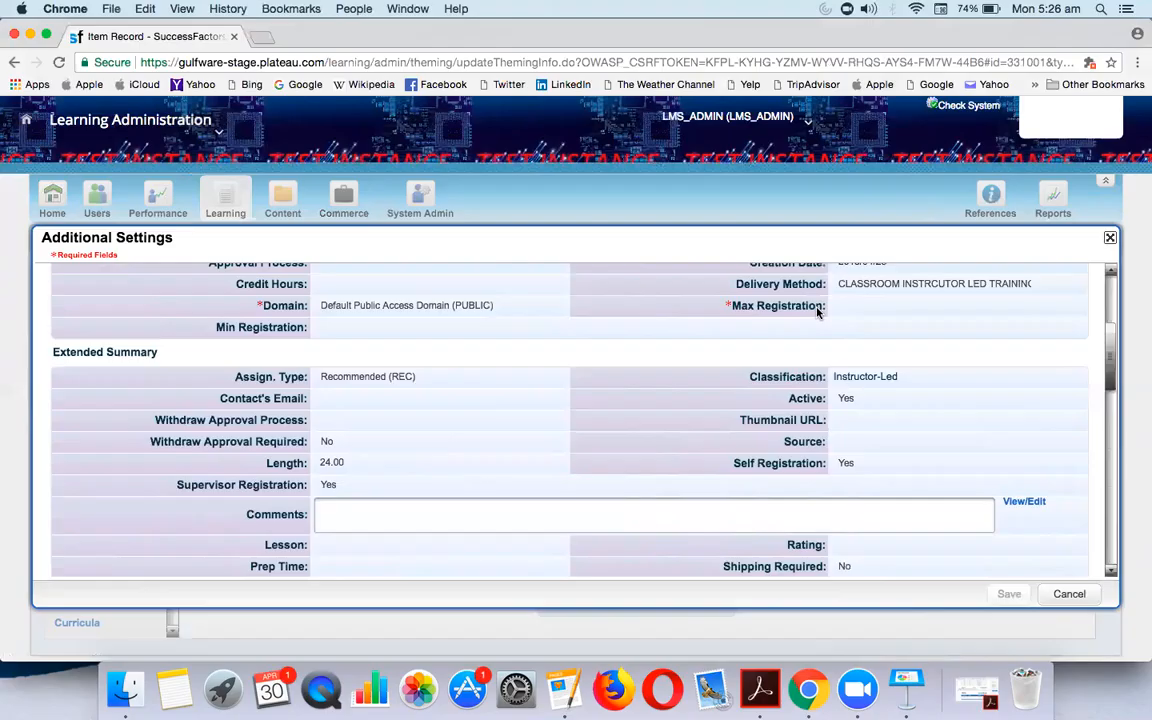
click(1110, 238)
Step: Return to Record Configuration in System Admin and load the Item record
click(420, 200)
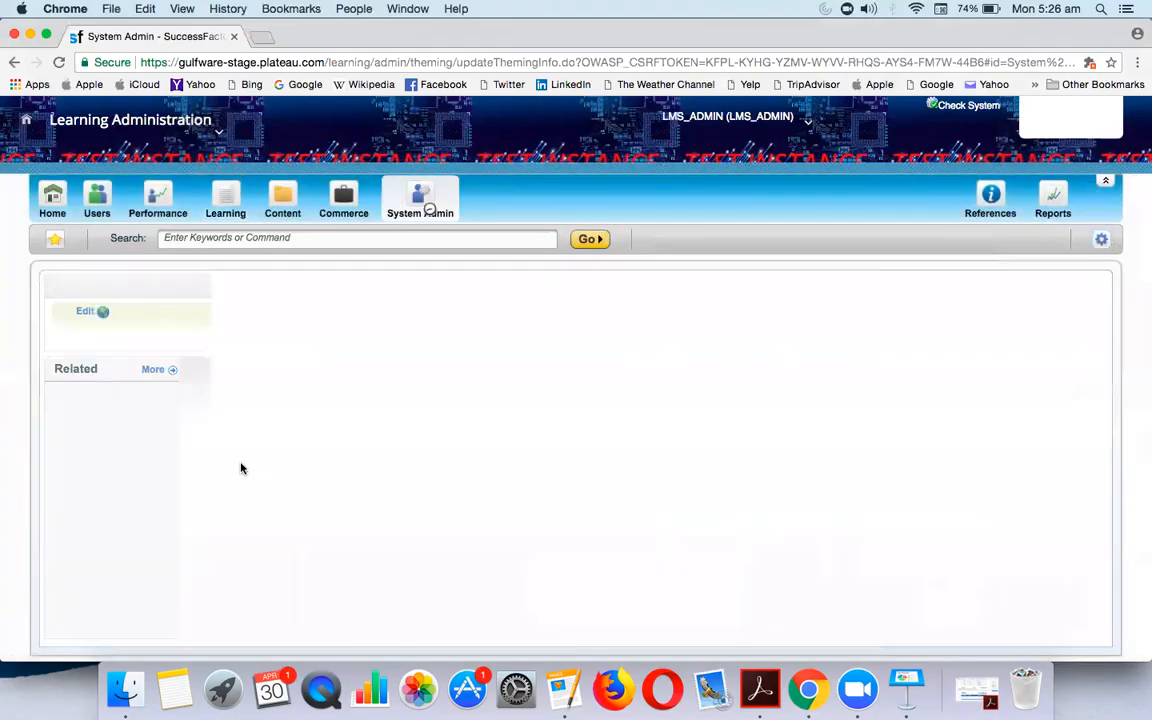
click(85, 489)
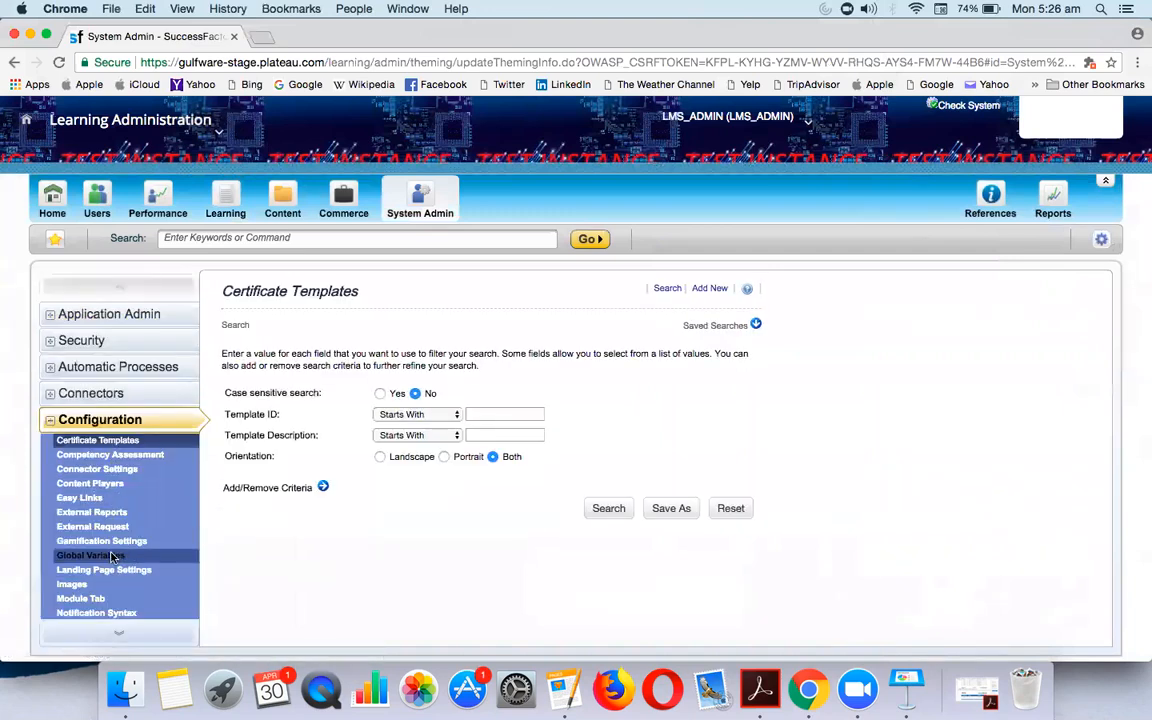
scroll(112, 520, down, 5)
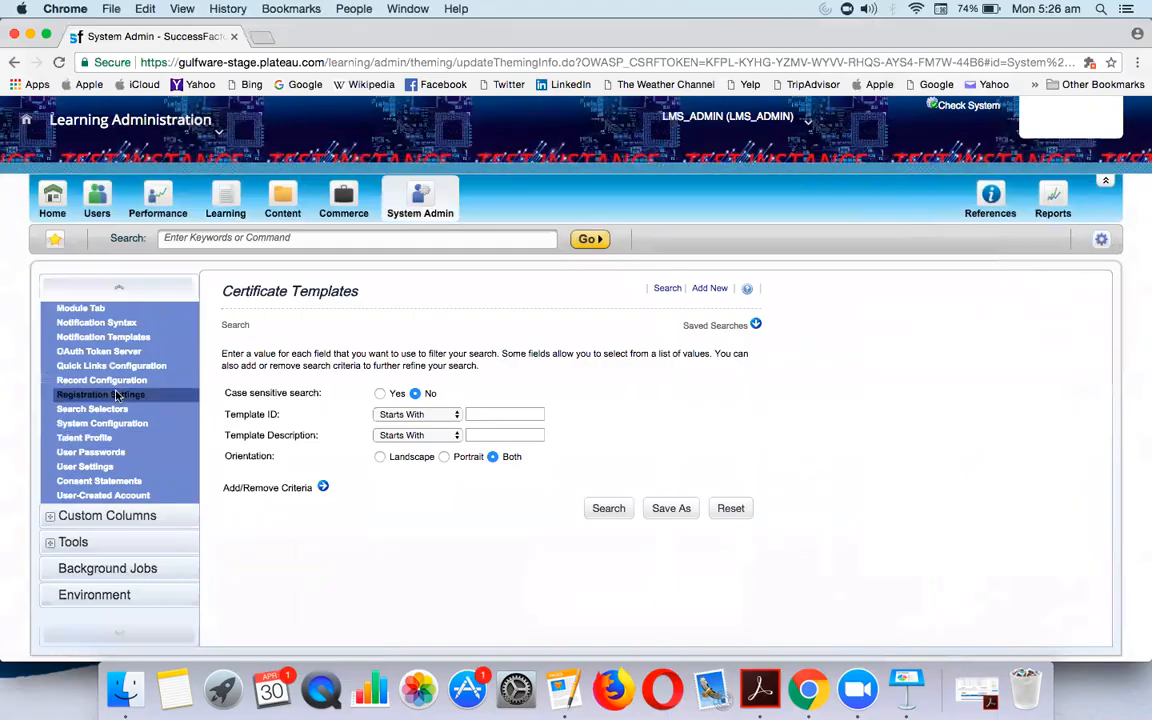
click(115, 423)
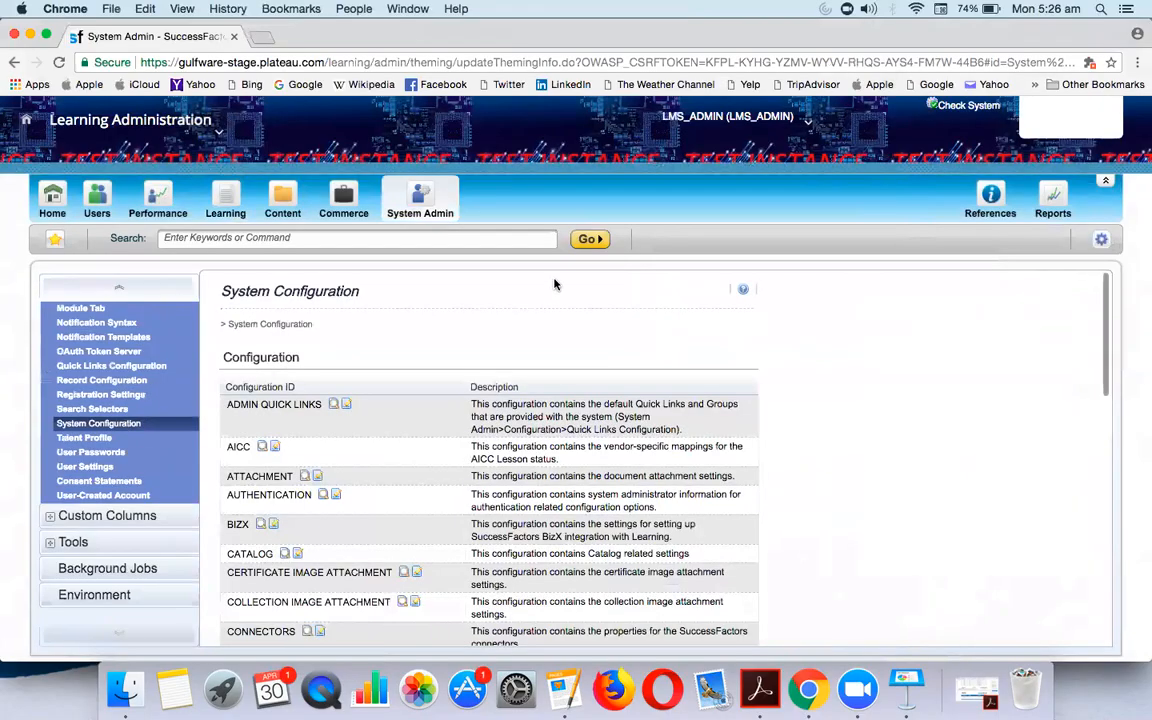
click(99, 381)
click(463, 292)
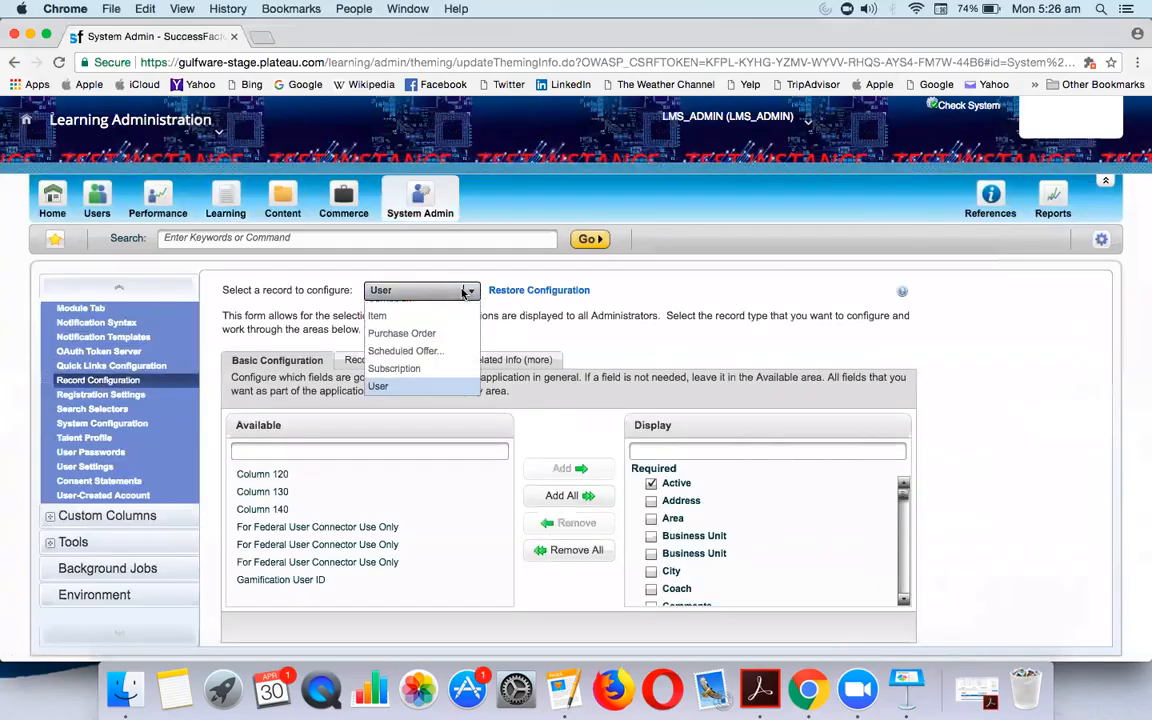
click(377, 380)
Step: Remove the Required setting from Max Registration in the Item record's Basic Configuration and save the change
scroll(700, 530, down, 15)
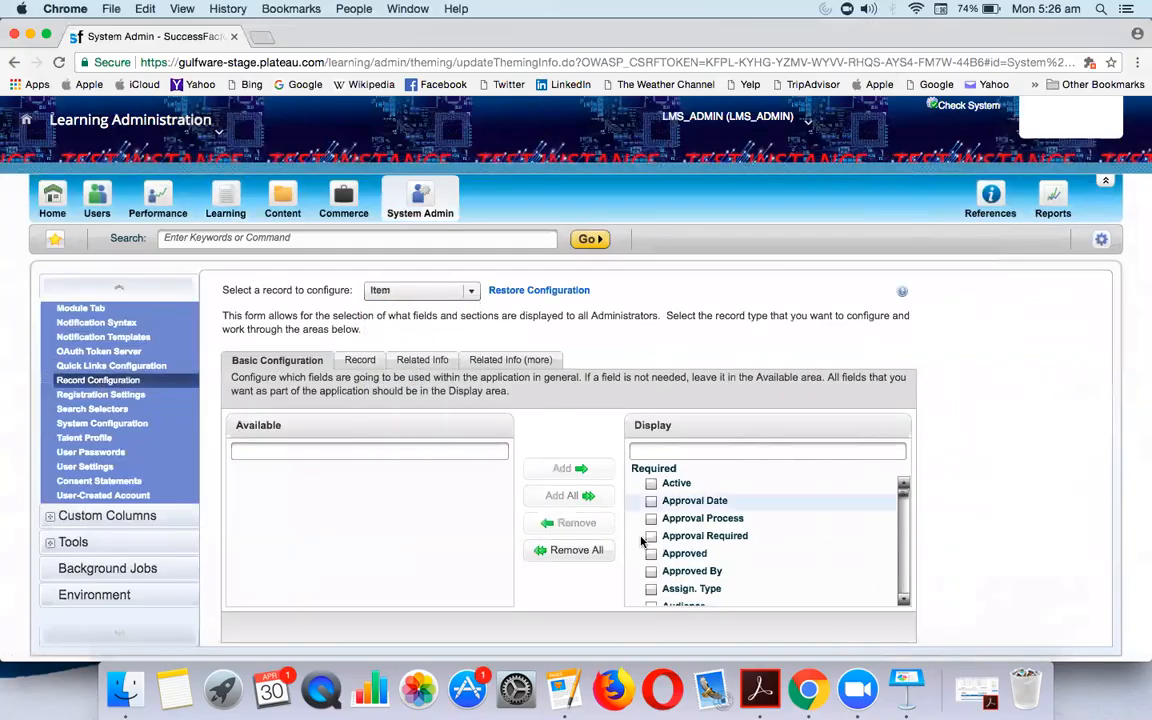
scroll(665, 555, up, 10)
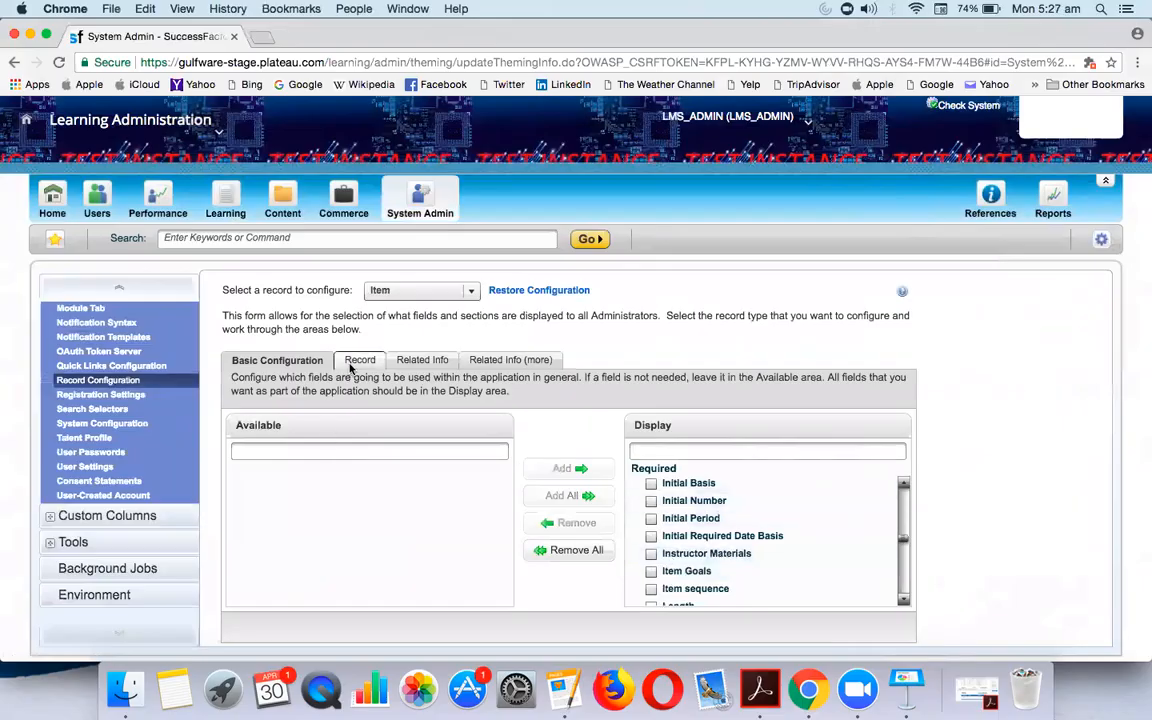
scroll(694, 545, down, 3)
click(651, 518)
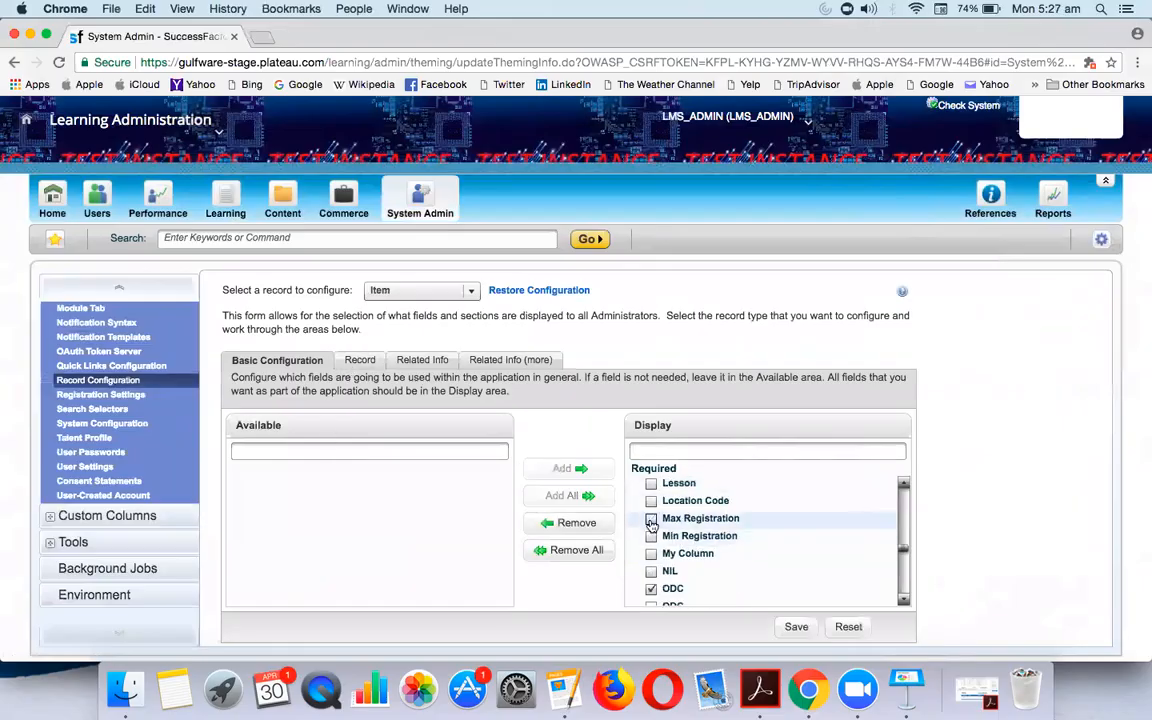
scroll(700, 515, down, 1)
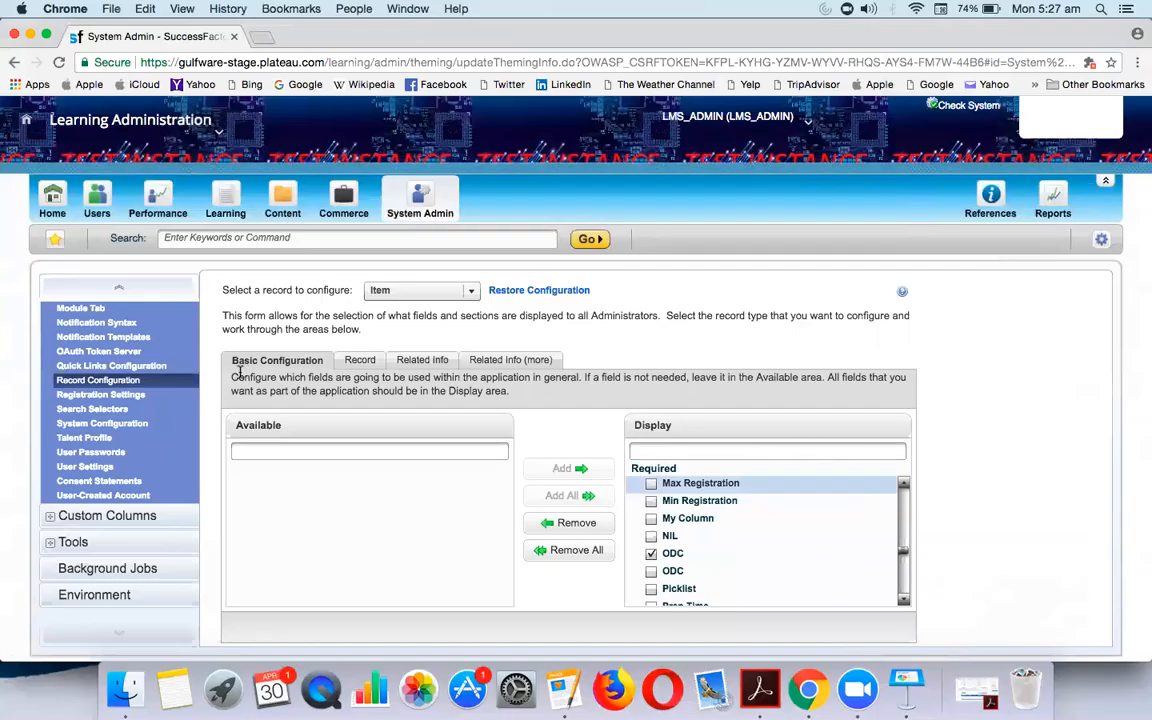
Step: Open the Auto generated IDs settings and examine the Item row's ID prefix, site prefix and ordering options
scroll(146, 353, up, 5)
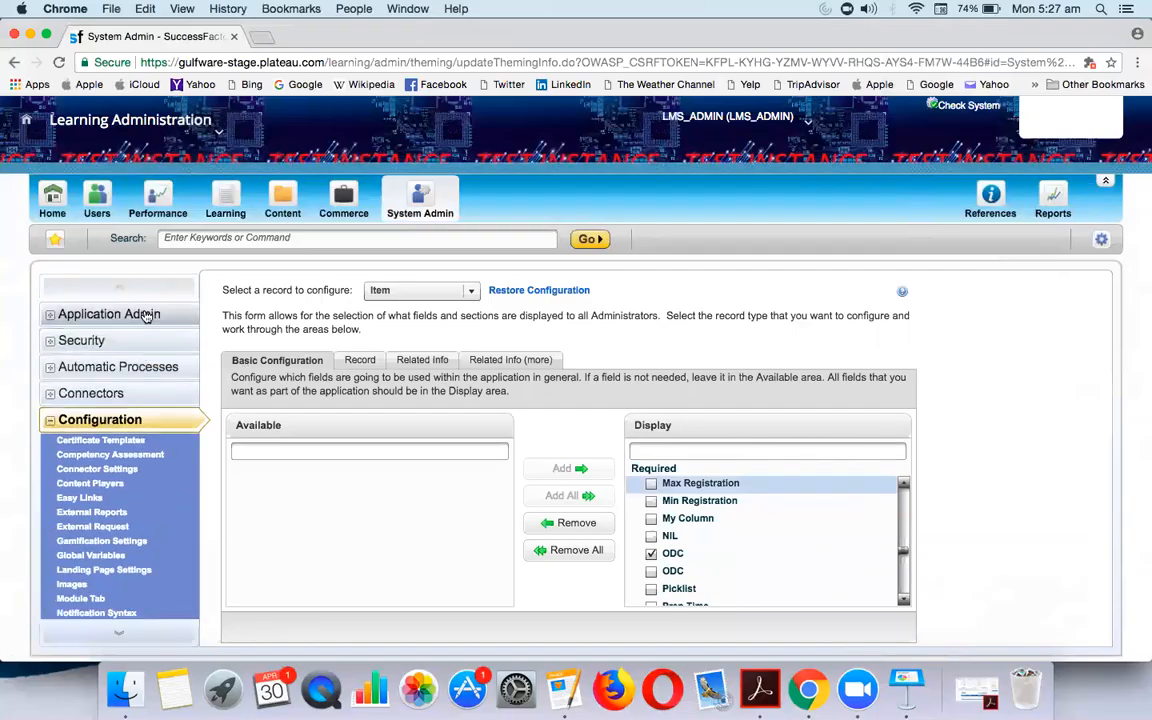
click(115, 315)
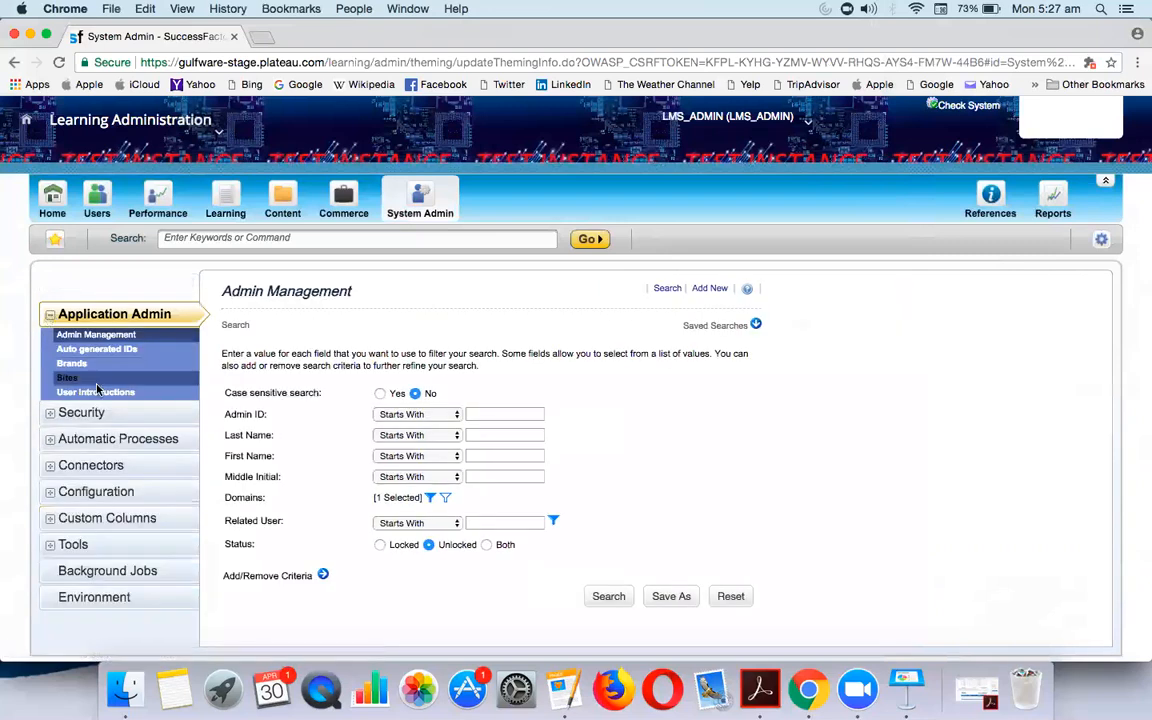
click(96, 350)
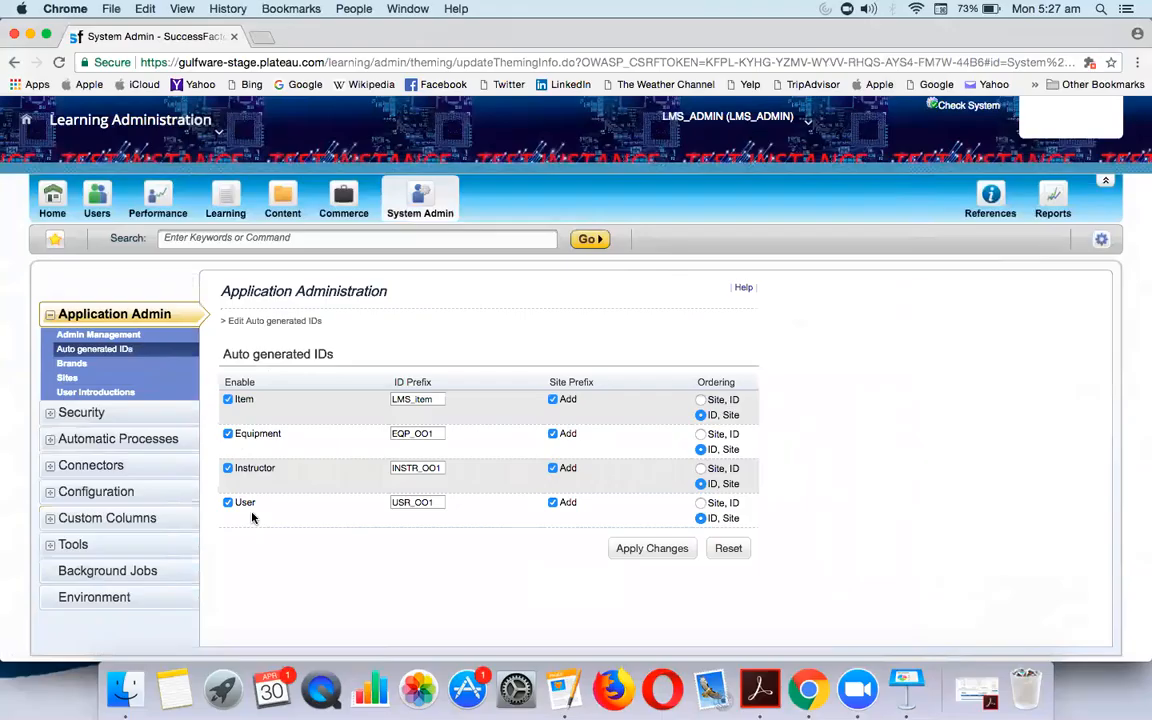
double_click(422, 399)
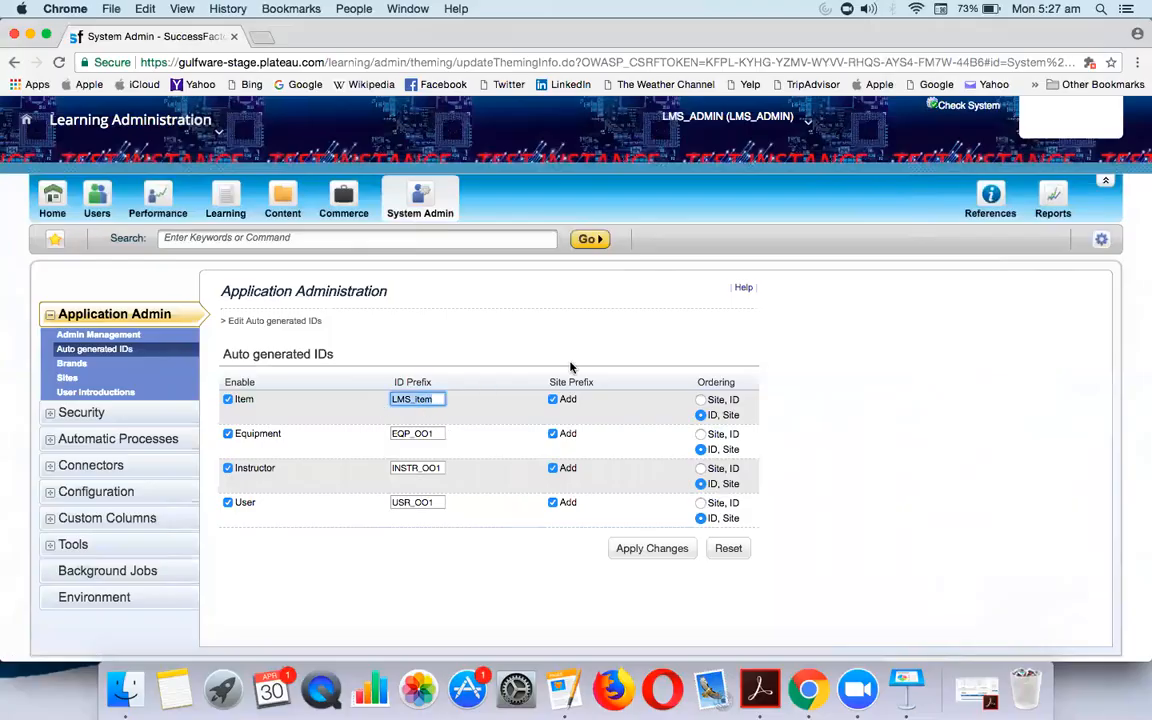
click(715, 401)
click(711, 412)
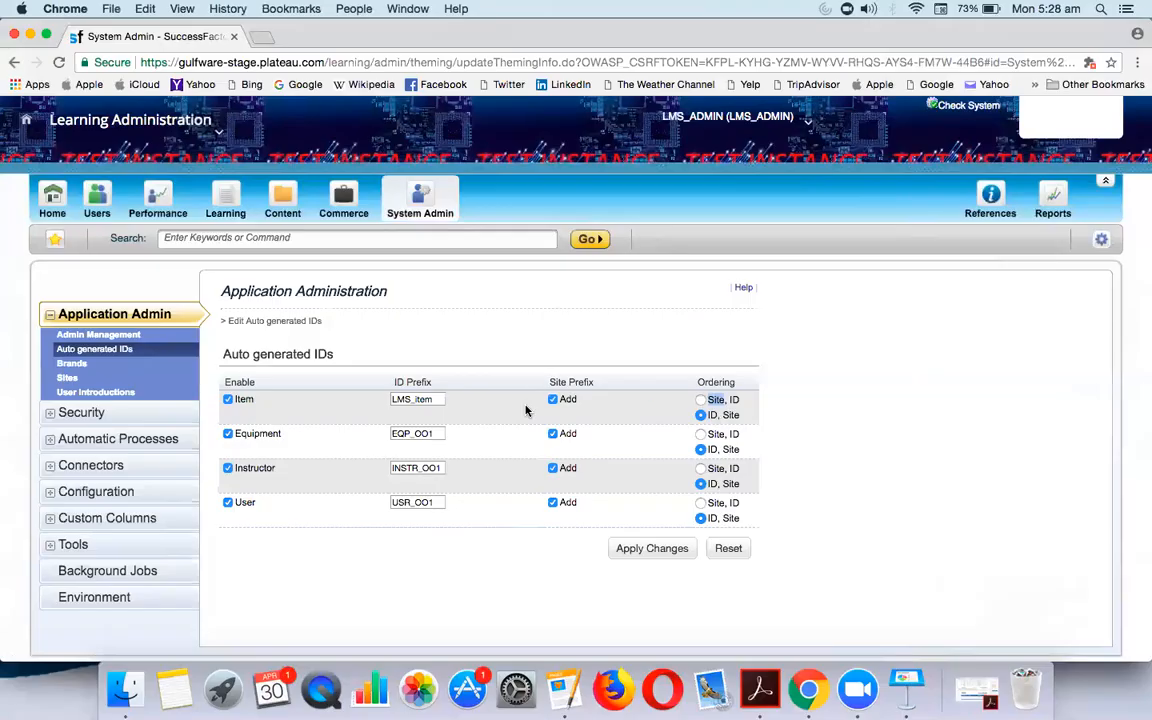
double_click(711, 400)
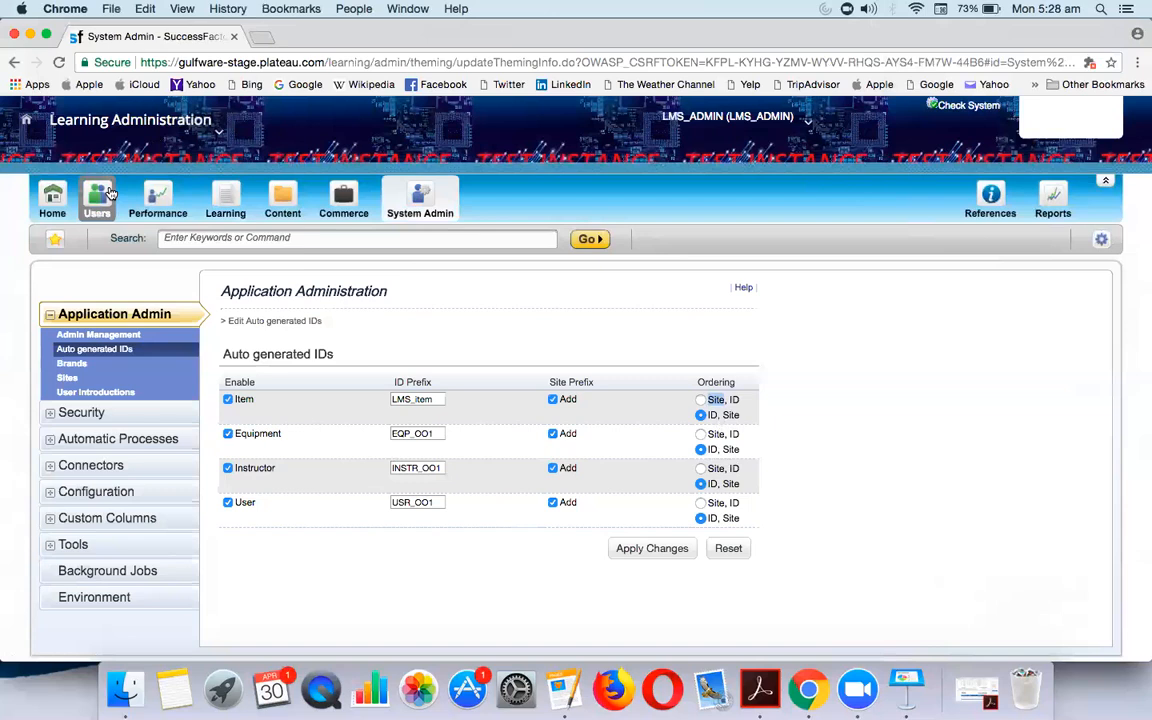
Step: Try to expand the Configuration section, and go back and reload the Learning administration page
click(52, 492)
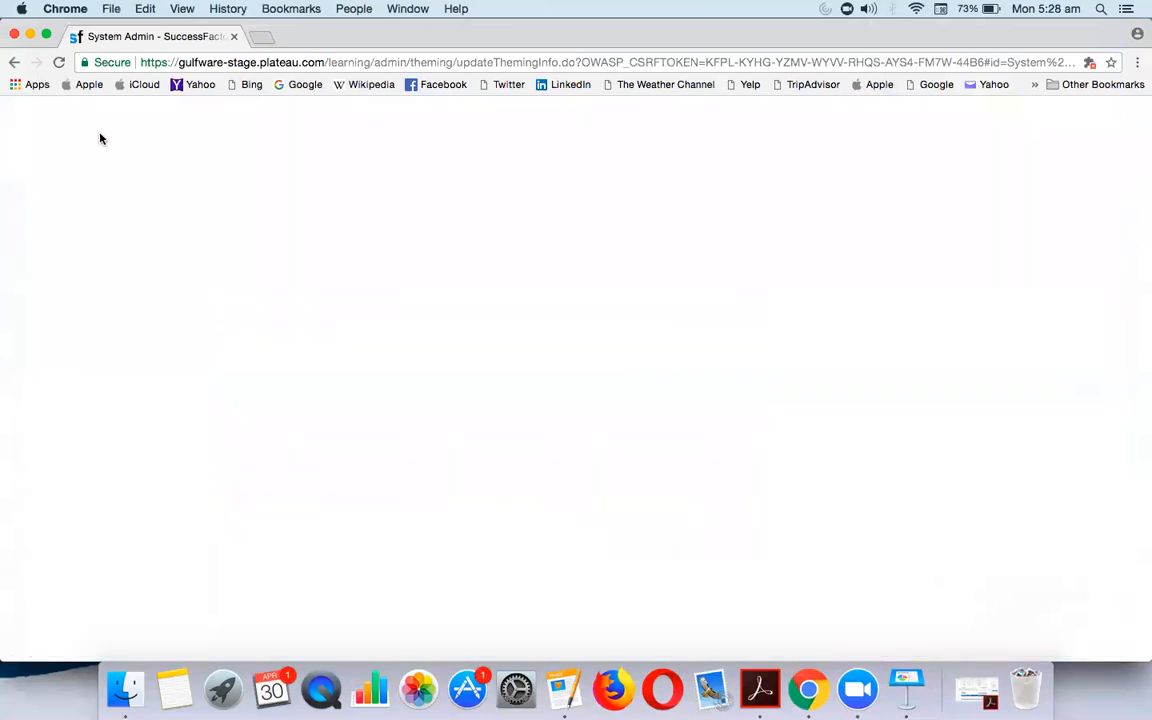
click(15, 63)
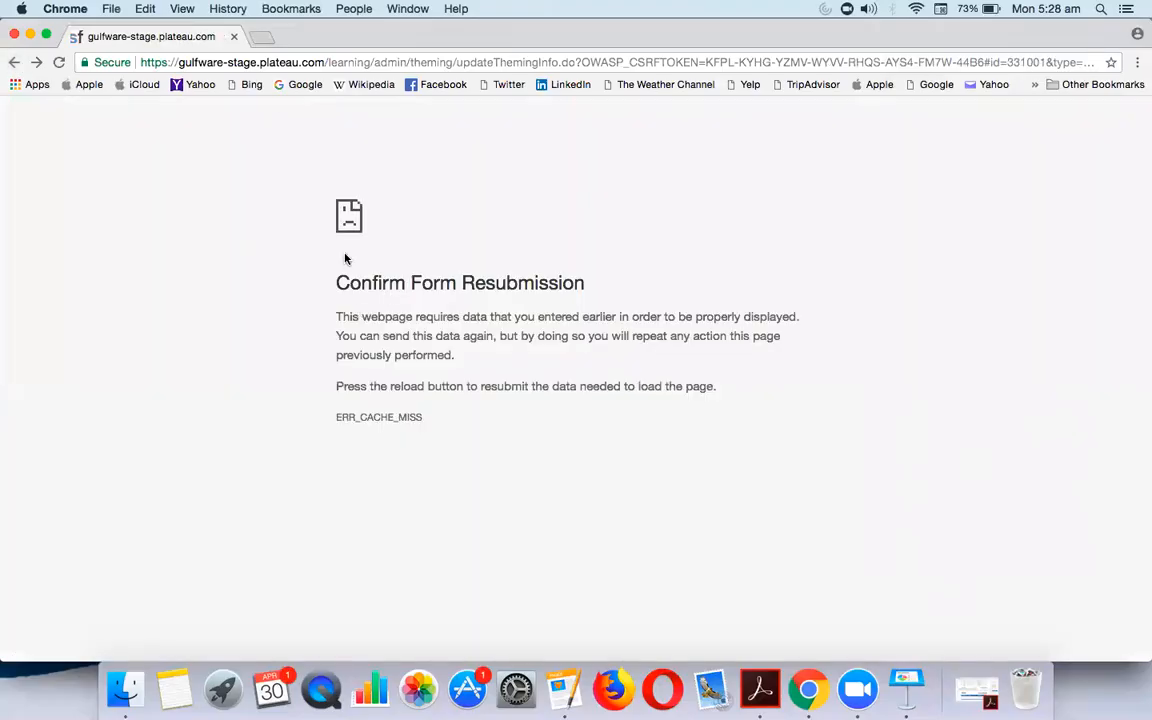
click(60, 62)
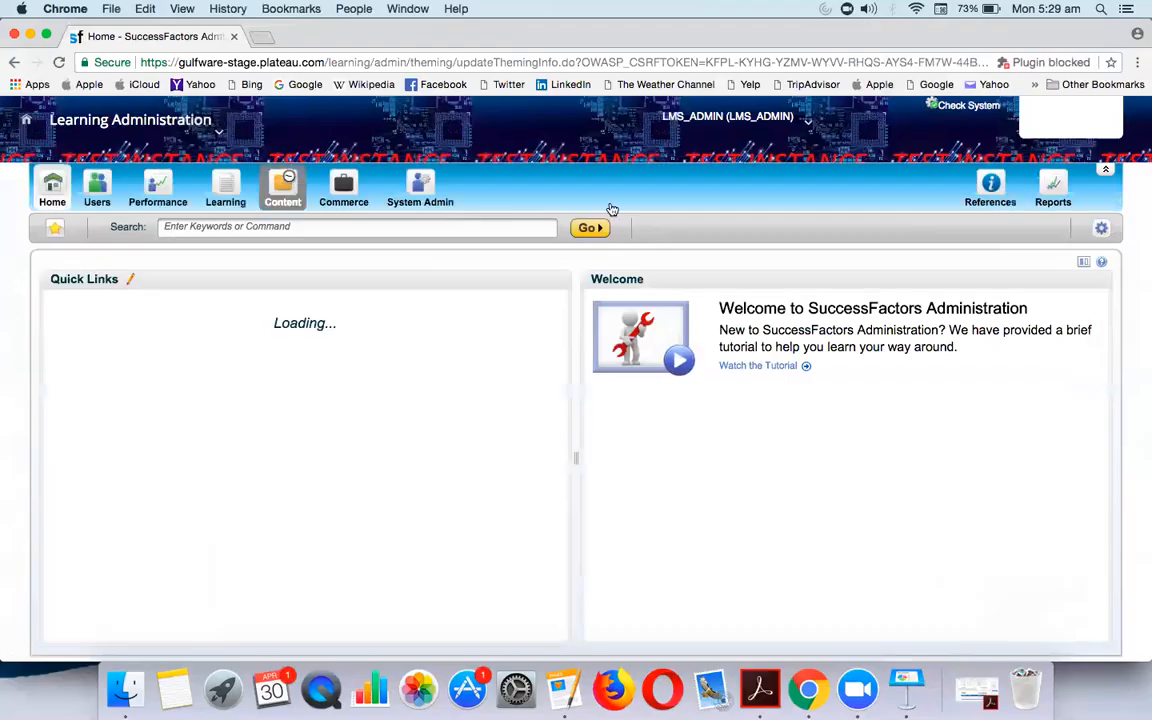
Step: Check the Site Prefix field in Global Variables, and return to the Auto generated IDs settings
click(422, 195)
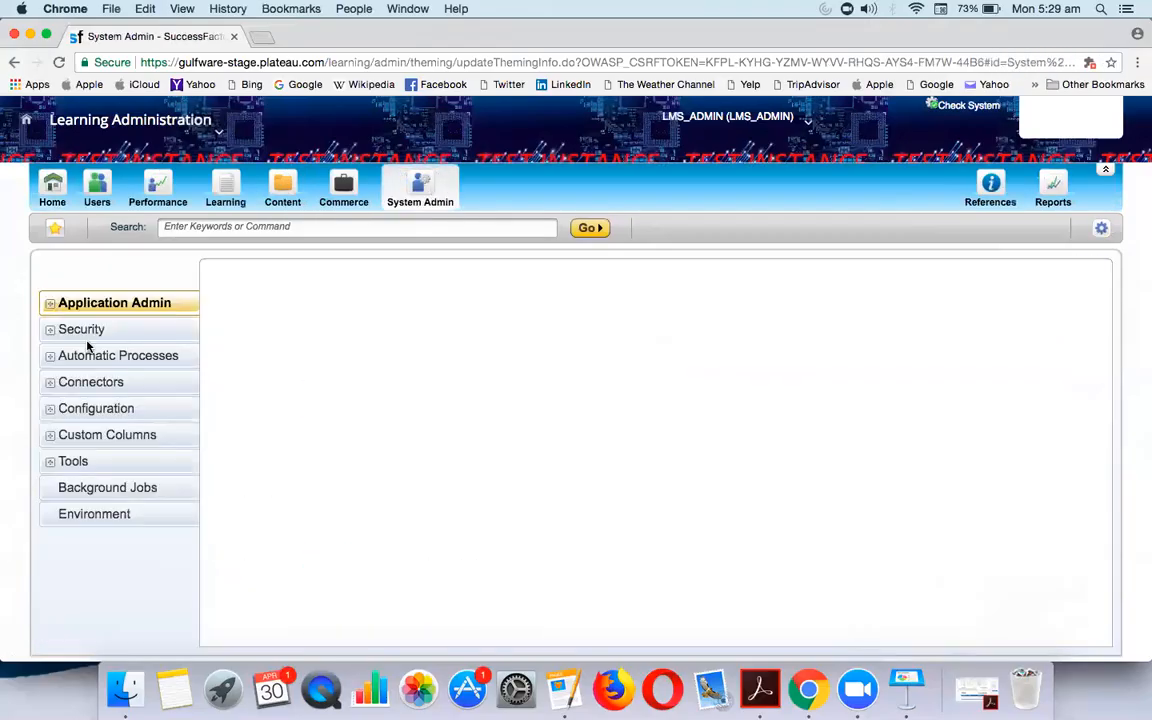
click(56, 484)
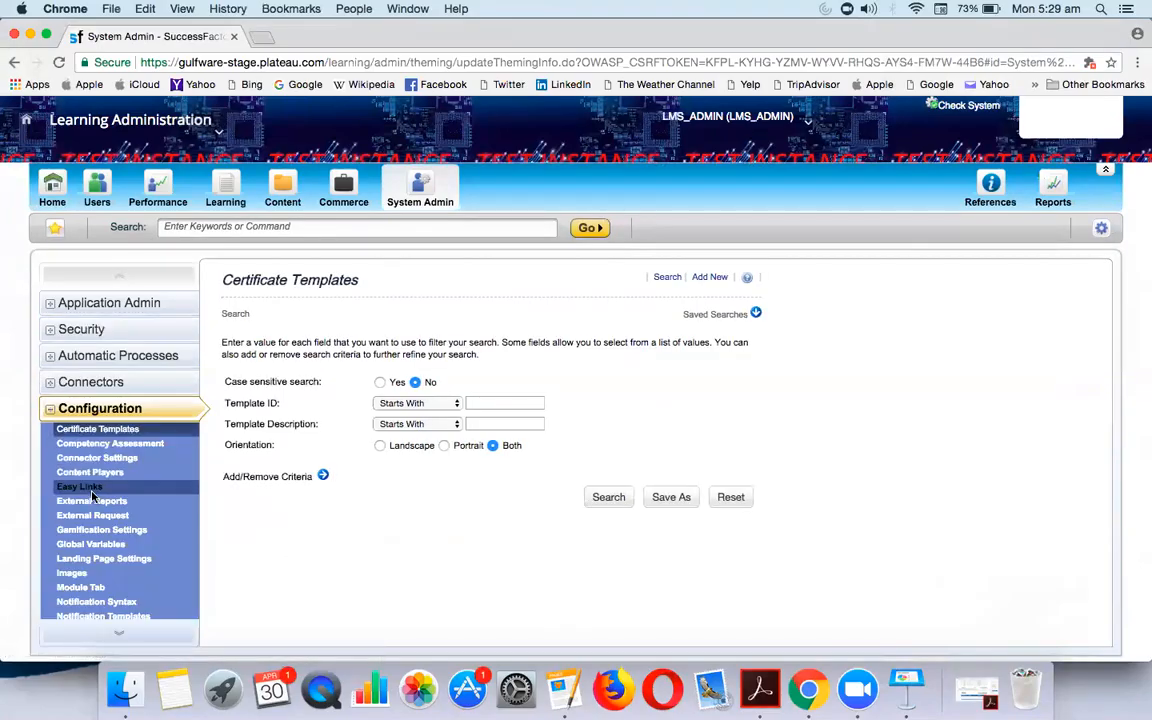
click(95, 545)
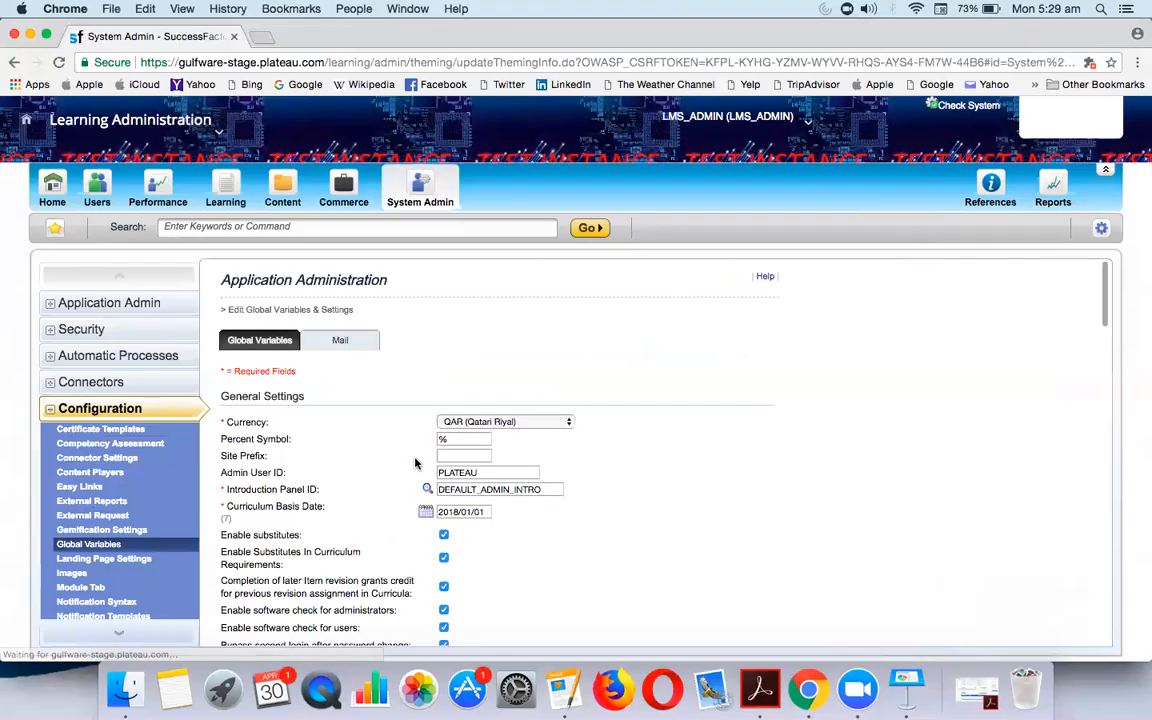
drag(206, 456, 383, 461)
click(459, 456)
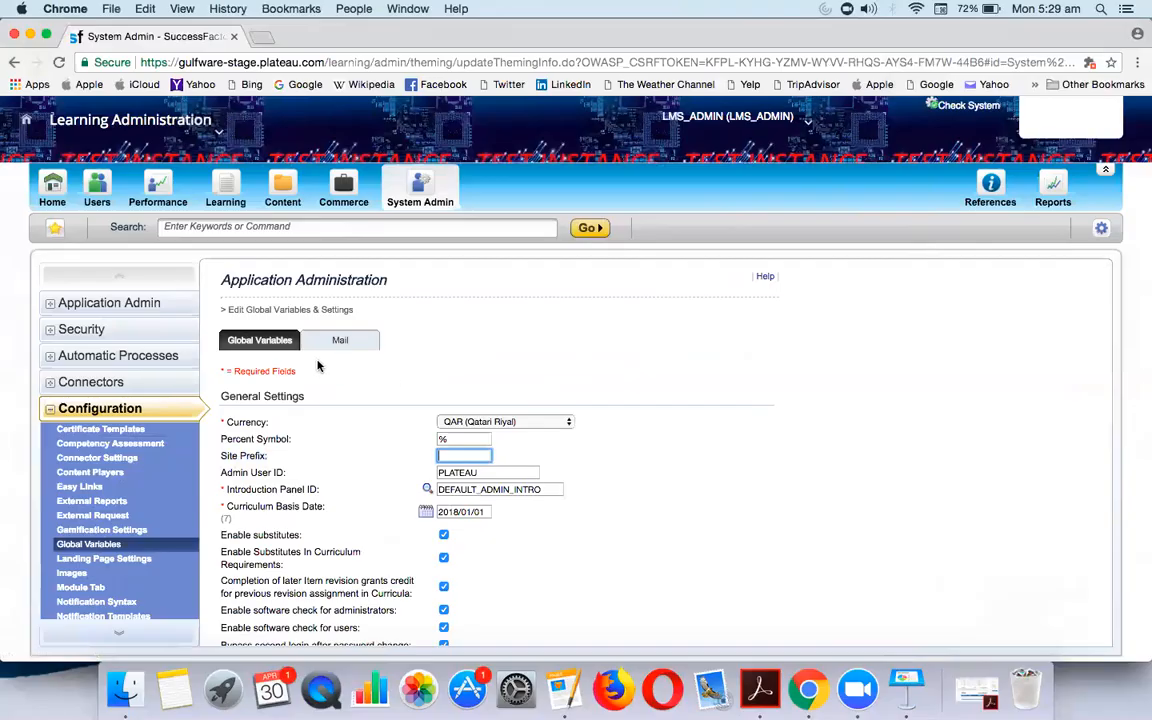
click(131, 302)
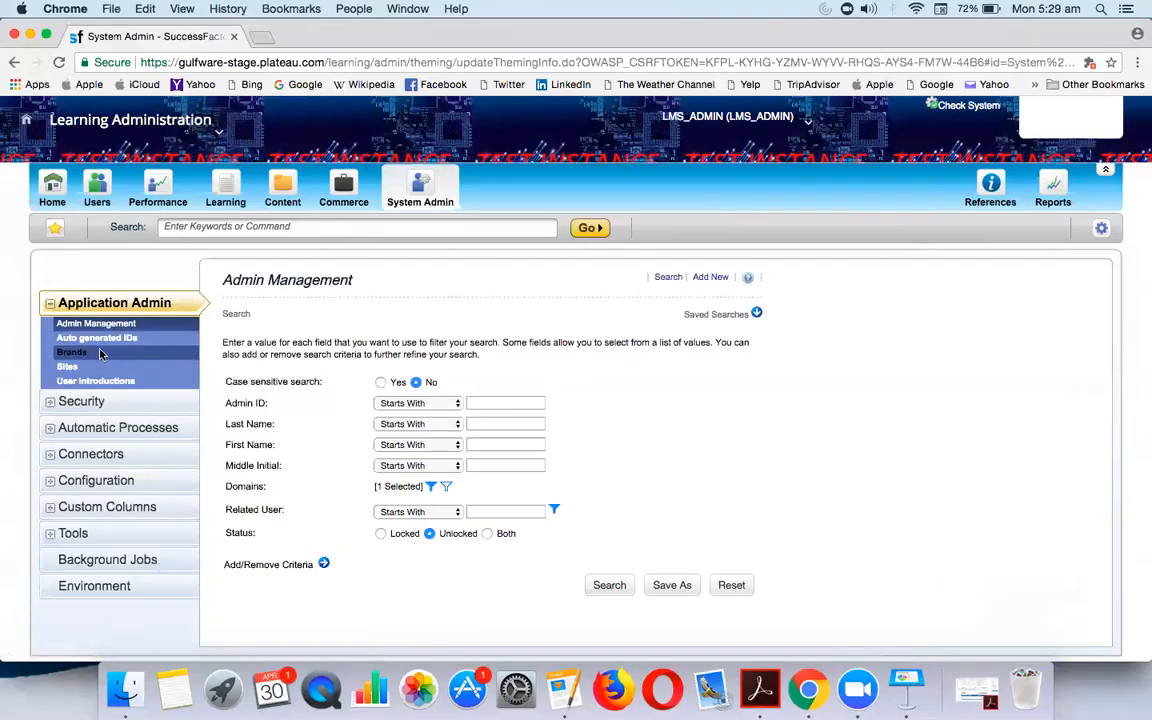
click(97, 337)
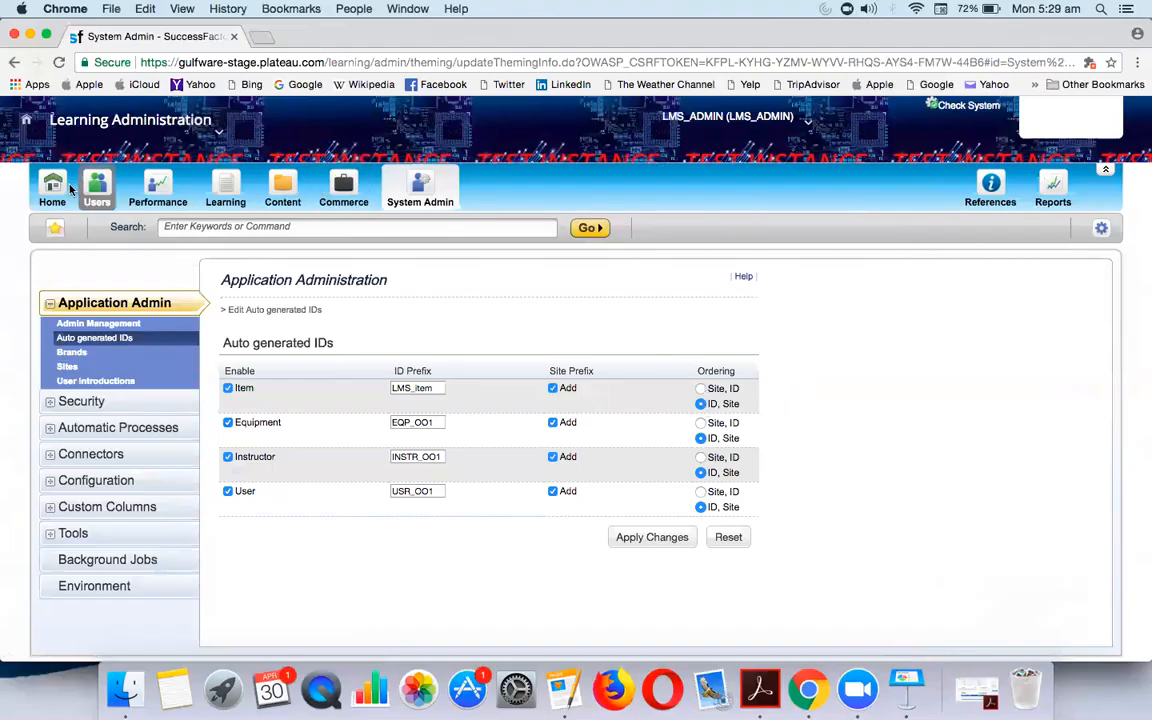
Step: Open the bookmarked item SAP SF EC - CR Training and close the bookmarks list
click(55, 228)
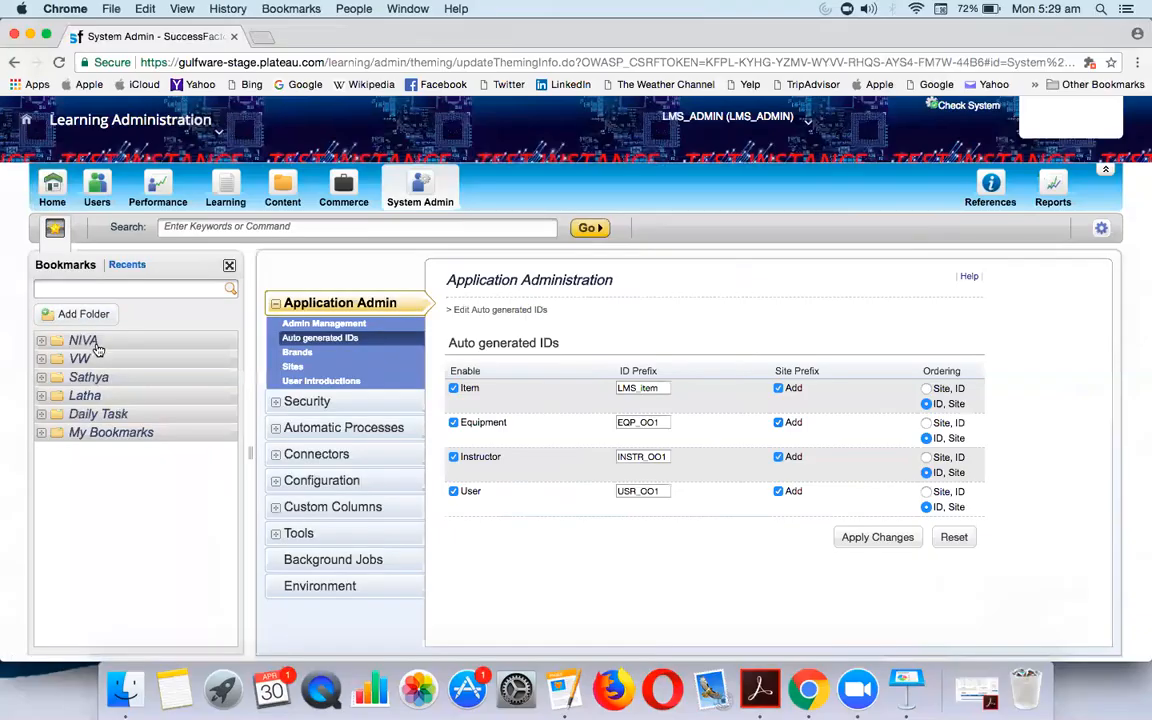
click(85, 340)
click(108, 366)
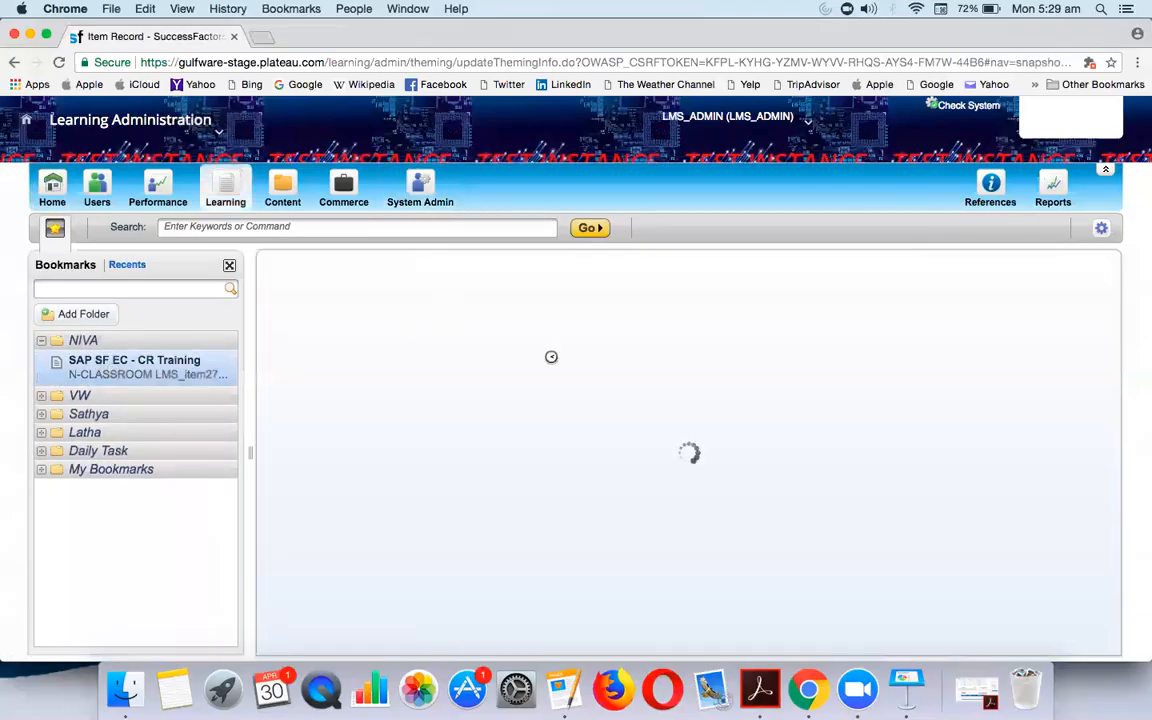
click(229, 265)
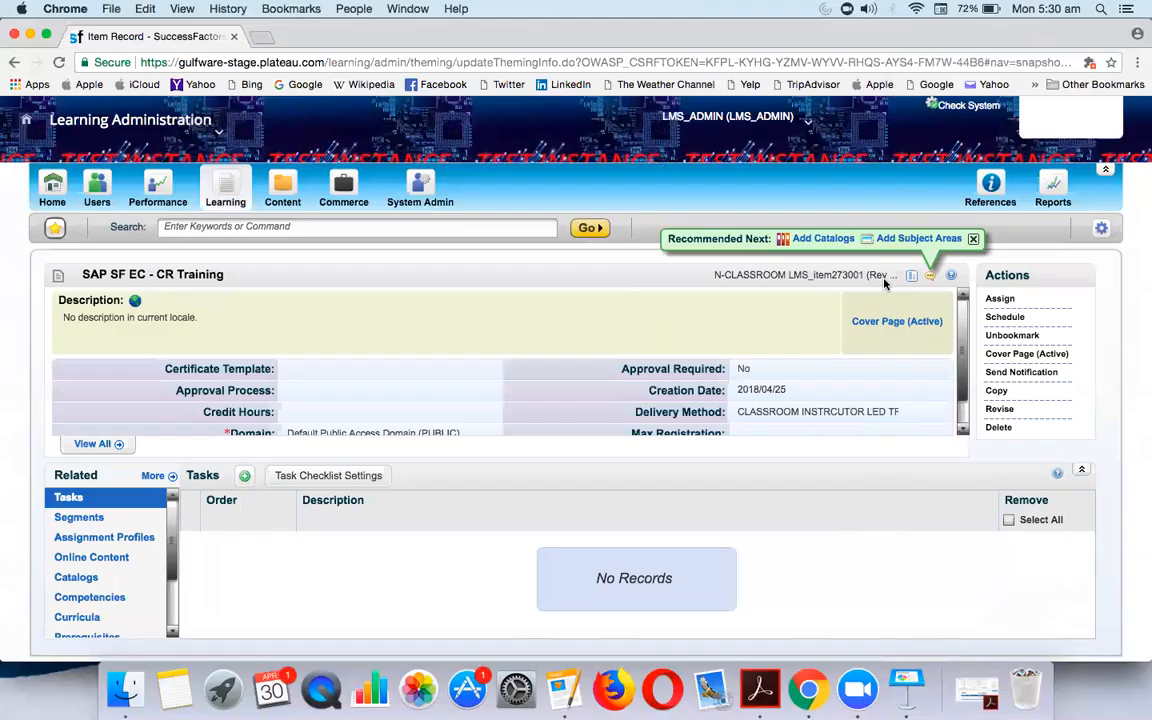
Step: Switch to the SF_LMS notes in Pages, add ", fields mandatory in such block" to the schedule block line, and minimize the document
key(super+Tab)
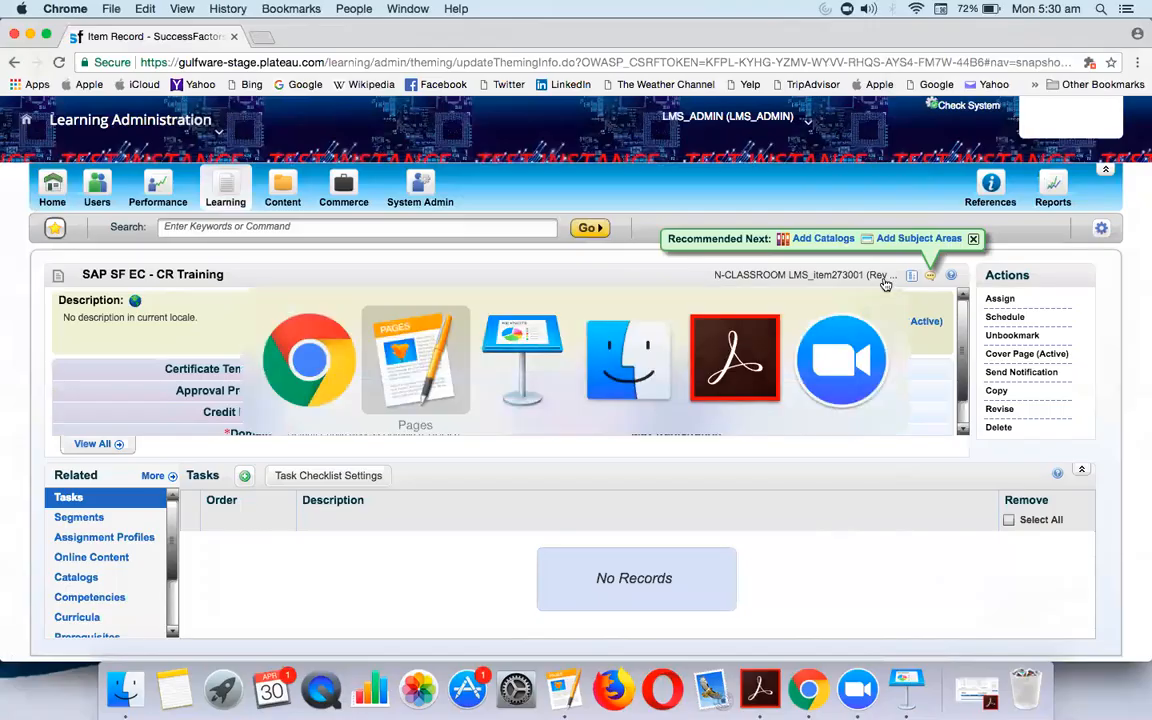
click(457, 333)
key(BackSpace)
text(l)
click(497, 334)
text(, fields )
text(mandatory)
key(Return)
text(in sc)
key(BackSpace)
text(uch block)
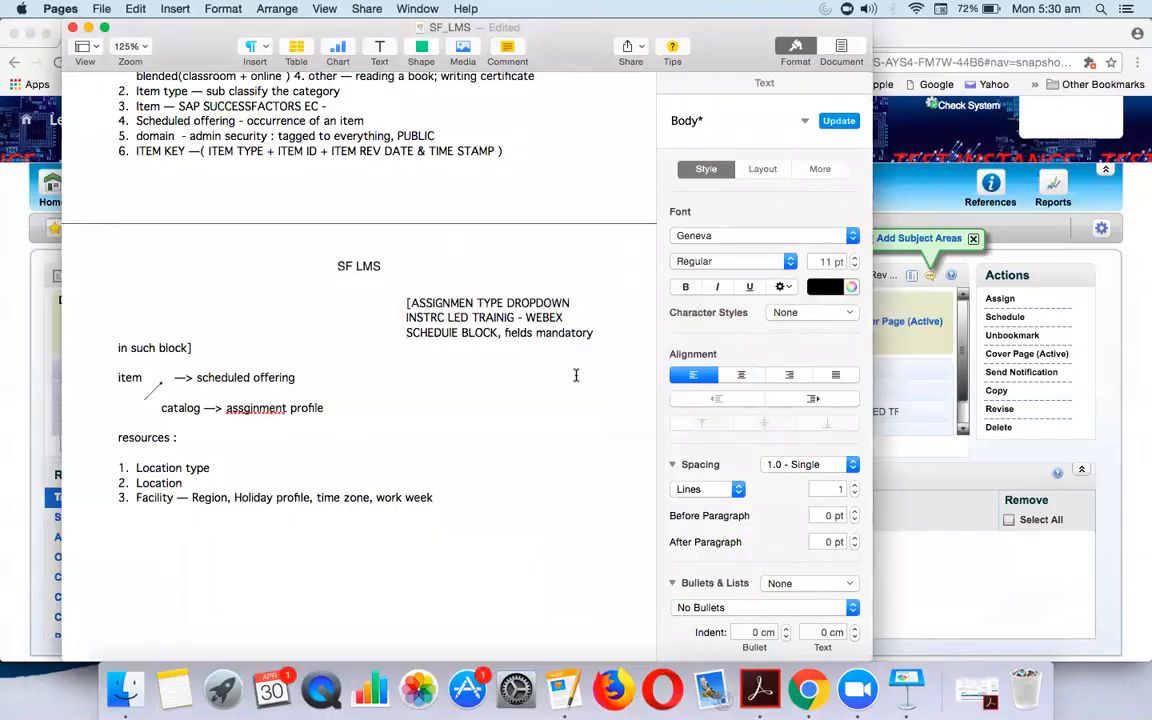
click(88, 27)
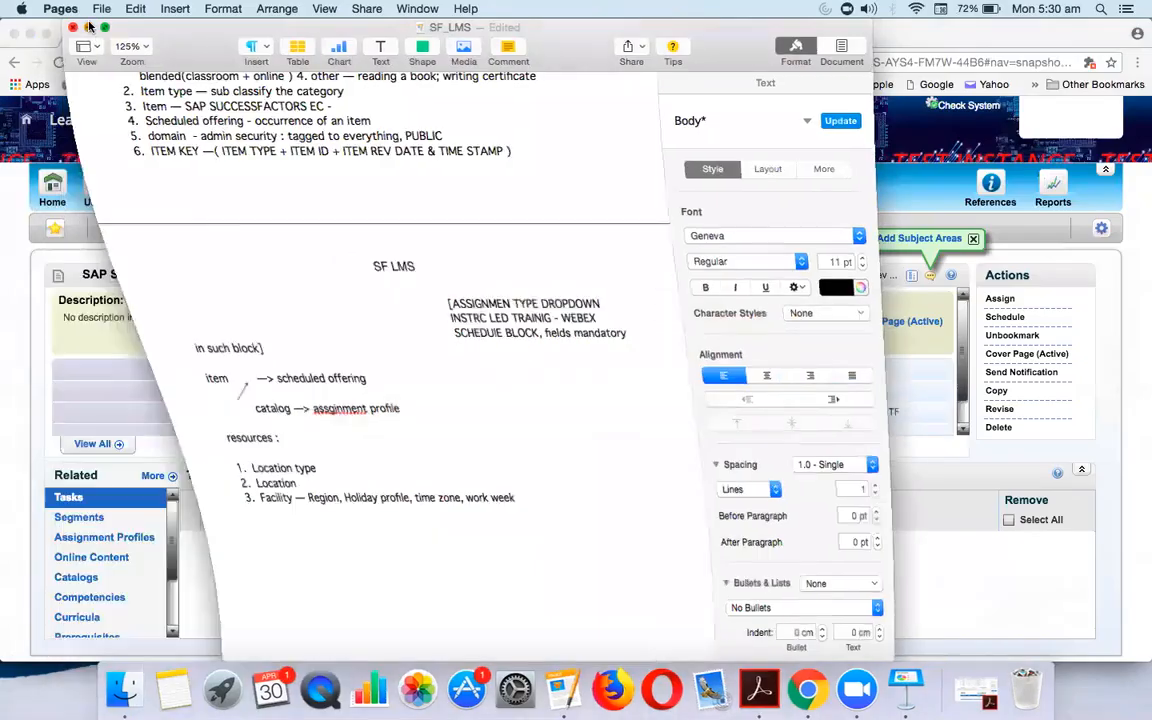
Step: Examine the item's registration fields, and check the Physical Resources: Scheduled Offering slide in Keynote
scroll(445, 386, down, 1)
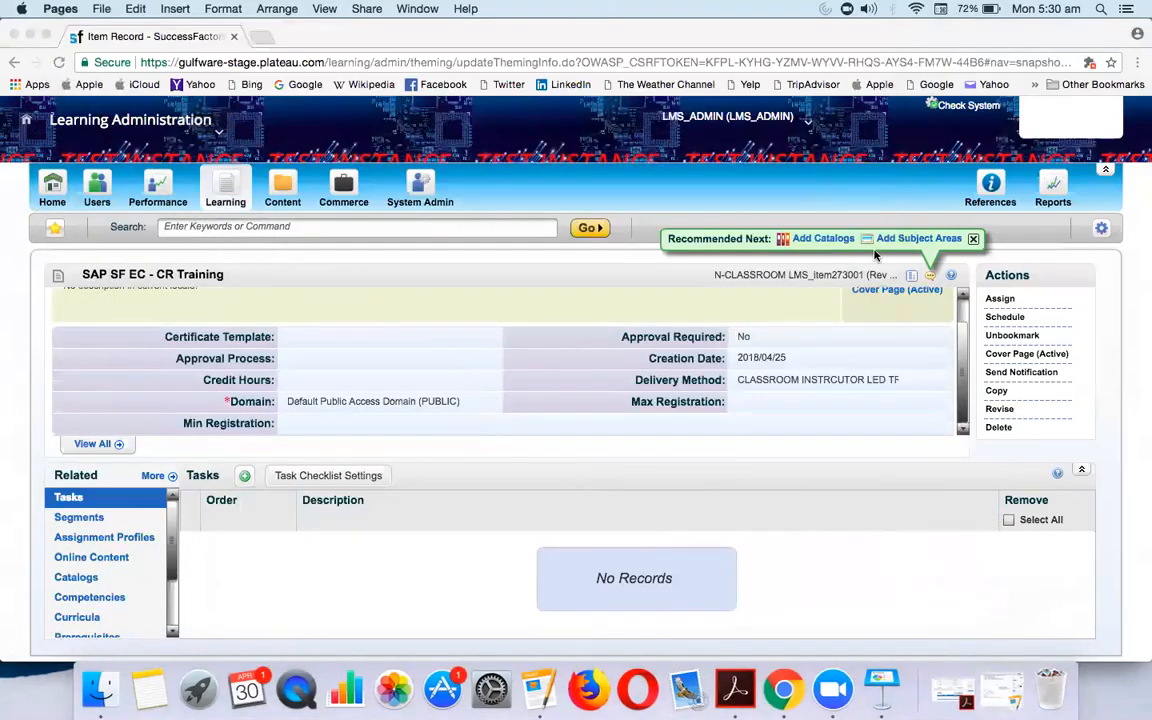
key(super+Tab)
key(super+Tab)
key(super+Tab)
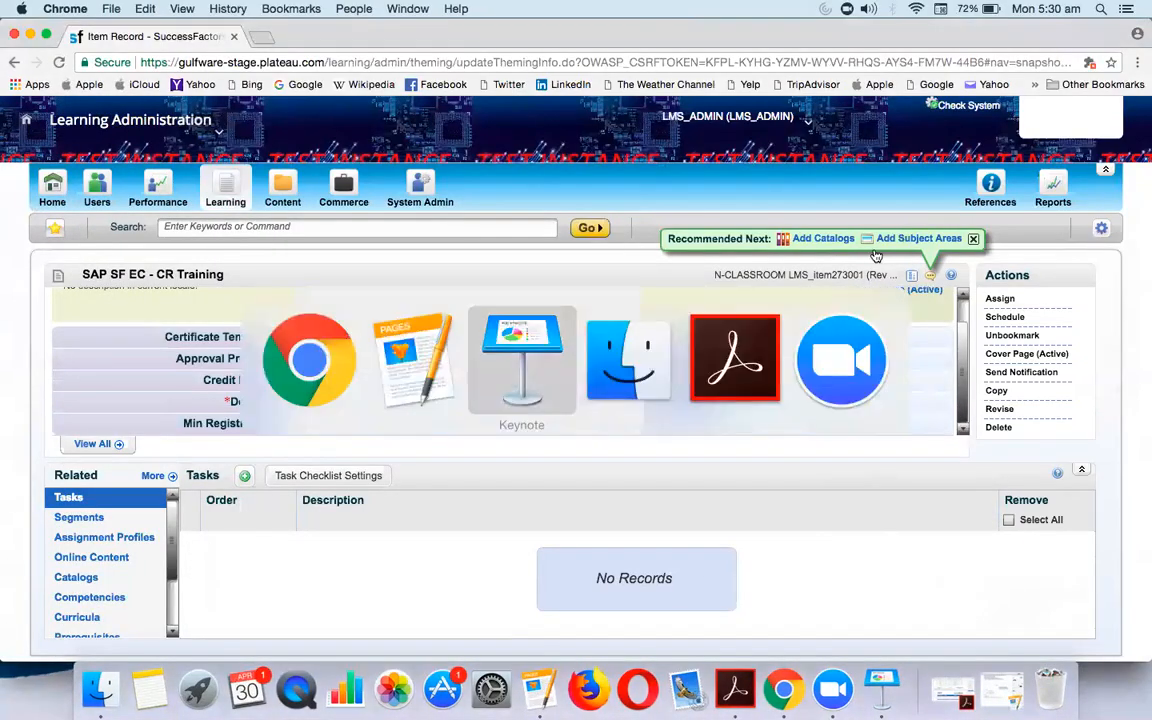
key(super+Tab)
key(super+Tab)
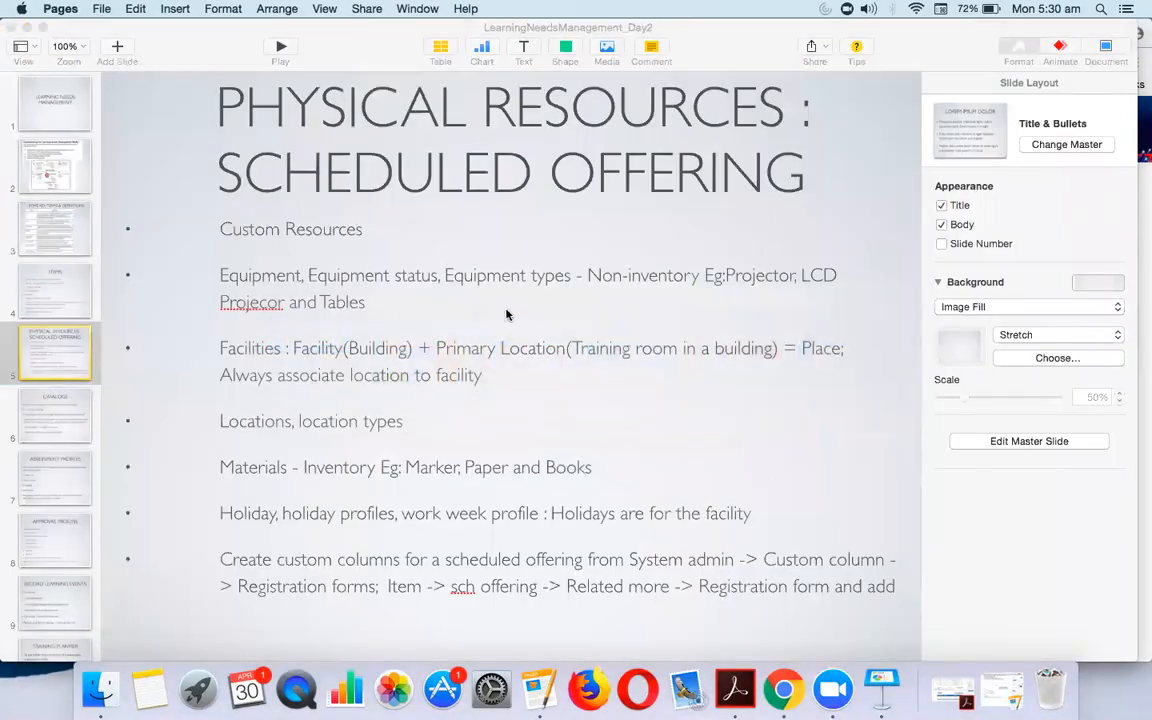
key(super+Tab)
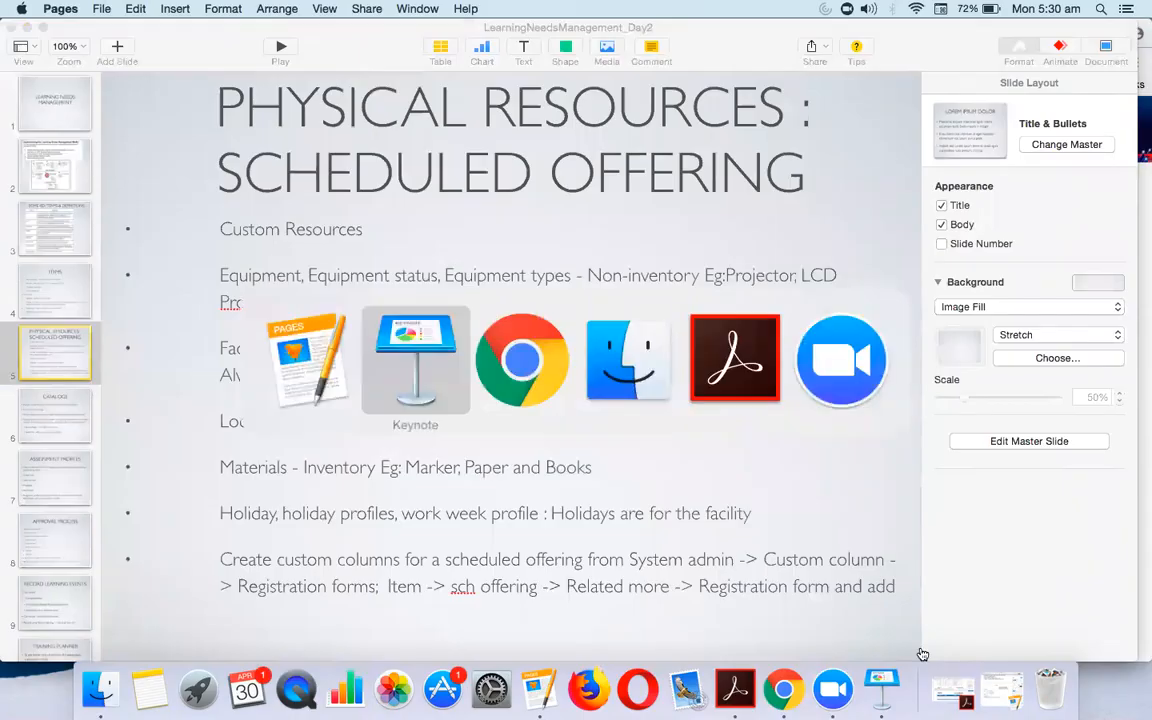
key(super+Tab)
key(super+Tab)
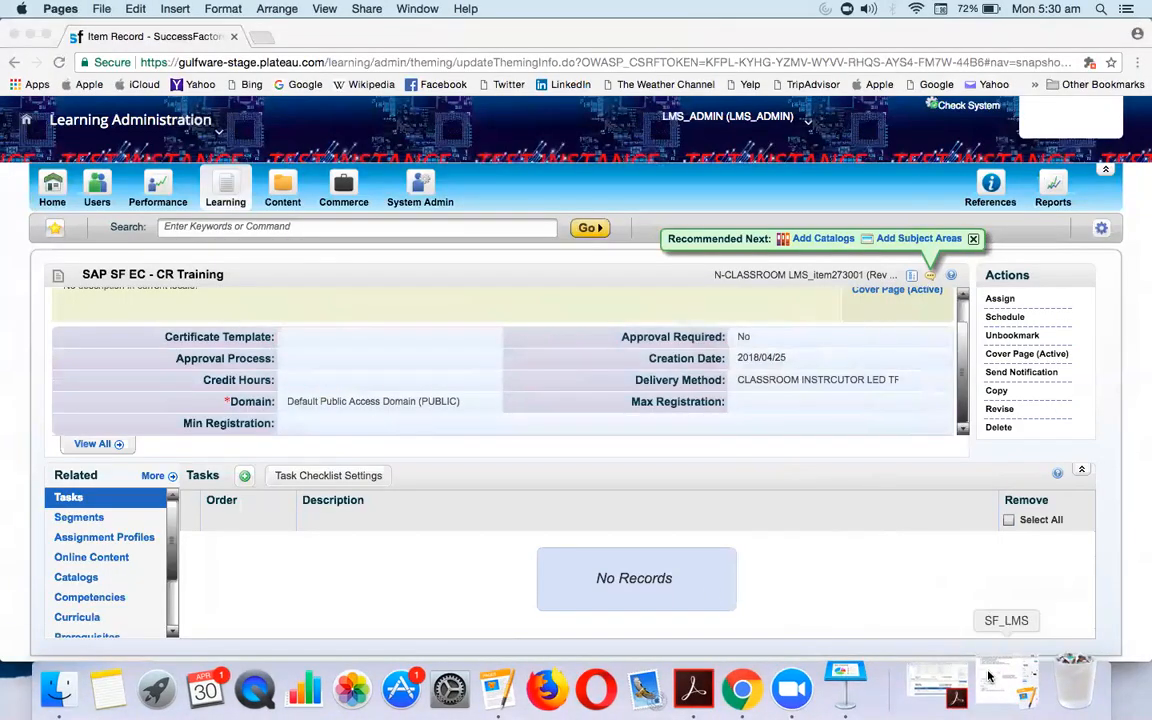
Step: Restore the SF_LMS notes in Pages, review the Facility line's Region, Holiday profile, time zone and work week entries, and return to Chrome
click(1018, 686)
double_click(212, 497)
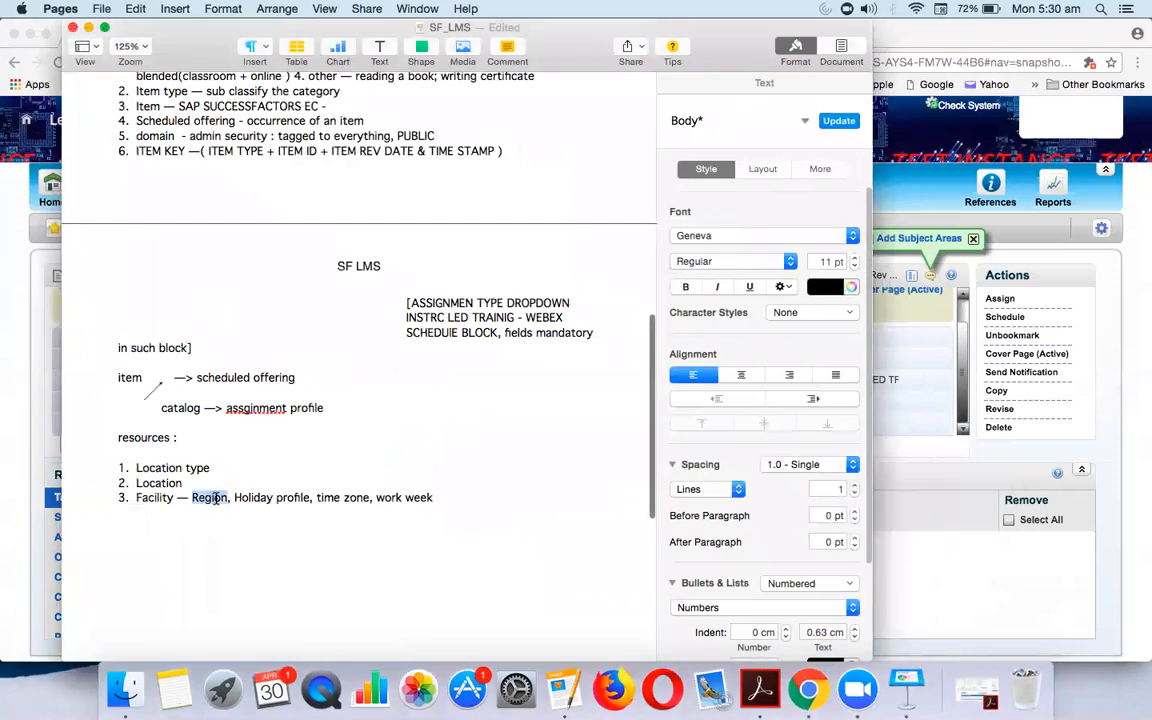
double_click(250, 497)
double_click(328, 497)
double_click(390, 497)
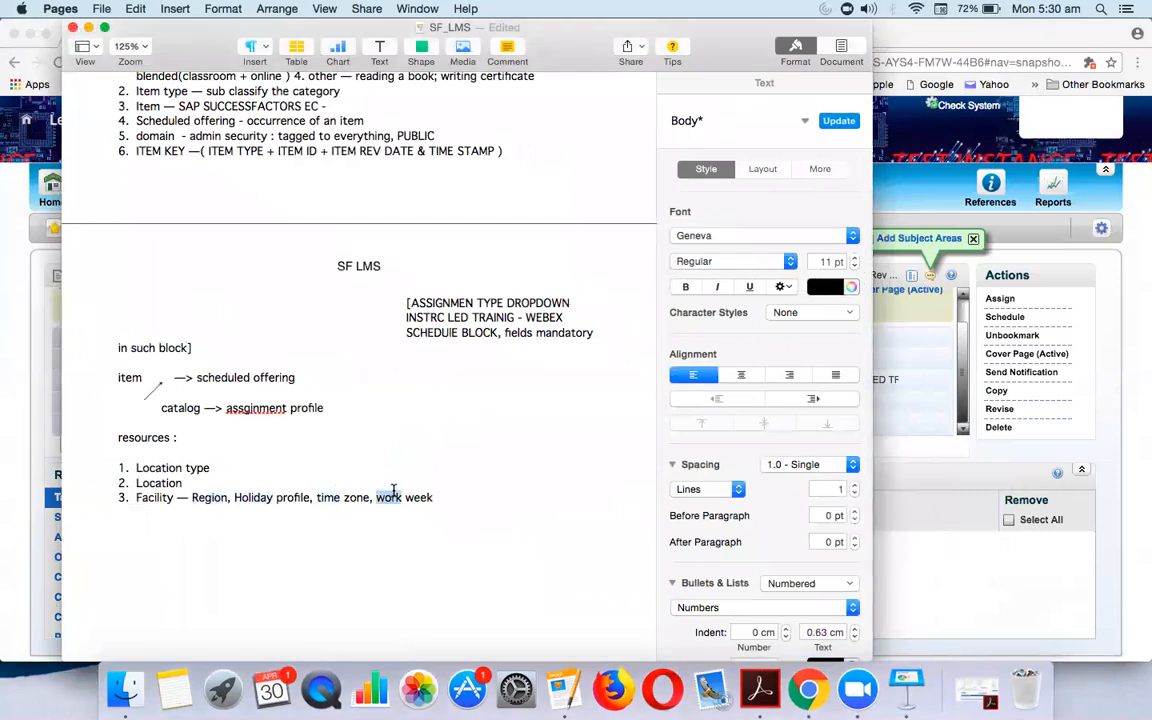
double_click(156, 497)
key(super+Tab)
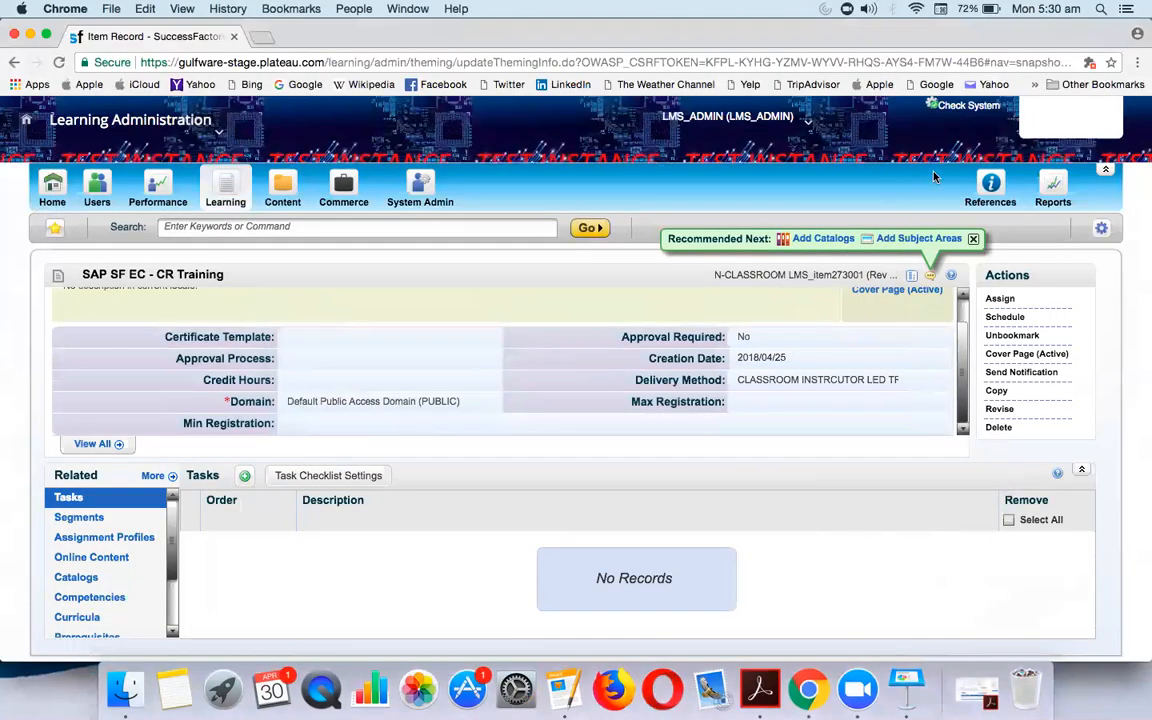
Step: Check the Physical Resources and Calendars & Time references, and add "(cal&time)" after "work week" in the notes' Facility line
click(987, 189)
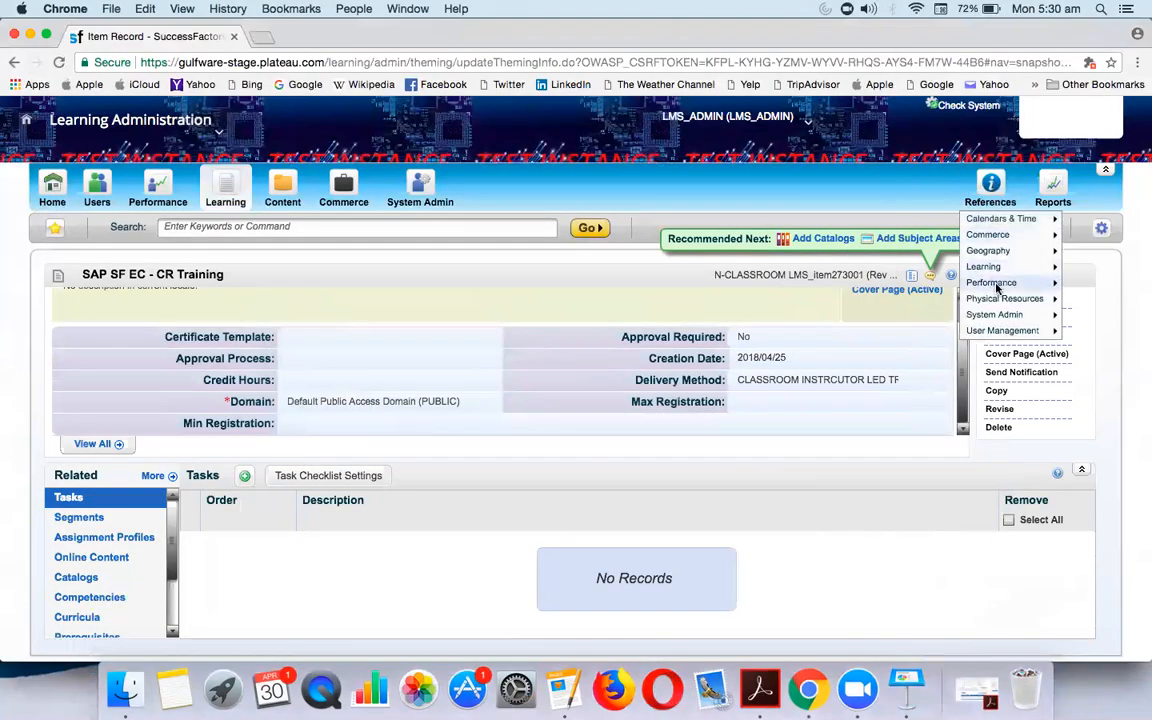
mouse_move(998, 302)
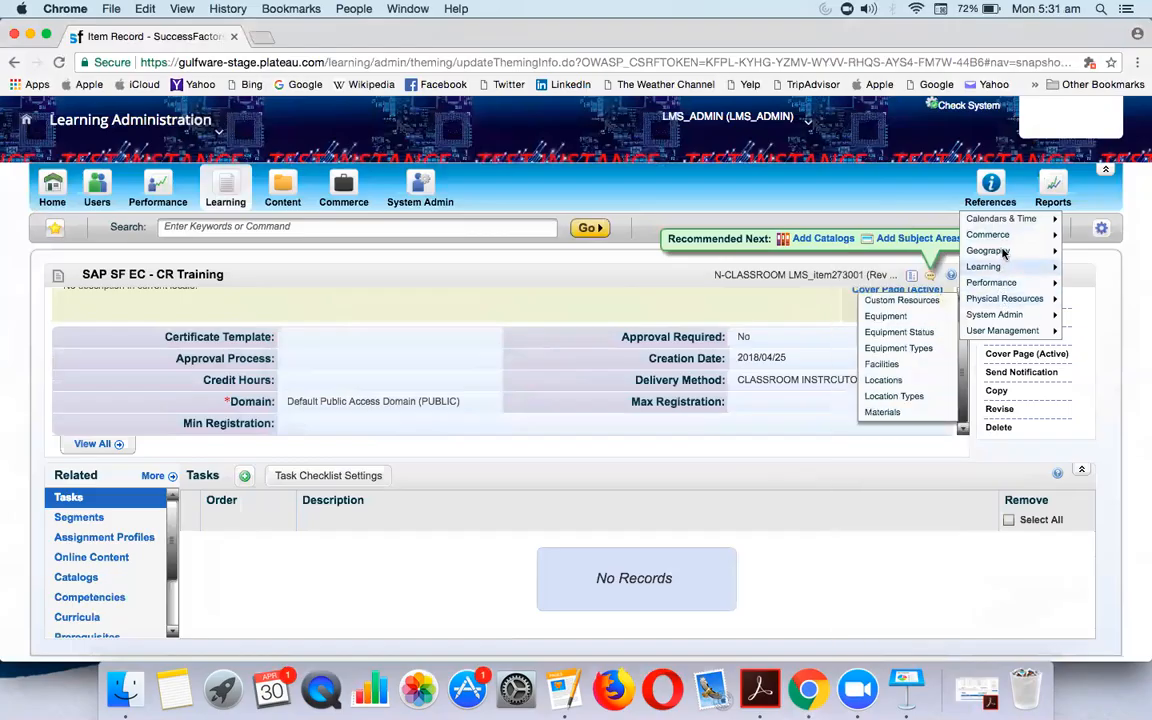
mouse_move(1001, 221)
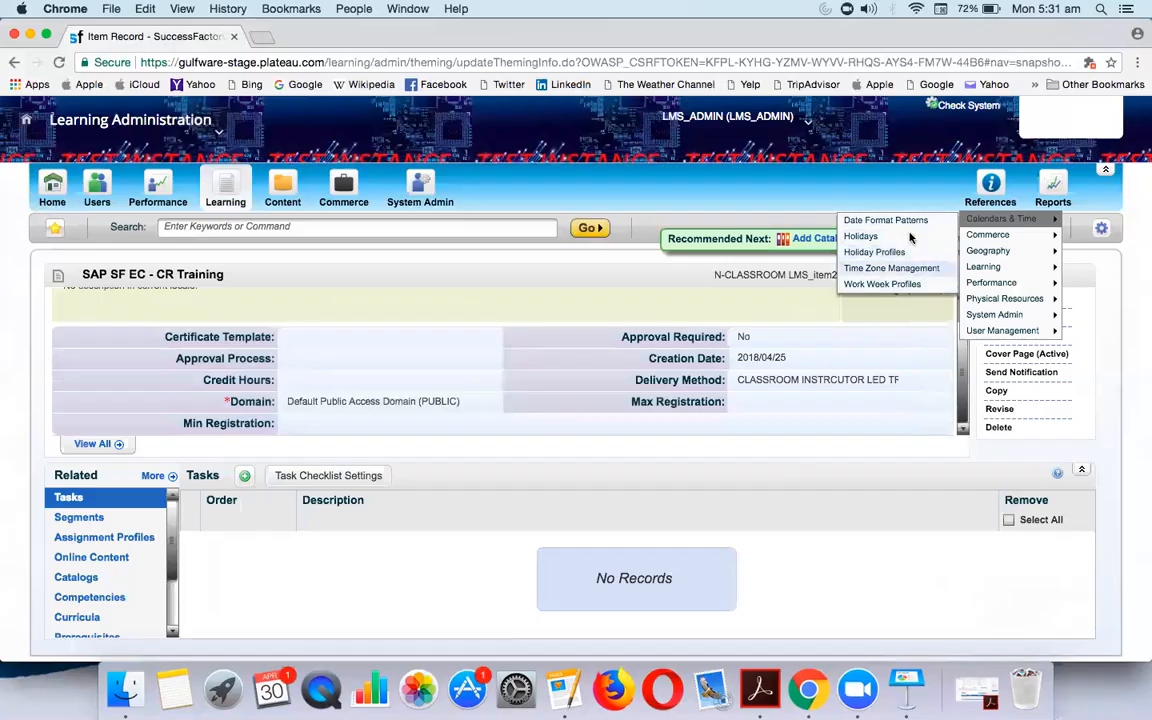
key(super+Tab)
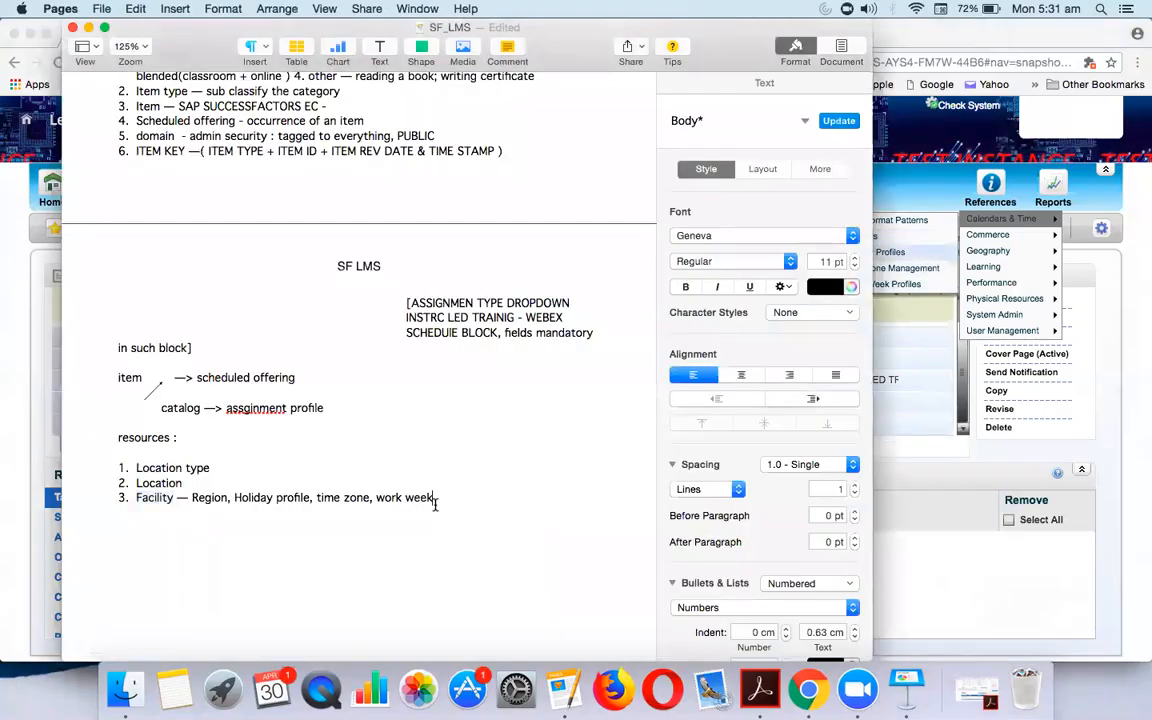
text(()
text(cal&tke)
key(super+Tab)
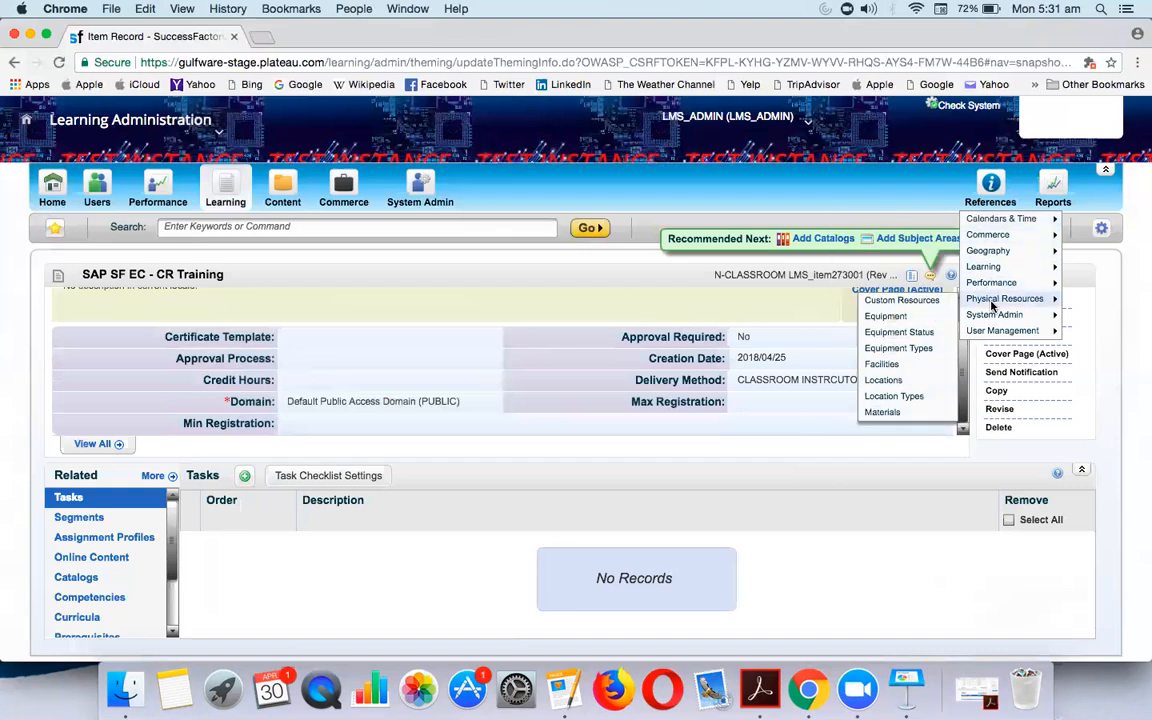
Step: Search for the Add Region command, run it, and close its form to reach the Regions page
click(245, 227)
text(re)
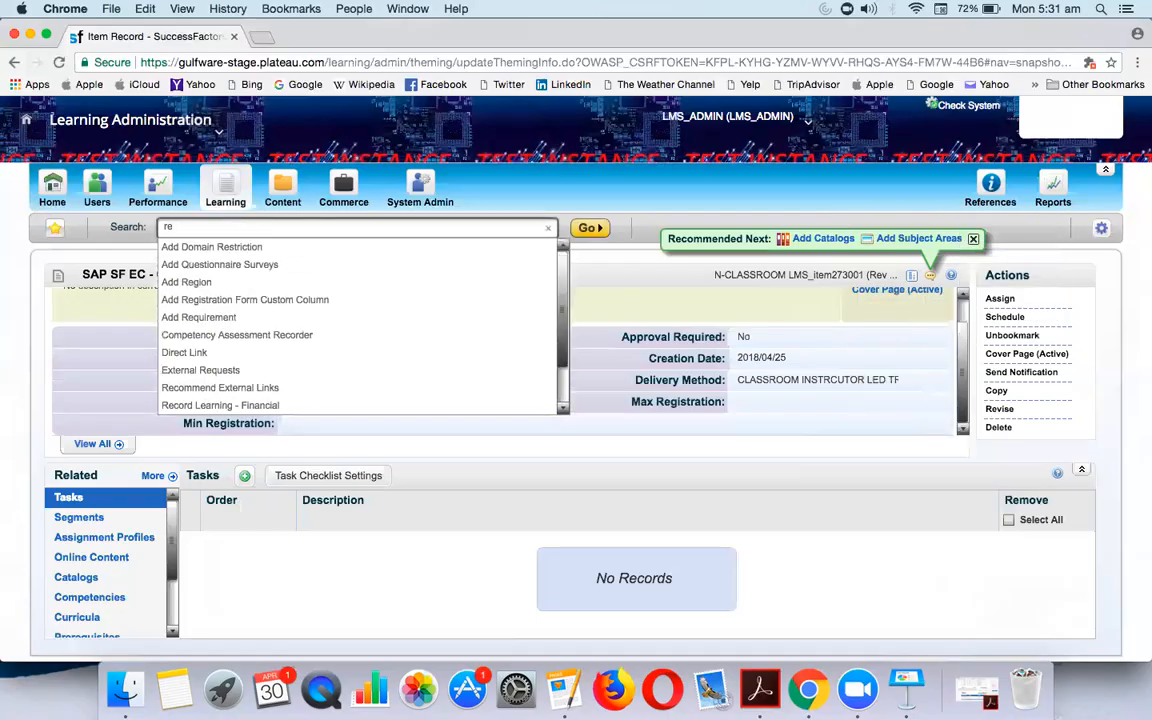
click(244, 284)
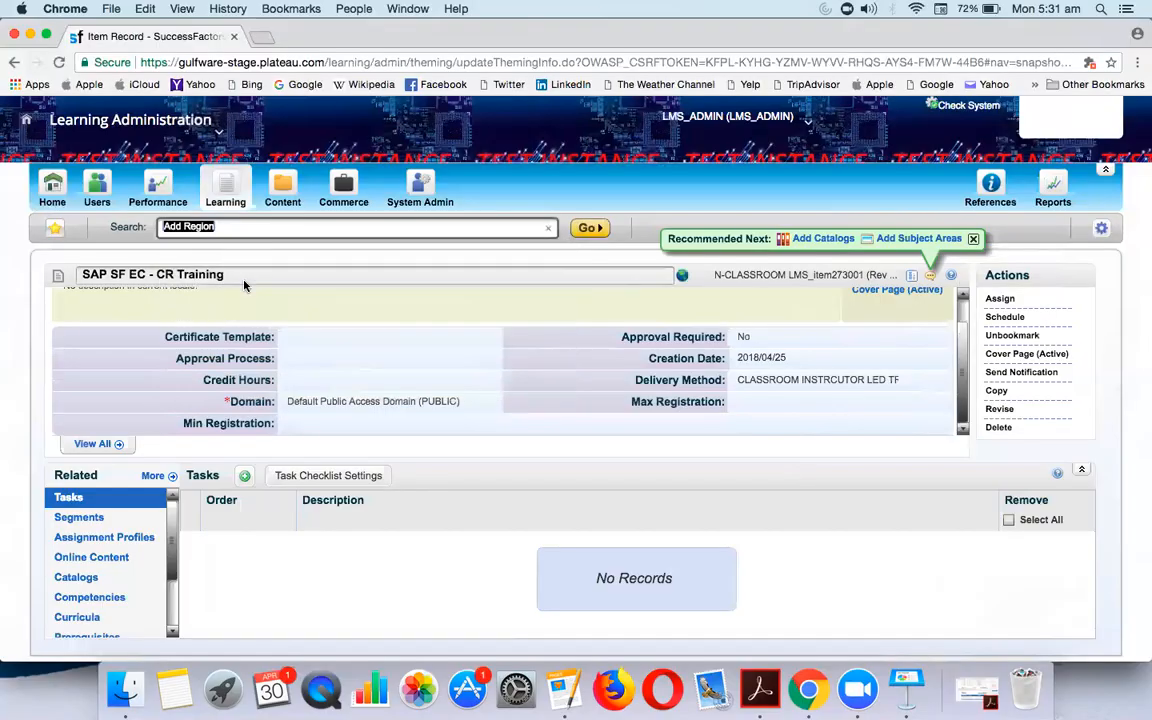
click(589, 228)
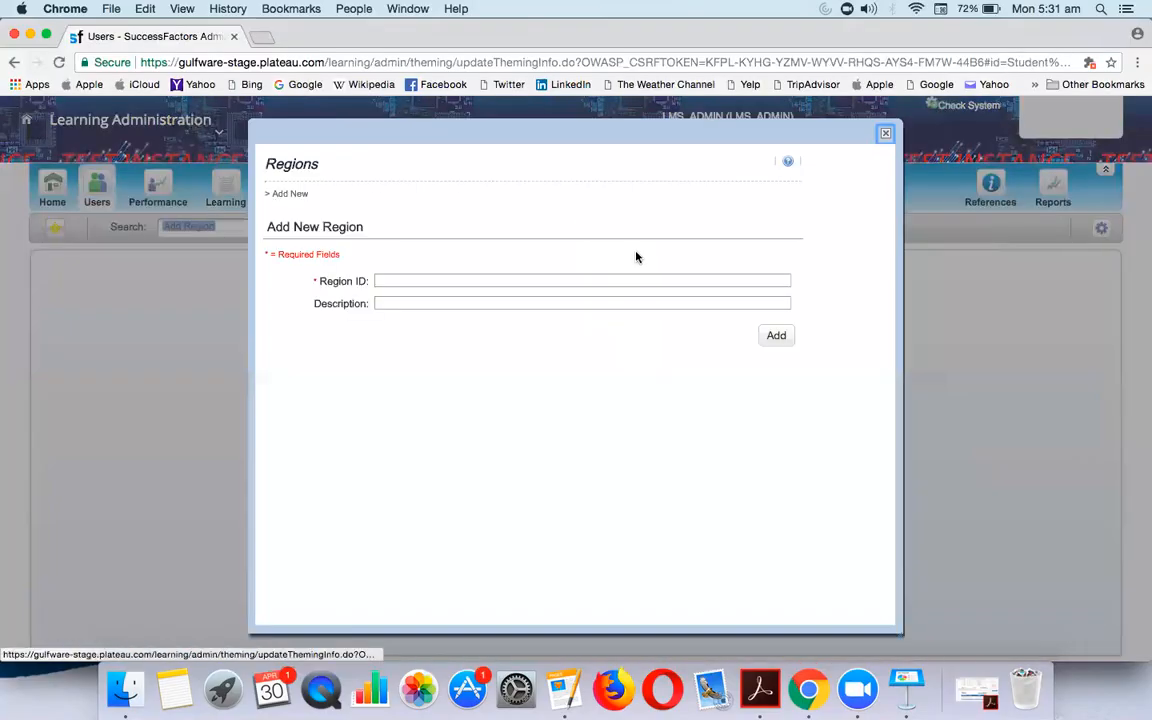
click(886, 136)
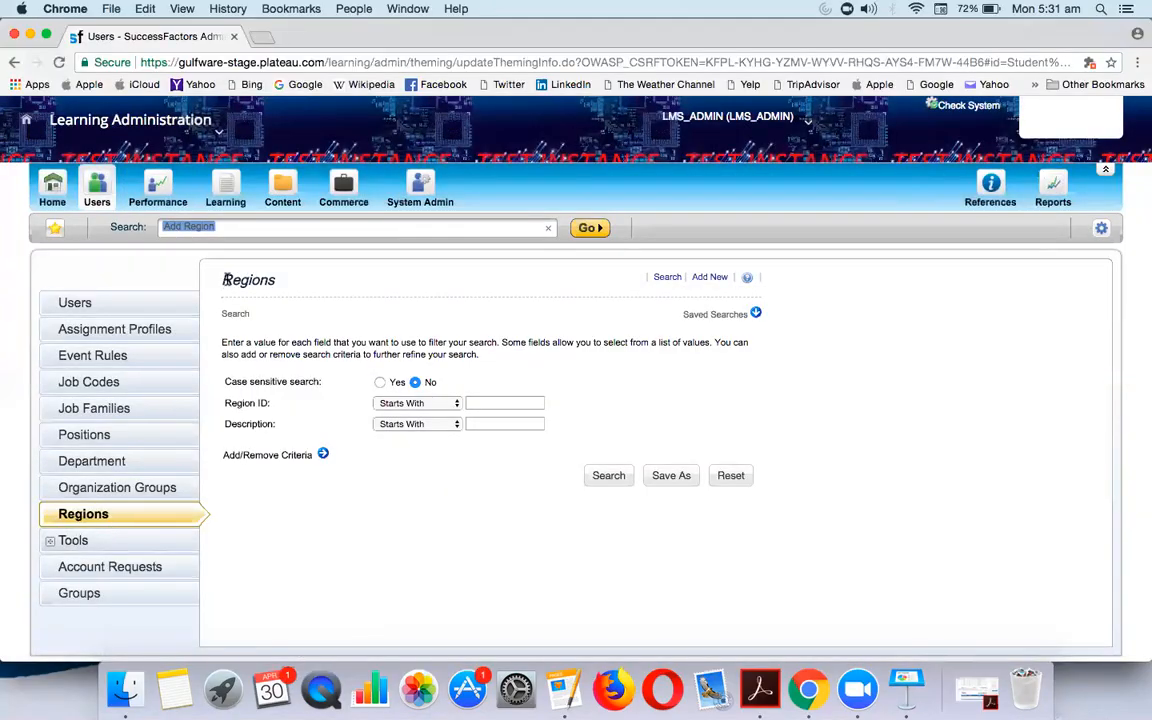
Step: Add a new region with Region ID IND and description INDIA, and apply the description on its summary
click(264, 228)
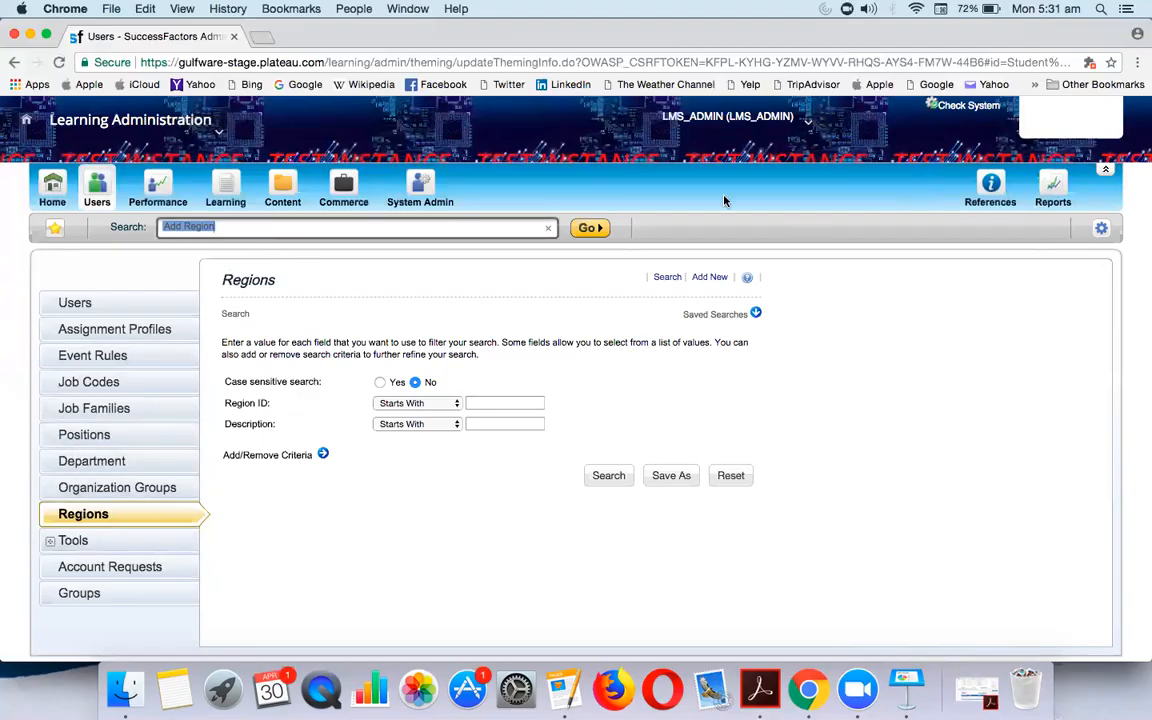
click(710, 277)
click(430, 285)
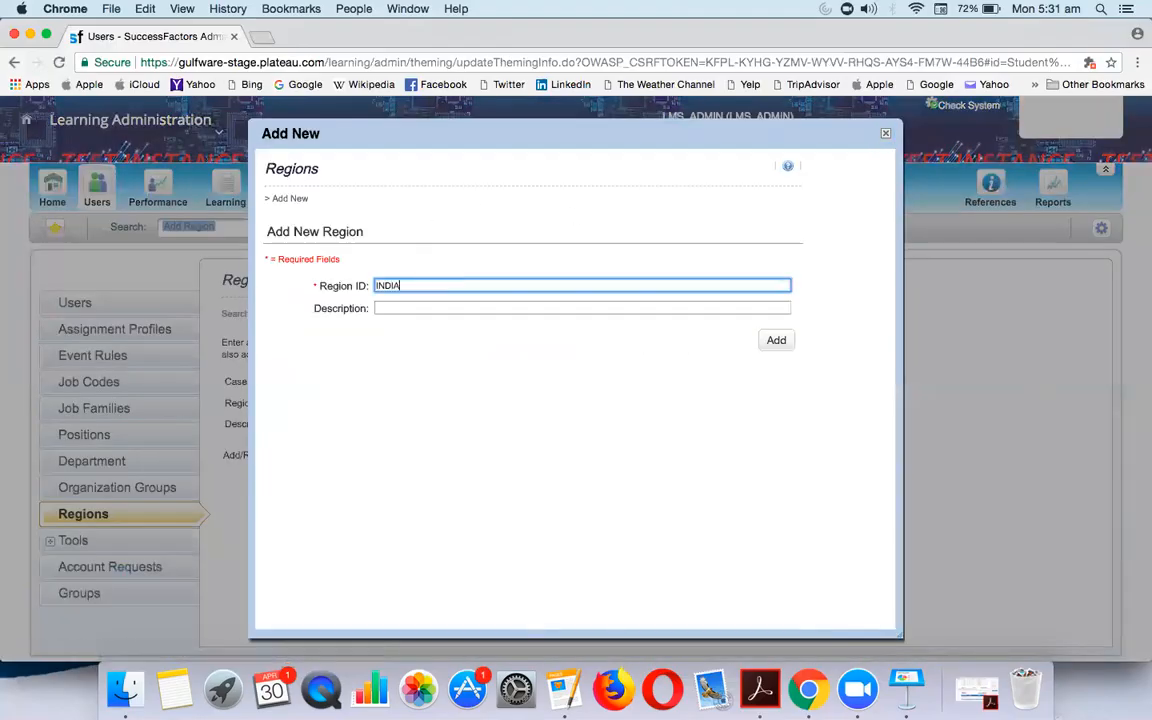
key(Tab)
text(INDIA)
click(774, 339)
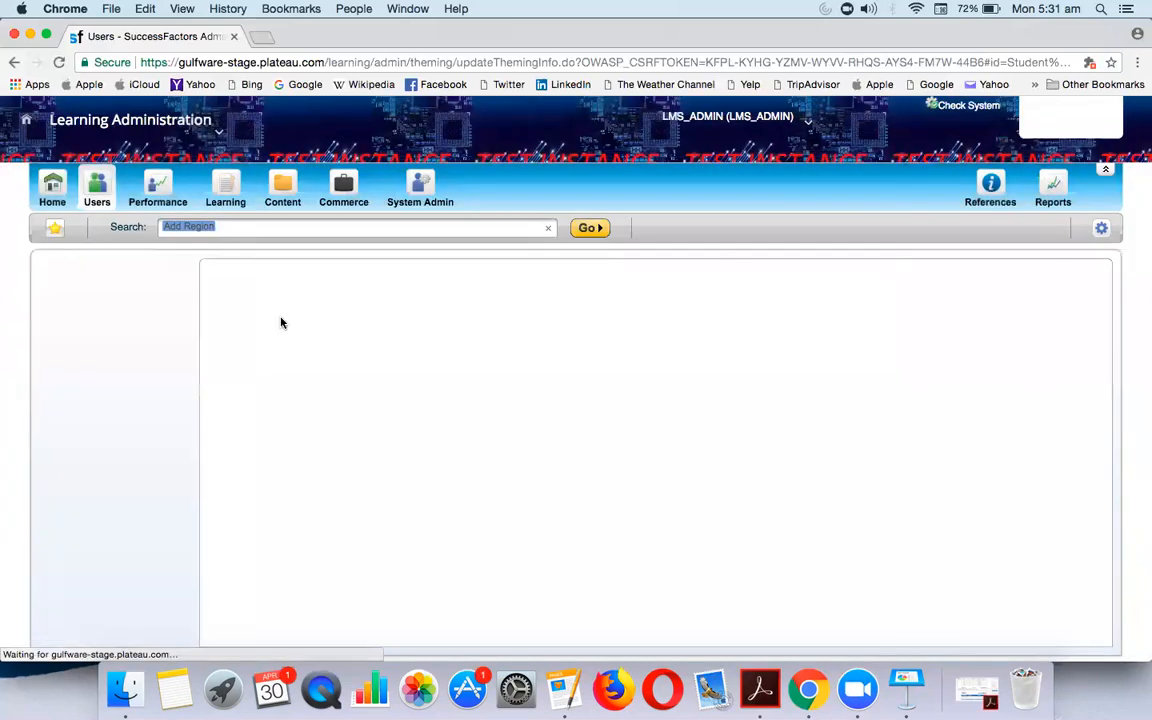
click(333, 436)
text(INDIA)
click(588, 469)
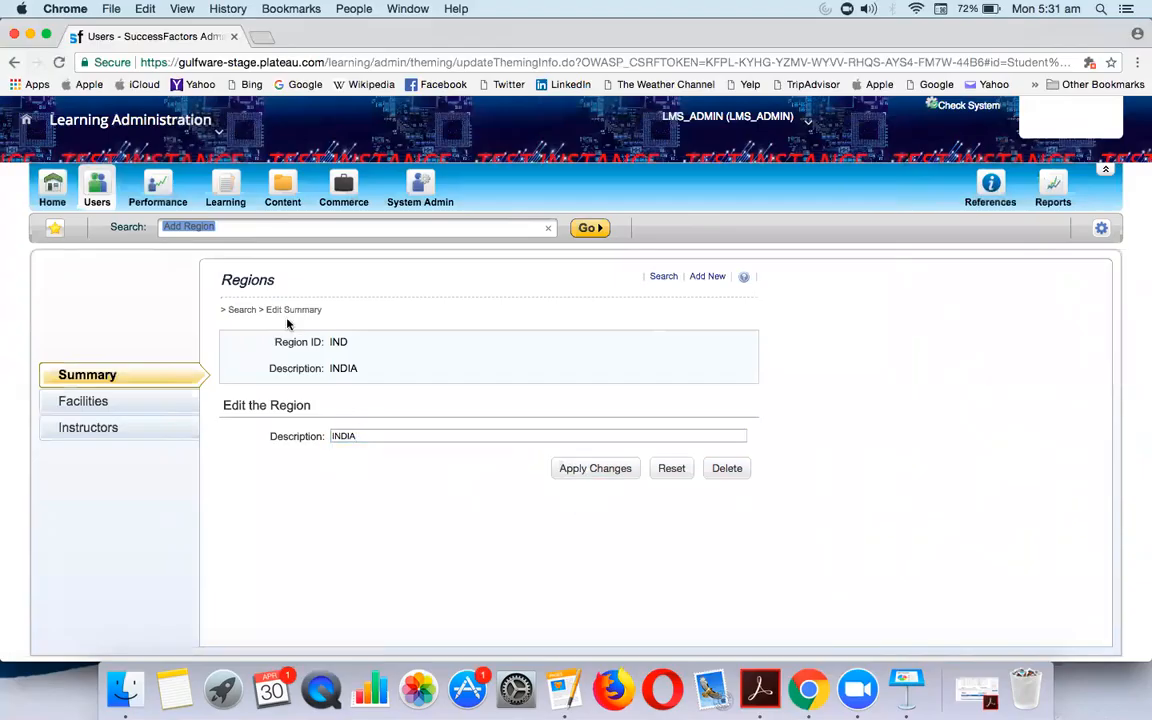
Step: Review the new region's Facilities and Instructors assignments against the notes, and return to its Summary
click(98, 408)
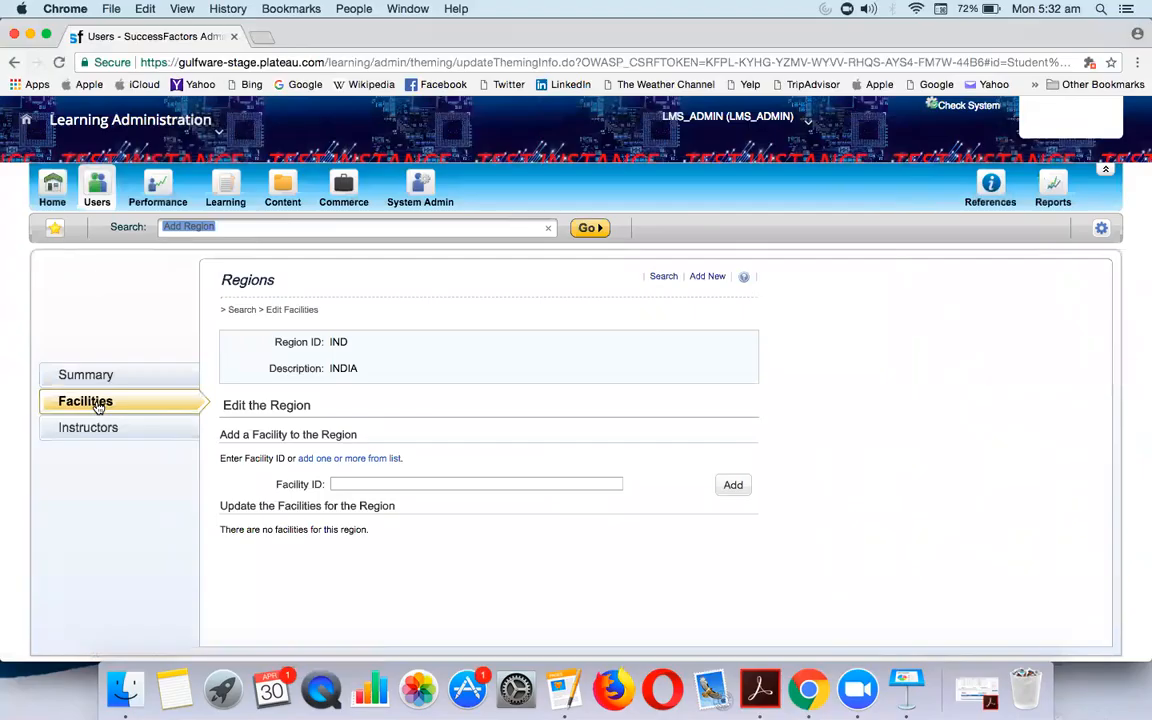
key(super+Tab)
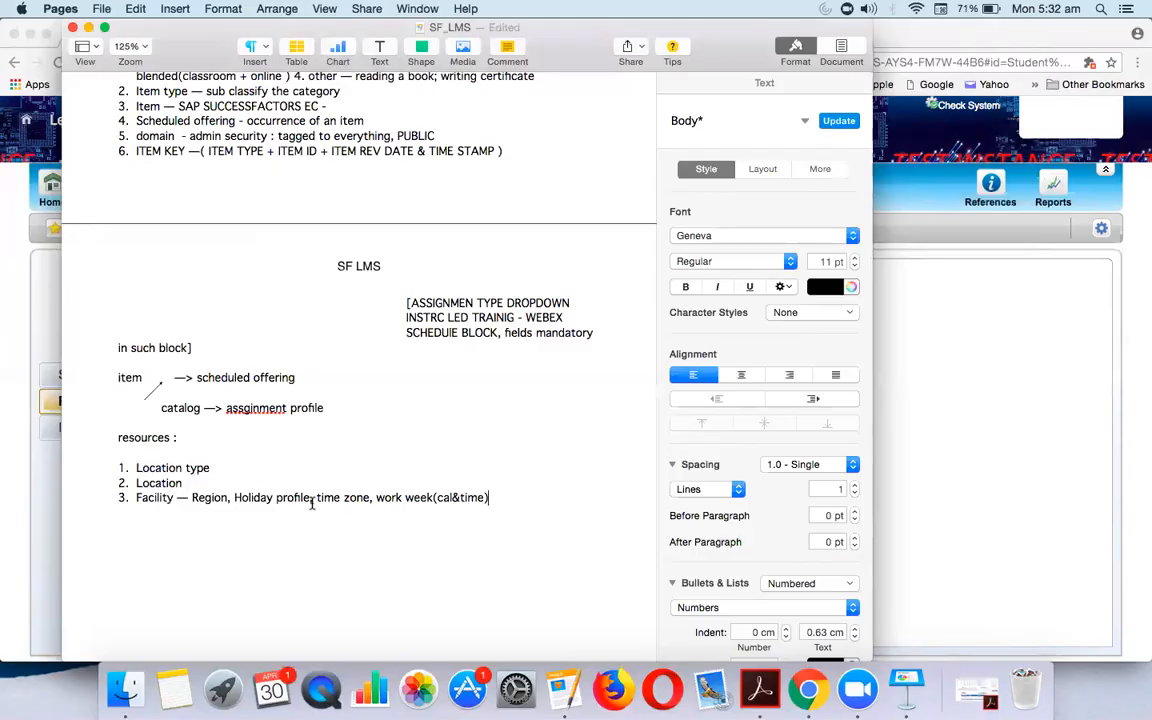
key(super+Tab)
click(379, 484)
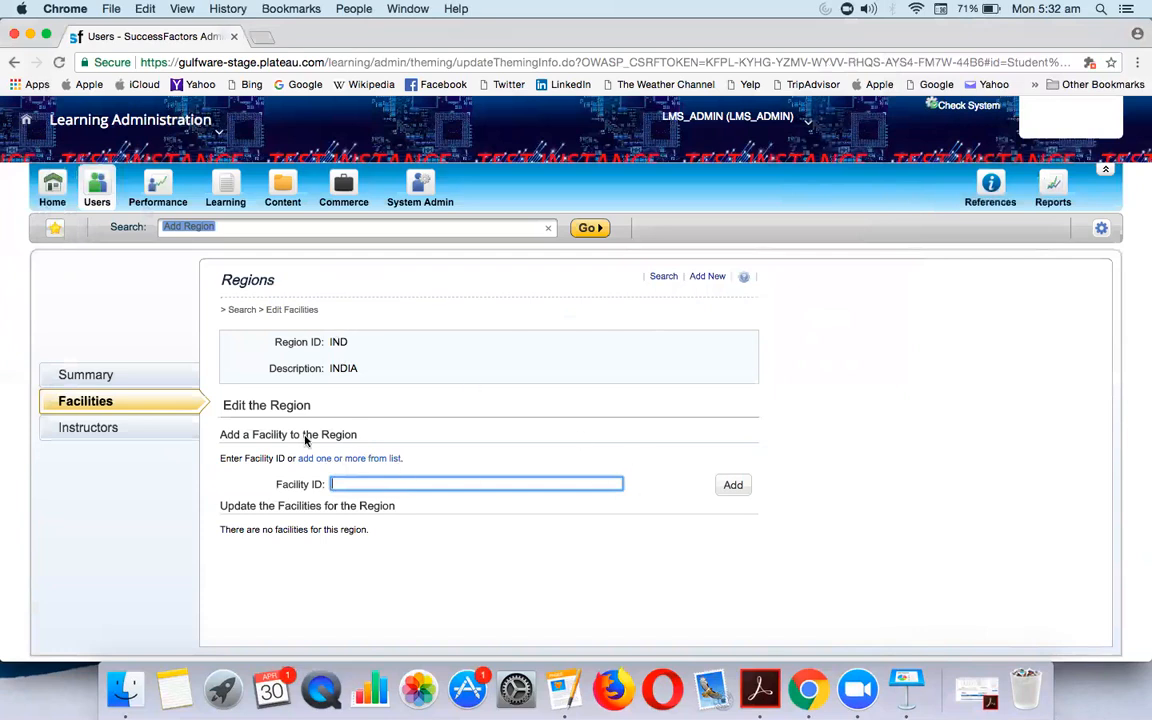
click(156, 429)
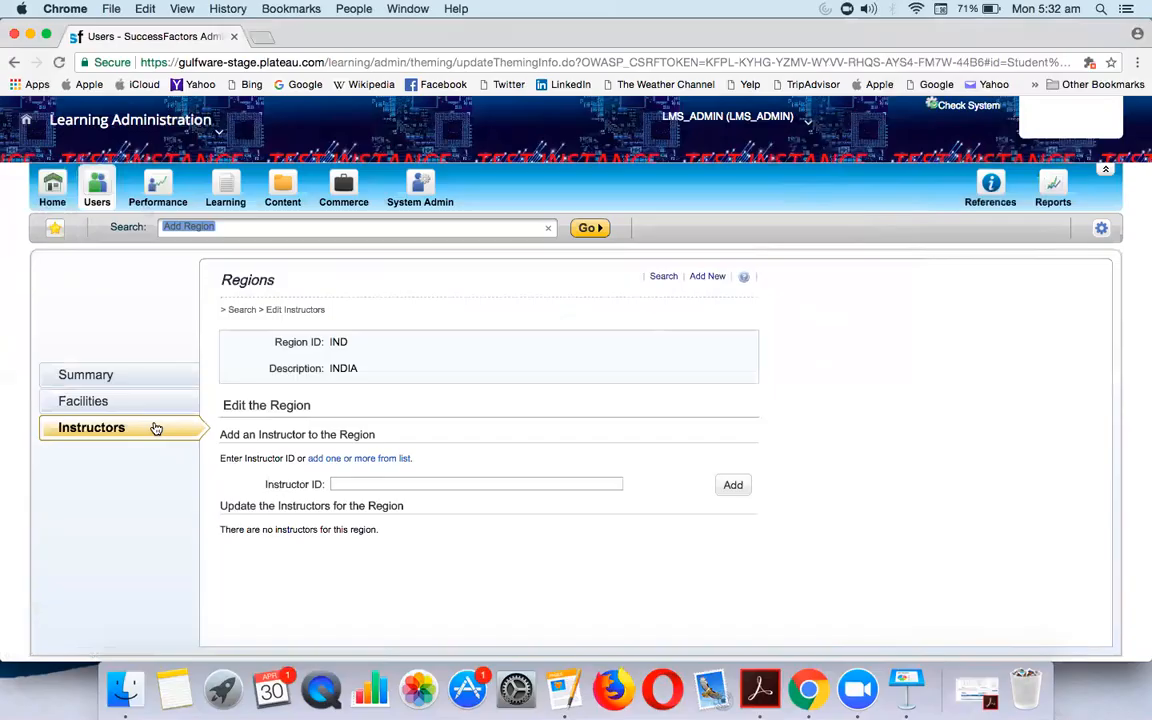
click(86, 376)
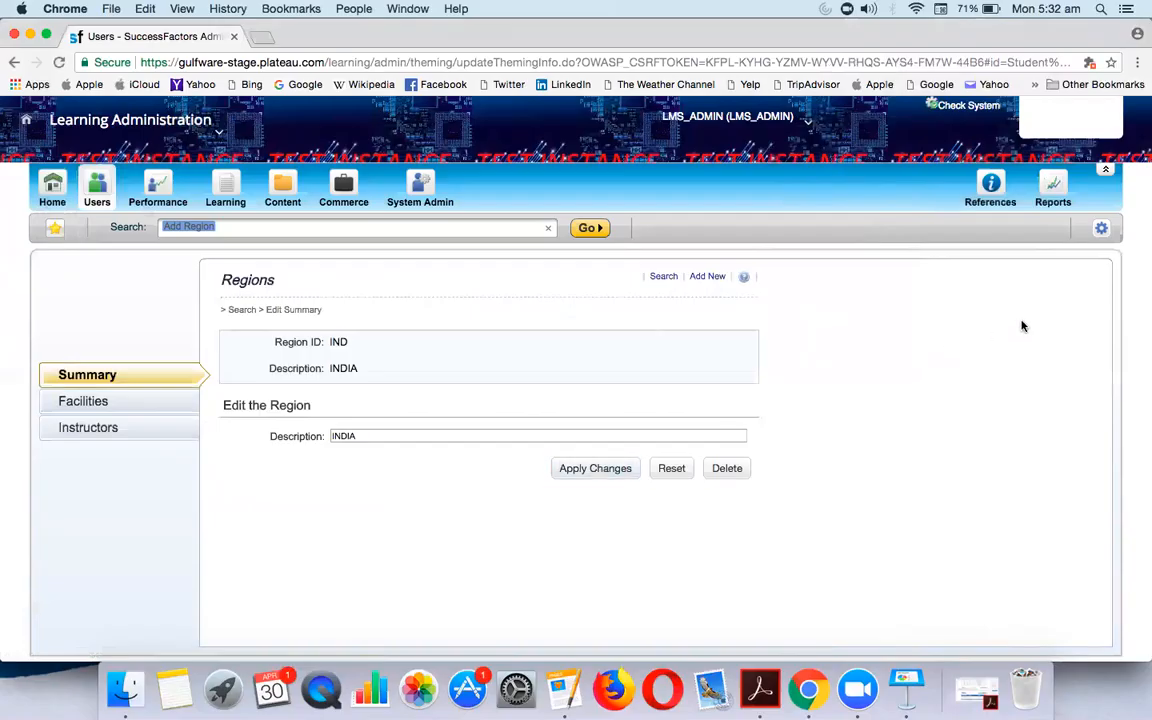
Step: Start a new holiday in the Calendars & Time references and enter N-NEWYEAR-2018 as its Holiday ID
click(999, 187)
mouse_move(998, 217)
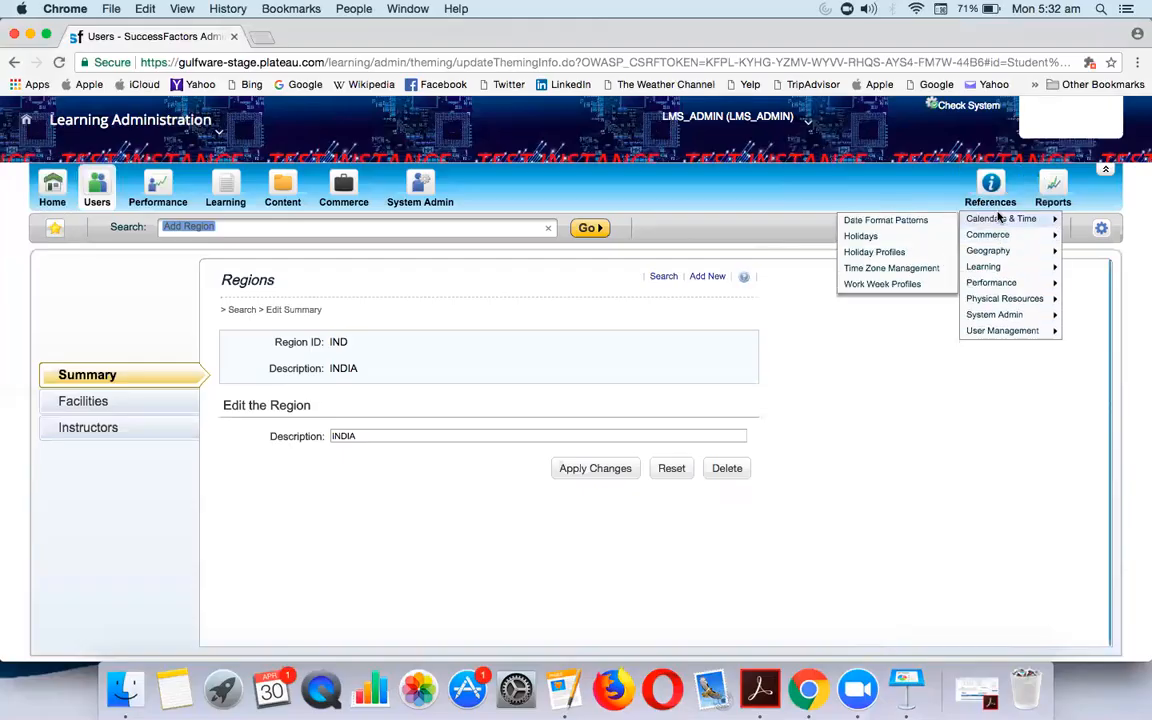
click(889, 237)
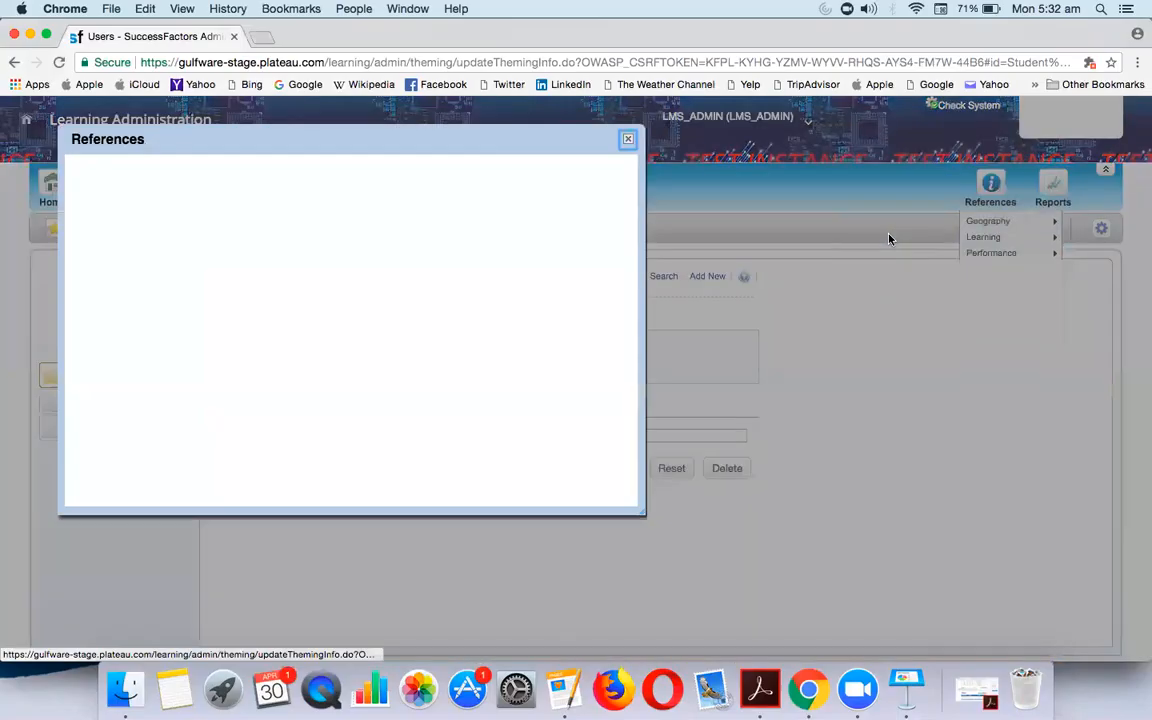
click(562, 172)
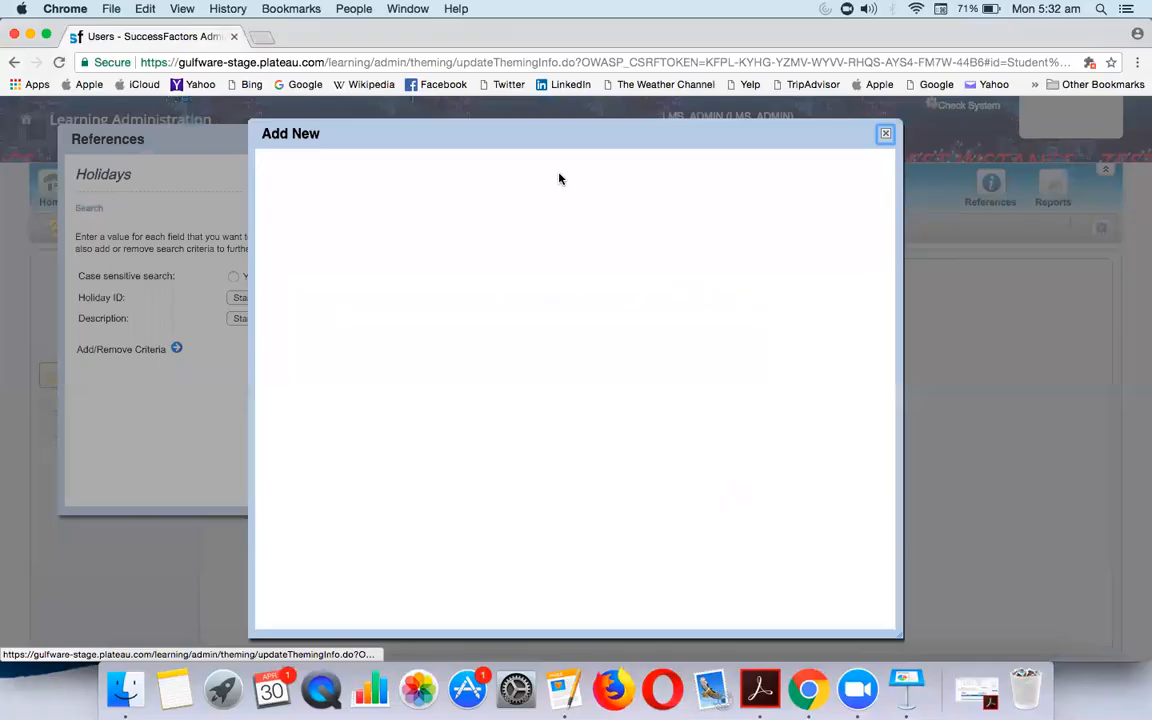
click(491, 278)
text(N-NEWYEAR)
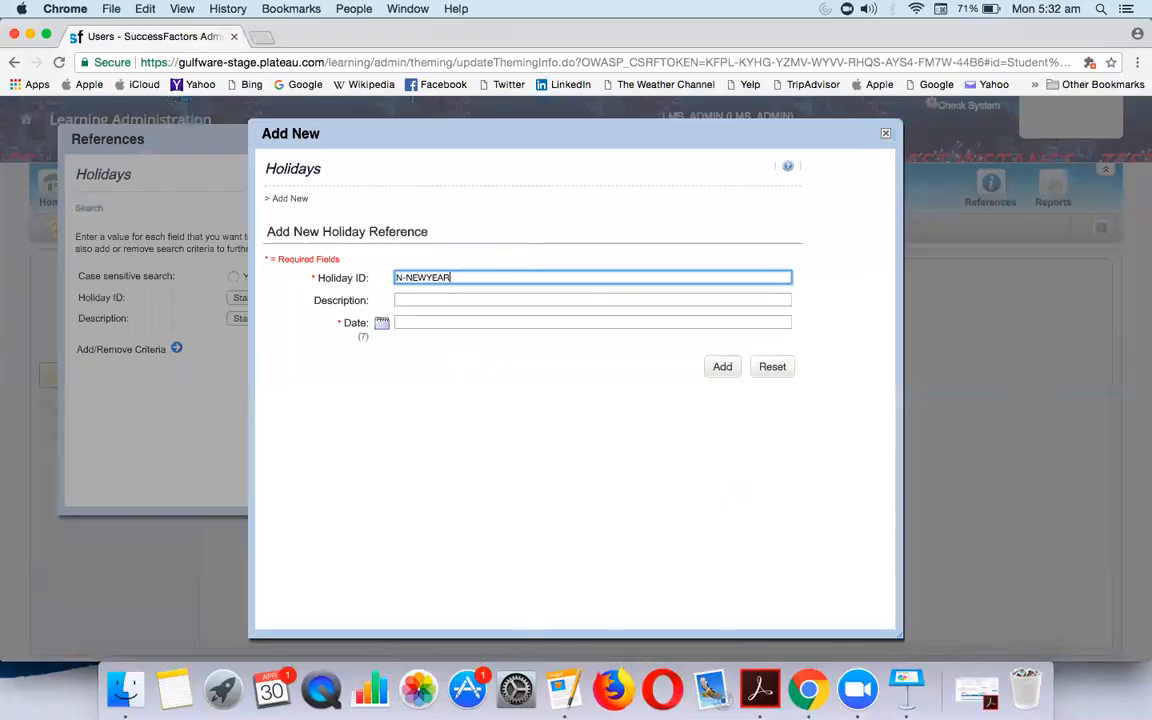
text(-2018)
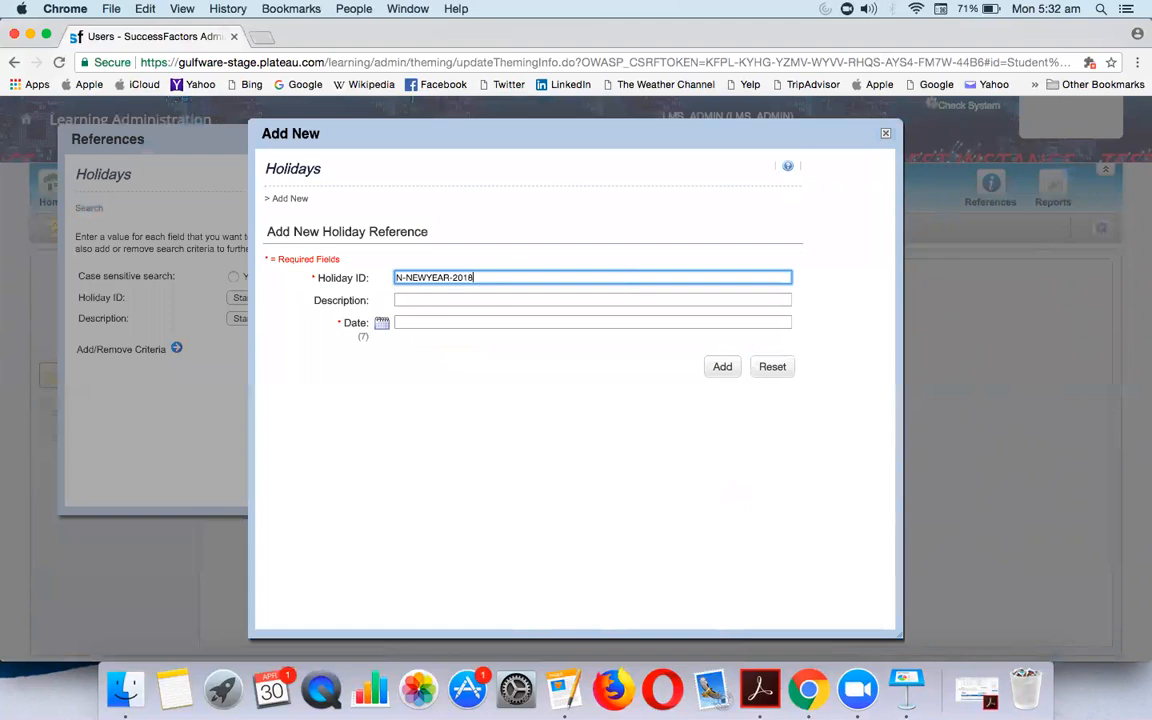
Step: Try to add the new holiday with the date entered as 01/01/2018
key(Tab)
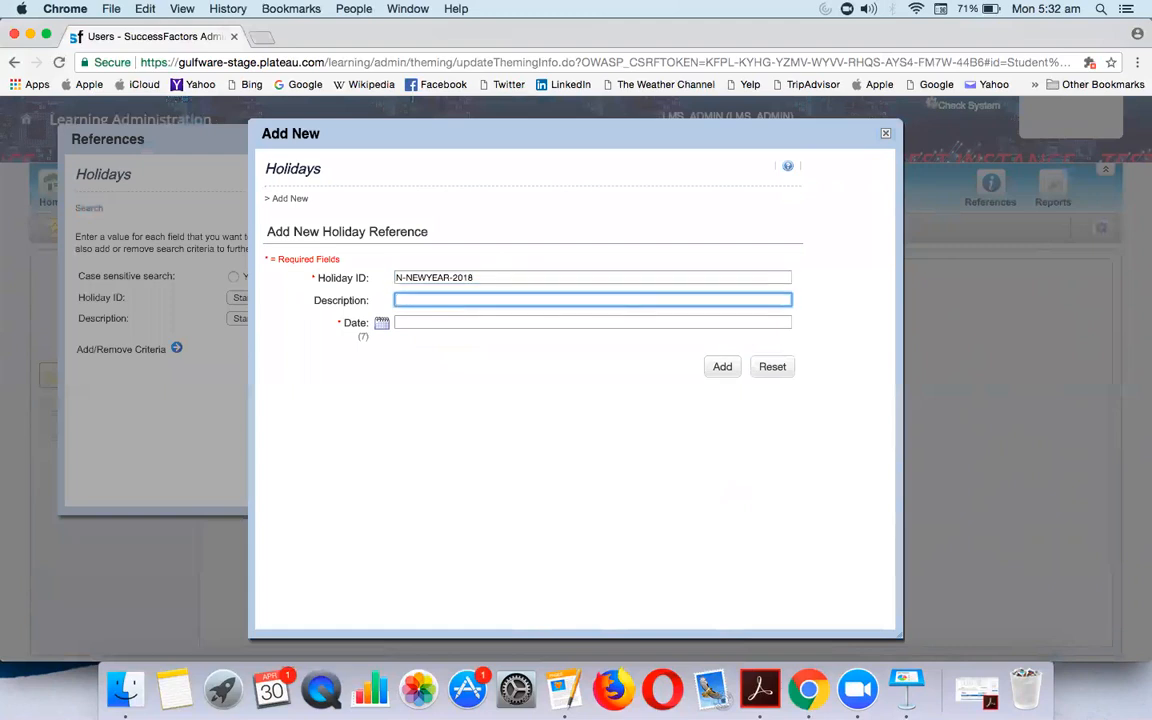
key(Tab)
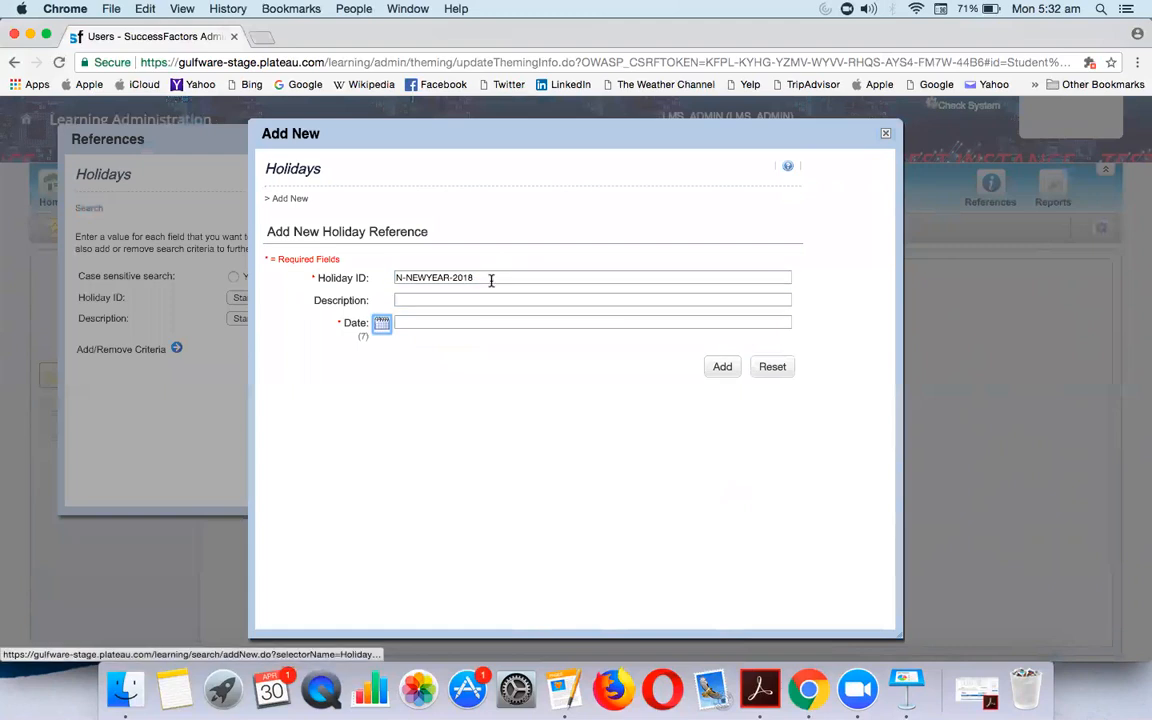
key(Tab)
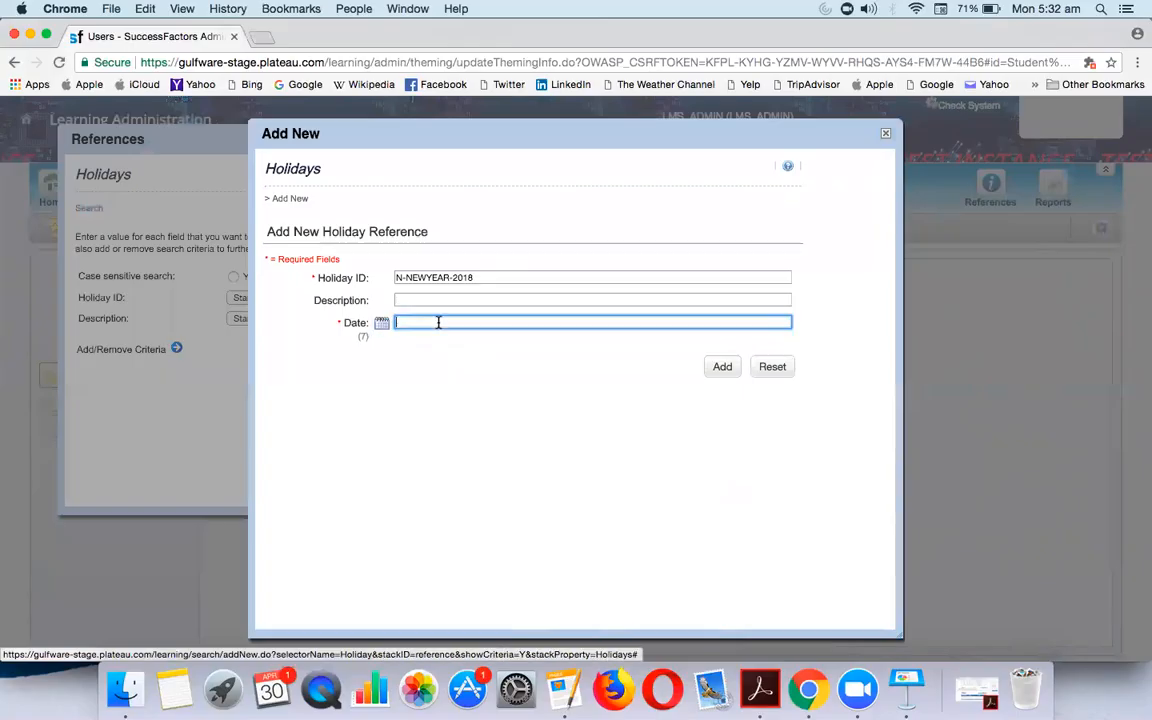
text(01.)
text(01/2018)
click(722, 367)
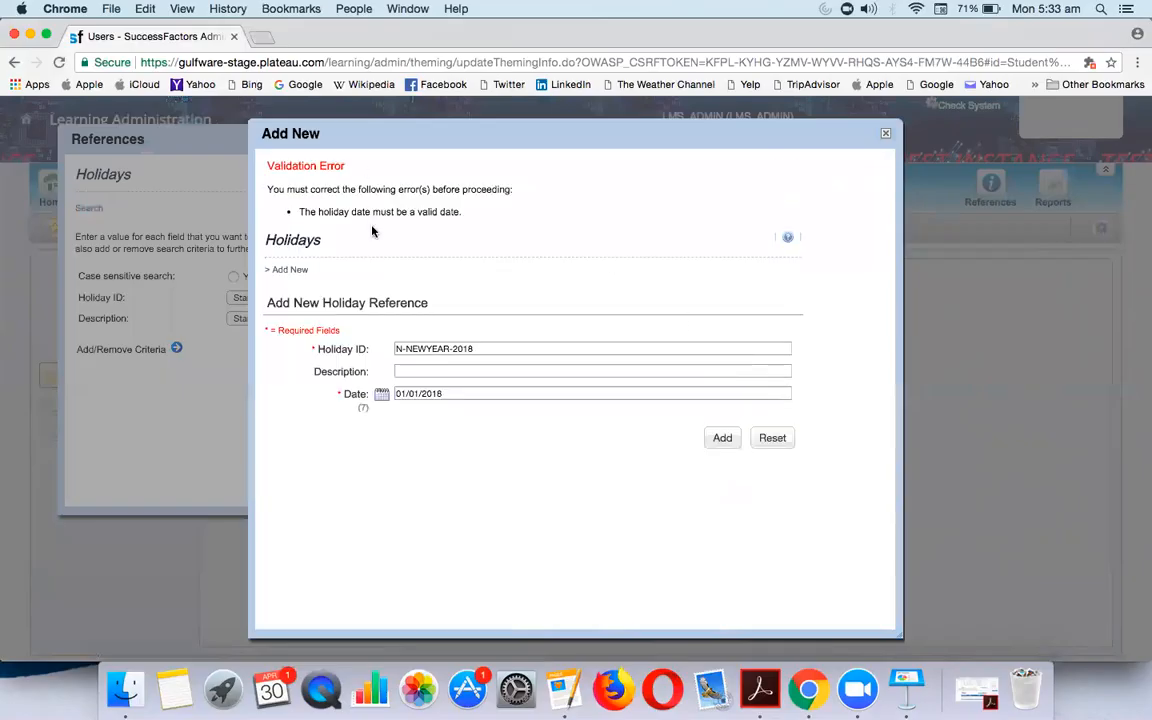
Step: Pick 2018/01/01 from the calendar as the holiday's date and add the holiday
click(381, 394)
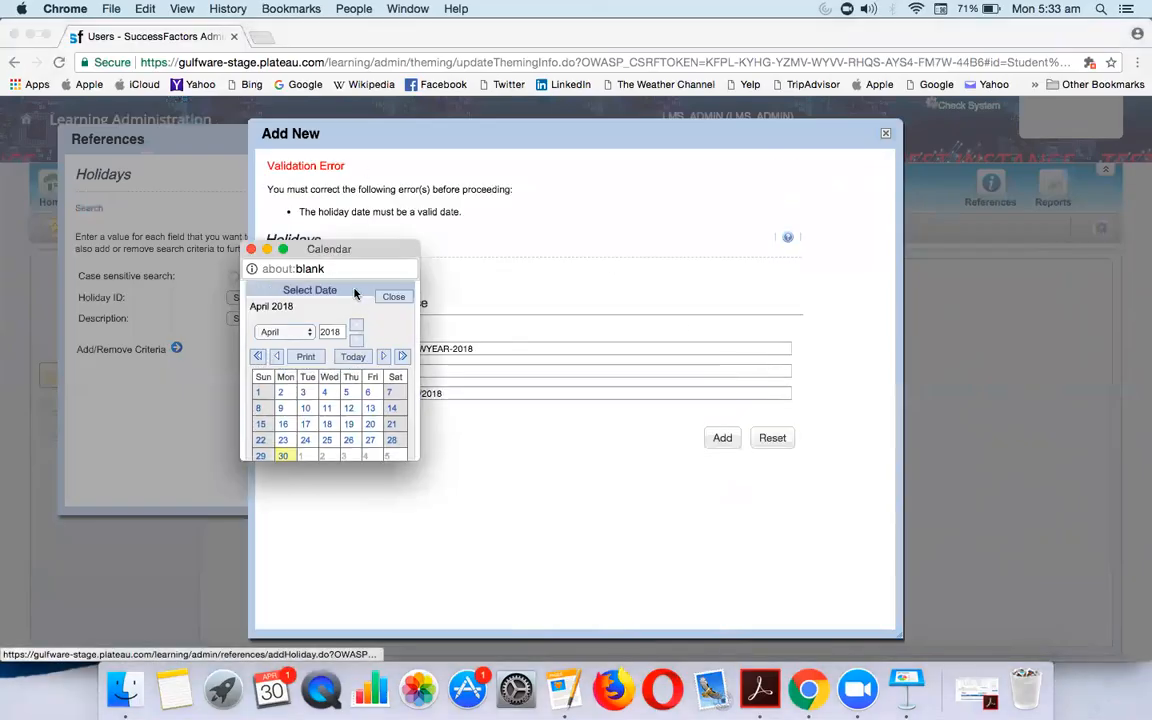
click(310, 333)
click(296, 291)
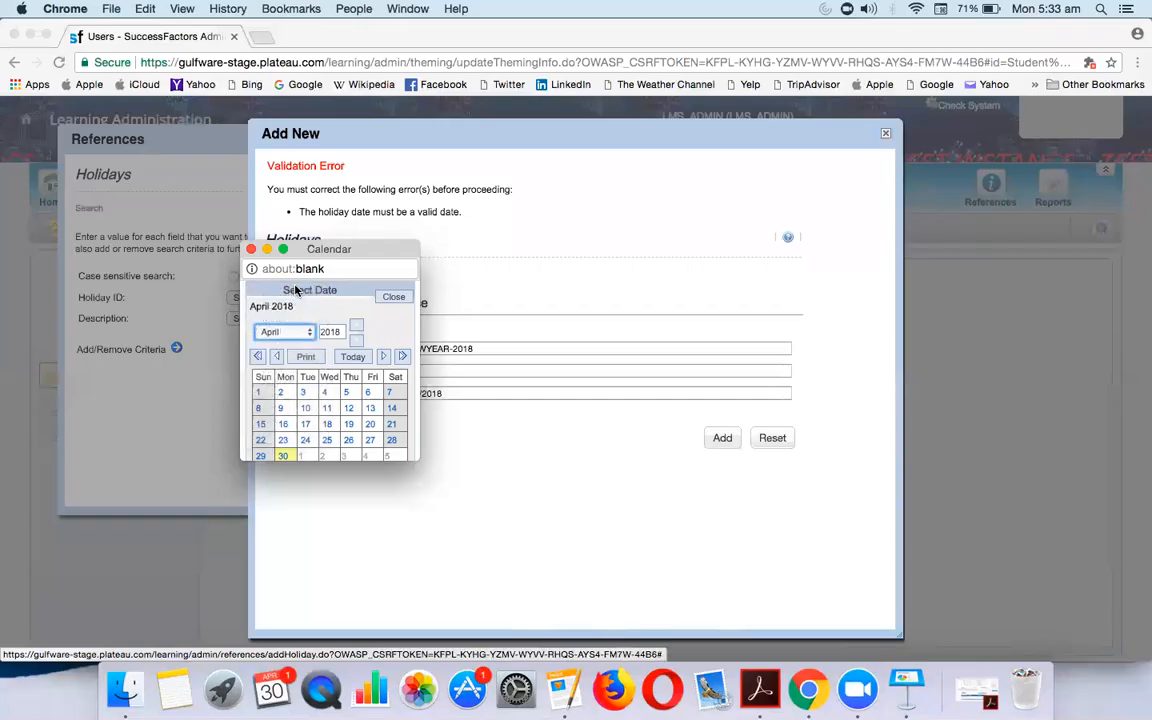
click(283, 392)
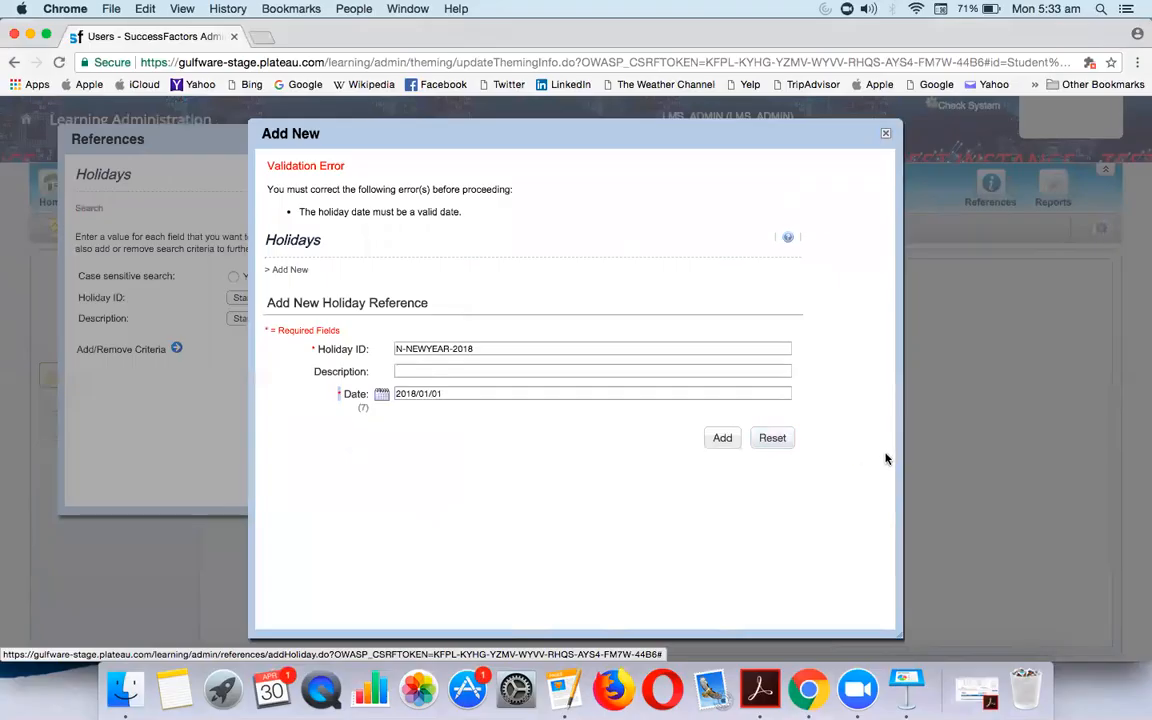
click(722, 439)
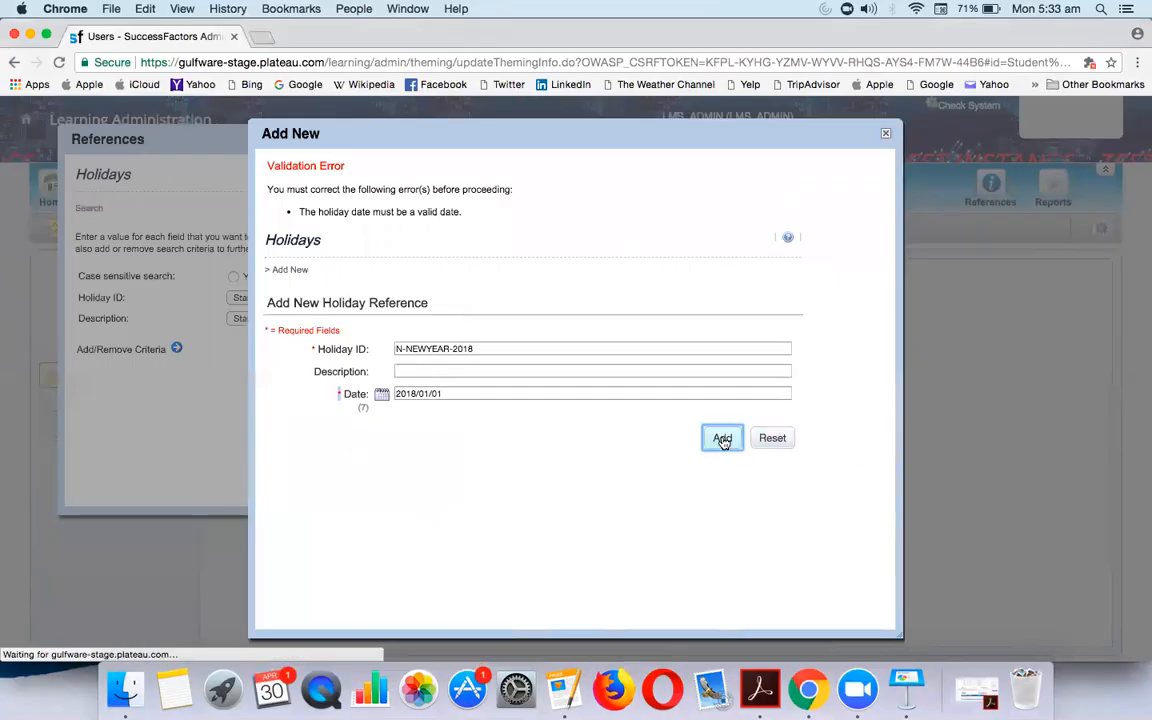
Step: Set the added holiday's description to NEW YEAR, apply the change, and close its form
click(440, 313)
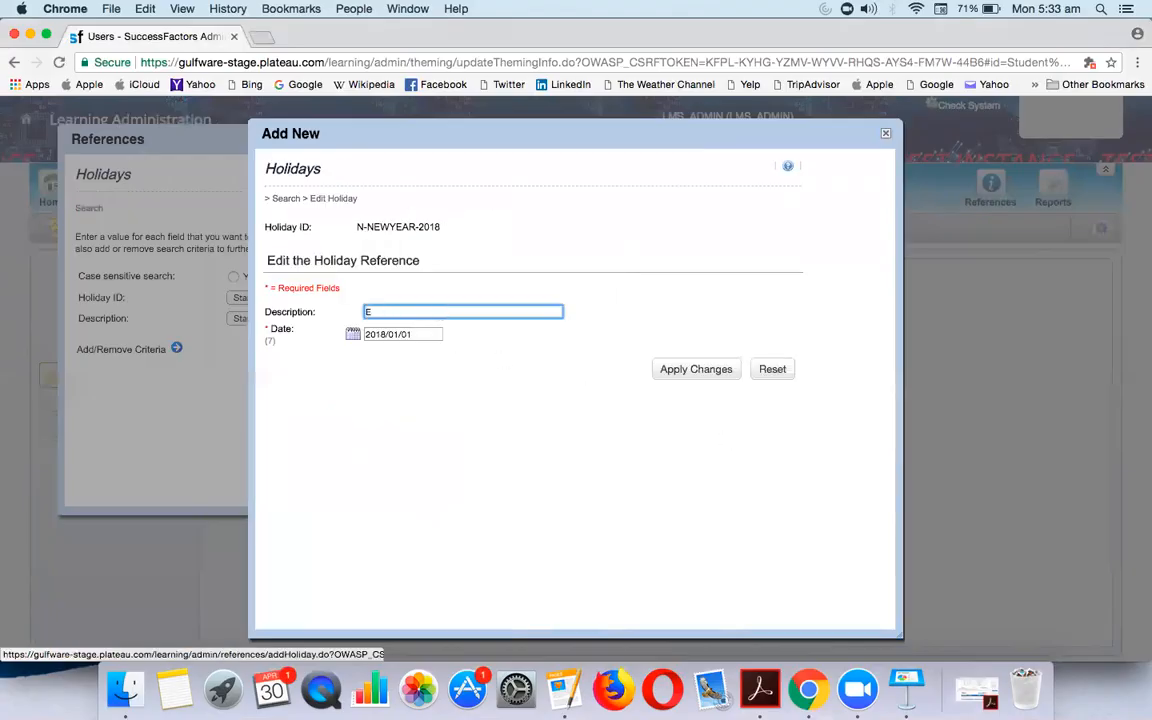
text(NEW YEAR)
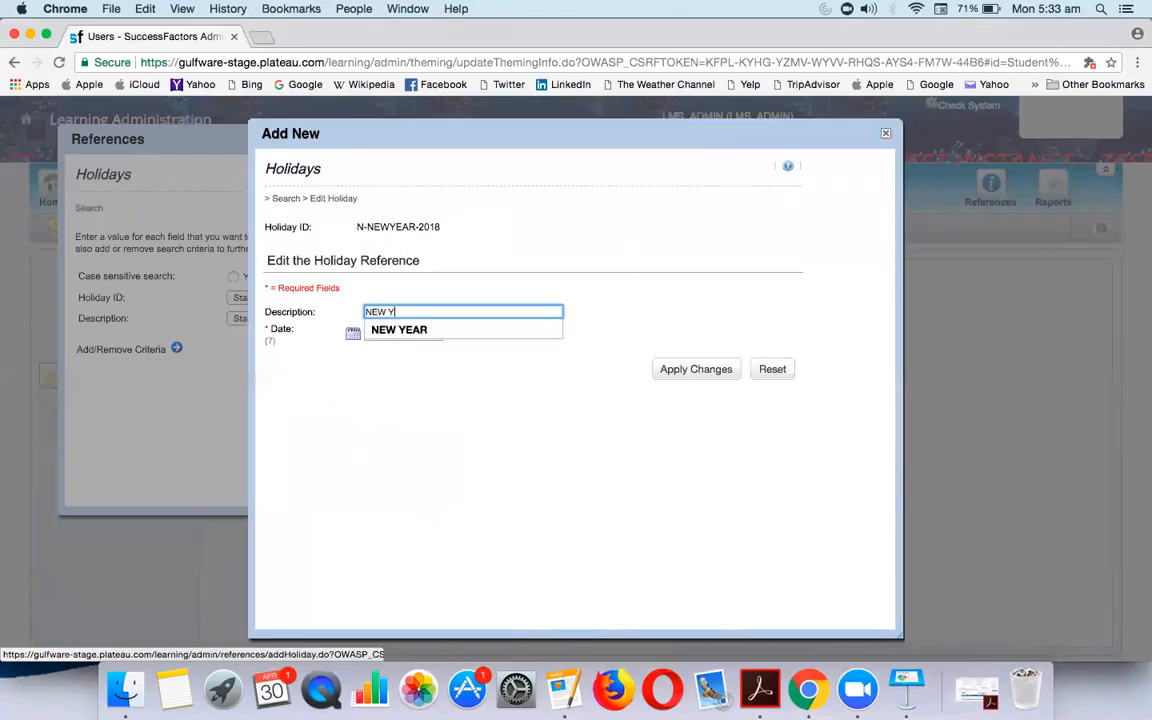
click(701, 374)
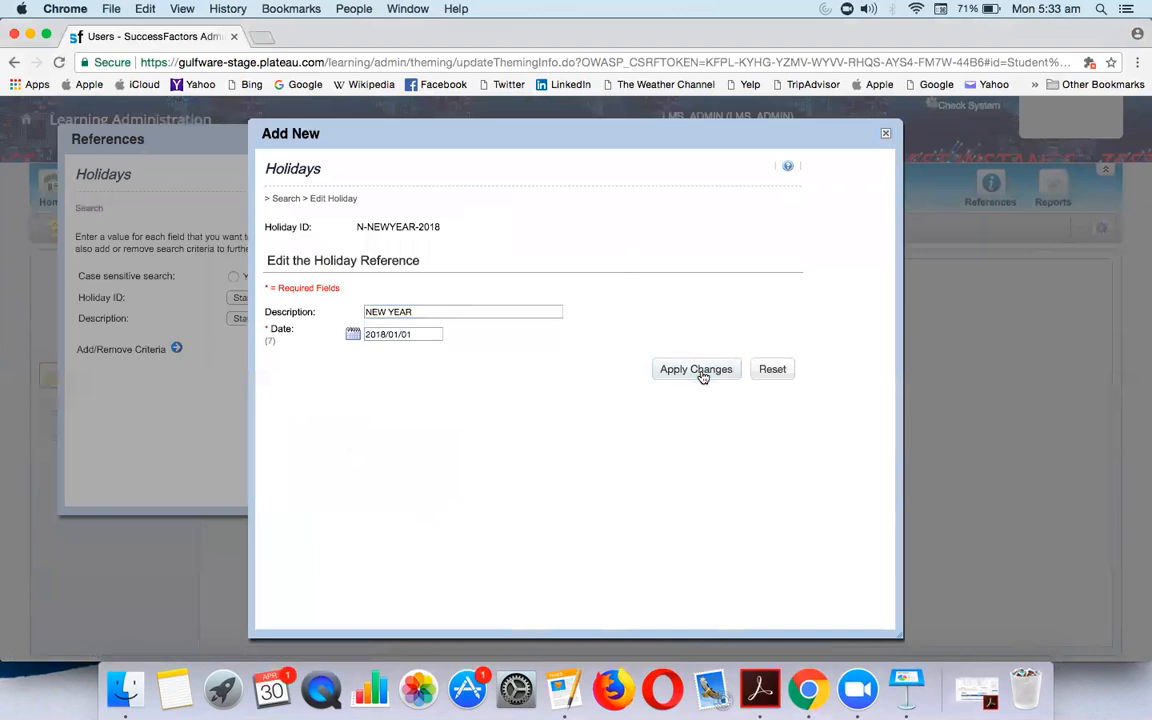
click(884, 134)
Step: Start another new holiday with Holiday ID N-HOLI1 and description HOLIDAY1
click(563, 172)
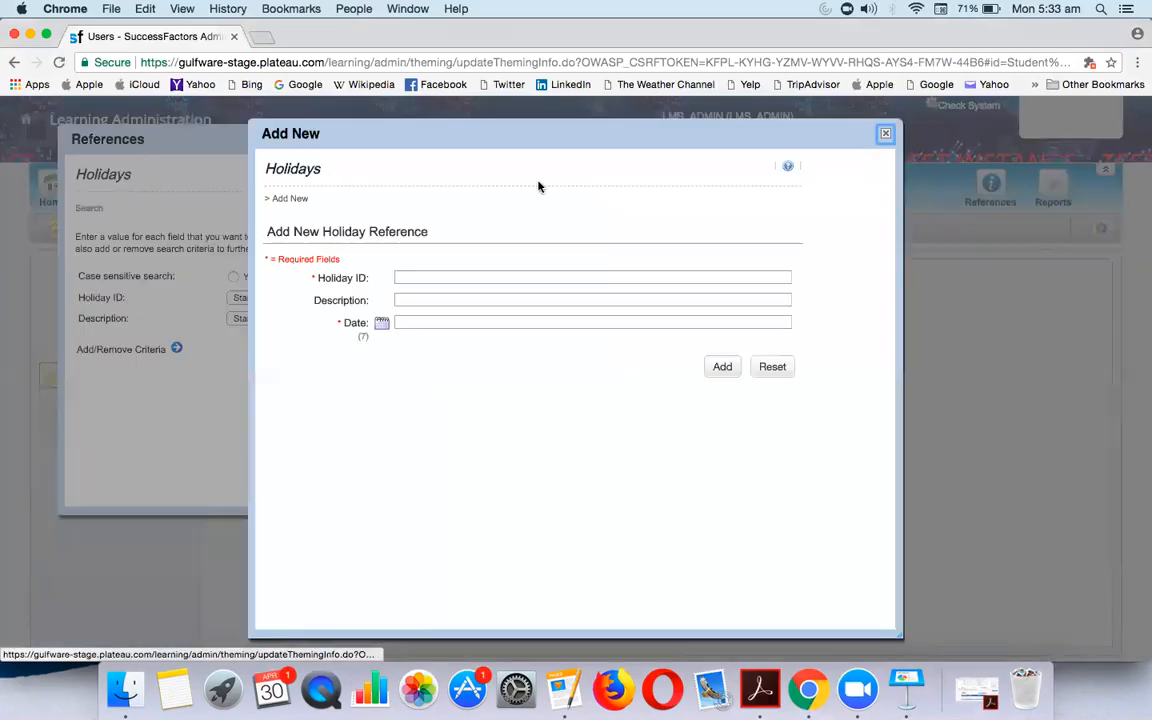
click(416, 276)
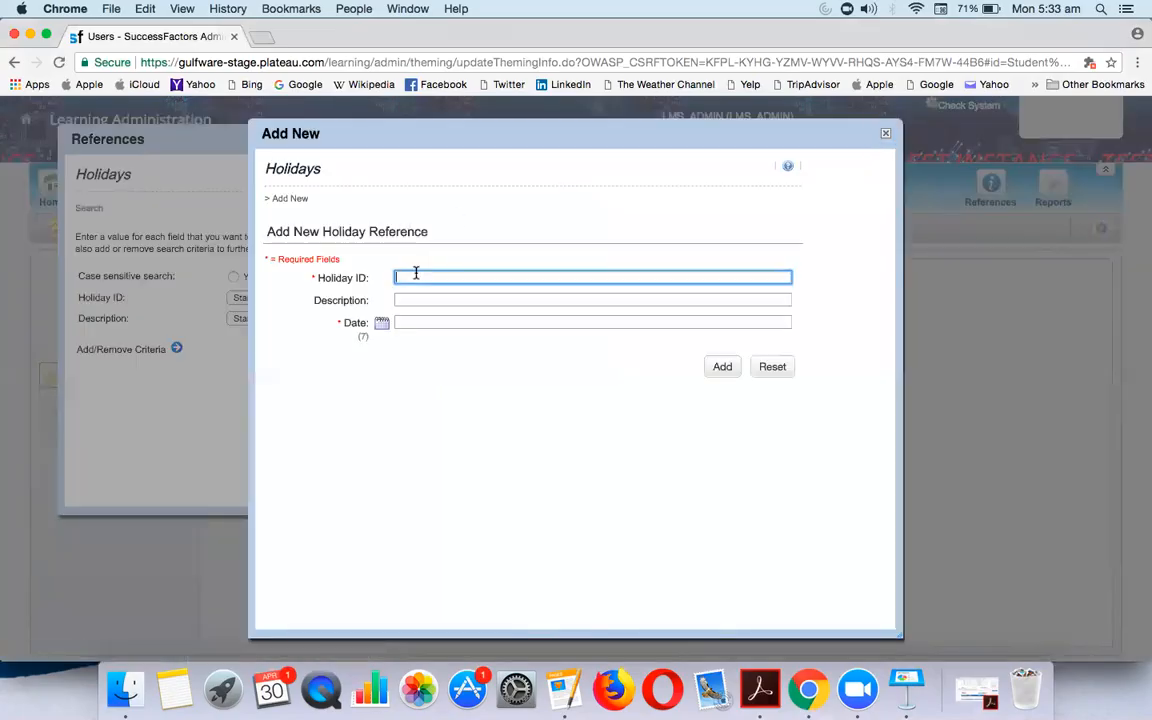
text(N-)
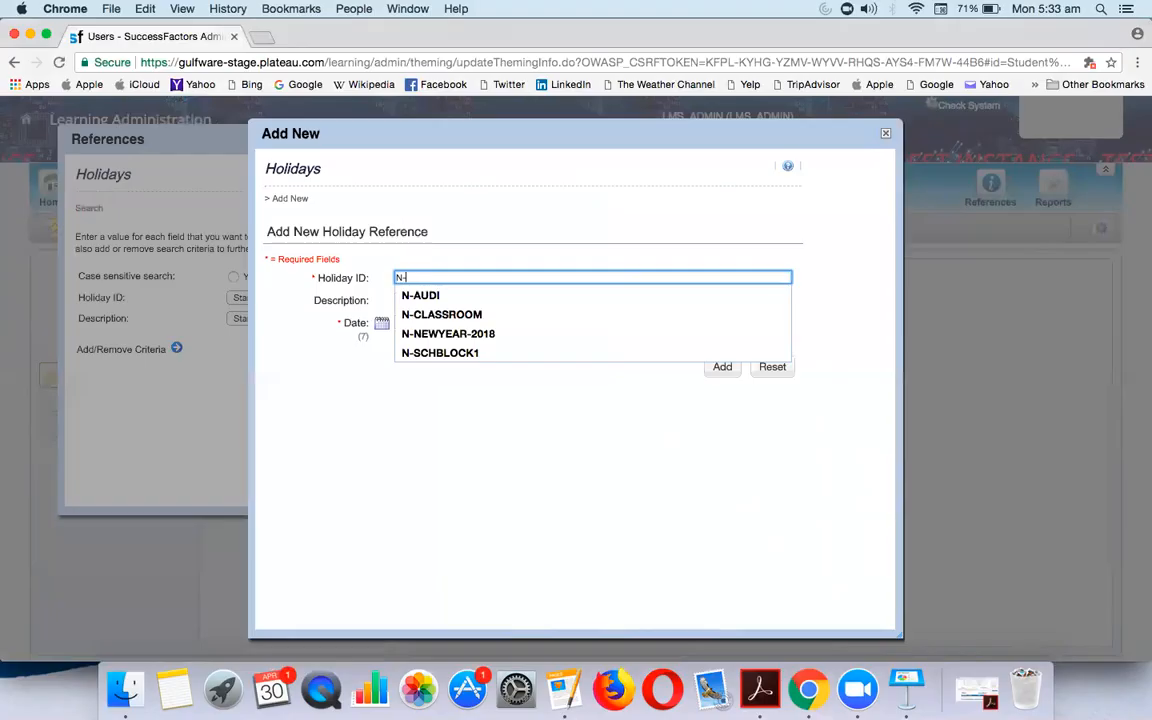
text(HOLI1)
key(Tab)
text(HOLIDAY)
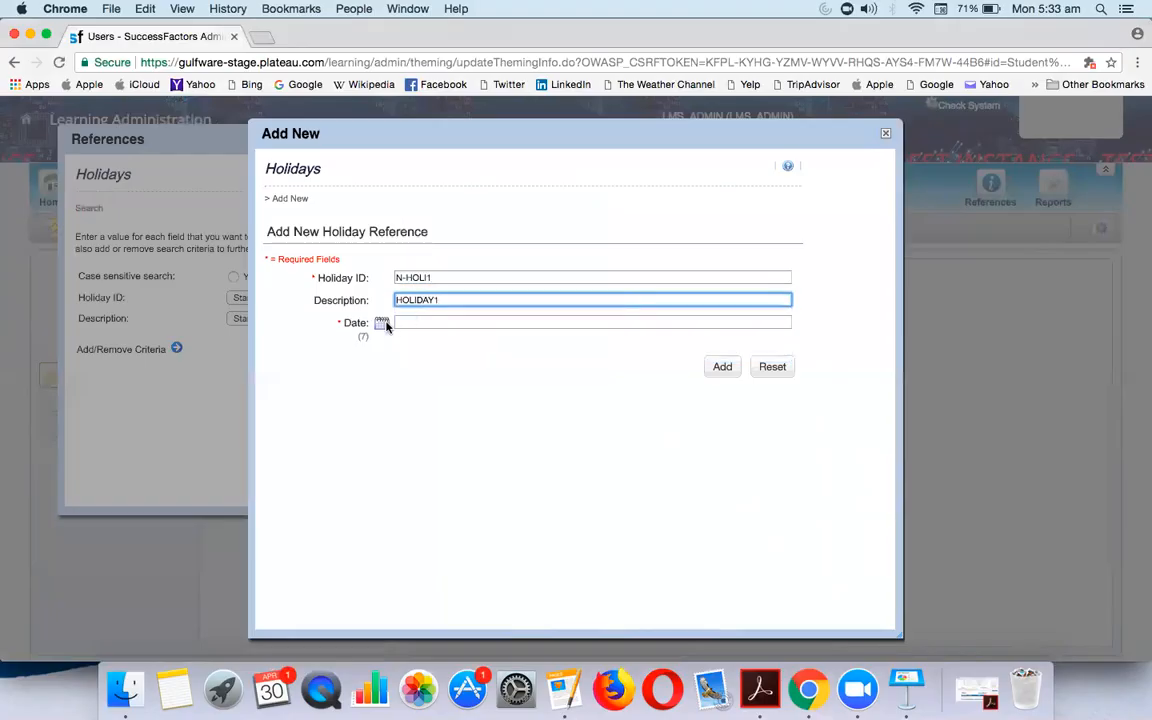
Step: Pick 2018/05/04 as the second holiday's date, add the holiday, and close the Holidays reference
click(381, 322)
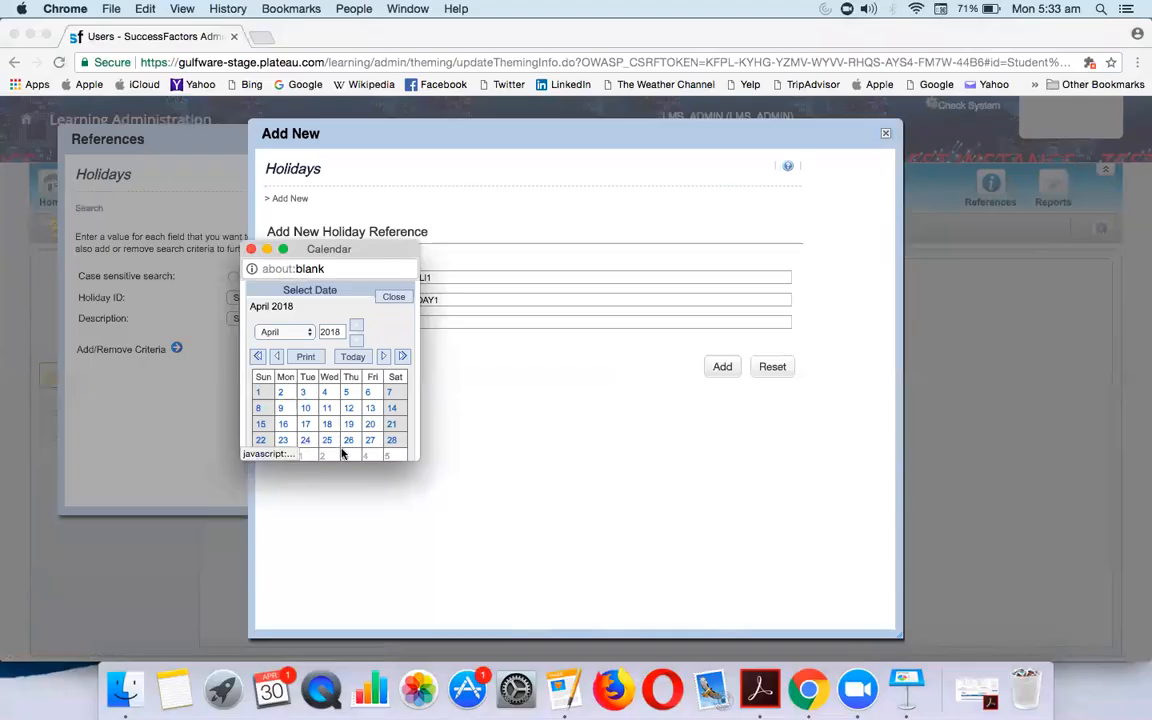
click(283, 331)
click(302, 344)
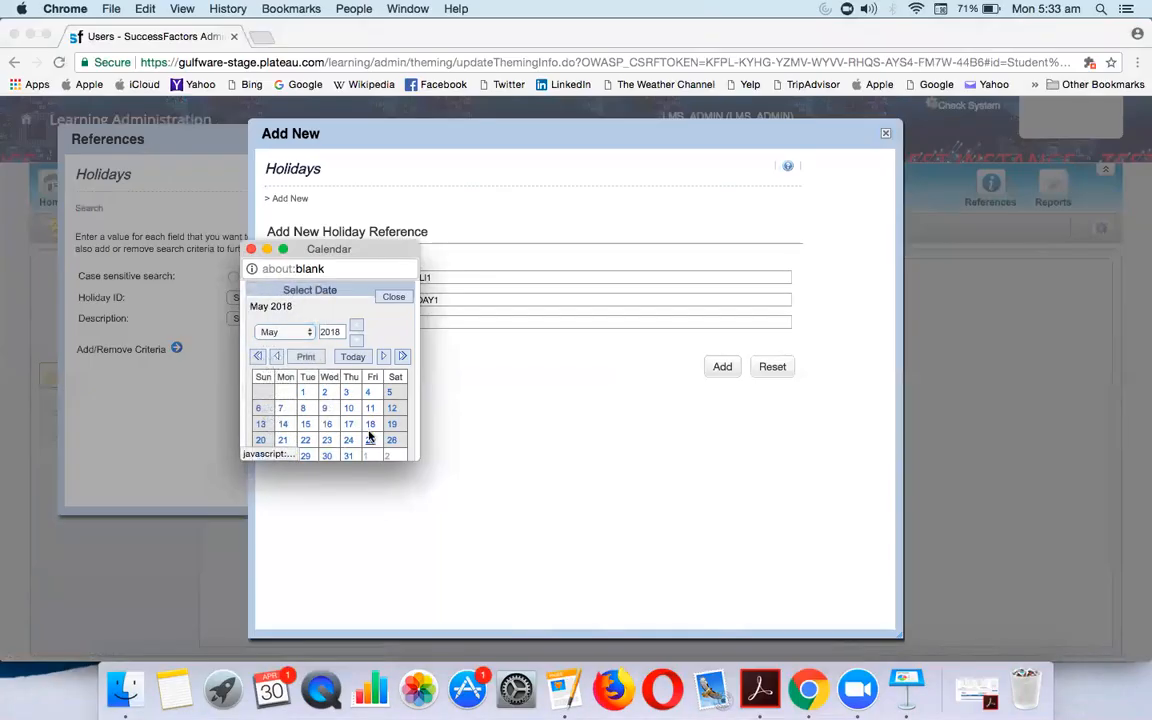
click(369, 392)
click(726, 368)
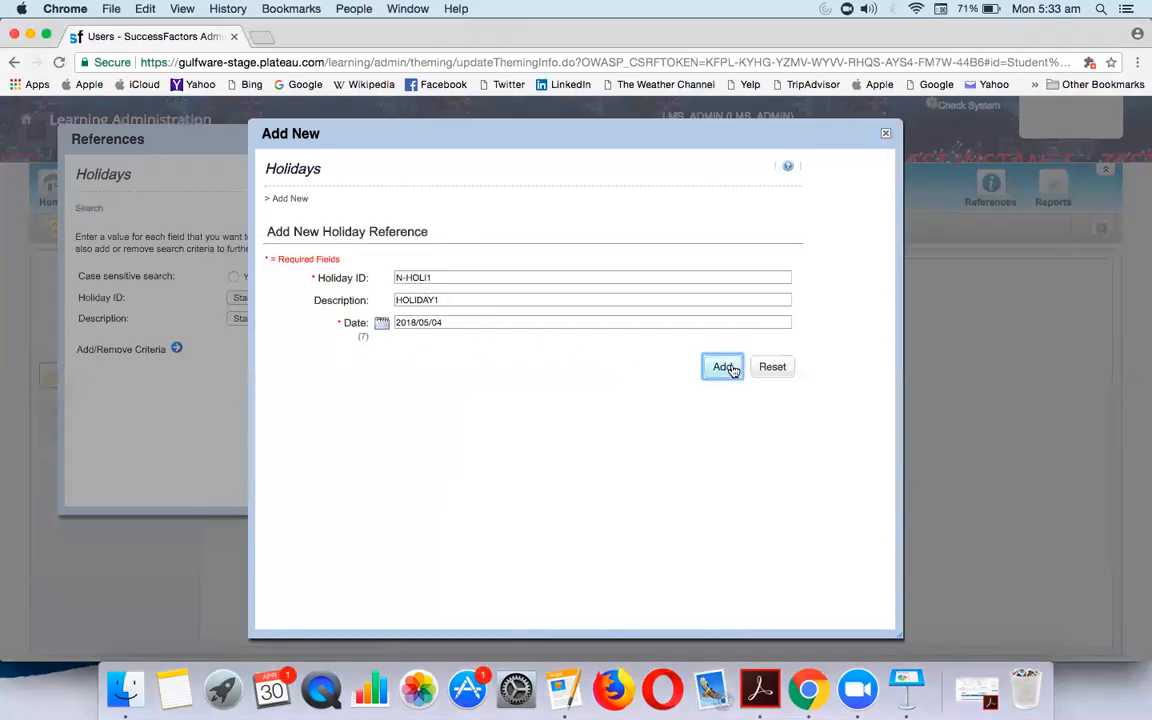
click(690, 370)
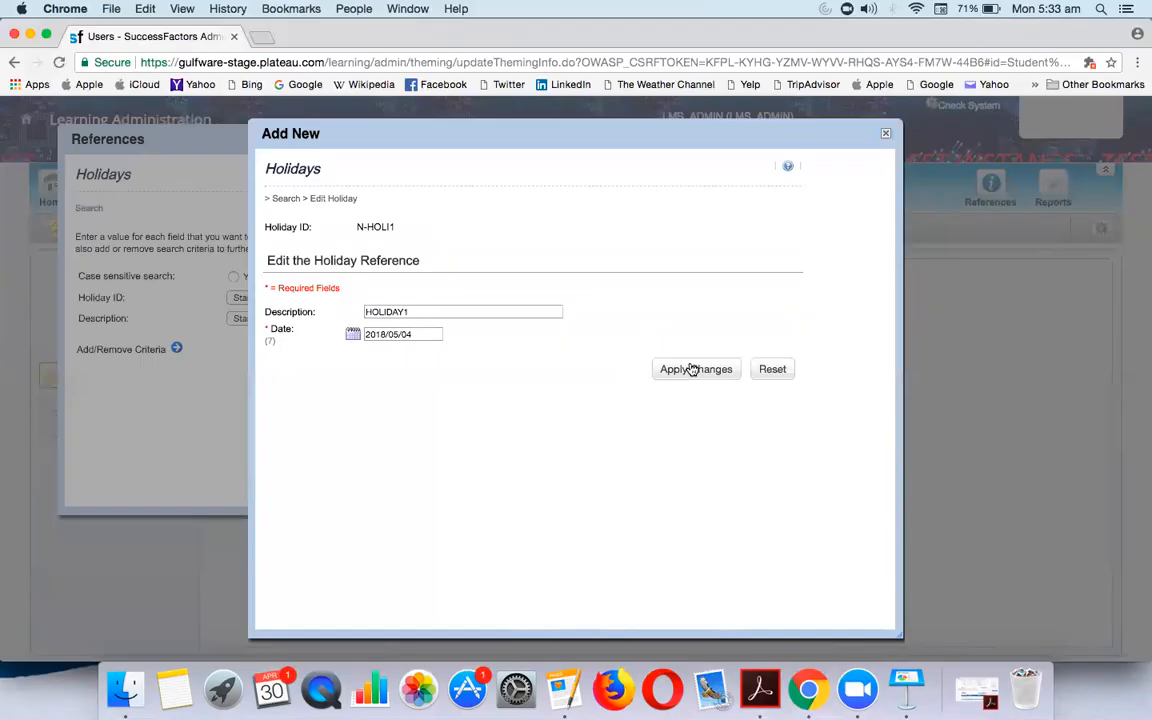
click(884, 137)
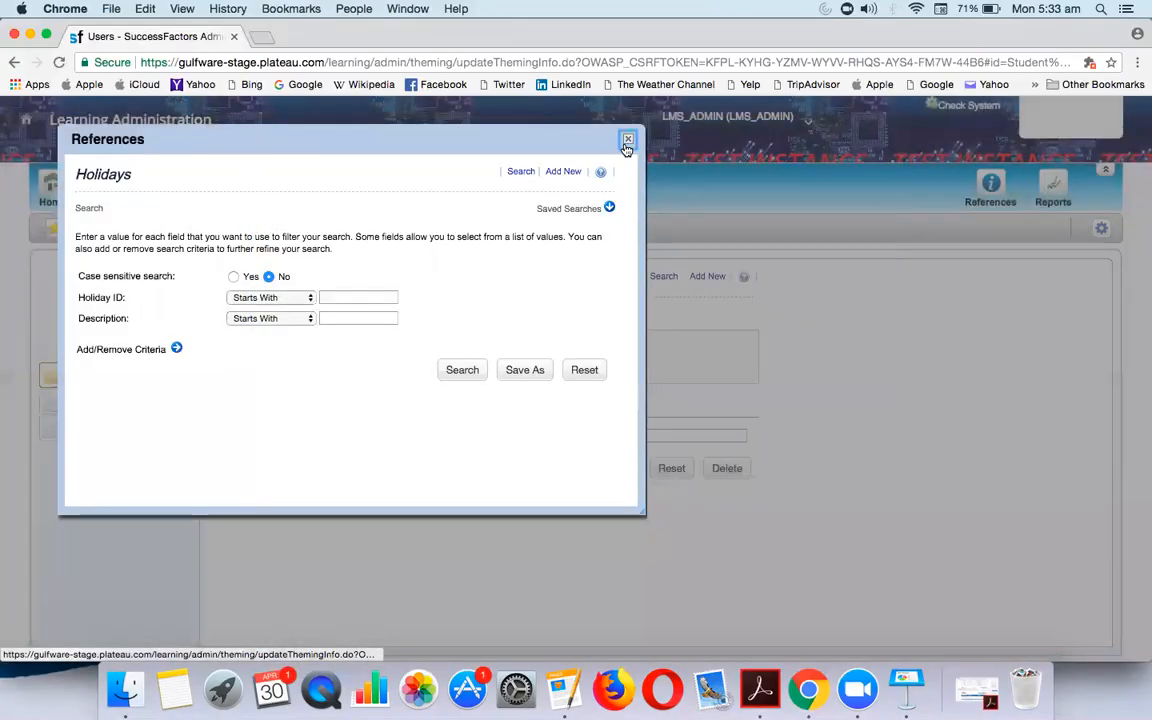
click(629, 139)
Step: Start a new holiday profile in the Calendars & Time references with the ID N-HOLIDAYPROFILE-2018
mouse_move(990, 195)
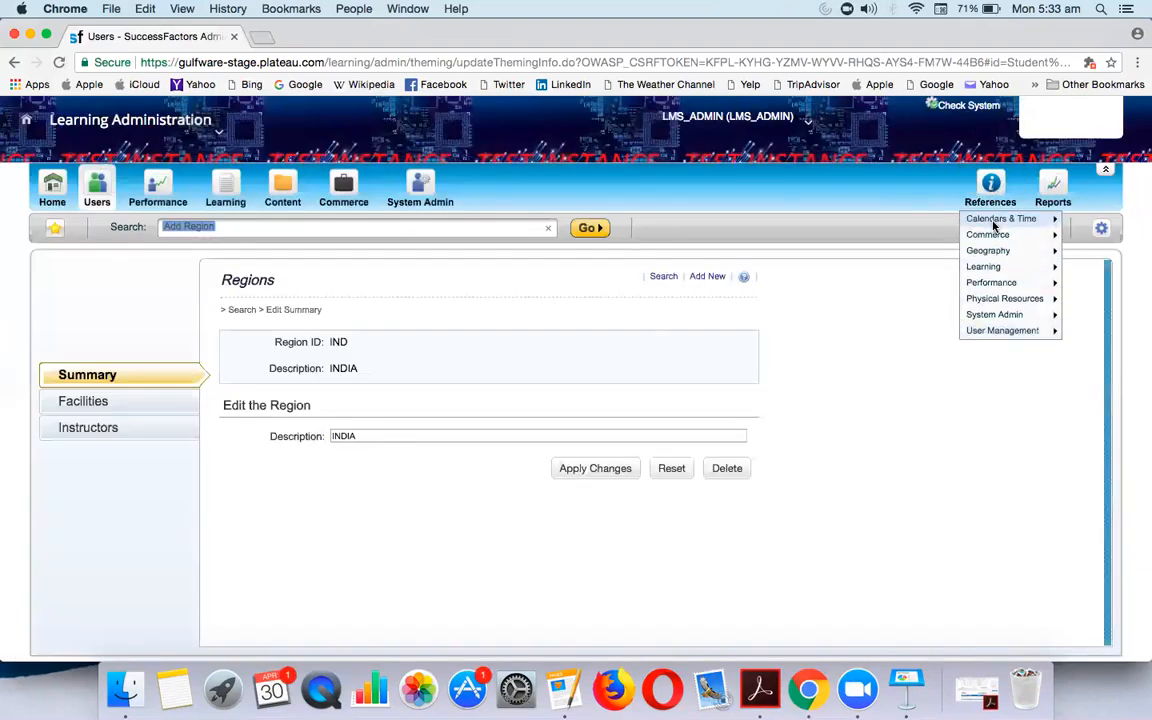
mouse_move(993, 221)
click(874, 252)
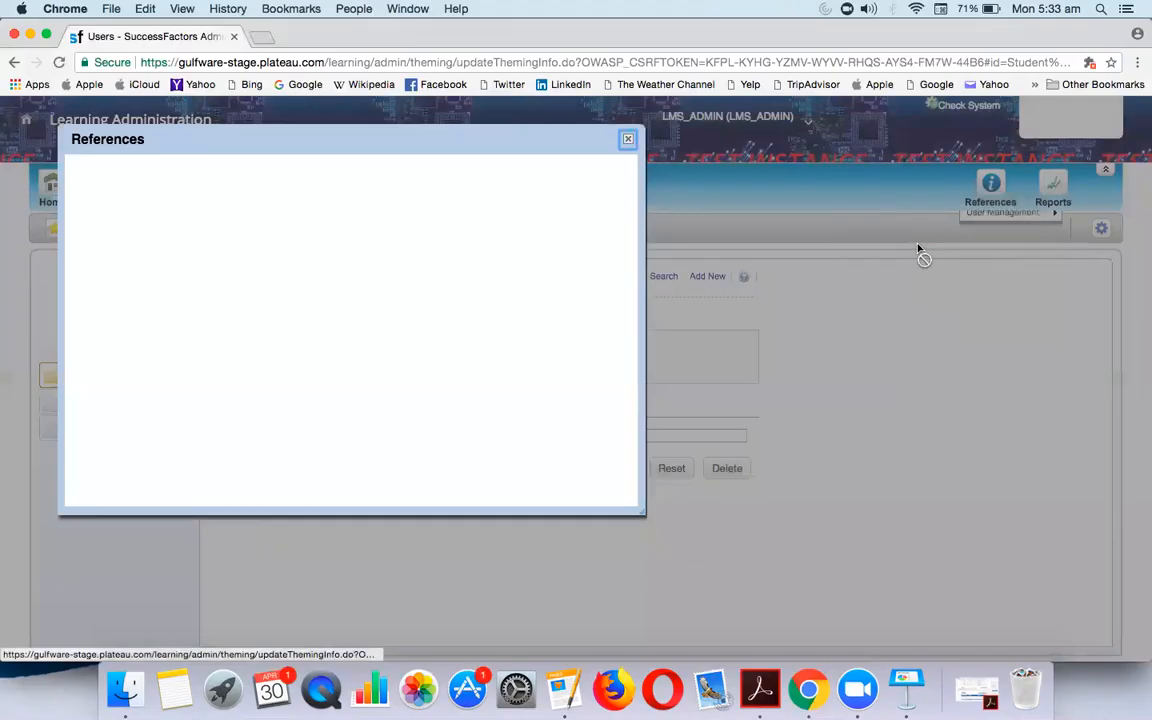
click(563, 171)
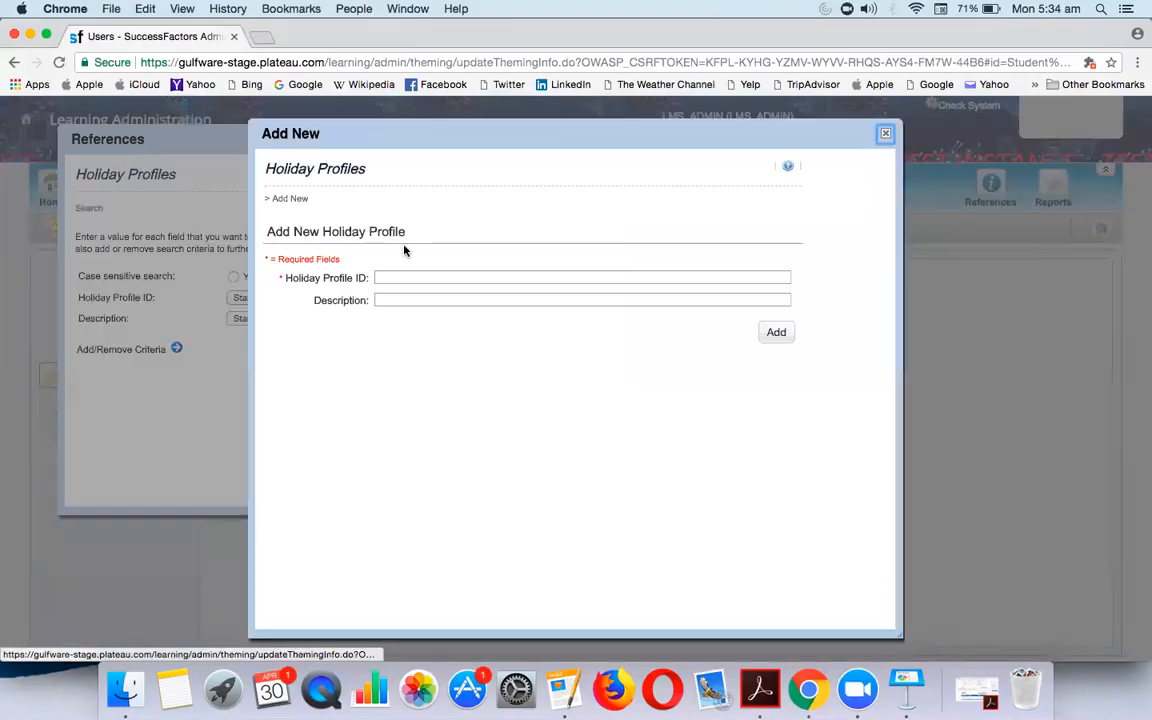
click(399, 276)
text(N-HOLIDAYPROFILE-201)
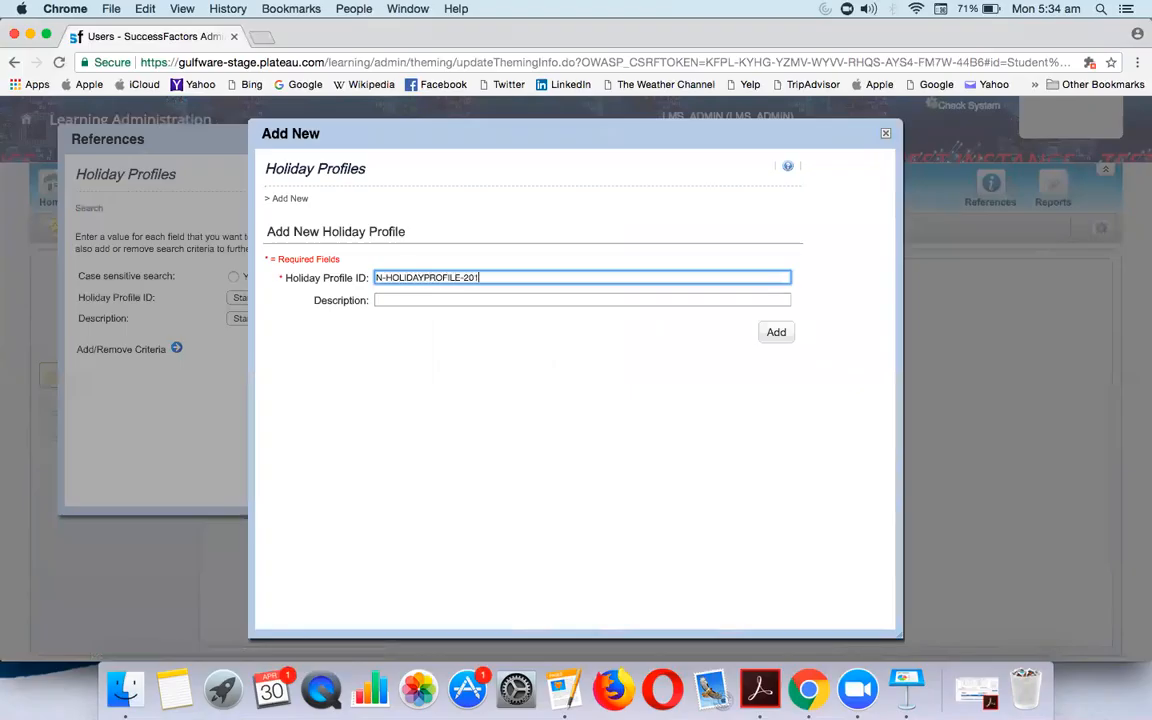
text(8)
Step: Copy the Holiday Profile ID into the description and add the holiday profile
key(Tab)
drag(481, 281, 374, 279)
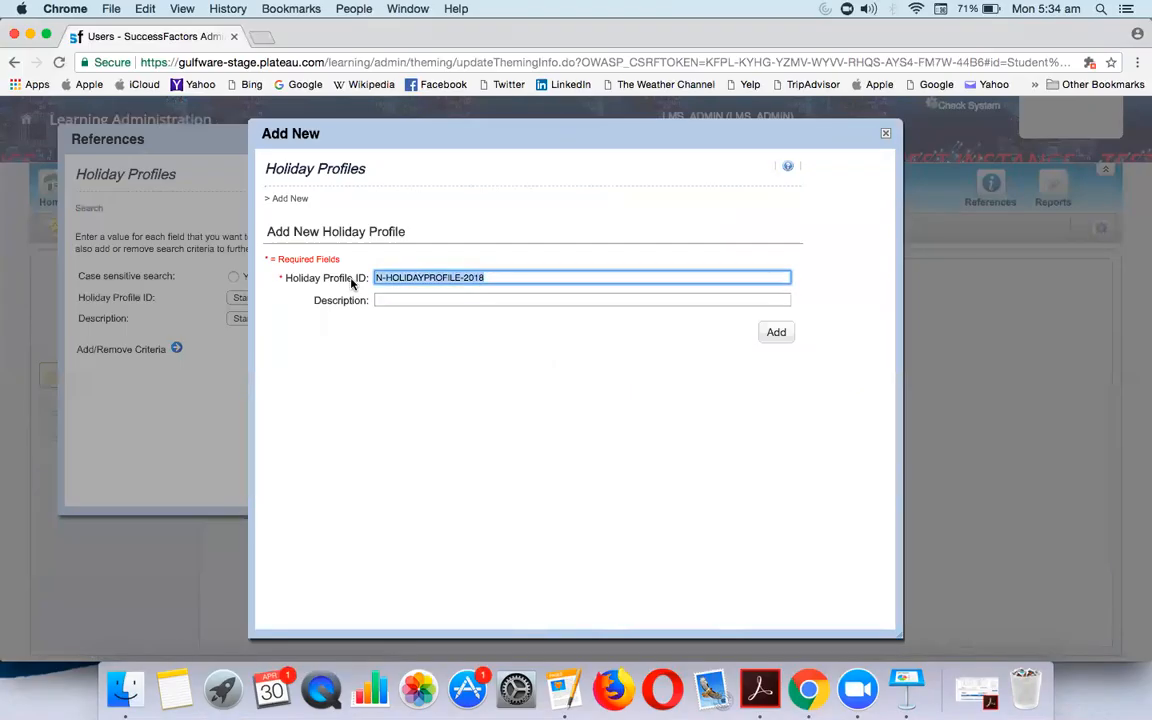
key(super+c)
click(378, 301)
key(super+v)
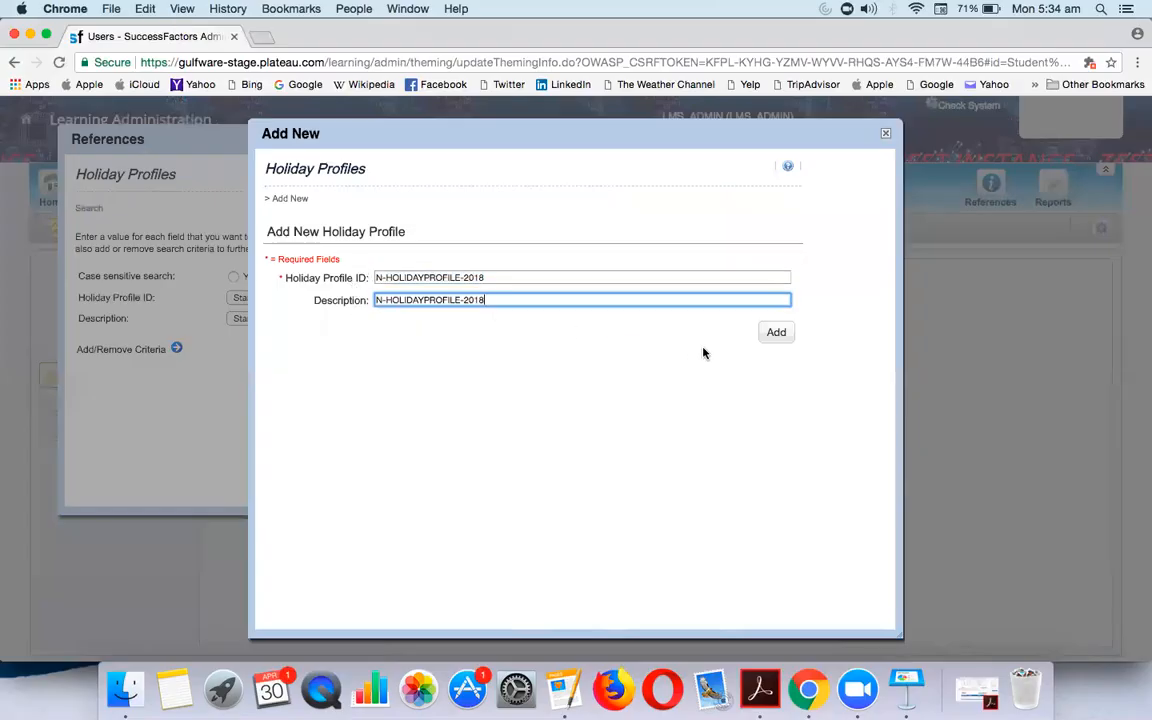
click(778, 333)
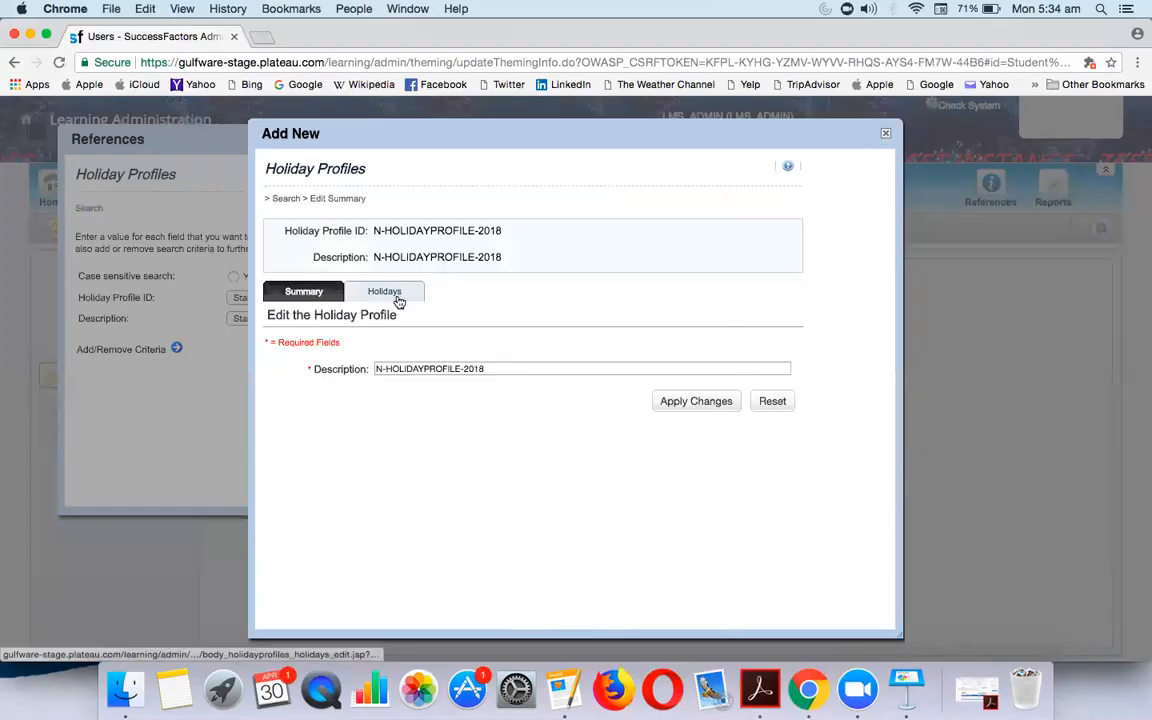
Step: Add the holidays N-HOLI1 and N-NEWYEAR-2018 from the holiday list to the N-HOLIDAYPROFILE-2018 profile
click(398, 301)
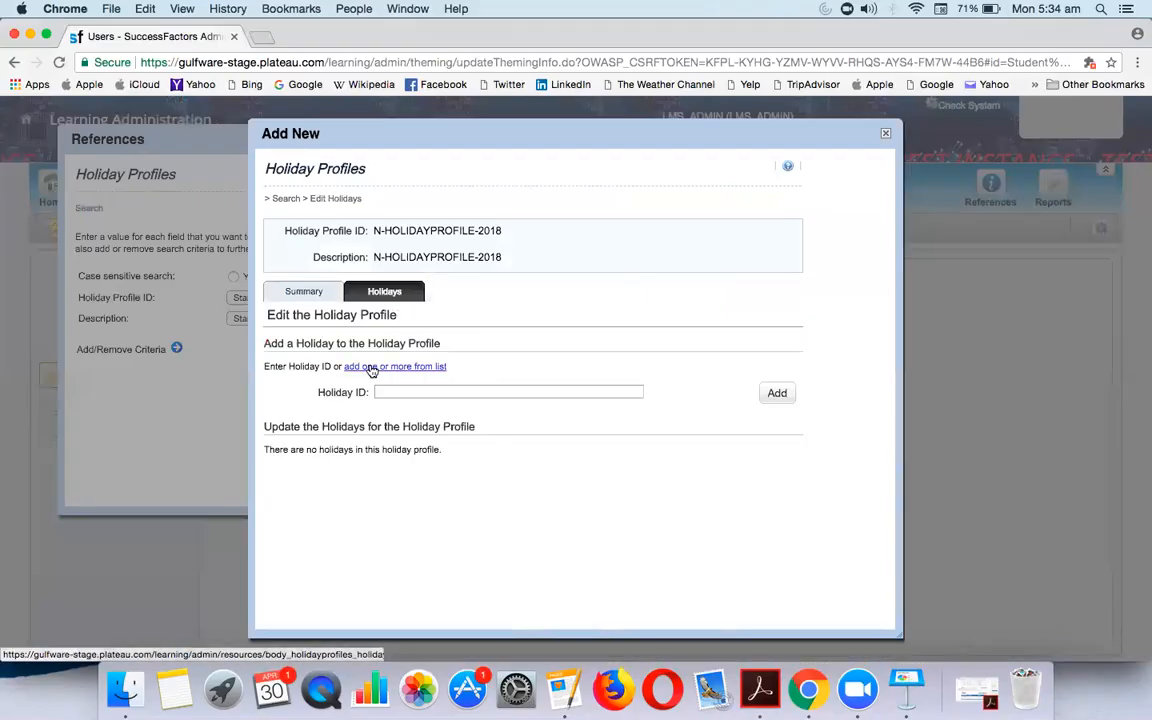
click(374, 367)
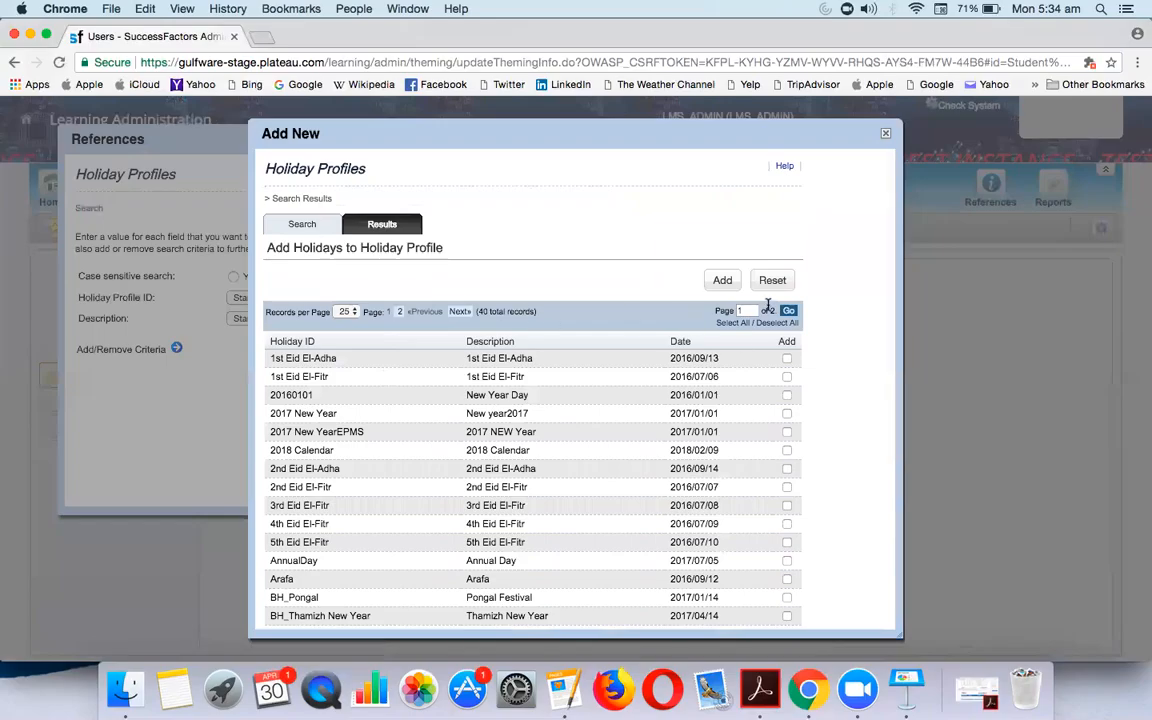
scroll(486, 372, down, 5)
scroll(414, 378, up, 5)
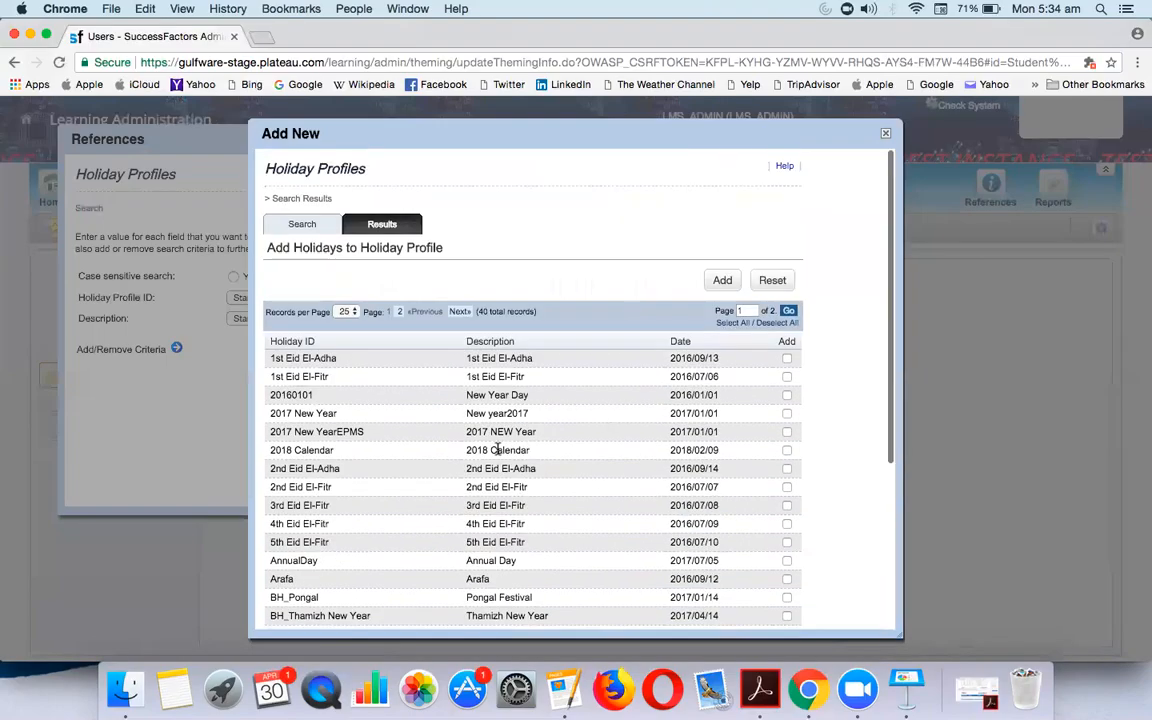
click(398, 312)
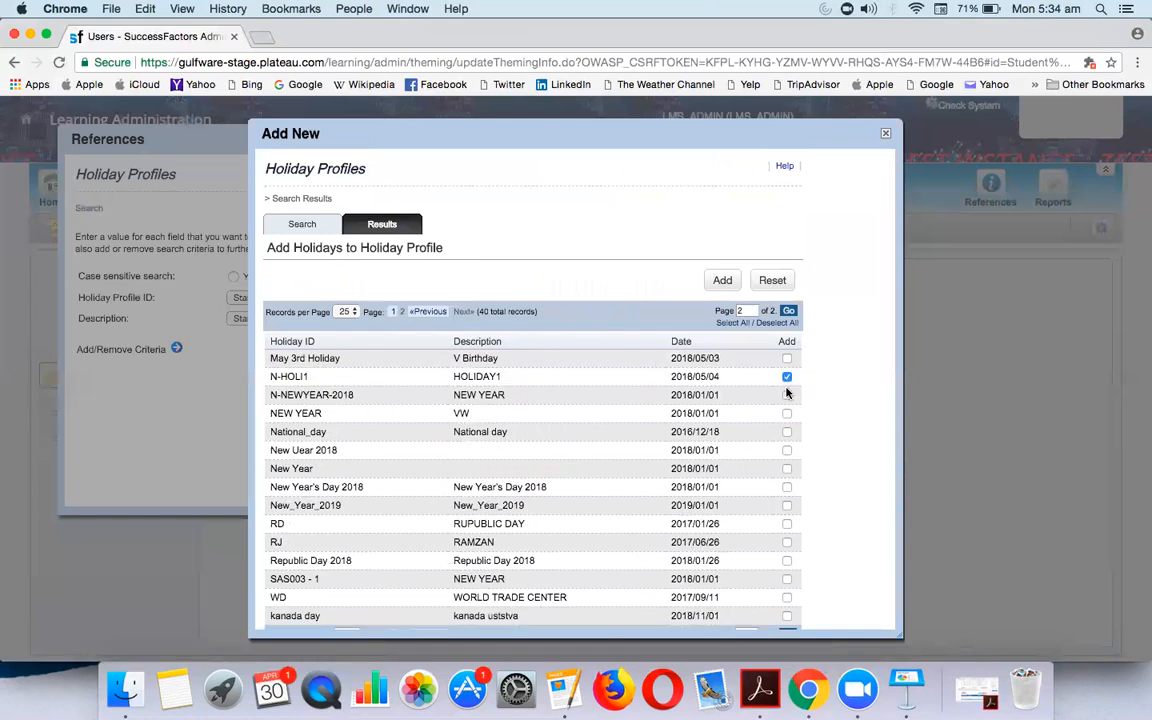
click(722, 281)
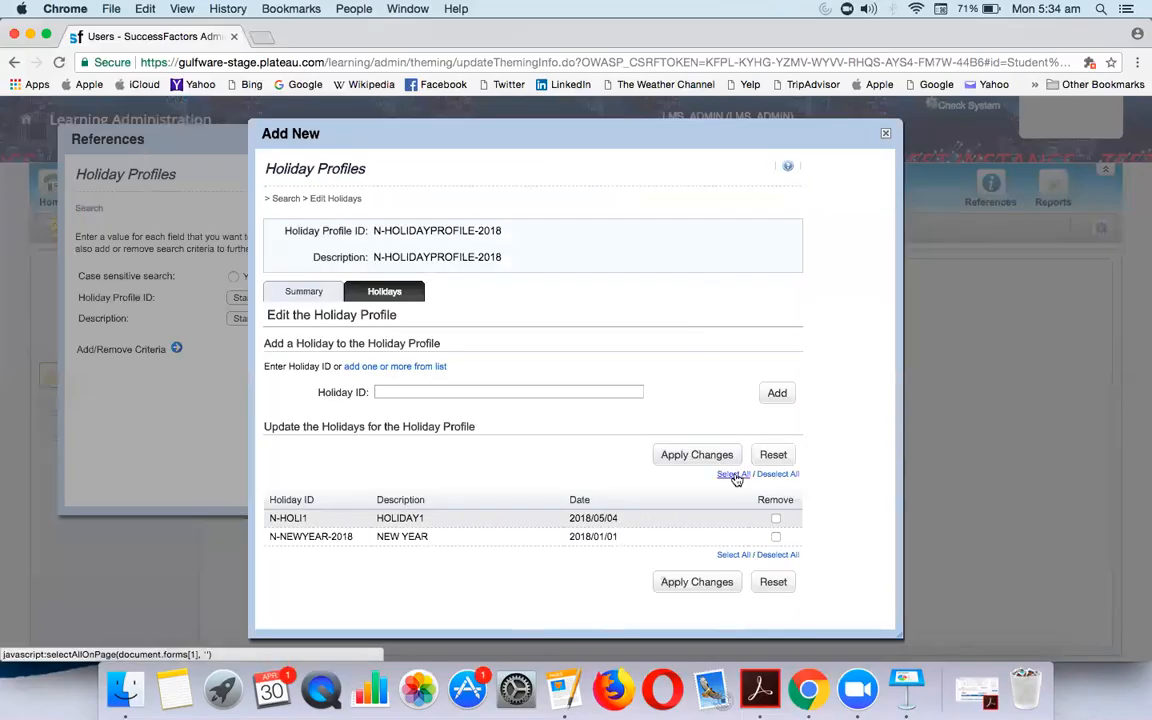
Step: Apply the holiday changes to the profile and close the holiday profile and References windows
click(707, 582)
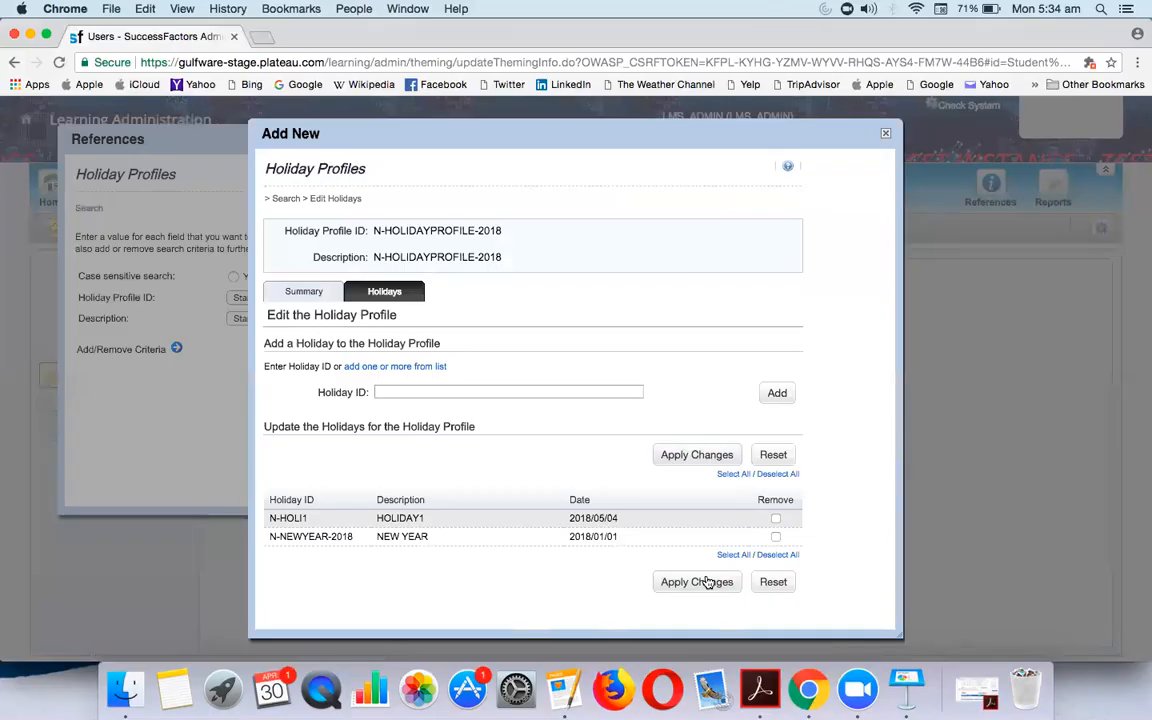
click(885, 137)
click(625, 141)
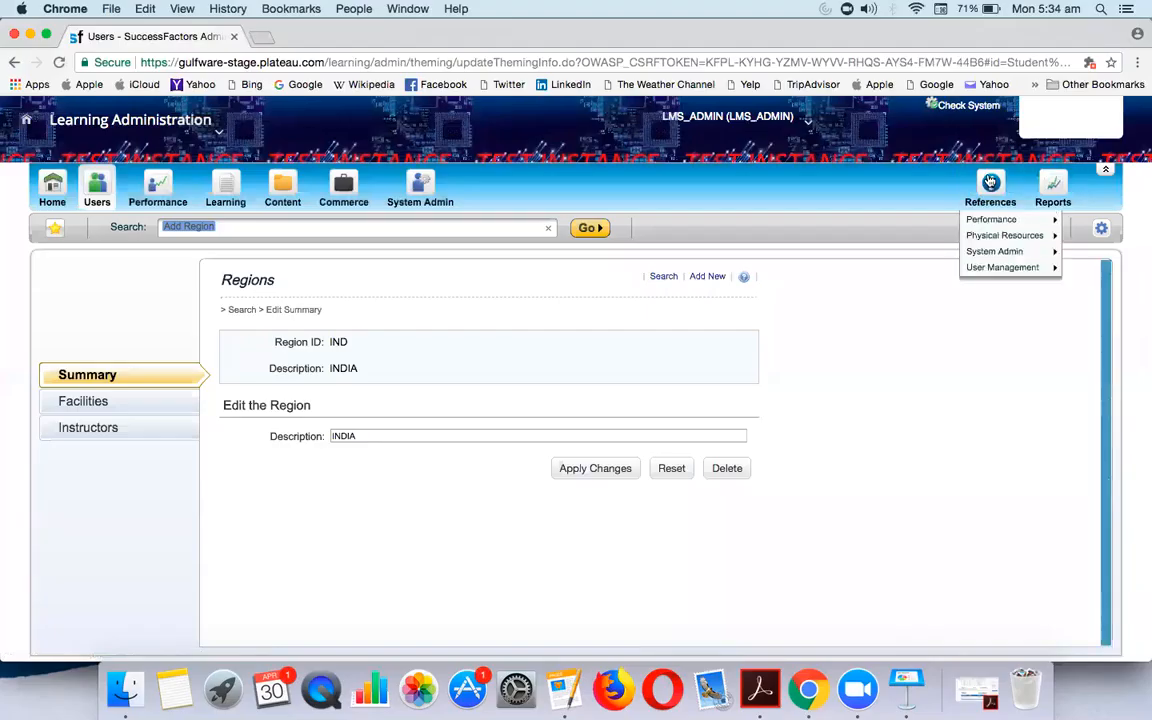
Step: Open Time Zone Management in the Calendars & Time references and examine which time zones are enabled for display
click(990, 190)
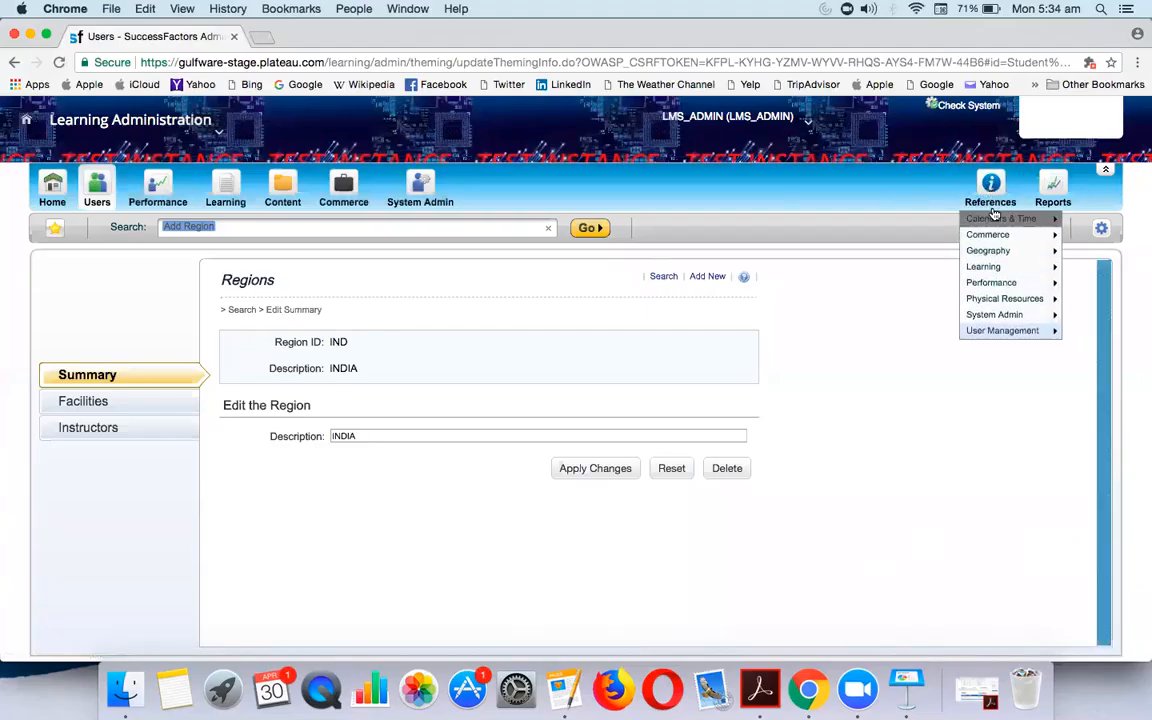
mouse_move(998, 220)
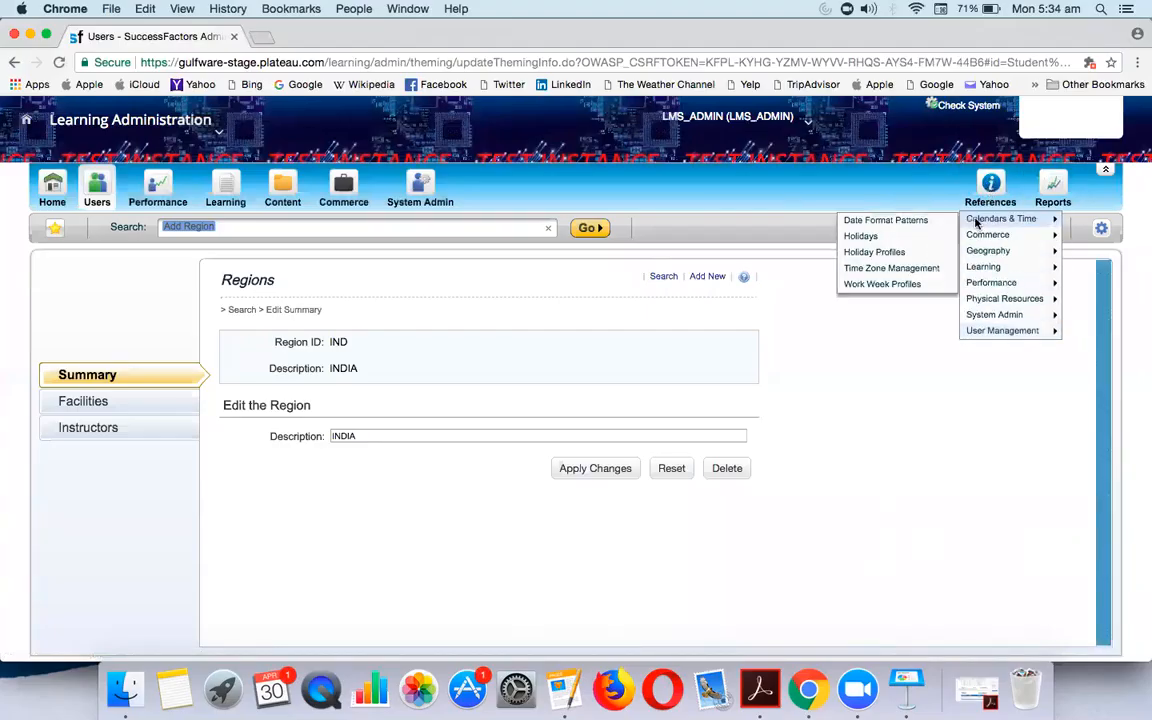
click(918, 268)
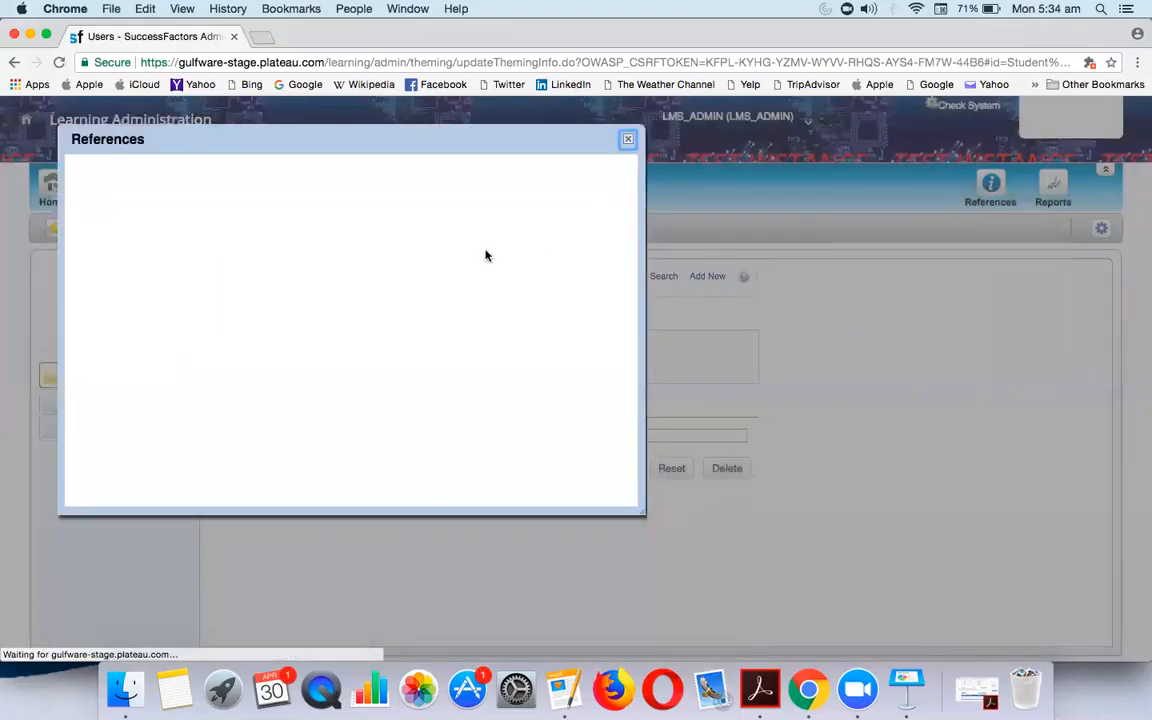
scroll(404, 386, down, 6)
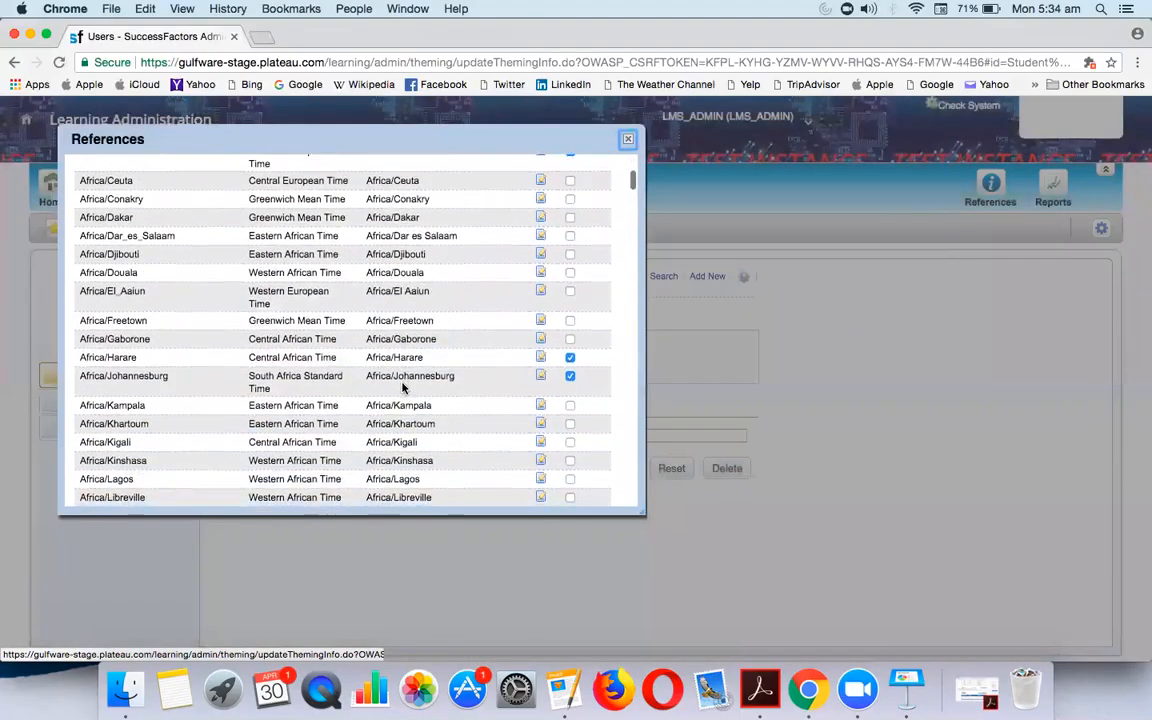
scroll(404, 386, down, 10)
scroll(404, 386, up, 20)
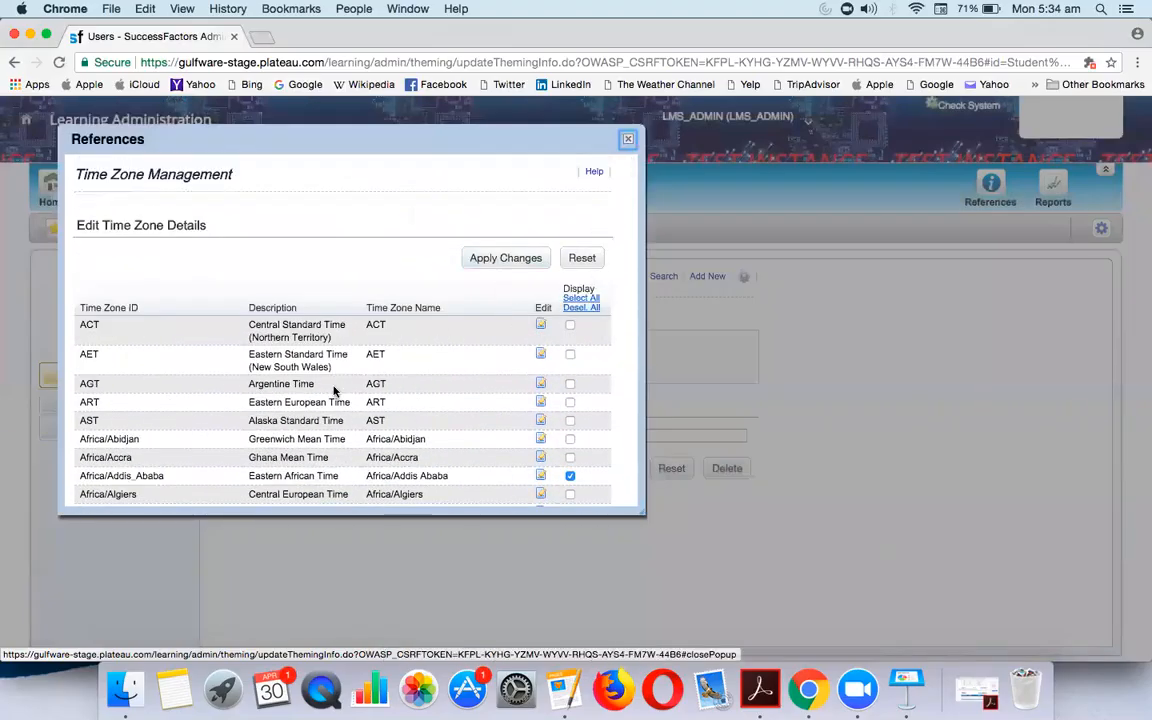
scroll(335, 391, down, 15)
scroll(326, 374, down, 15)
scroll(437, 505, up, 15)
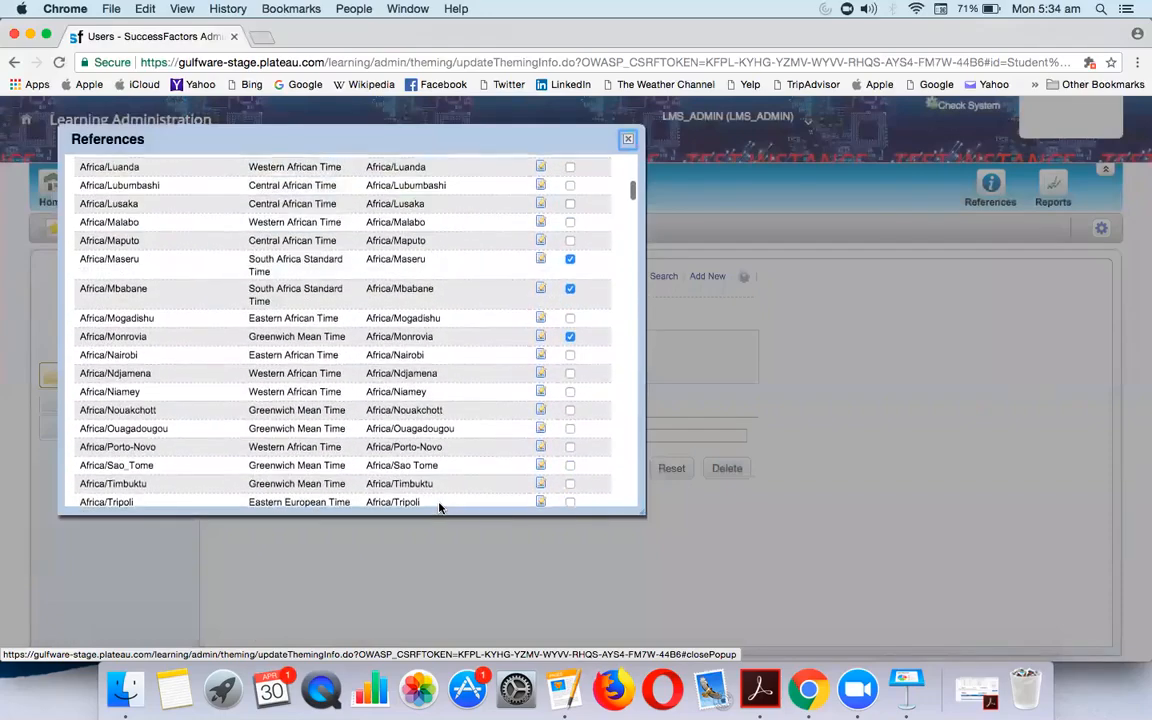
Step: Look through the time zone list to check which time zones are set to display, and close the time zone management window
scroll(438, 508, up, 10)
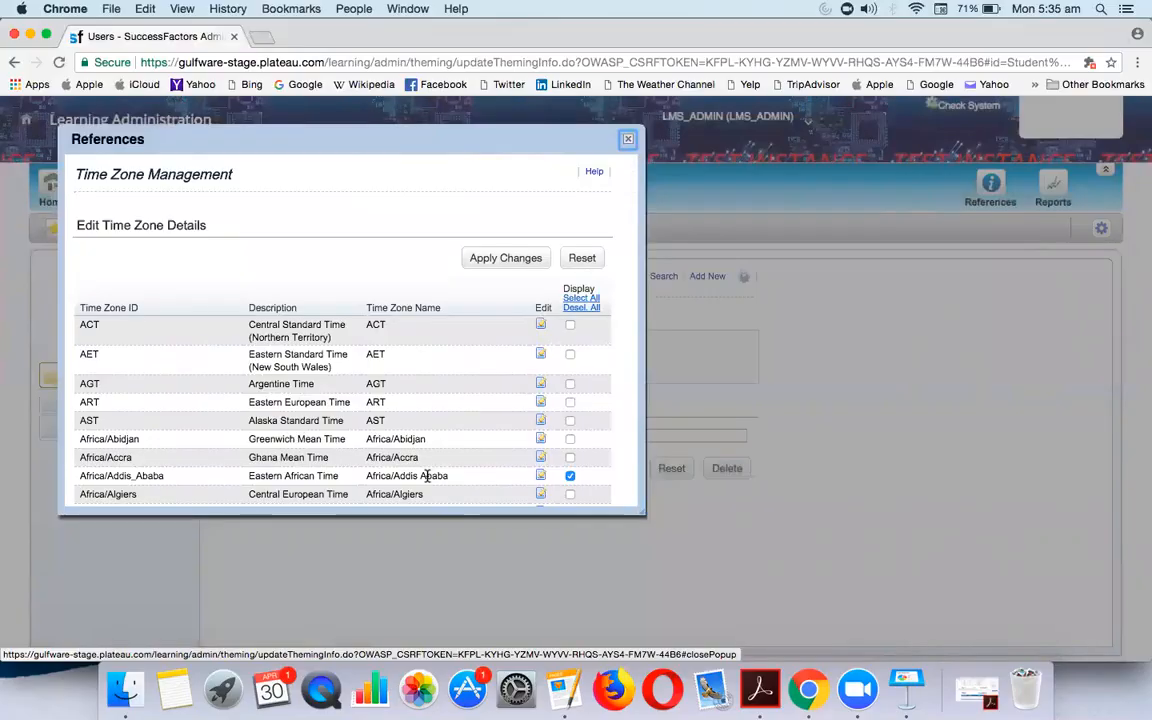
scroll(365, 381, down, 3)
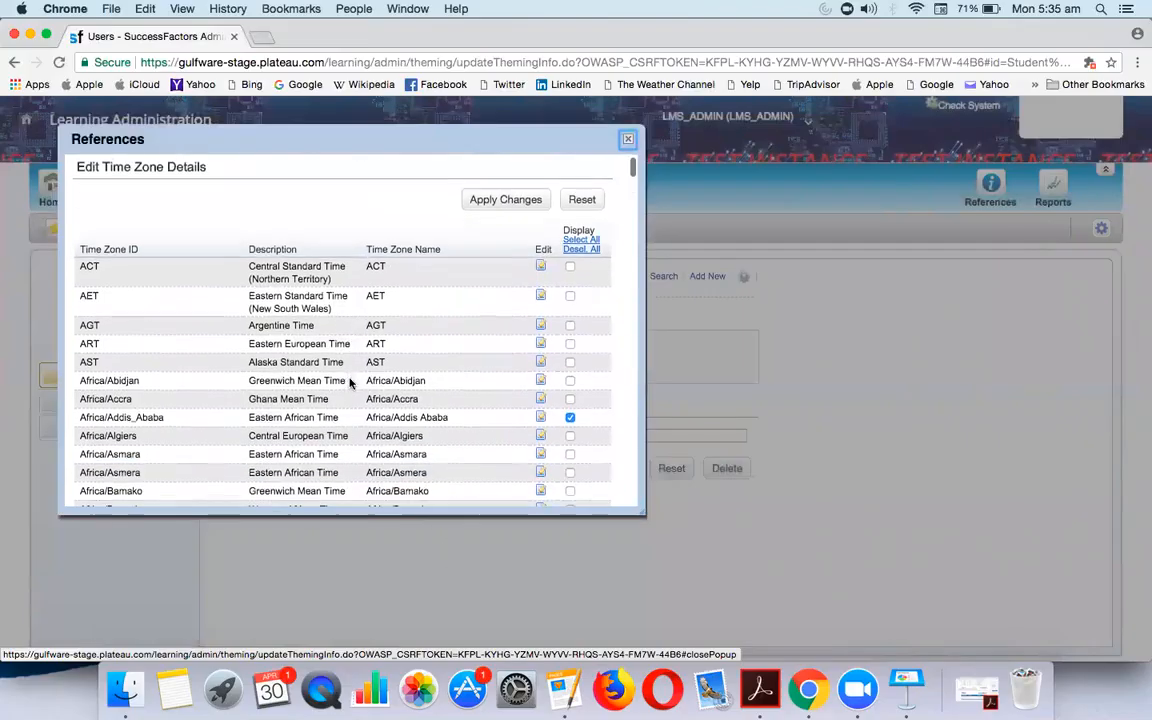
scroll(463, 299, up, 3)
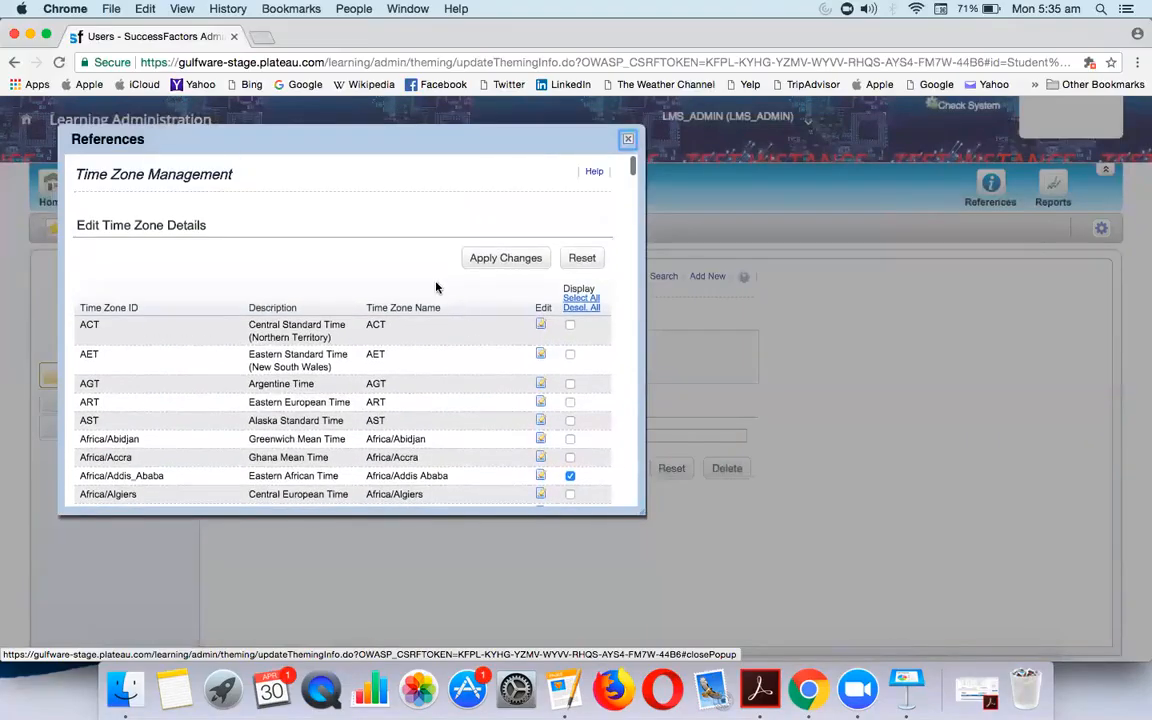
scroll(442, 391, down, 15)
scroll(406, 389, down, 20)
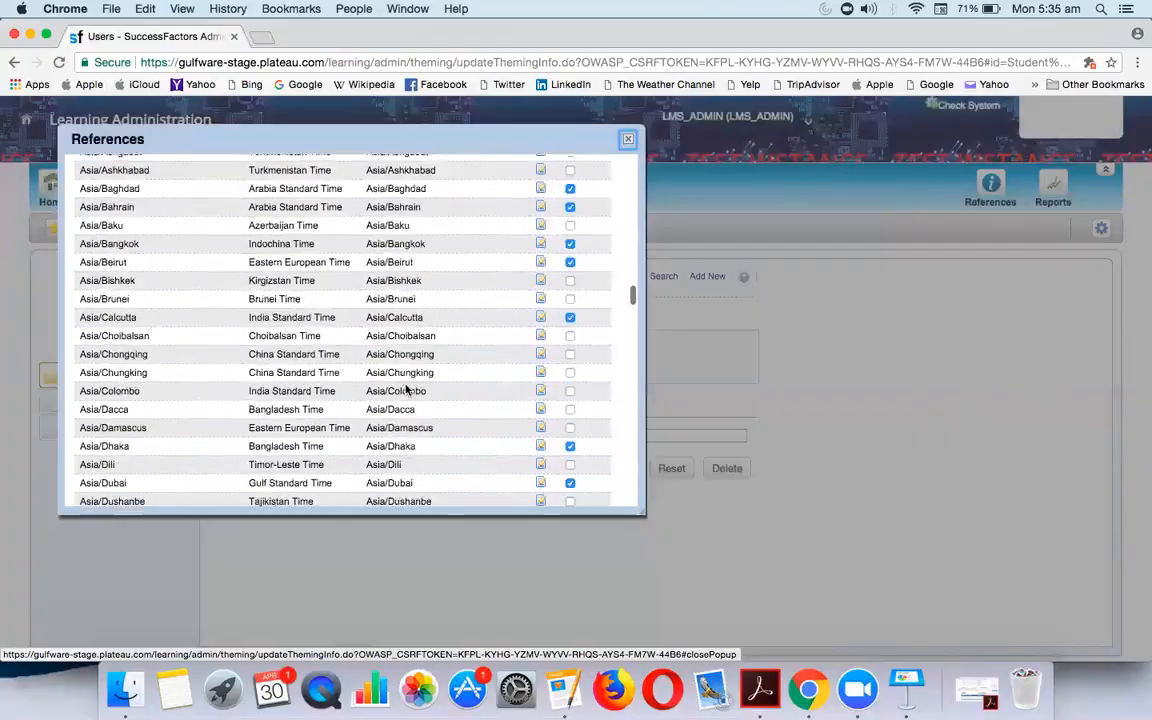
scroll(406, 389, down, 10)
scroll(406, 389, up, 20)
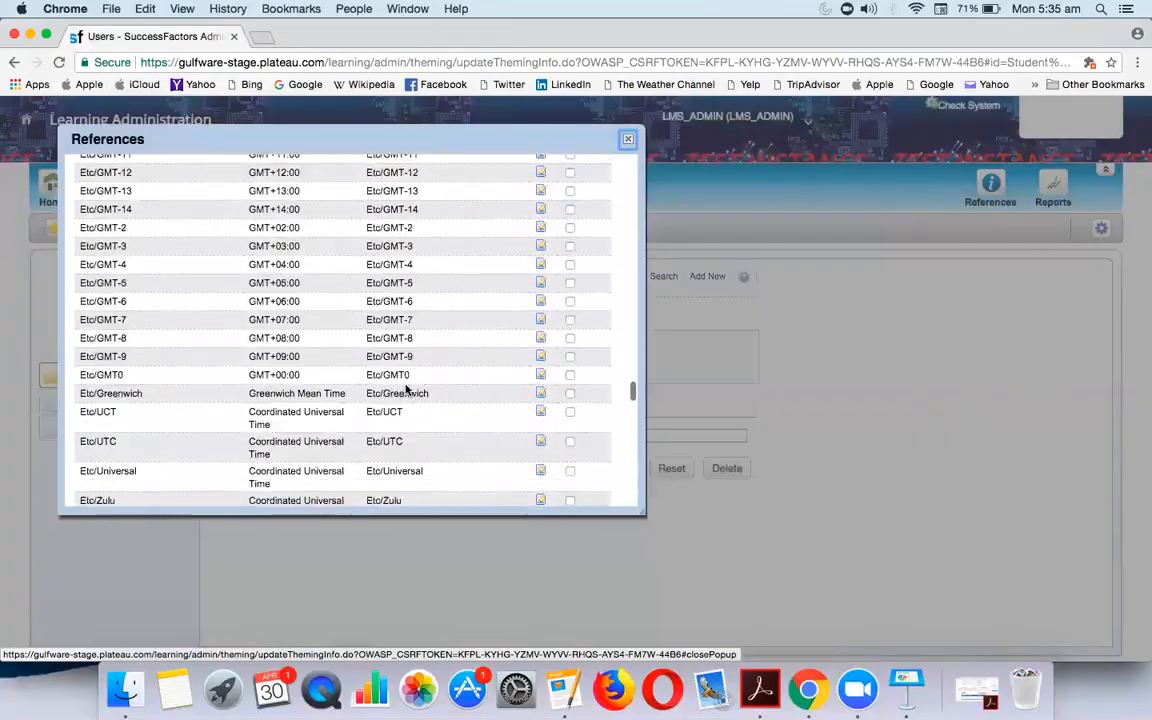
scroll(406, 389, up, 20)
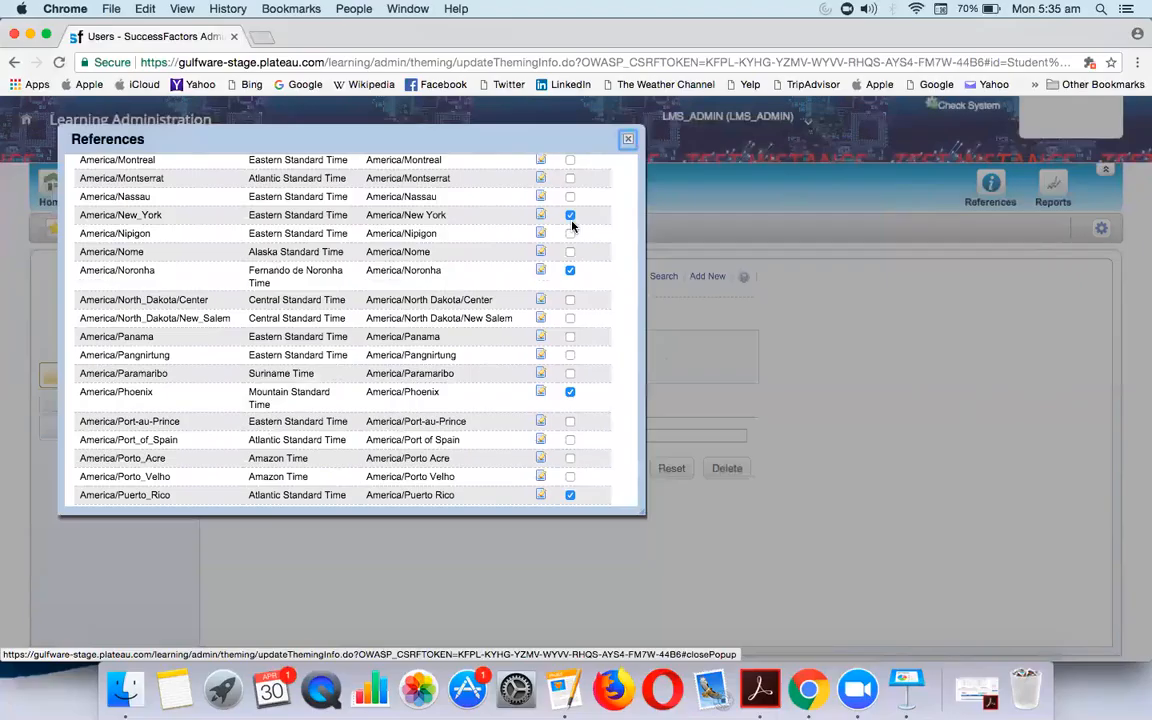
click(628, 139)
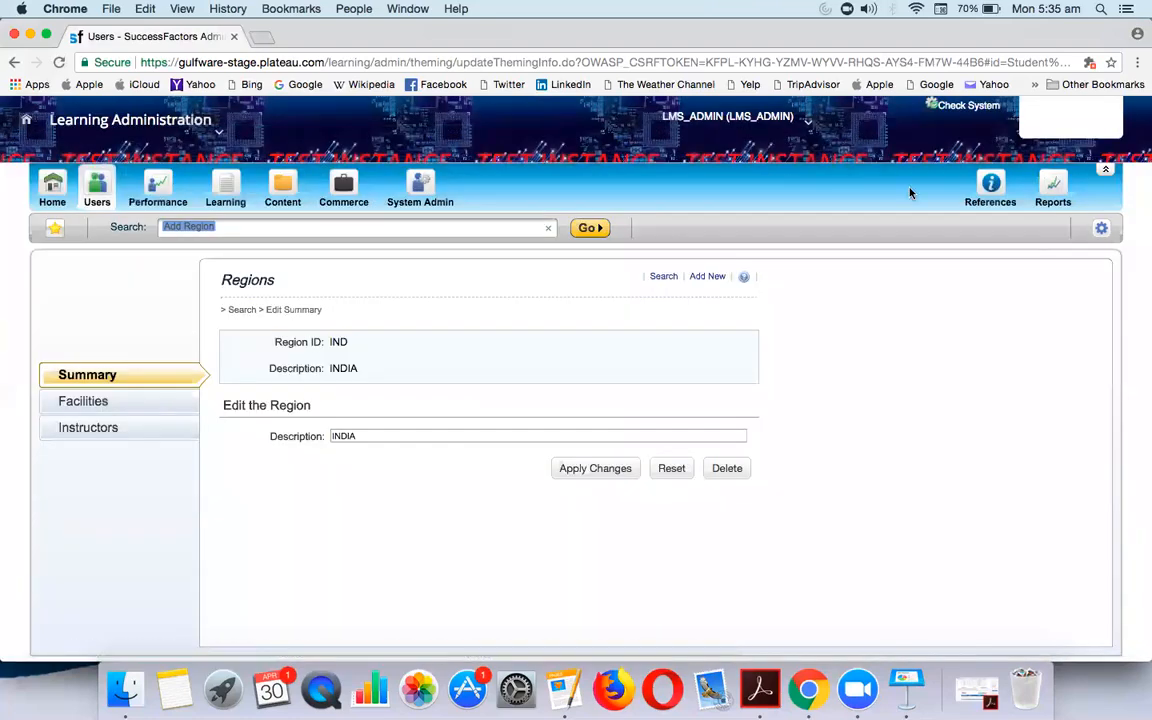
Step: Start a new work week profile with the ID N-WW-1 and the description WORKWEEK1
click(1000, 201)
mouse_move(989, 220)
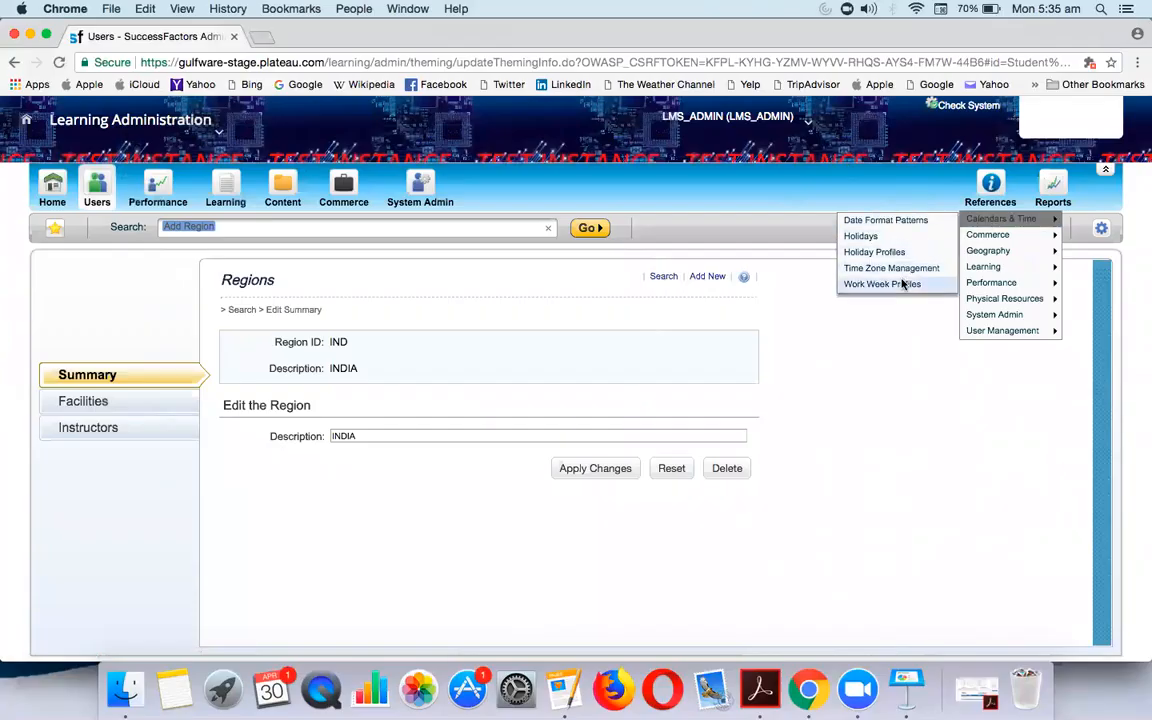
click(882, 284)
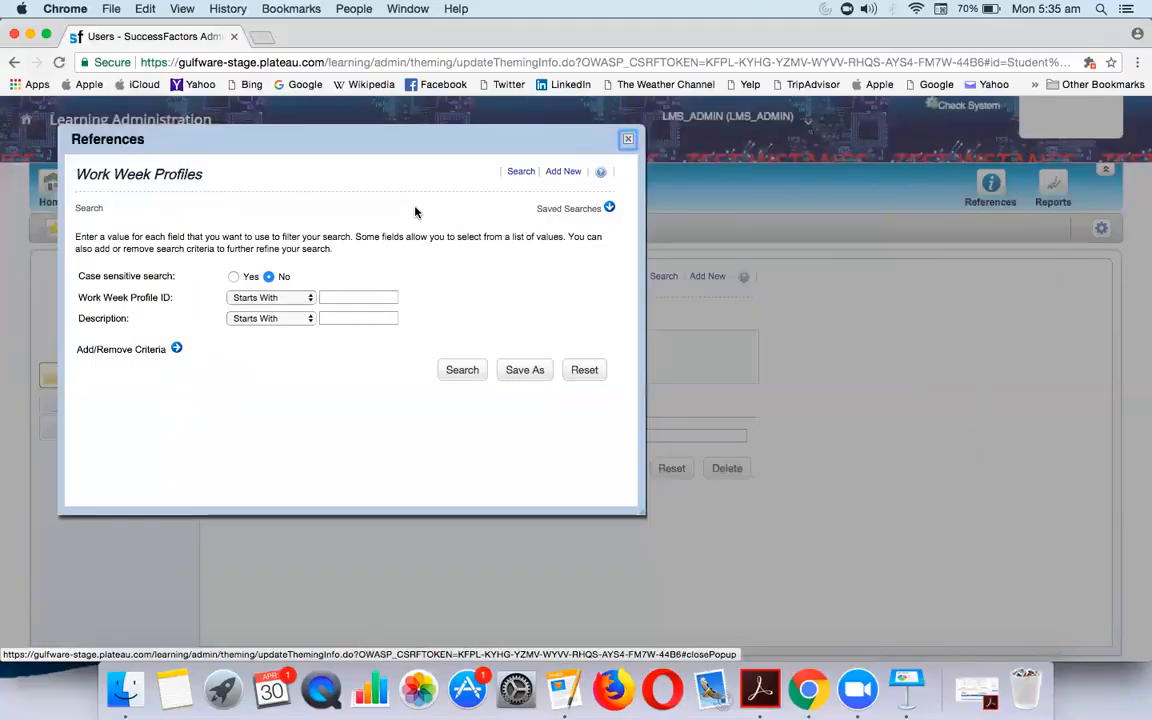
click(562, 171)
click(383, 310)
text(N-WW)
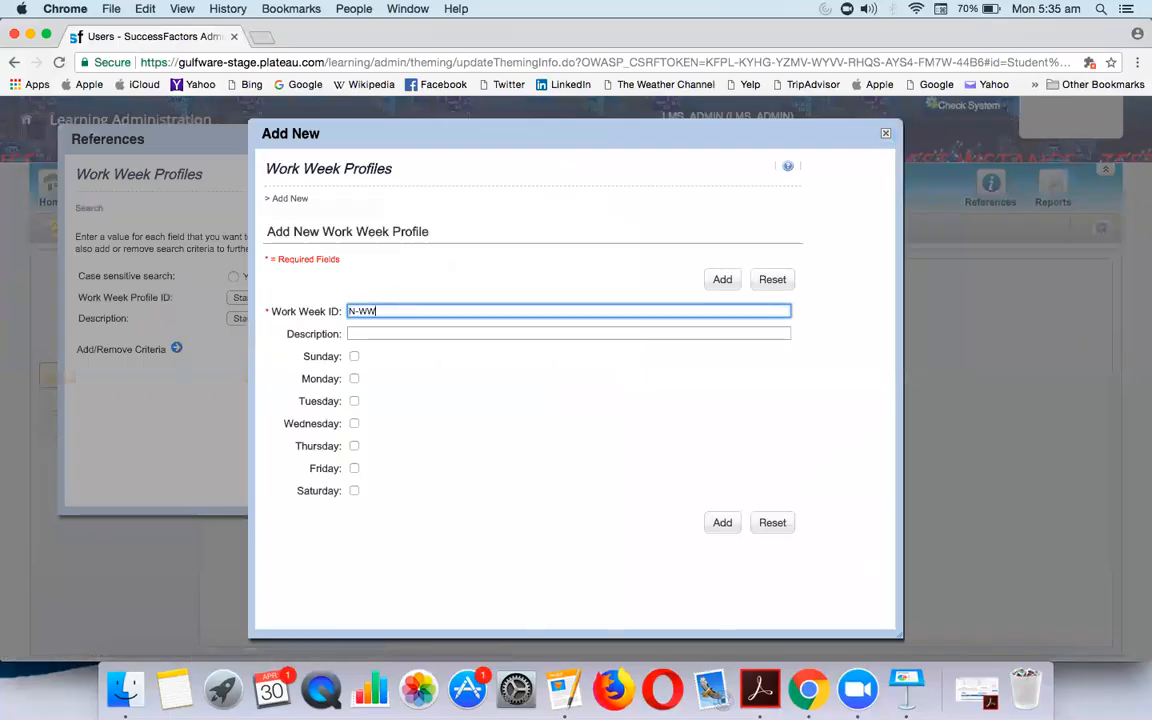
text(-1)
key(Tab)
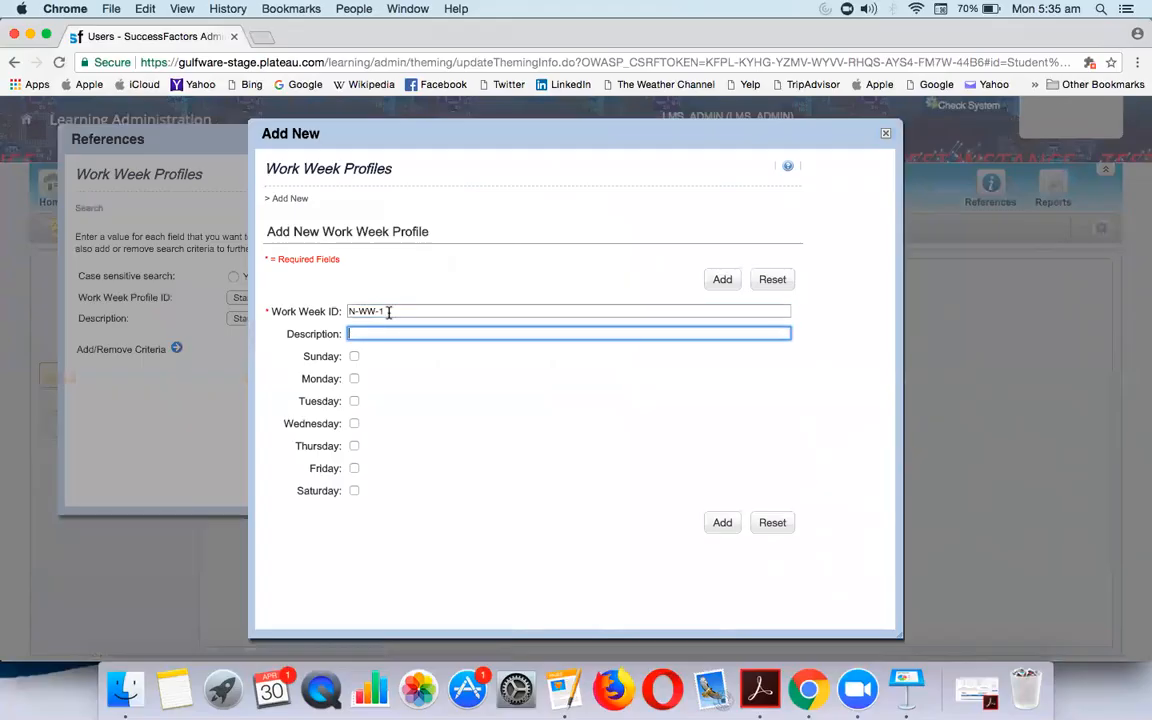
text(WORKWEEK1)
Step: Mark Monday through Saturday as working days, add the work week profile, apply the changes and close its windows
click(355, 378)
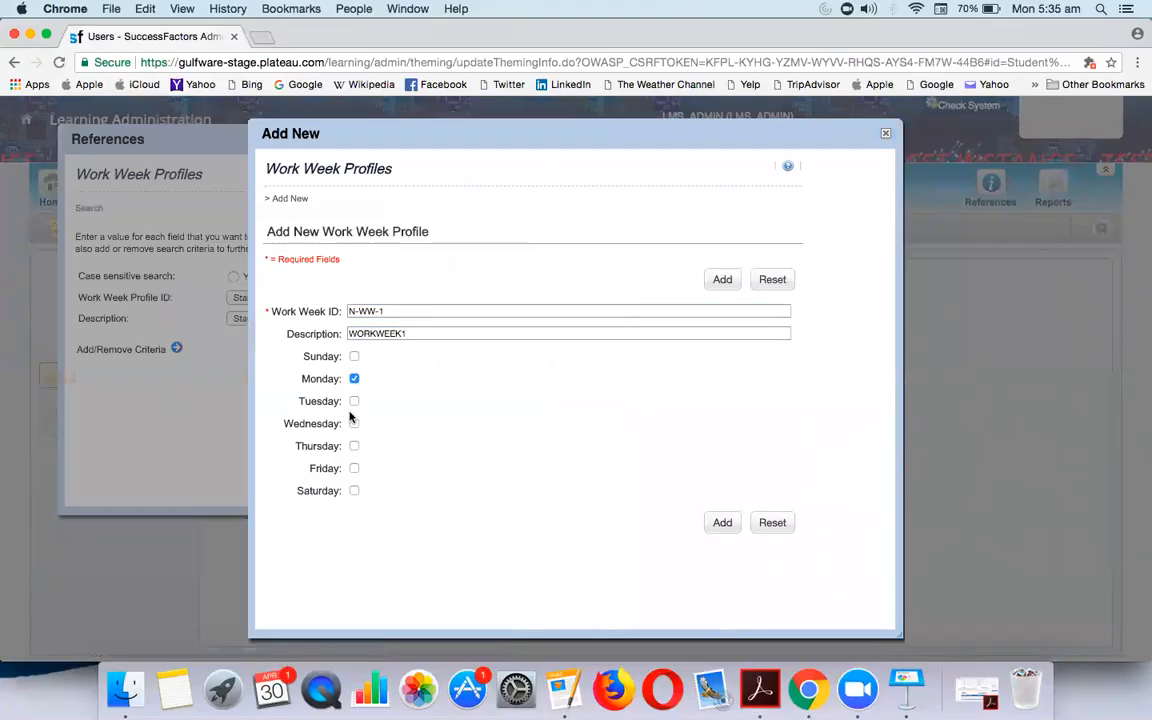
click(355, 401)
click(354, 425)
click(354, 447)
click(354, 468)
click(354, 490)
click(720, 533)
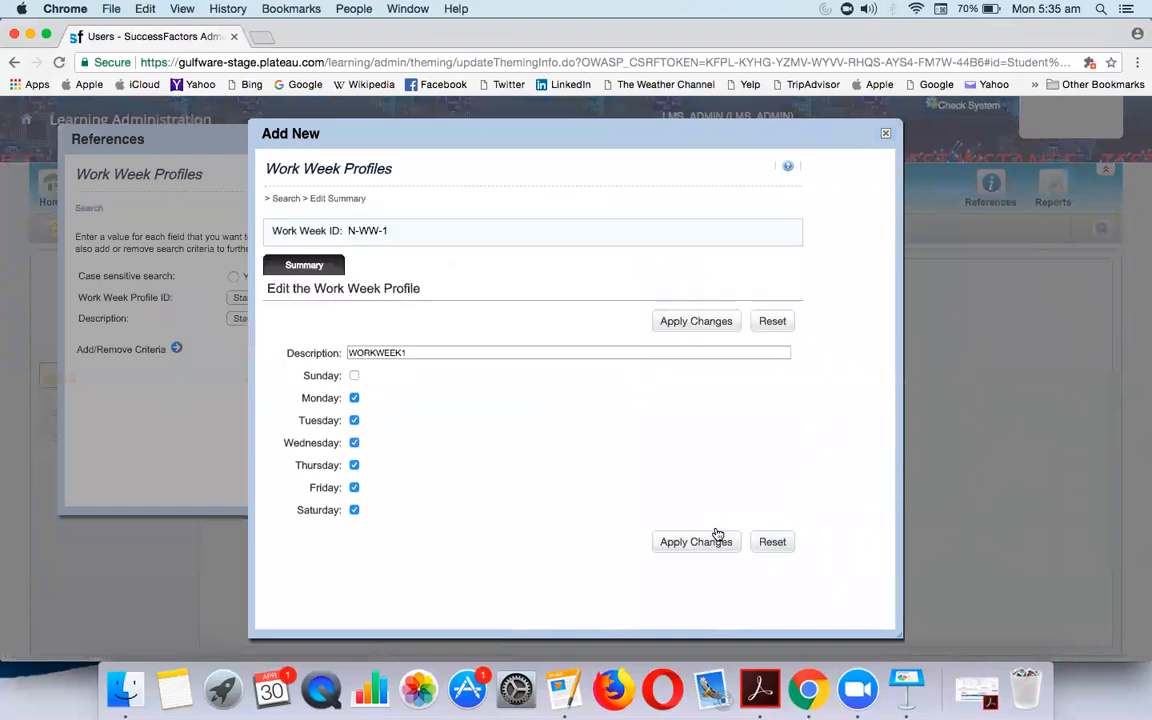
click(666, 541)
click(886, 134)
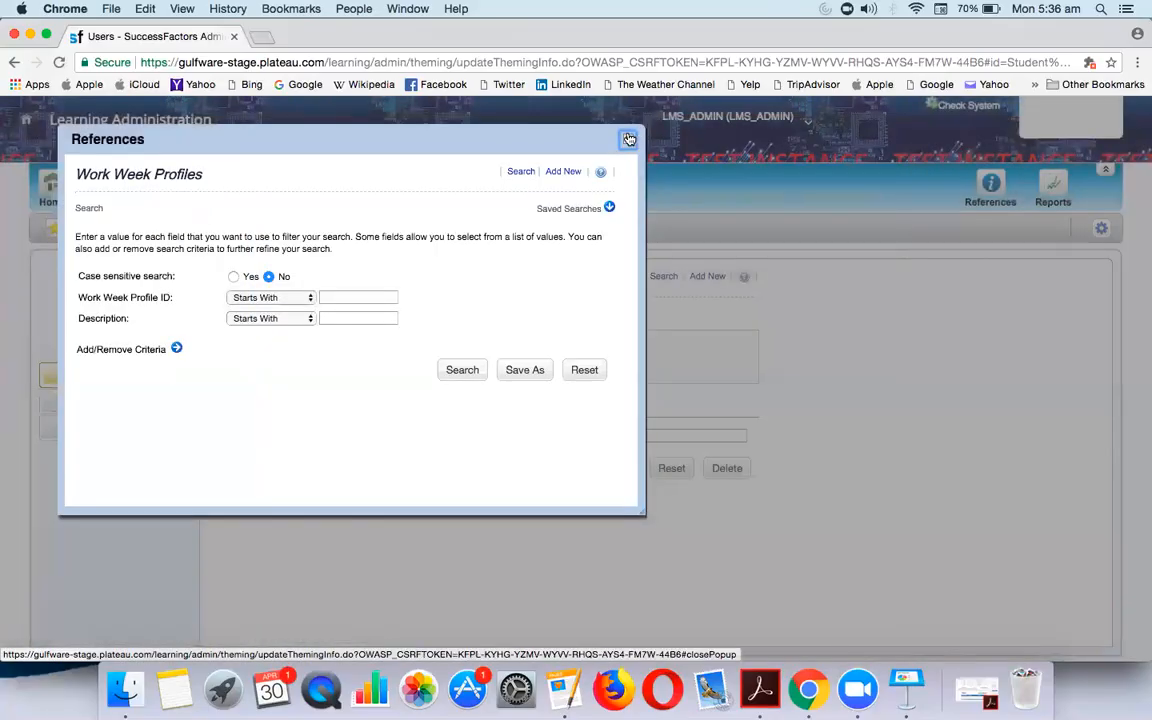
click(629, 139)
Step: Start a new facility under the physical resources references with the ID N-BUILDING-1 and the description BUILDING1
mouse_move(995, 215)
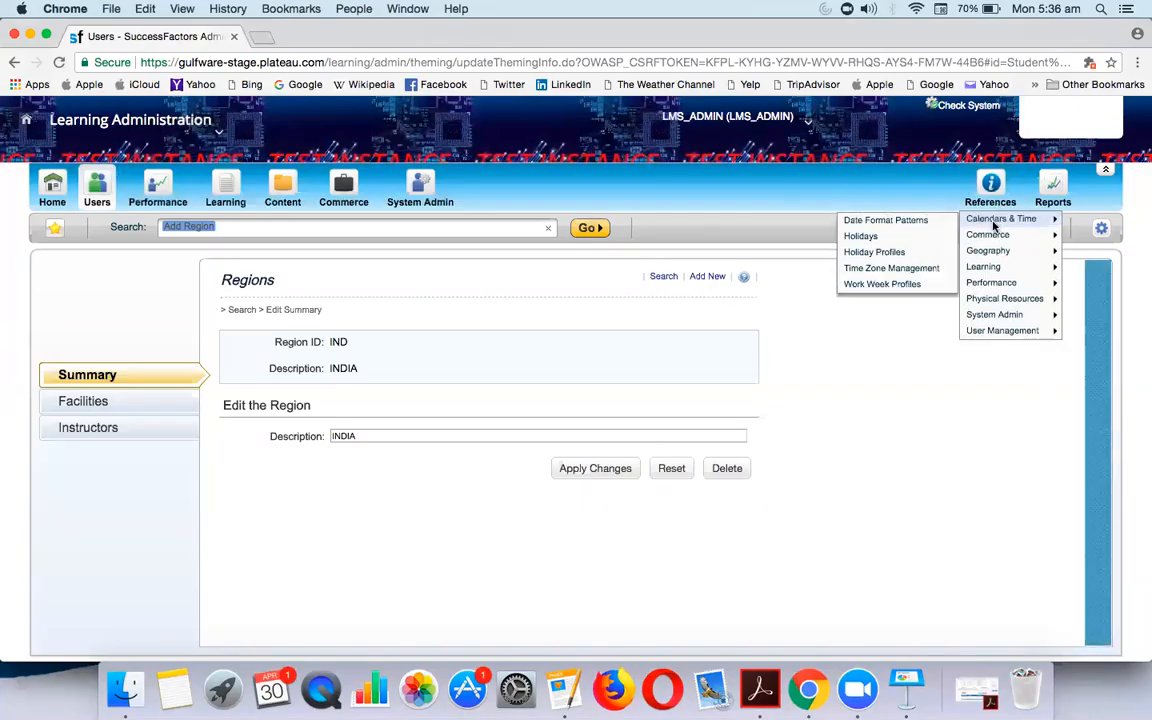
mouse_move(995, 275)
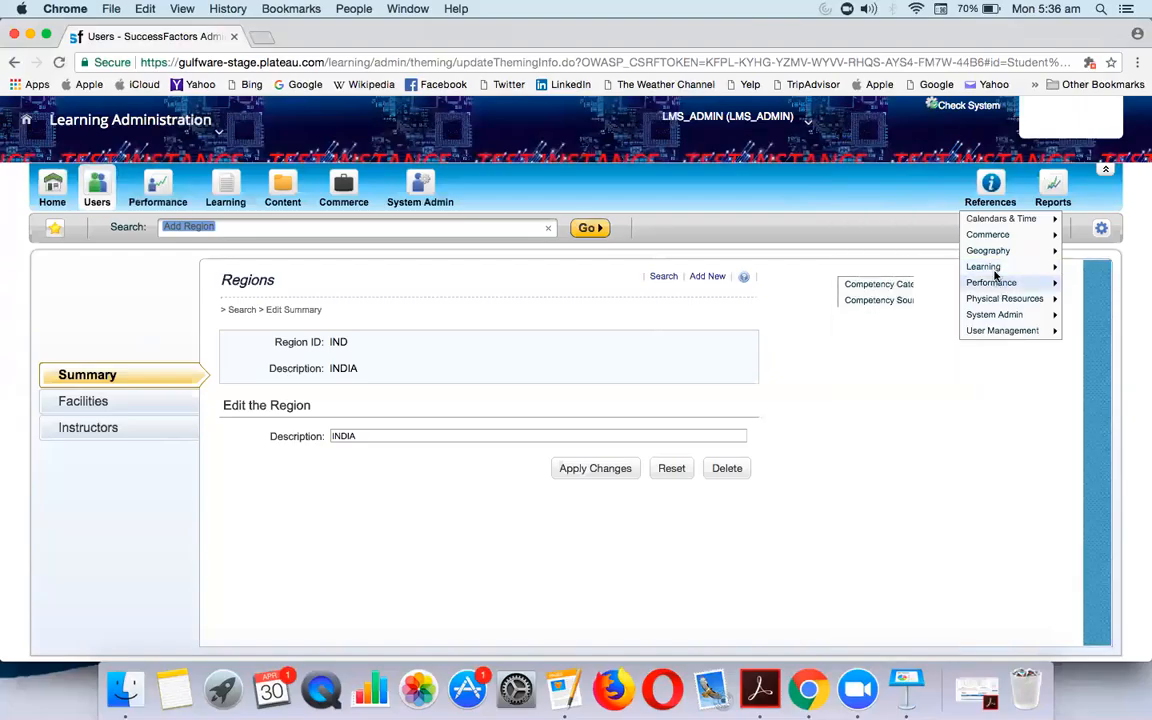
mouse_move(1000, 298)
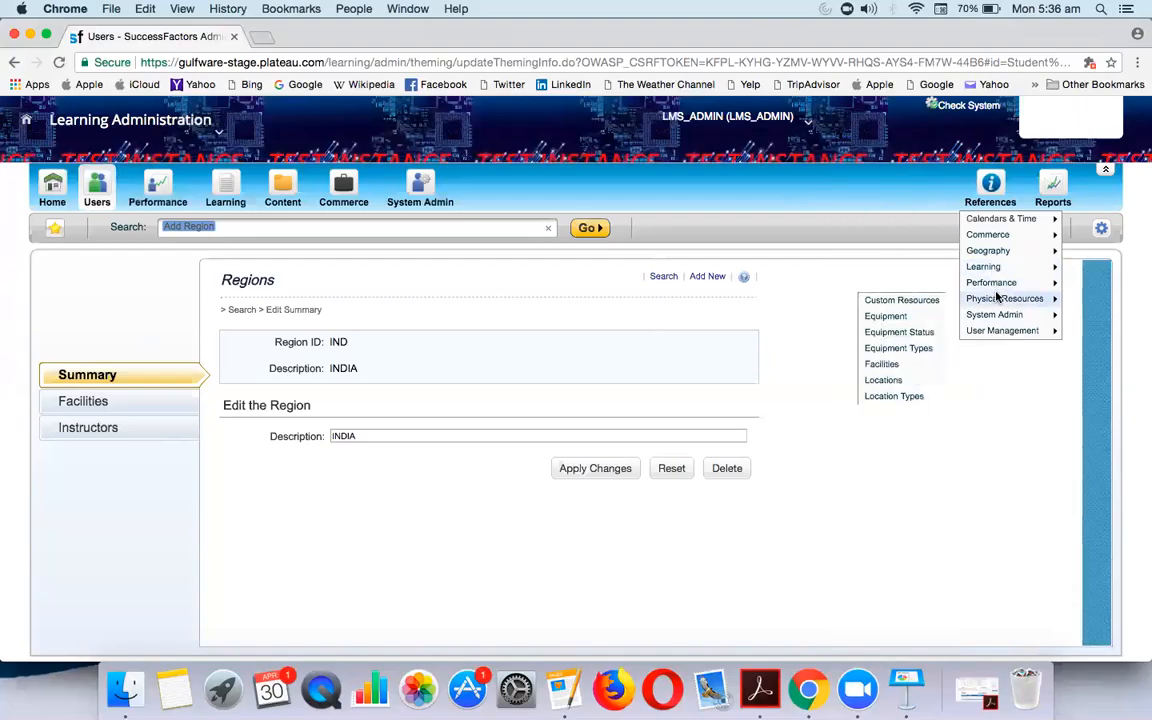
click(885, 364)
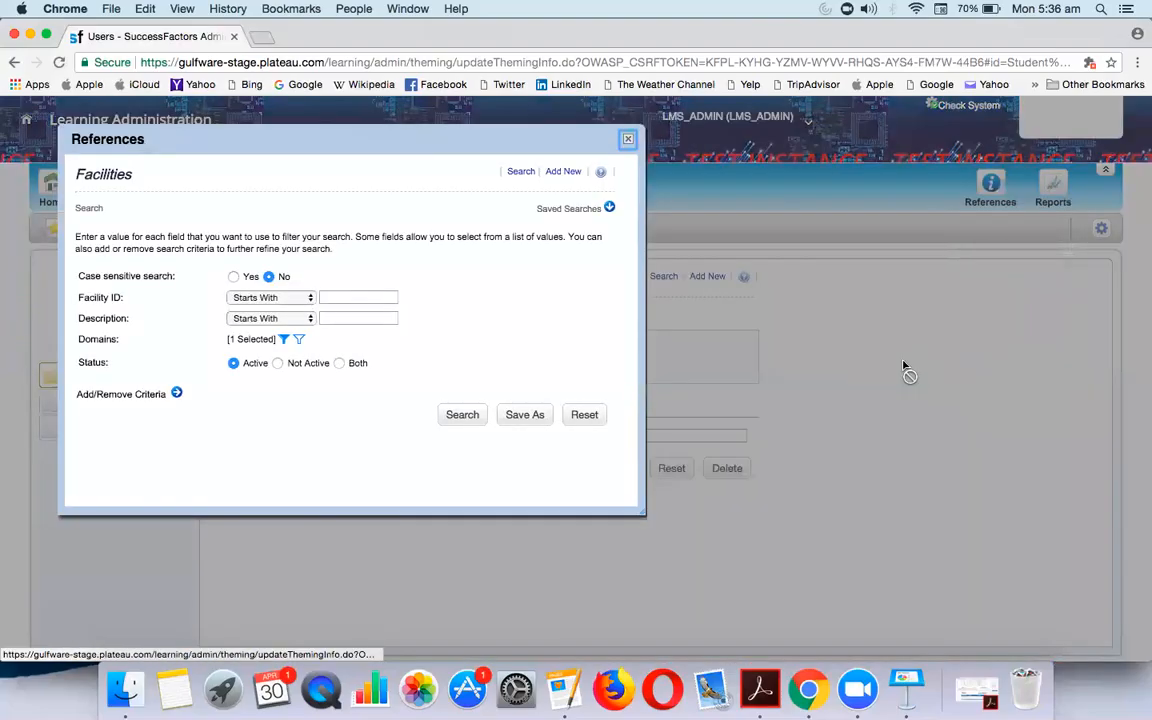
click(560, 172)
click(420, 312)
text(N-BUILDING-1)
click(422, 329)
click(422, 333)
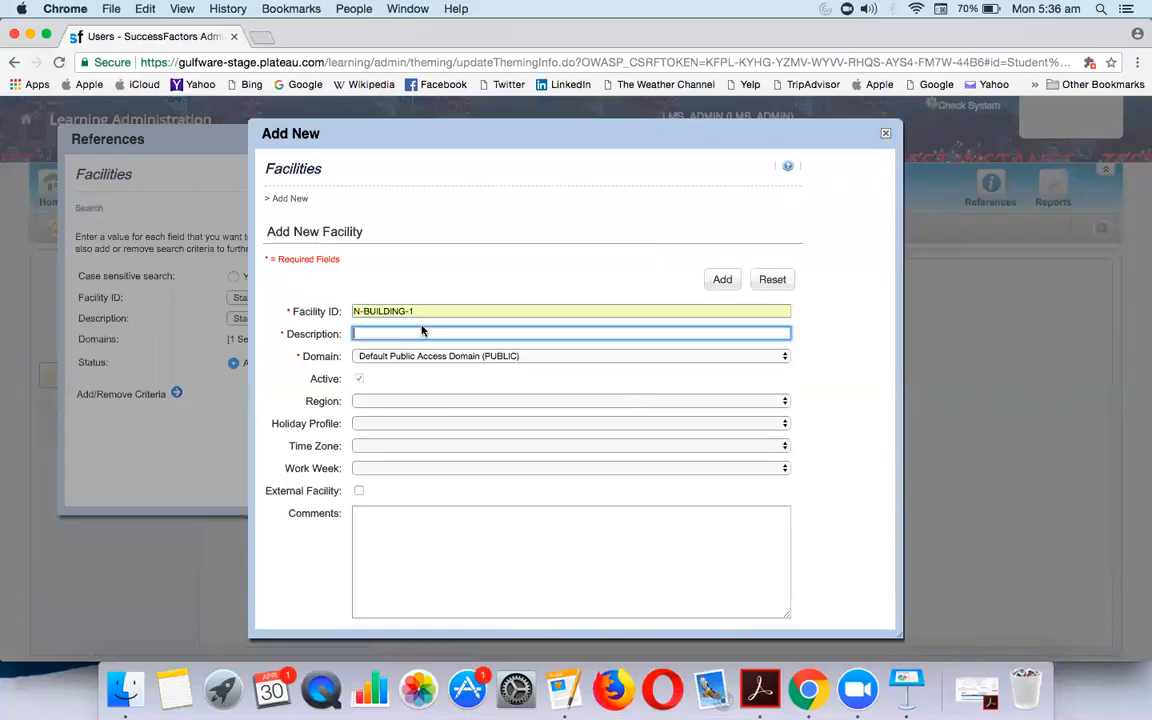
click(433, 327)
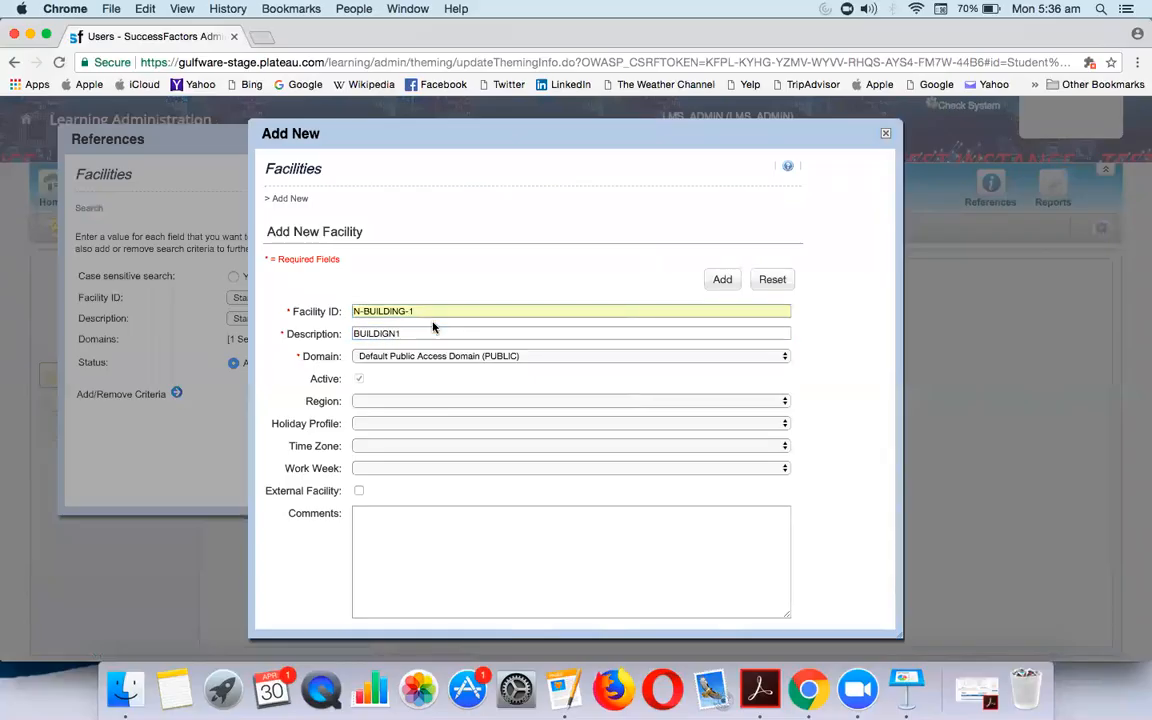
click(419, 333)
key(BackSpace)
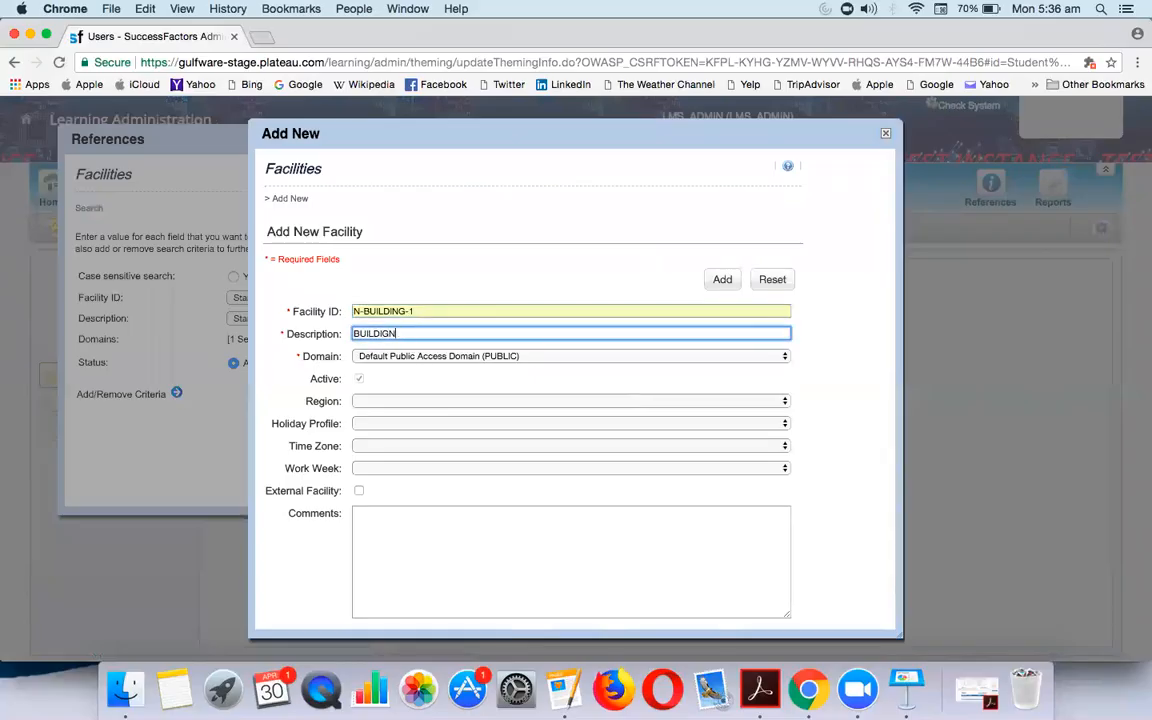
Step: Assign the region INDIA (IND) and the holiday profile N-HOLIDAYPROFILE-2018 to the new facility
click(420, 401)
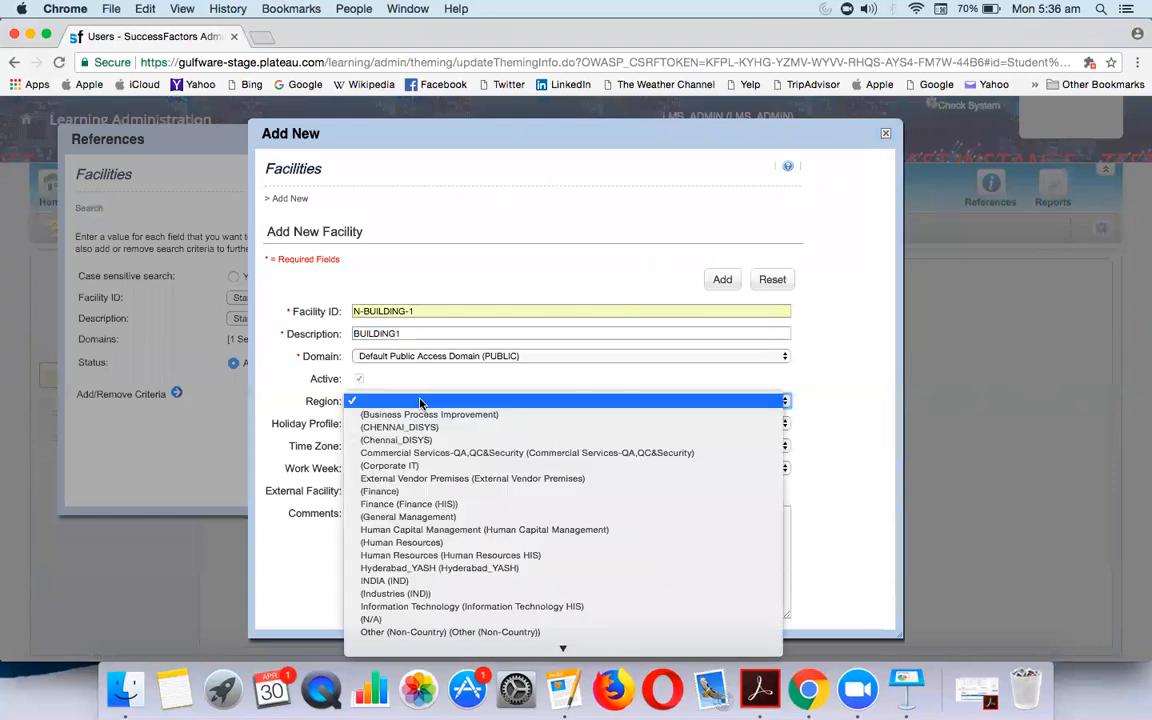
click(412, 581)
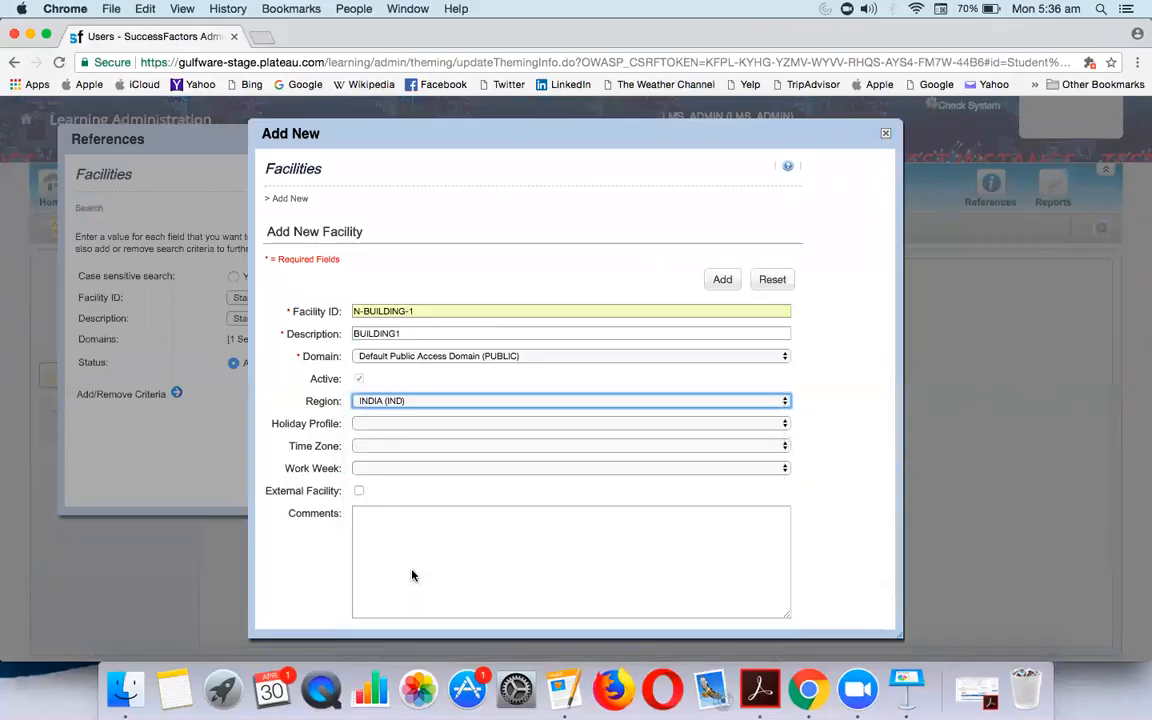
click(391, 425)
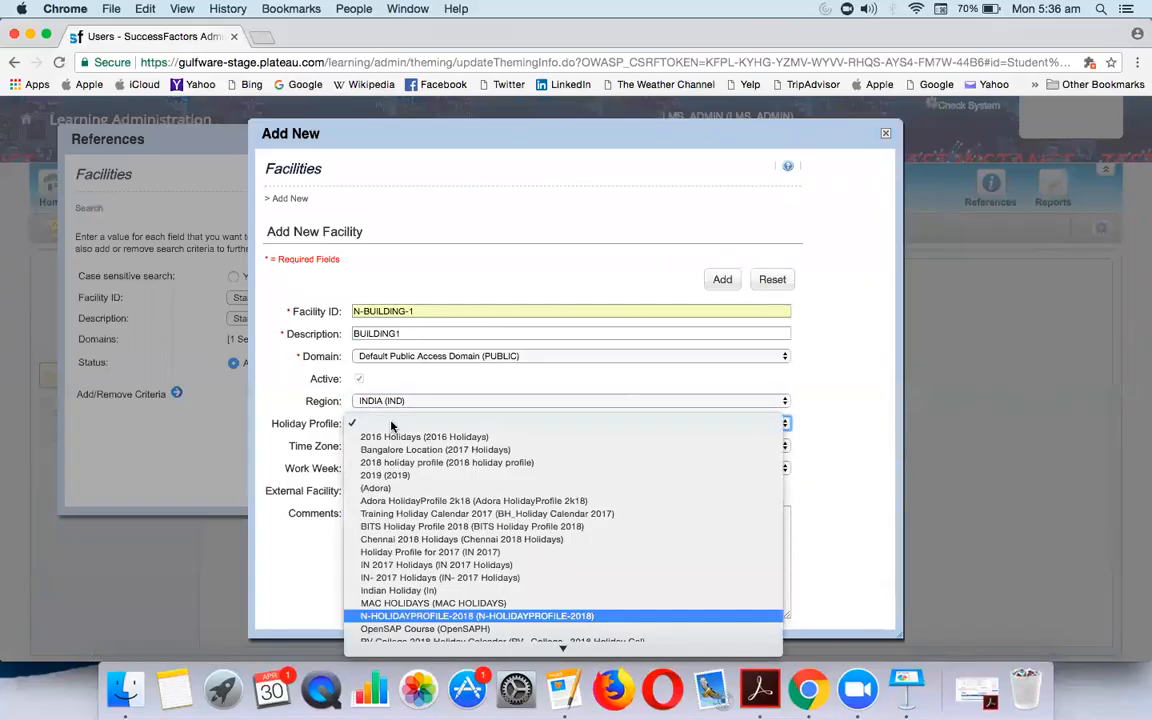
click(431, 616)
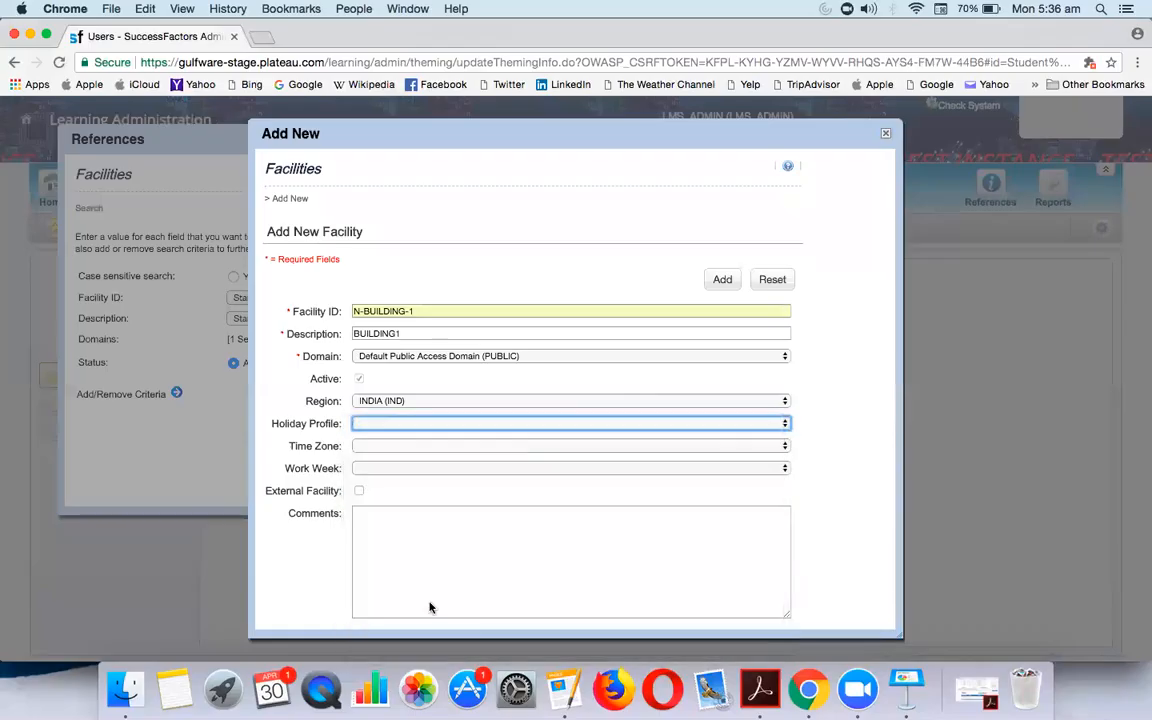
Step: Set the facility's time zone to India Standard Time (IST) and its work week to WORKWEEK1 (N-WW-1)
click(420, 447)
key(j)
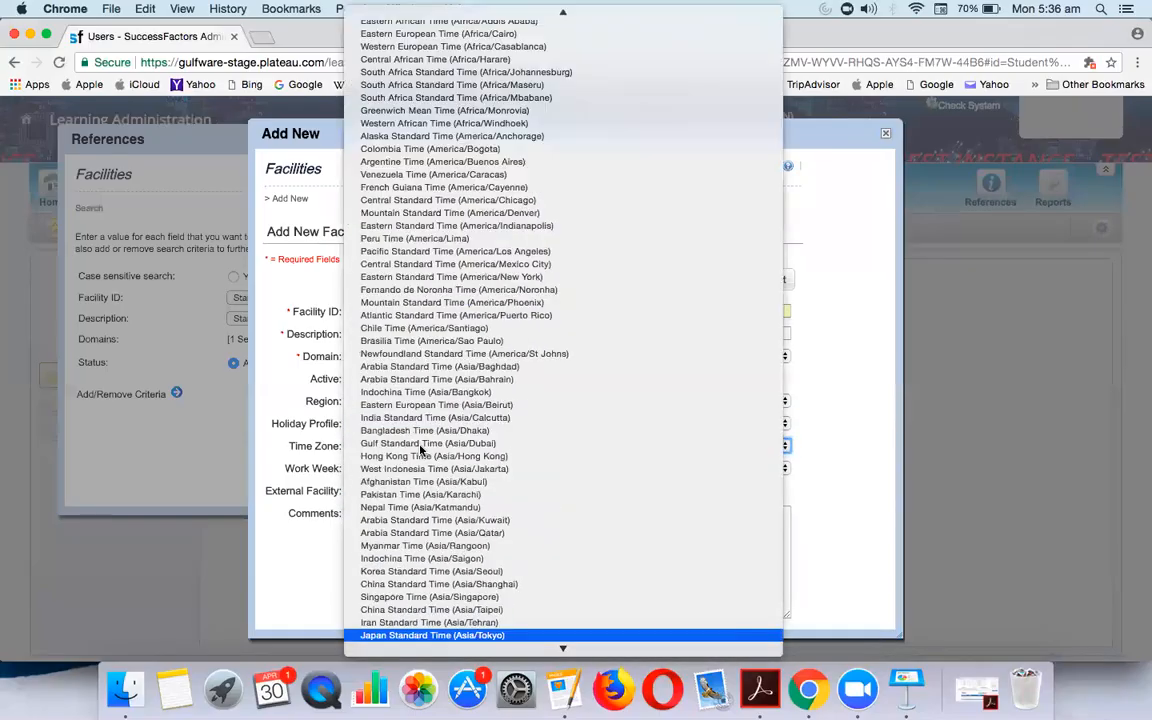
scroll(423, 550, down, 5)
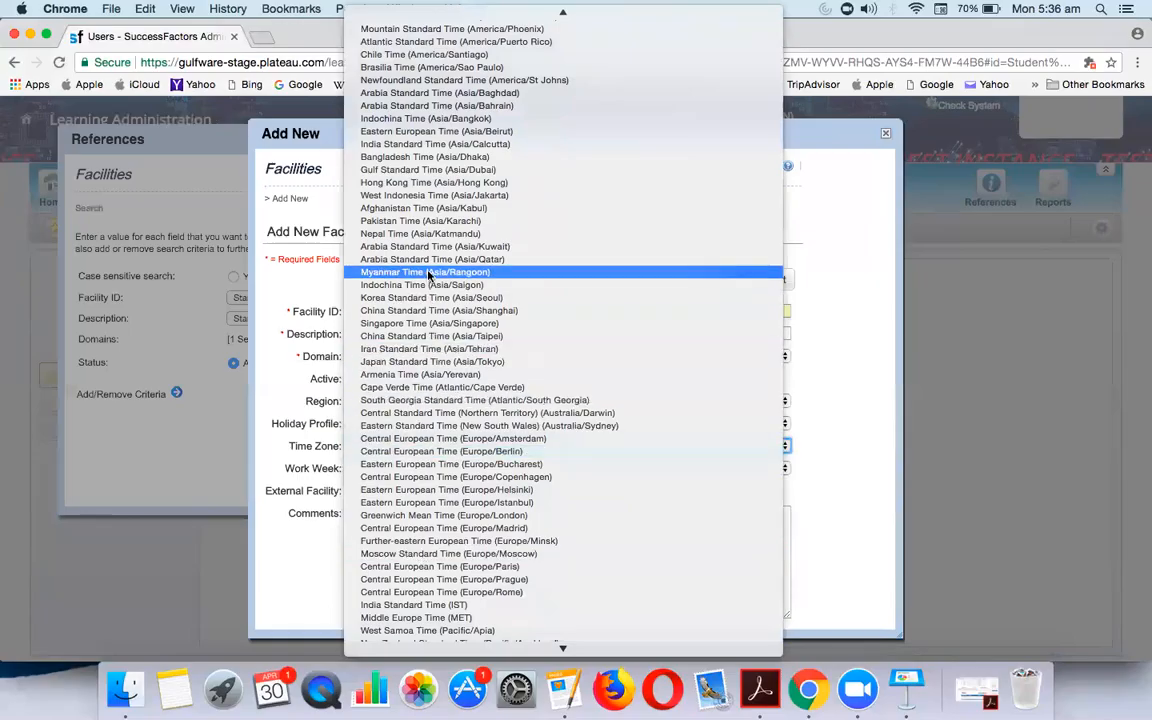
click(470, 604)
click(475, 468)
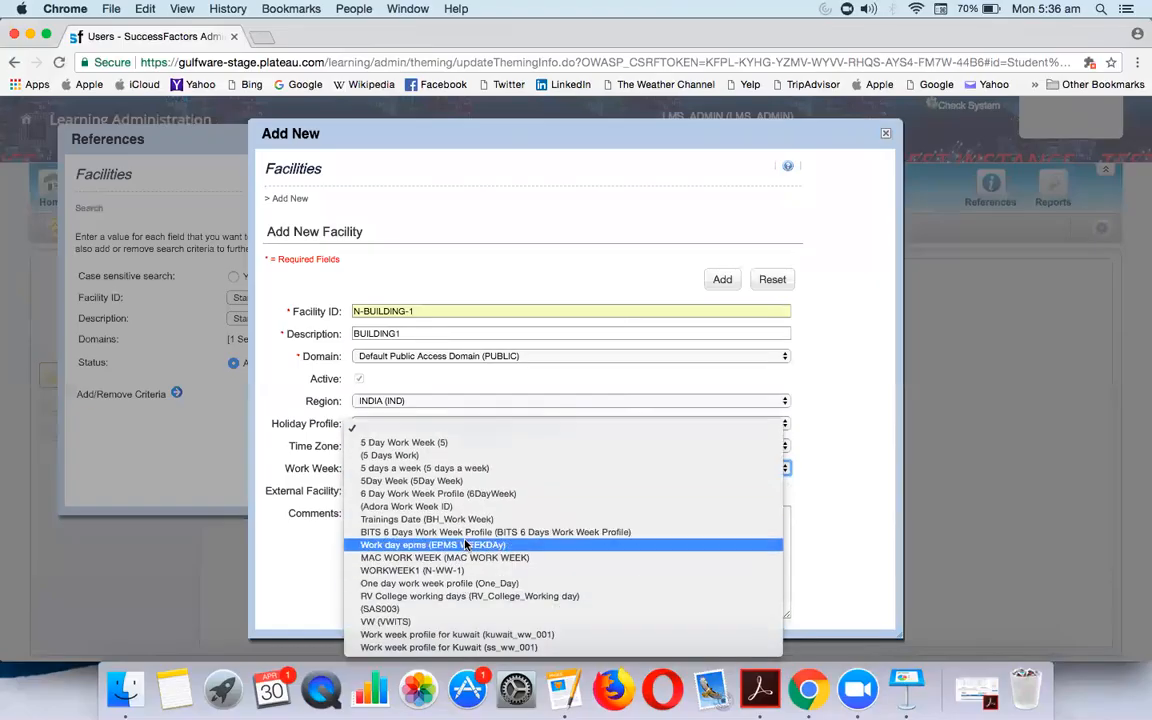
click(465, 572)
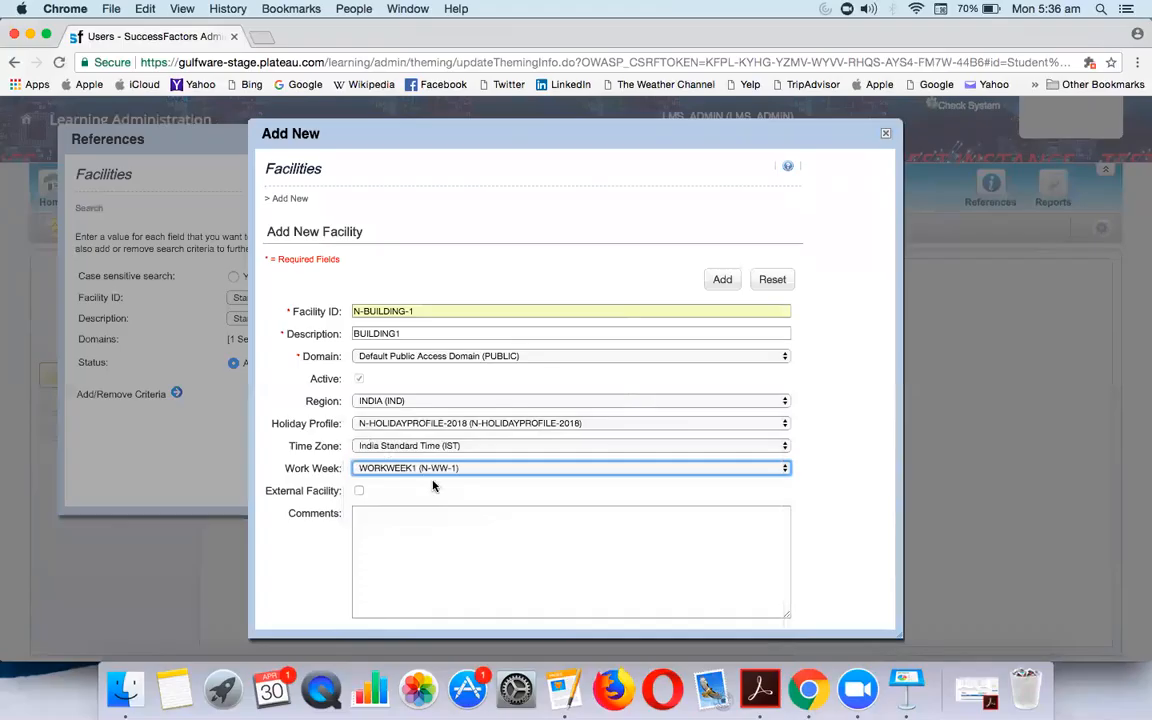
Step: Add the N-BUILDING-1 facility and apply the changes on its summary
scroll(427, 467, down, 1)
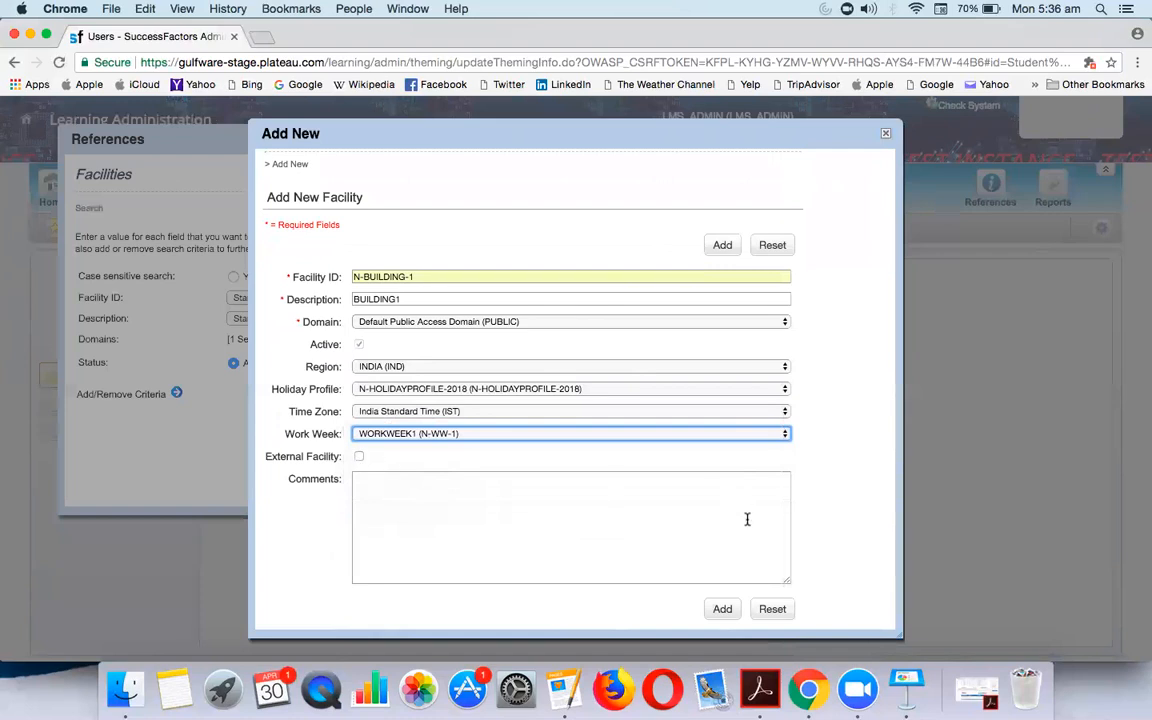
click(722, 608)
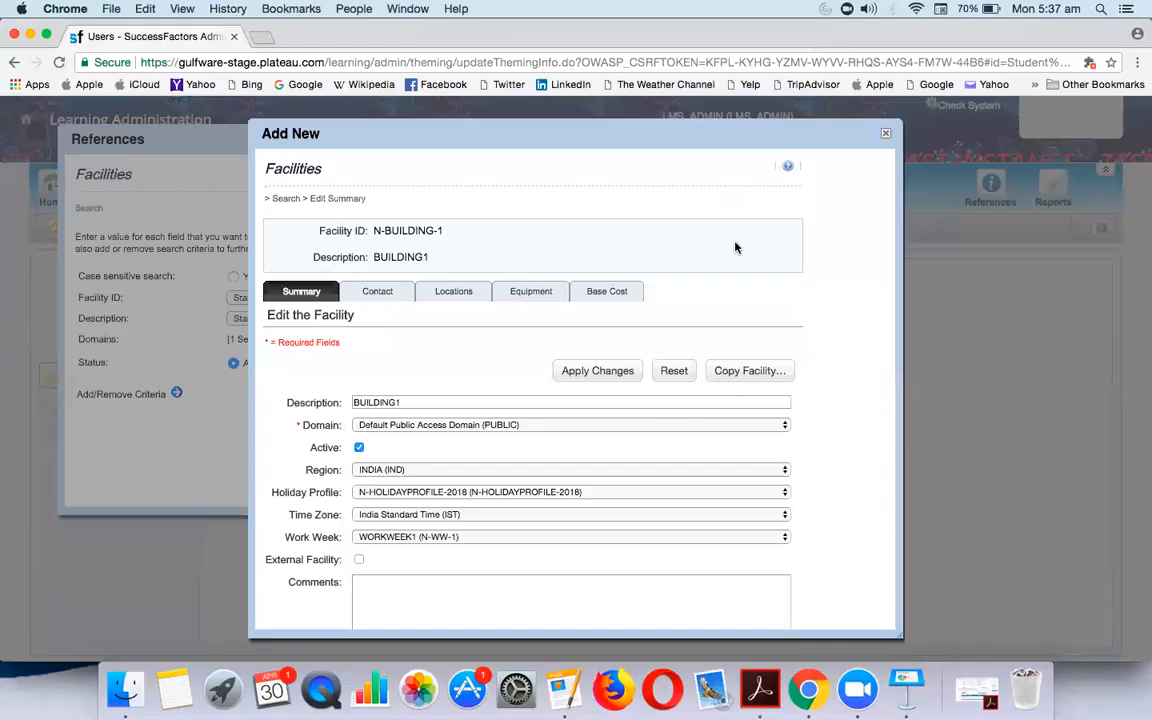
scroll(541, 363, down, 3)
click(598, 608)
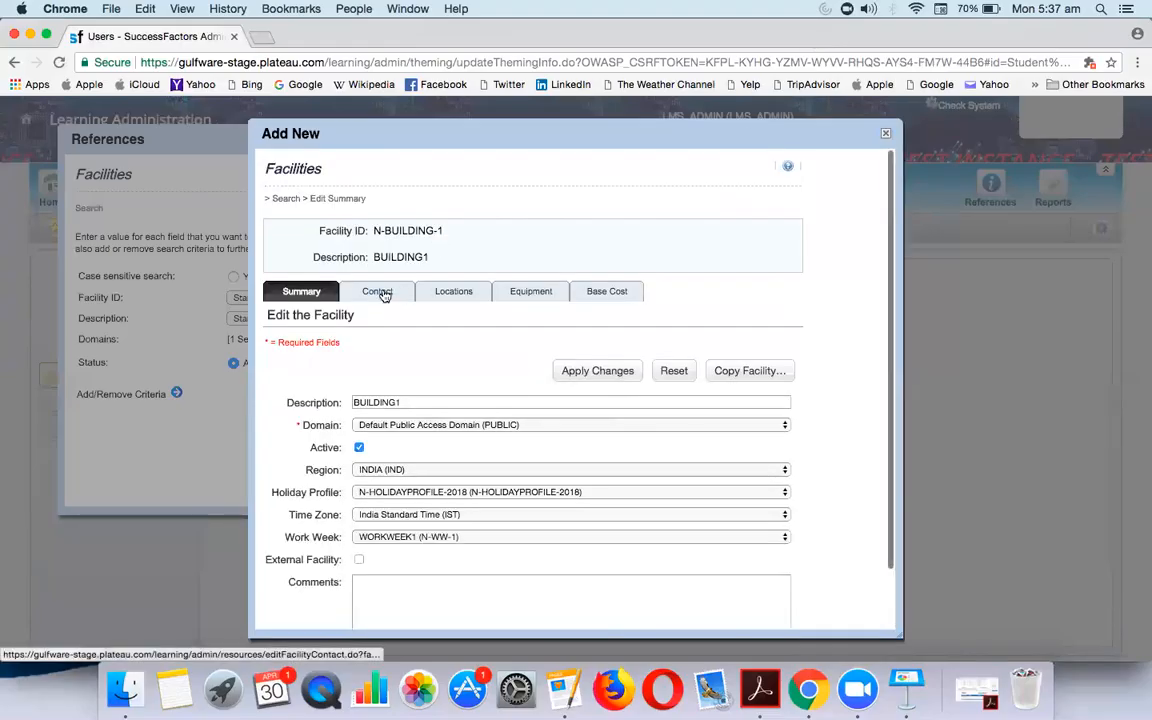
Step: Review the contact, locations and equipment sections of the N-BUILDING-1 facility
click(381, 292)
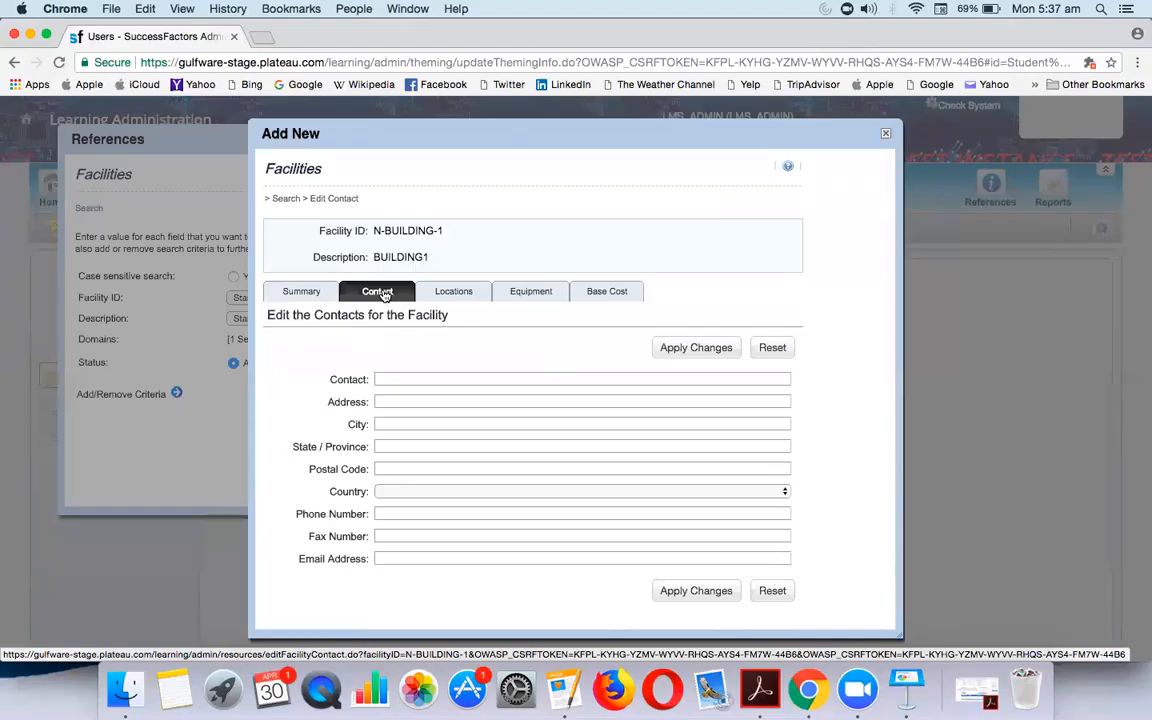
click(453, 295)
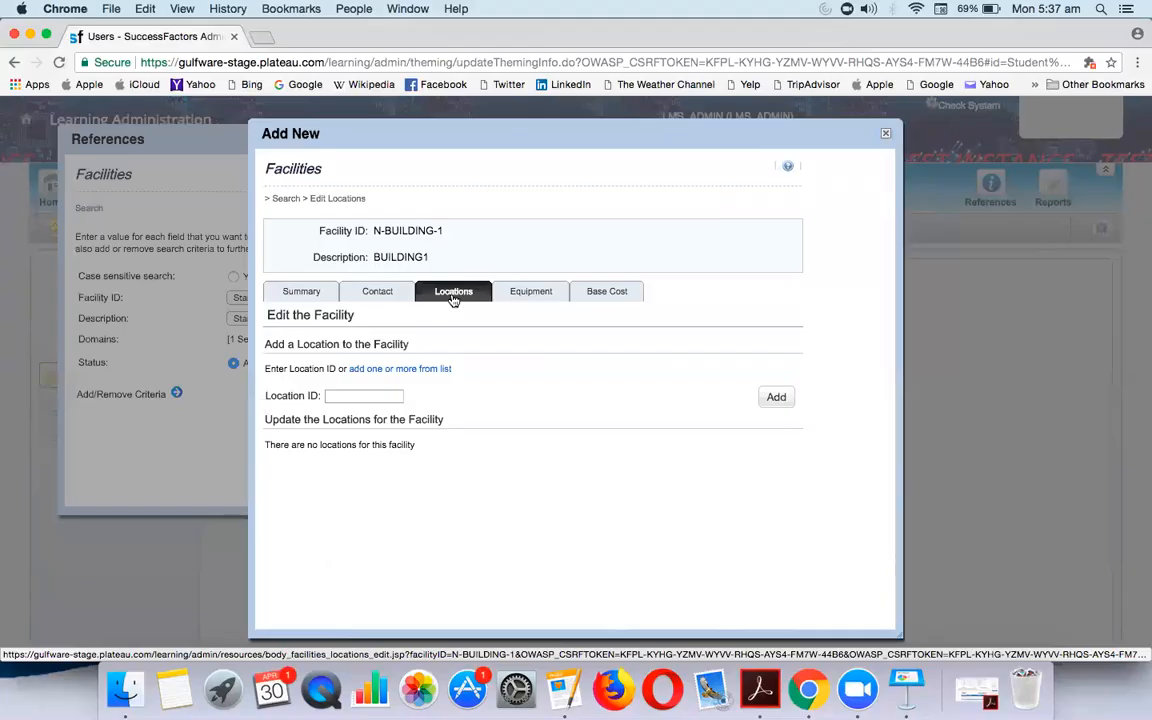
click(528, 300)
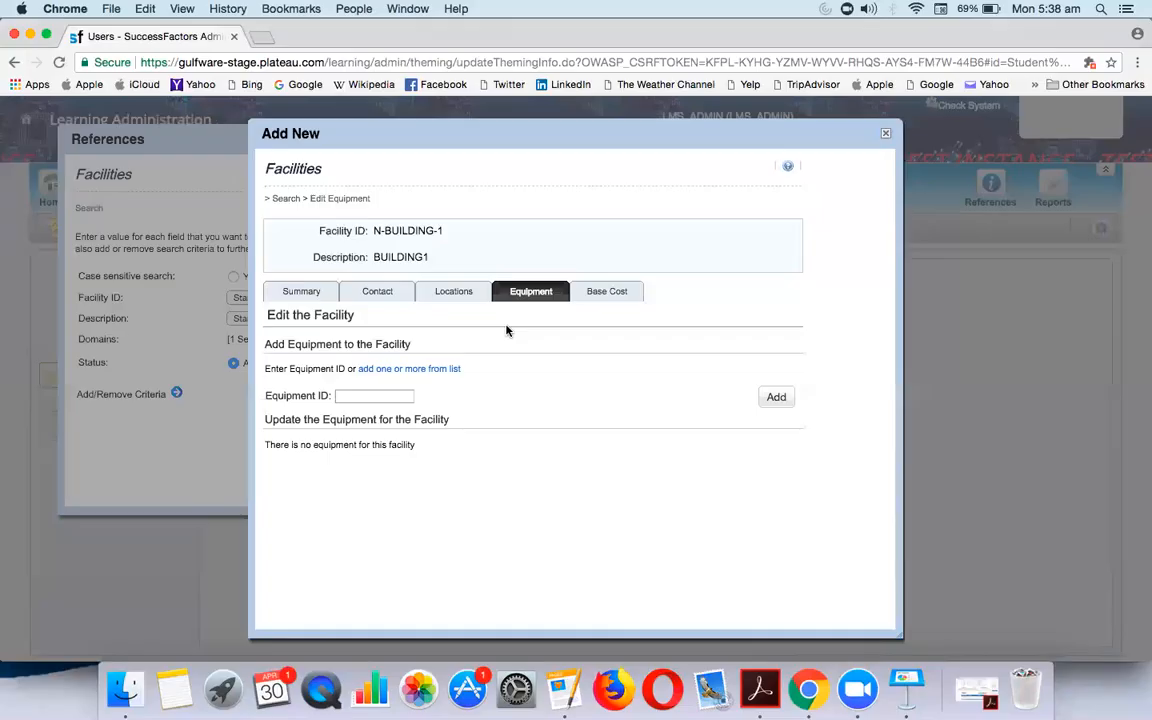
Step: Review the base cost and equipment sections of the N-BUILDING-1 facility, then apply its base cost settings and close the record
click(605, 291)
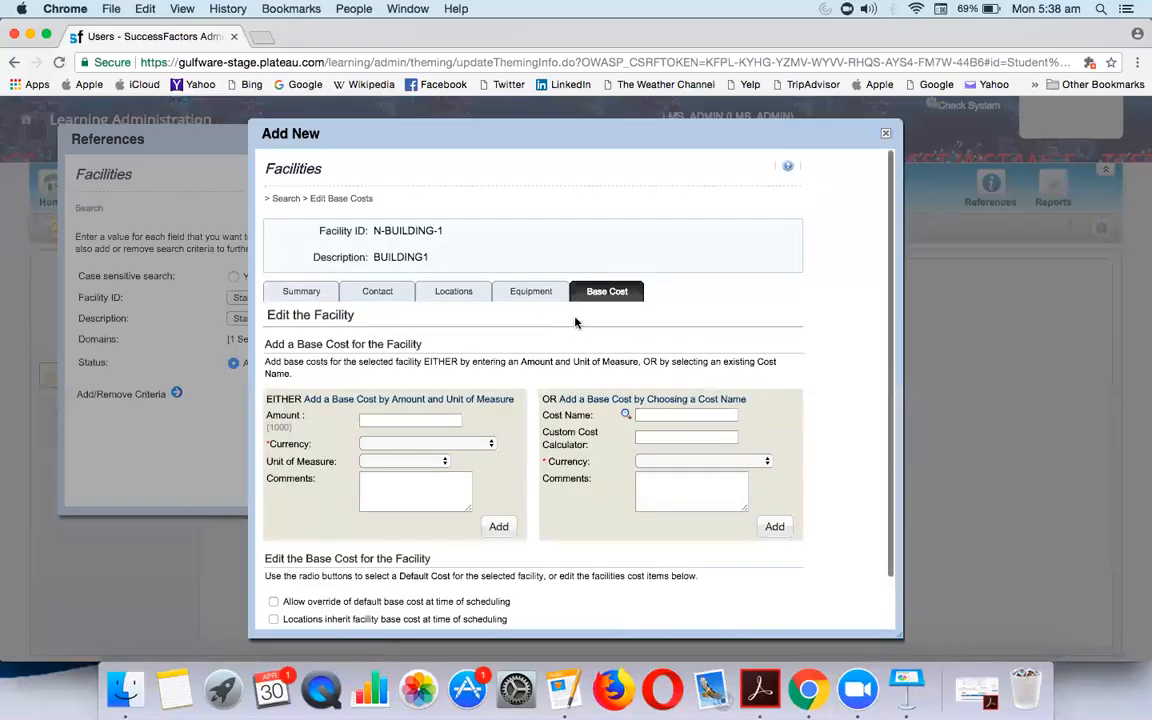
click(531, 292)
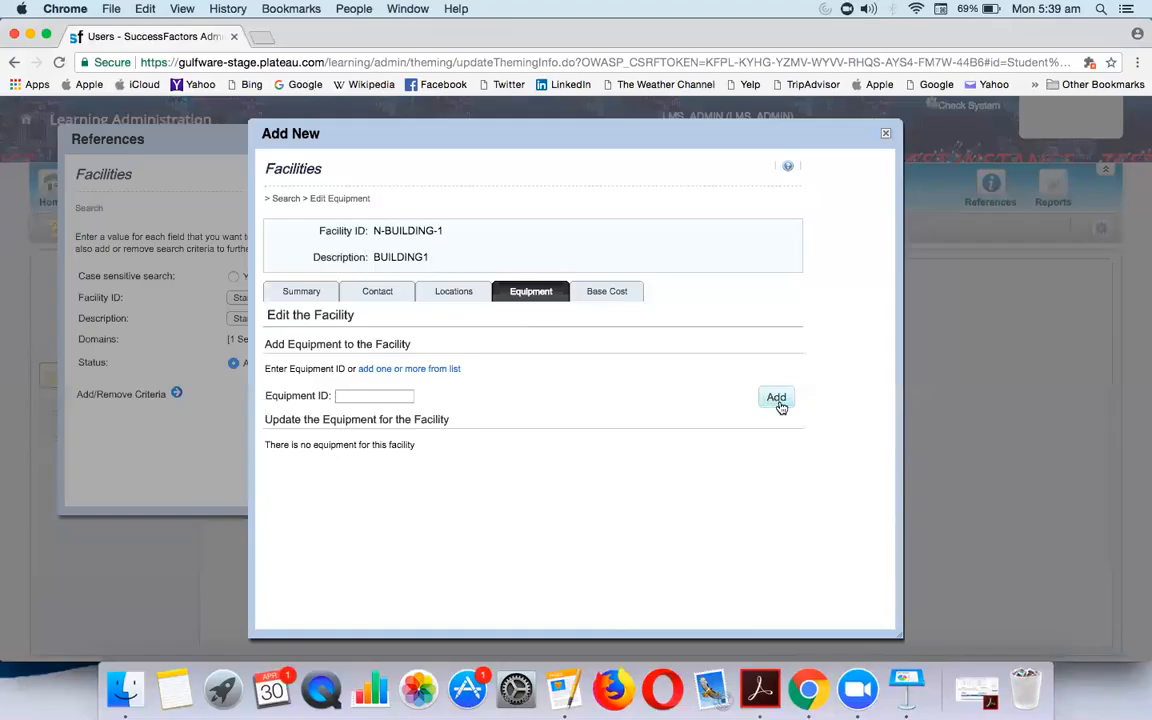
click(608, 292)
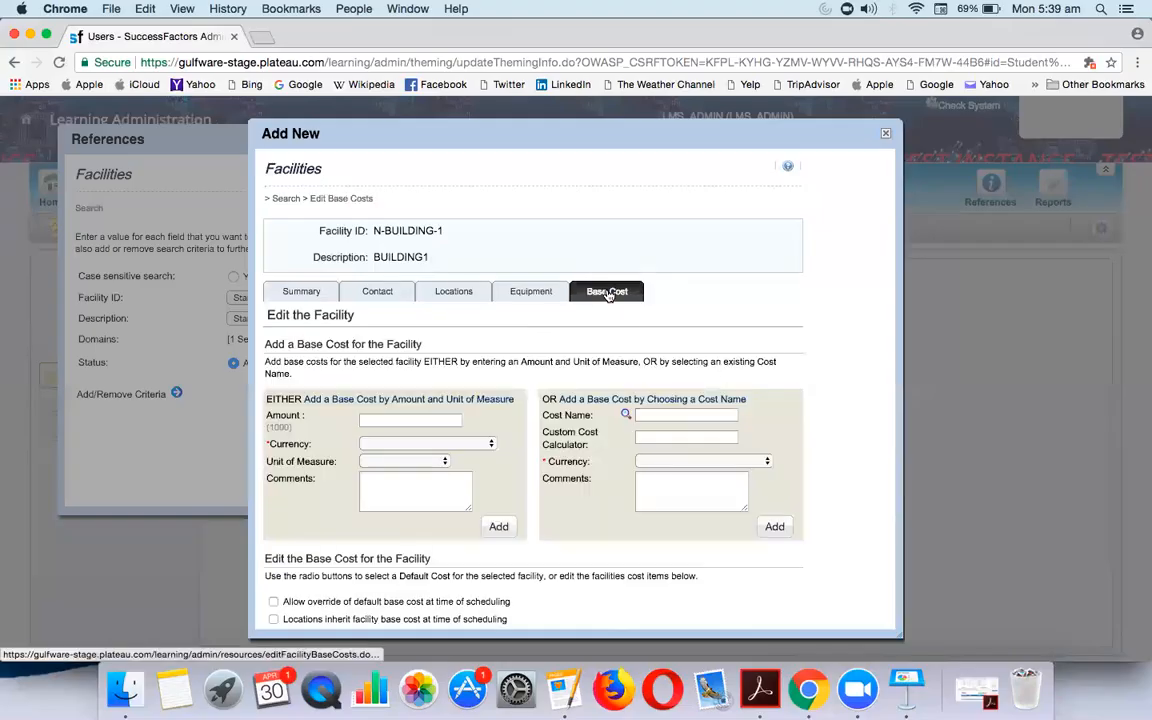
scroll(620, 385, down, 2)
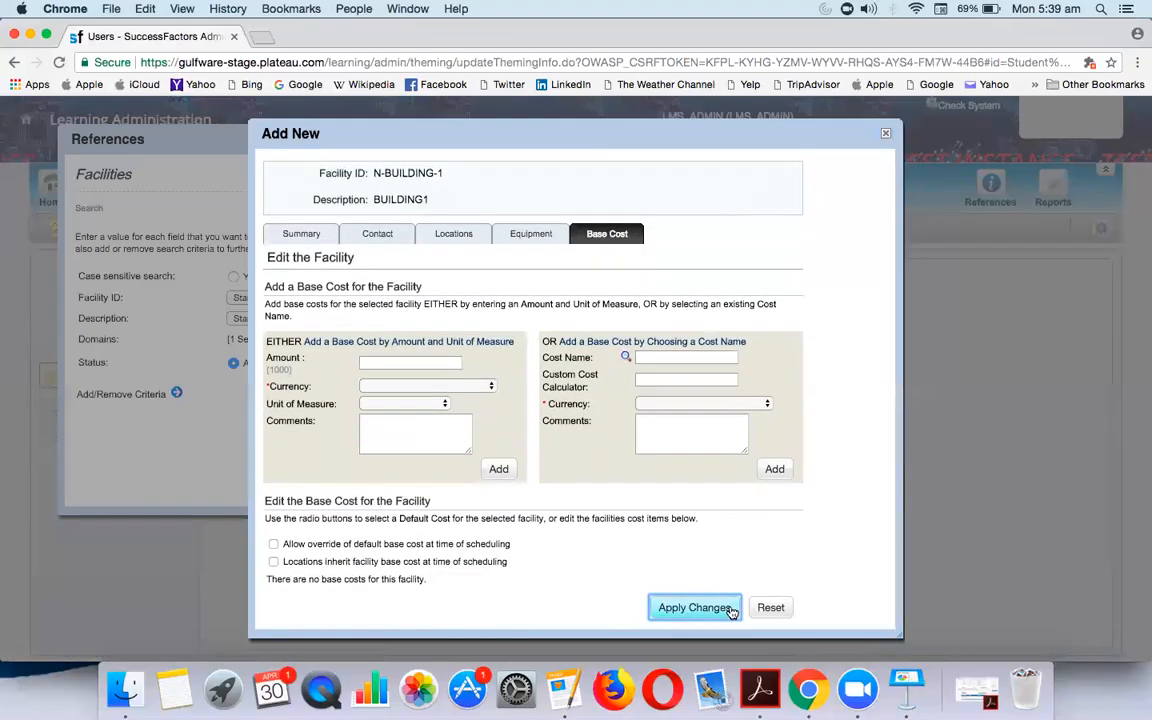
click(697, 536)
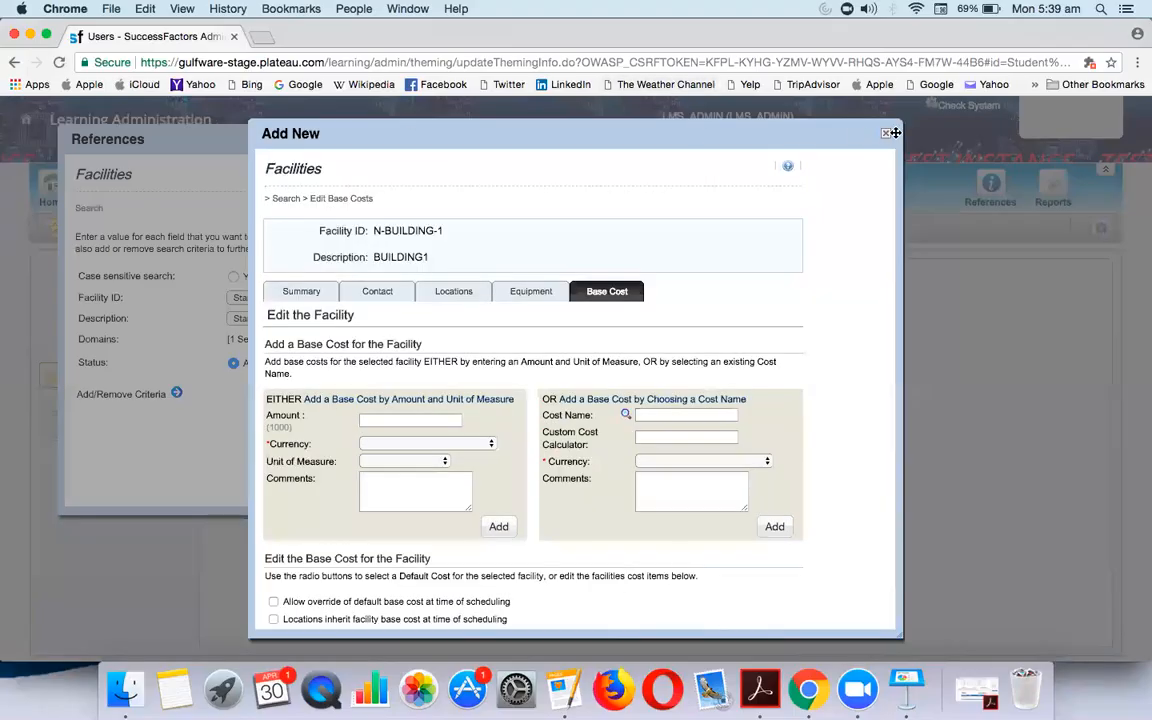
click(883, 137)
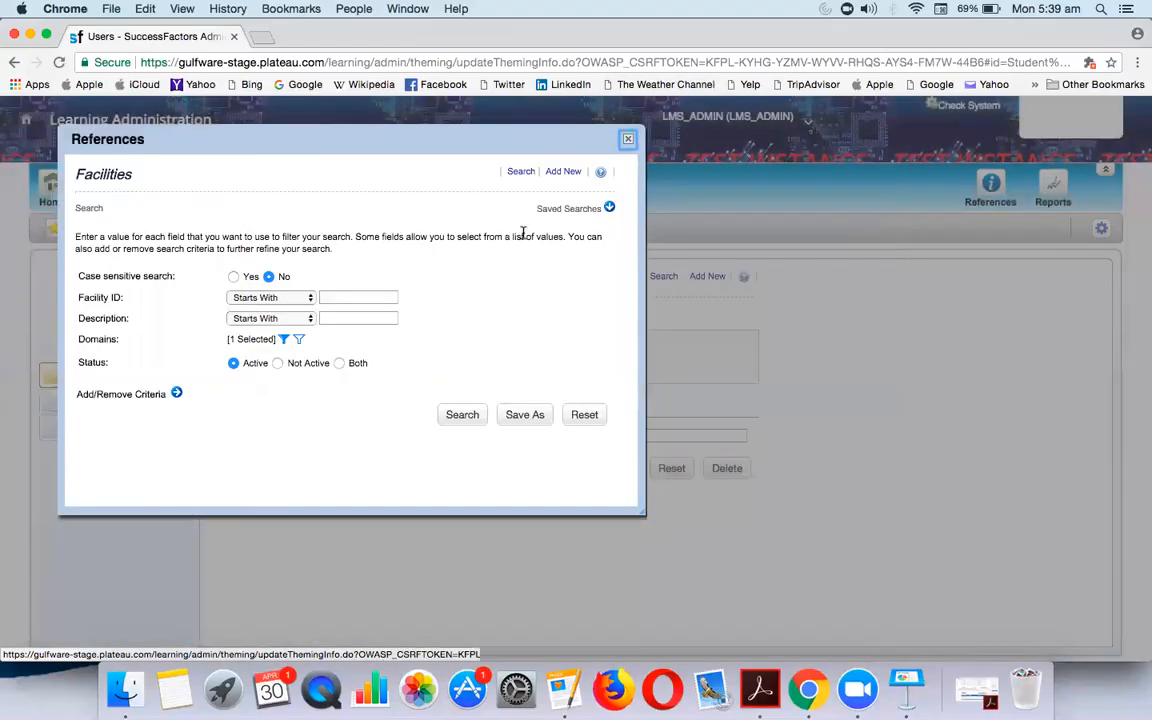
Step: Examine the region, holiday profile, time zone and work week fields on a blank new facility form
click(563, 172)
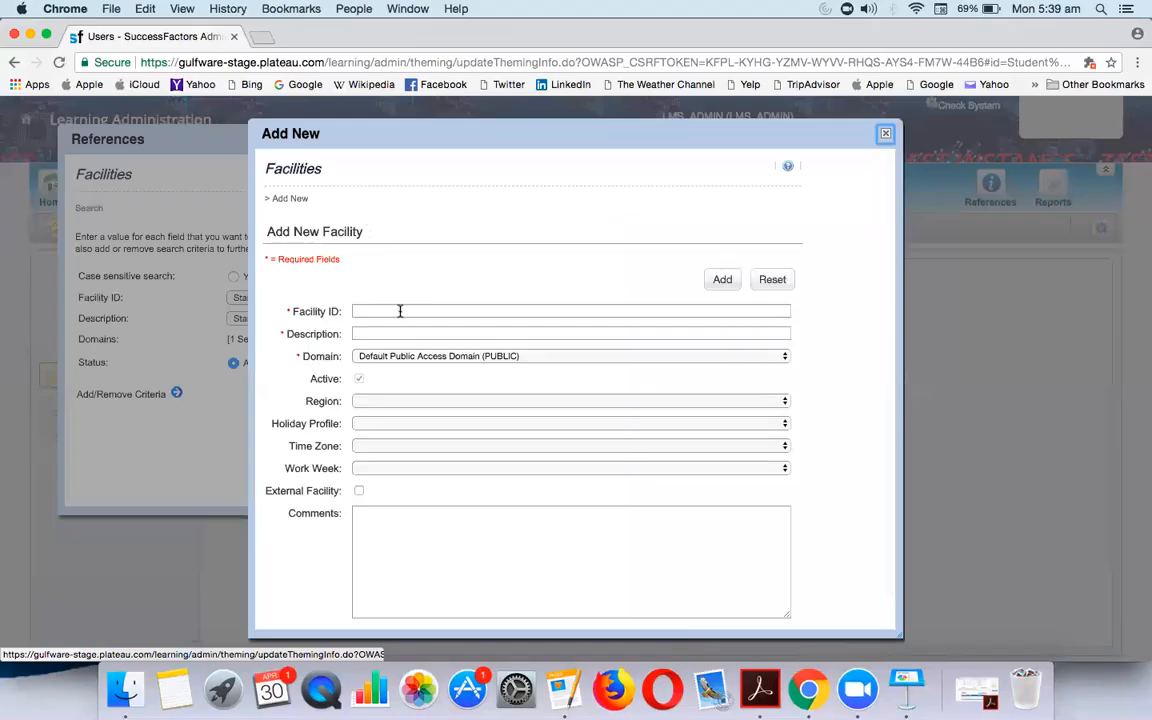
click(399, 311)
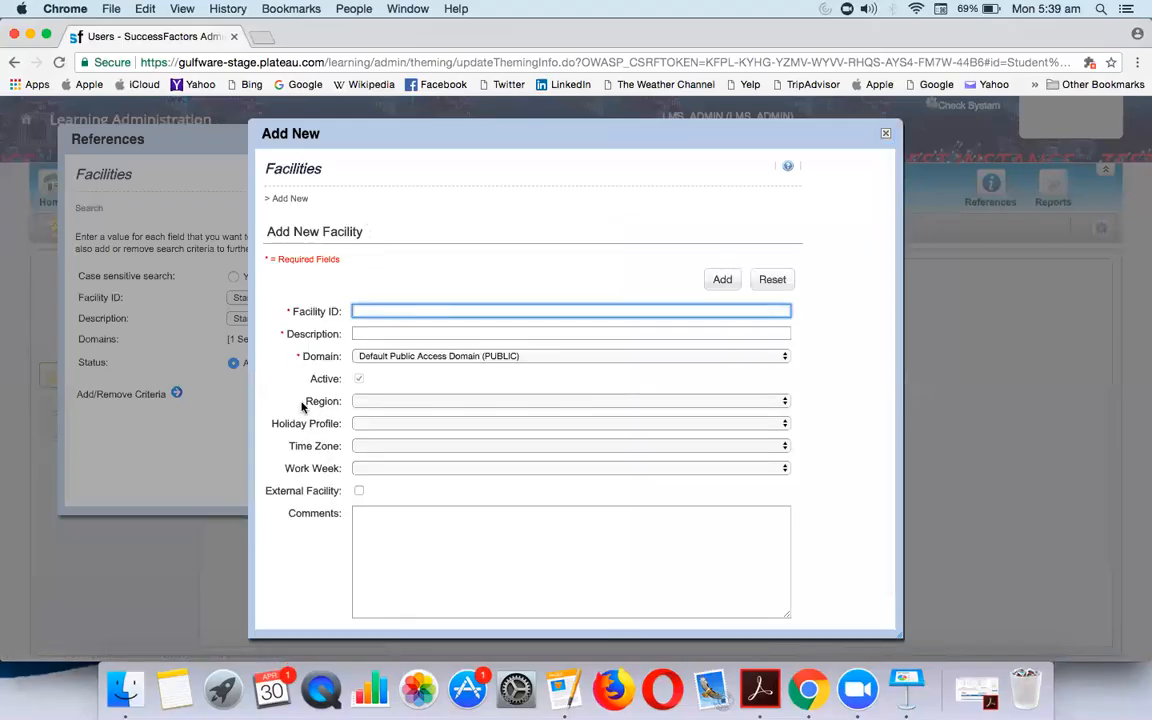
drag(270, 401, 309, 469)
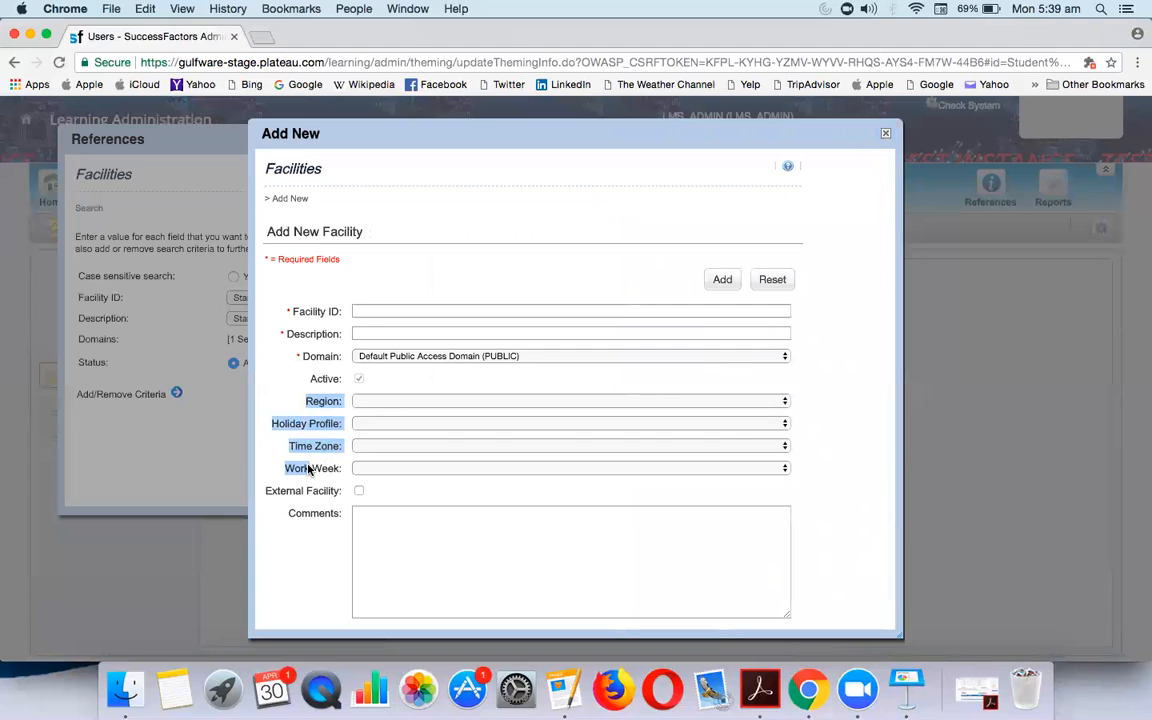
click(886, 135)
click(627, 140)
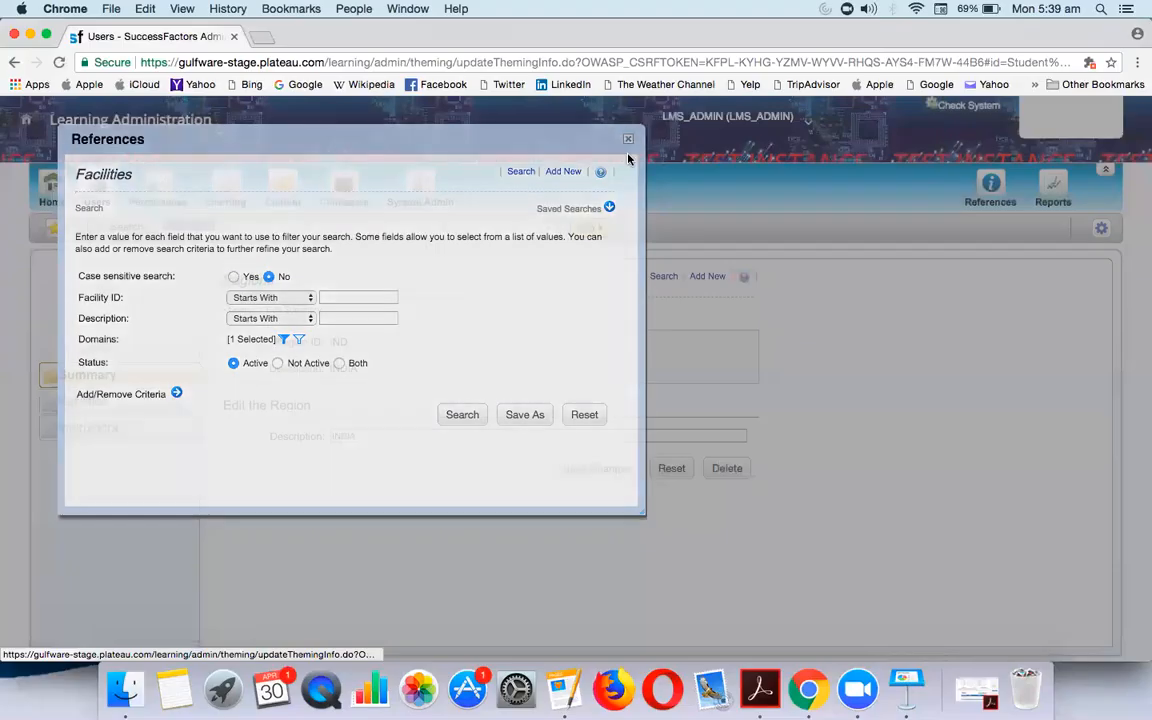
Step: View the record configuration in the System Admin settings for the Scheduled Offering record
click(96, 480)
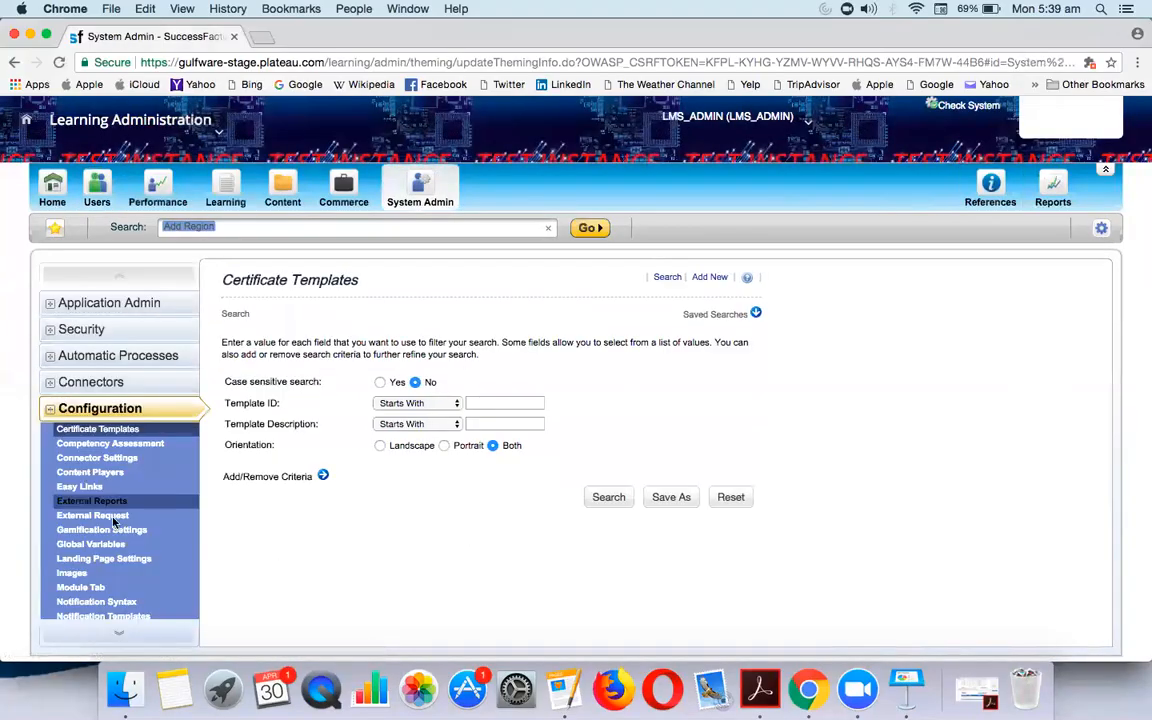
scroll(95, 512, down, 5)
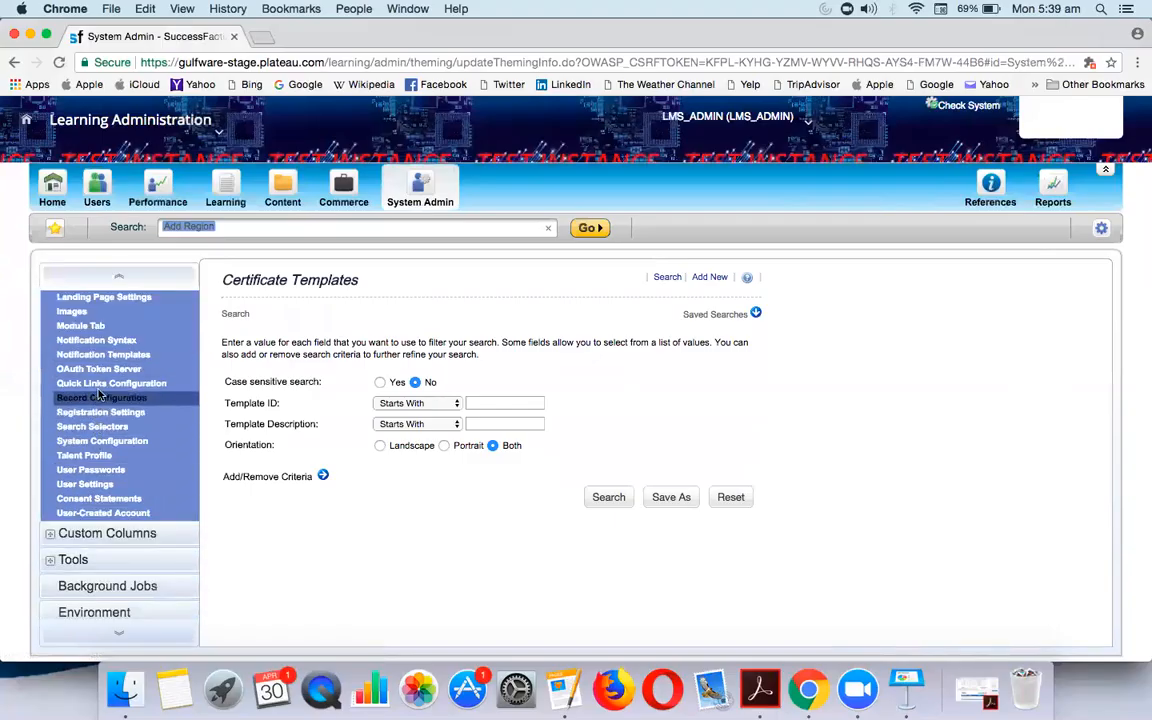
click(100, 397)
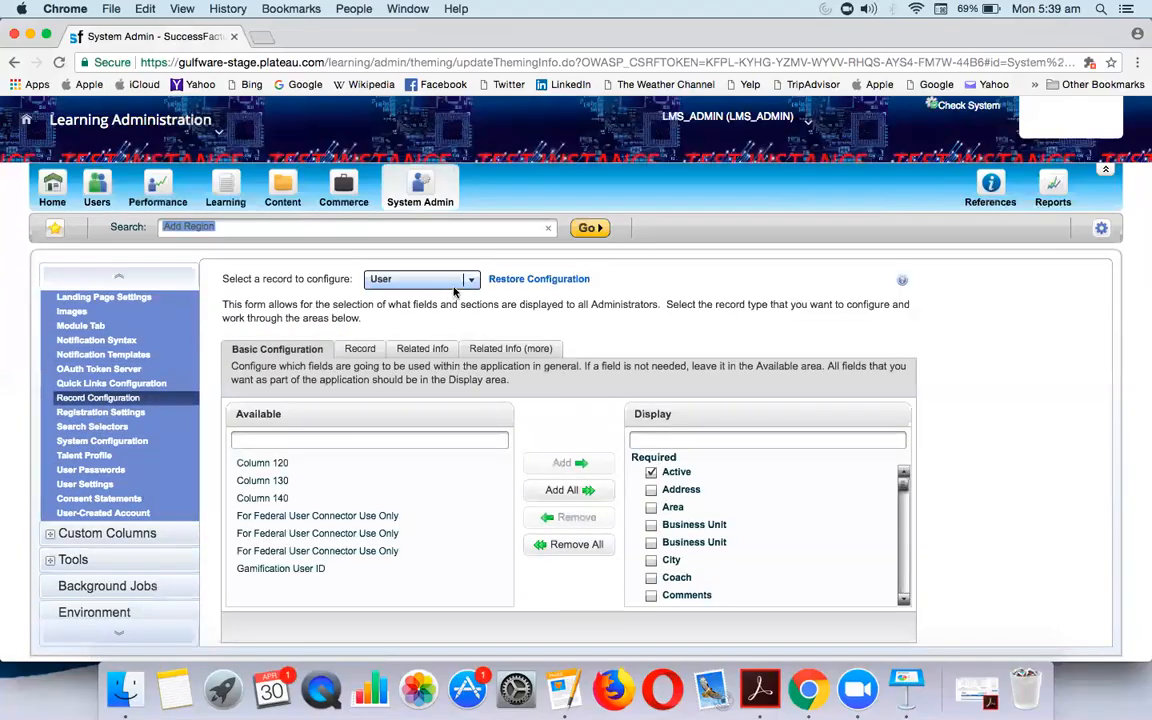
click(469, 282)
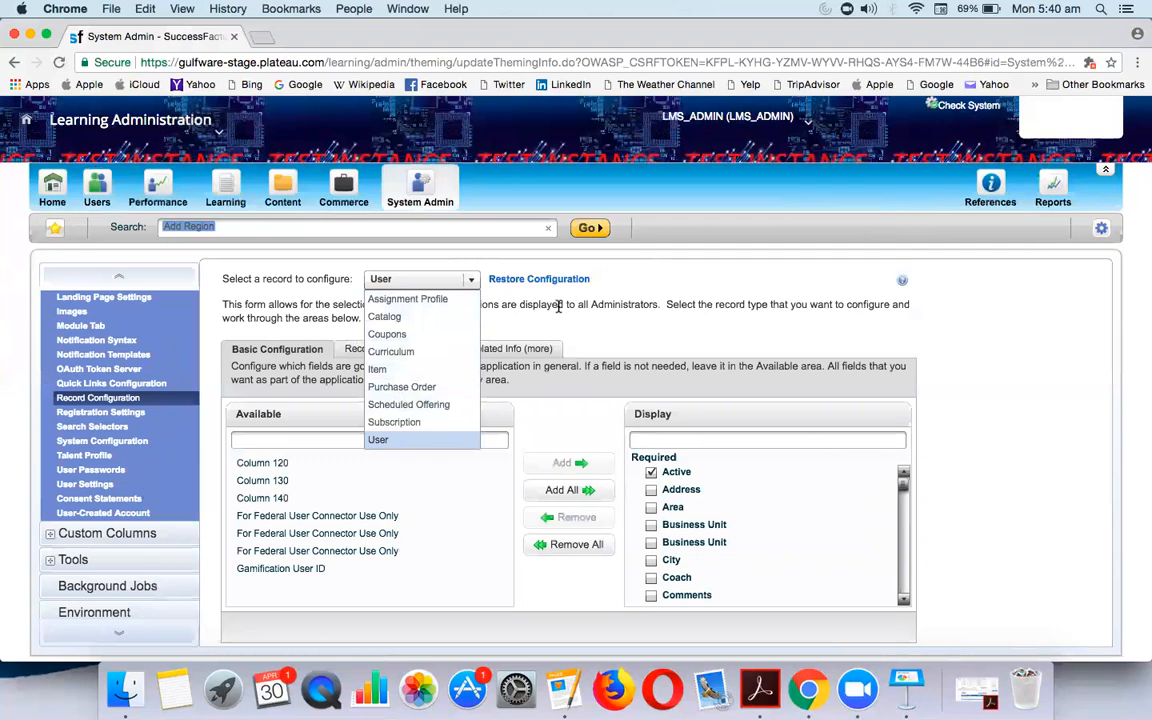
click(450, 406)
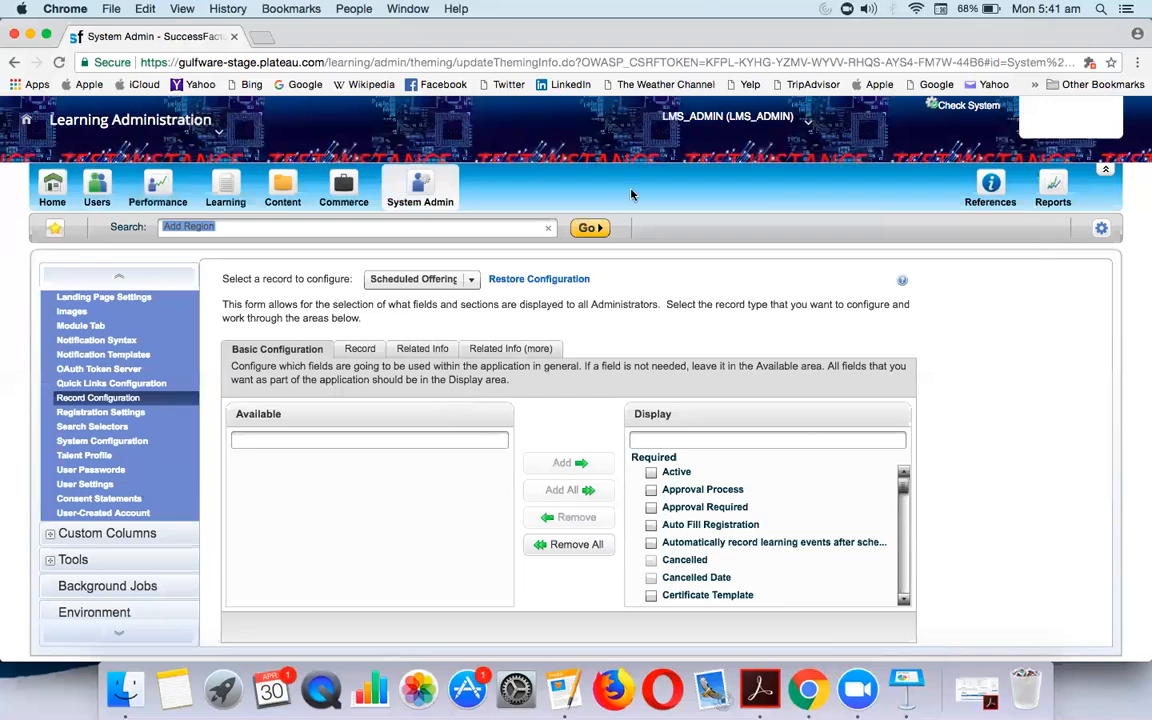
Step: Compare the physical resources references with the resource notes in Pages and the Physical Resources slide in Keynote, and return to Chrome
click(997, 191)
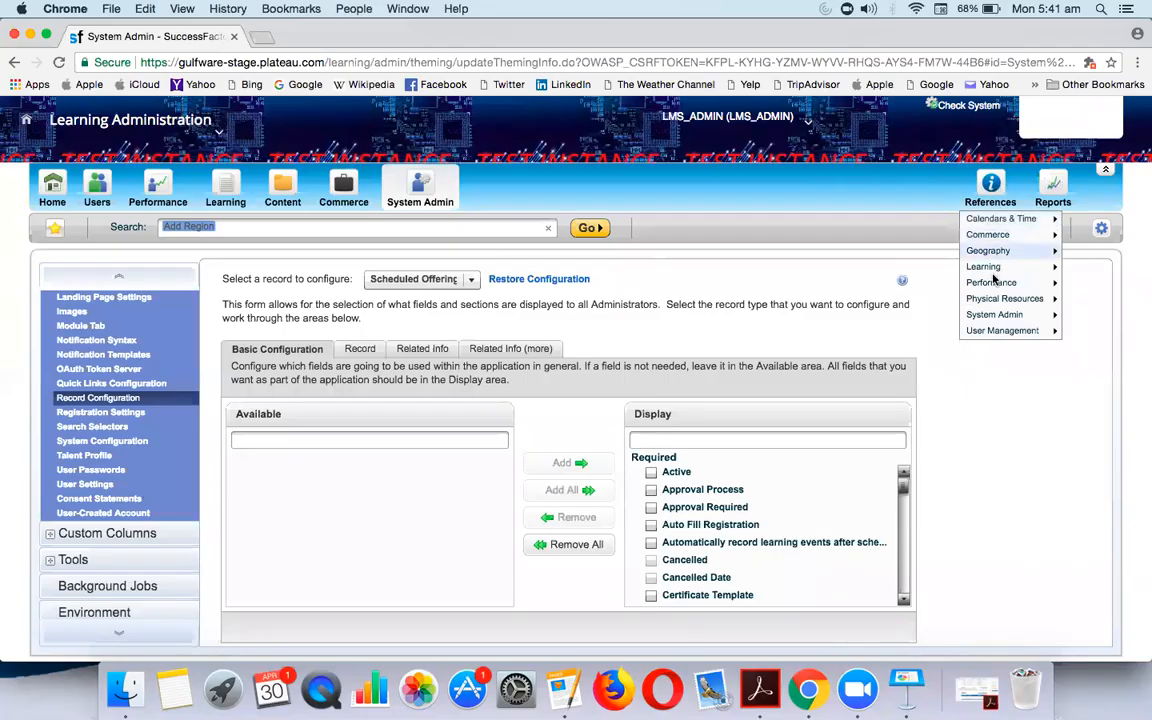
mouse_move(992, 301)
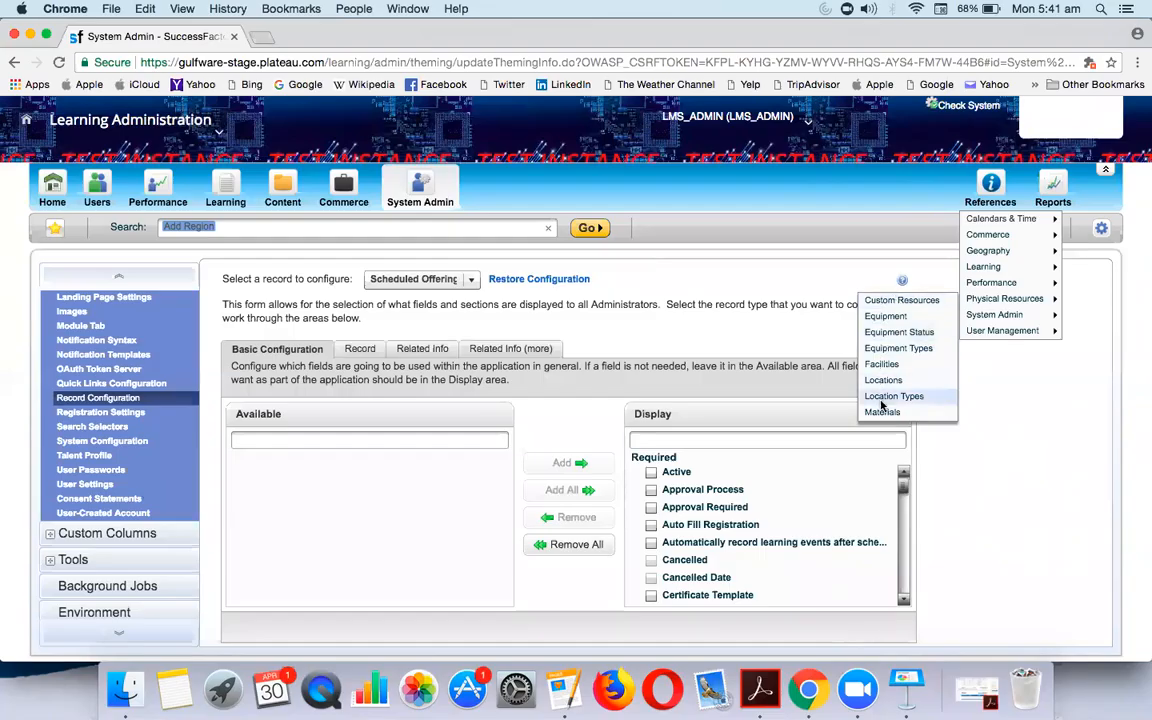
key(super+Tab)
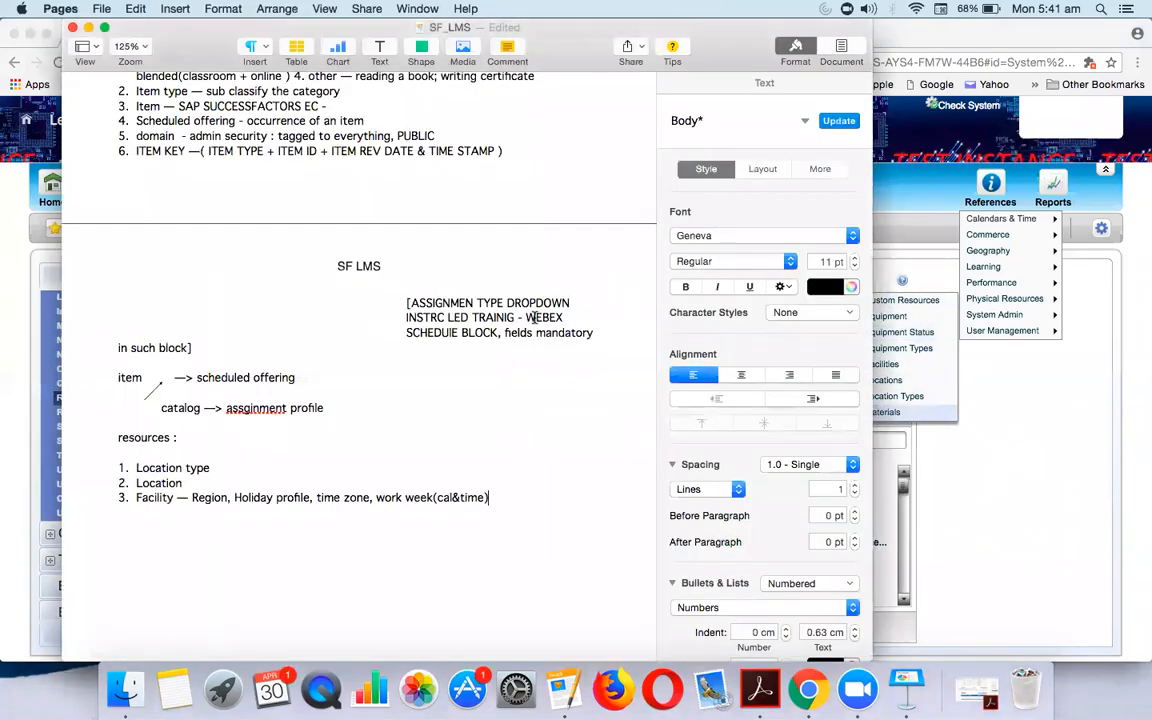
key(super+Tab)
key(super+Tab)
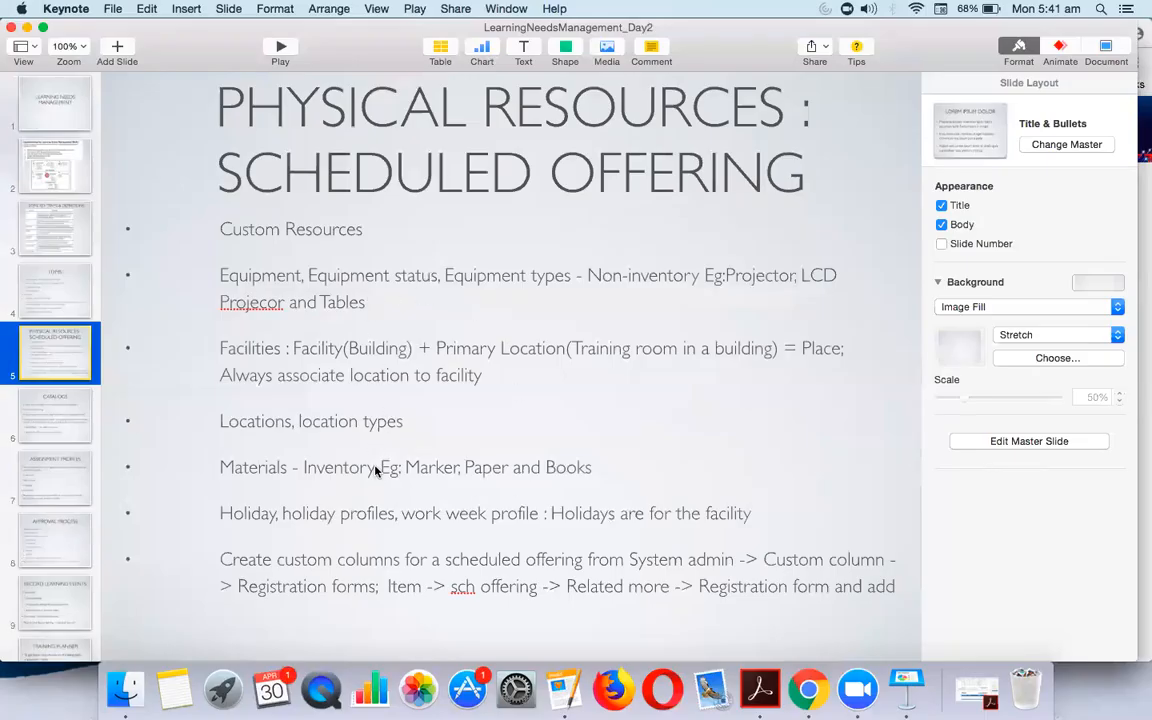
key(super+Tab)
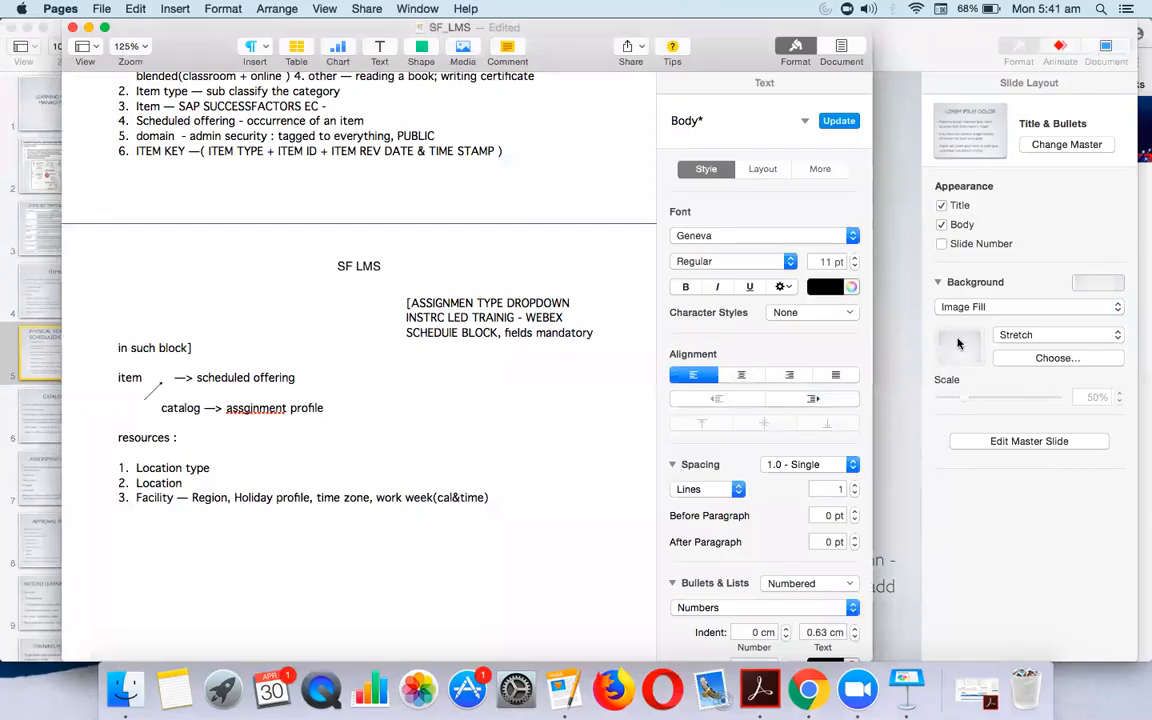
key(super+Tab)
key(super+Tab)
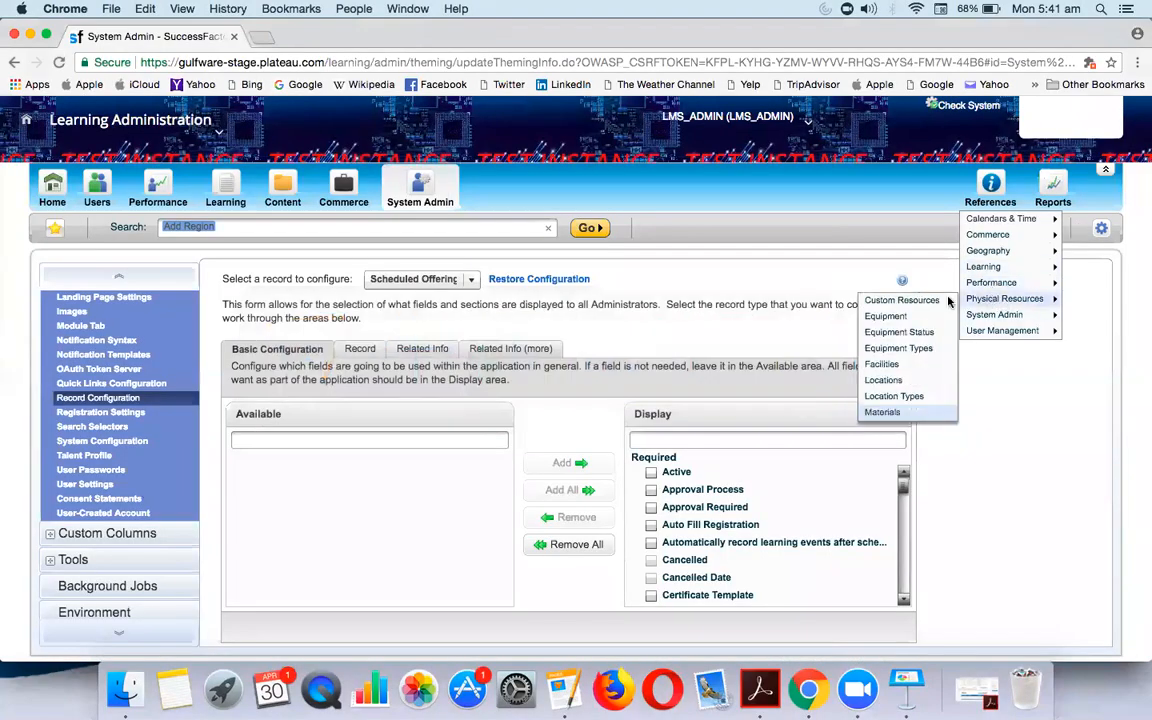
Step: Add a new equipment type reference with the ID N-LAPTOP and no description
click(900, 348)
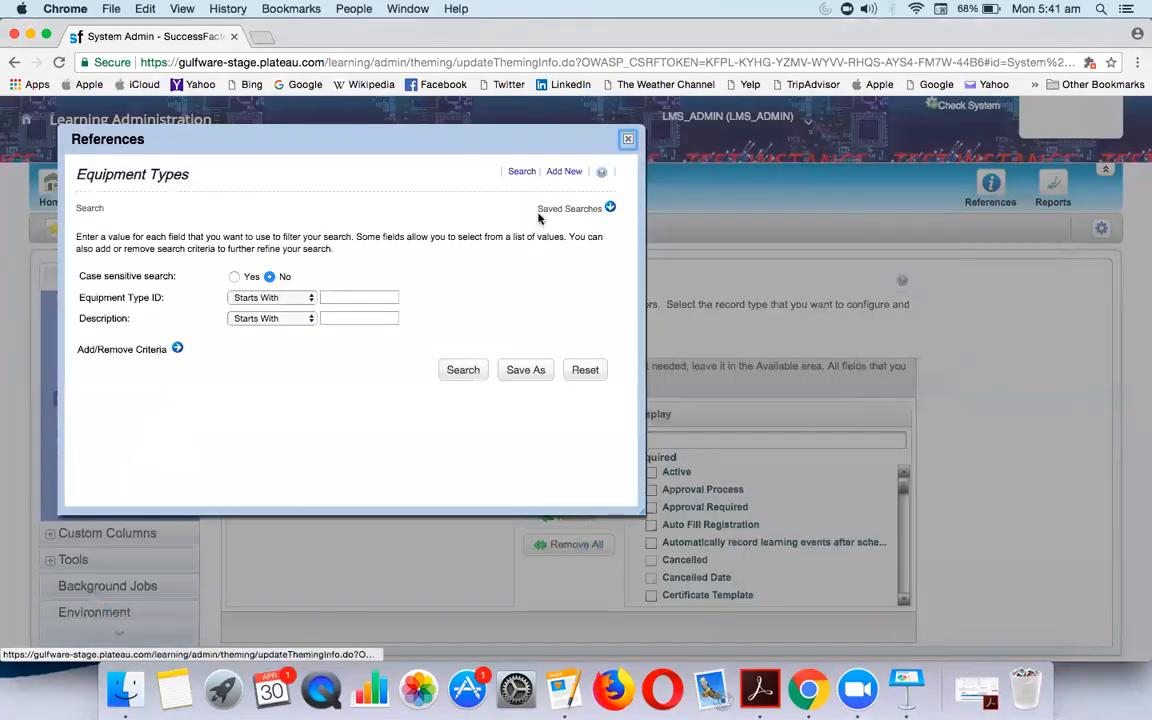
click(564, 172)
click(386, 277)
text(N-)
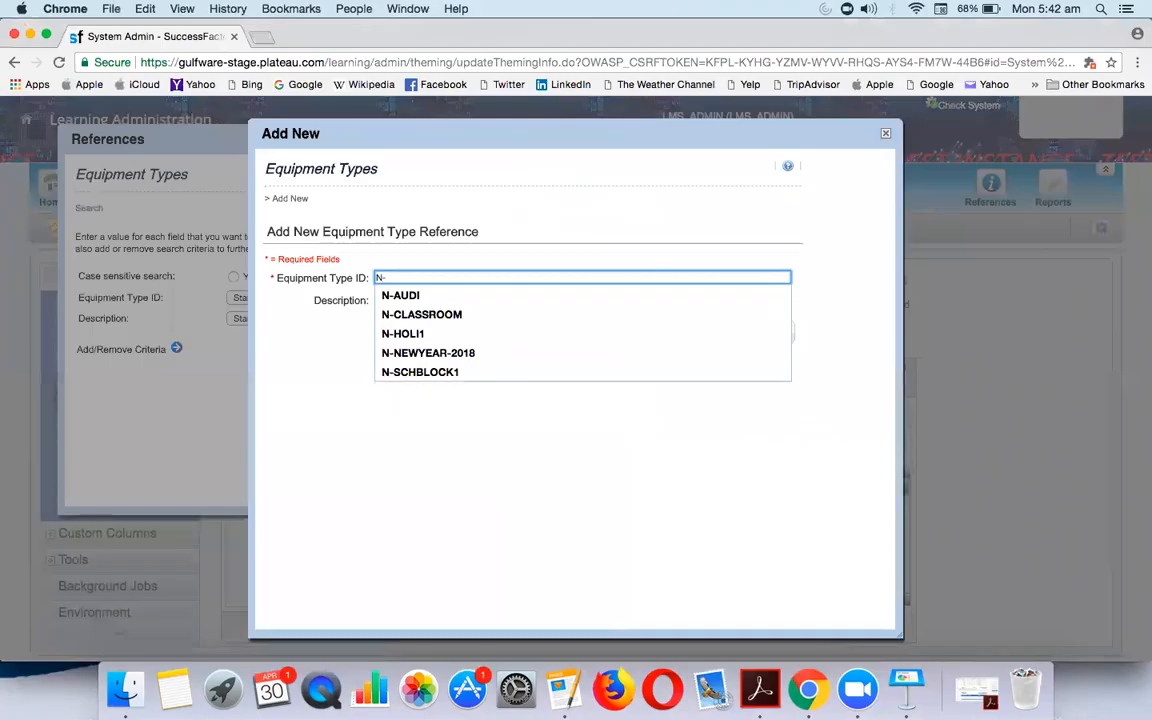
text(LAPTOP)
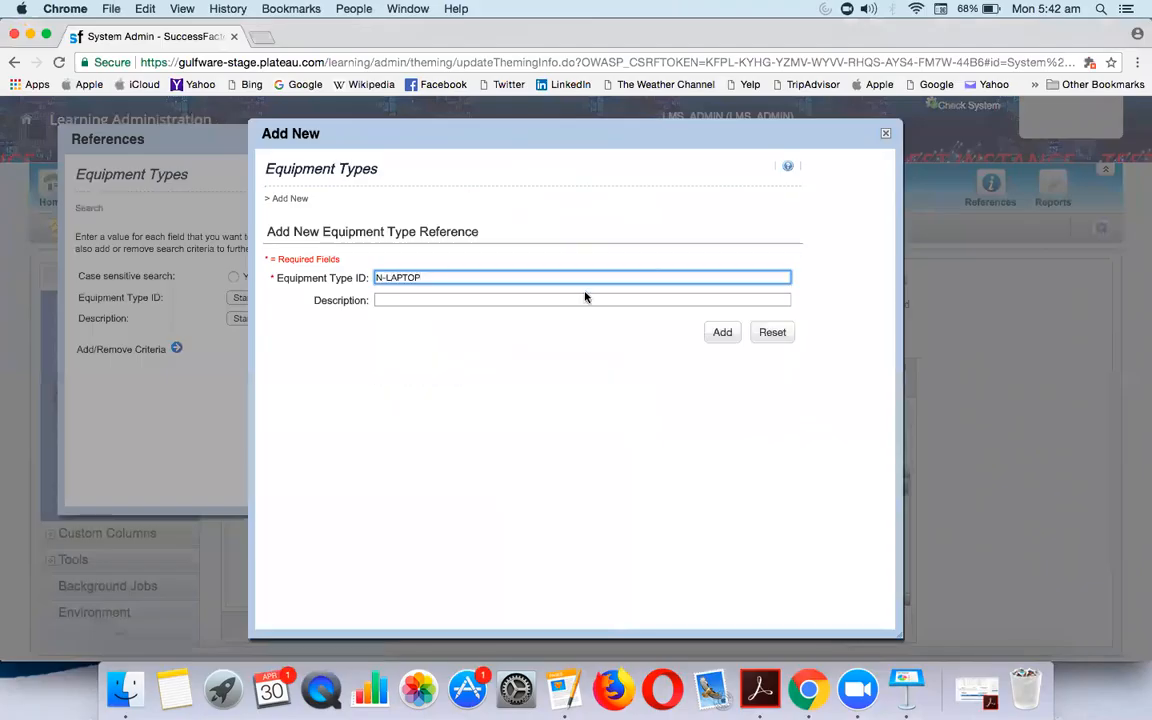
click(722, 332)
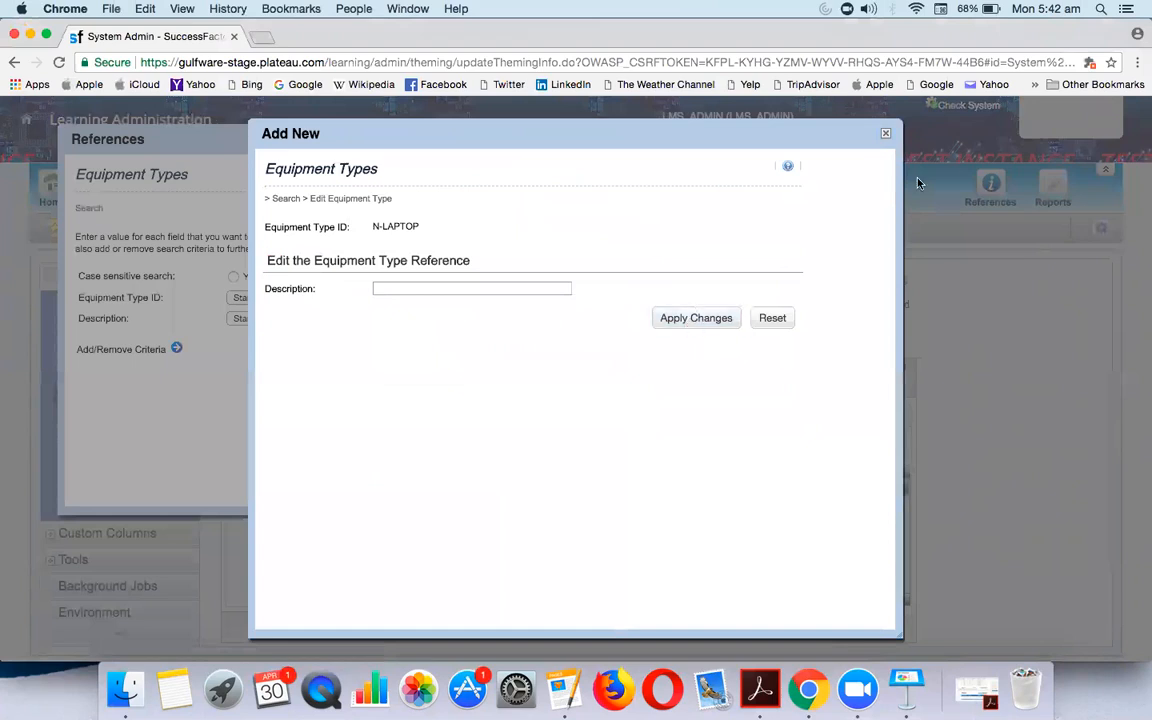
click(886, 136)
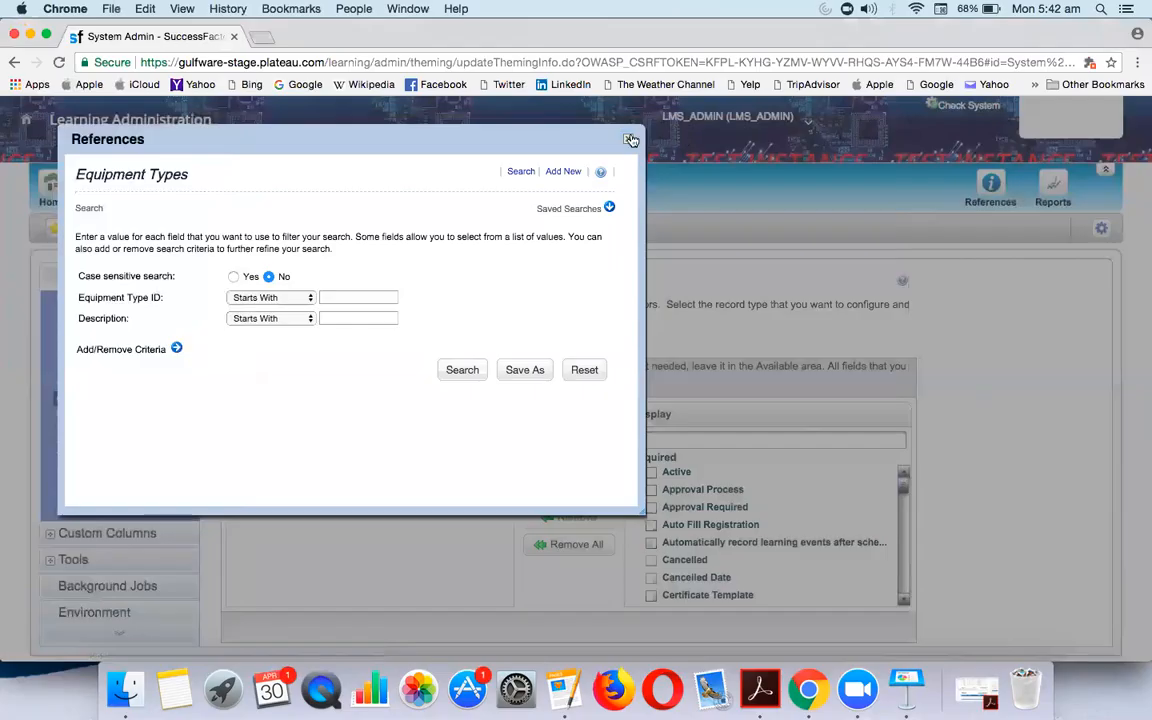
click(631, 140)
mouse_move(990, 193)
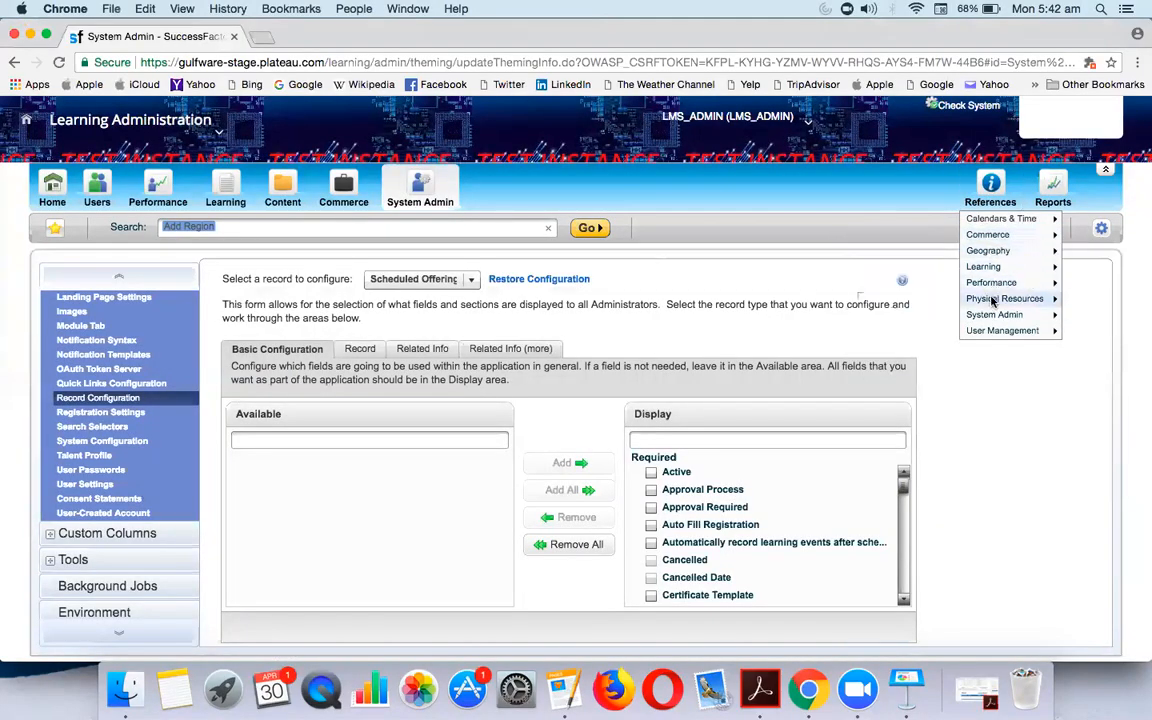
mouse_move(993, 300)
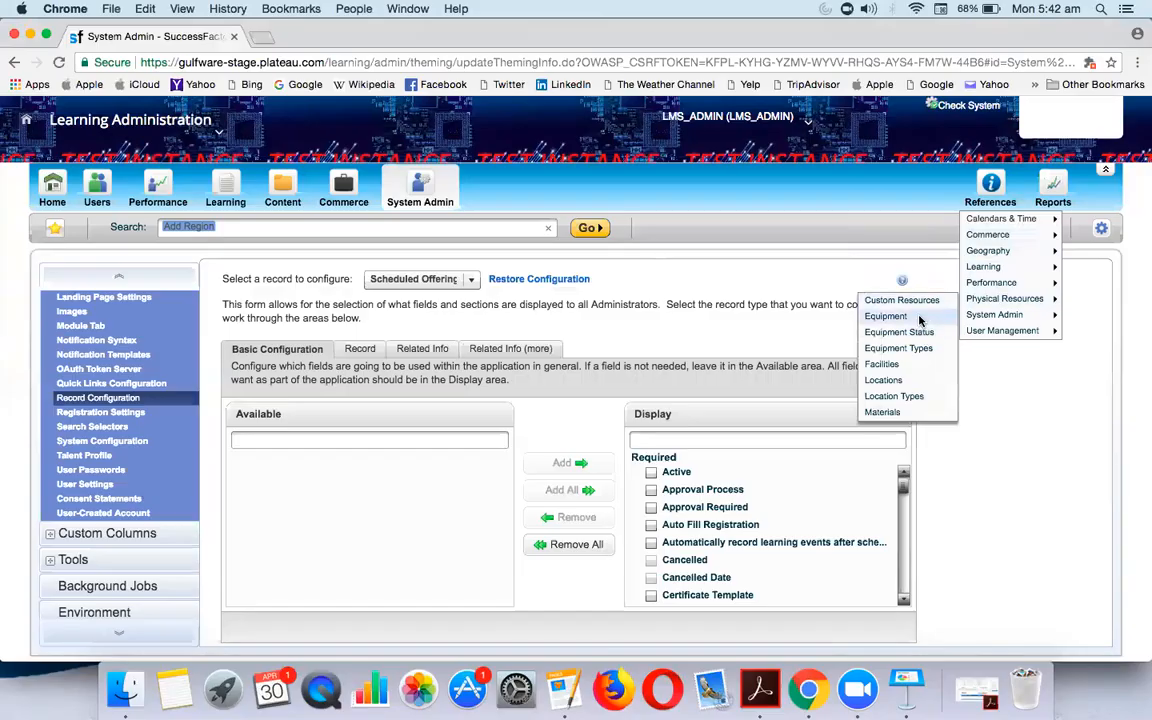
click(886, 316)
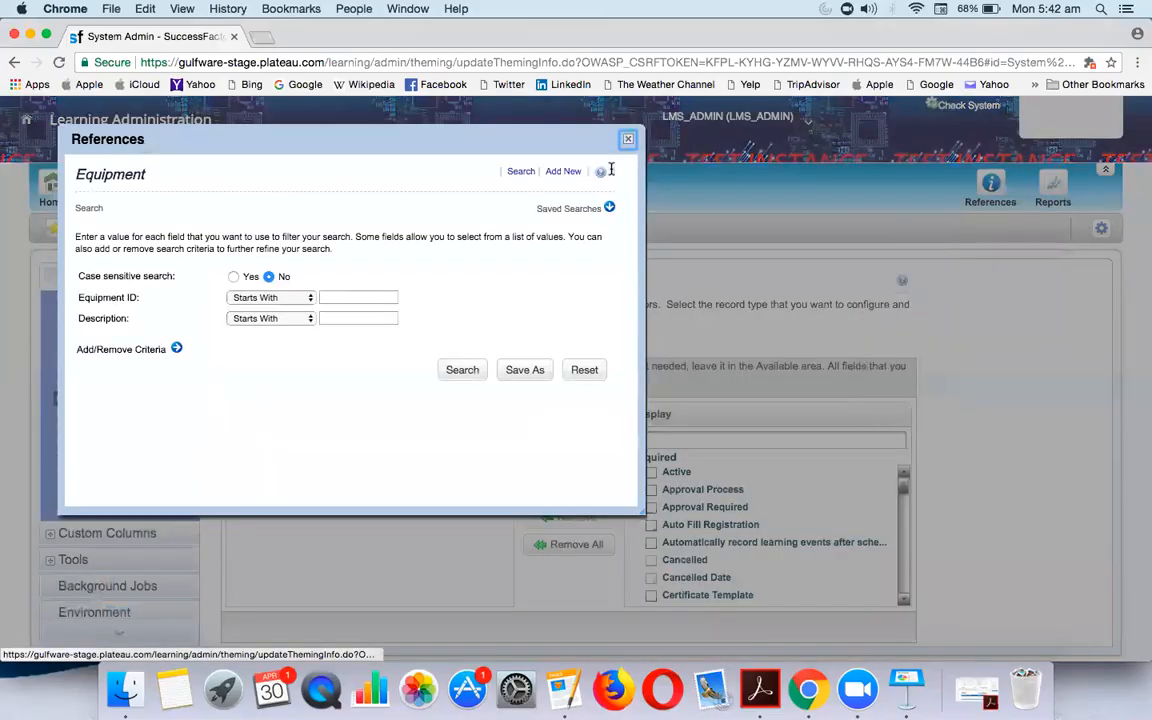
click(628, 139)
Step: Start a new equipment status reference with the ID N-LAP-AVAILABLE and allow it to be scheduled
mouse_move(1009, 191)
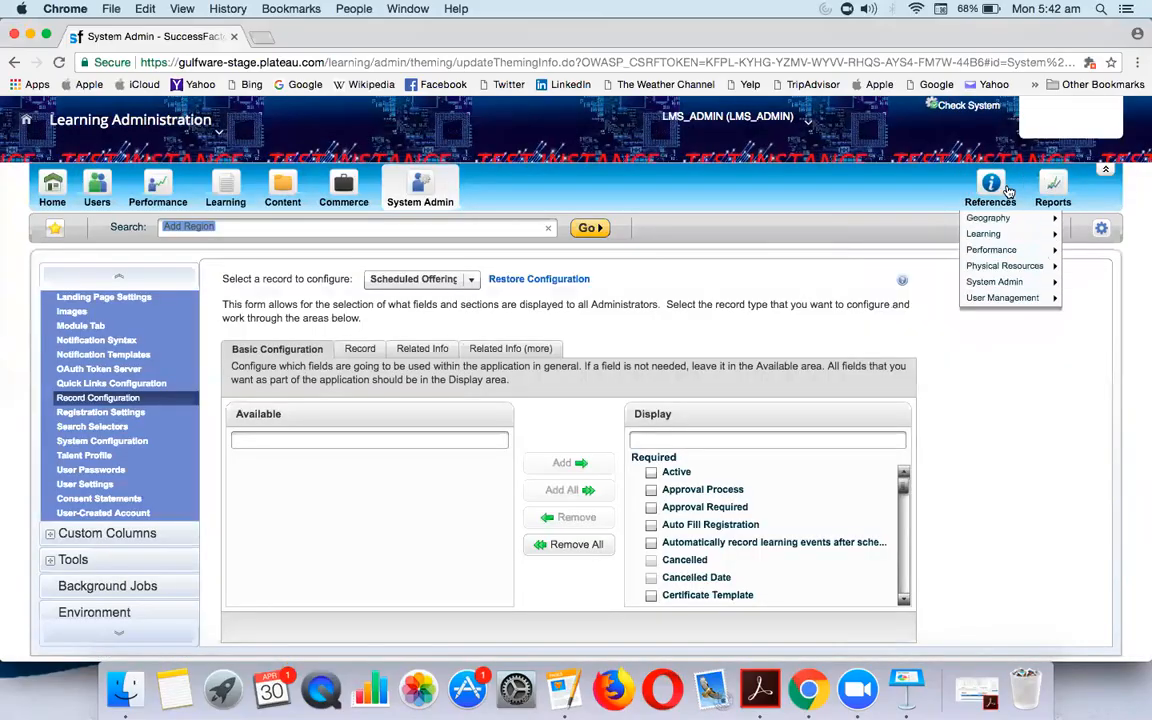
mouse_move(1020, 286)
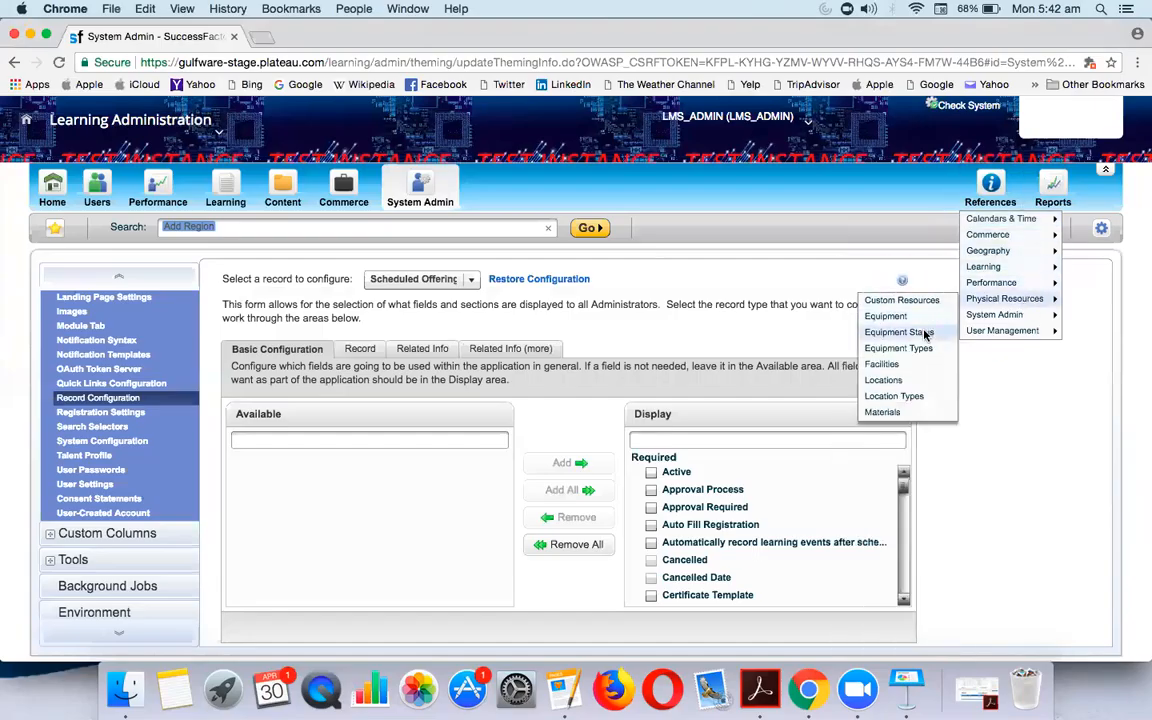
click(923, 333)
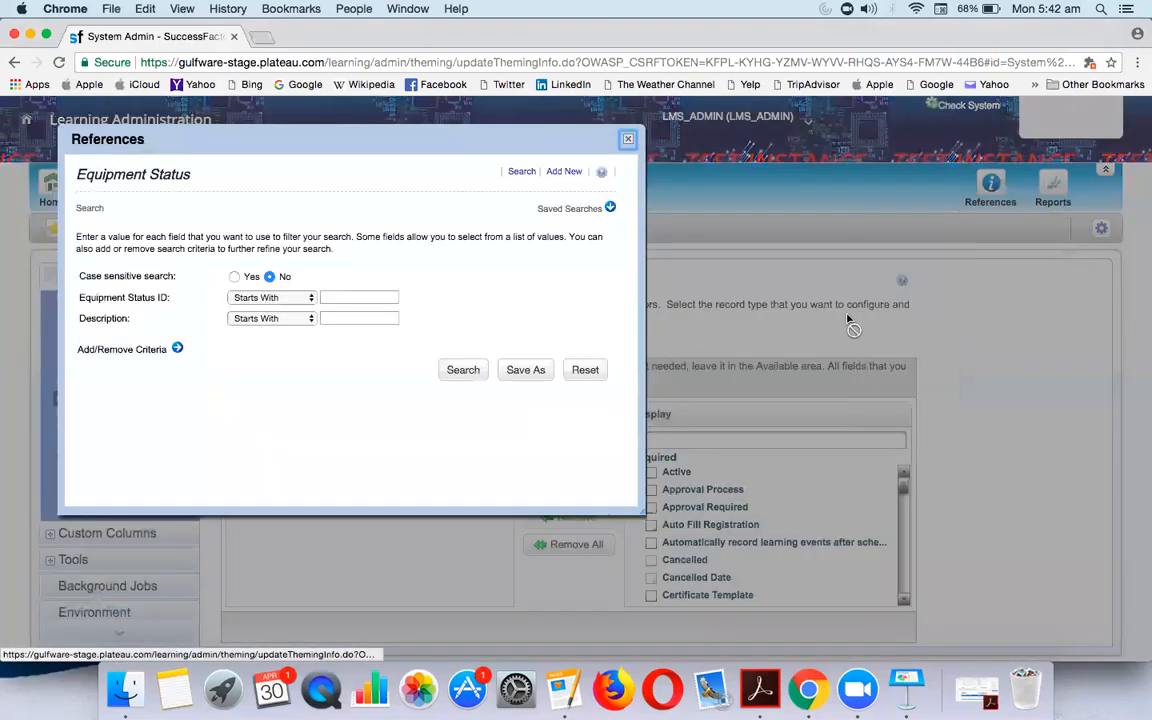
click(562, 172)
click(451, 272)
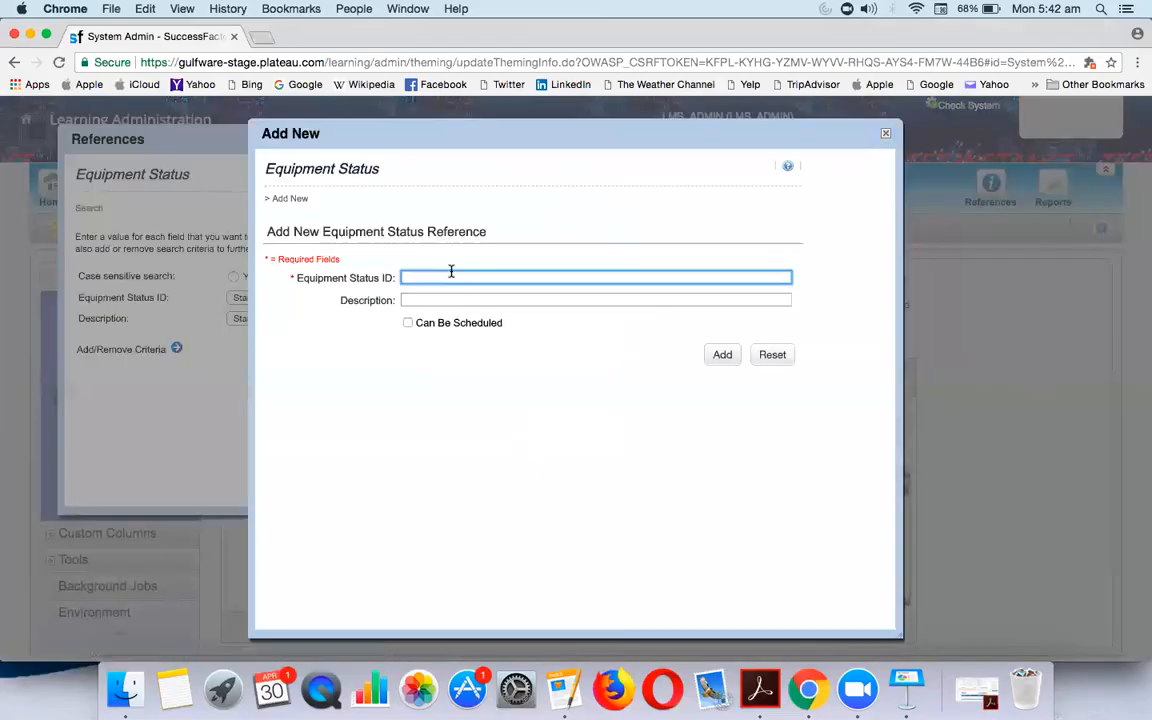
text(N-LAP-AVAILABLE)
click(408, 323)
Step: Enter N-LAP-AVAILABLE as the description of the new equipment status and add the record
click(432, 299)
text(N-LAP-AB)
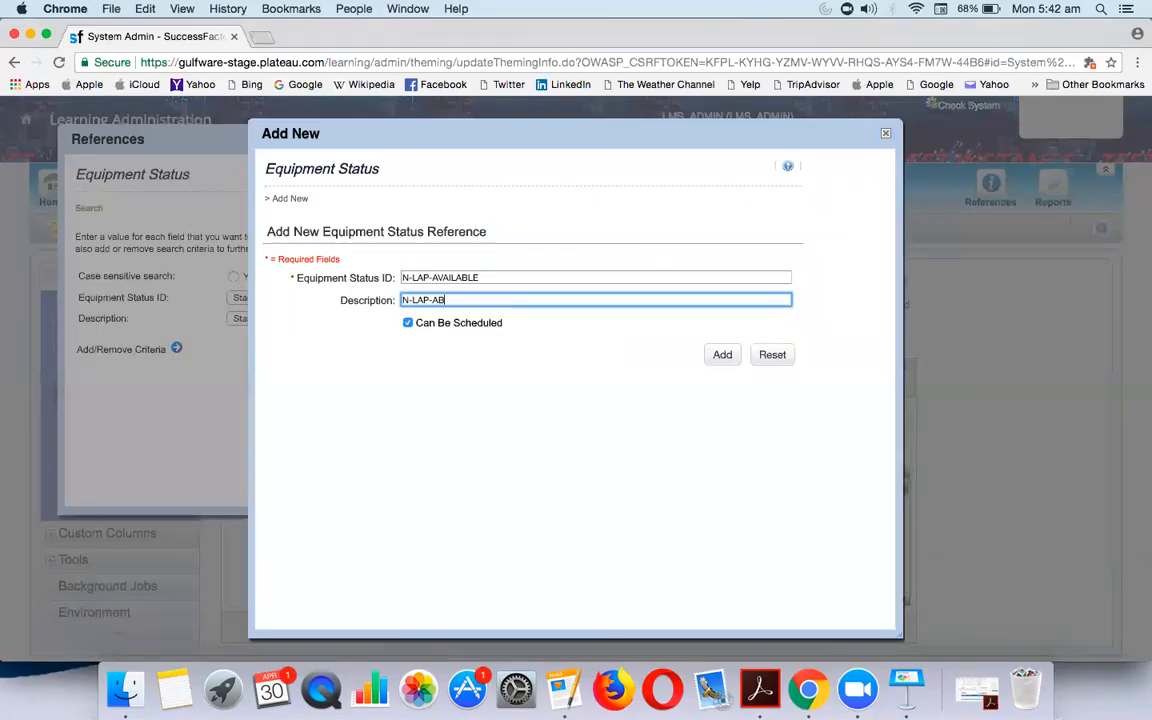
key(BackSpace)
text(VAILABLE)
click(725, 363)
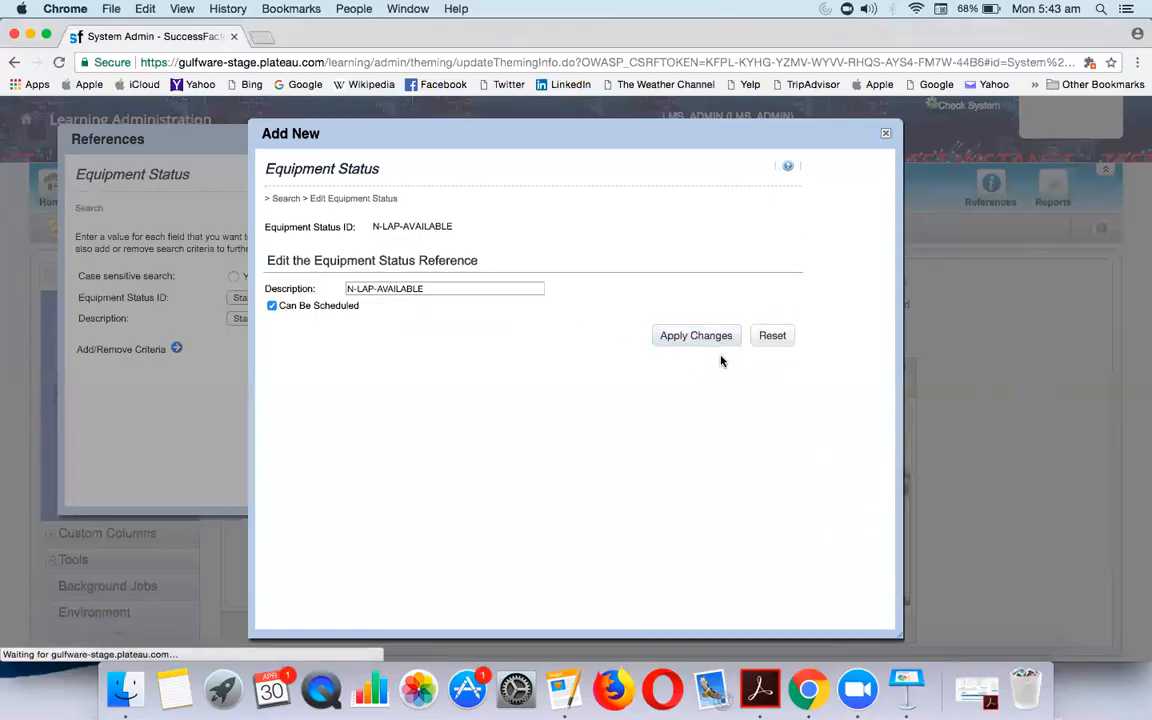
Step: Apply the changes to the N-LAP-AVAILABLE equipment status and close its record
click(676, 337)
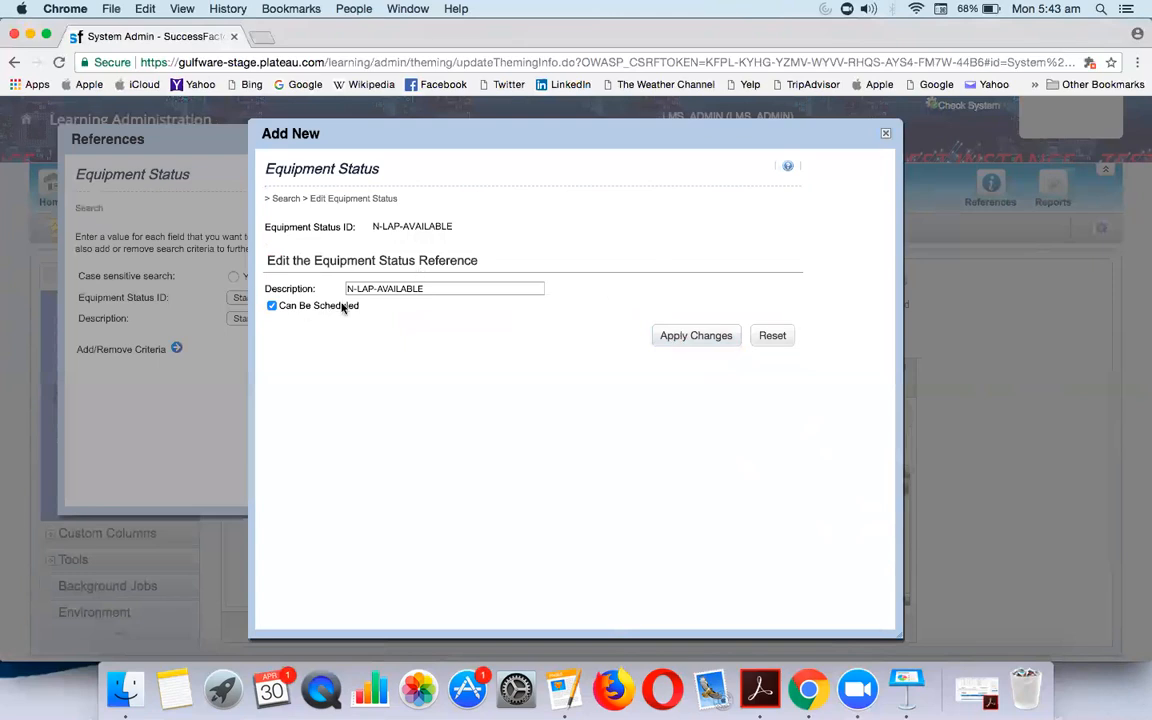
double_click(382, 289)
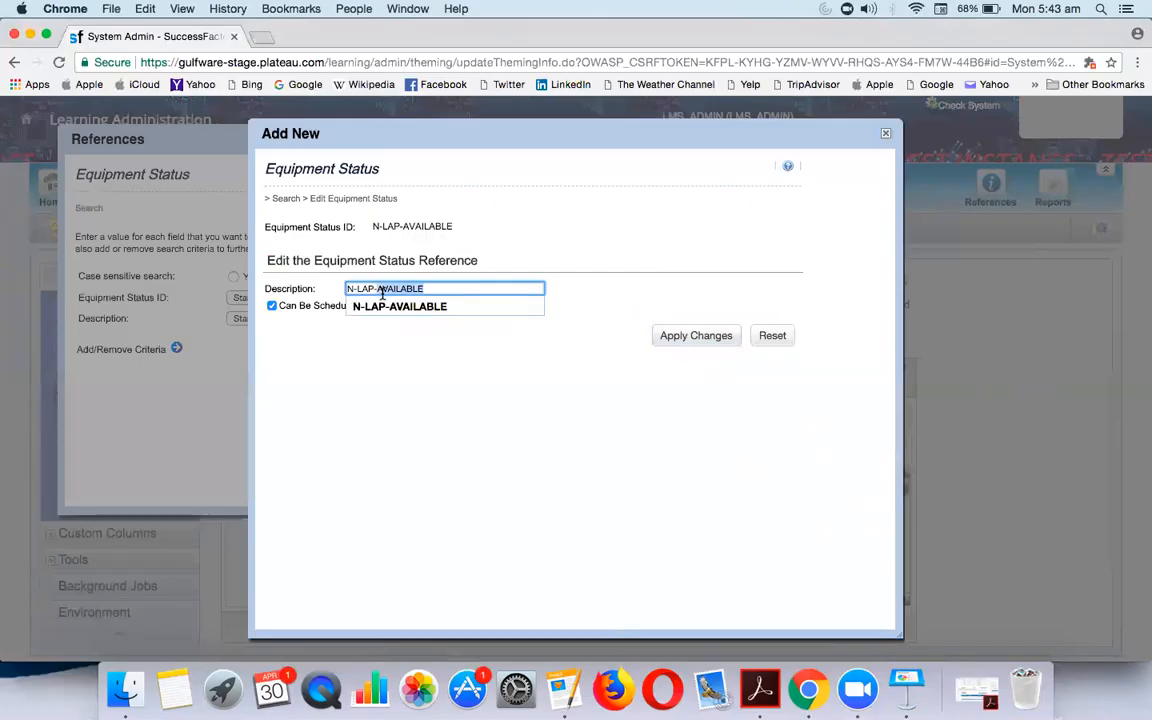
click(401, 387)
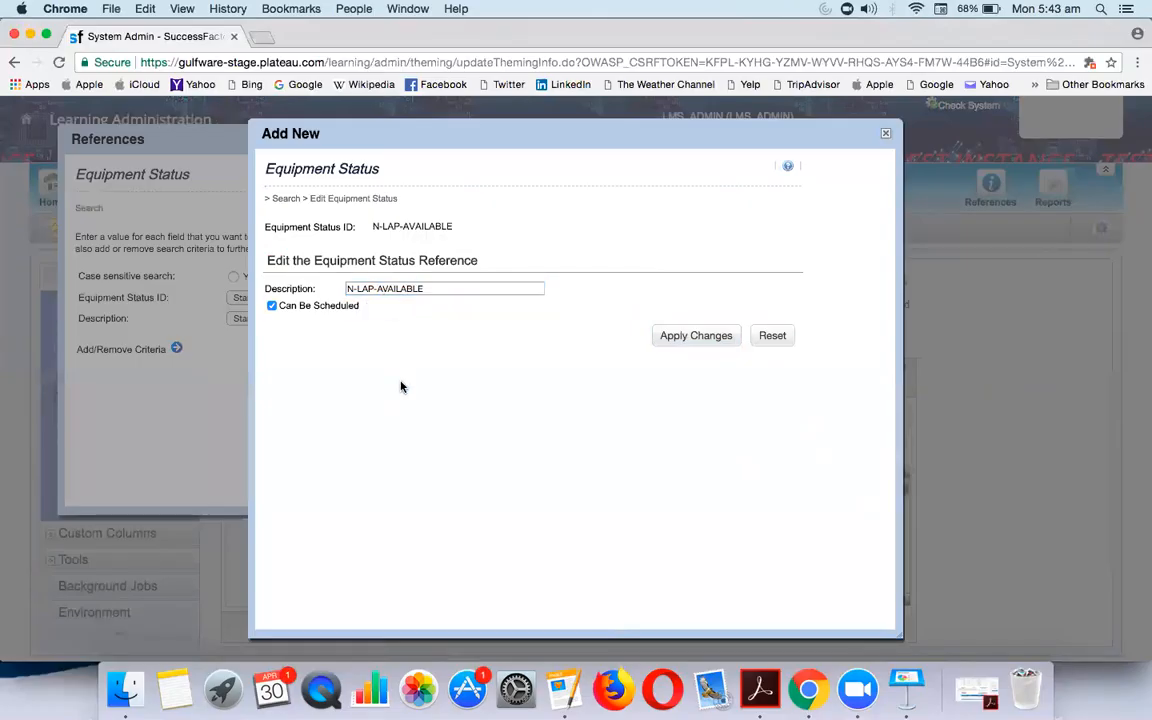
click(885, 133)
Step: Start a new equipment status reference with the ID N-LAP-NA
click(562, 171)
click(428, 279)
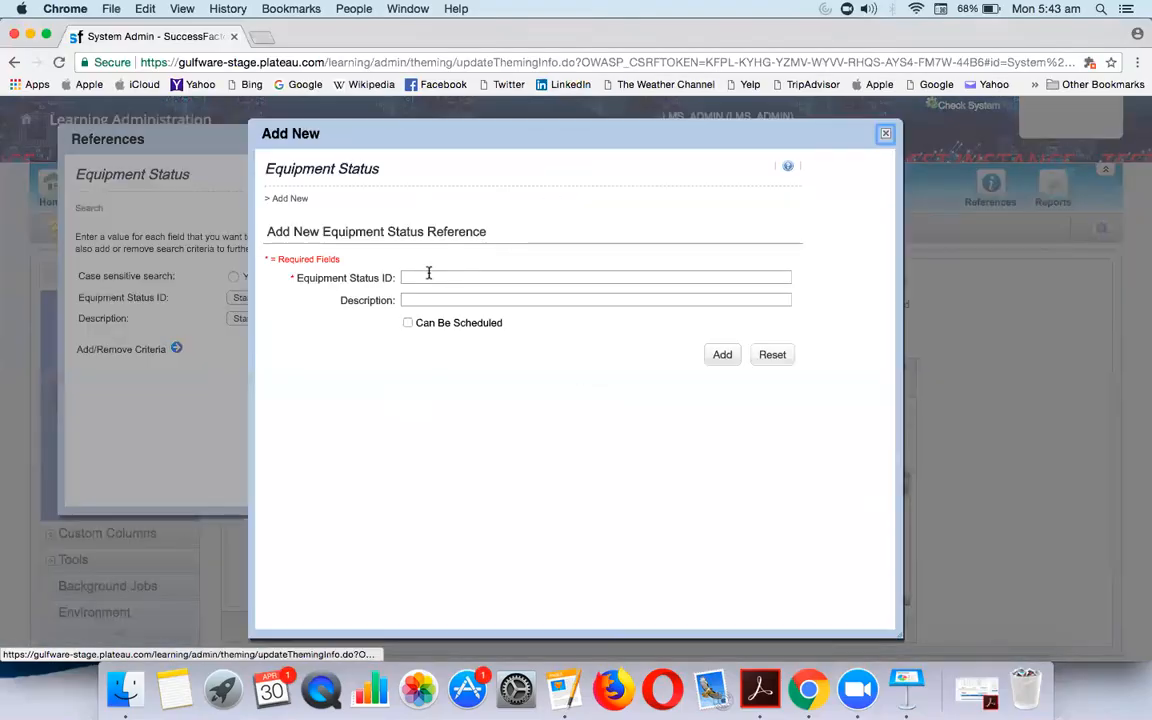
text(N-LA)
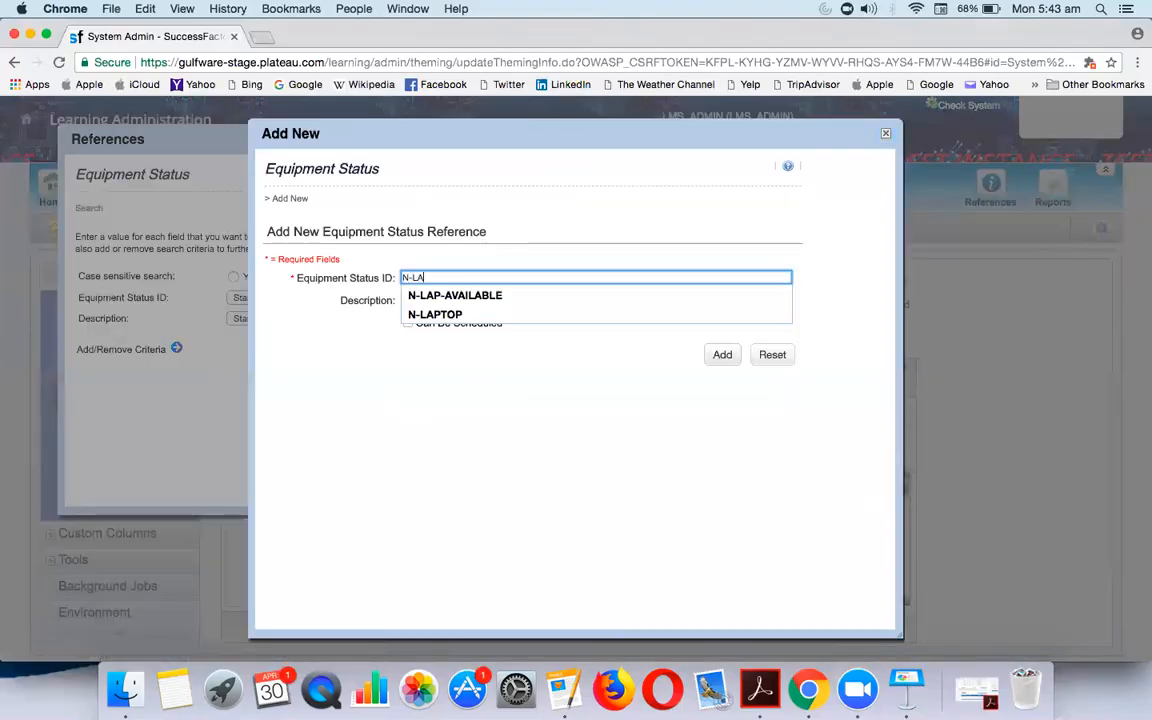
text(P-NA)
key(Tab)
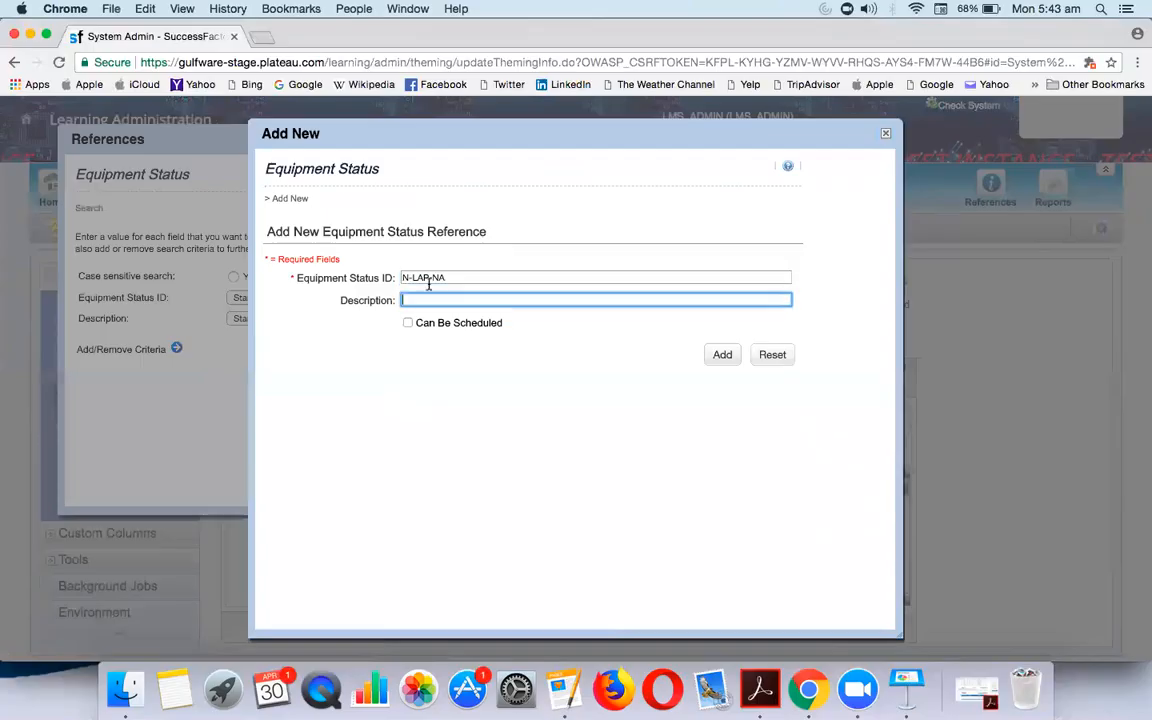
Step: Copy the ID N-LAP-NA into the description, add the non-schedulable equipment status and close the references windows
drag(468, 278, 383, 278)
key(super+c)
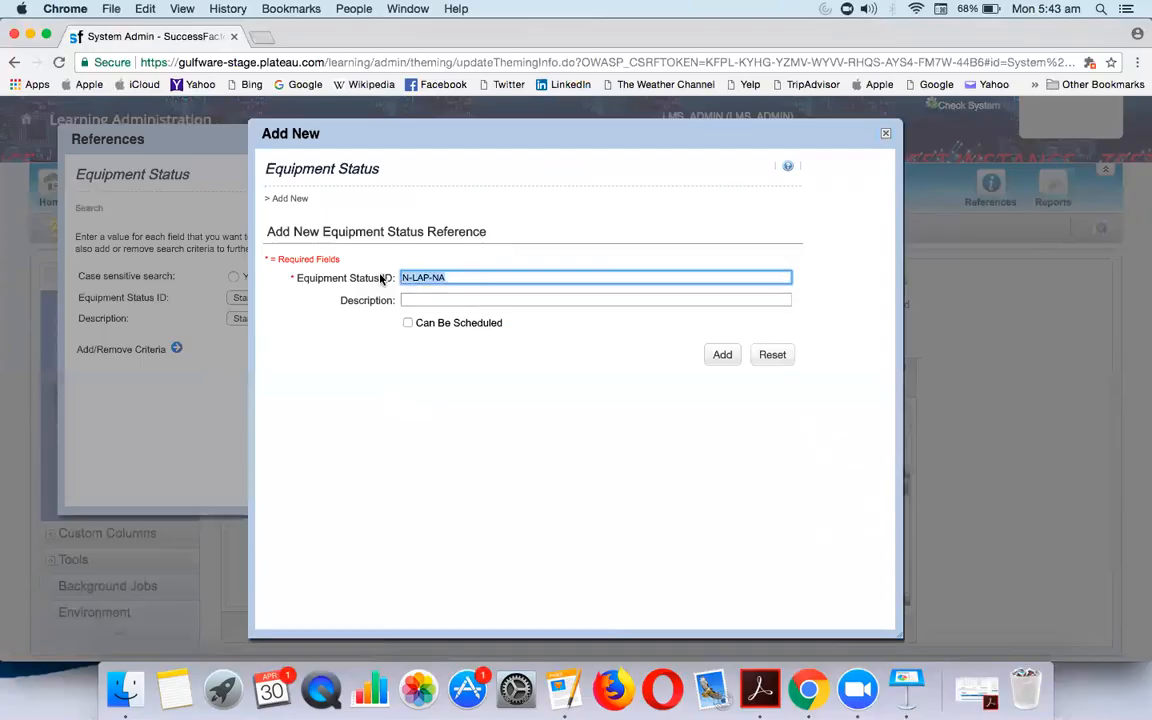
click(414, 299)
key(super+v)
click(720, 357)
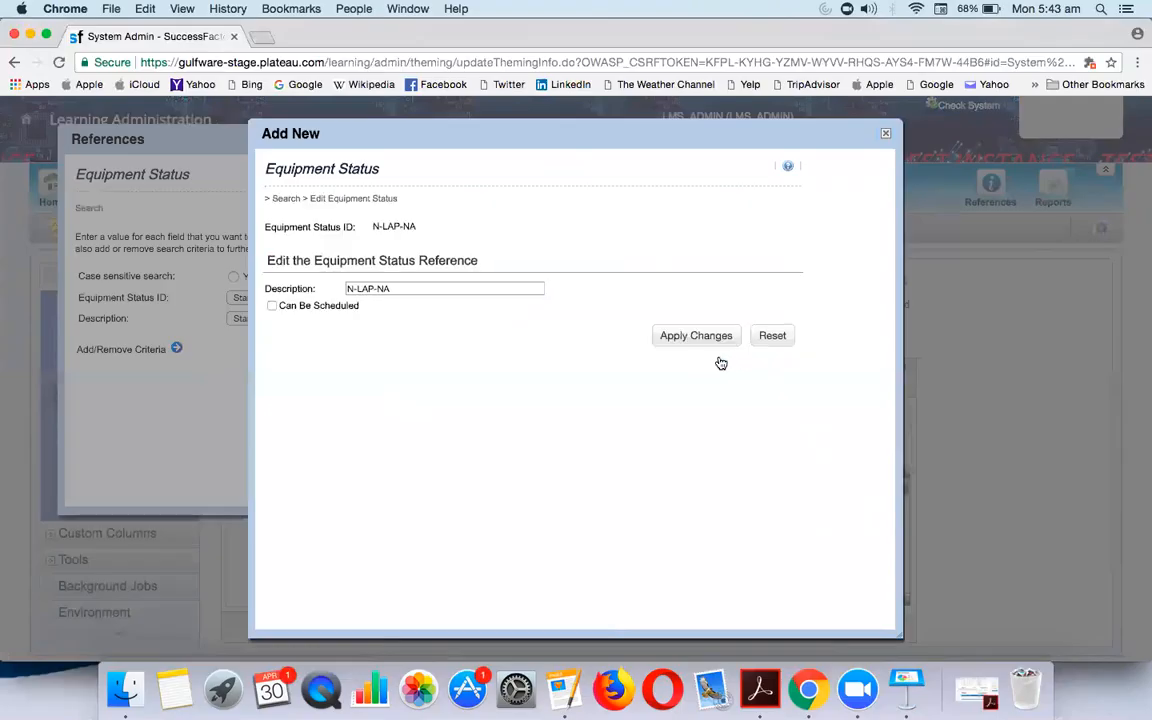
click(722, 345)
click(885, 133)
click(629, 145)
Step: Start a new equipment record under Physical Resources with automatic ID generation turned off and the ID N-LAP-1
mouse_move(992, 195)
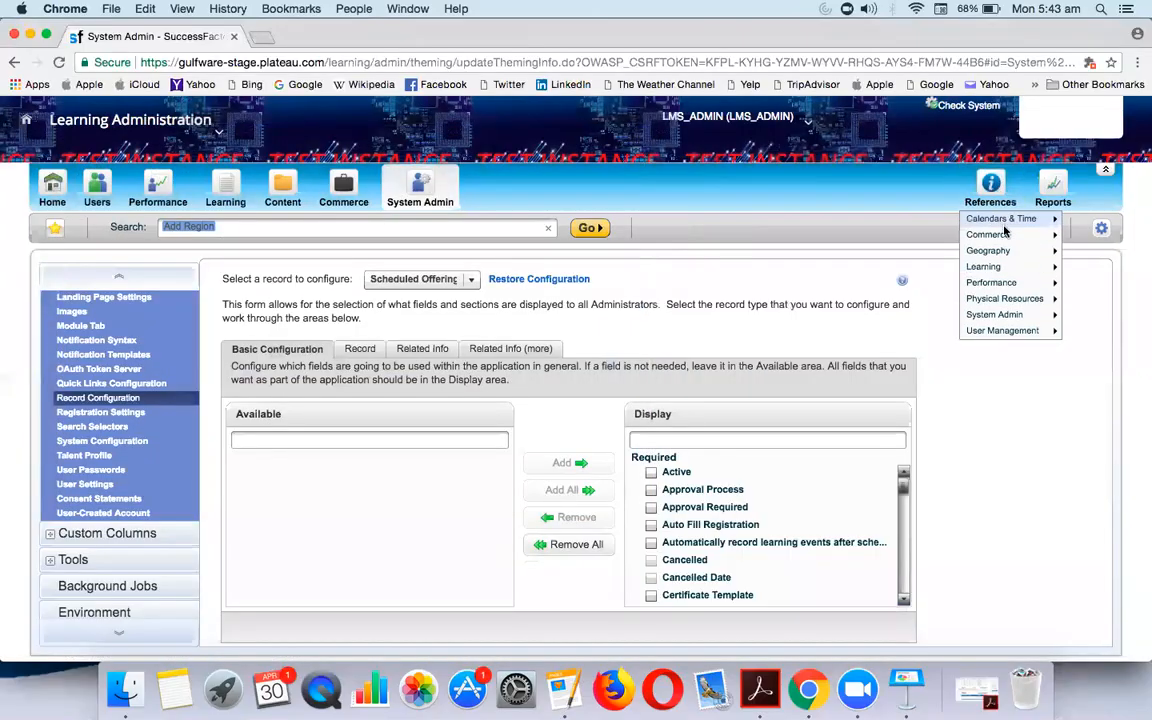
mouse_move(1018, 298)
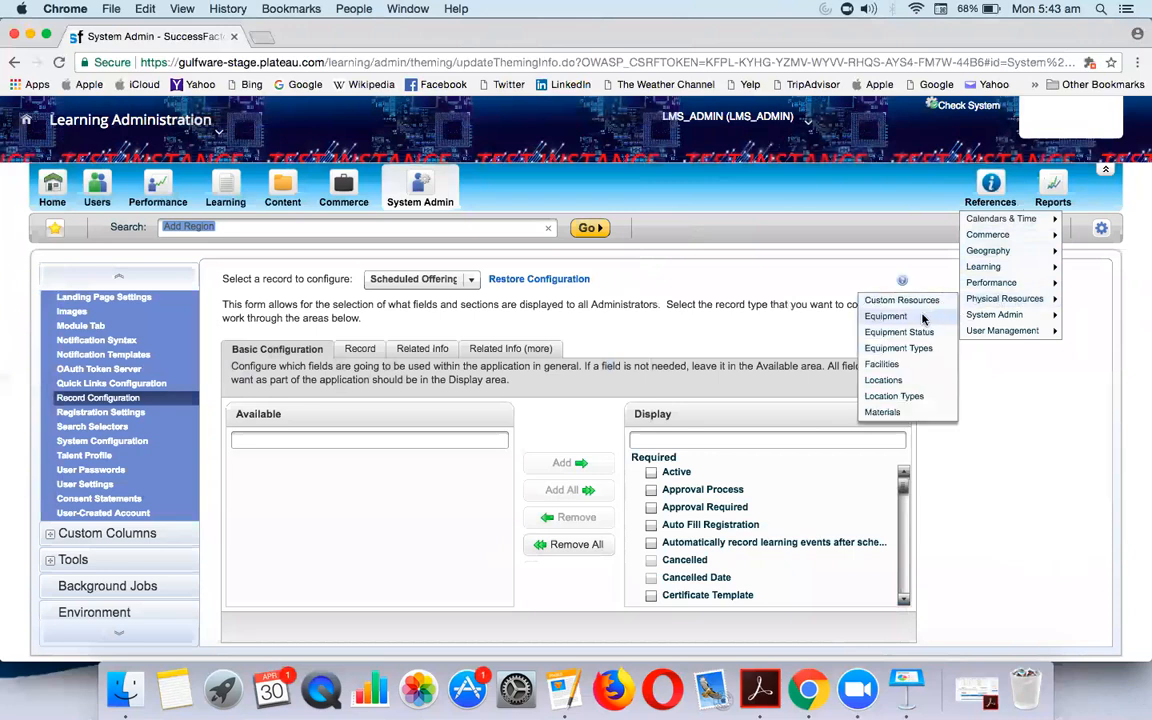
click(886, 316)
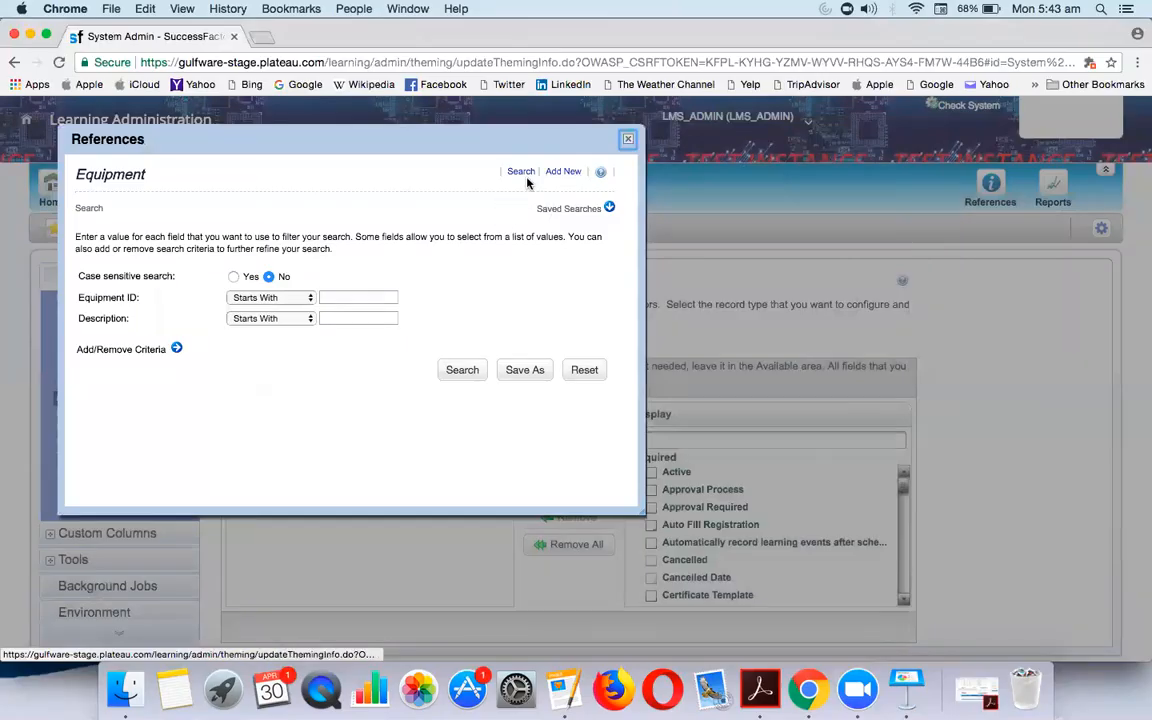
click(563, 172)
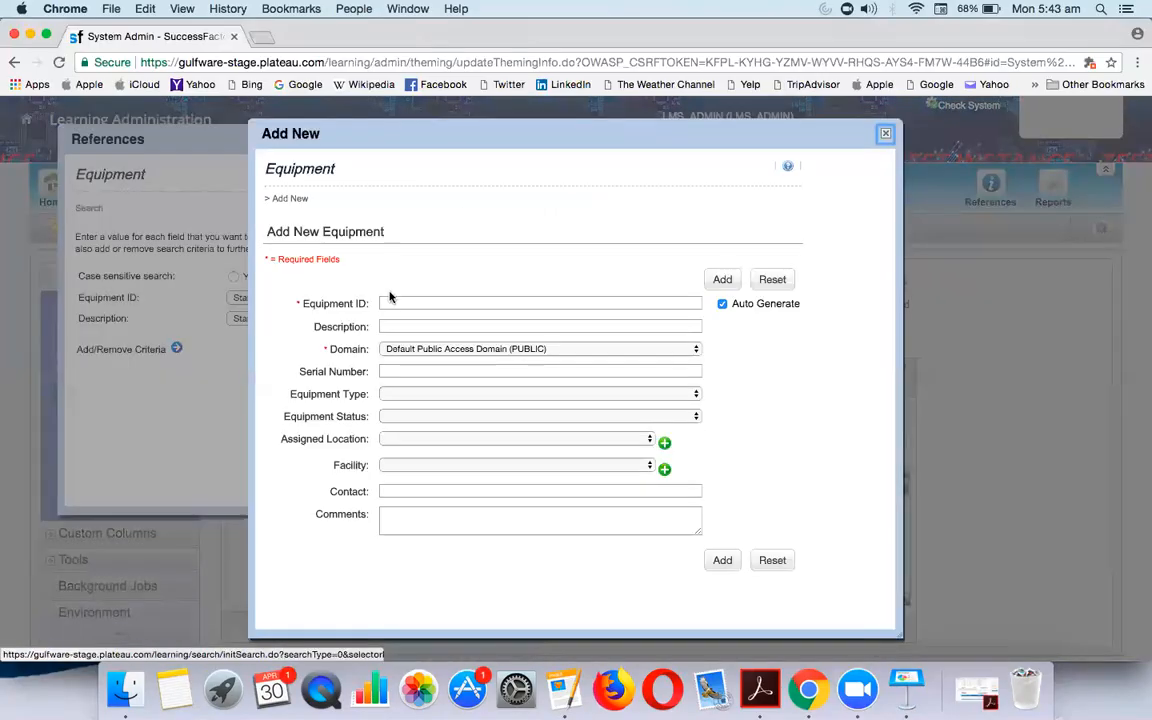
click(770, 304)
click(593, 306)
text(N-LAP-1)
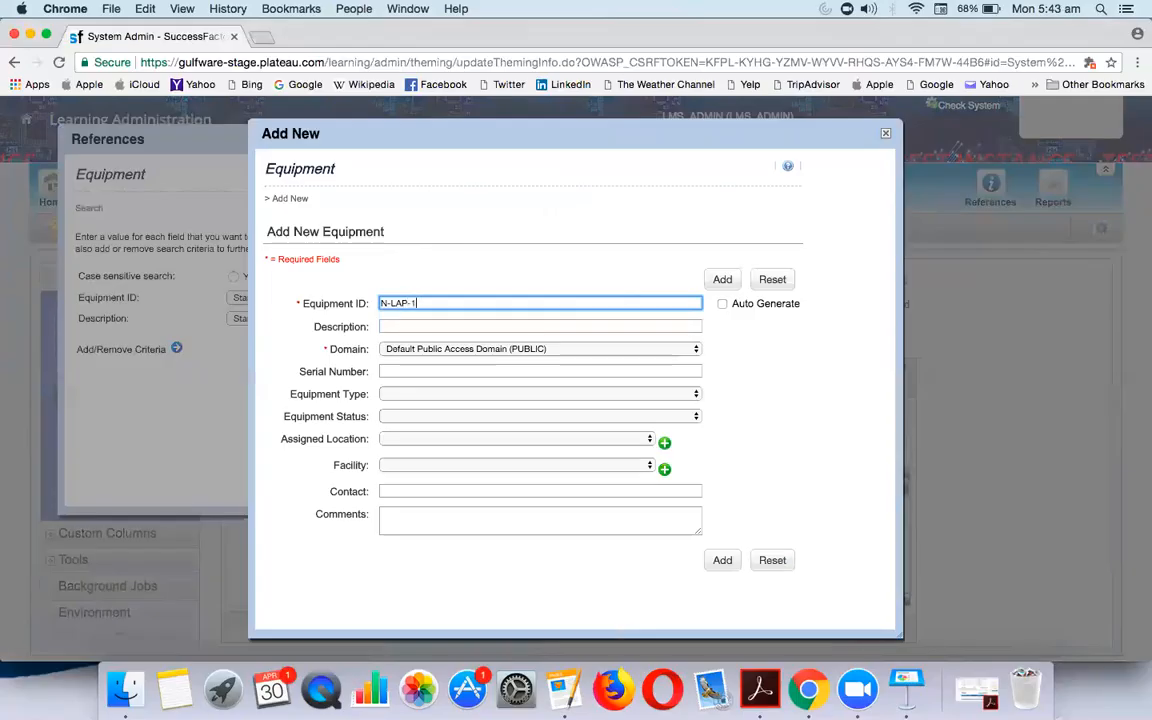
Step: Enter LAPTOP1 as the new equipment's description and ABCDE as its serial number
click(599, 325)
text(LAPTOP1)
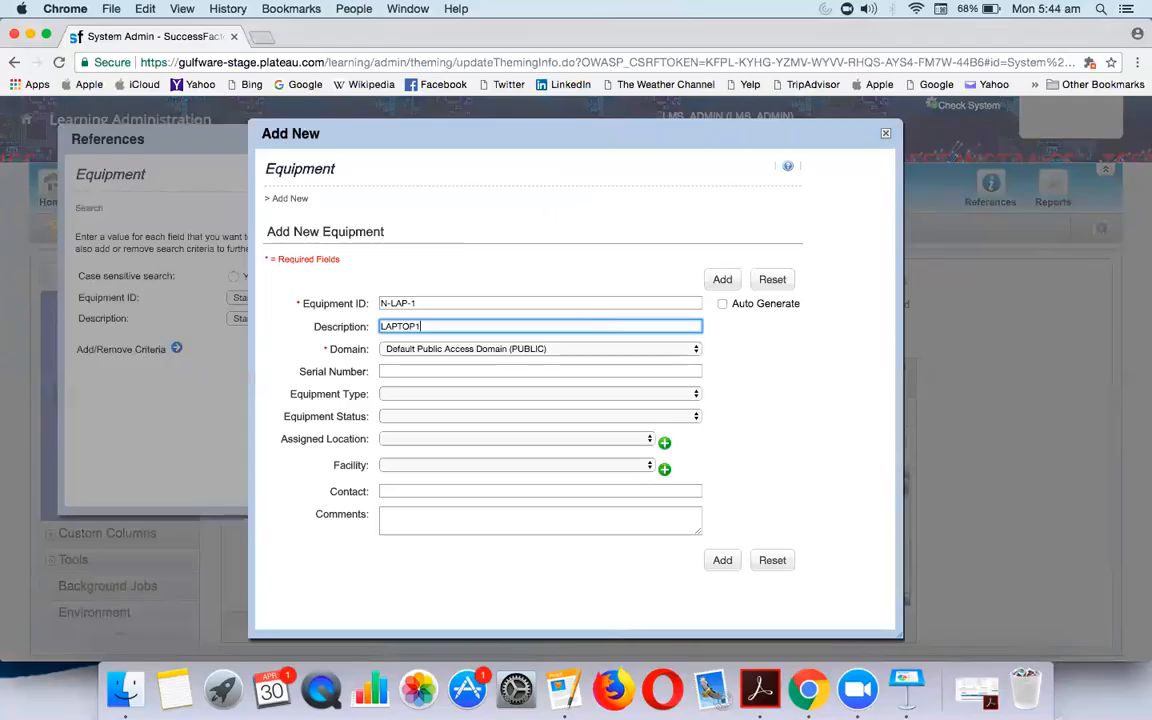
click(571, 372)
text(ABCDE)
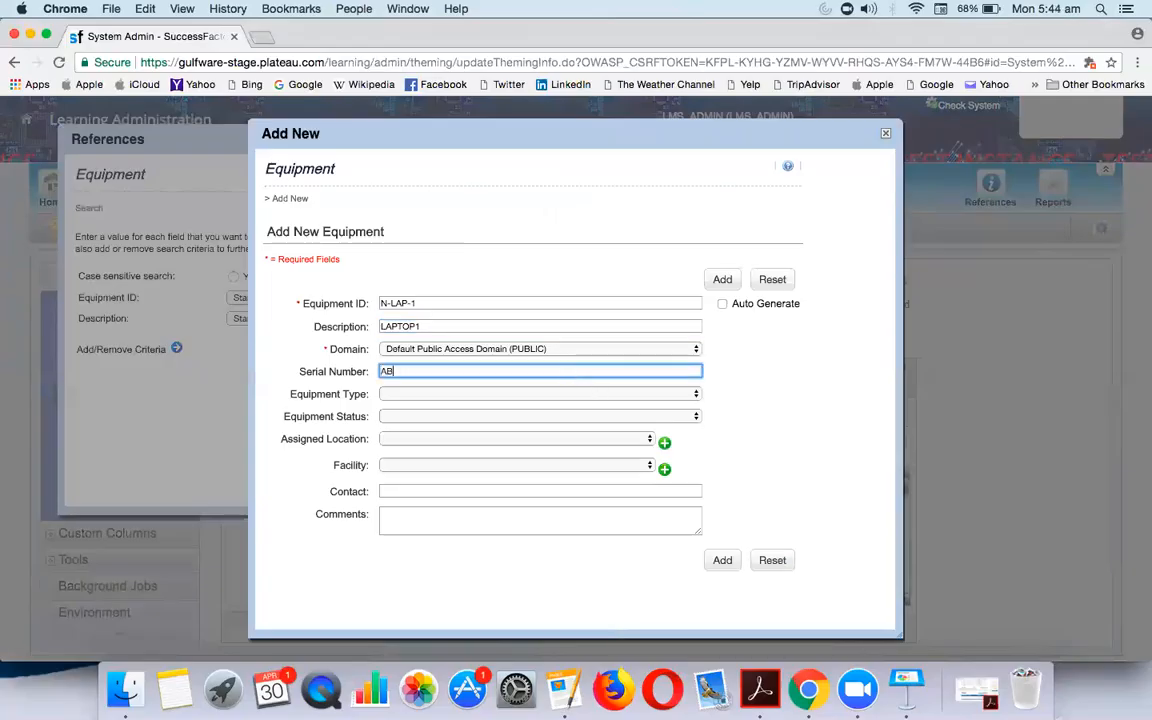
Step: Set the new equipment's type to N-LAPTOP and its status to N-LAP-AVAILABLE
click(577, 393)
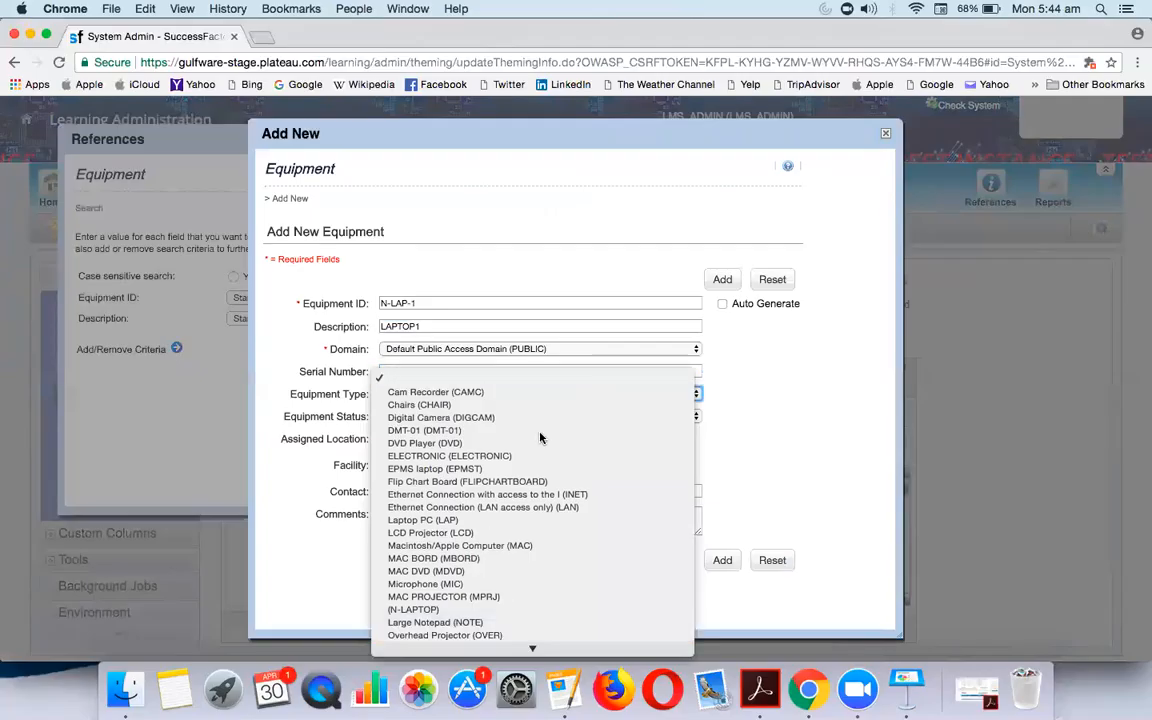
click(488, 609)
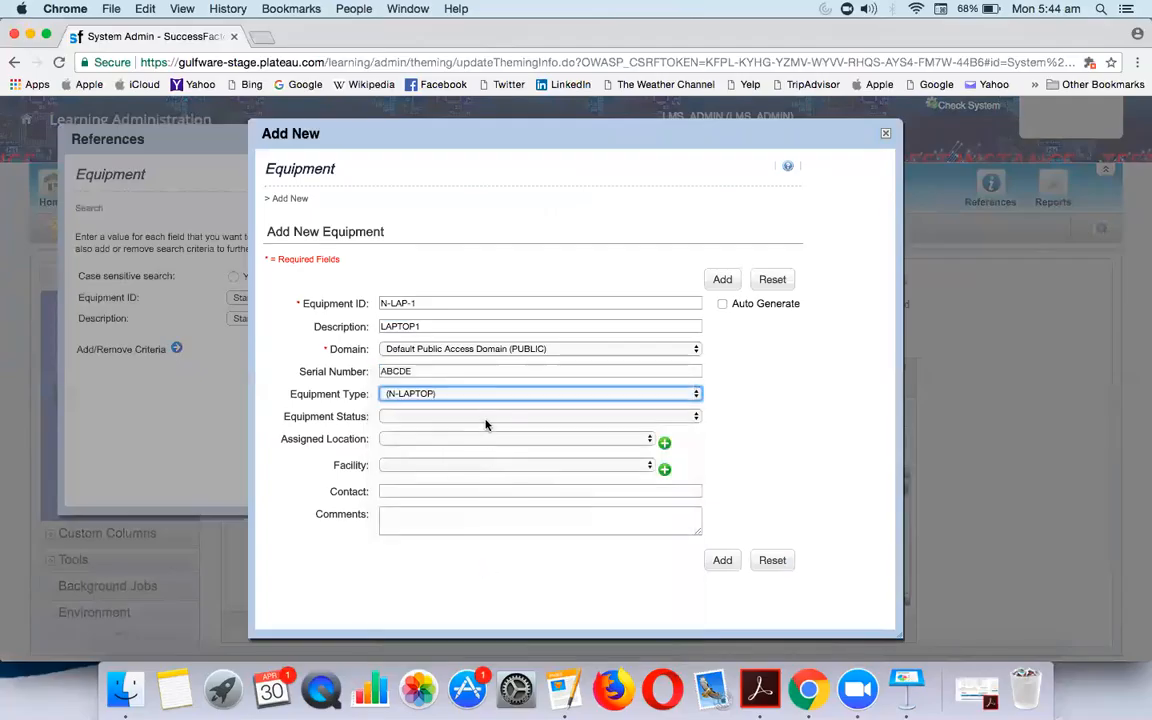
click(487, 418)
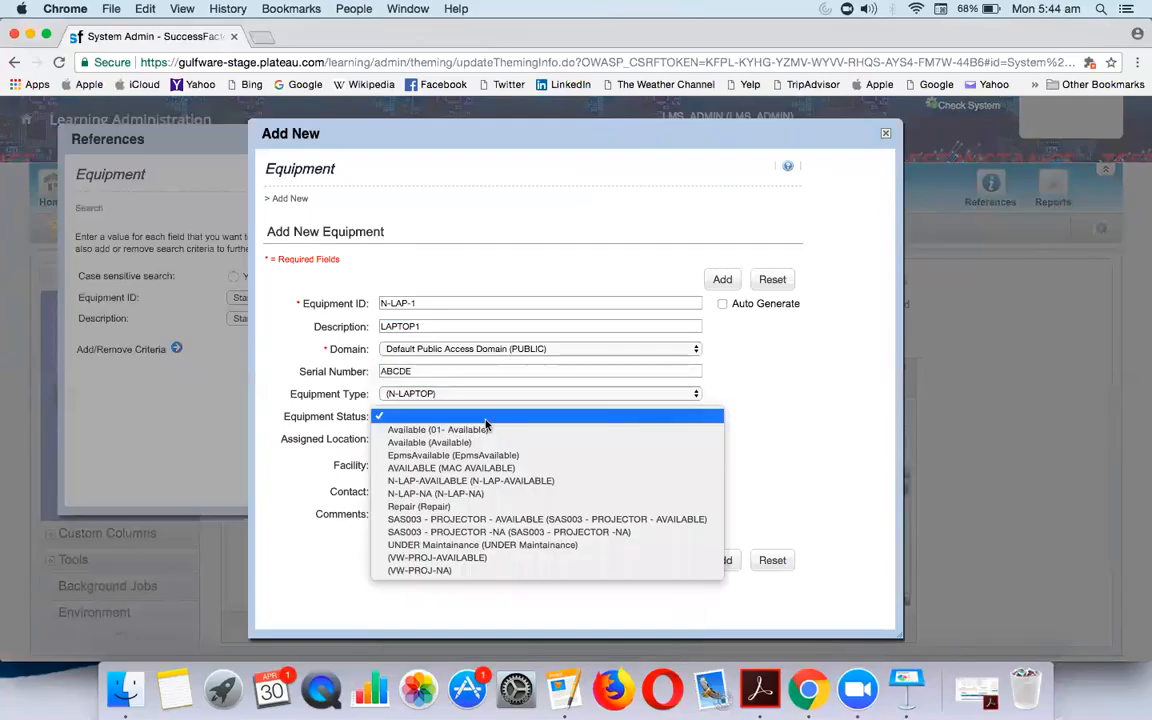
click(481, 481)
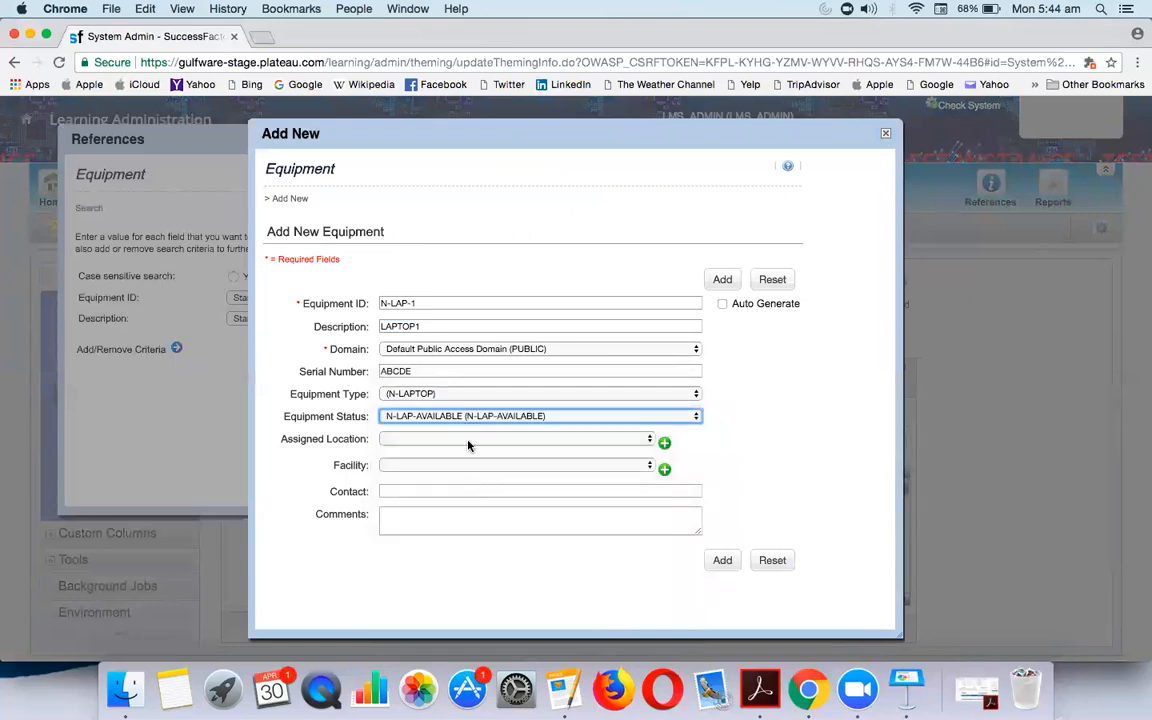
click(467, 442)
scroll(463, 540, down, 5)
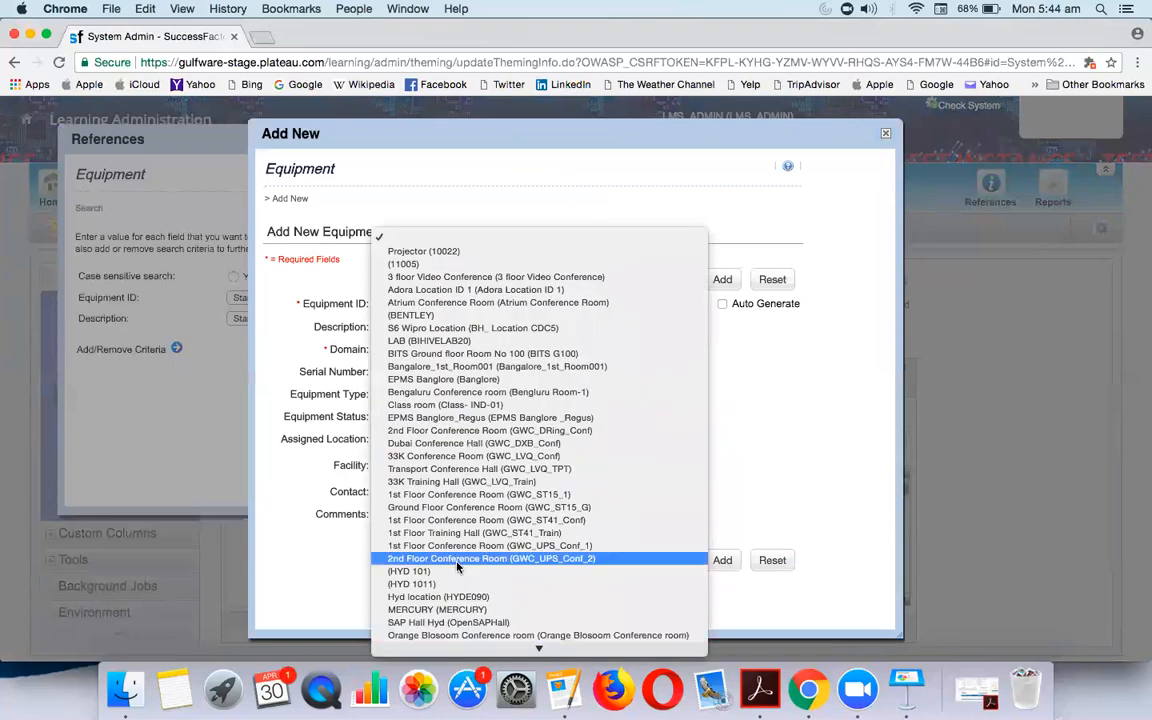
scroll(464, 570, down, 4)
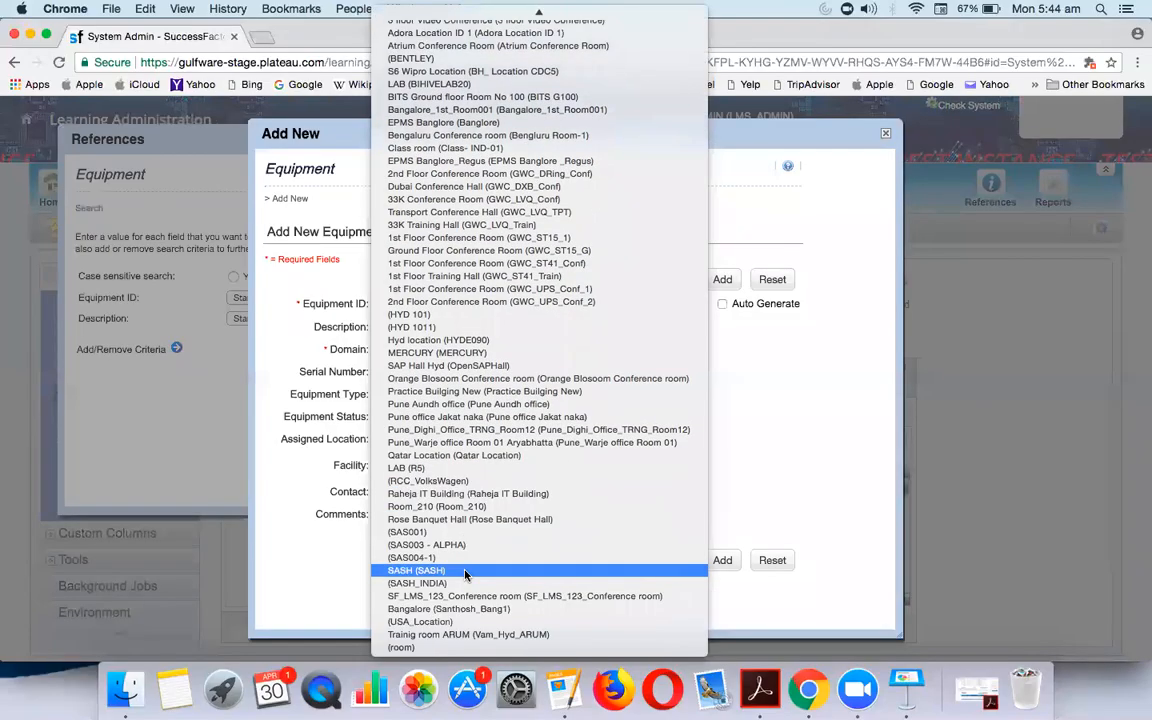
click(777, 385)
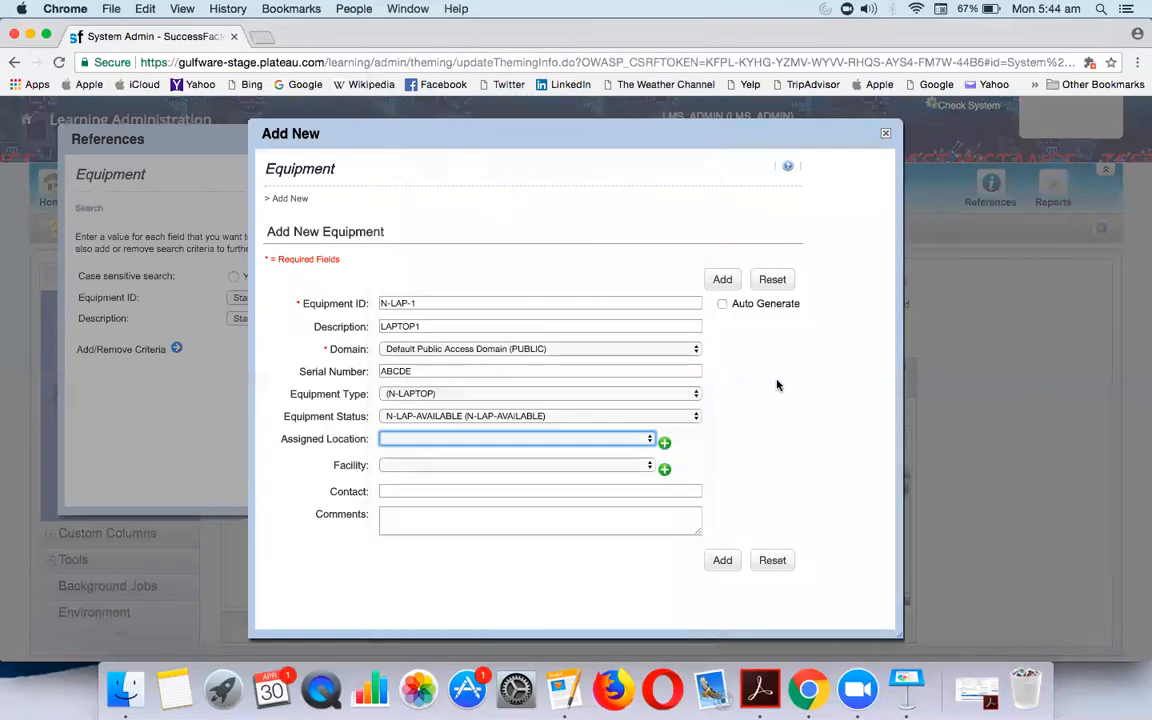
Step: Start a new location reference for the equipment's assigned location with the ID BLR and the description BANGLORE - INDIA
click(664, 442)
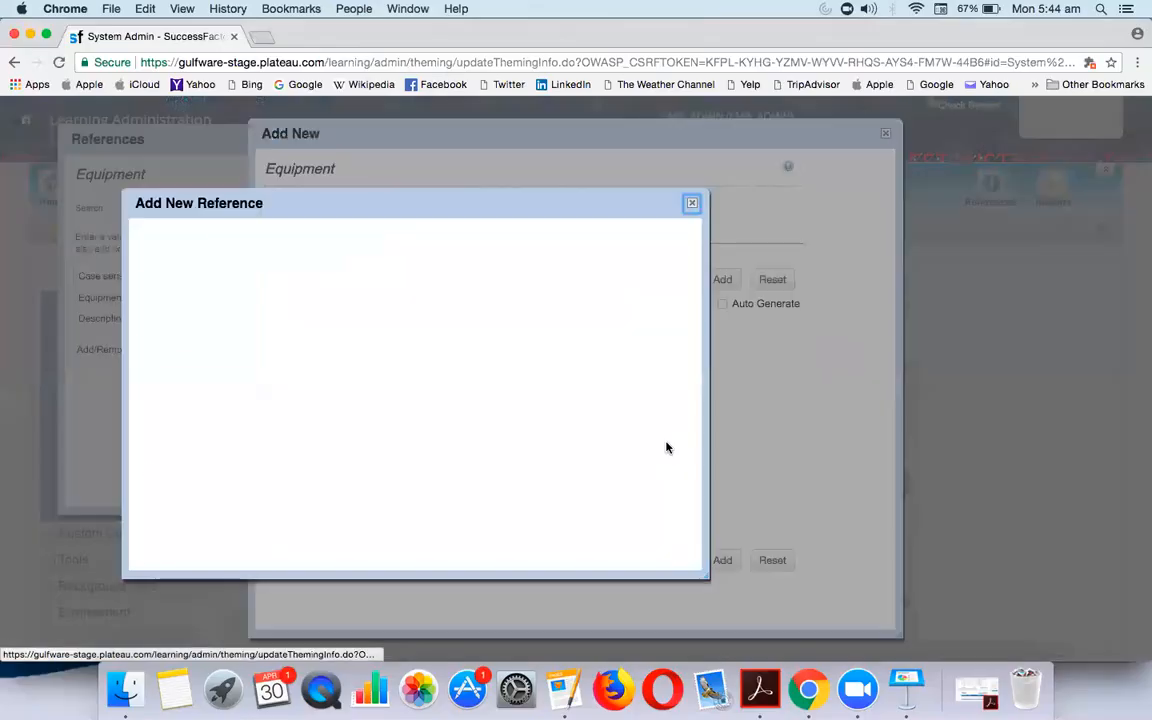
scroll(311, 380, down, 3)
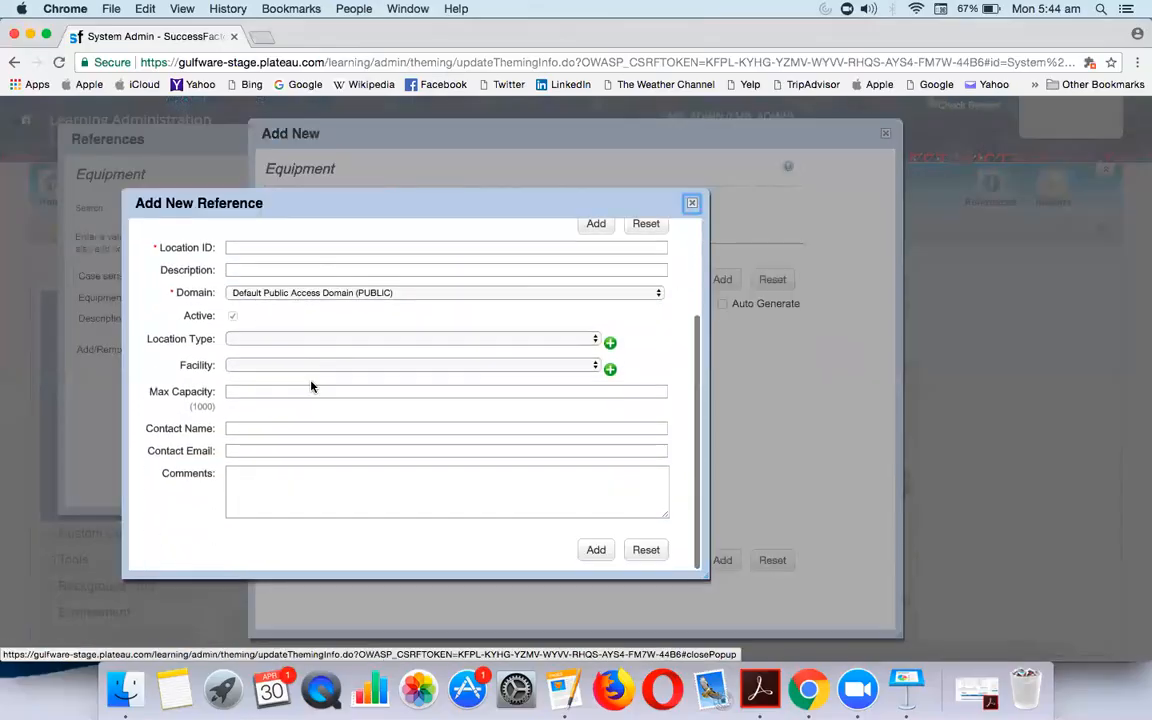
scroll(311, 384, up, 3)
click(290, 378)
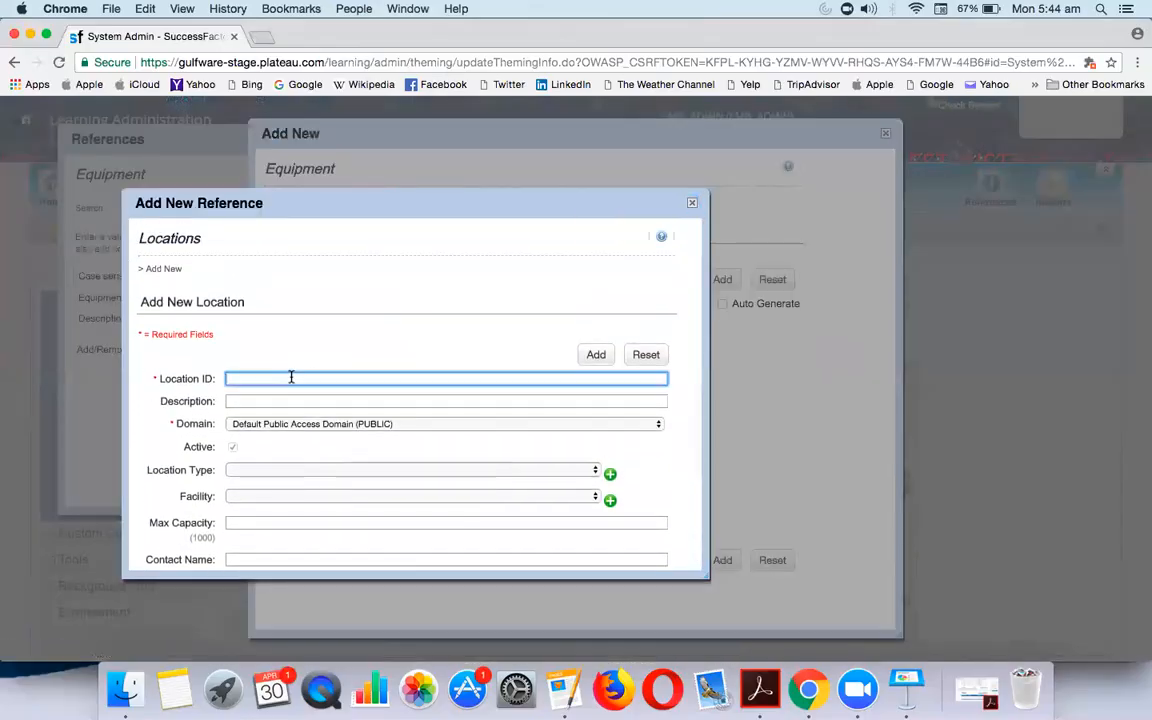
text(BLO)
key(Tab)
text(BANGL)
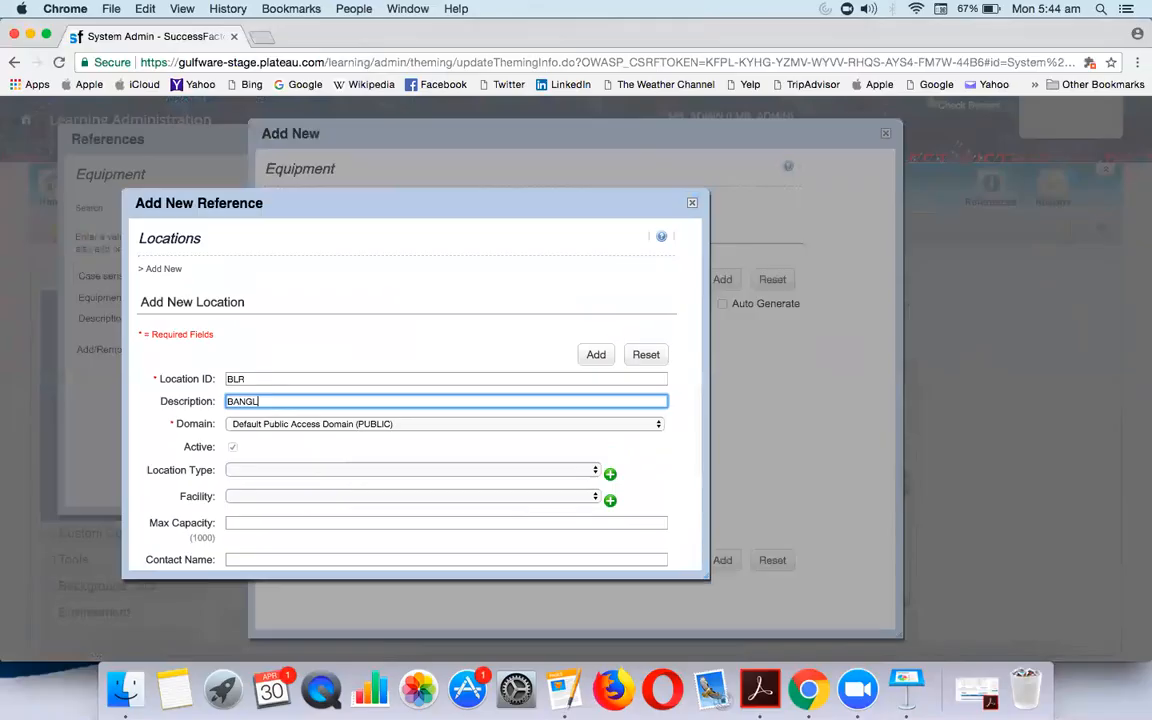
text(ORE - INDIA)
Step: Add a new location type with the ID N-CLASSROOM and no description for the BLR location
click(281, 472)
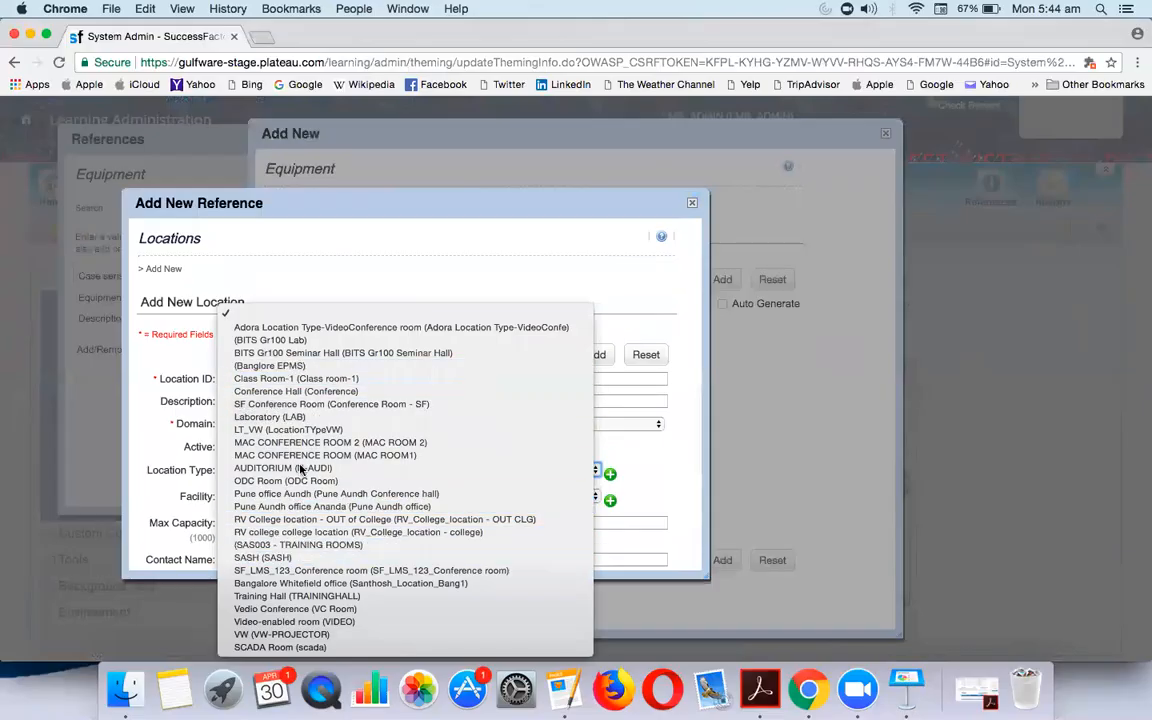
click(160, 403)
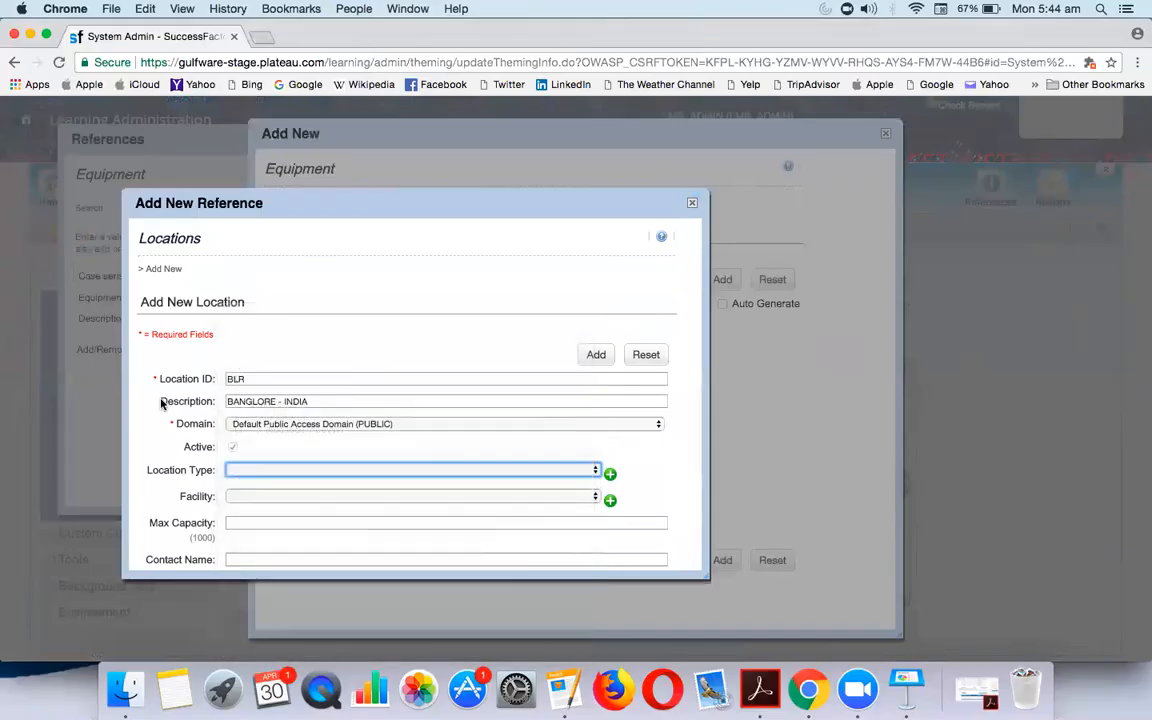
click(610, 475)
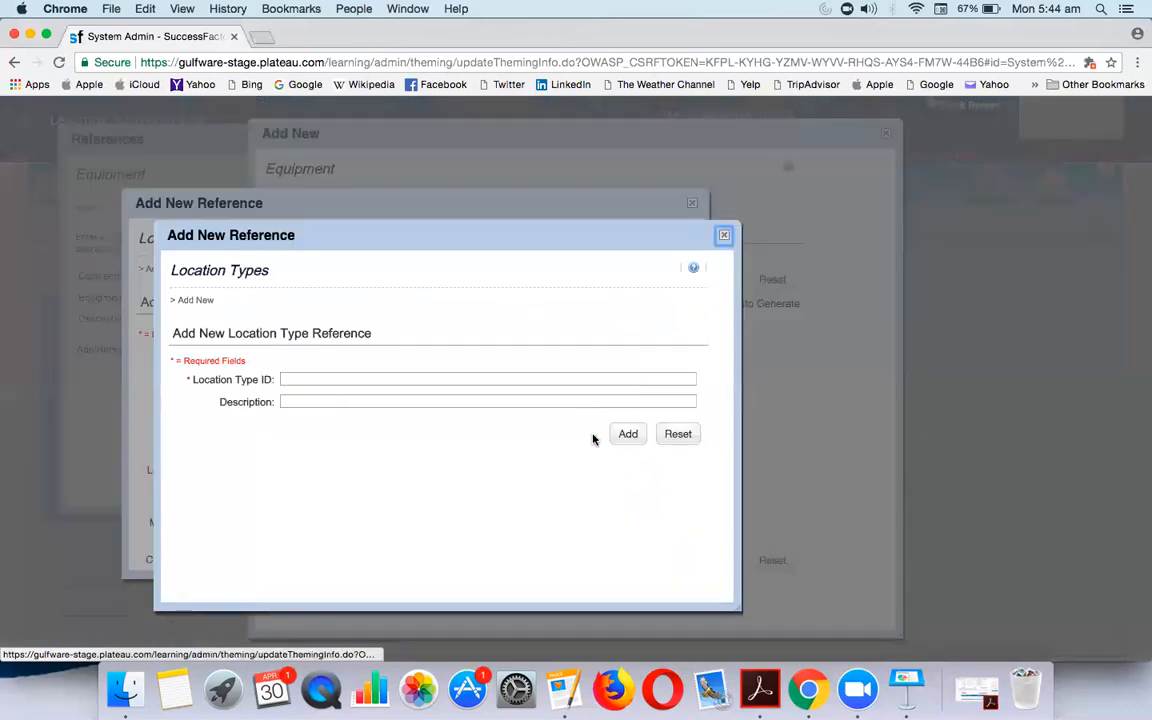
click(339, 378)
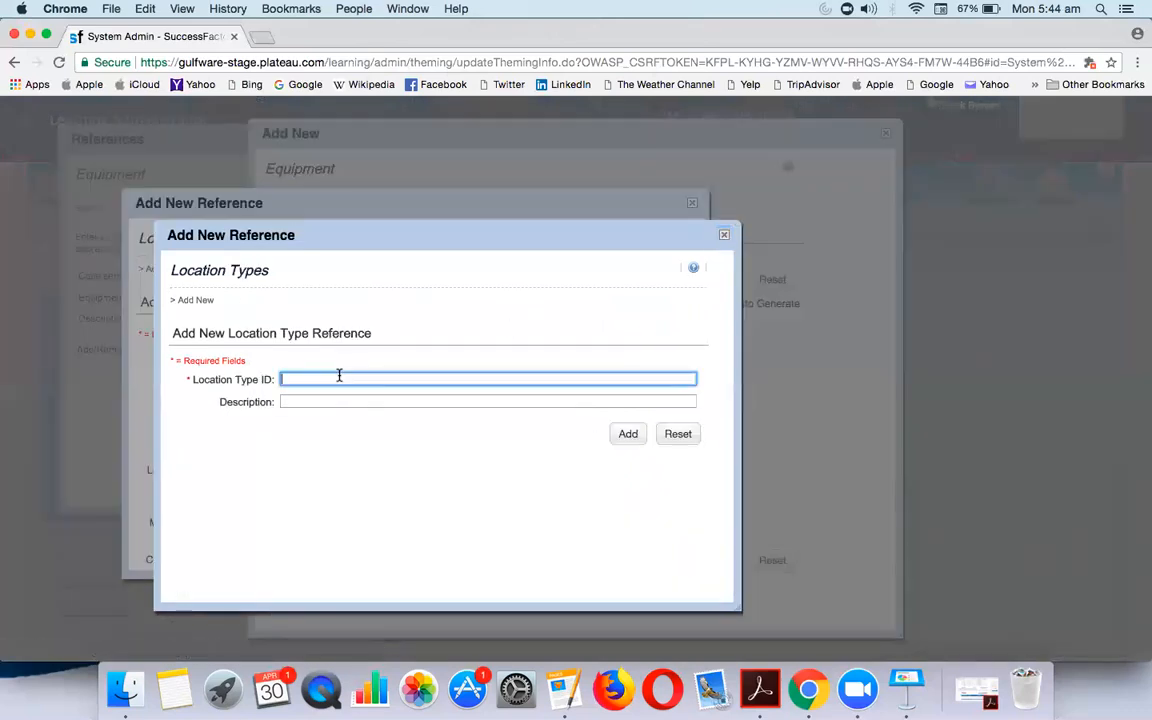
text(PN-N)
key(BackSpace)
text(CLASSROOM)
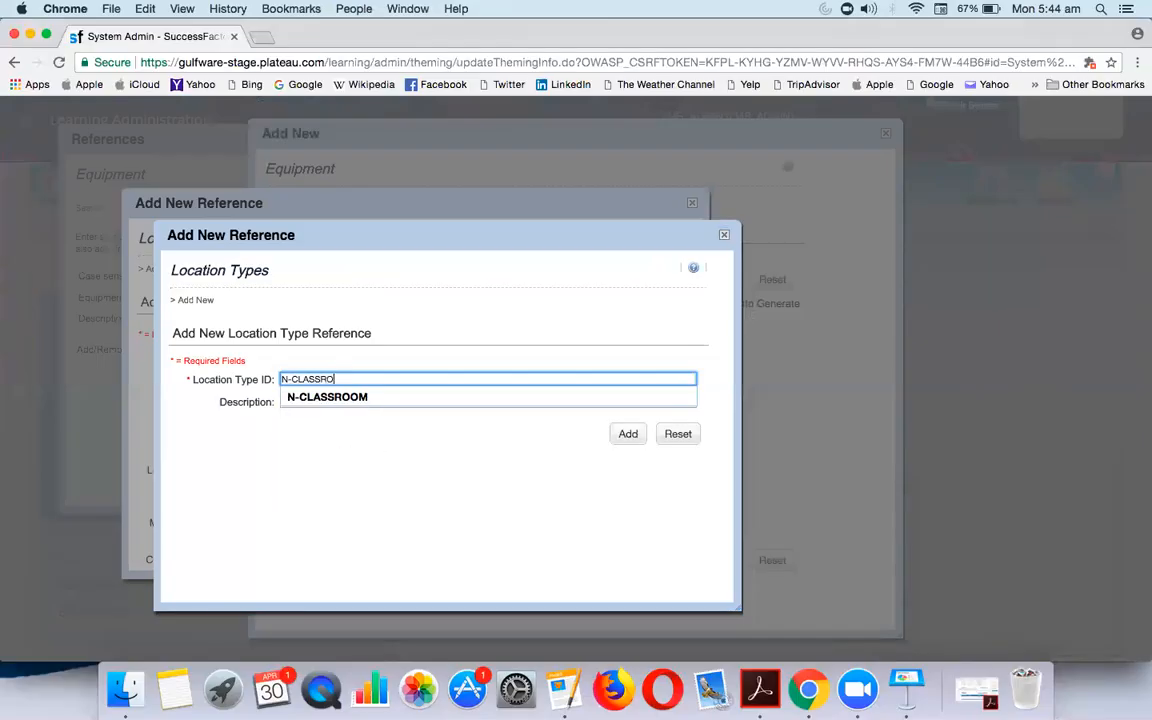
key(Tab)
click(625, 434)
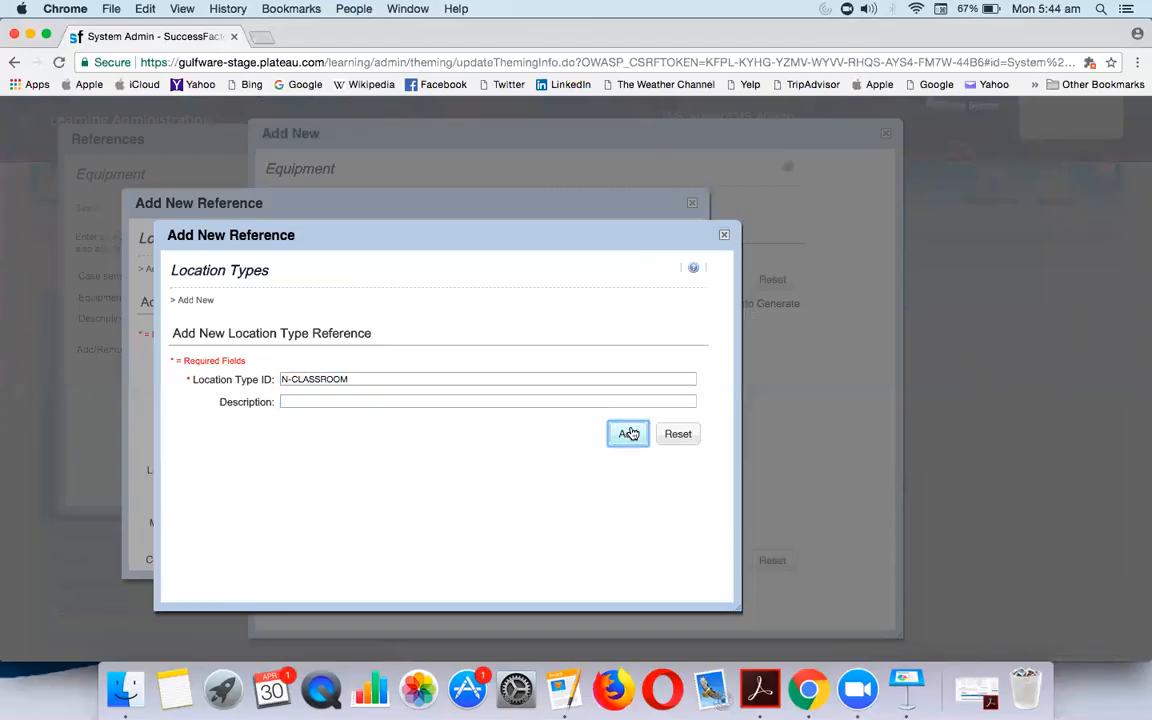
scroll(320, 470, down, 2)
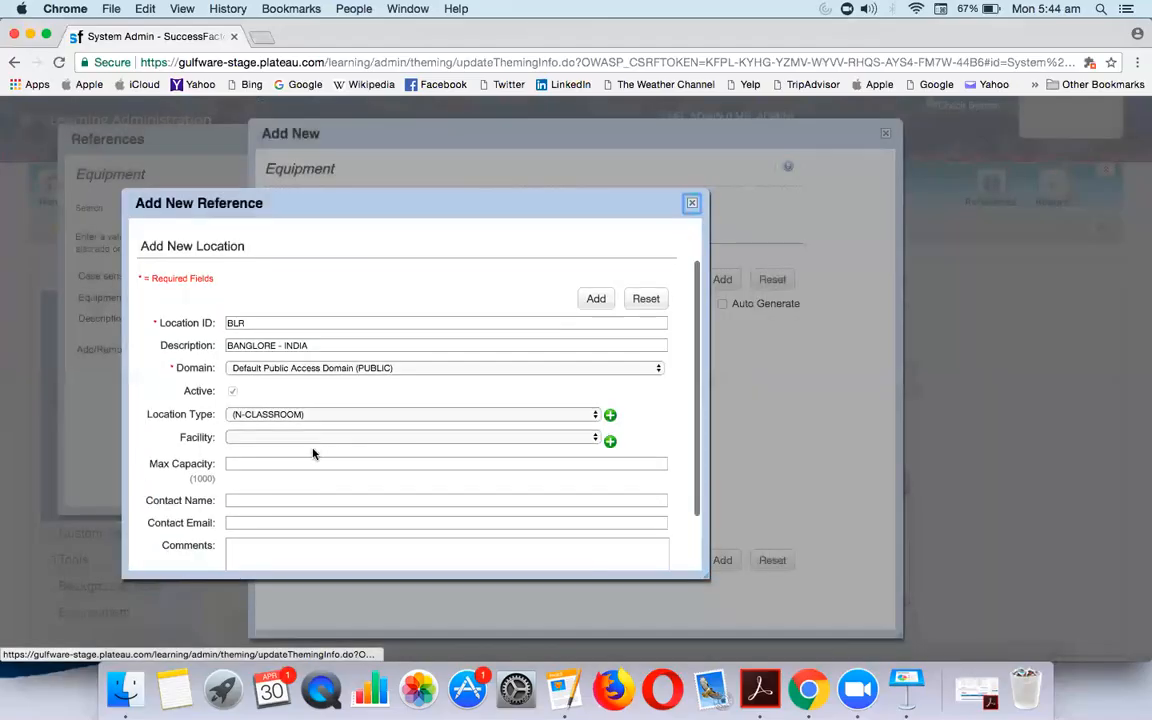
click(314, 437)
scroll(318, 460, down, 6)
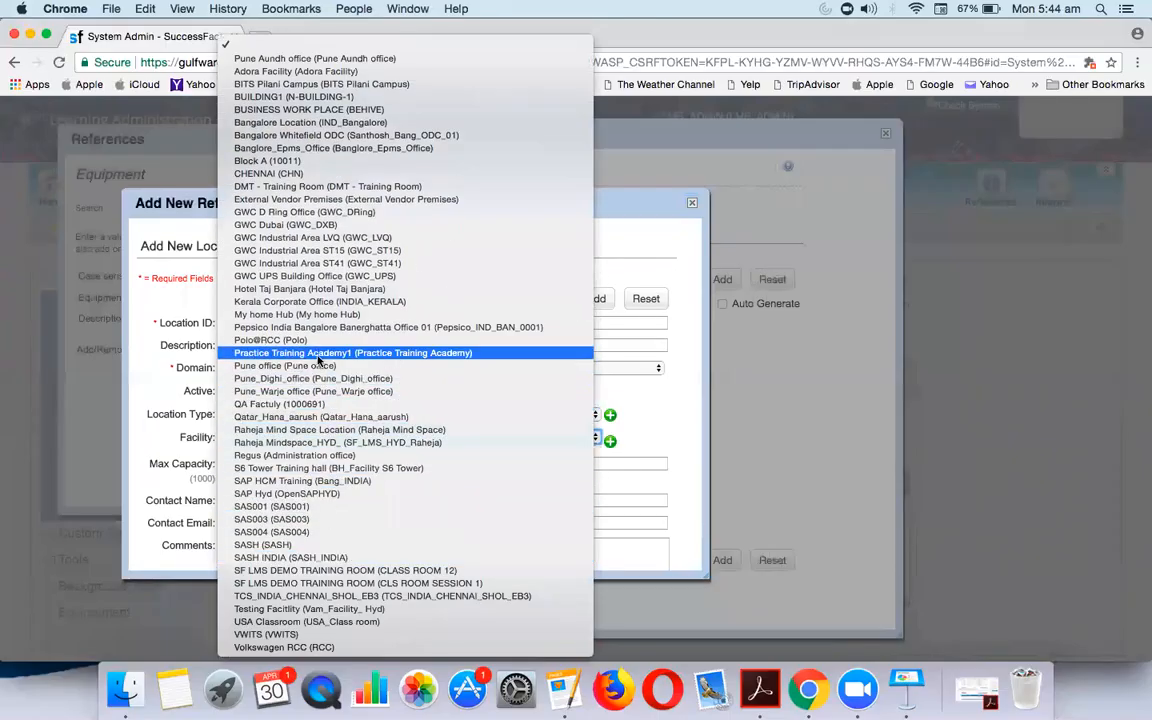
click(186, 389)
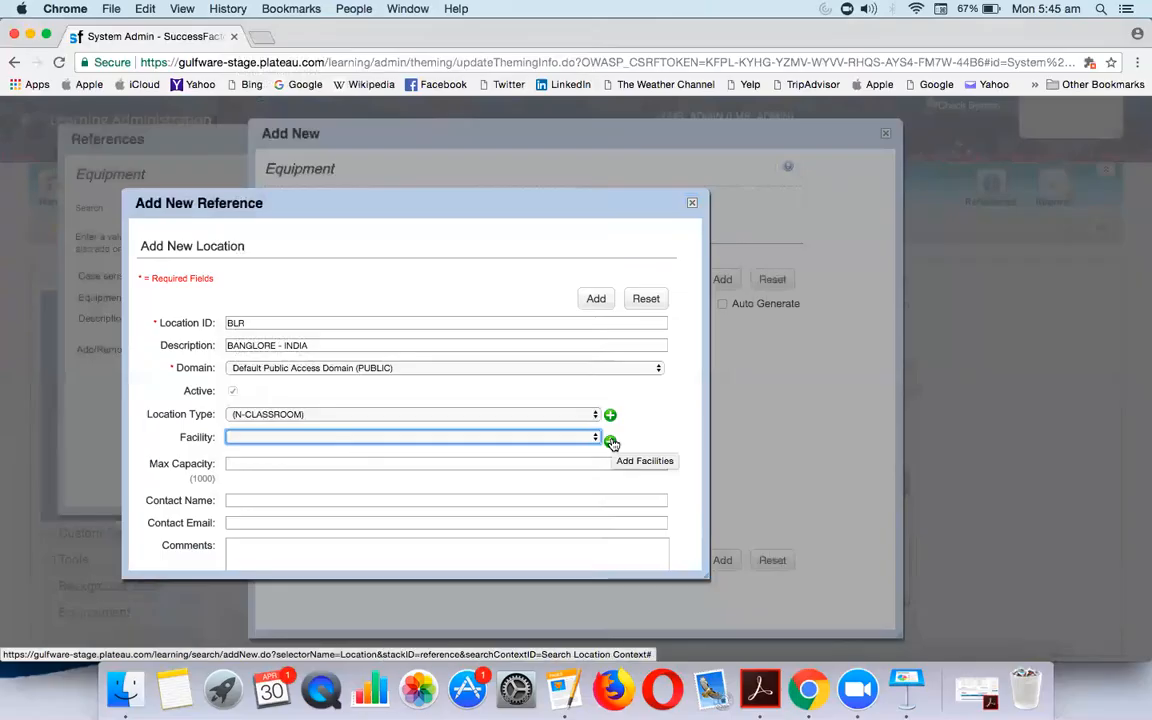
Step: Set the BLR location's maximum capacity to 10 and add the location with its facility left blank
scroll(408, 465, down, 2)
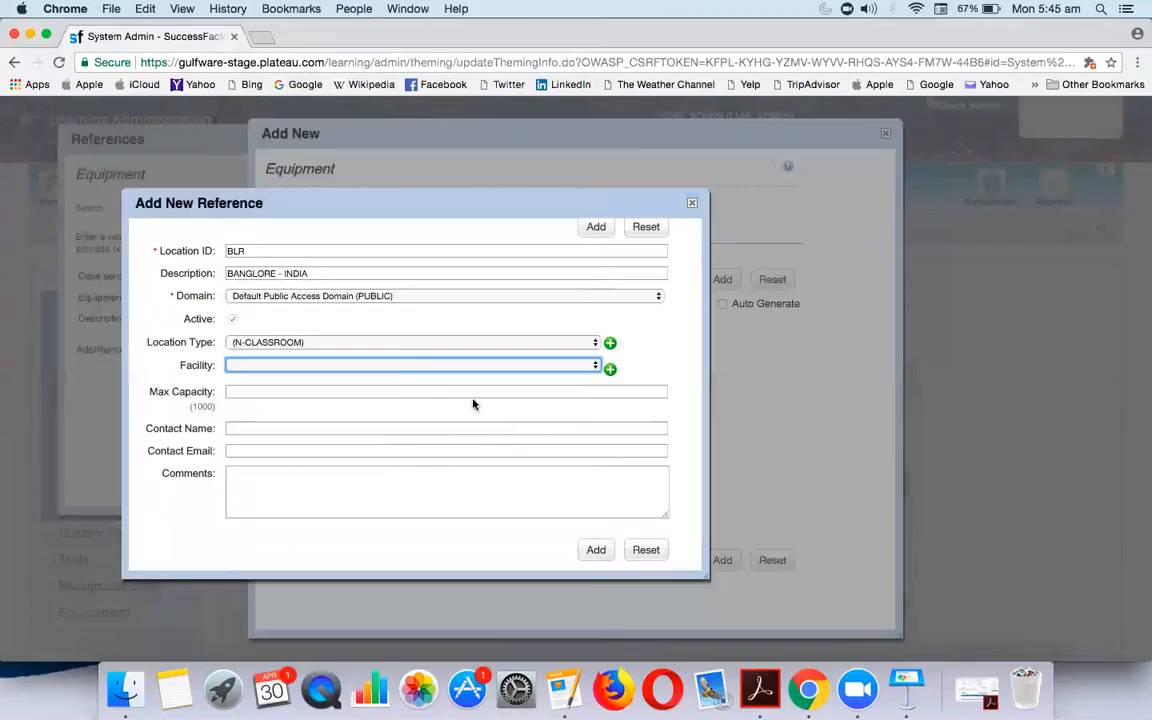
click(343, 393)
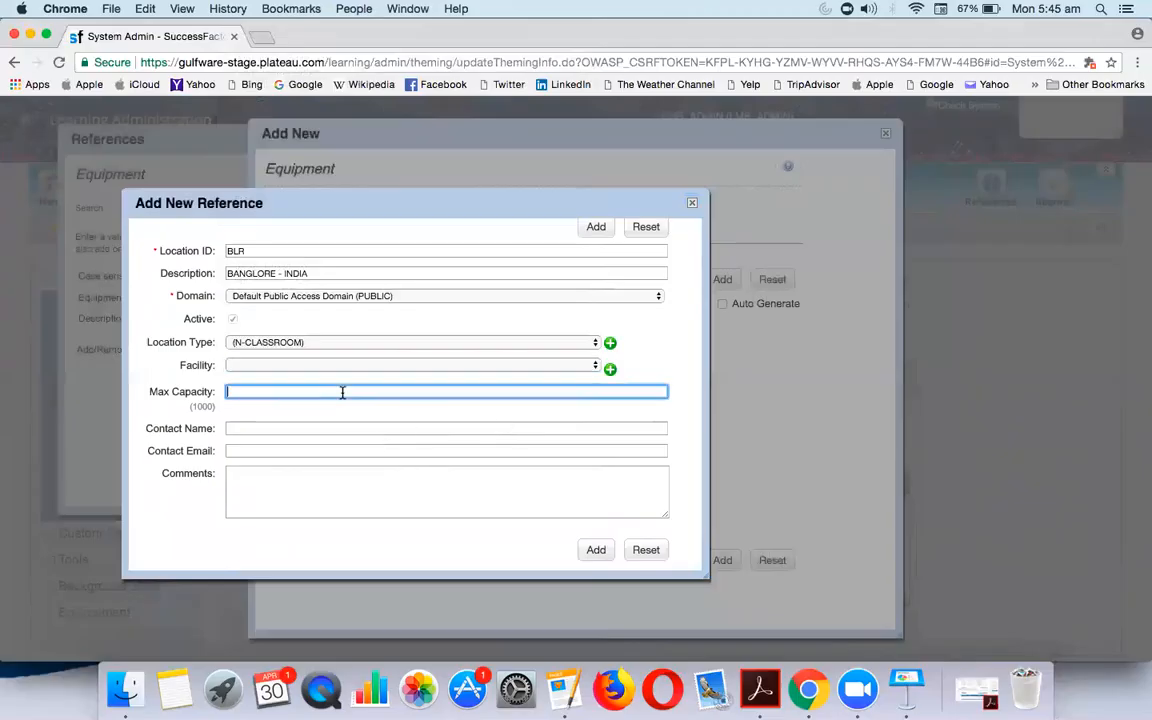
text(10)
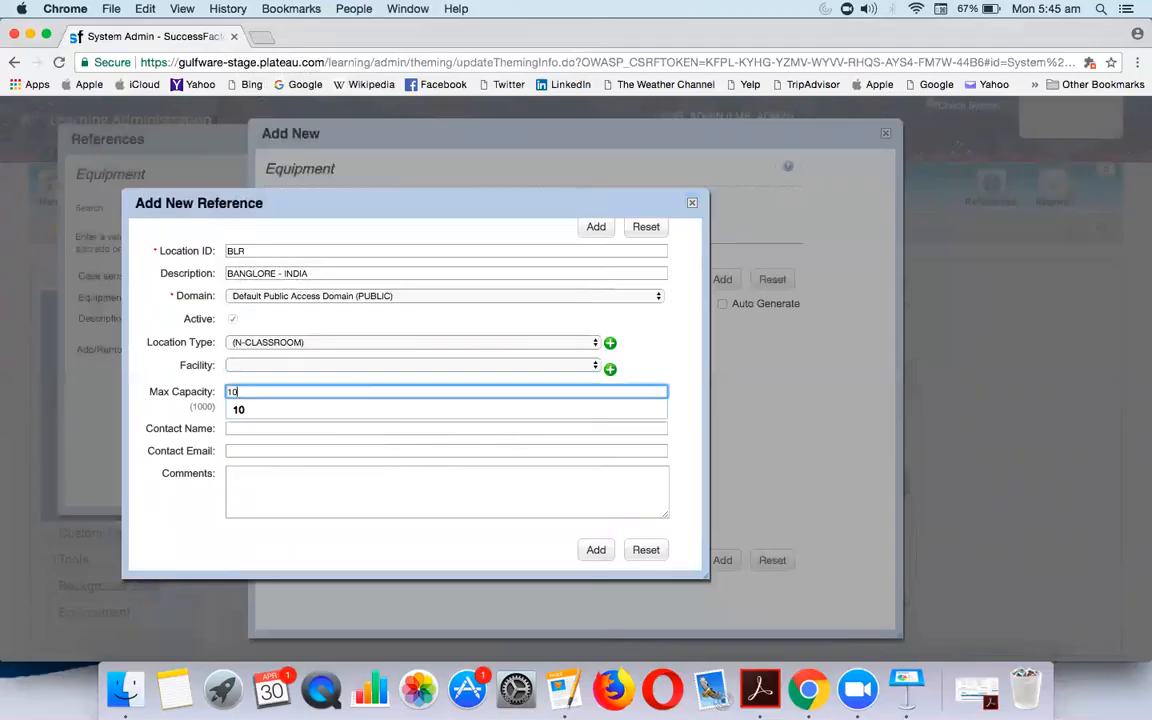
click(351, 411)
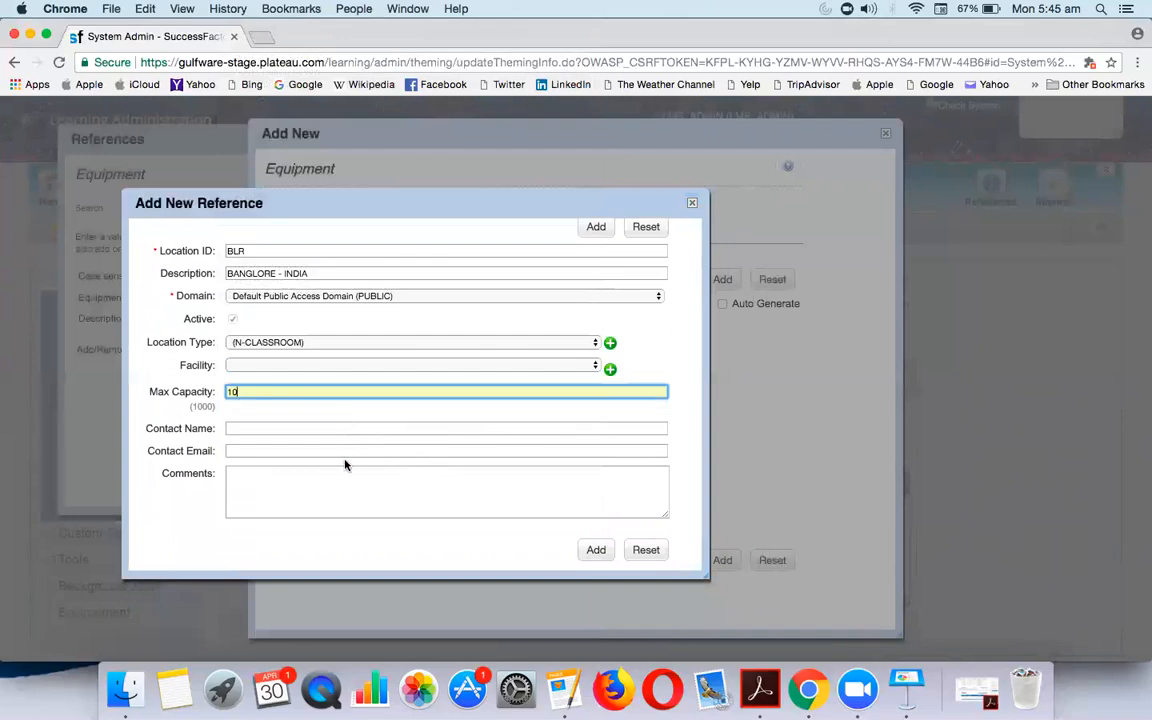
scroll(398, 404, up, 3)
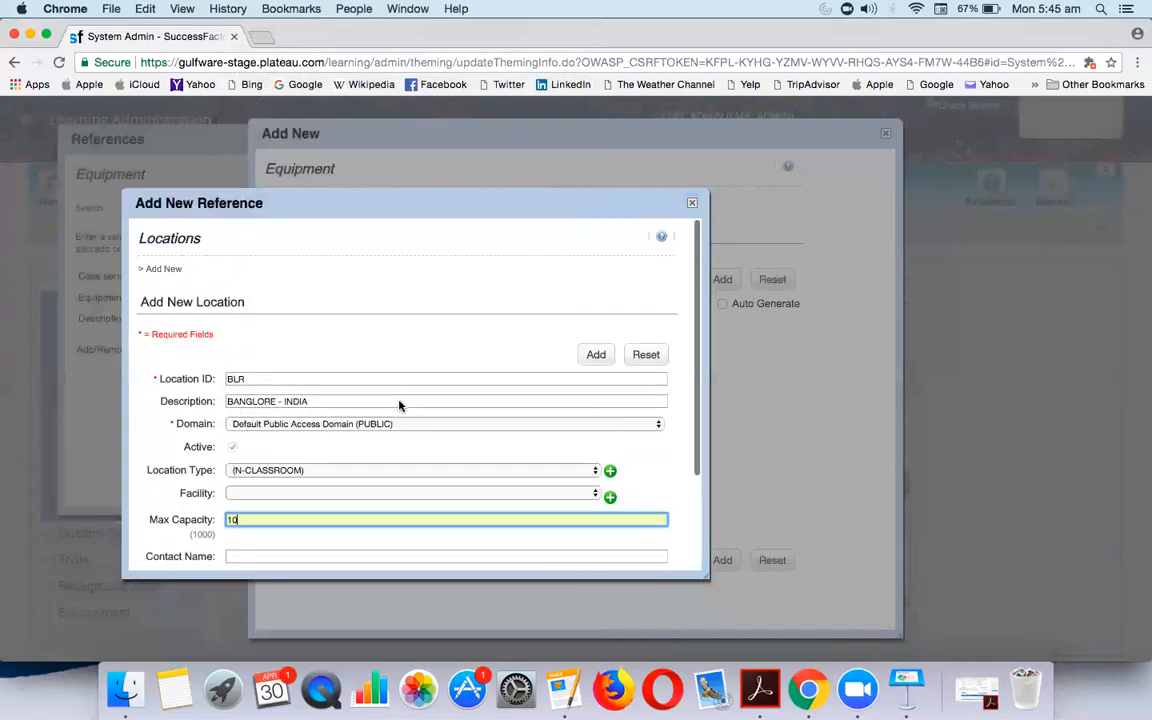
scroll(470, 478, down, 3)
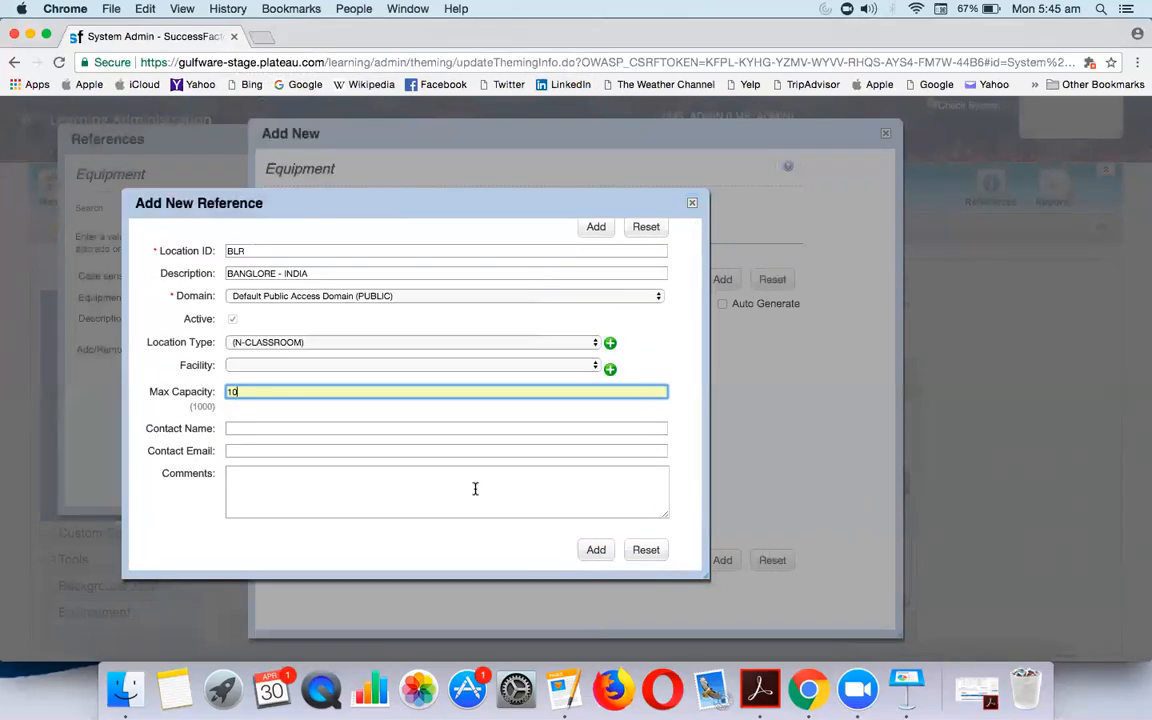
click(595, 550)
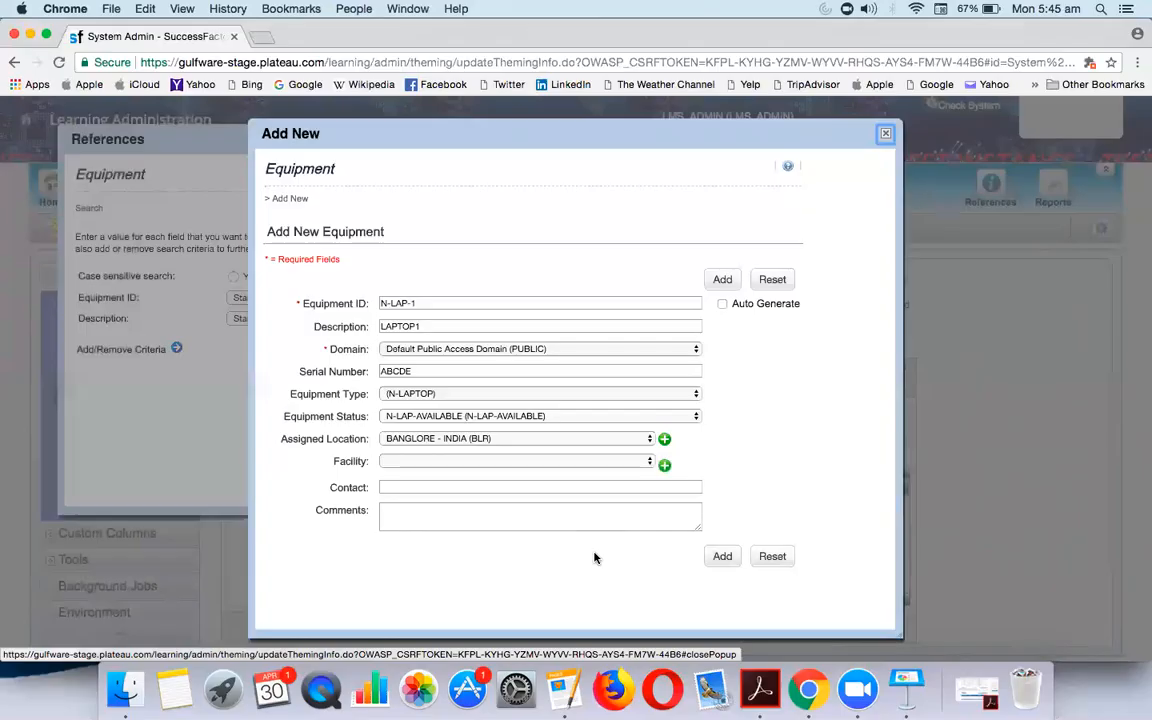
Step: Add the N-LAP-1 equipment record, leaving its facility, contact and comments blank
click(566, 488)
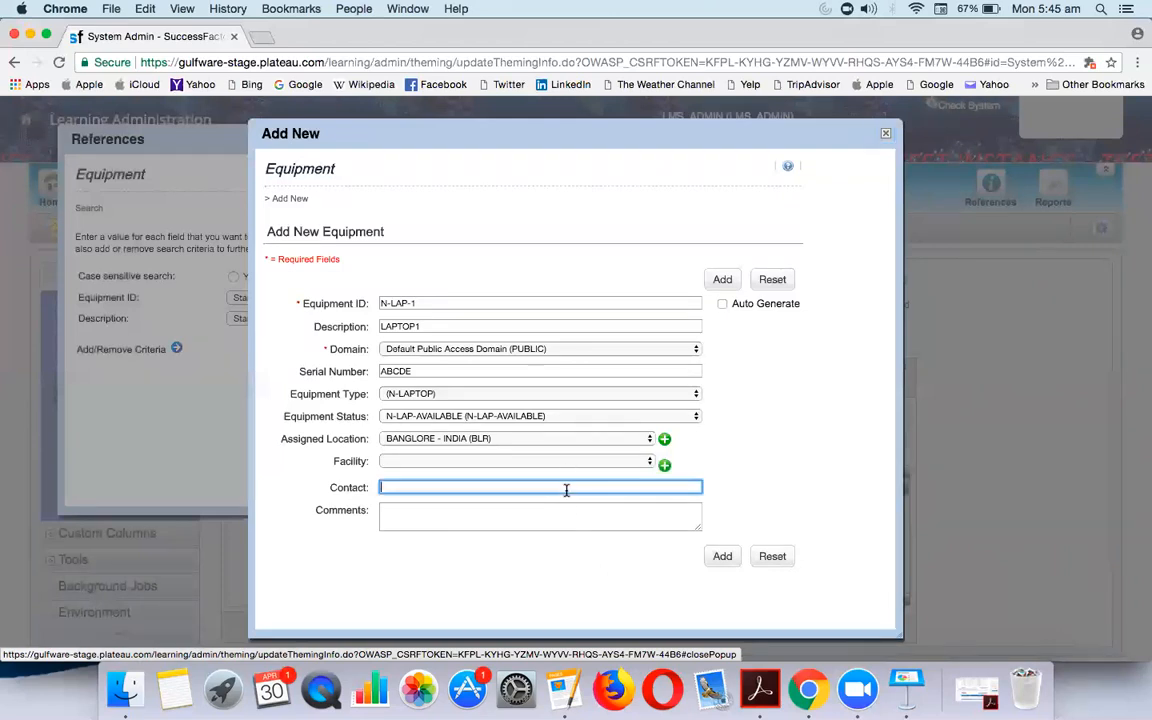
click(566, 522)
click(722, 557)
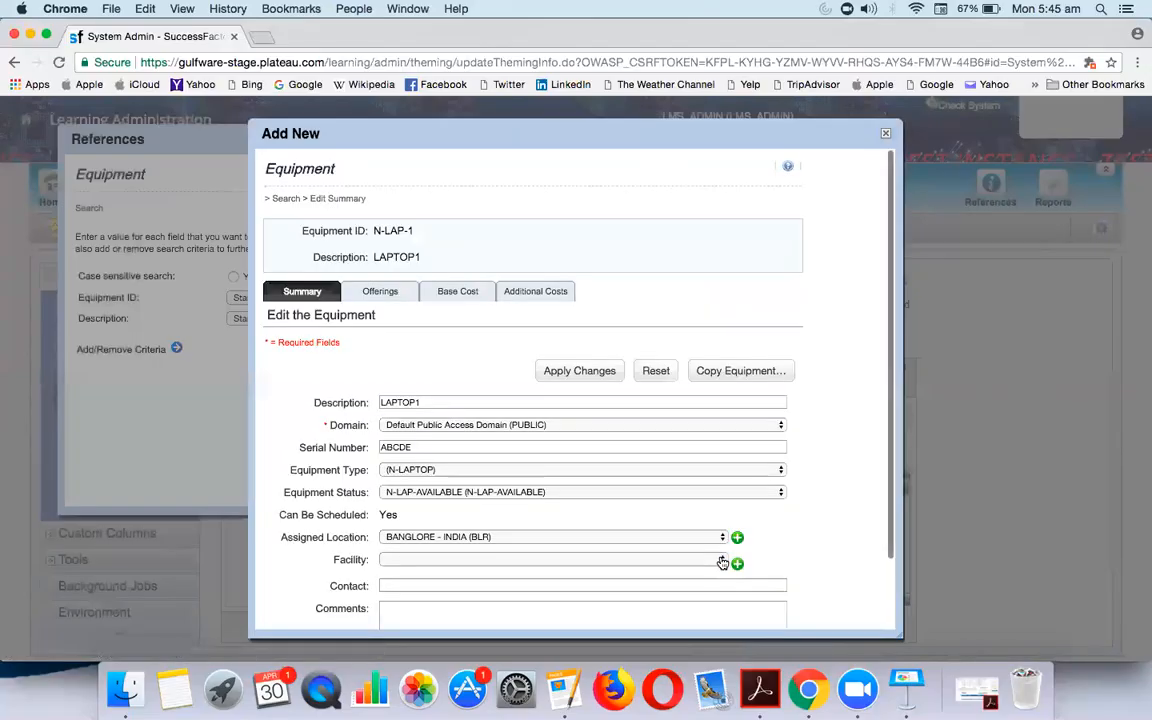
Step: View the scheduled offerings of the N-LAP-1 equipment and close the equipment references
click(395, 299)
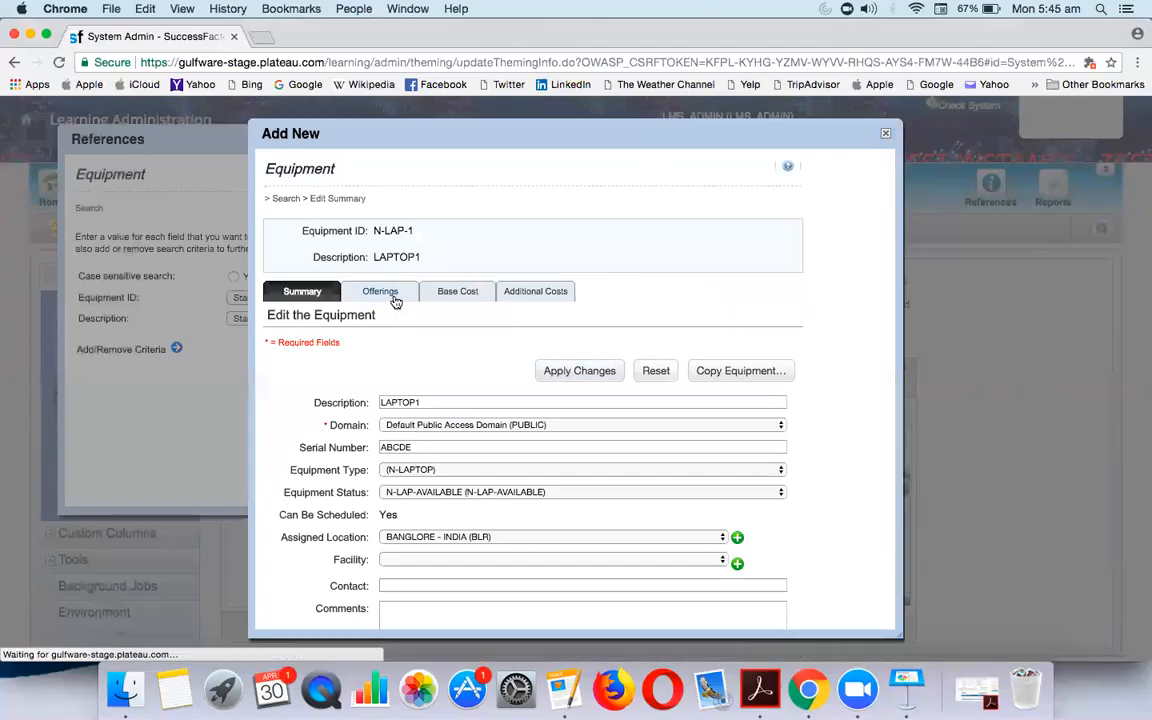
click(302, 293)
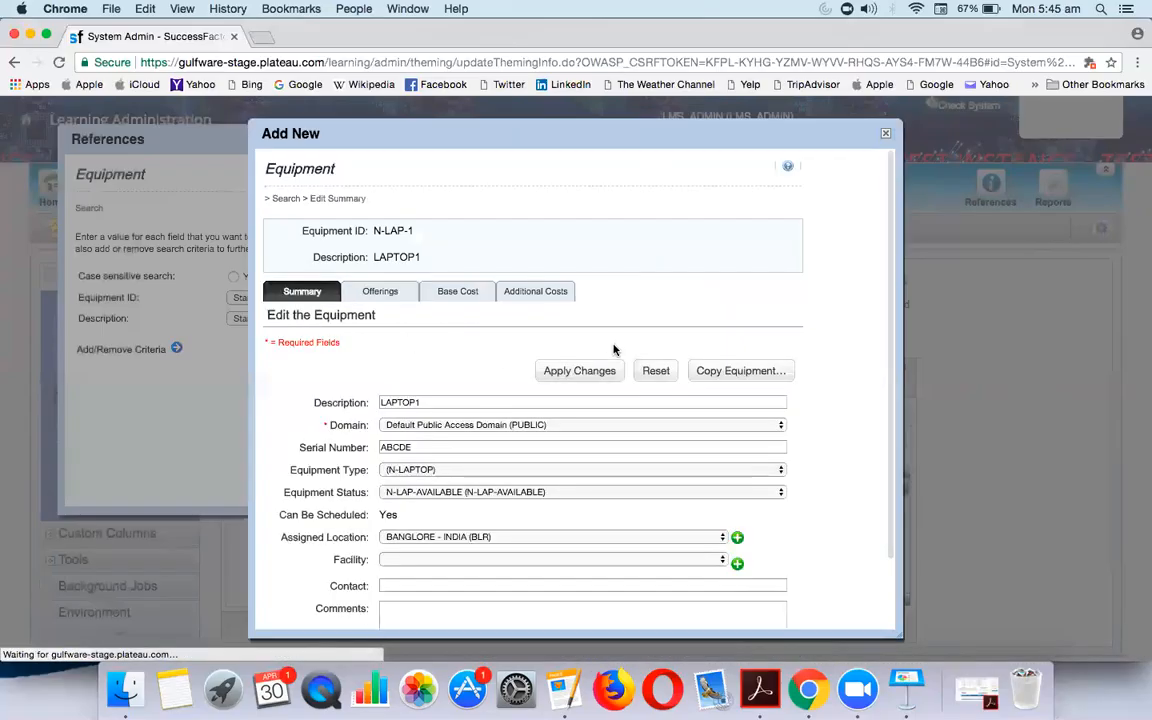
click(580, 371)
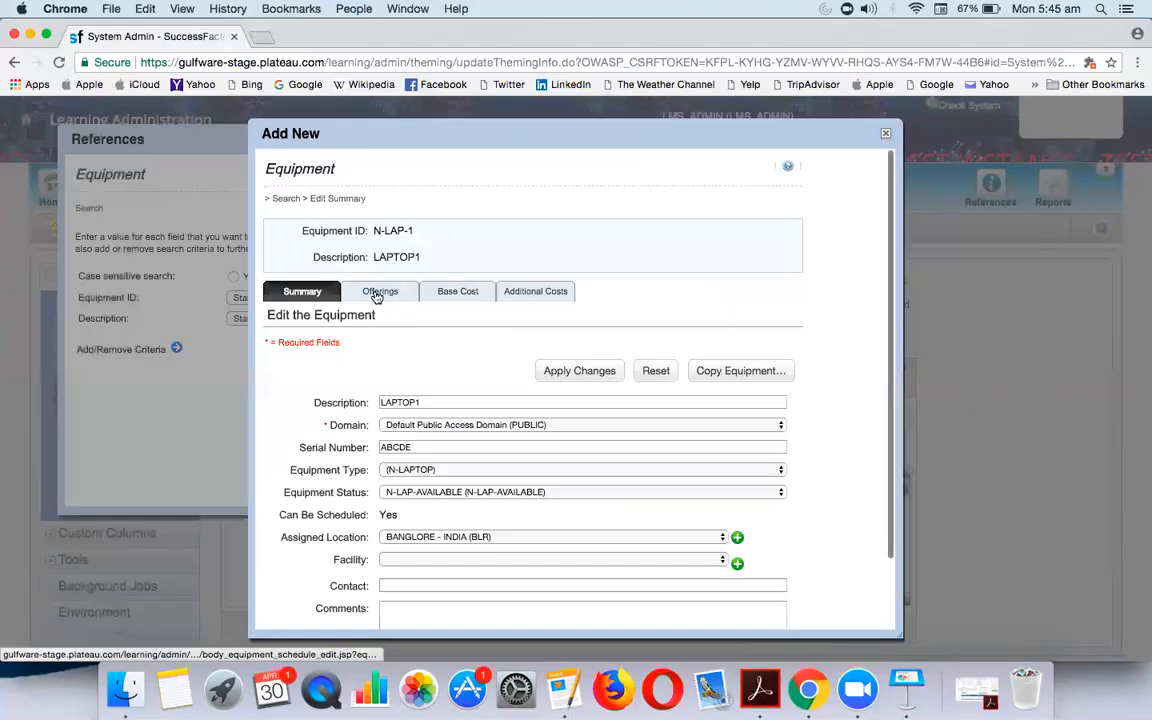
click(378, 292)
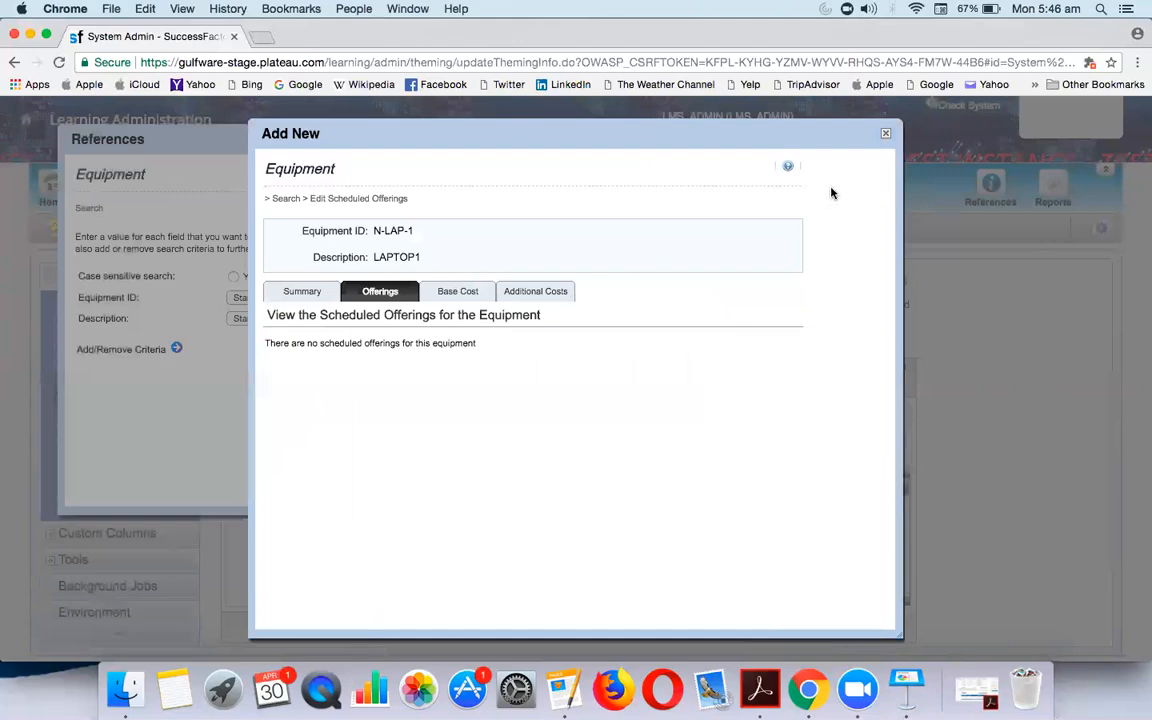
click(885, 133)
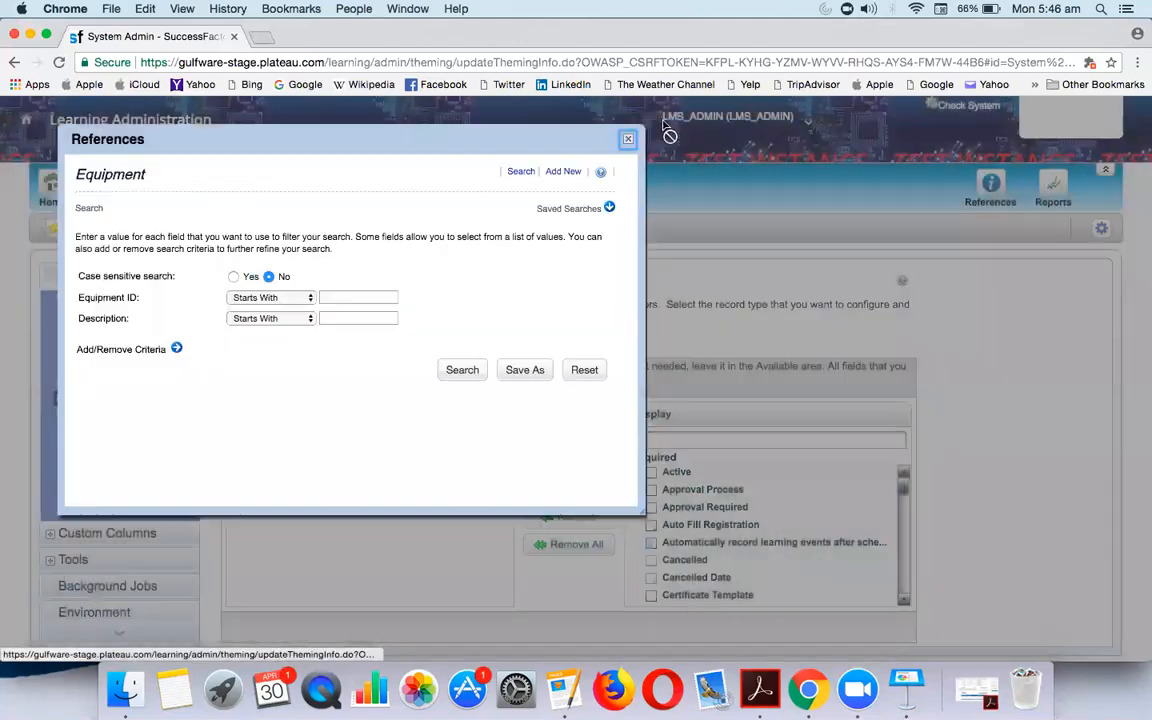
click(628, 139)
Step: Examine the fields of a new material reference, check the SF_LMS notes in Pages, and close the form without adding a material
mouse_move(990, 188)
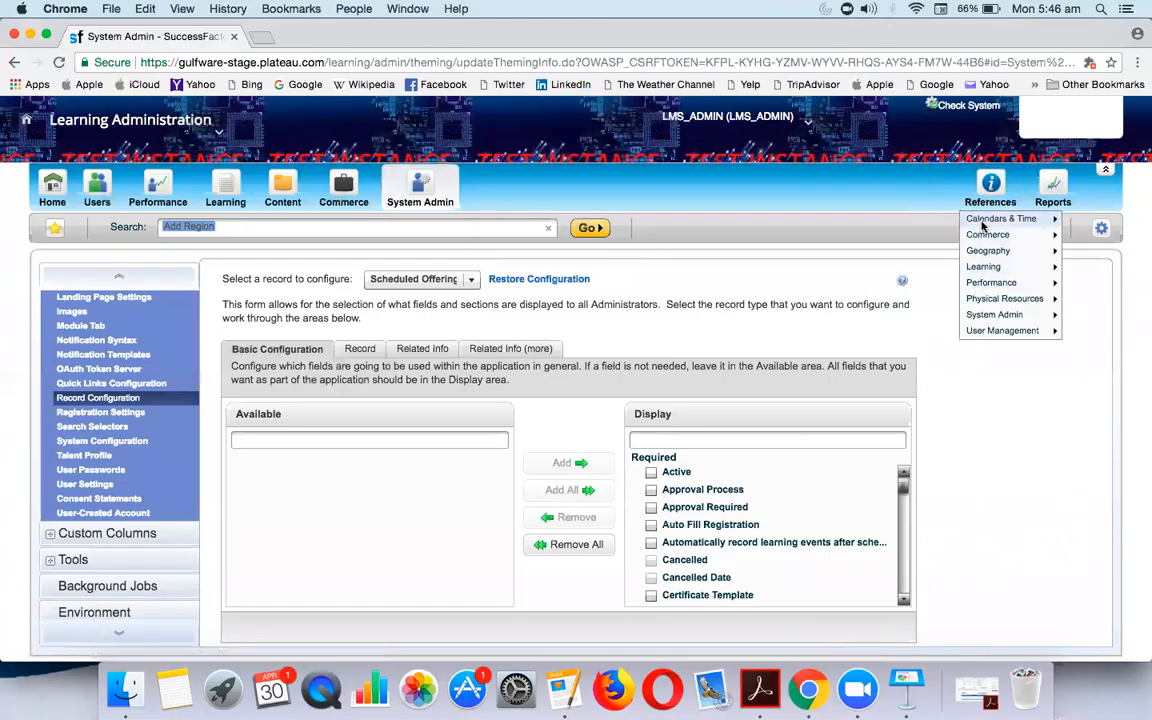
mouse_move(983, 226)
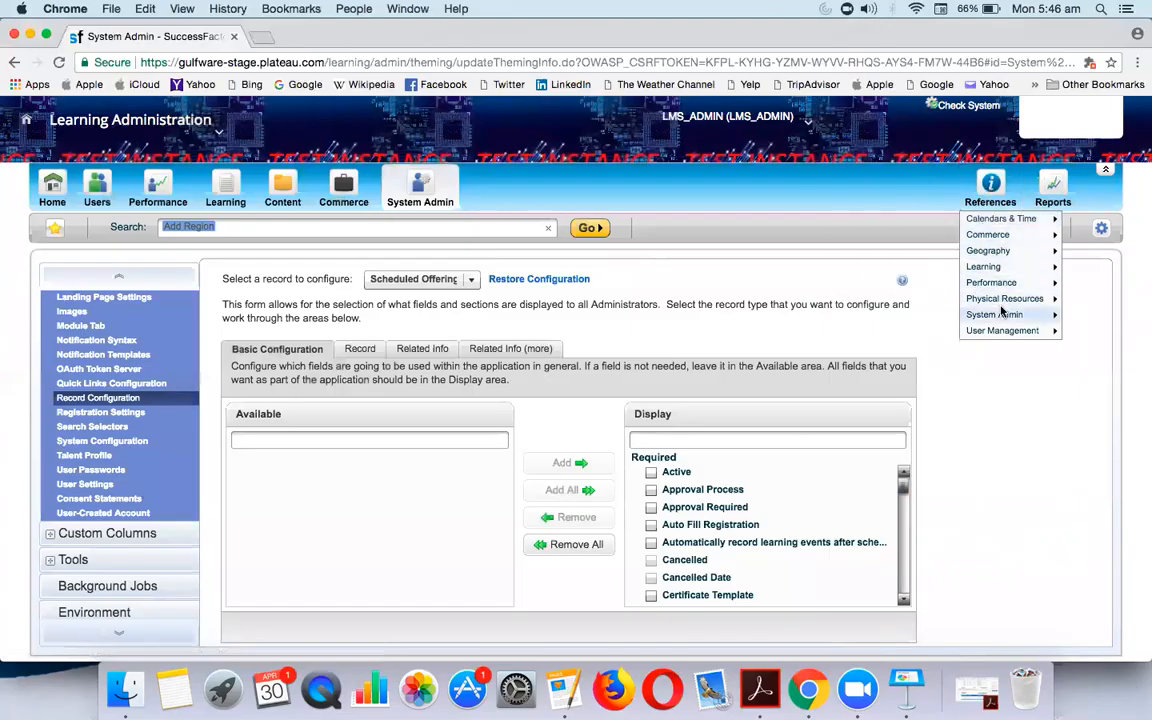
mouse_move(1002, 302)
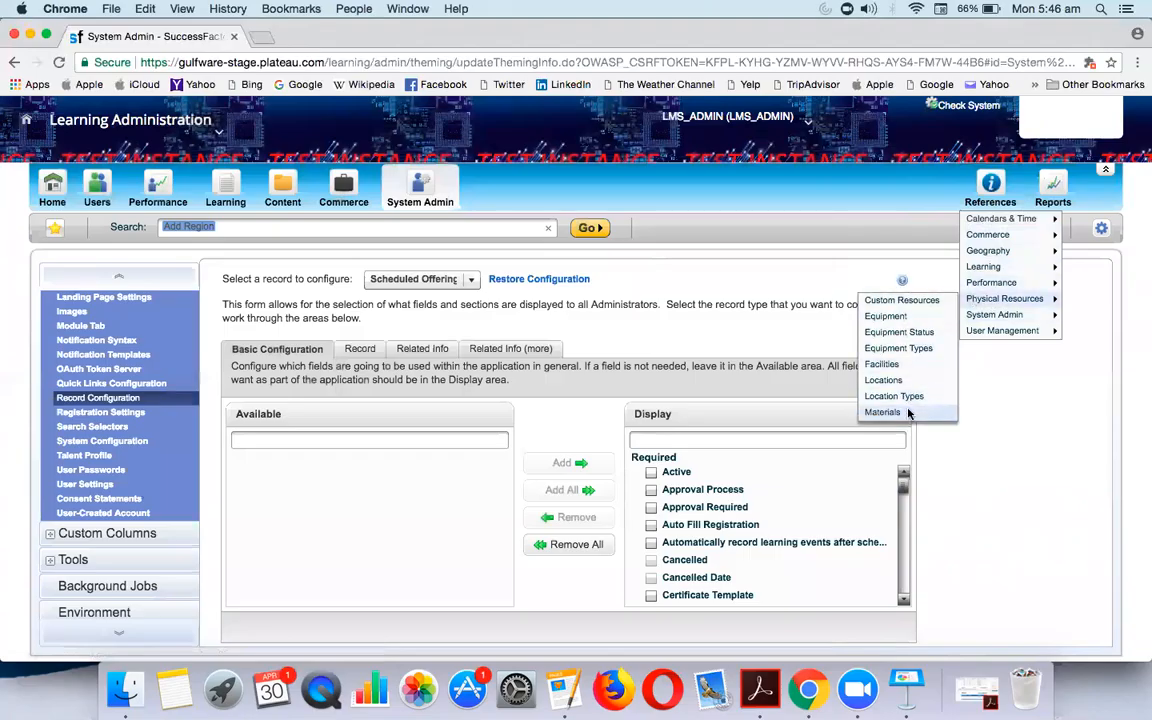
click(895, 410)
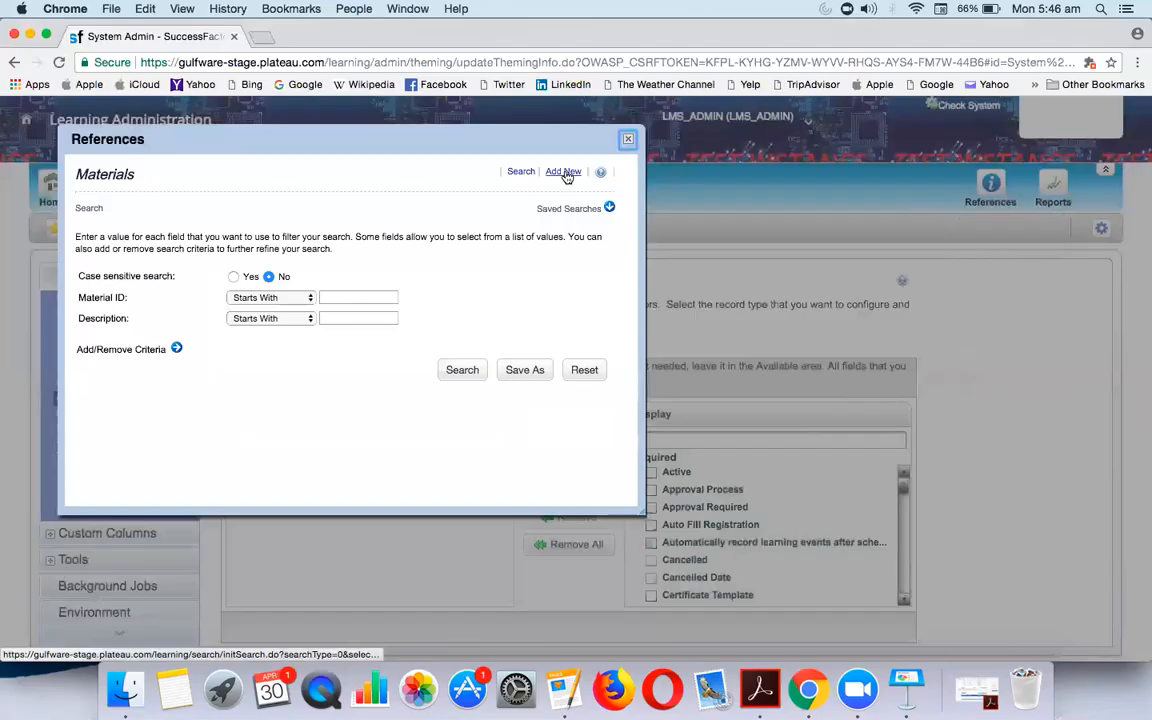
click(566, 174)
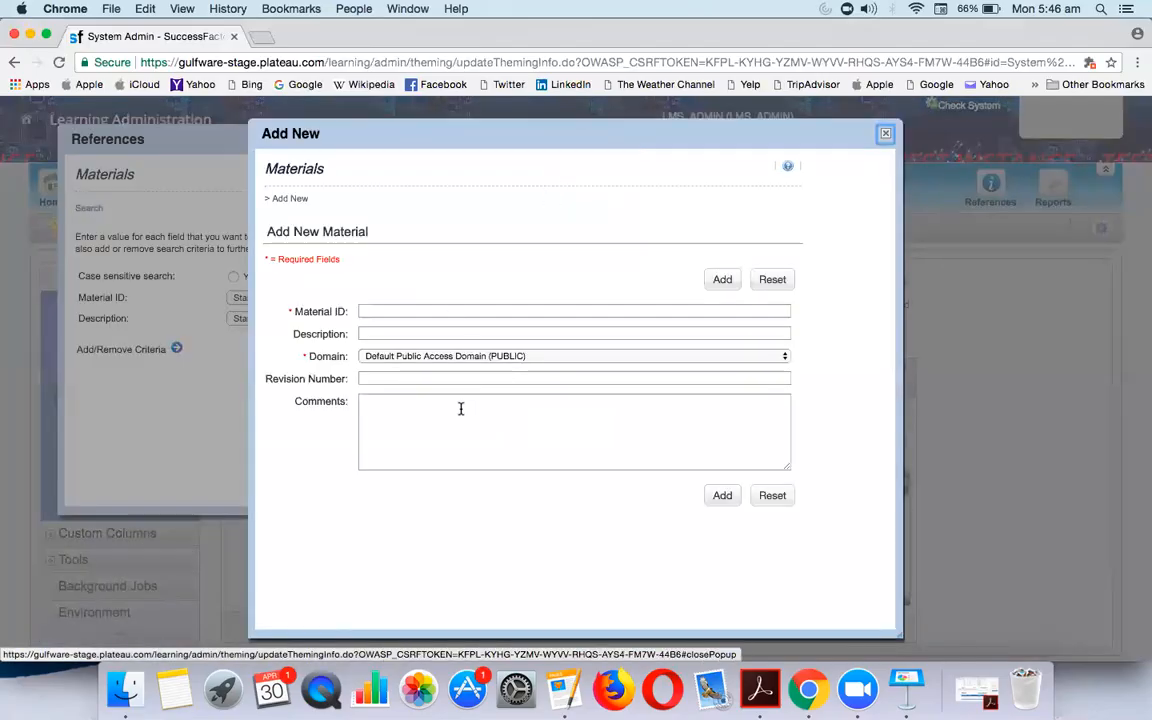
key(super+Tab)
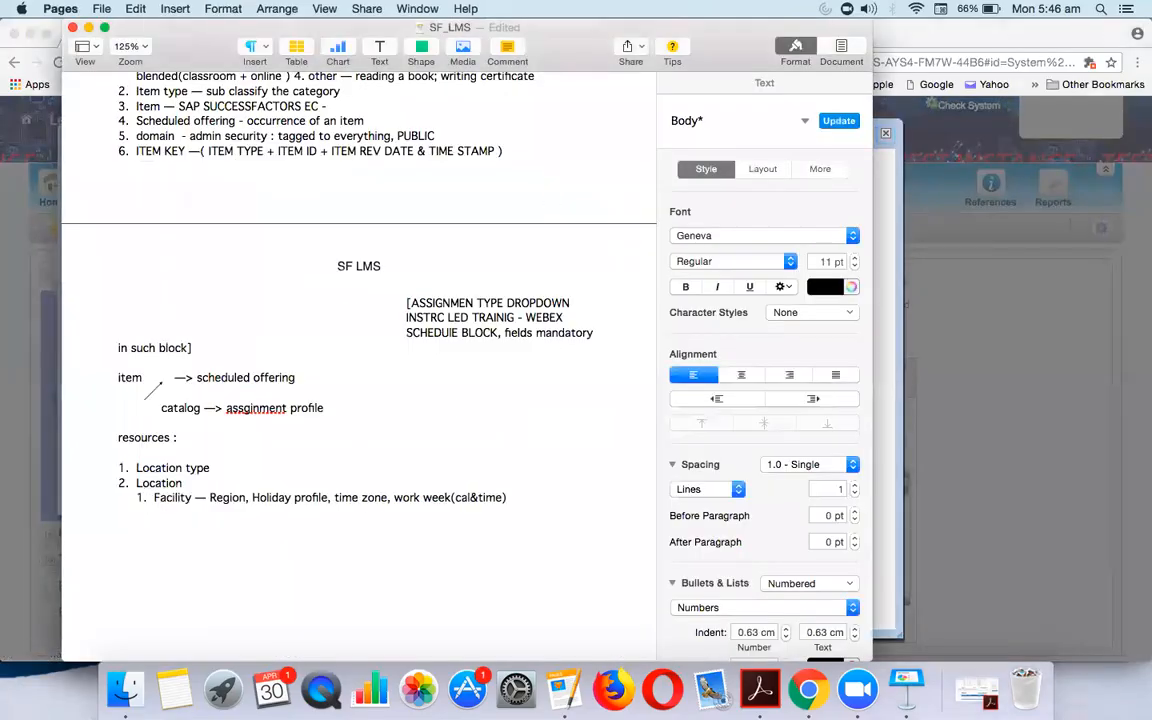
key(super+Tab)
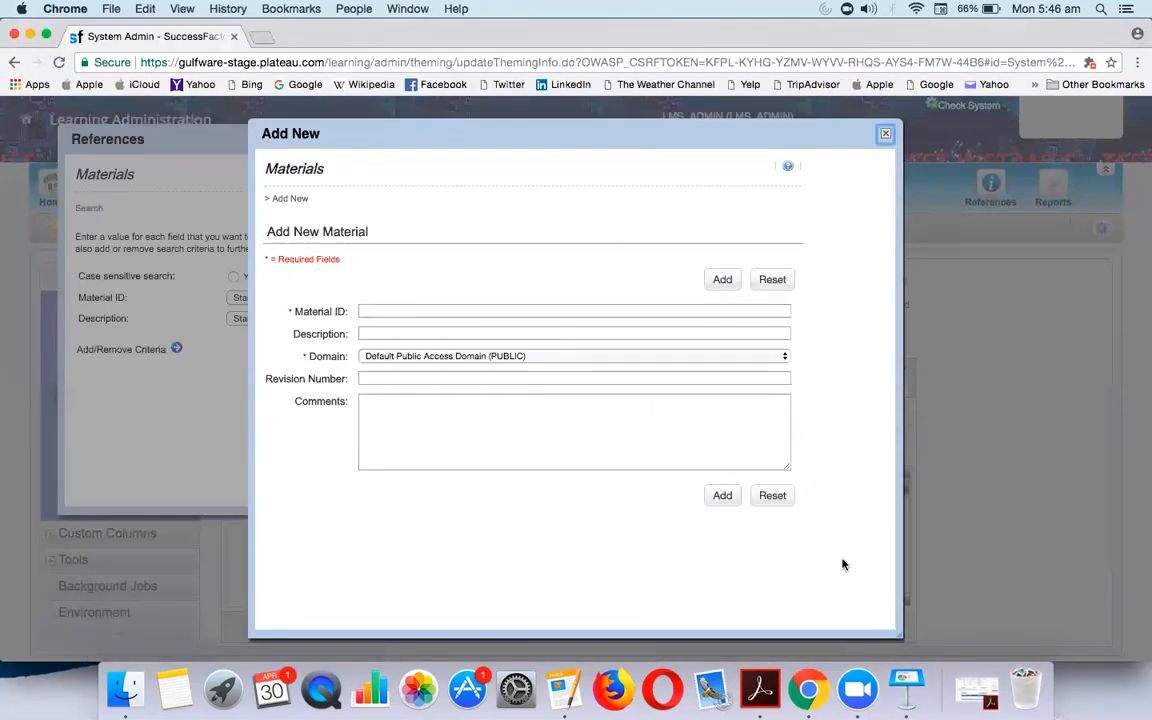
click(885, 132)
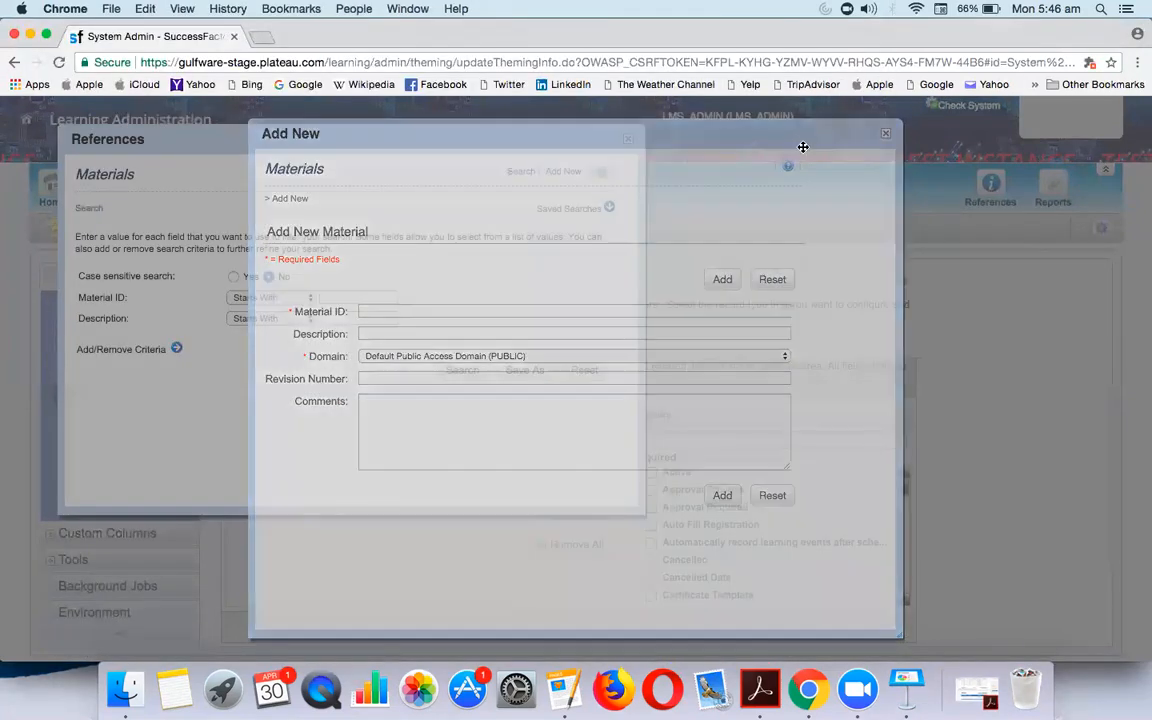
click(628, 142)
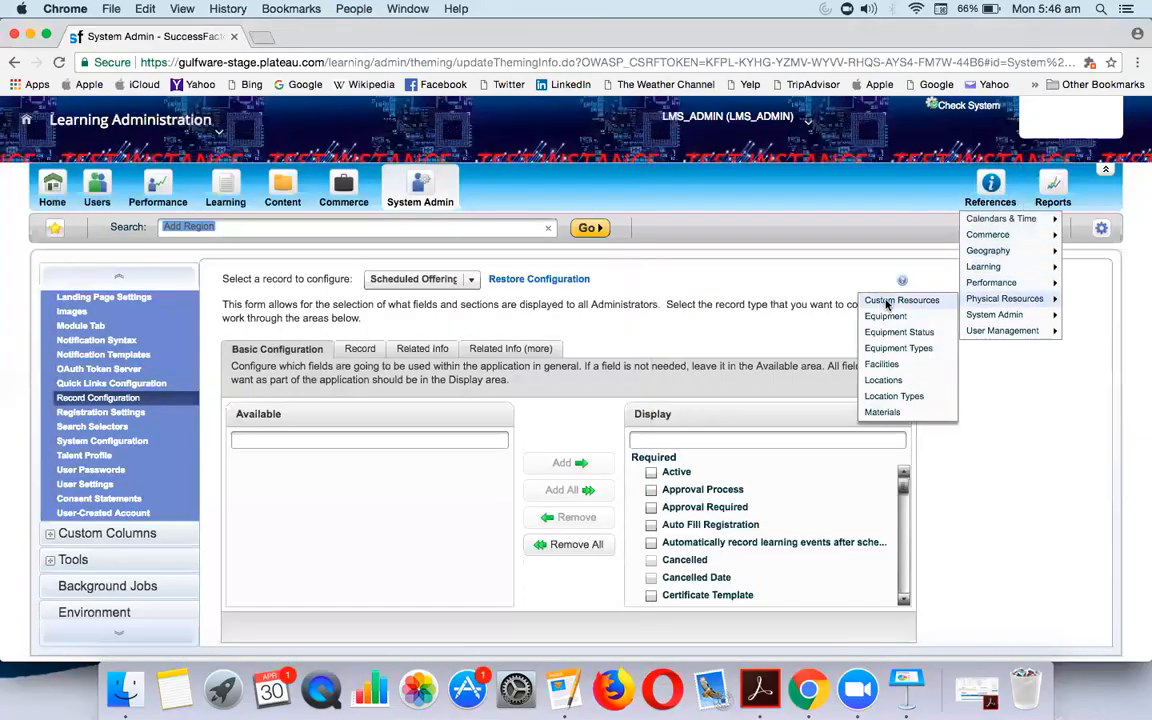
Step: Examine the fields of a new custom resource reference and close it without adding anything
click(885, 298)
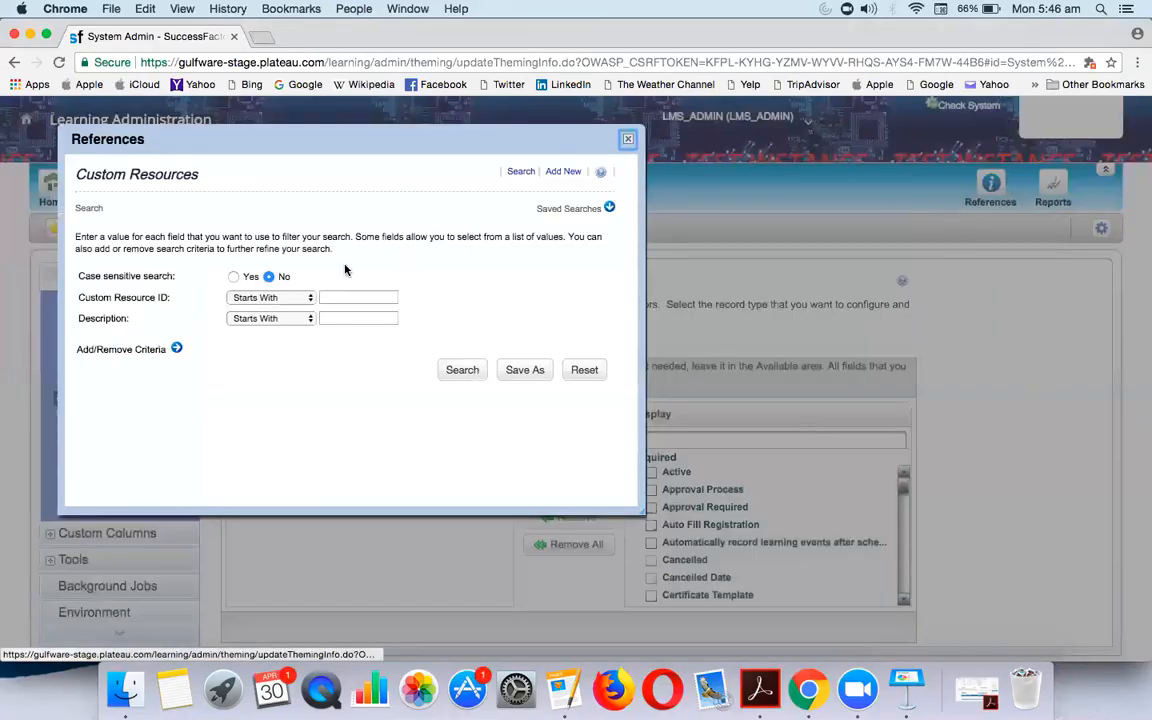
click(563, 172)
click(433, 272)
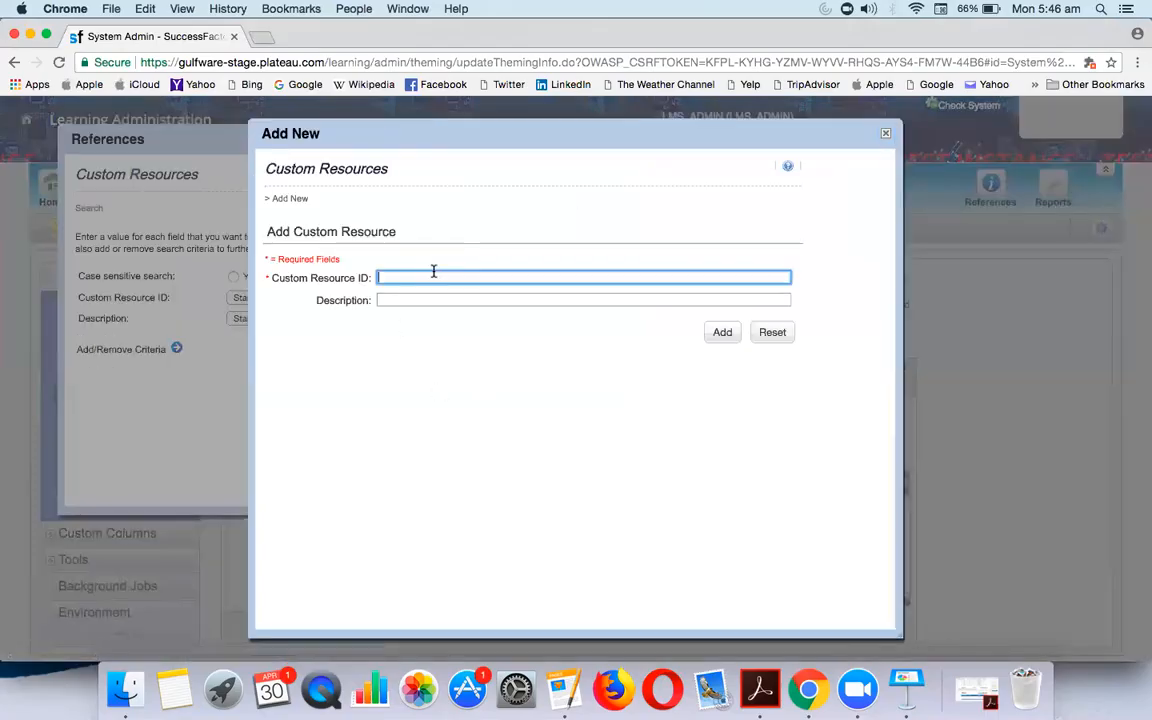
click(885, 133)
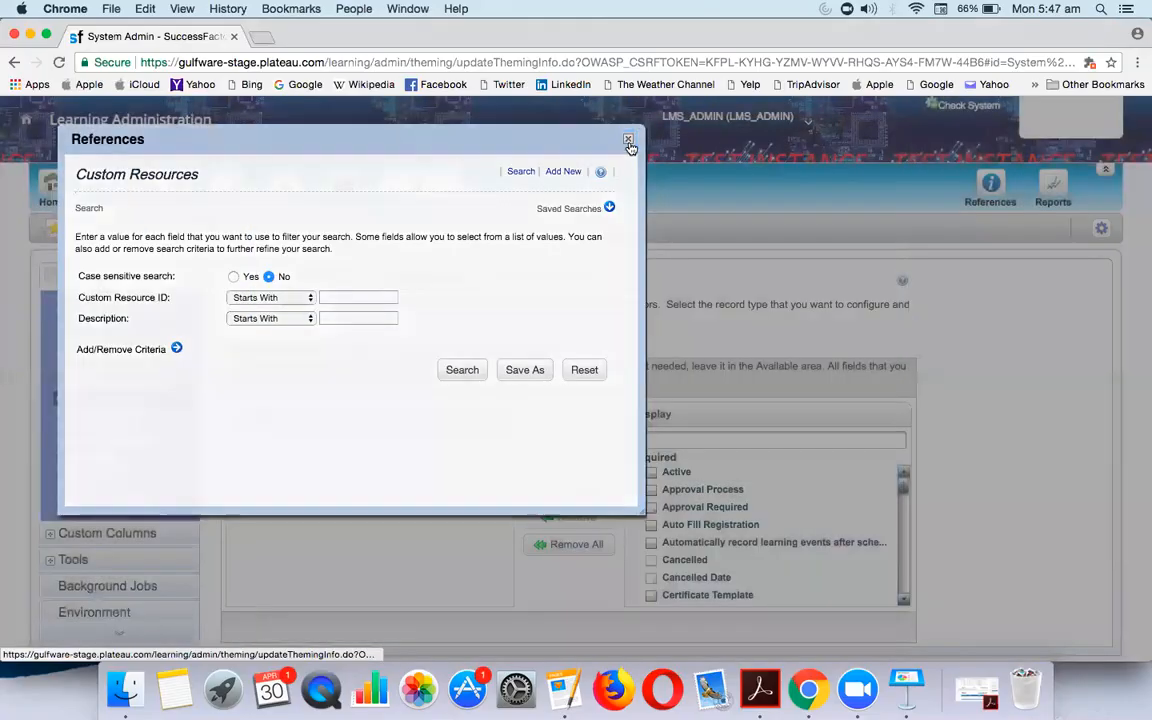
click(629, 140)
Step: Start a new facility reference with the ID N-BUILDING-1 and the description NBIULDING1
mouse_move(990, 190)
mouse_move(985, 284)
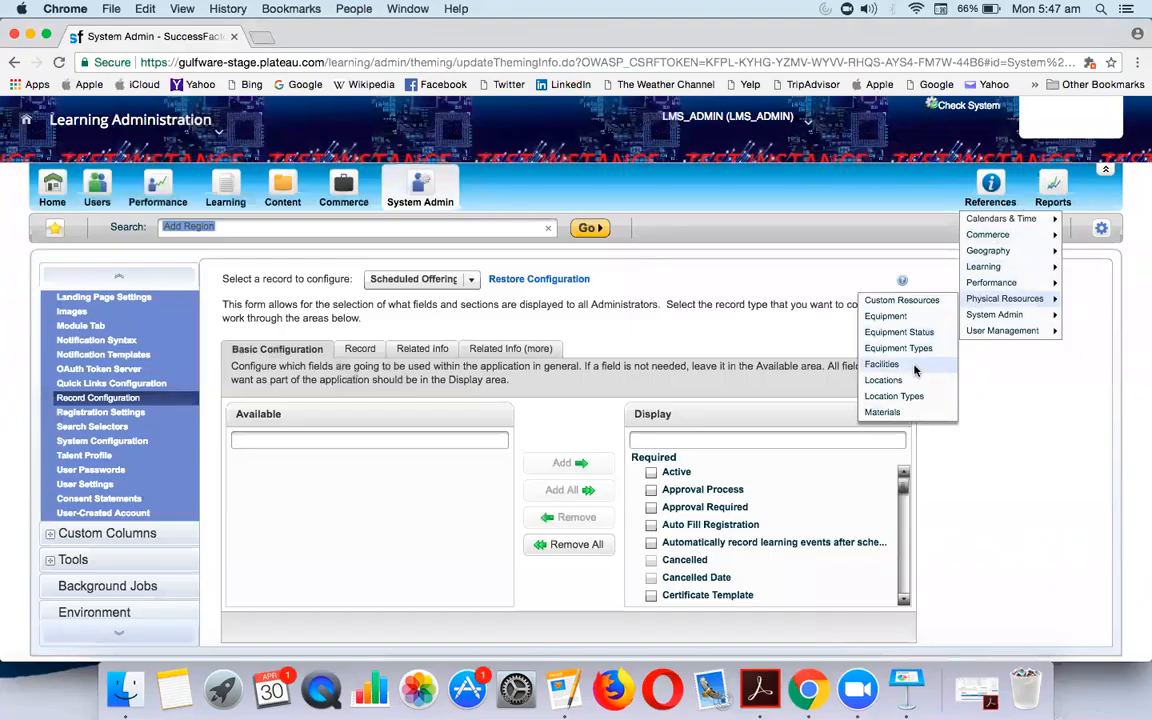
click(914, 371)
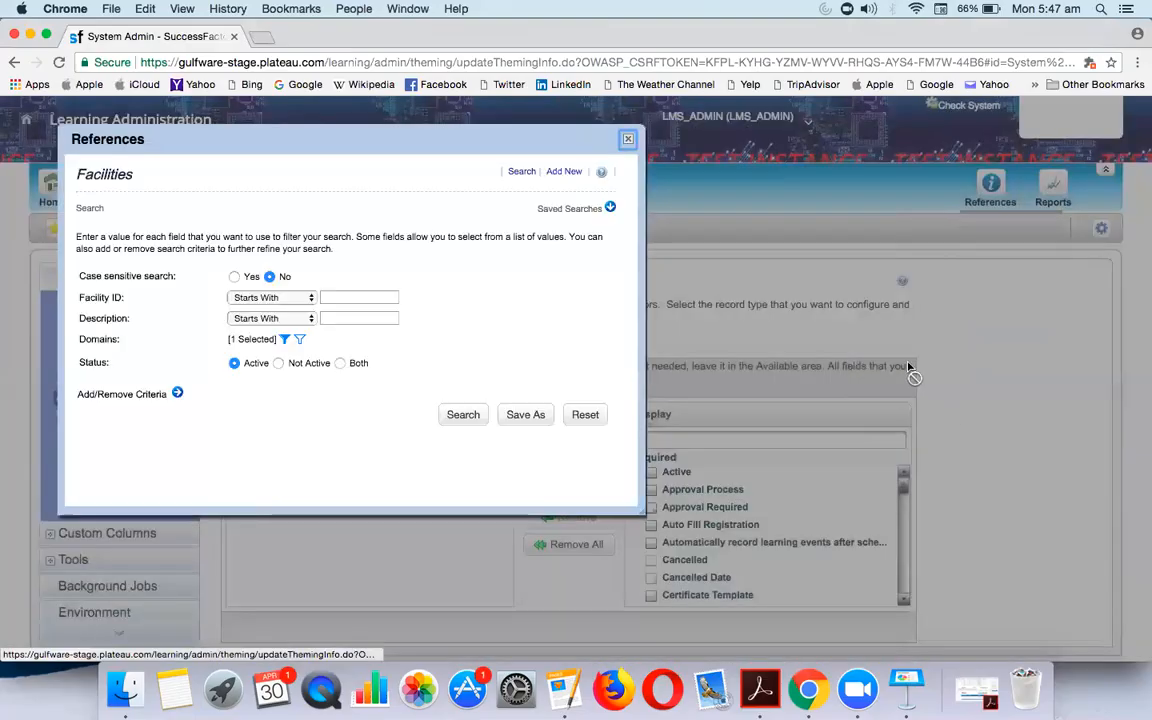
click(565, 173)
click(380, 311)
text(N)
click(386, 327)
click(386, 330)
text(N)
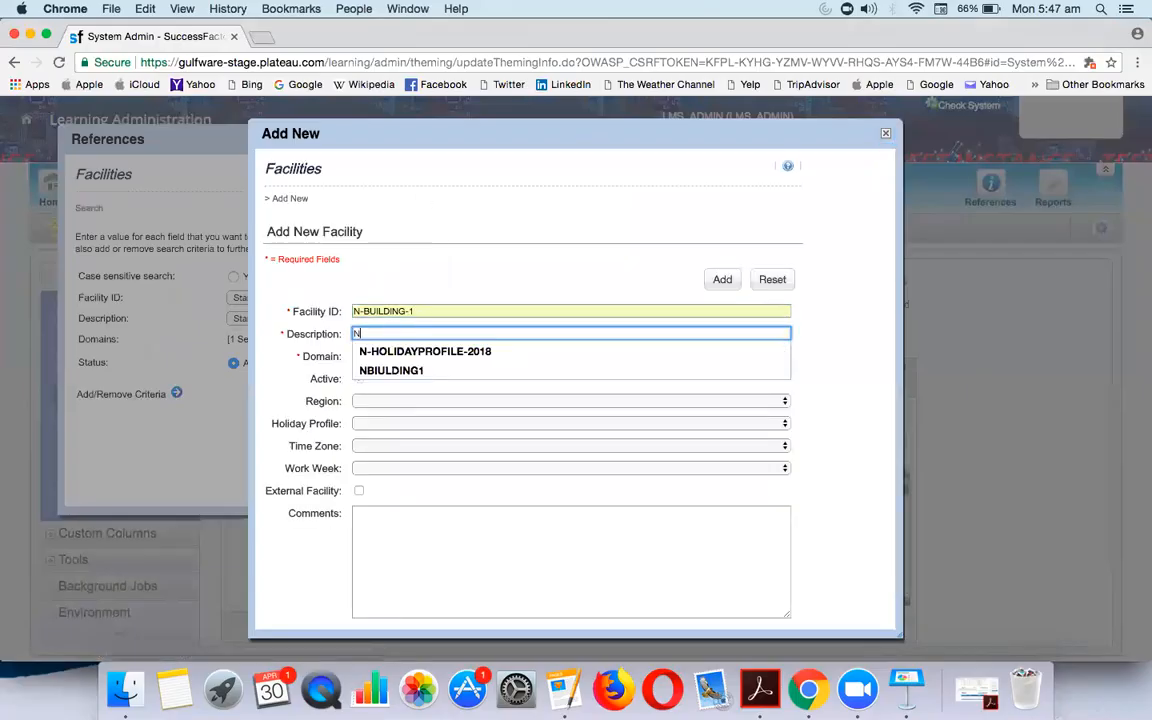
click(399, 370)
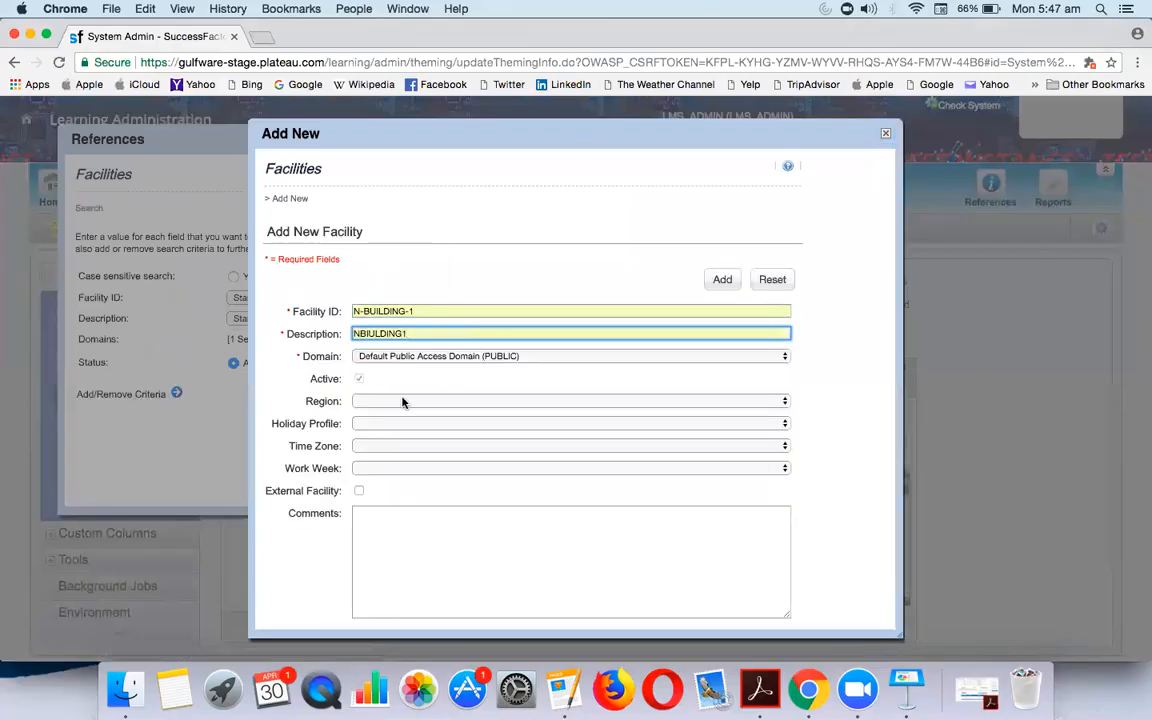
Step: Try to add the facility with region INDIA (IND), holiday profile N-HOLIDAYPROFILE-2018, India Standard Time (Asia/Calcutta) and work week WORKWEEK1 (N-WW-1), and close the form
click(403, 401)
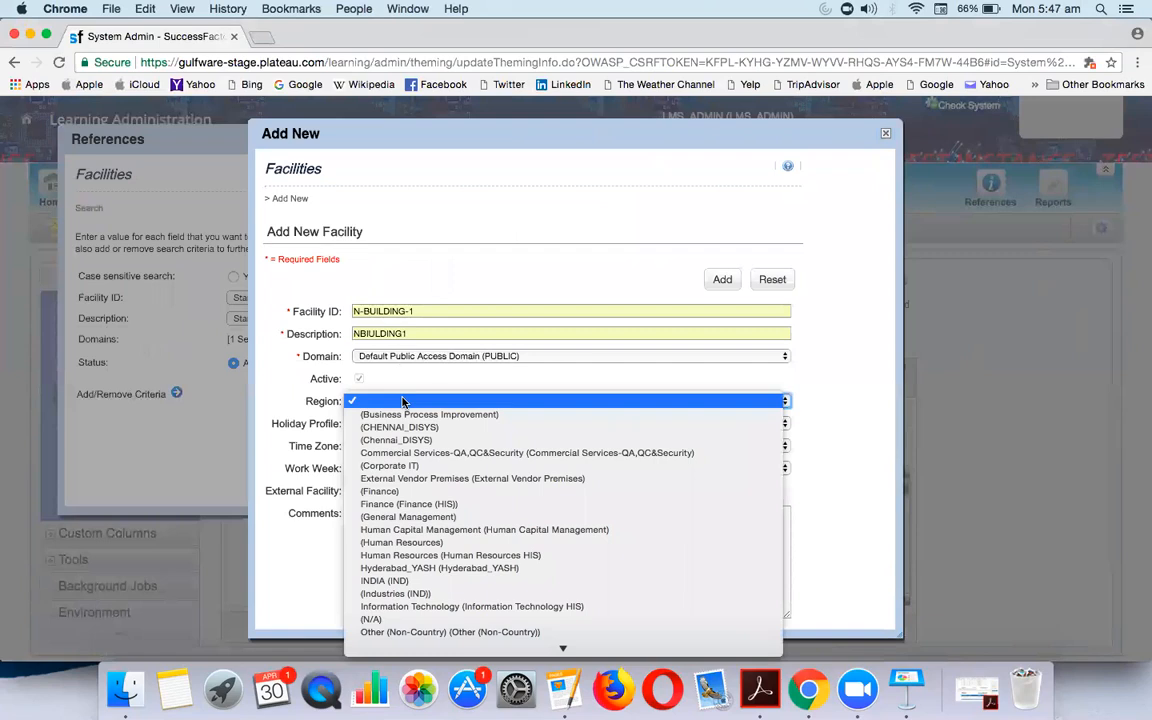
click(407, 581)
click(433, 424)
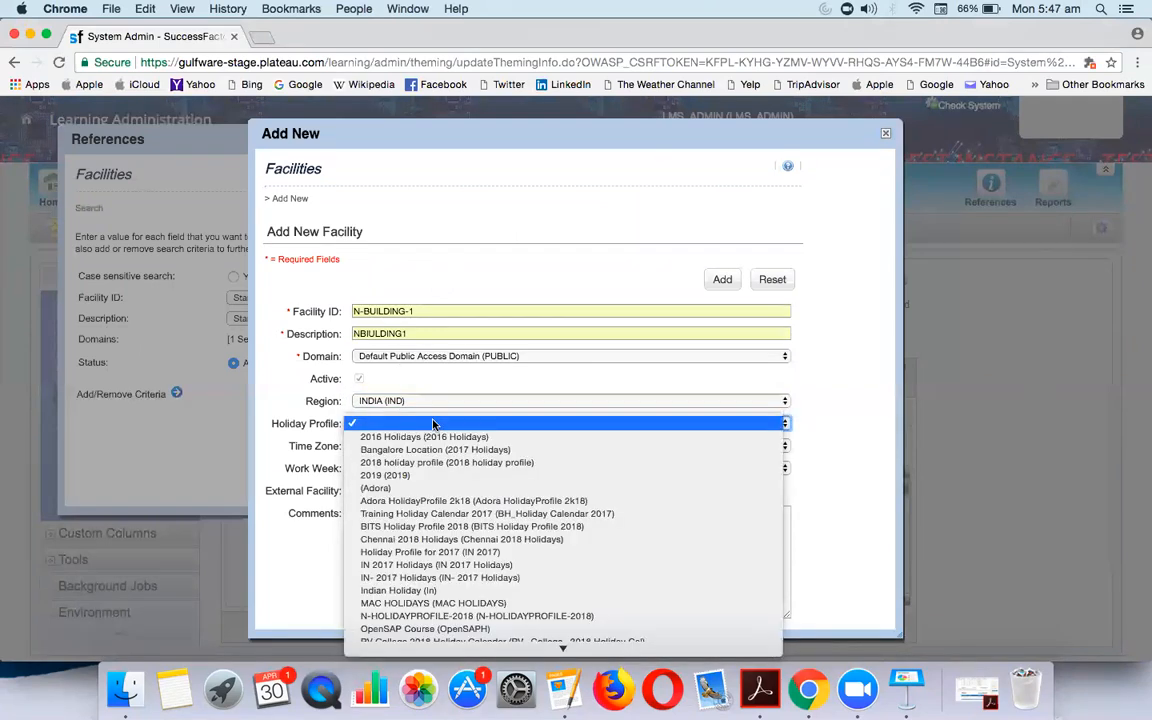
click(450, 616)
click(441, 447)
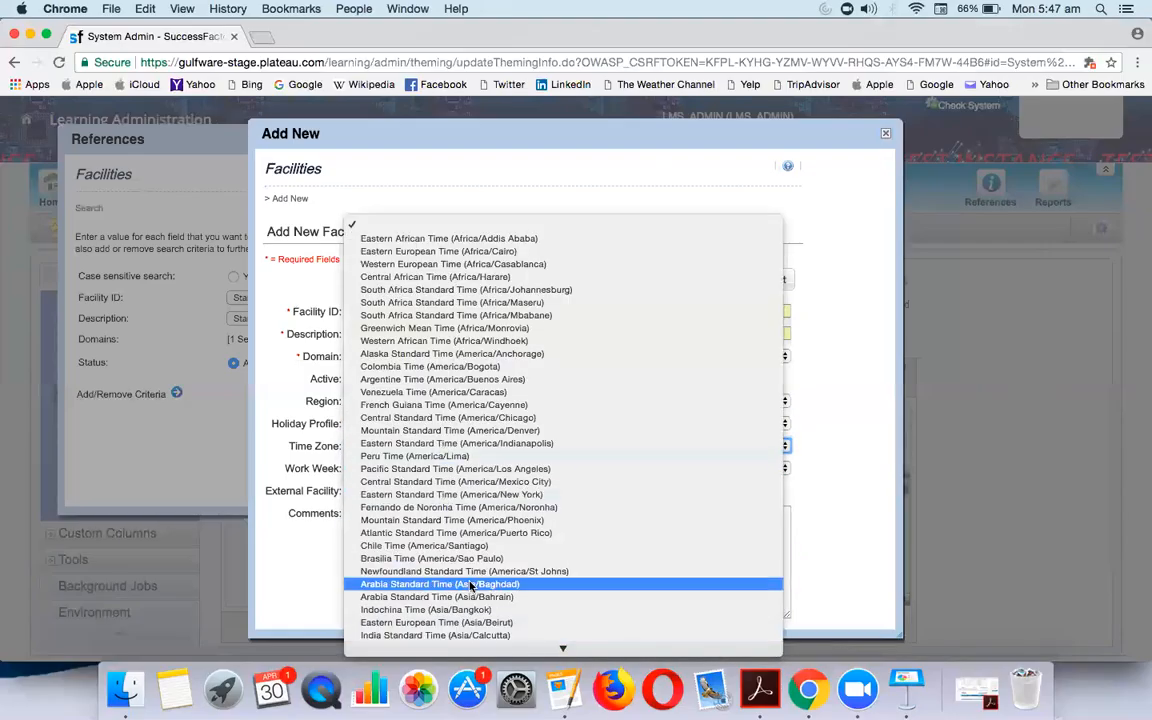
click(430, 635)
click(476, 470)
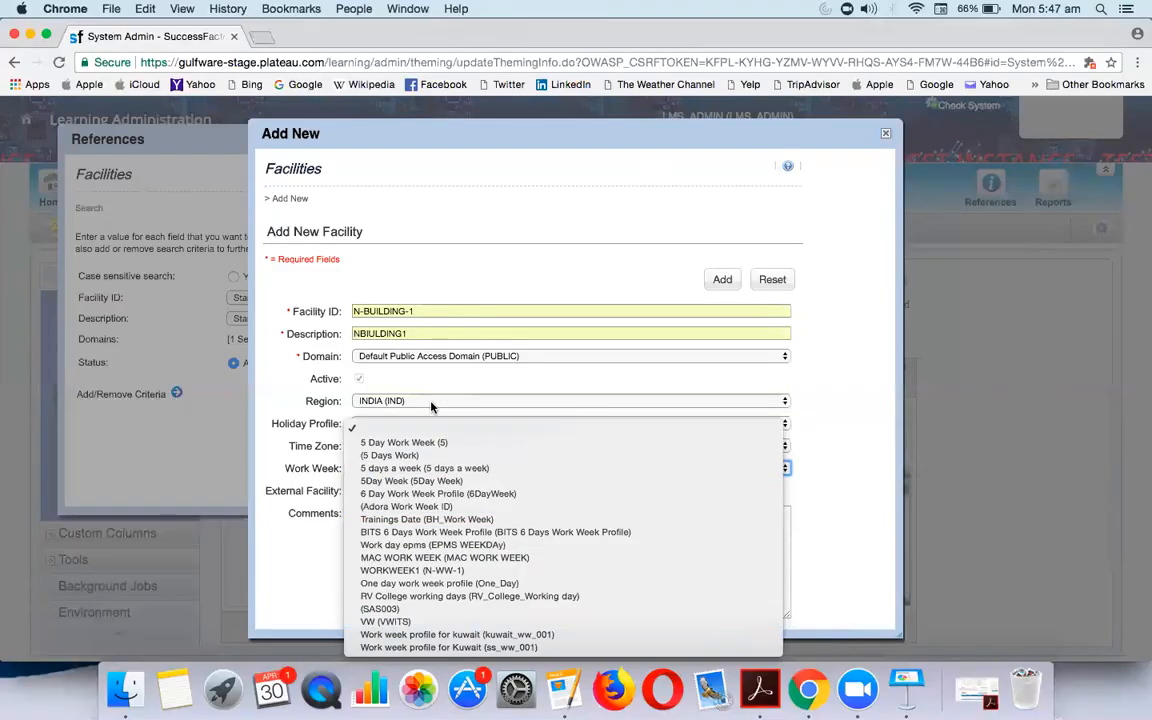
click(378, 570)
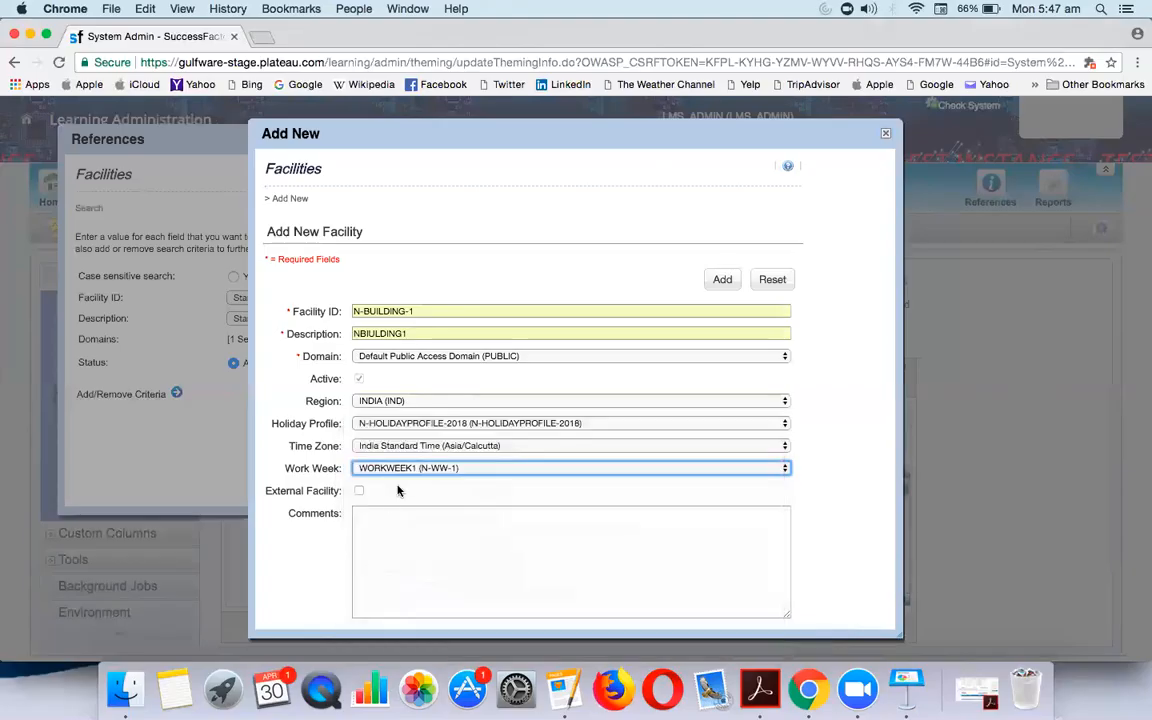
scroll(430, 540, down, 2)
click(722, 609)
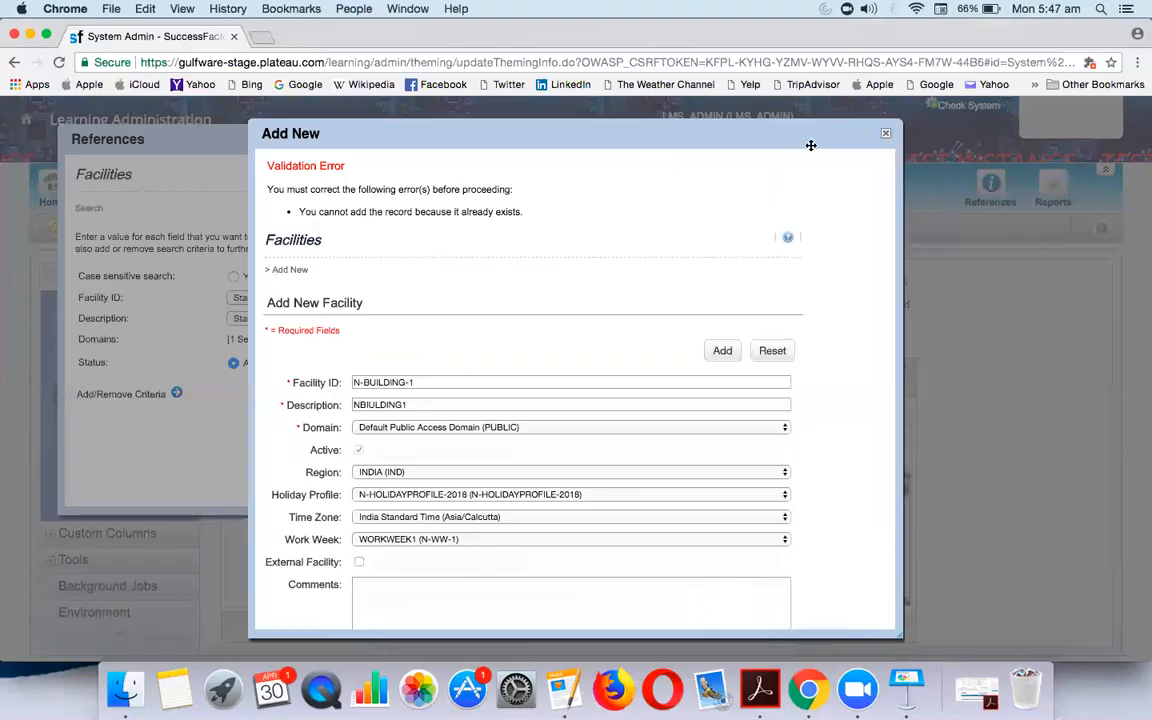
click(885, 133)
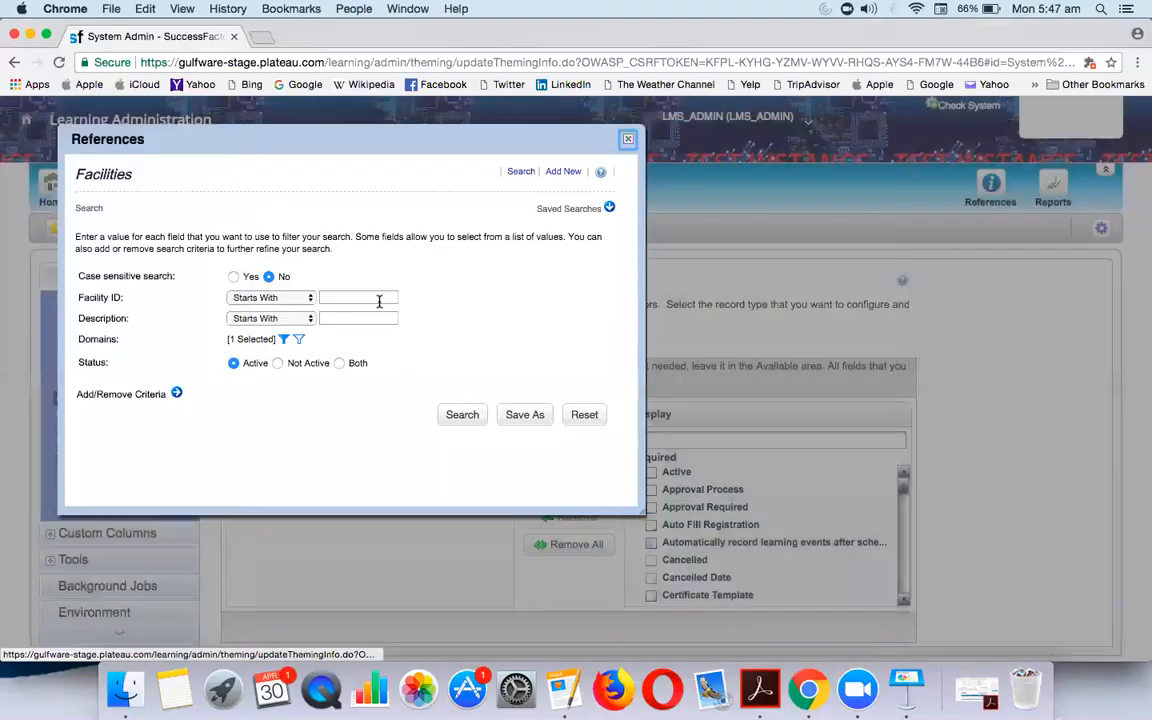
Step: Search the facilities for IDs starting with N- and open N-BUILDING-1 for editing
click(360, 297)
text(N)
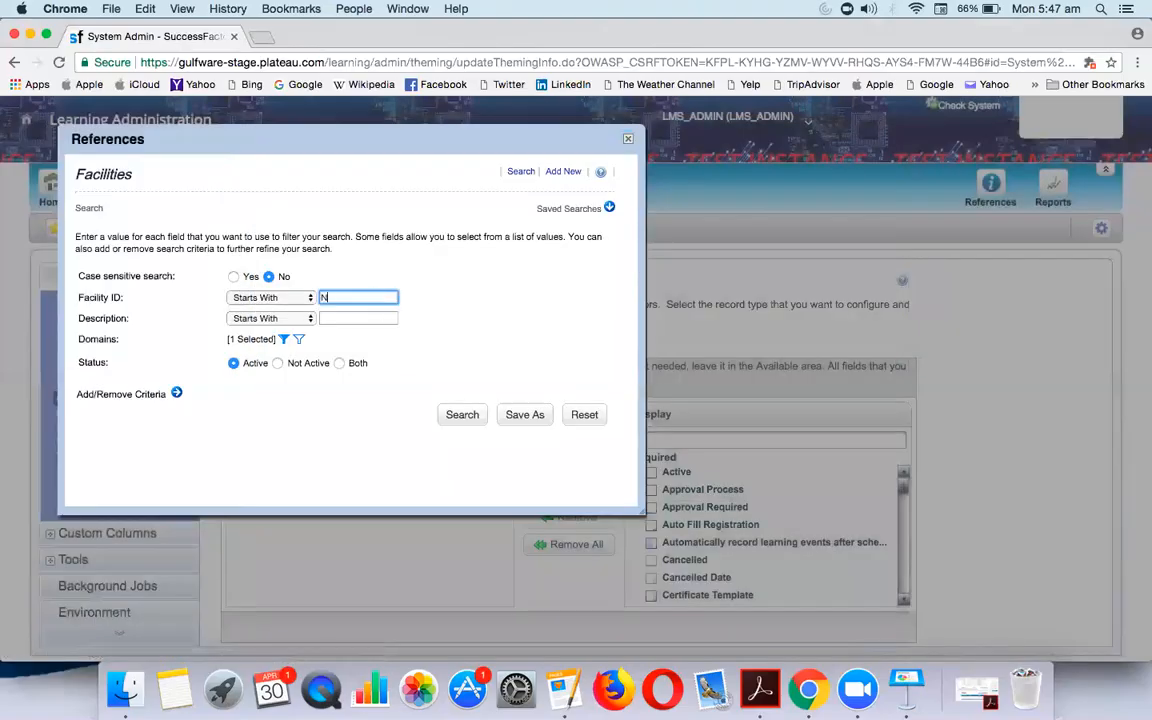
text(-)
key(Return)
scroll(292, 466, down, 1)
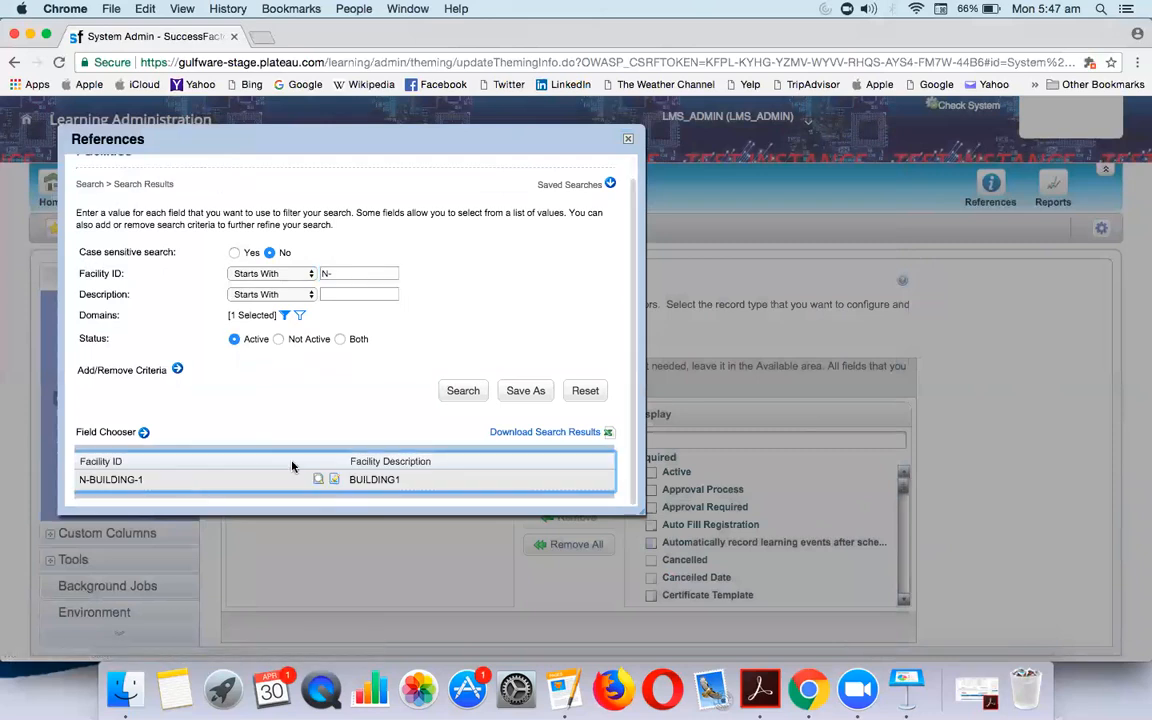
click(334, 479)
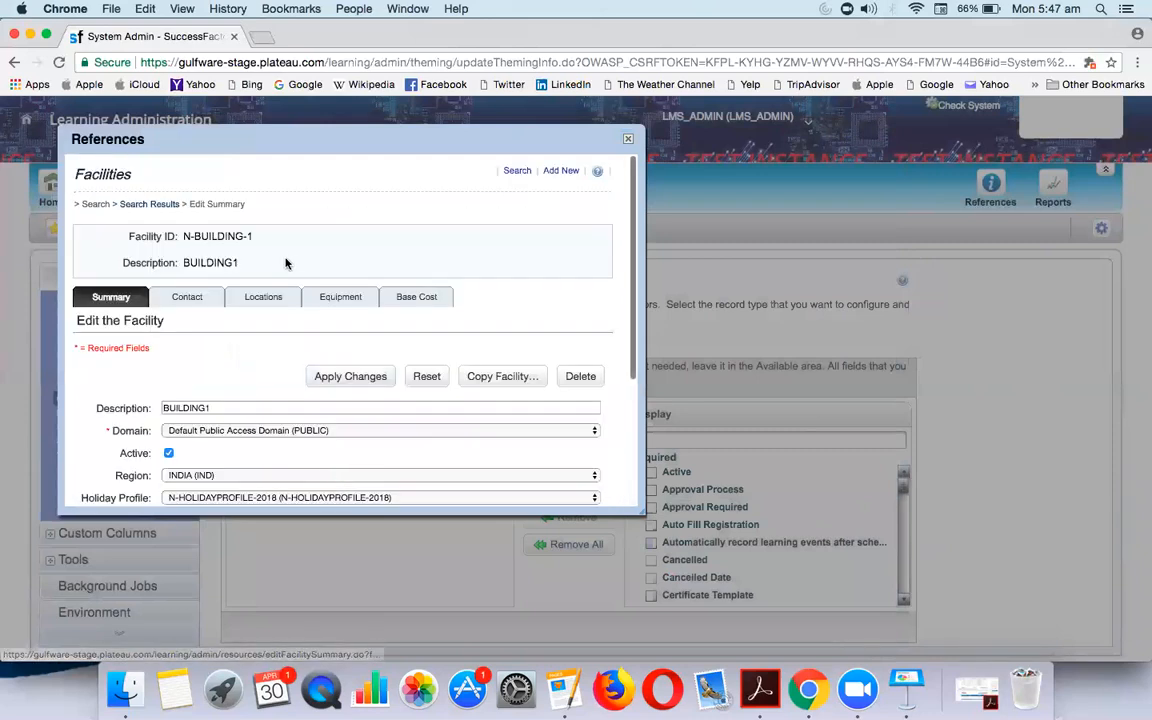
Step: Examine the contact fields of the N-BUILDING-1 facility
click(186, 300)
scroll(237, 406, down, 3)
scroll(236, 380, up, 3)
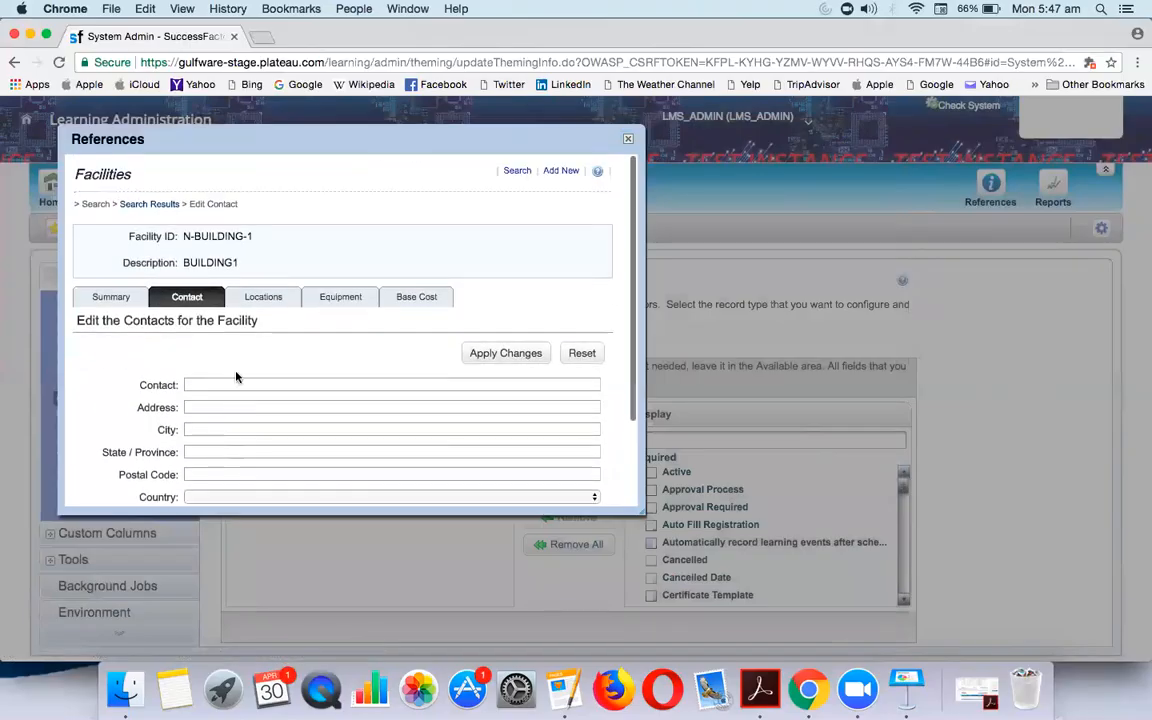
Step: Add the location BLR to the N-BUILDING-1 facility
click(255, 300)
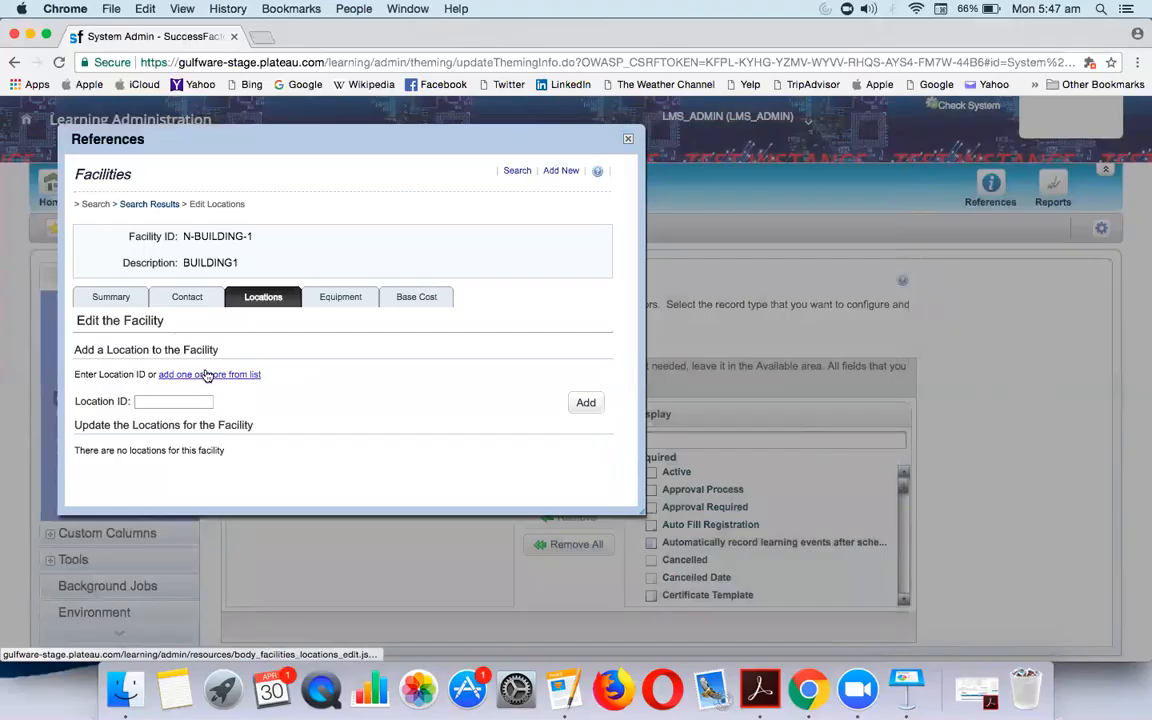
click(195, 400)
text(BLOR)
key(Return)
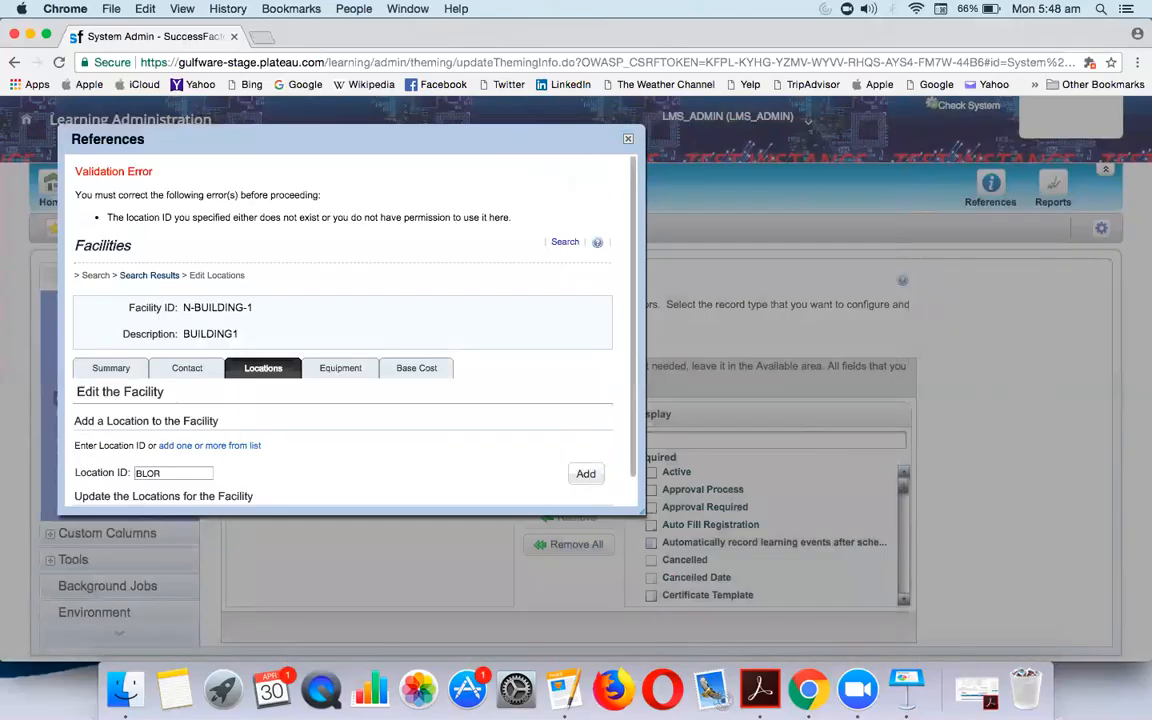
double_click(200, 473)
text(BLR)
key(Return)
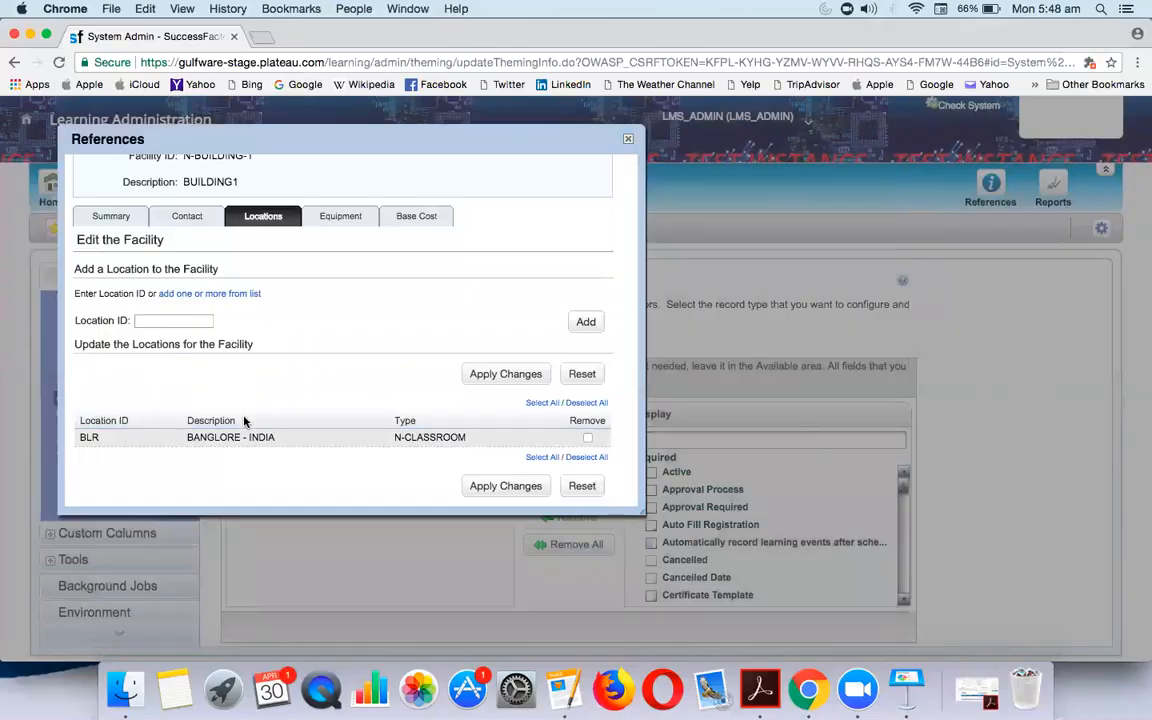
scroll(244, 416, up, 3)
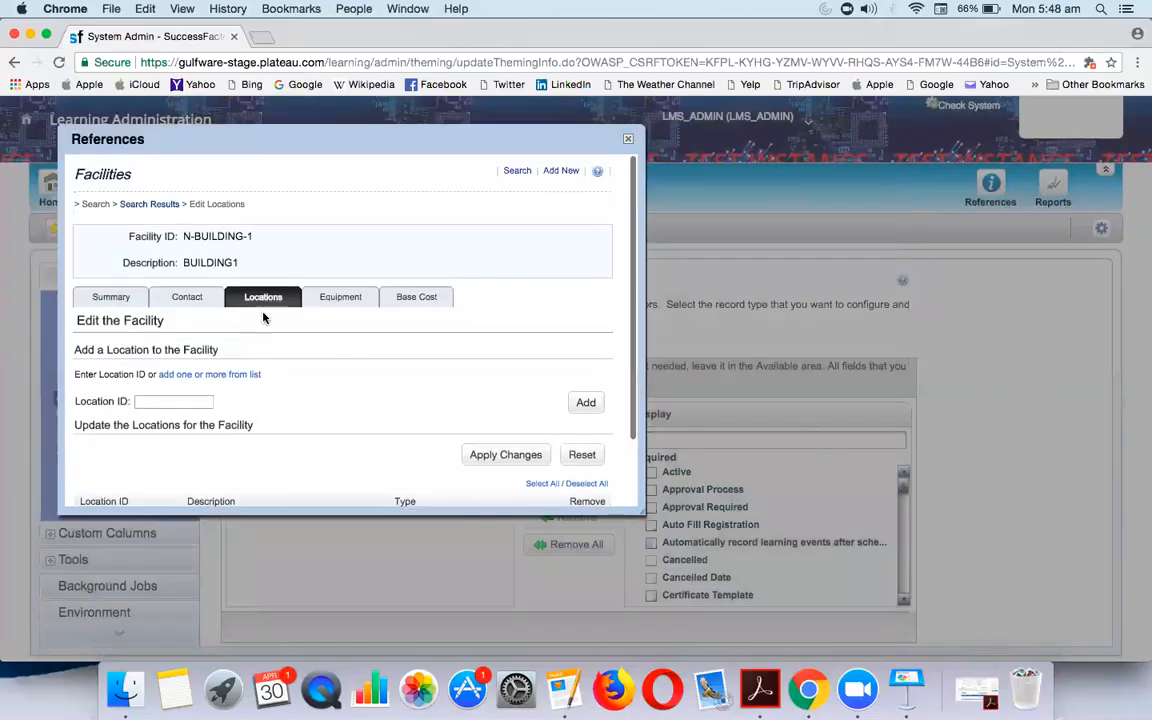
Step: Search the equipment list for N and add the equipment N-LAP-1 to the N-BUILDING-1 facility
click(338, 297)
click(211, 400)
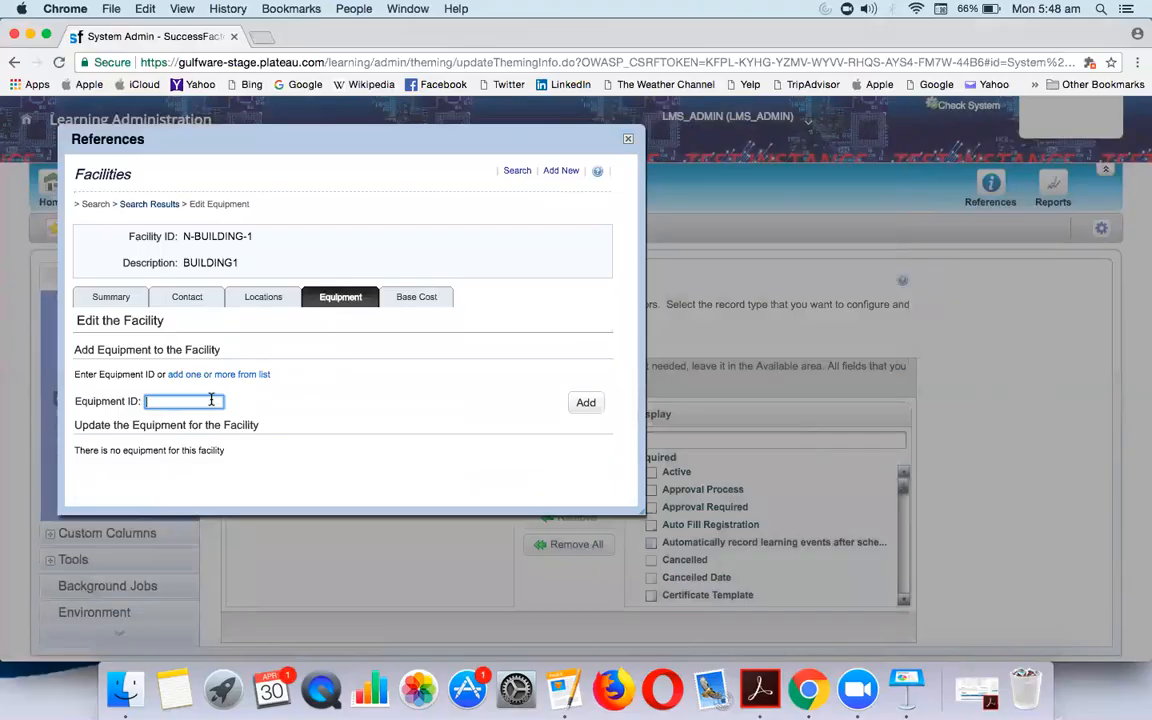
text(N)
key(Return)
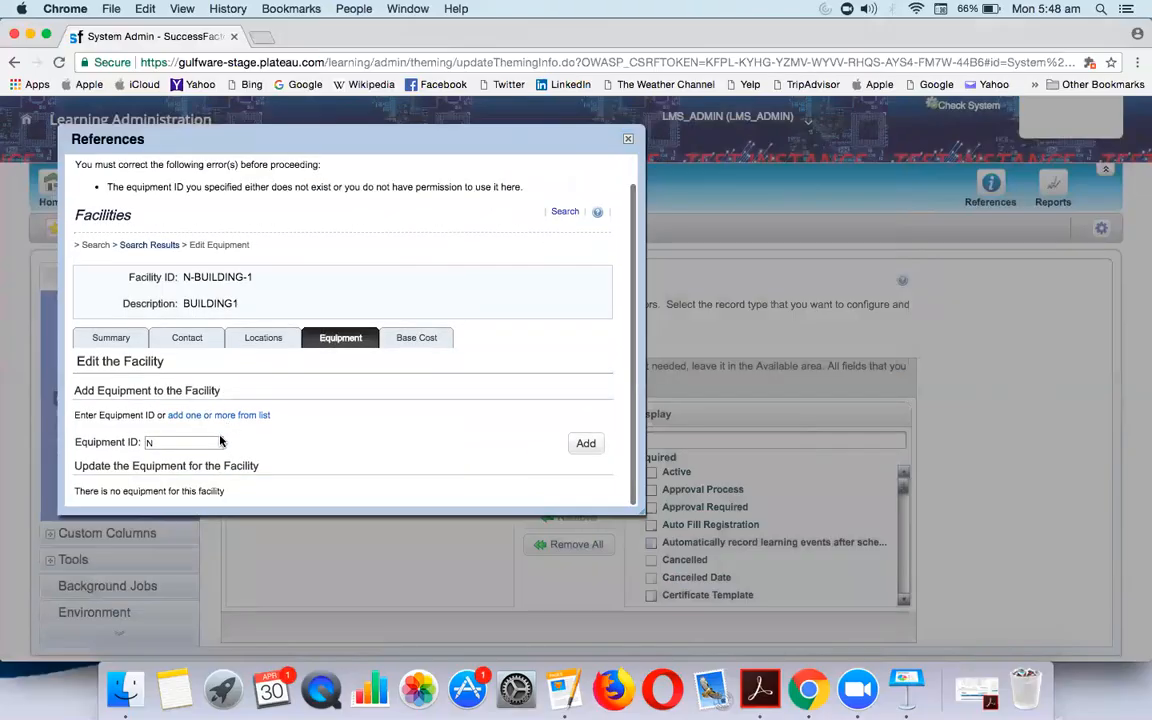
click(203, 445)
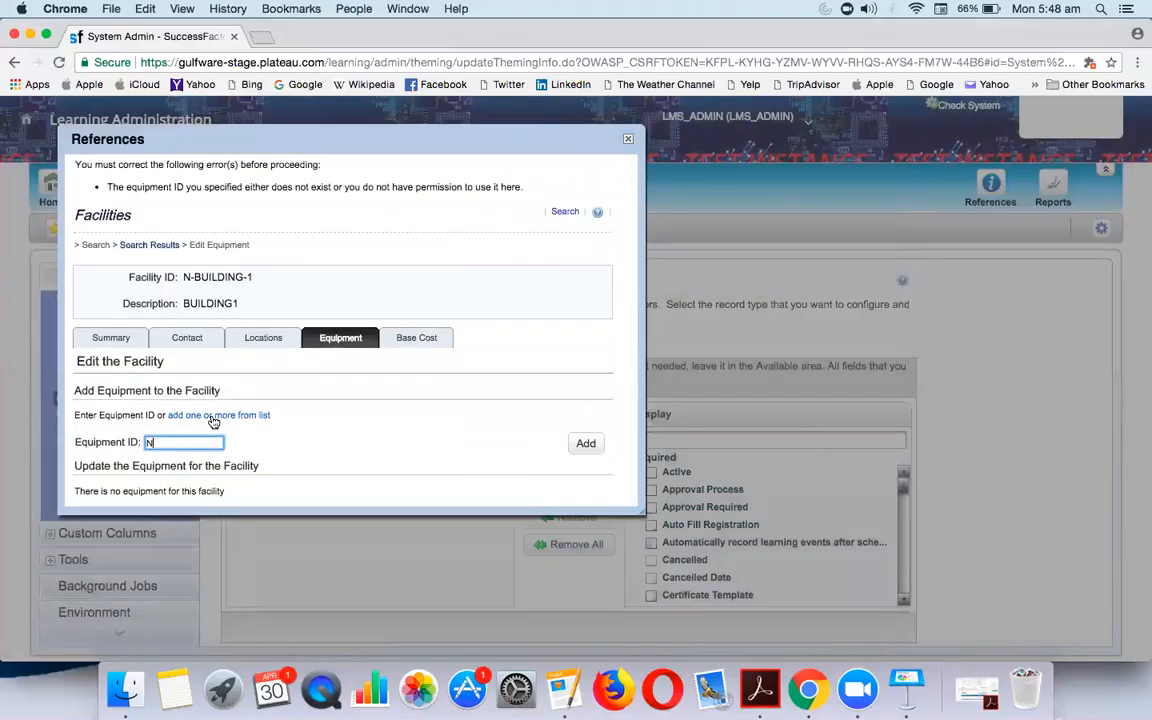
click(218, 414)
click(352, 371)
text(N)
key(Return)
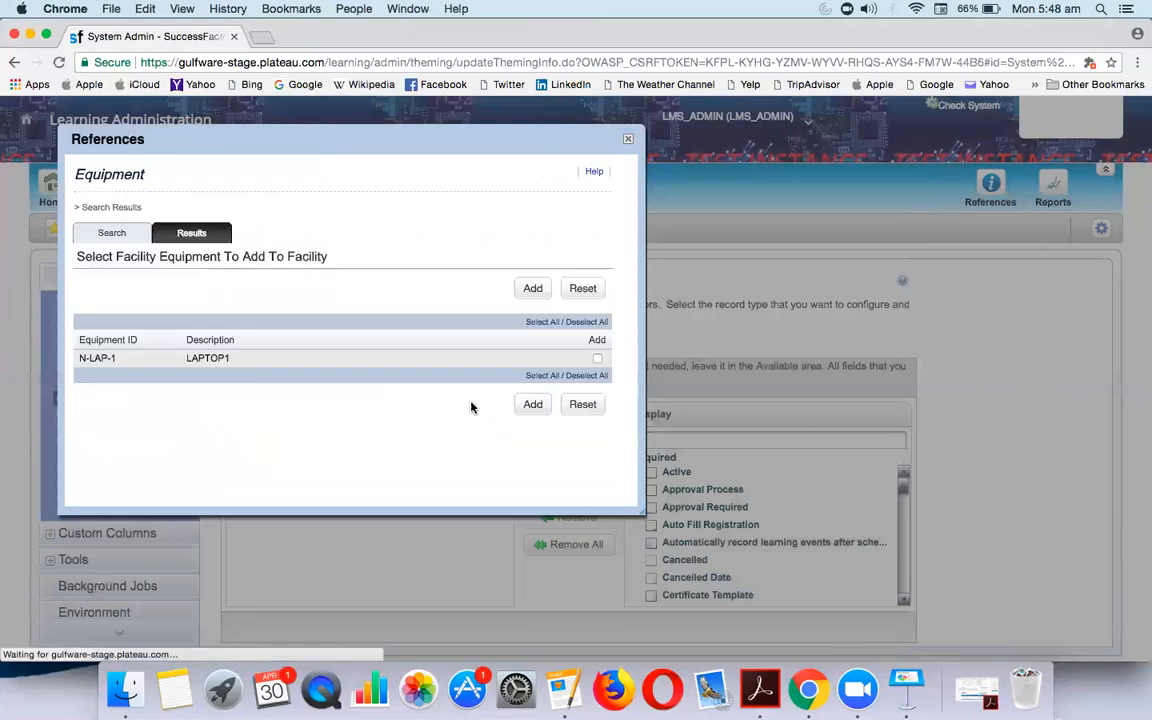
click(597, 359)
click(532, 404)
scroll(329, 442, down, 2)
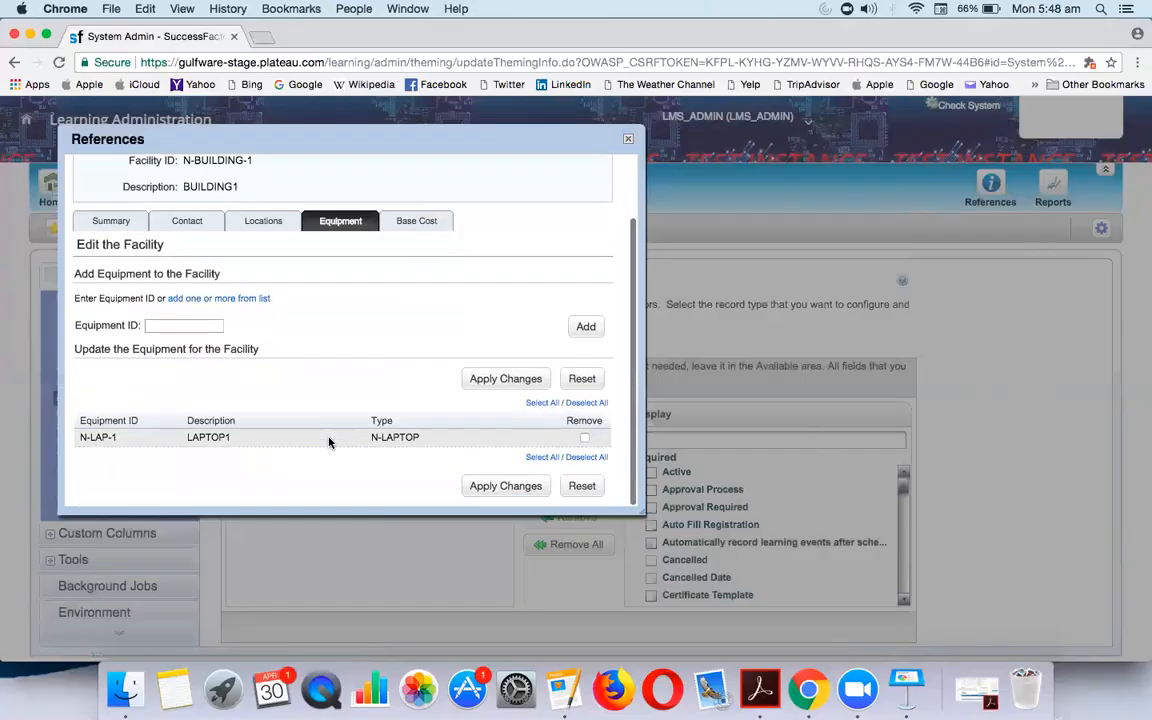
scroll(364, 381, up, 2)
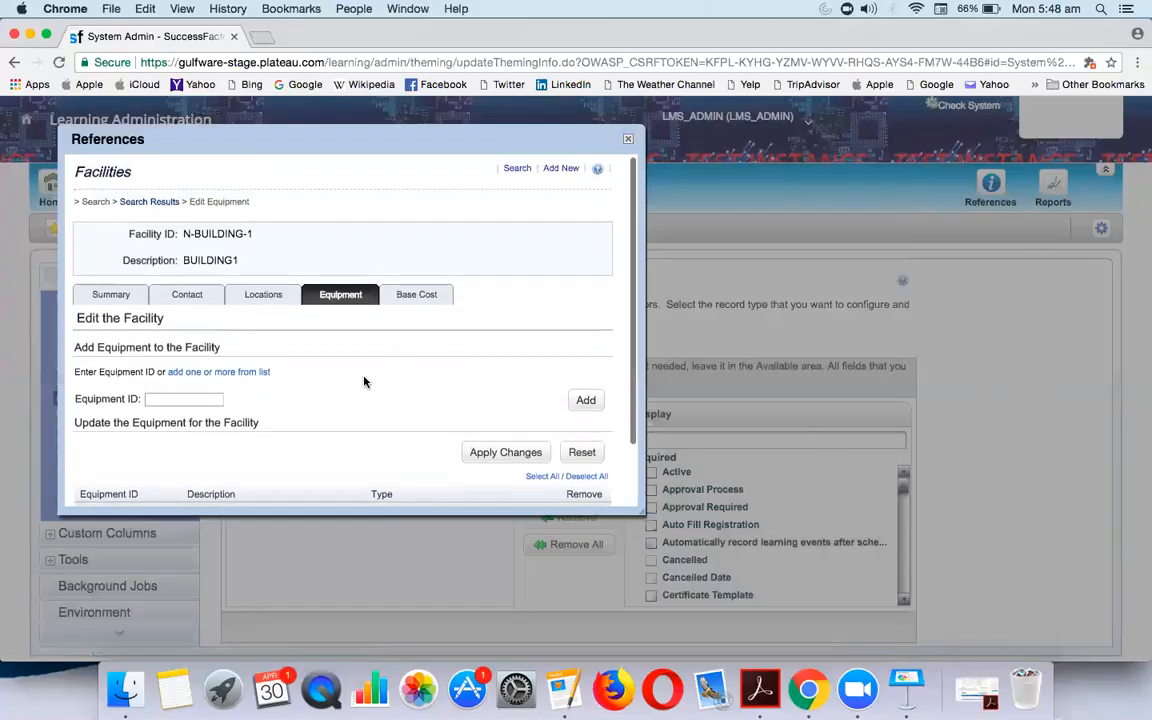
Step: Apply the base cost settings of the N-BUILDING-1 facility without adding a cost and close the facility references
click(424, 296)
scroll(418, 338, down, 5)
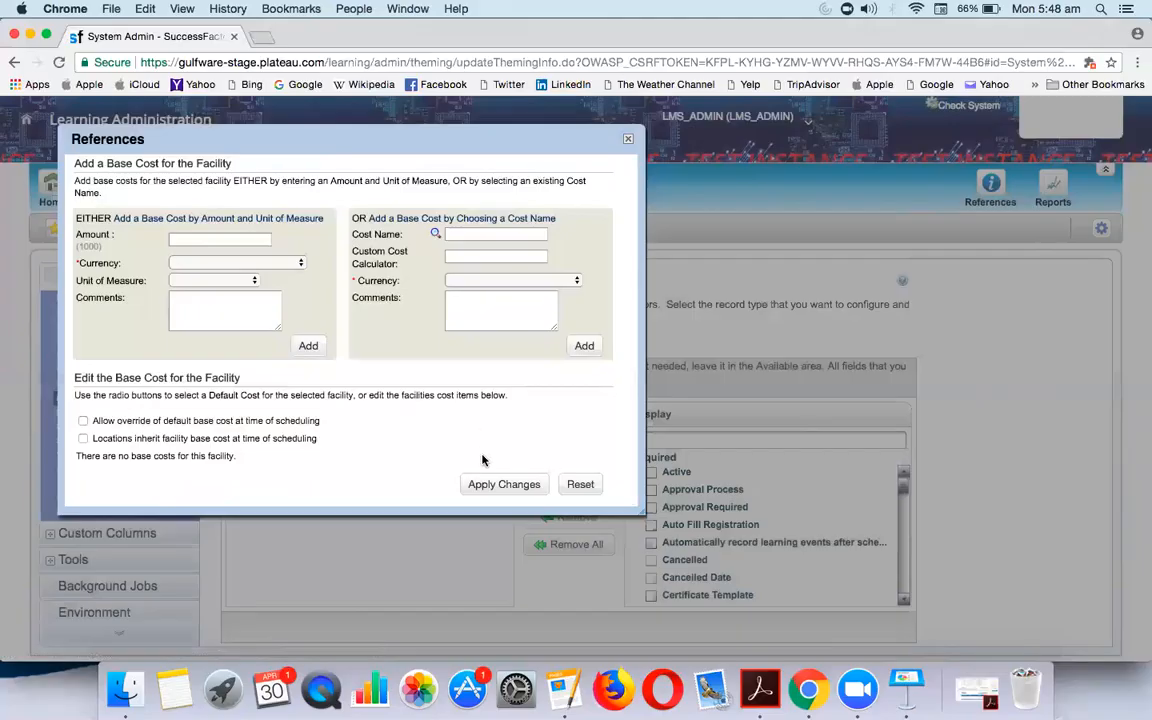
click(493, 490)
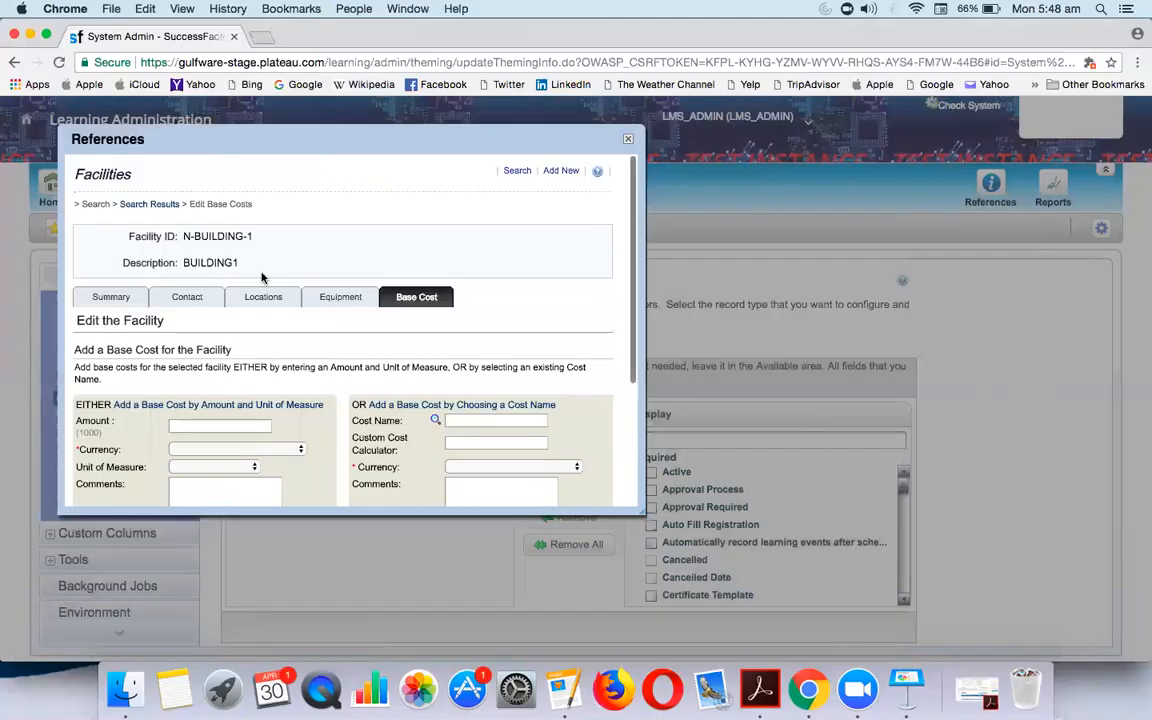
click(628, 139)
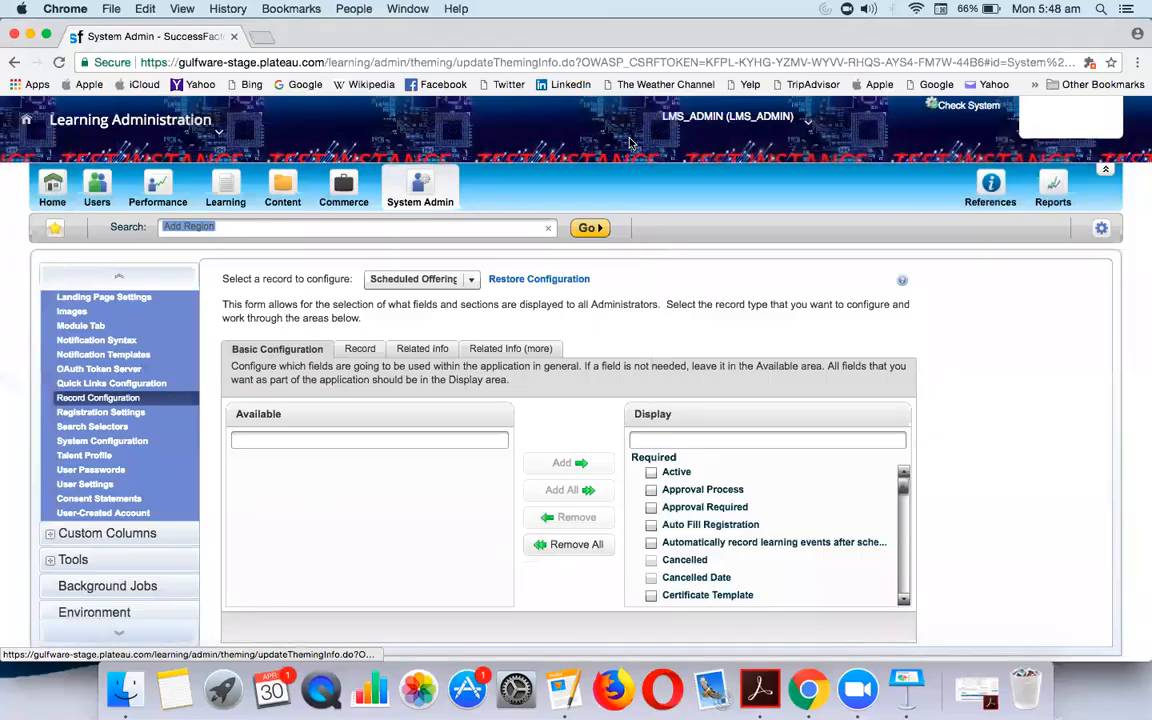
Step: Search the regions for IDs starting with IN and examine the facilities assigned to the IND region
click(97, 185)
click(118, 515)
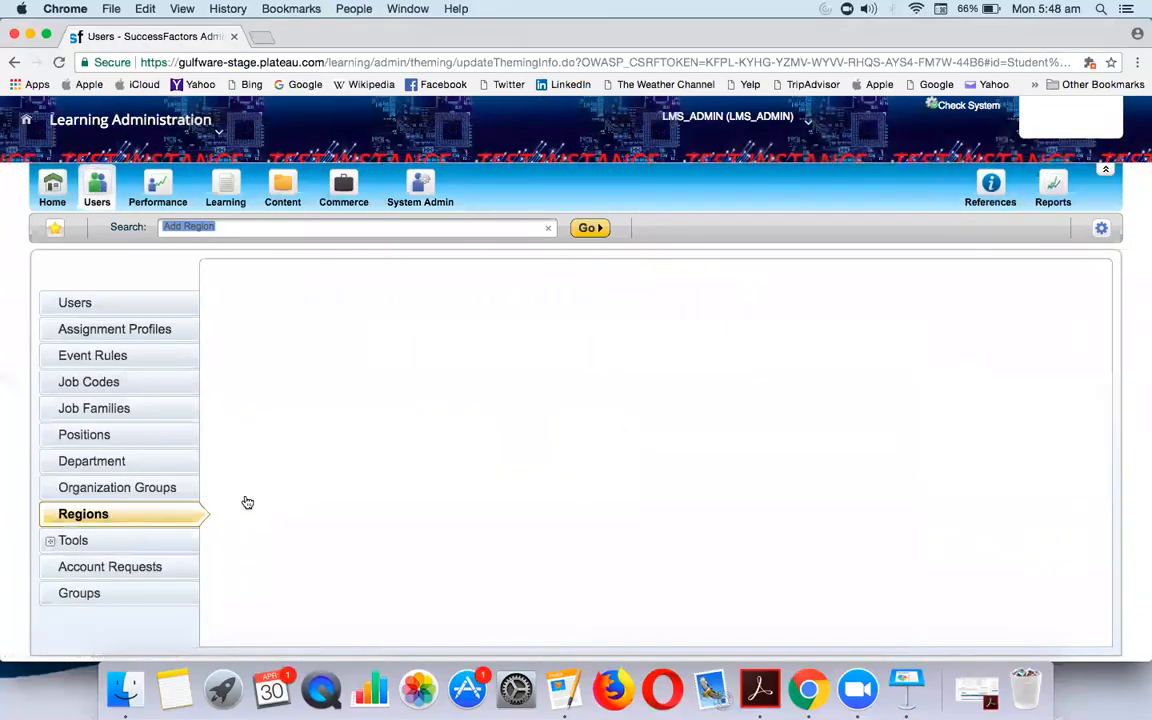
click(522, 402)
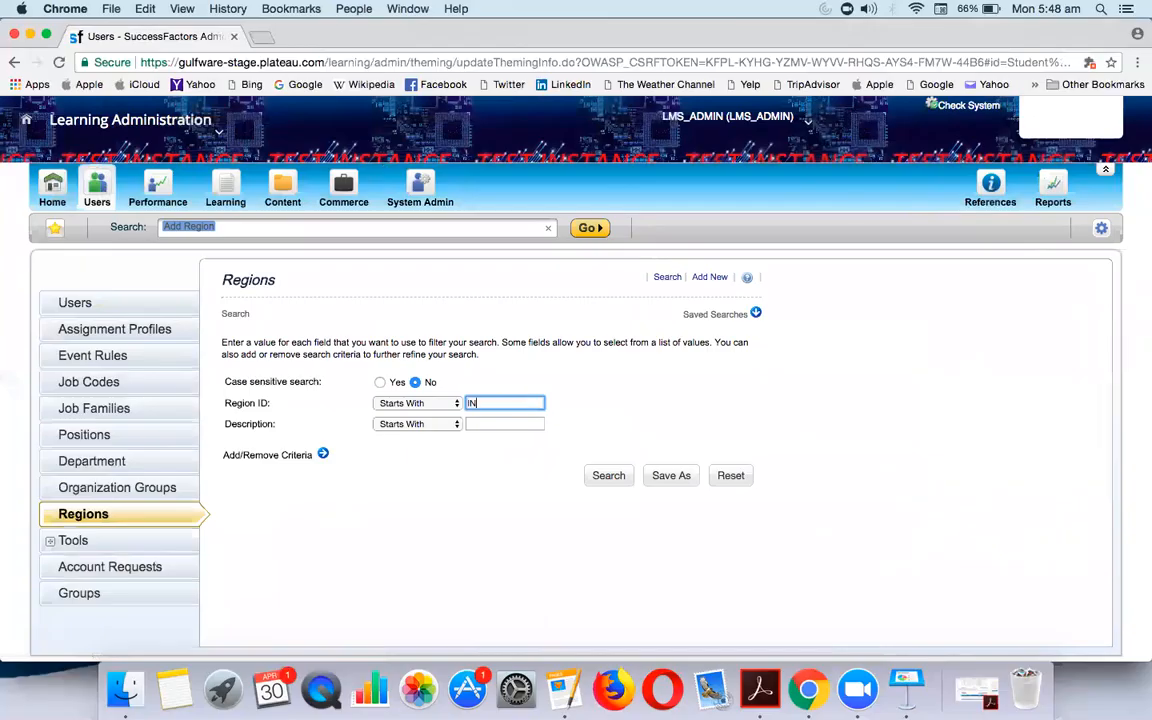
text(IN)
key(Return)
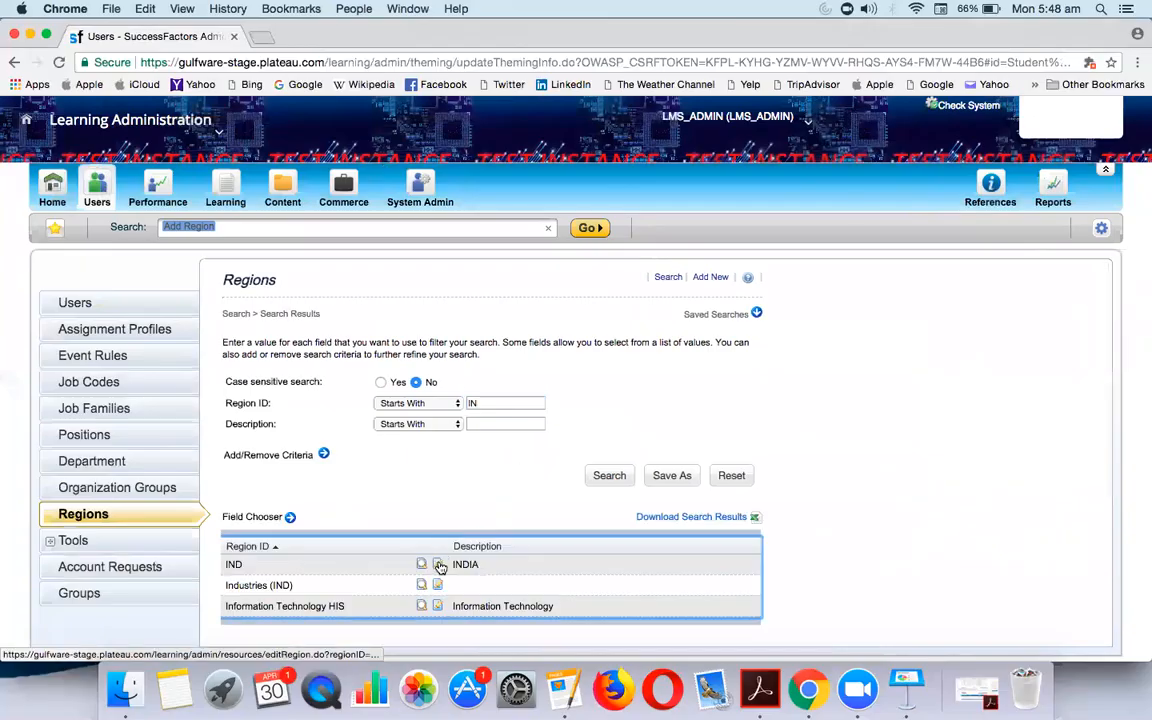
click(440, 567)
click(118, 401)
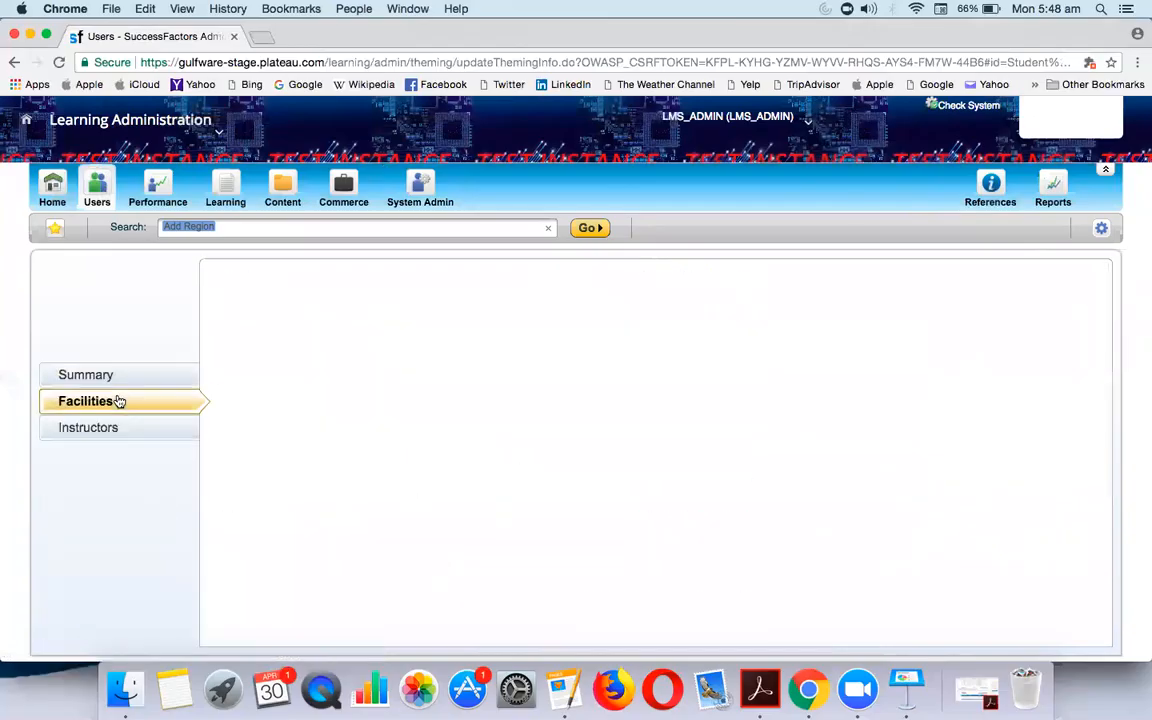
drag(322, 590, 378, 587)
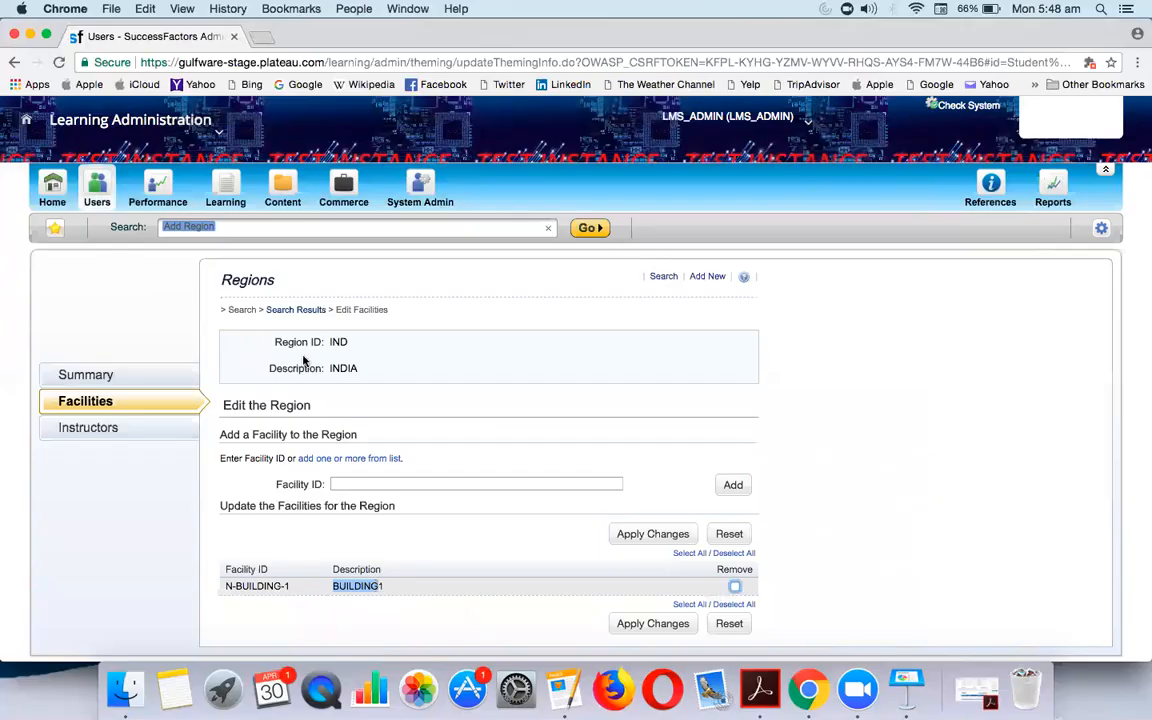
Step: Open the bookmarked item SAP SF EC - CR Training and start a new scheduled offering for it
click(55, 229)
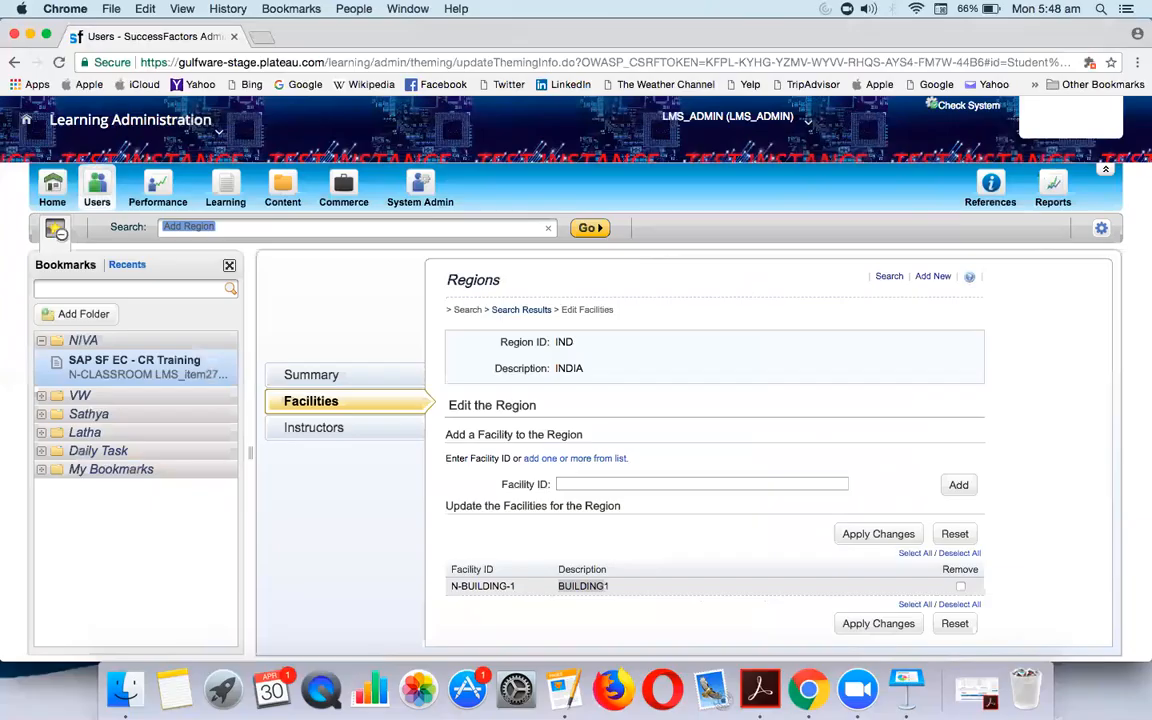
click(135, 367)
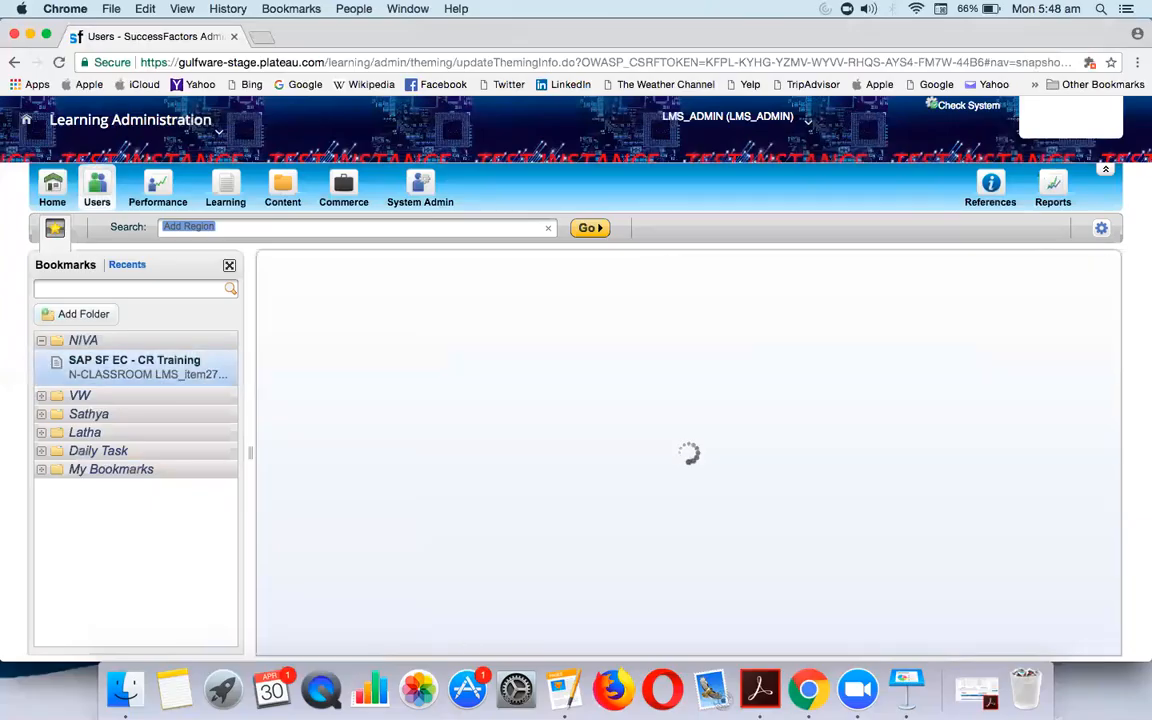
click(229, 265)
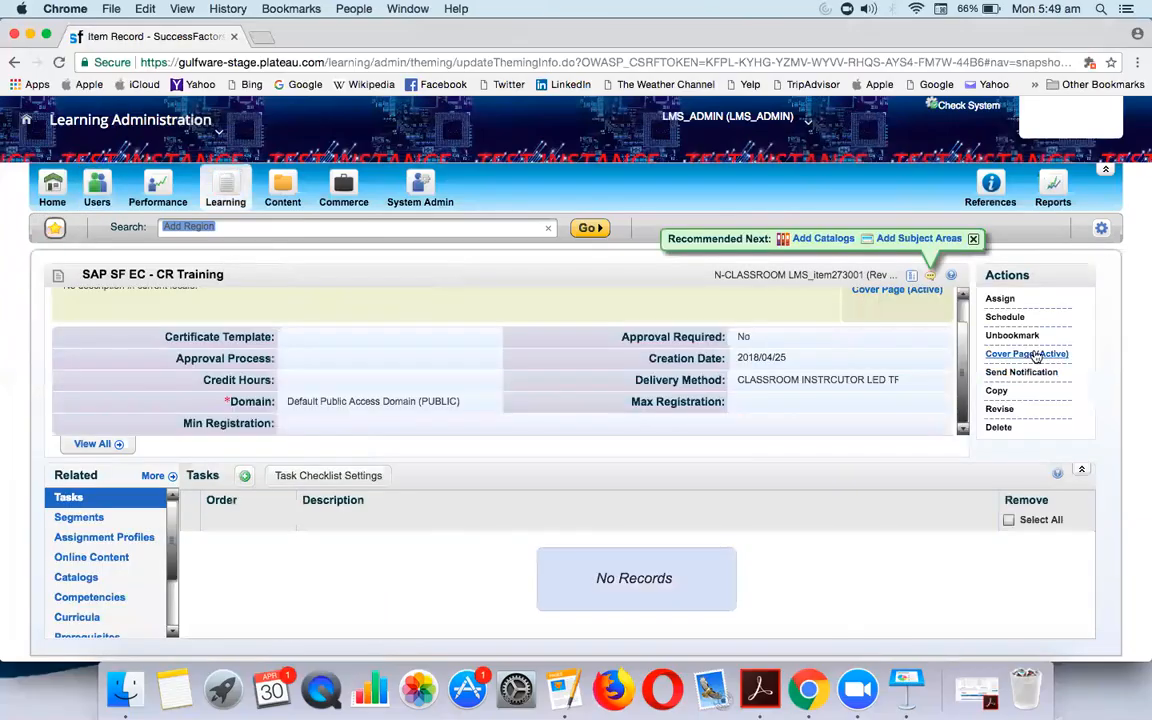
click(1003, 317)
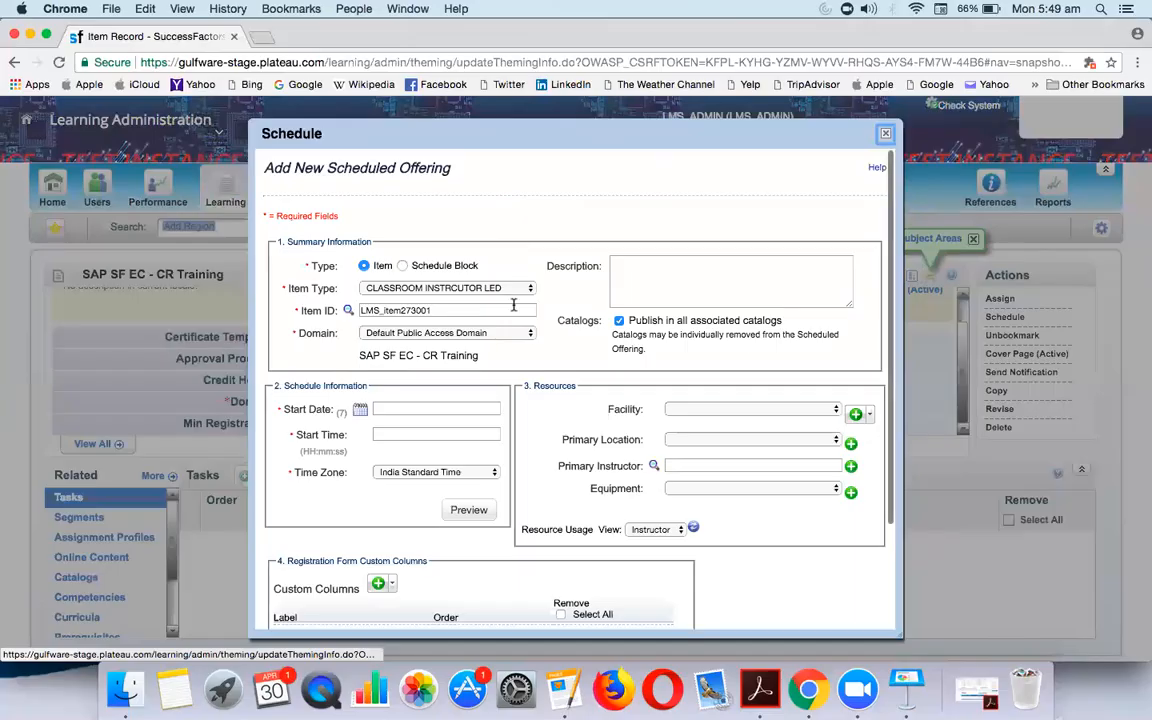
Step: Set the scheduled offering's start date to 2018/05/01 and its start time to 09:00:00
scroll(440, 300, down, 3)
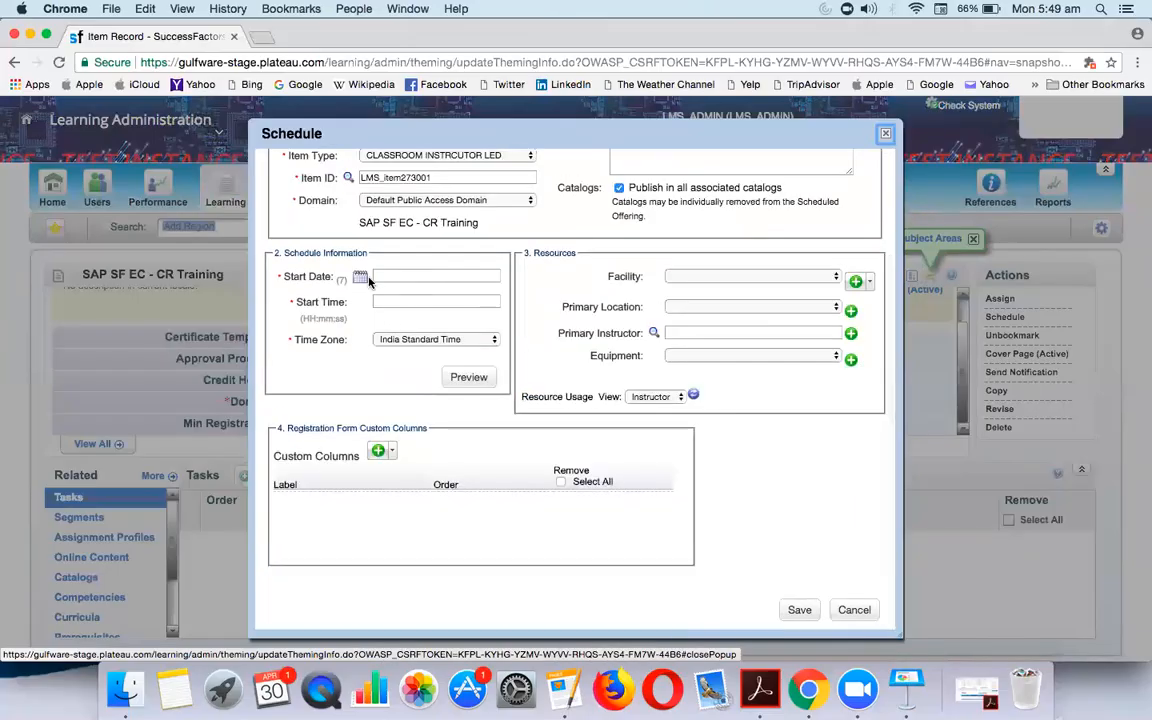
click(360, 276)
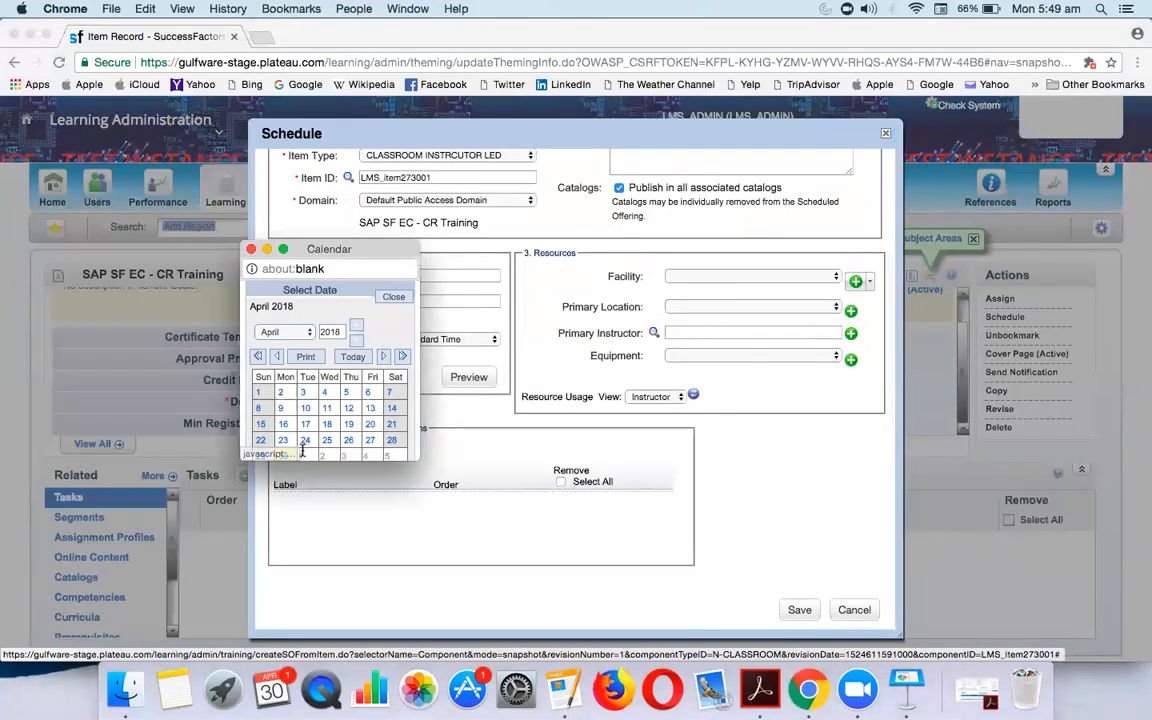
click(309, 334)
click(280, 350)
click(303, 395)
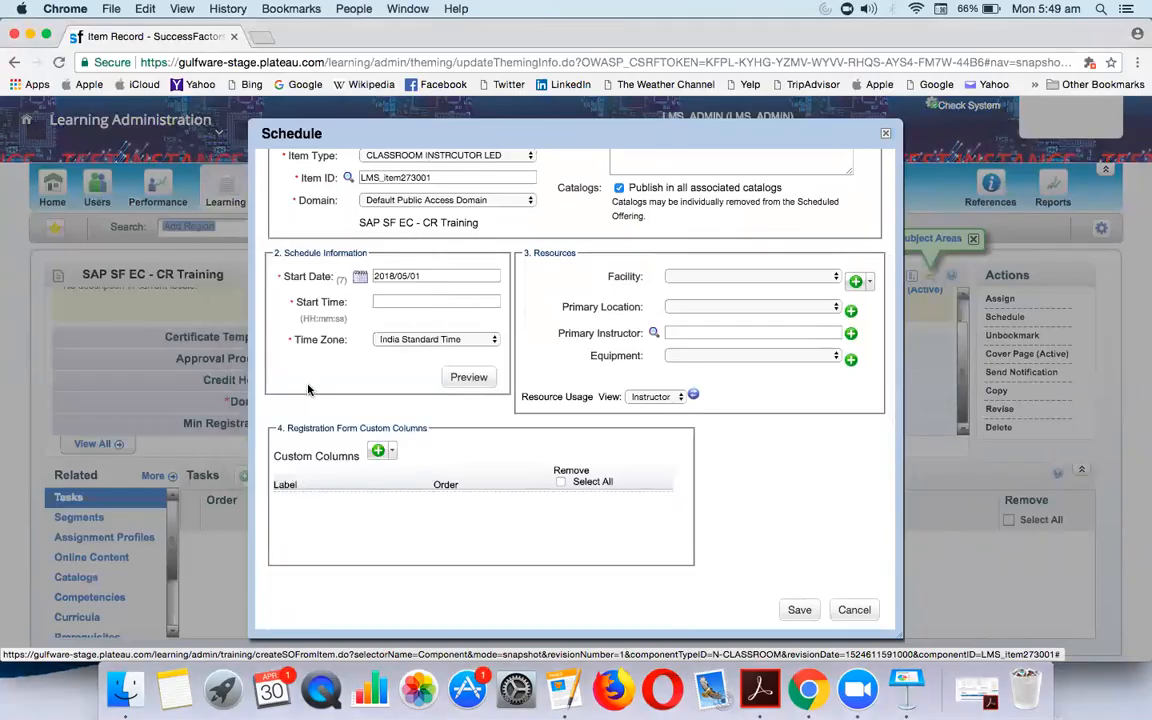
click(410, 301)
text(09)
key(Down)
key(Return)
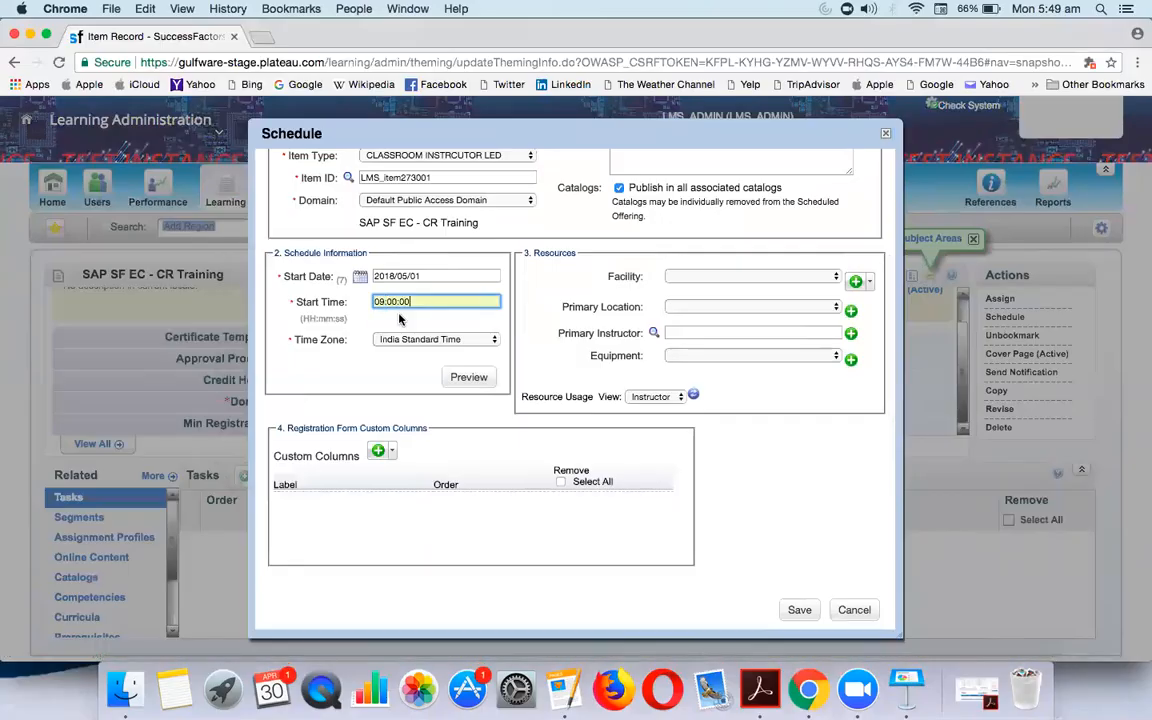
Step: Assign the facility BUILDING1 (N-BUILDING-1) and the primary location BANGLORE - INDIA (BLR) to the scheduled offering
click(700, 281)
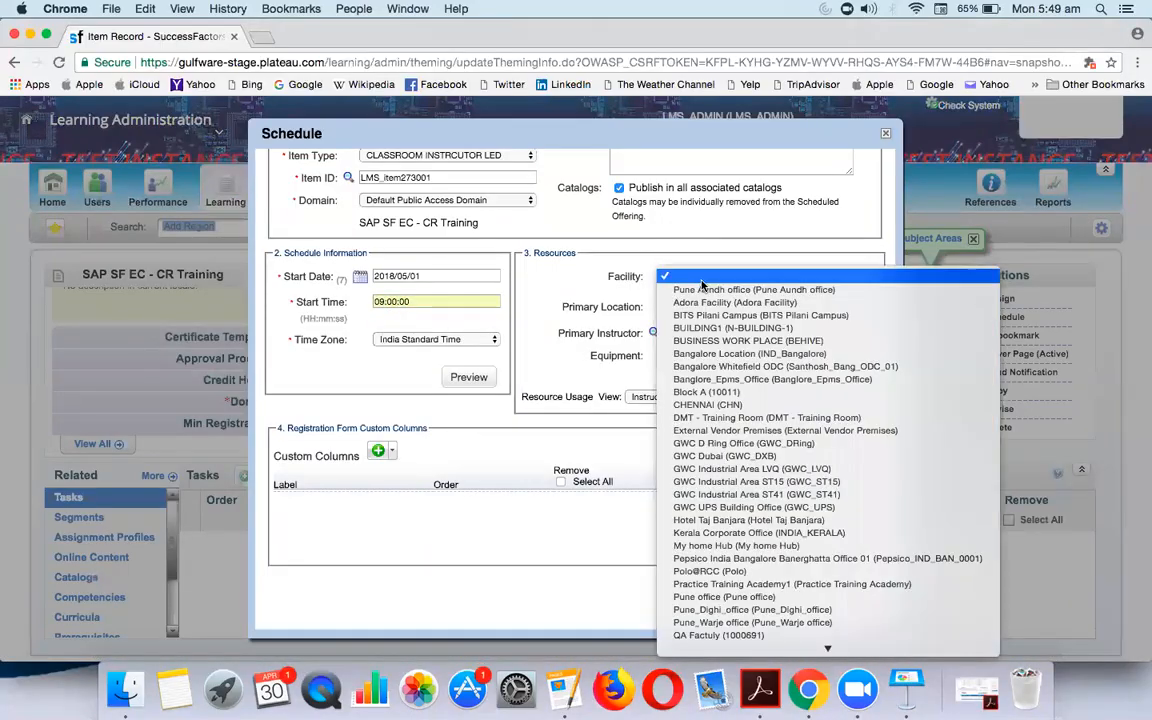
scroll(708, 590, down, 5)
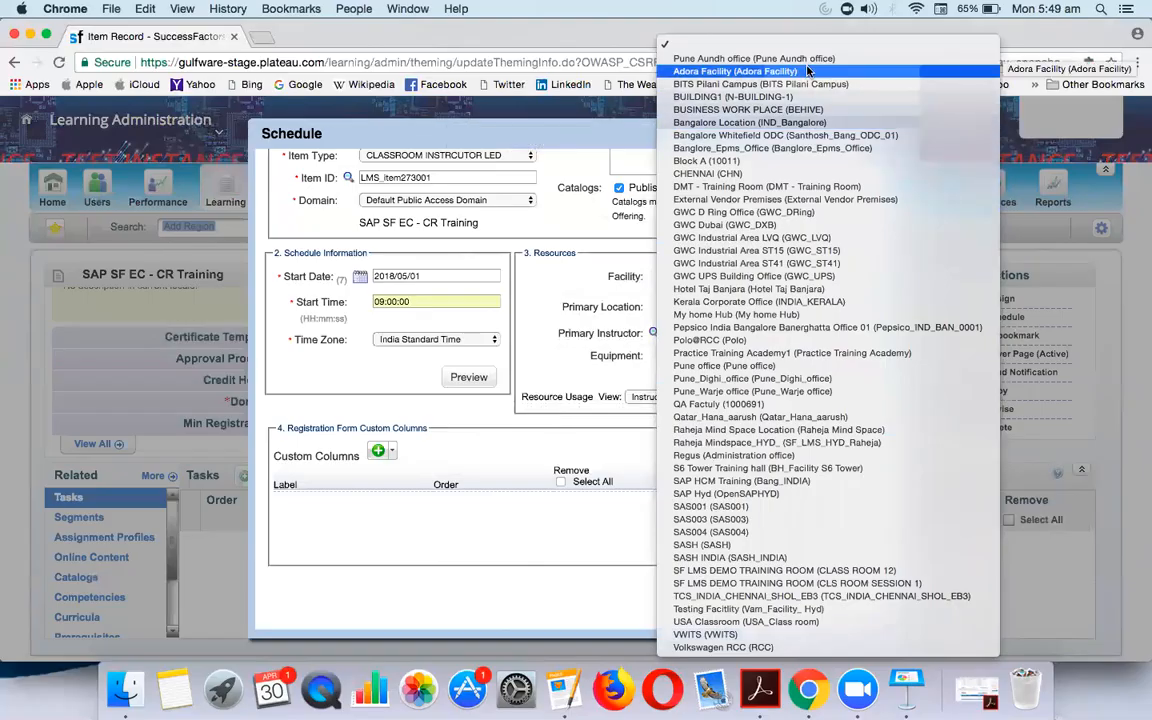
click(785, 97)
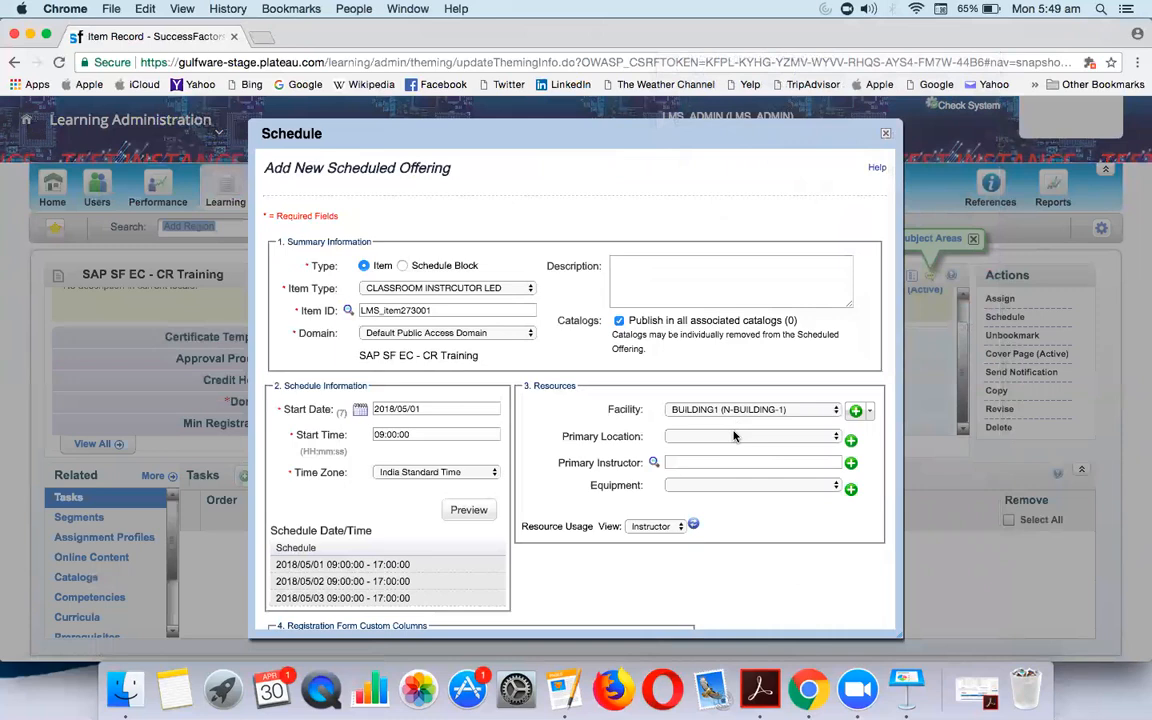
click(734, 436)
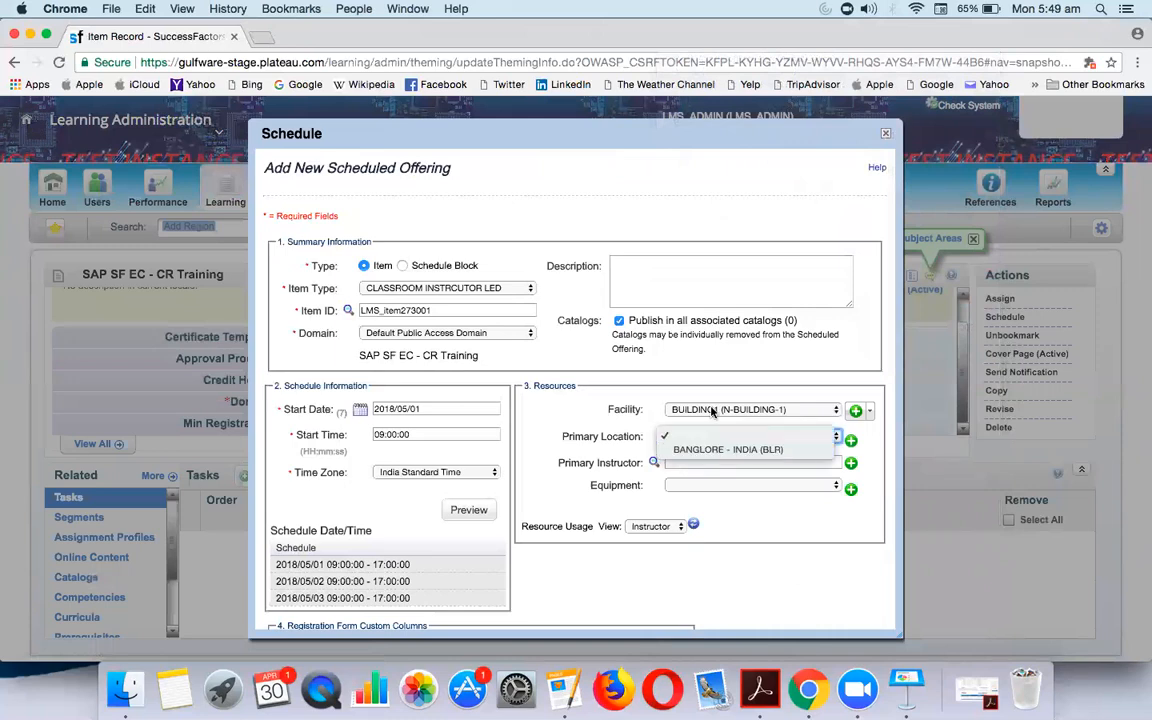
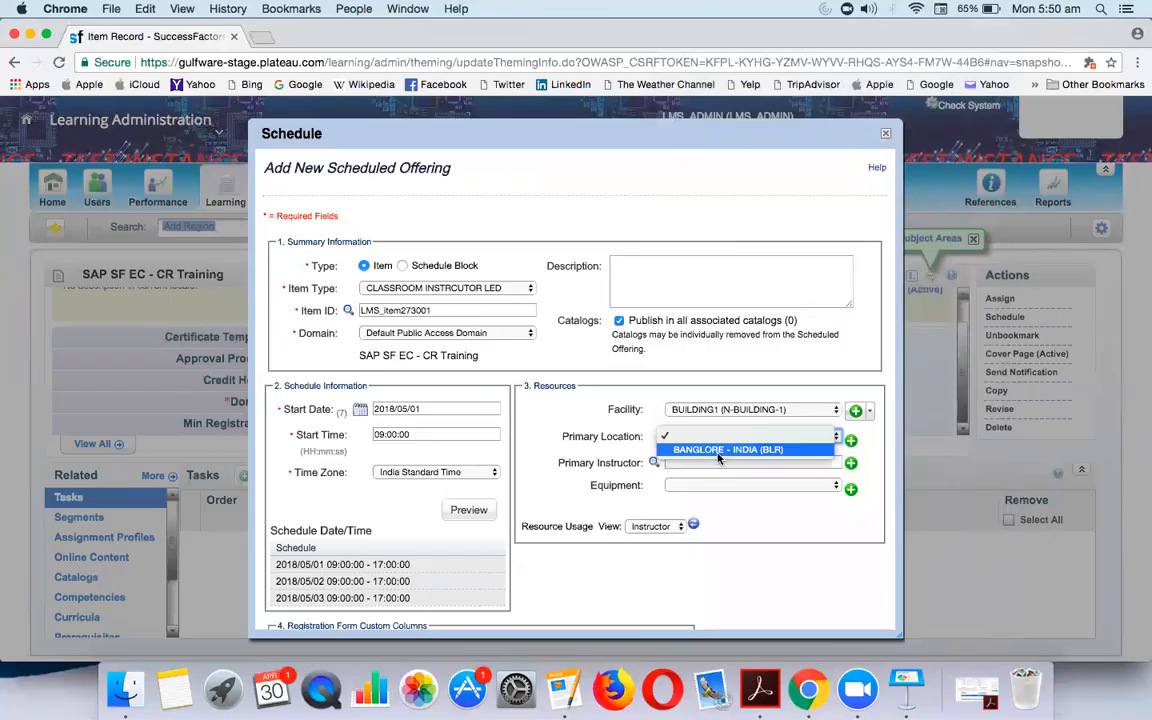
click(718, 450)
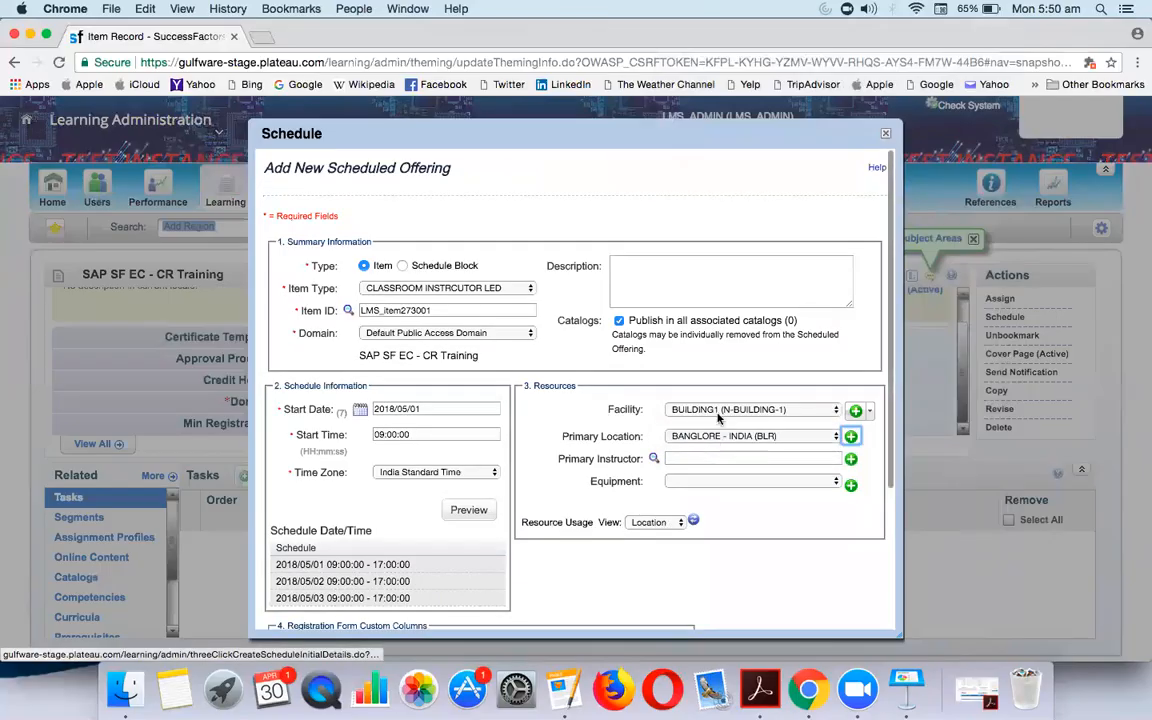
Step: Assign the equipment LAPTOP1 (N-LAP-1) to the scheduled offering
scroll(675, 426, down, 1)
scroll(675, 426, down, 4)
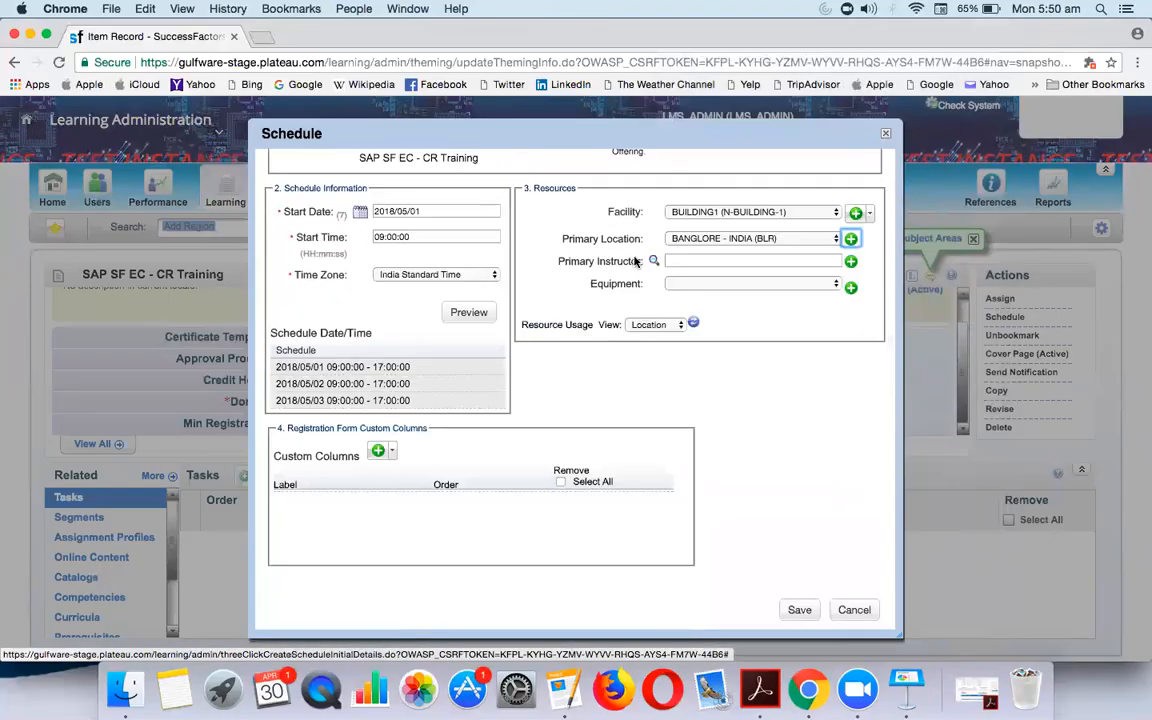
click(720, 283)
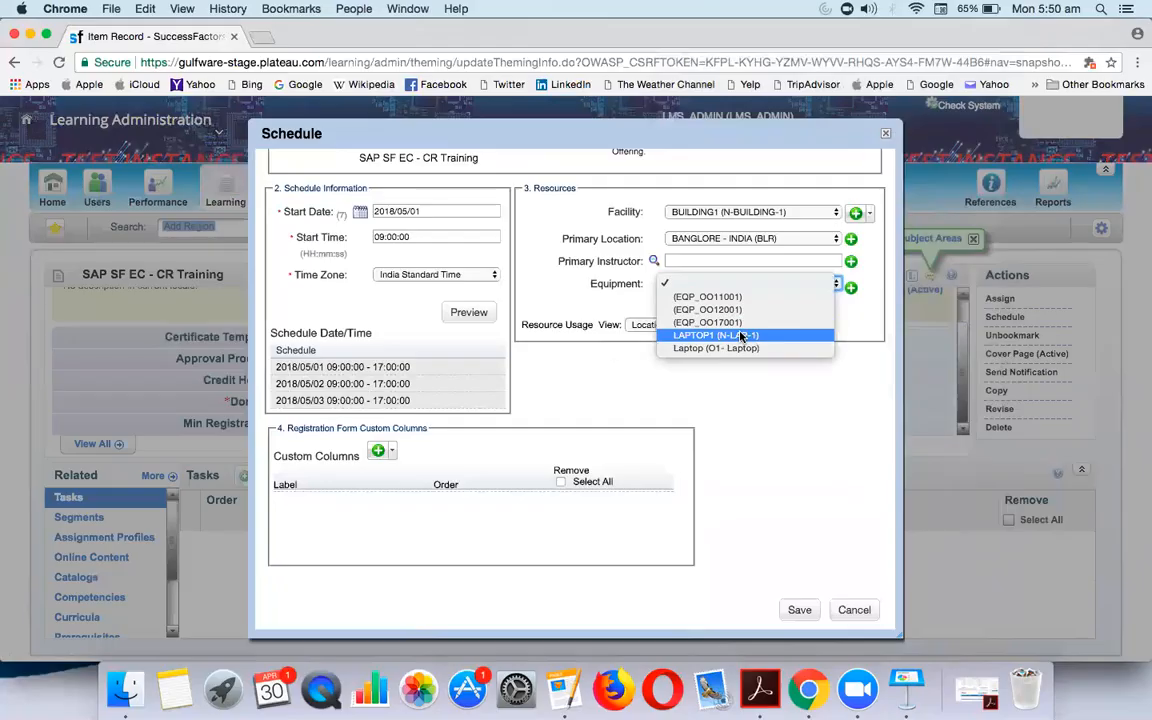
click(740, 337)
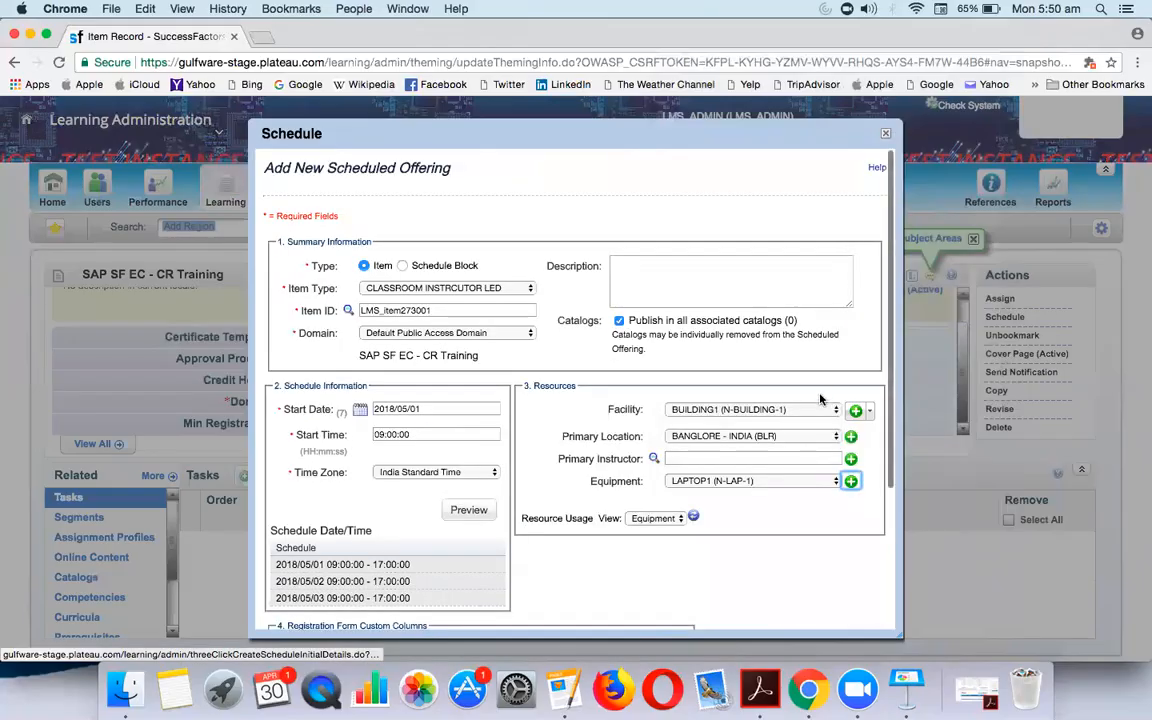
Step: Open the form for adding a new primary instructor and review its fields
click(851, 460)
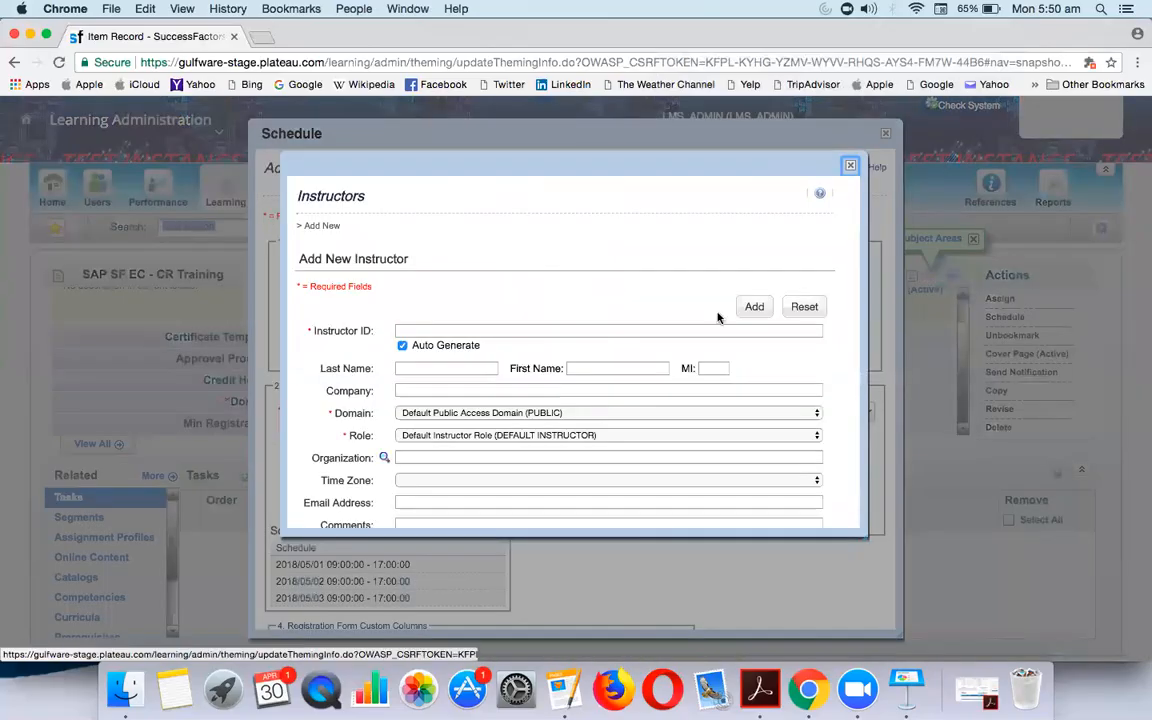
scroll(546, 376, down, 5)
scroll(546, 376, up, 5)
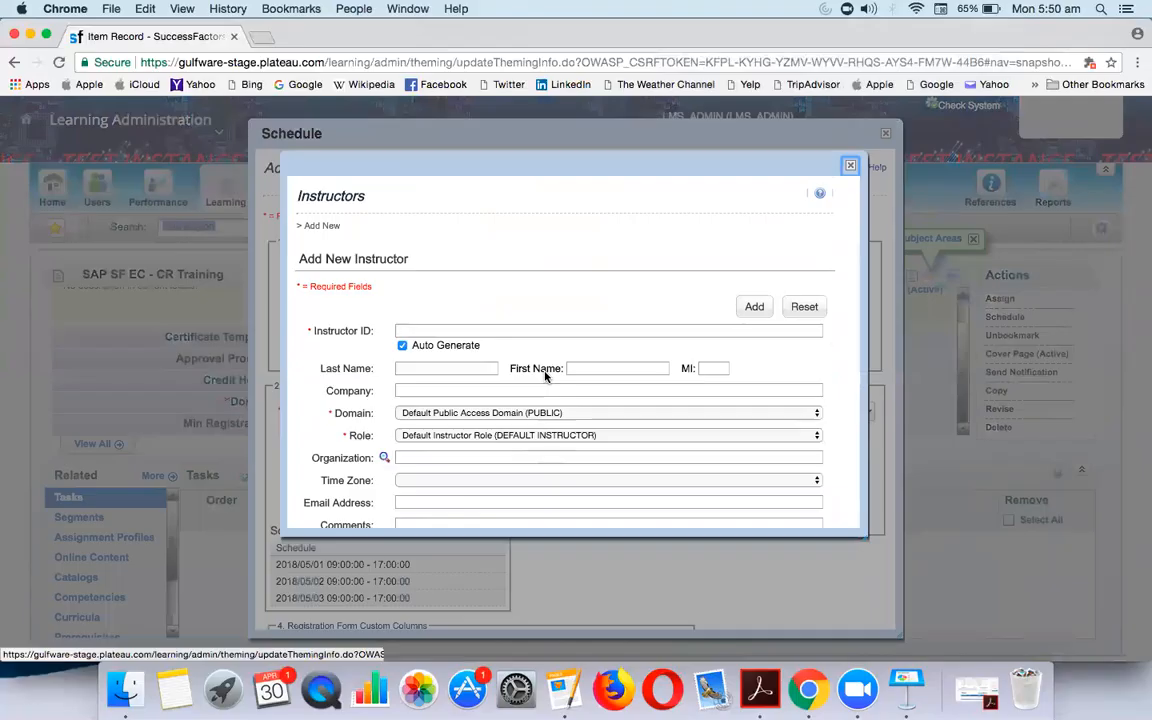
Step: Switch to the SF_LMS notes in Pages and add "INSTRUCTOR - user" as the fourth entry of the resources list
key(super+Tab)
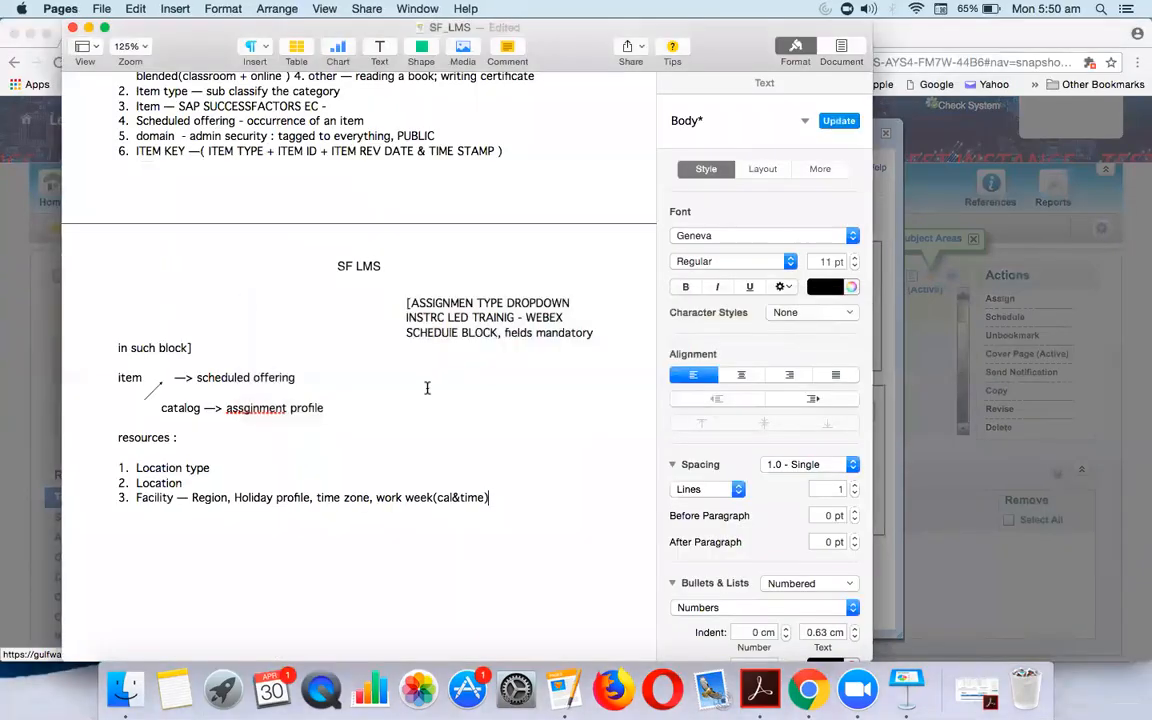
click(505, 495)
key(Return)
text(INSTRUC)
key(BackSpace)
text(UCTOR - user)
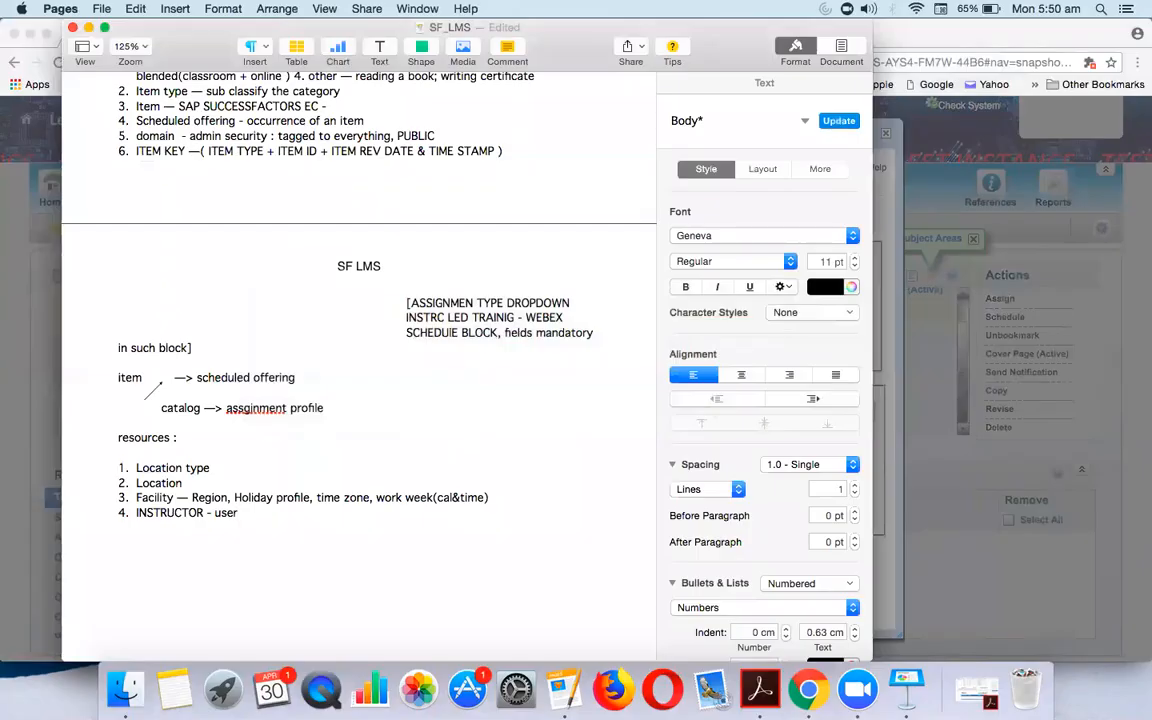
Step: Return to Chrome, turn off automatic ID generation, set the instructor ID to N-INSTR1 and fill in the instructor's last and first names
key(super+Tab)
scroll(591, 410, down, 5)
scroll(593, 412, up, 3)
scroll(590, 420, down, 5)
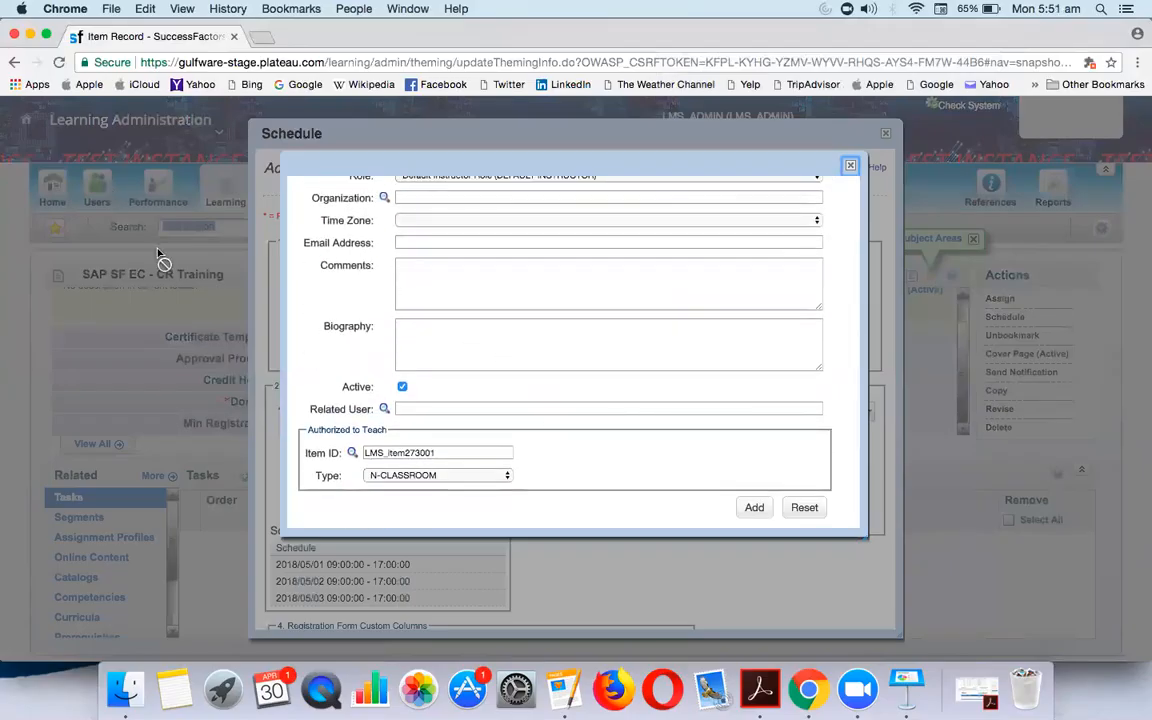
scroll(560, 326, up, 5)
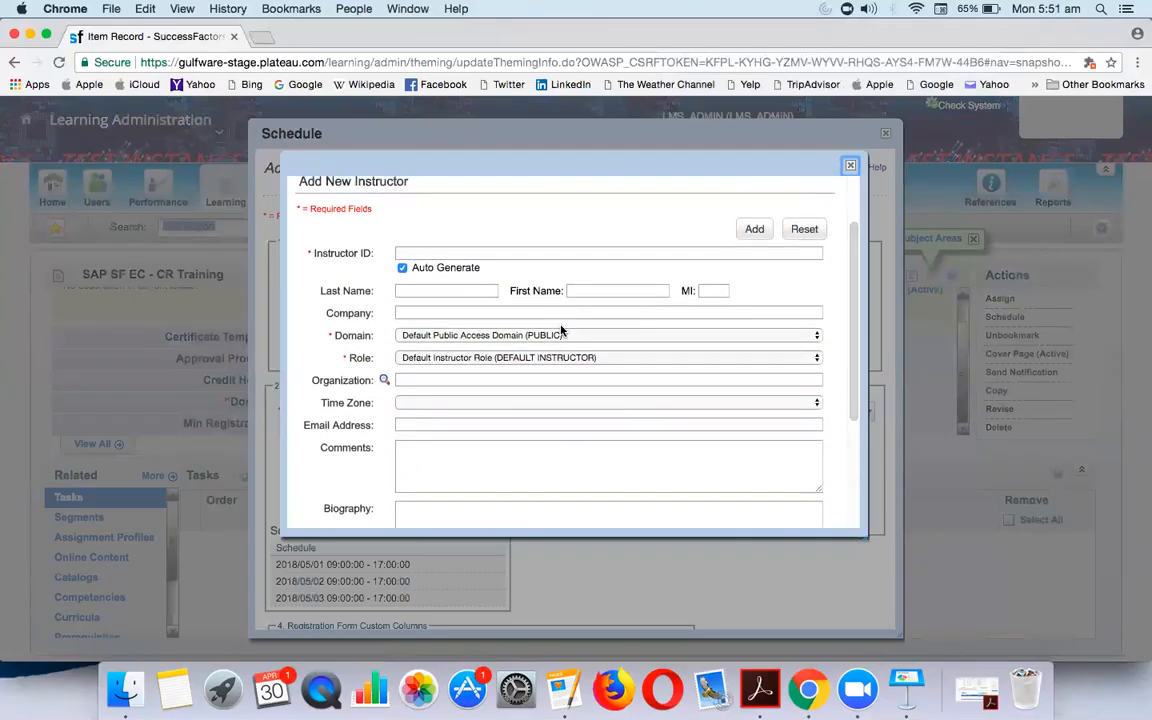
click(404, 267)
click(414, 256)
text(N-INSTR1)
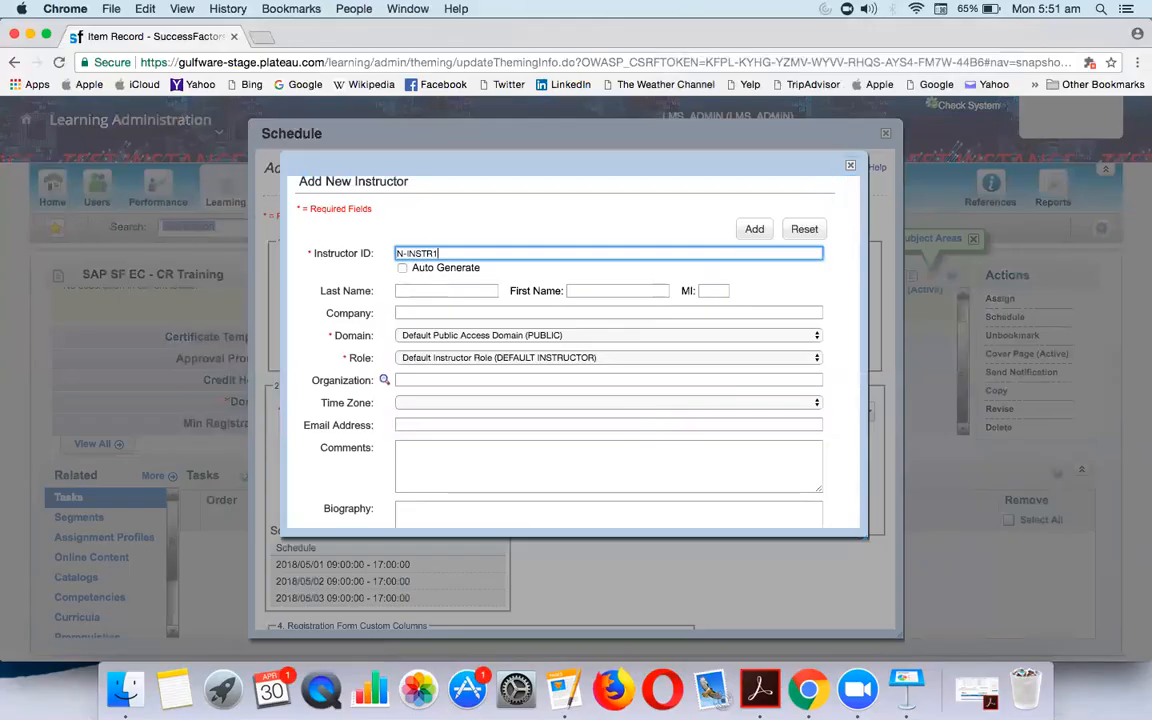
key(Tab)
text(1)
key(Tab)
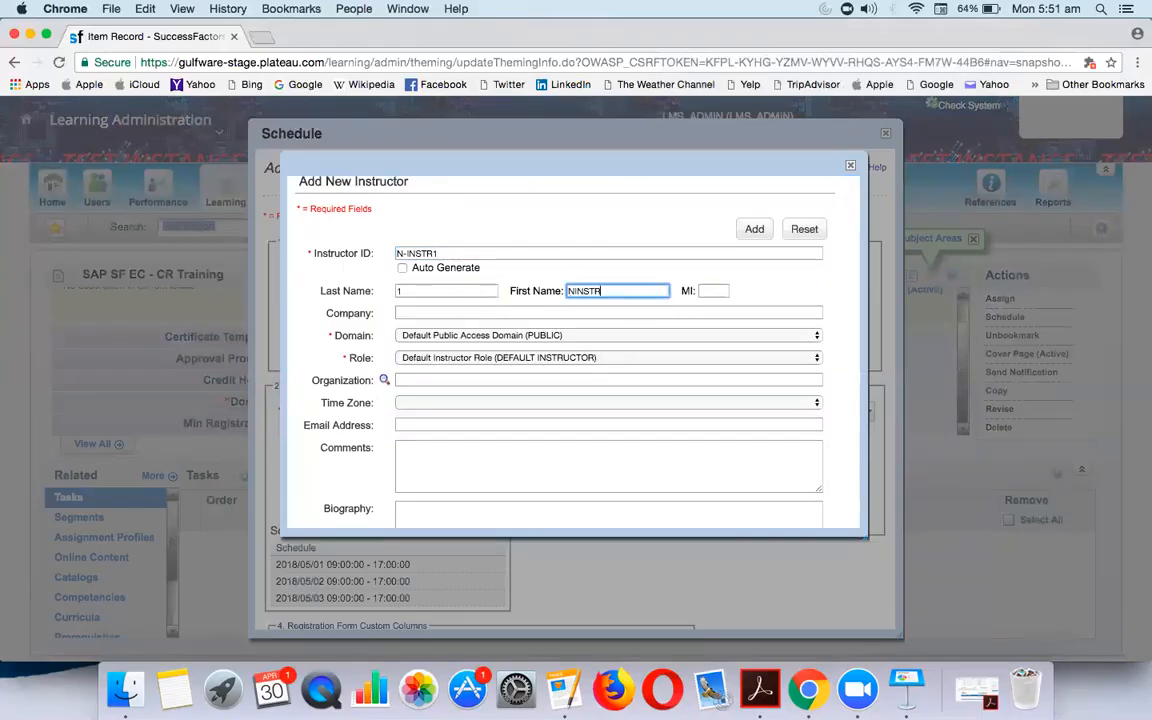
key(Tab)
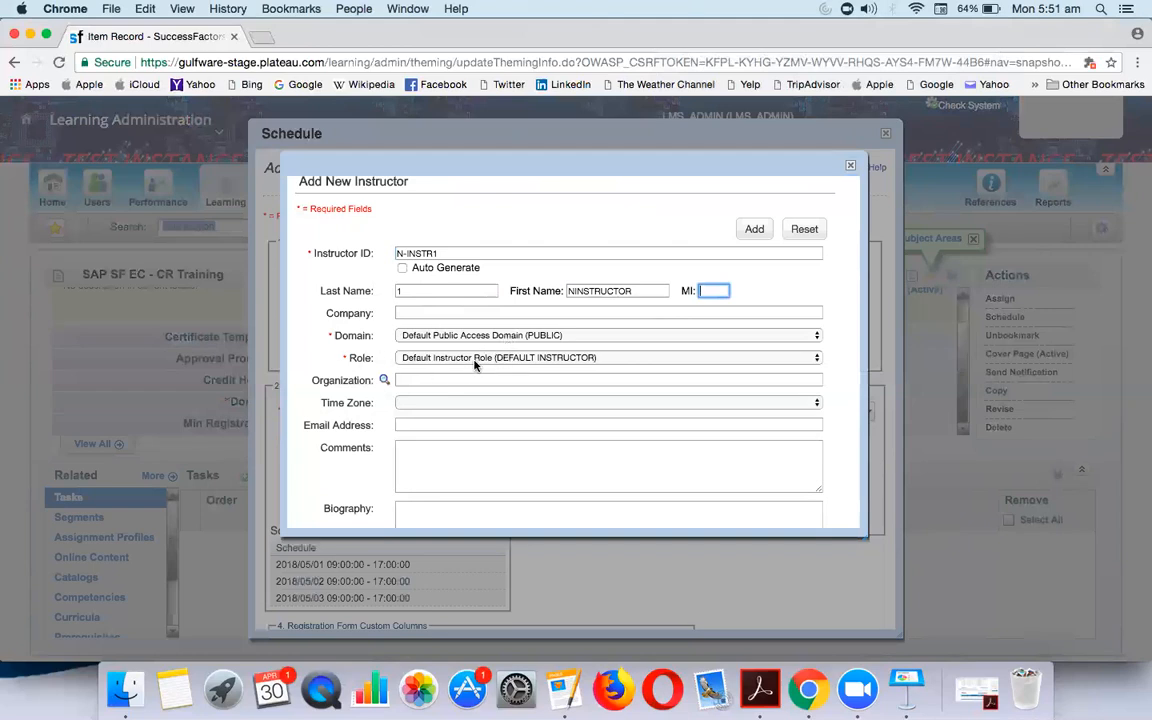
Step: Search the user list and link an existing HR - Services user from Qatar to the new instructor as related user
scroll(490, 398, down, 5)
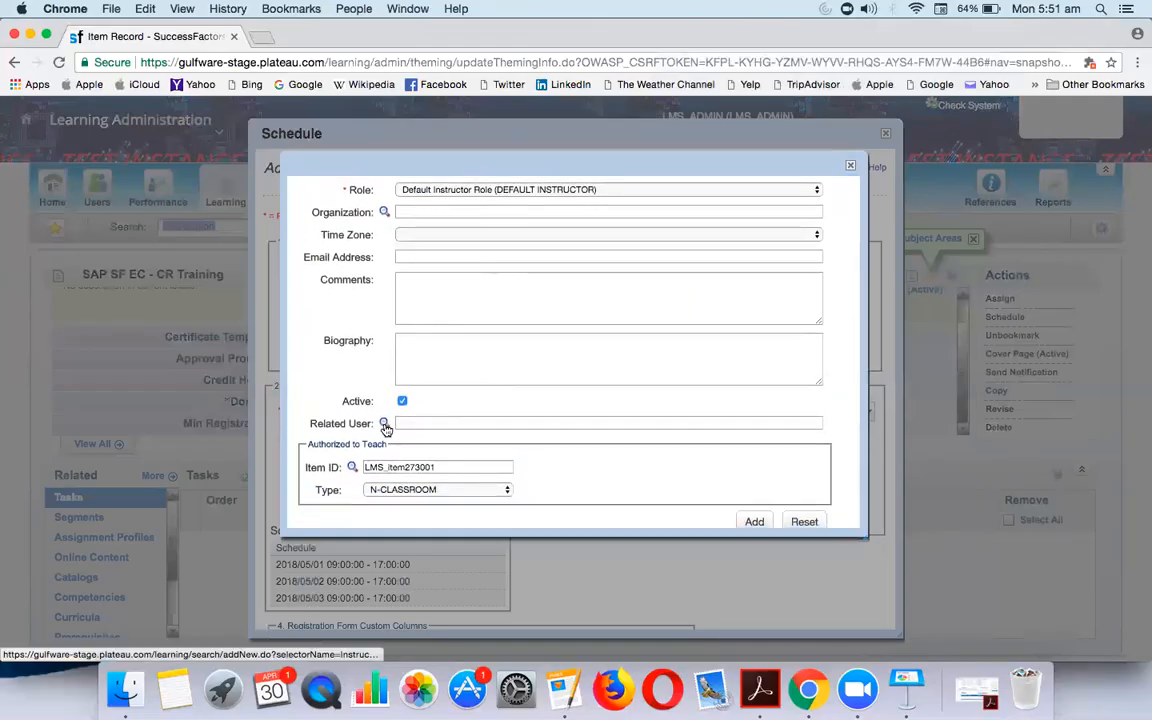
scroll(465, 320, up, 10)
scroll(430, 430, down, 10)
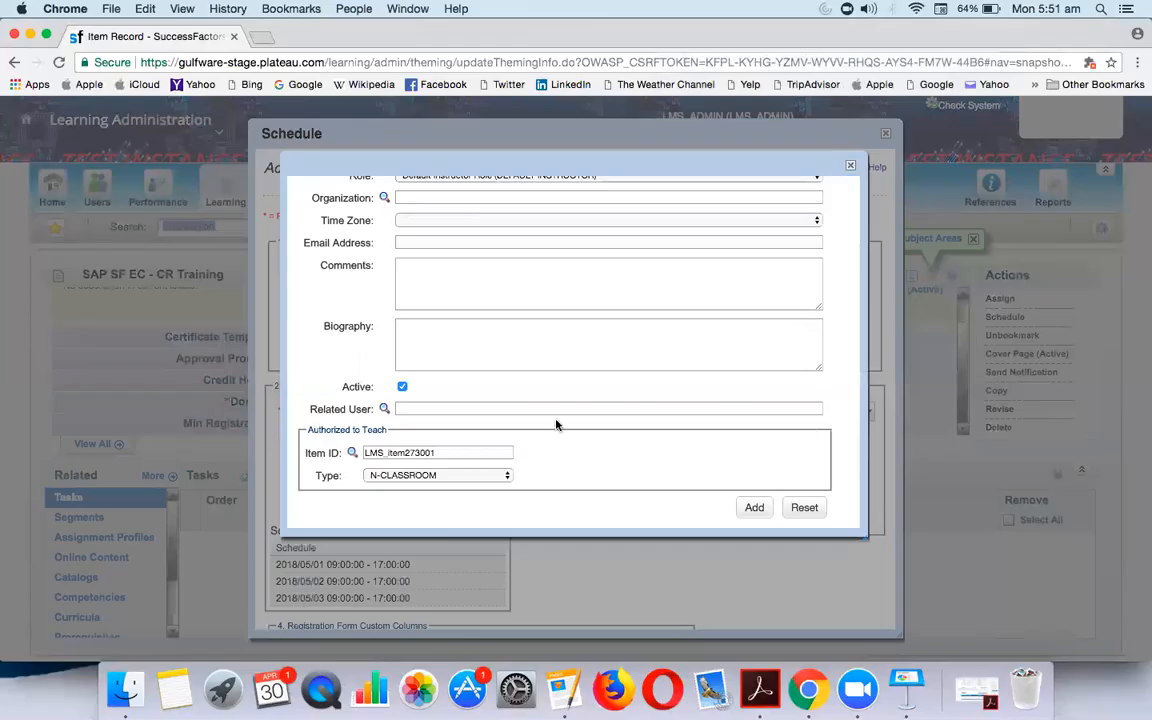
click(382, 409)
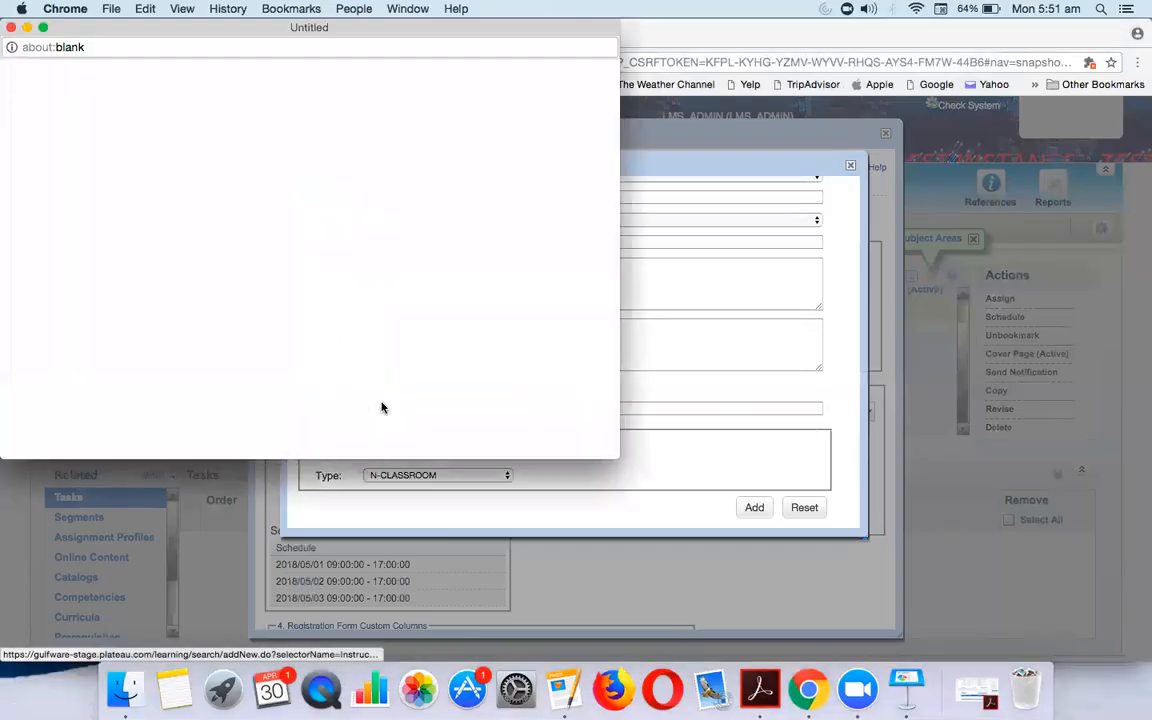
click(476, 251)
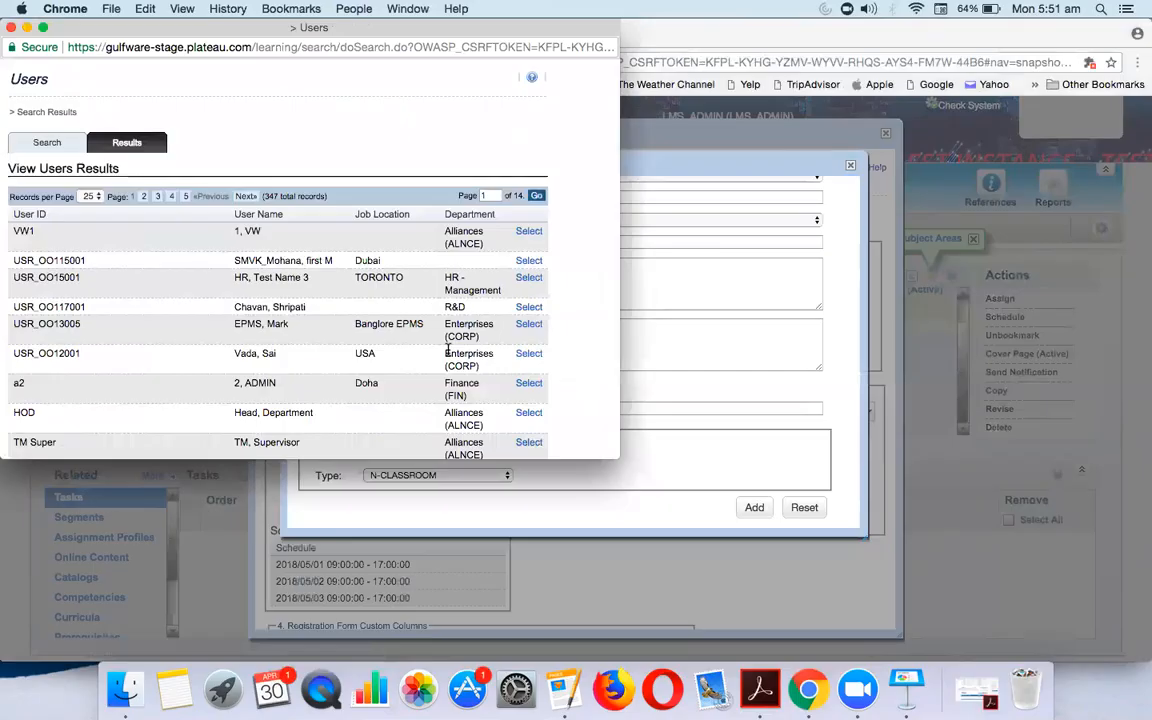
scroll(448, 349, down, 3)
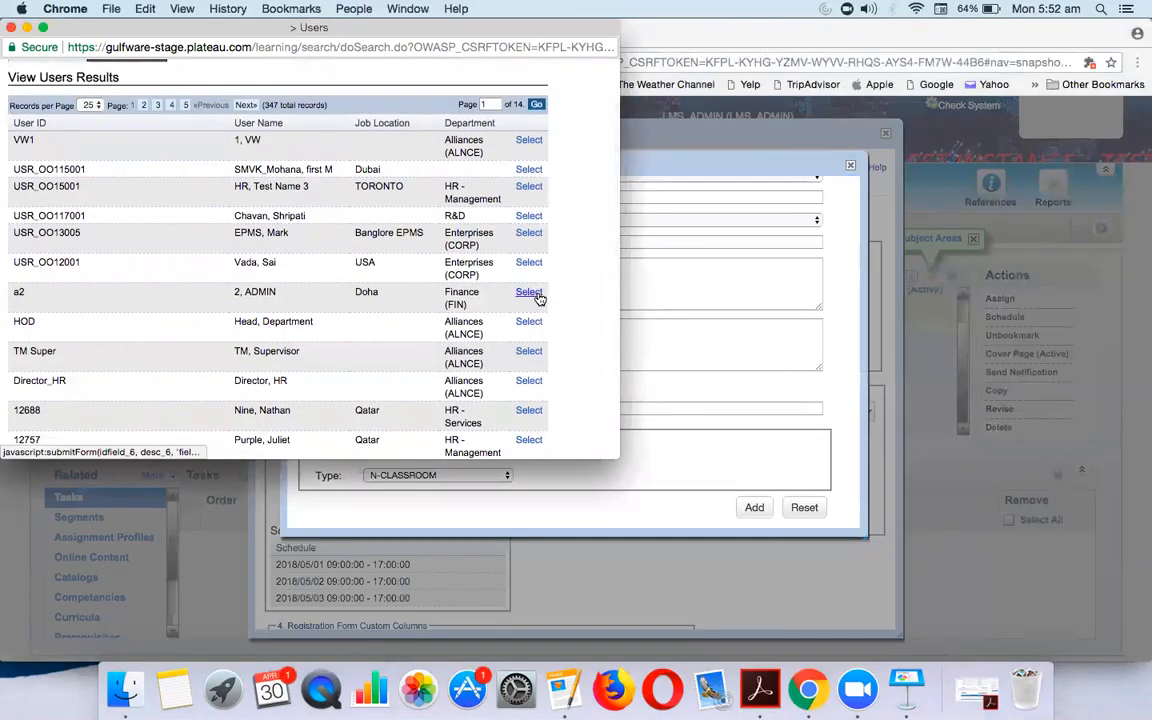
scroll(485, 350, down, 6)
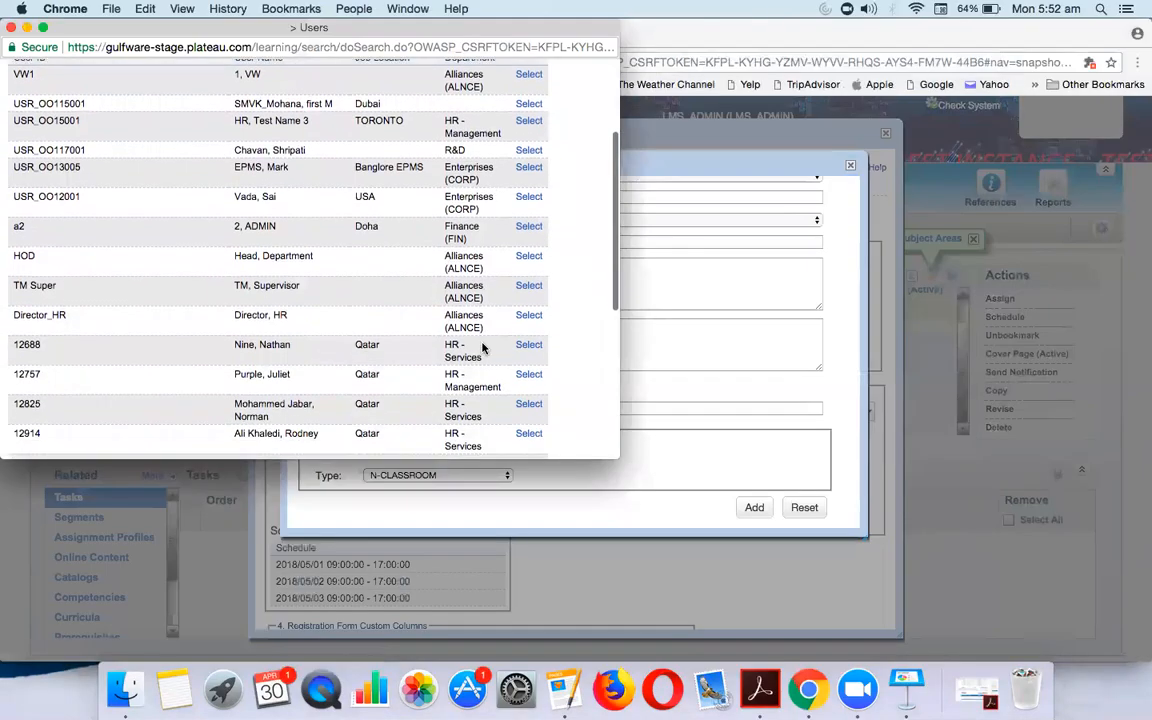
scroll(470, 345, down, 3)
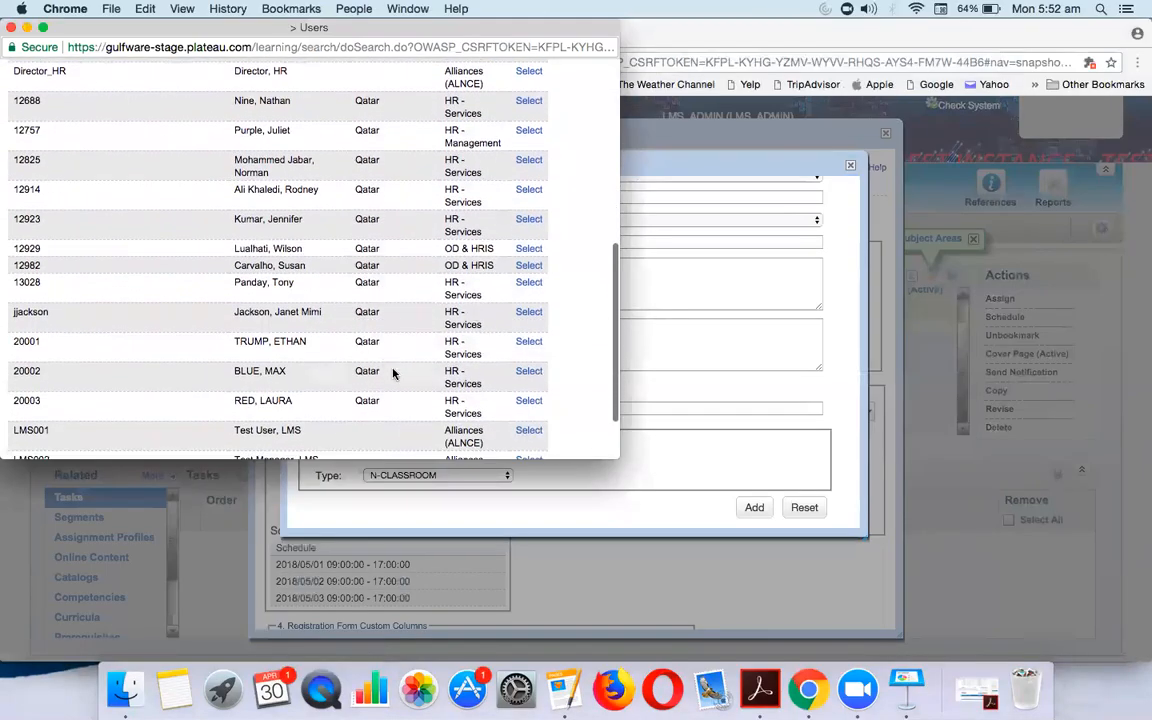
scroll(393, 374, down, 3)
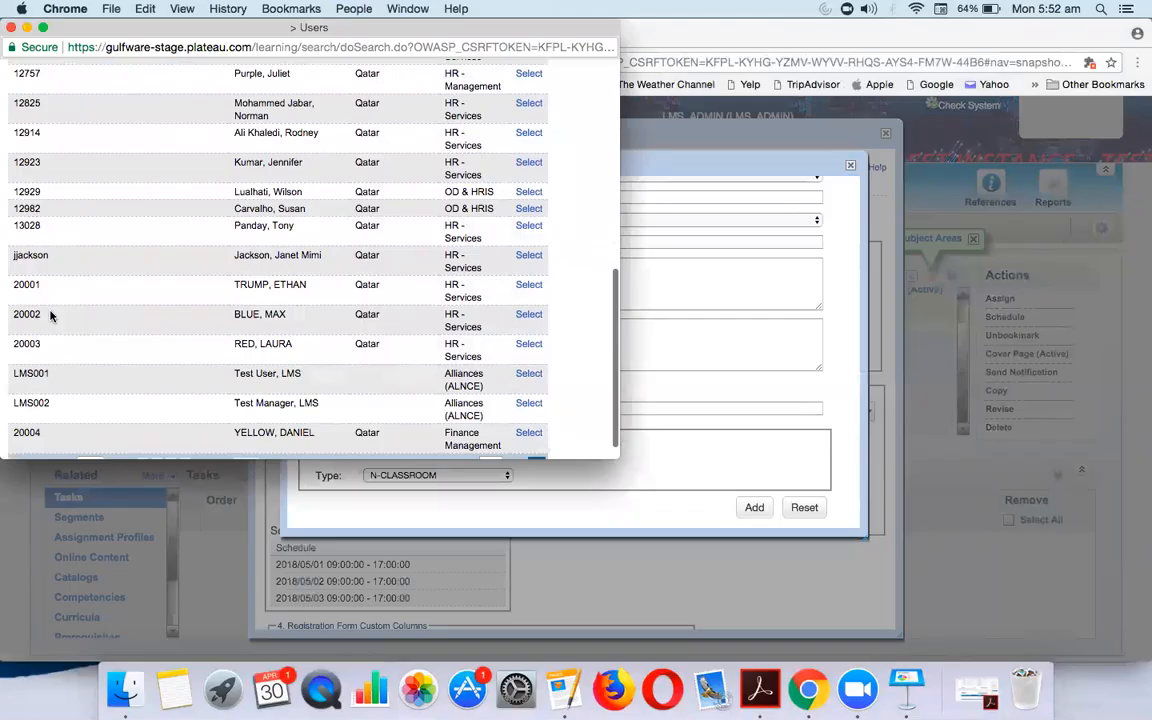
click(529, 315)
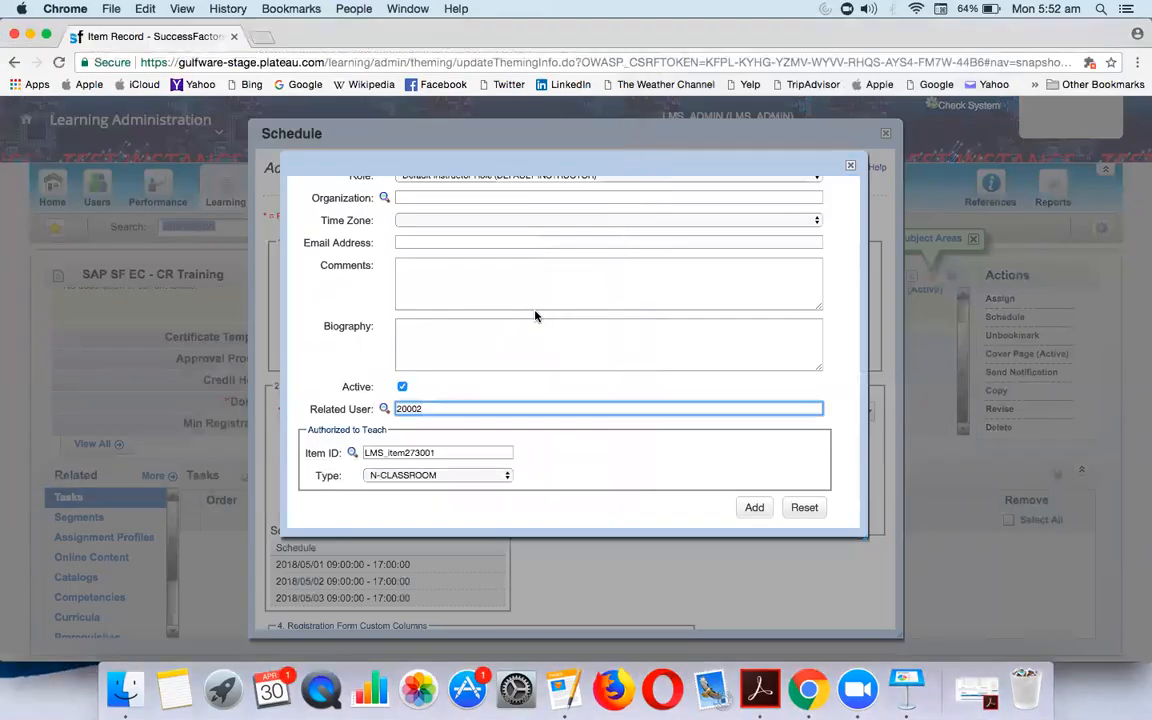
Step: Replace the new instructor's related user with the next HR - Services user in the user list and add the instructor to the offering
click(756, 508)
click(754, 508)
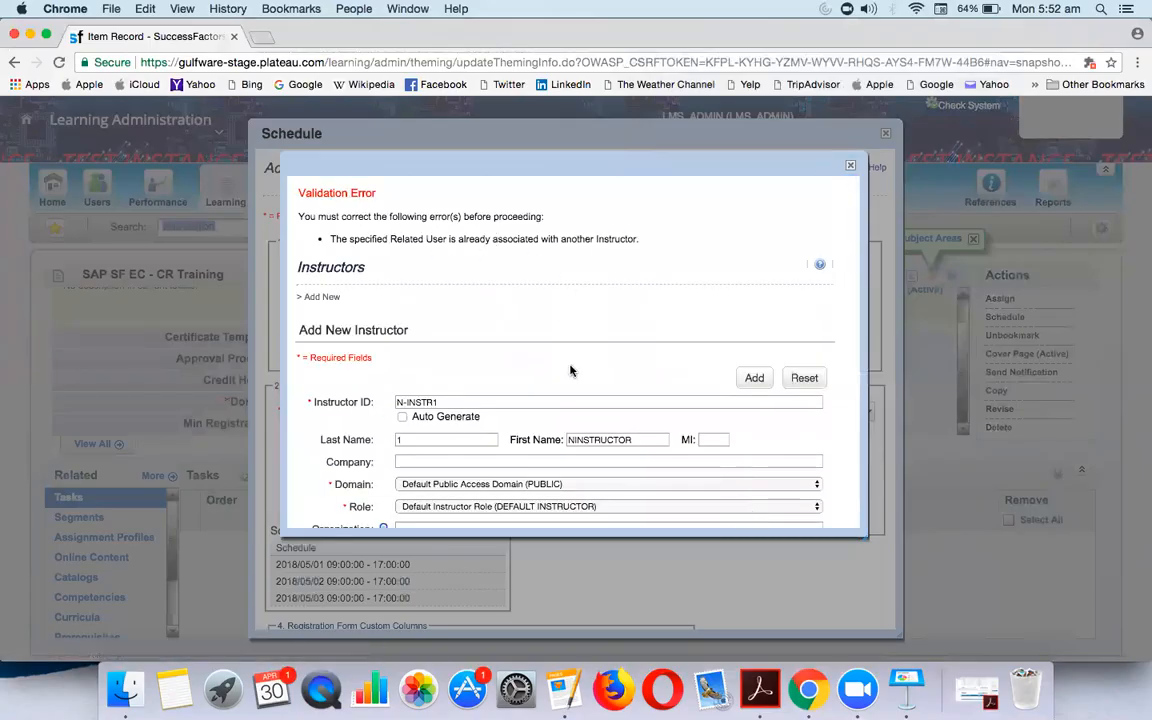
scroll(570, 371, down, 10)
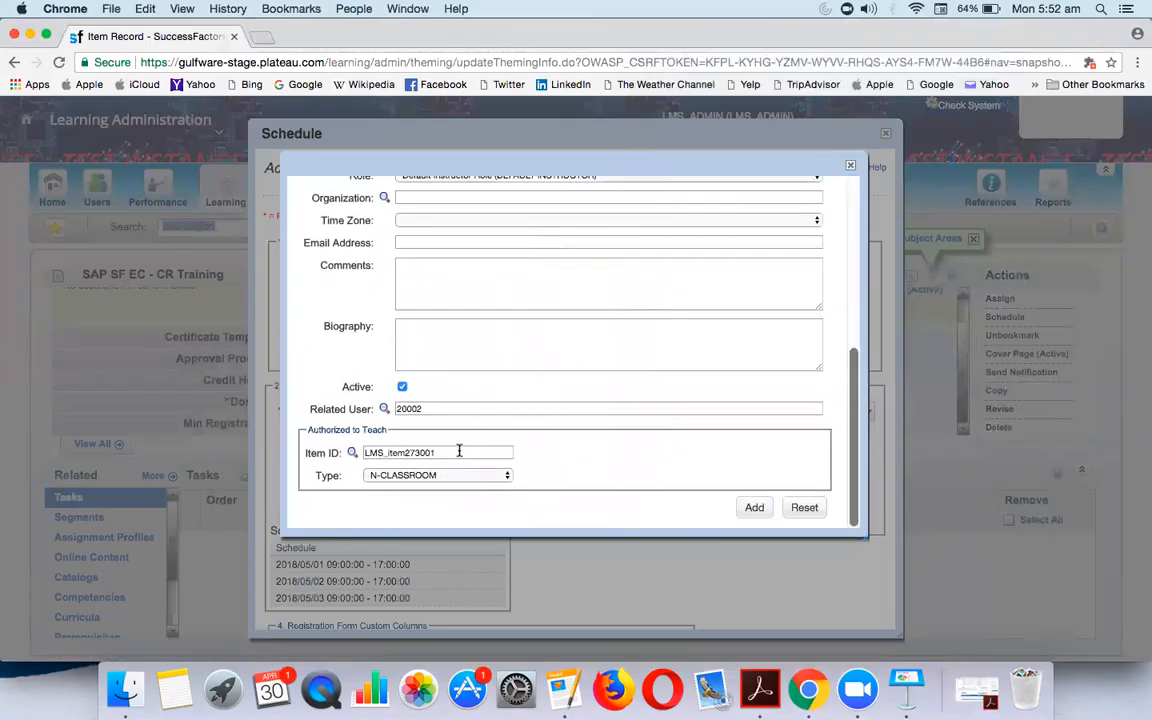
click(384, 409)
click(444, 249)
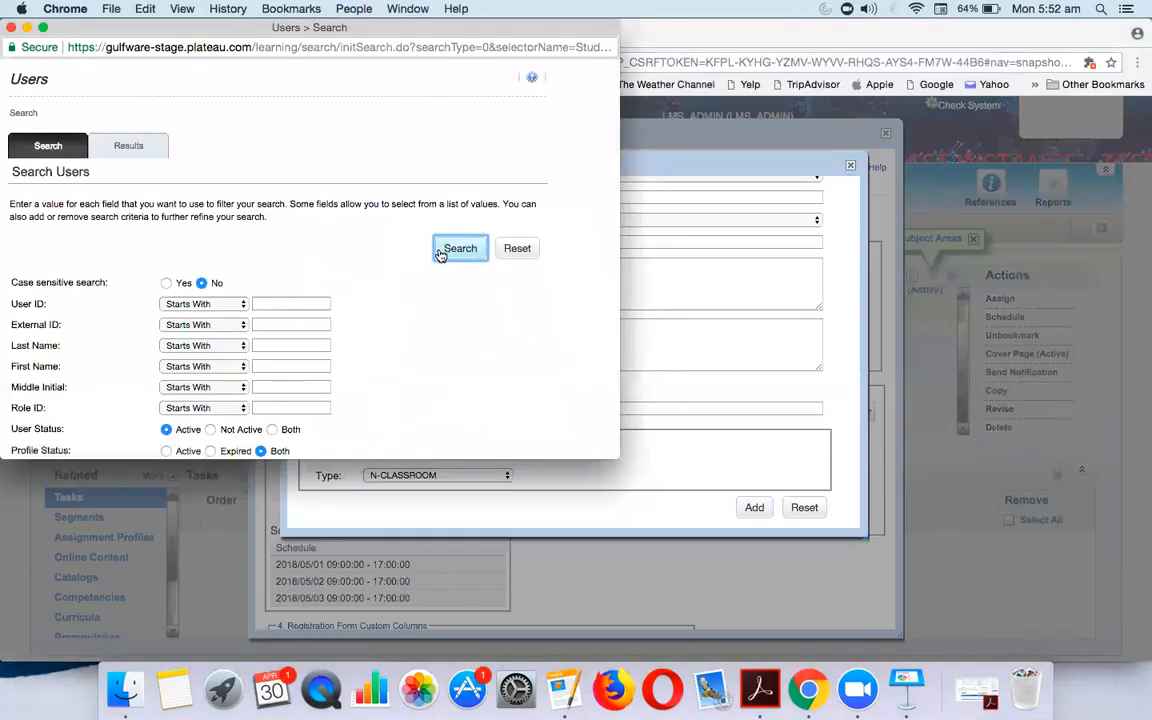
scroll(368, 345, down, 10)
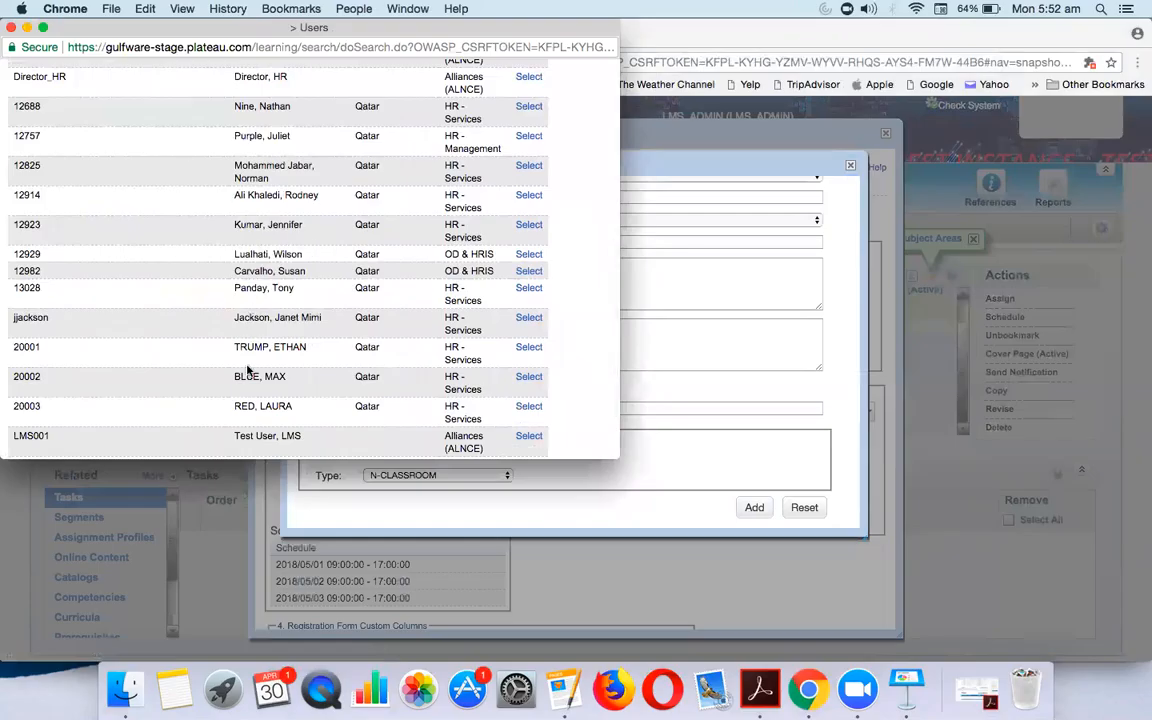
click(529, 406)
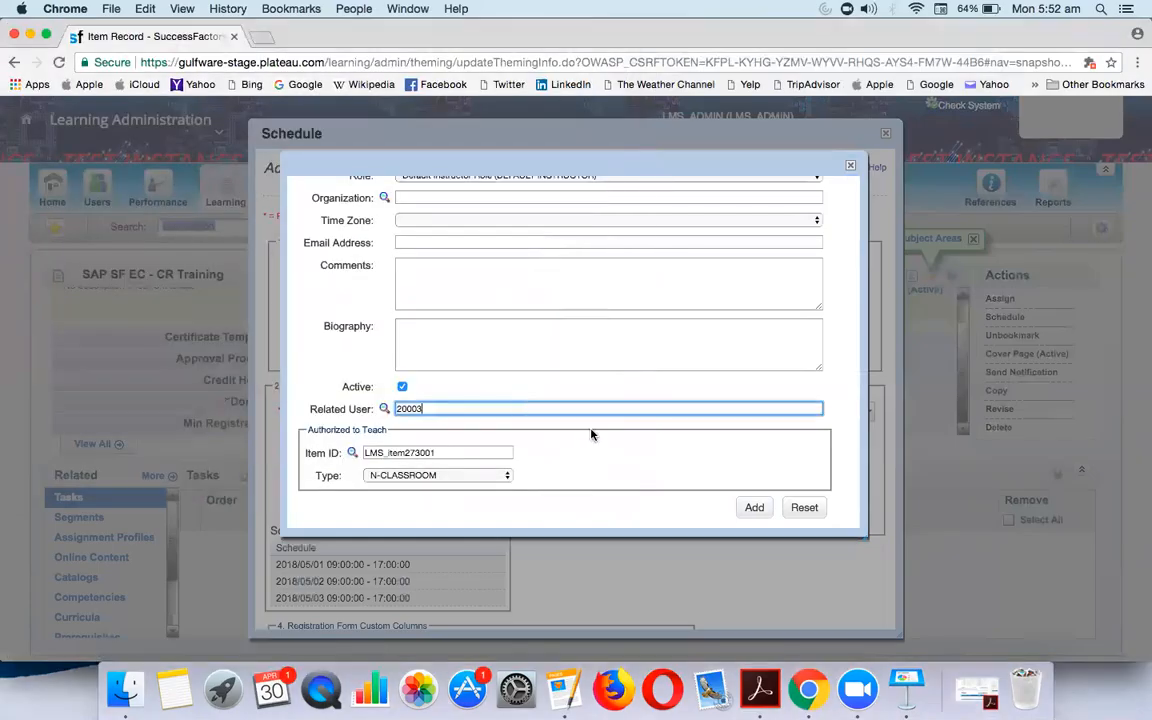
click(754, 507)
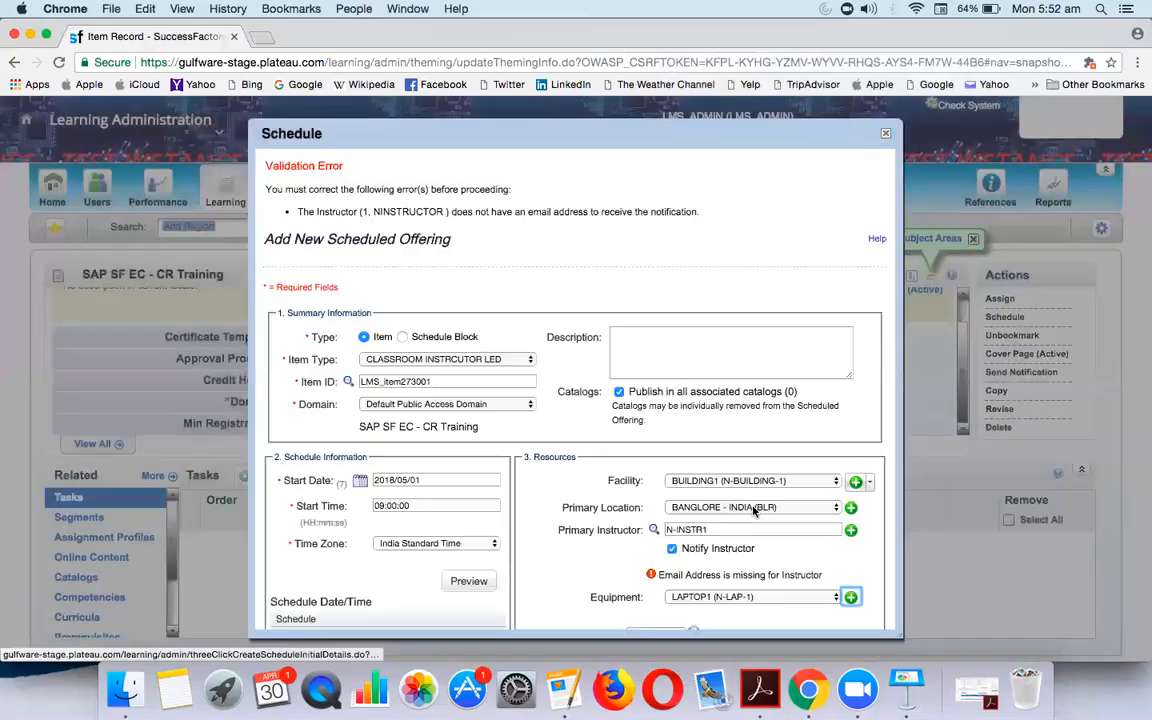
Step: Open SuccessFactors in a second browser tab and go to the user search in Learning Administration
drag(664, 574, 815, 574)
scroll(689, 533, down, 1)
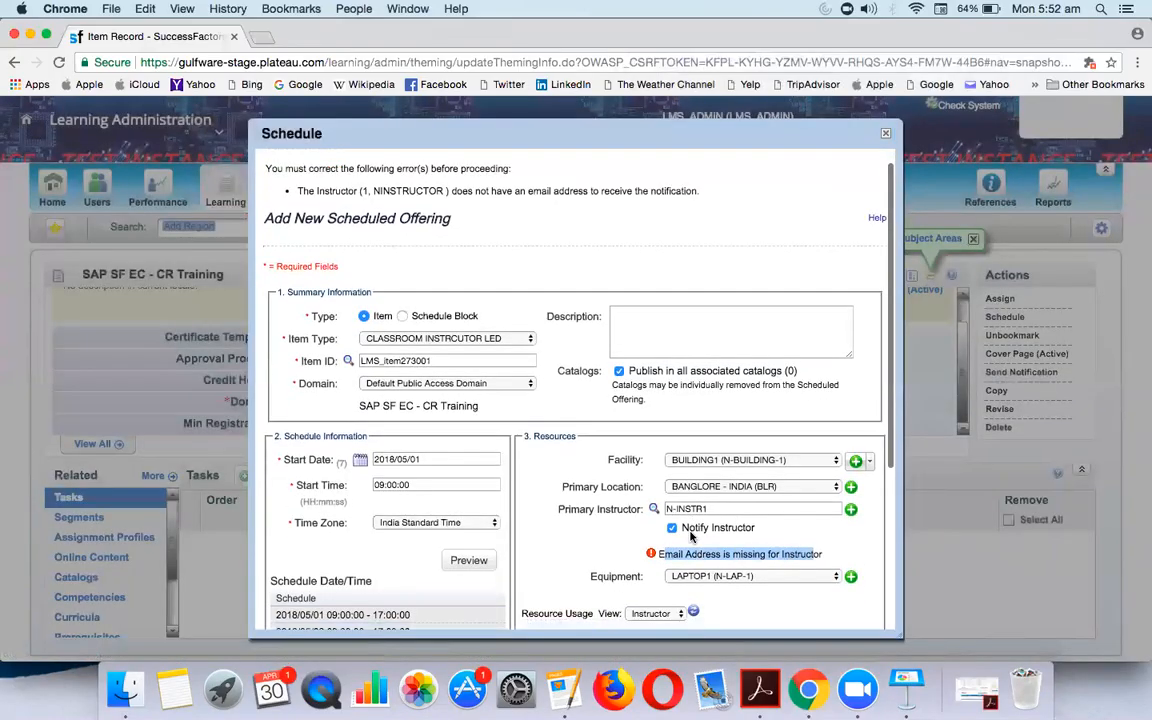
click(256, 37)
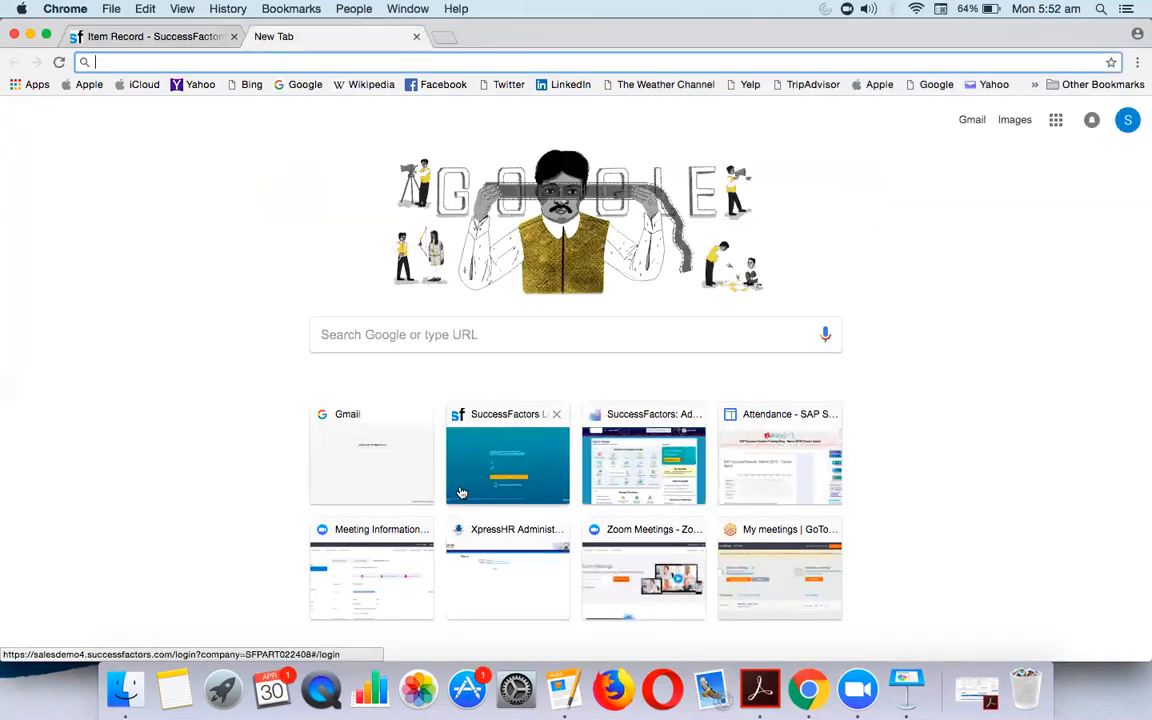
click(506, 470)
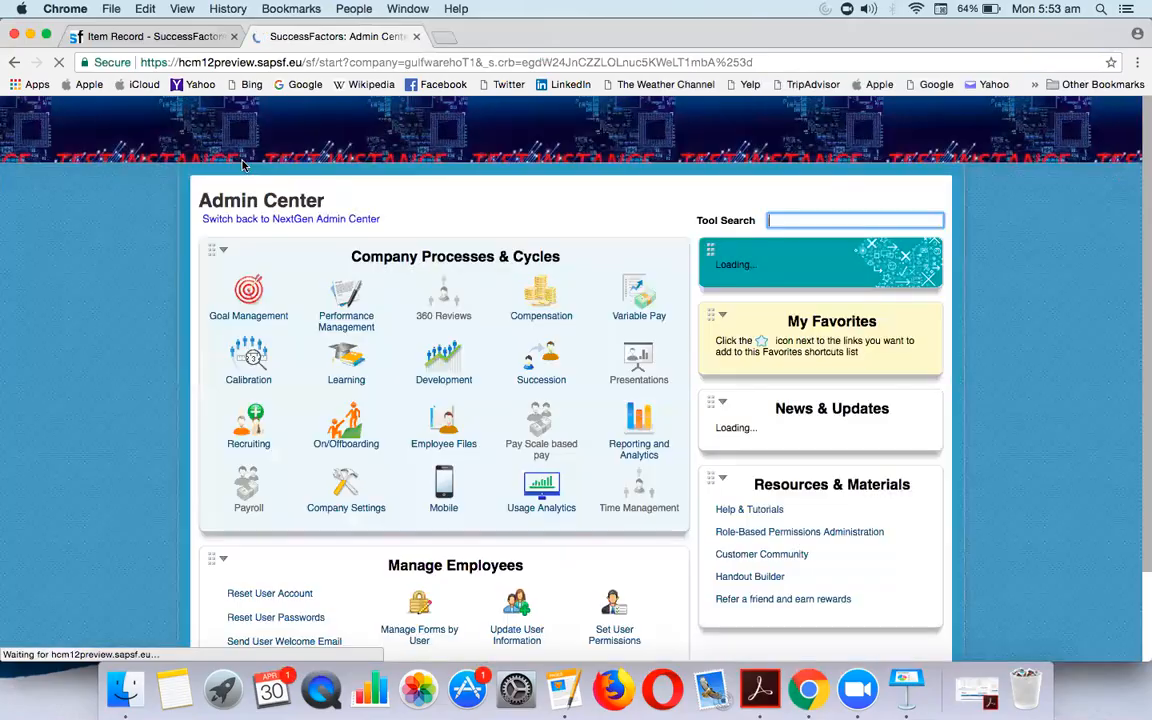
click(367, 428)
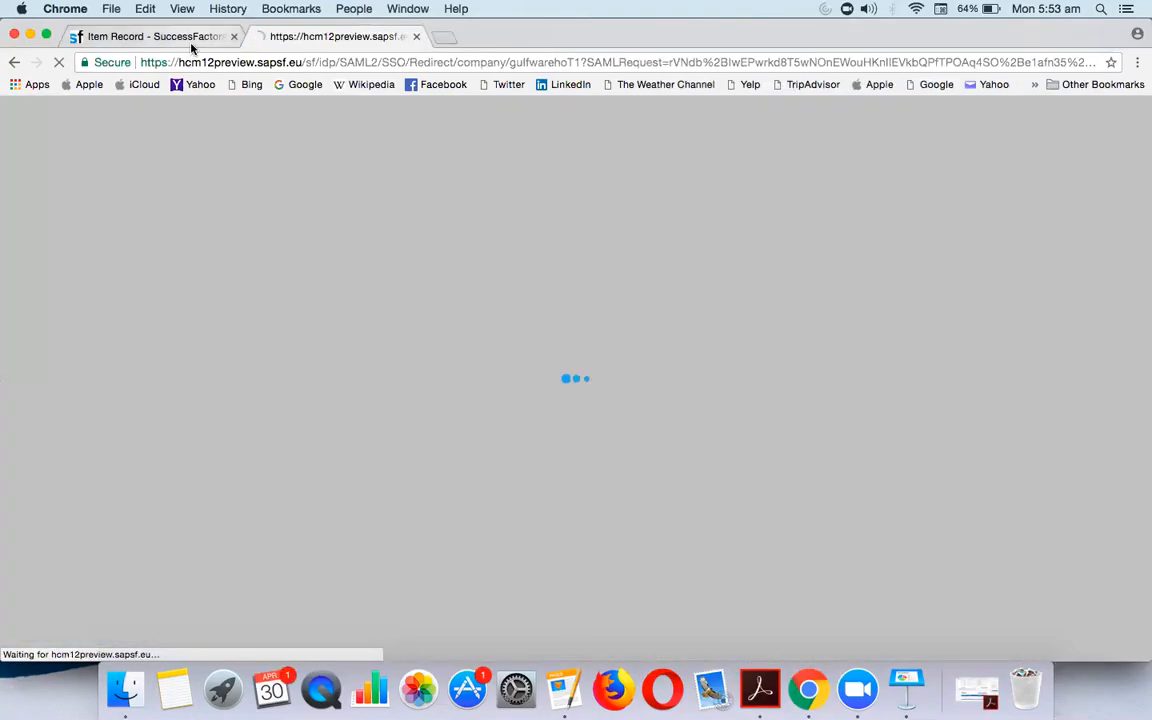
click(191, 44)
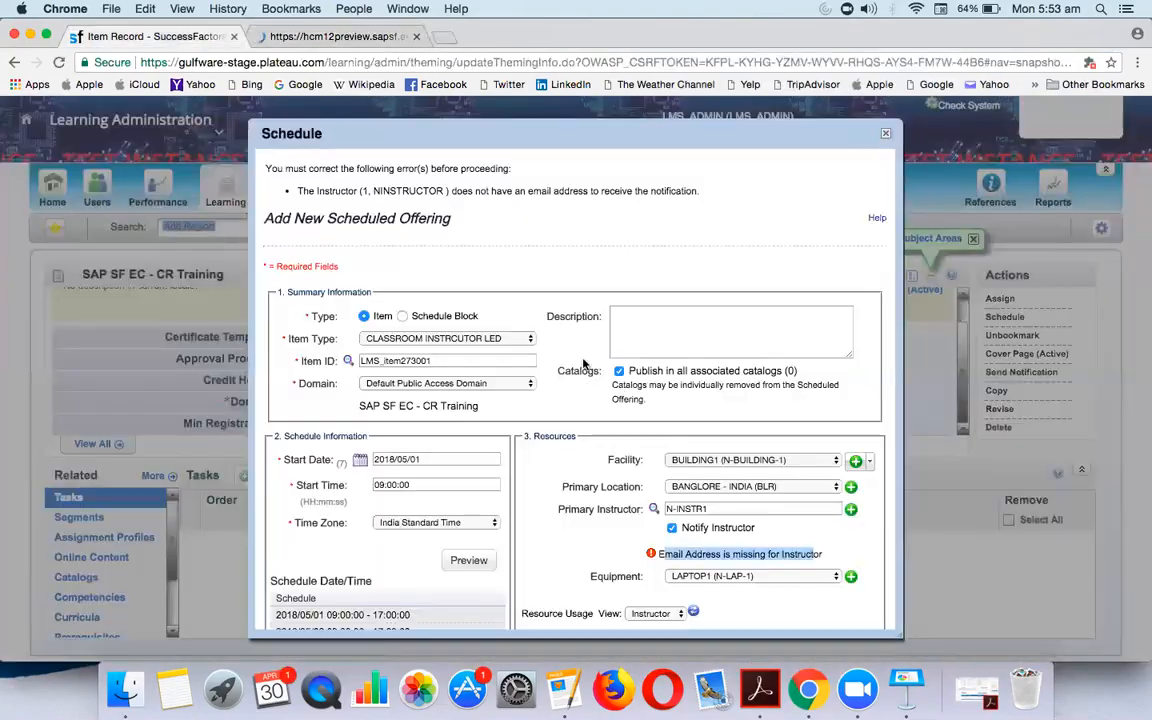
click(262, 37)
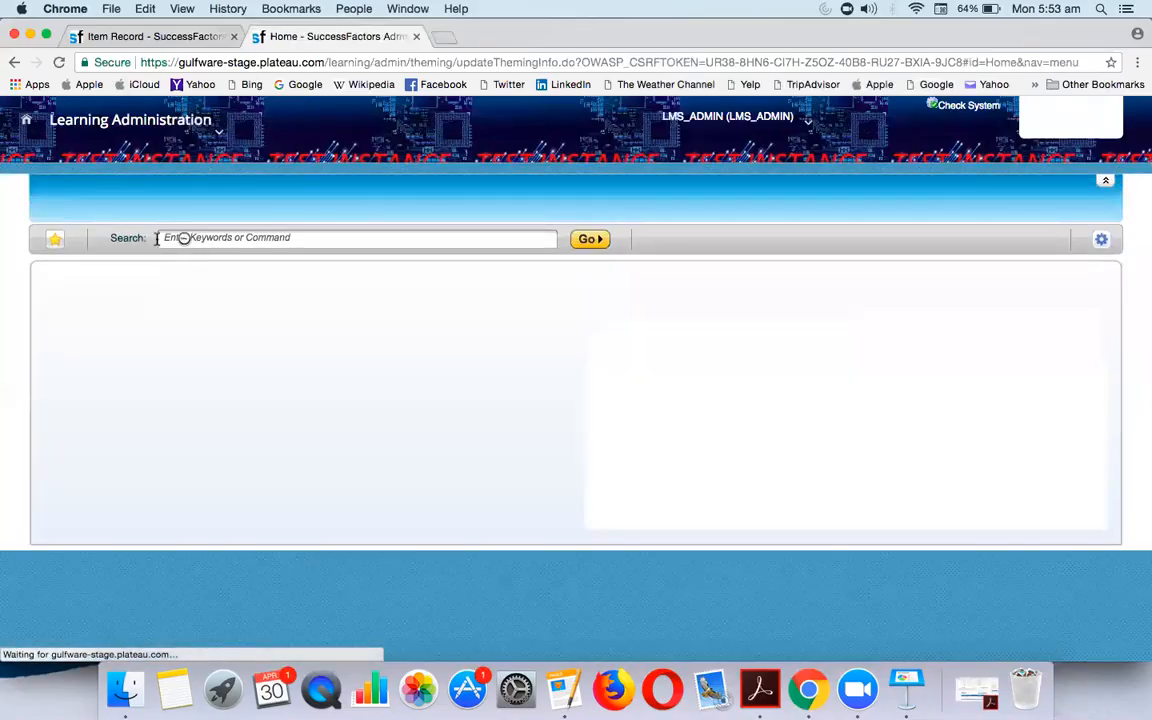
click(104, 204)
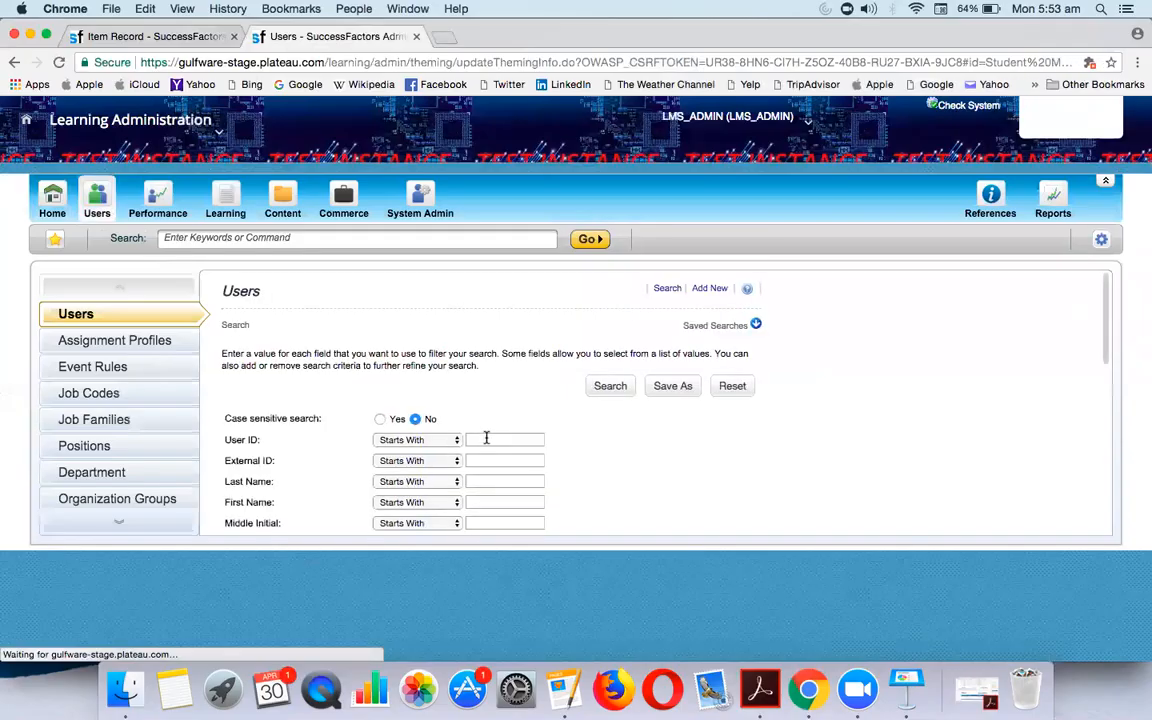
Step: Search for the instructor's related user by user ID and check the additional settings of that user record, including the e-mail address
click(486, 440)
text(200)
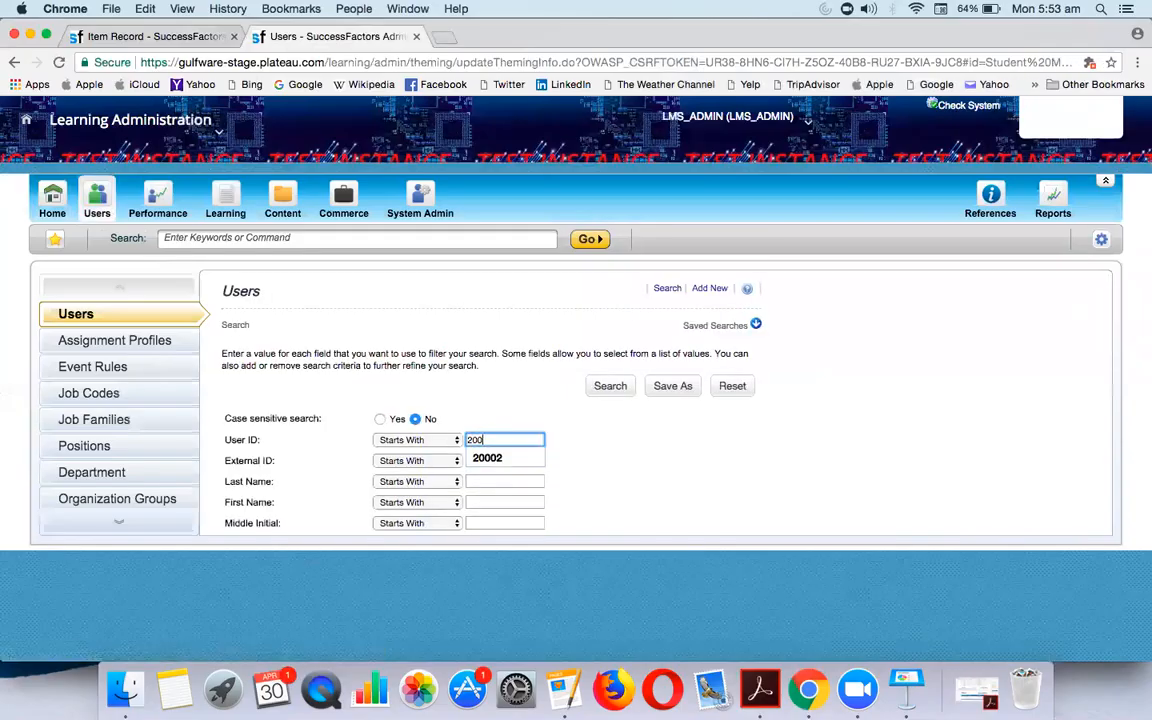
text(03)
key(Return)
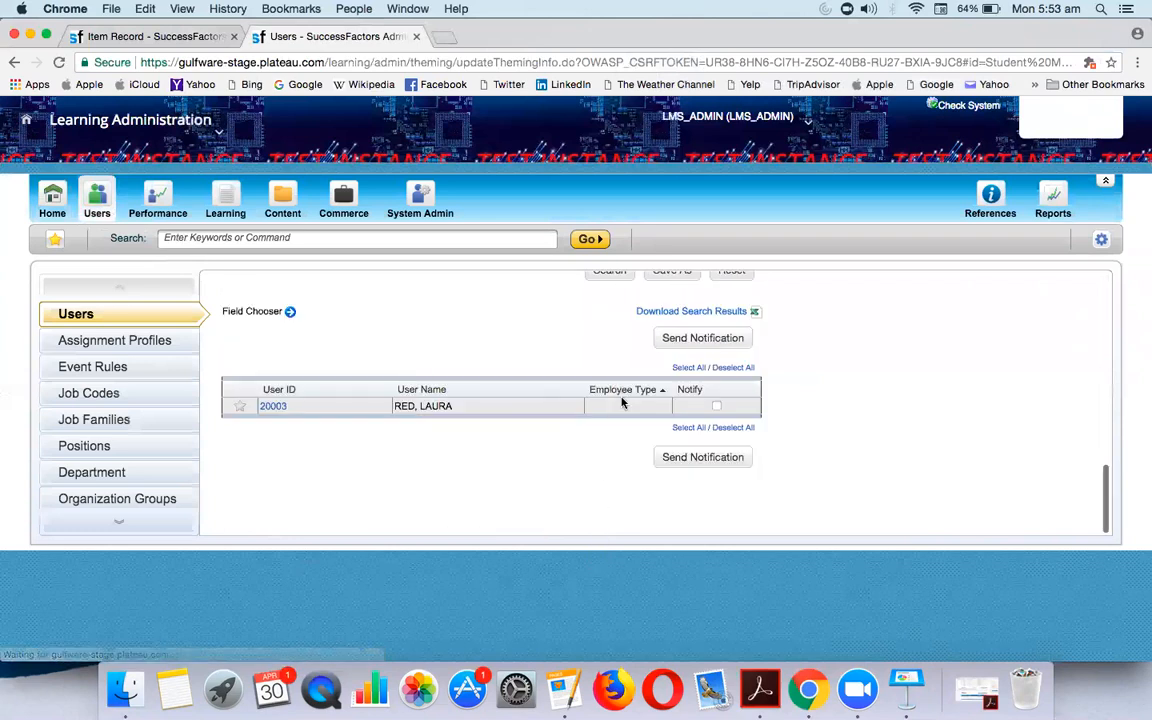
click(274, 406)
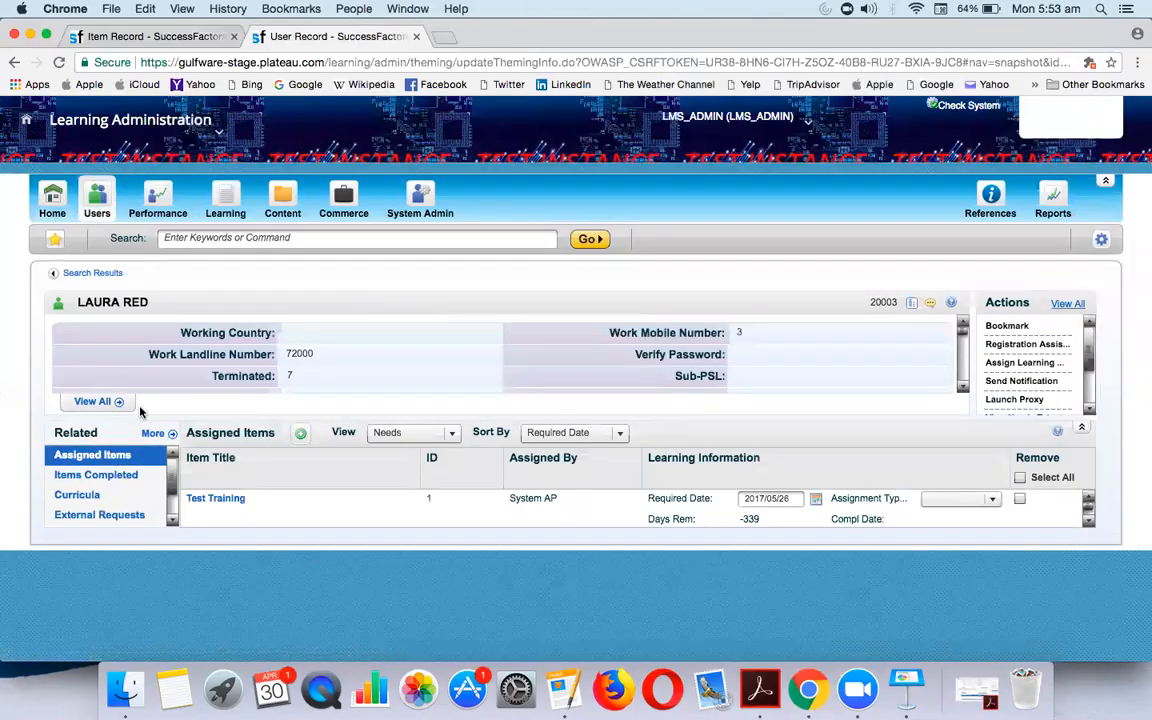
click(93, 401)
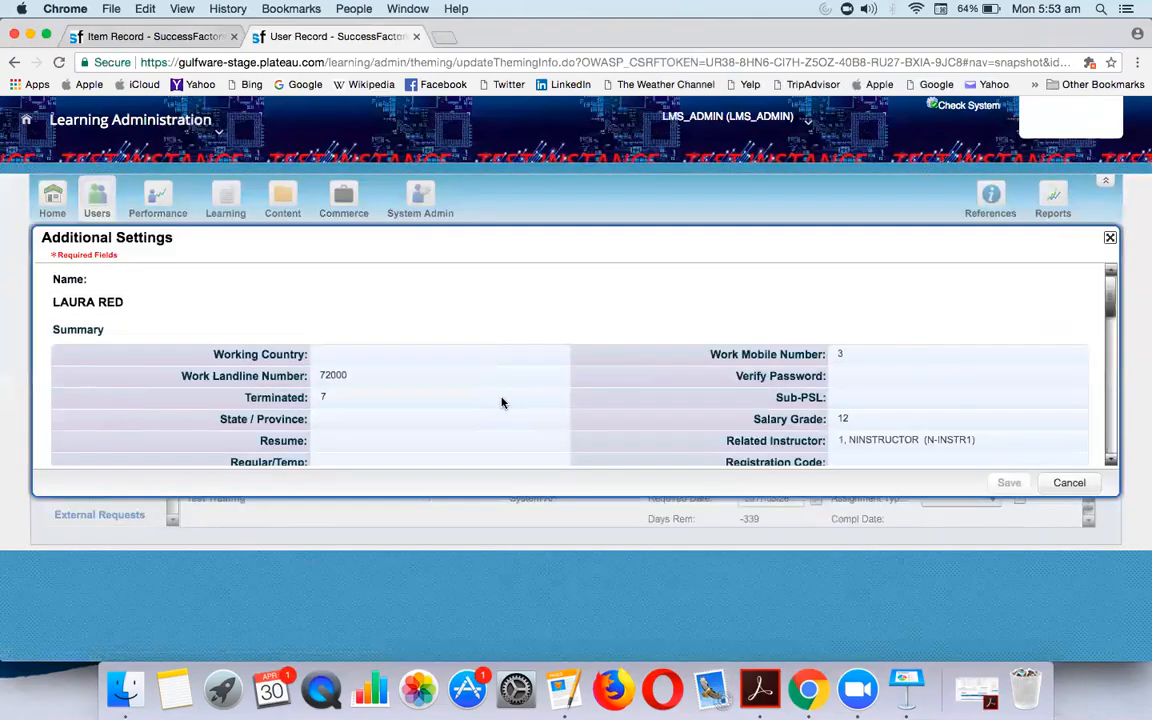
scroll(805, 393, down, 5)
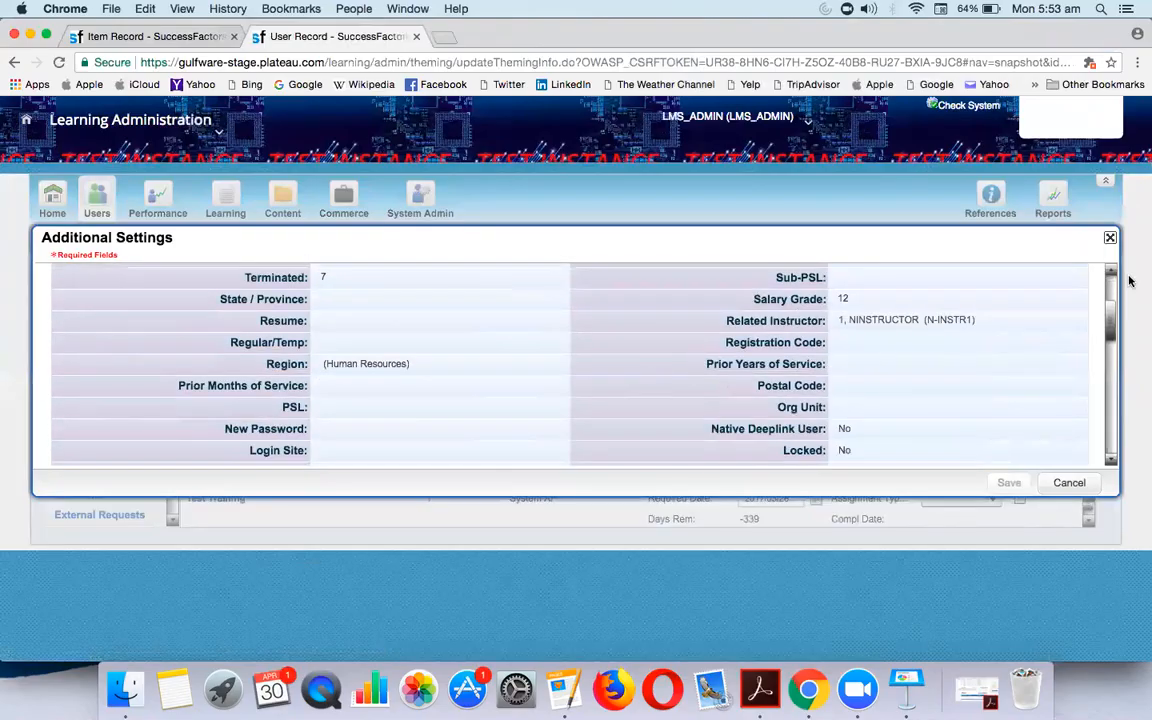
drag(1112, 311, 1133, 453)
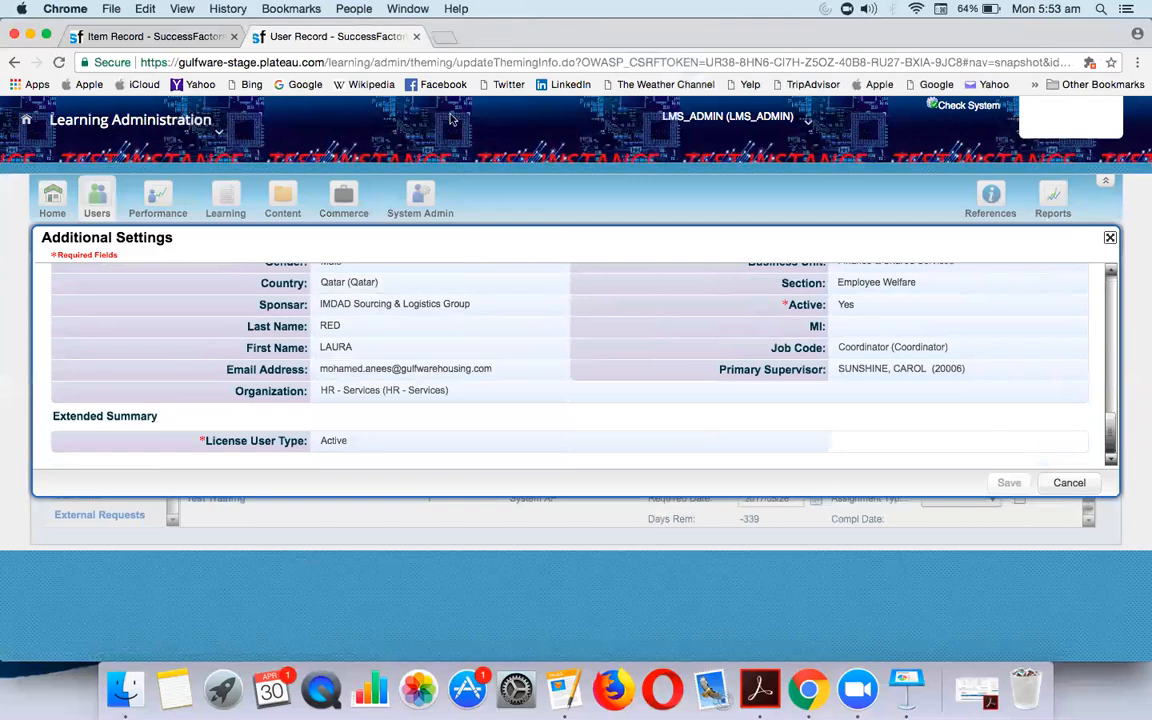
click(1110, 237)
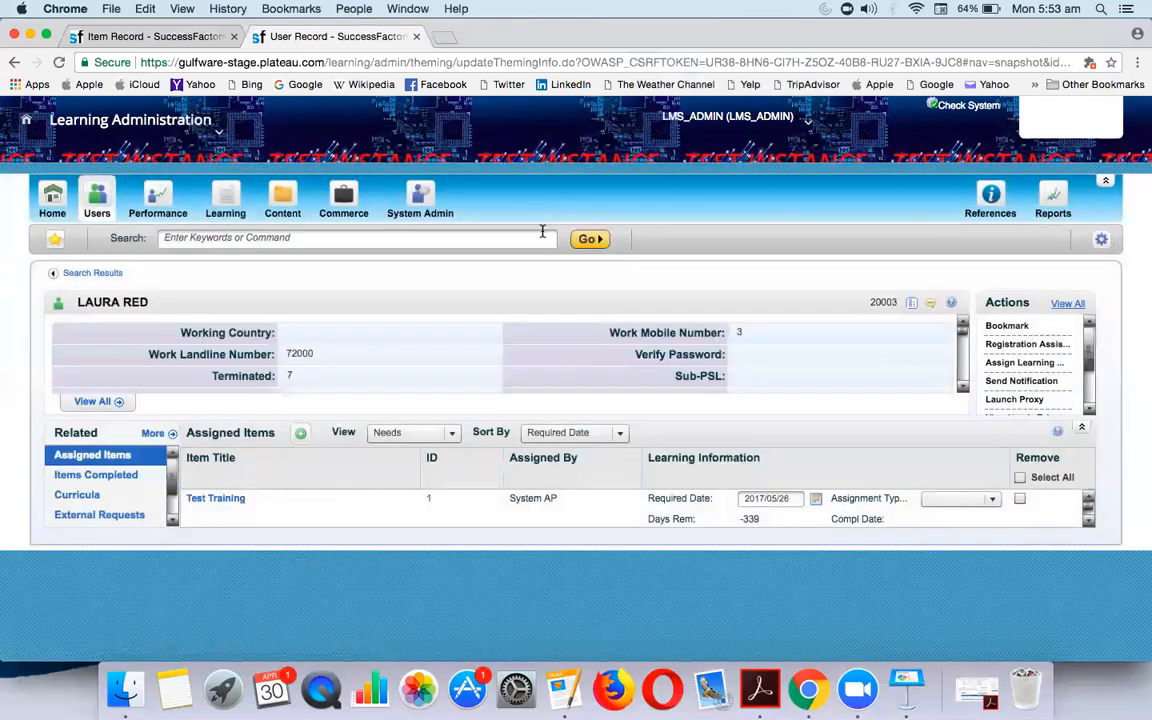
click(223, 210)
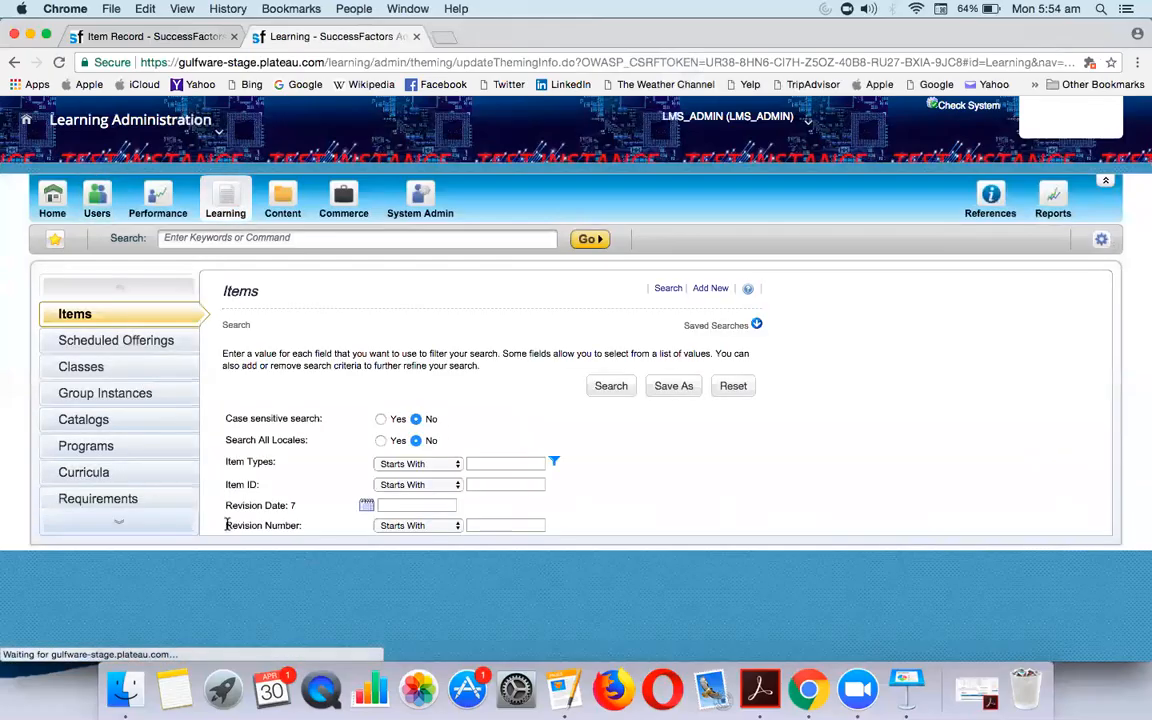
scroll(391, 520, down, 5)
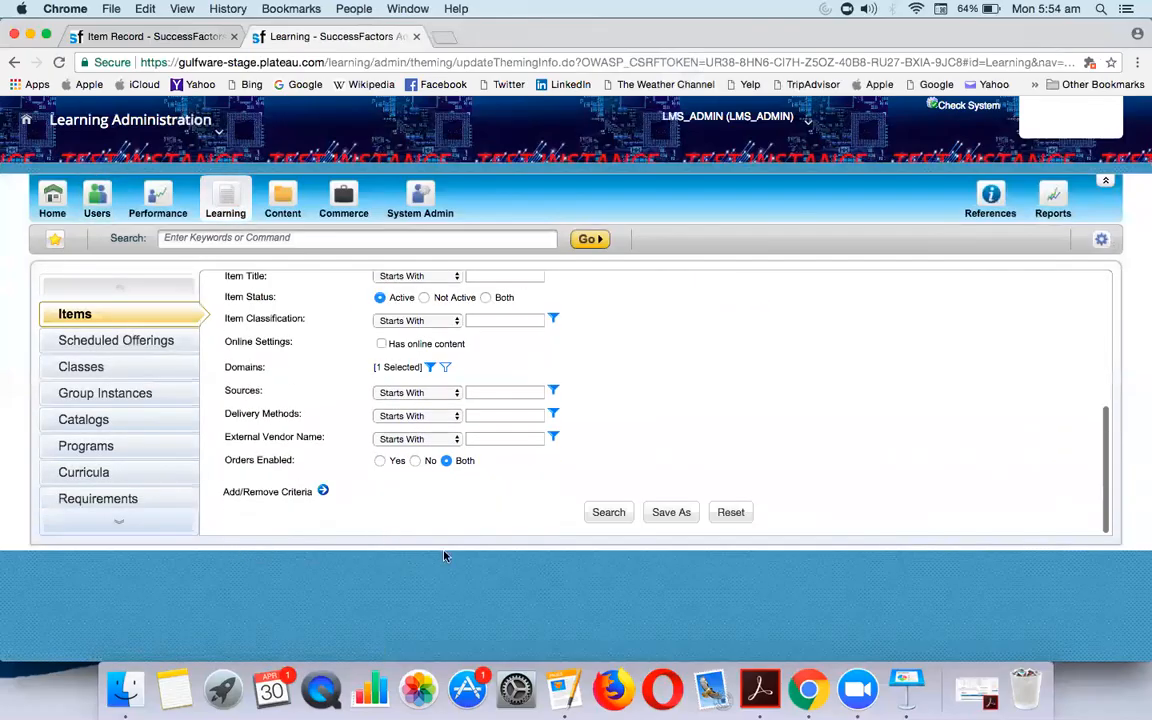
scroll(147, 481, down, 5)
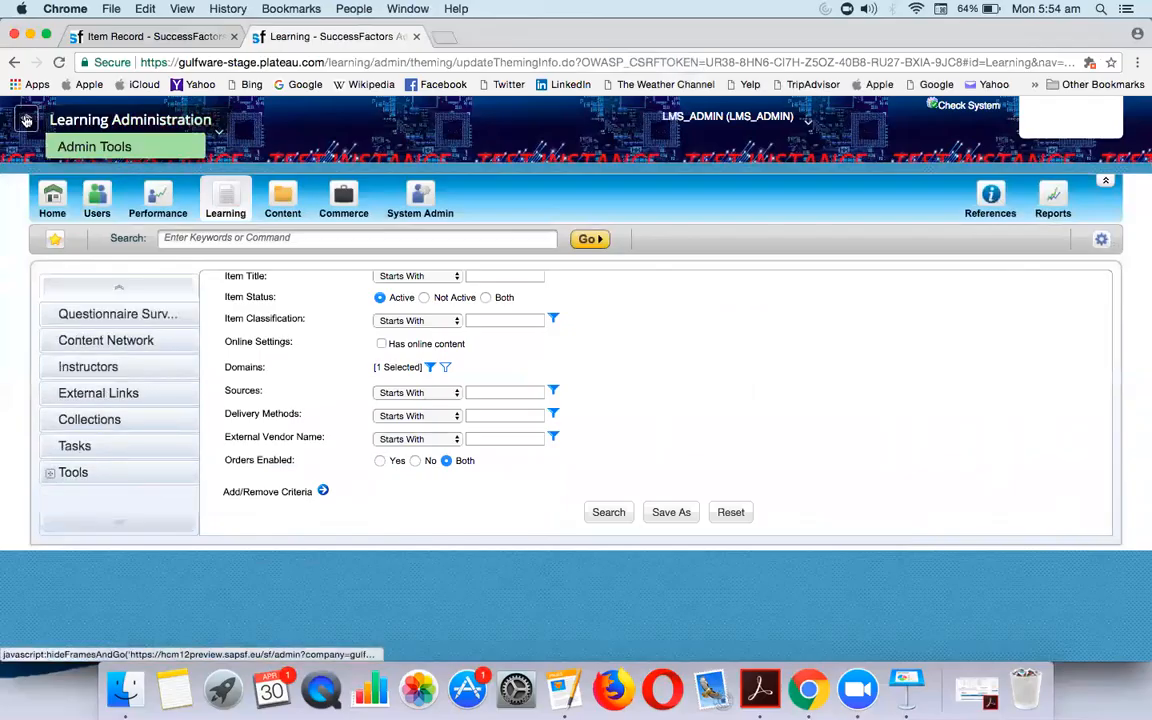
Step: Return to the SuccessFactors Admin Center and reopen Learning Administration from there
click(68, 146)
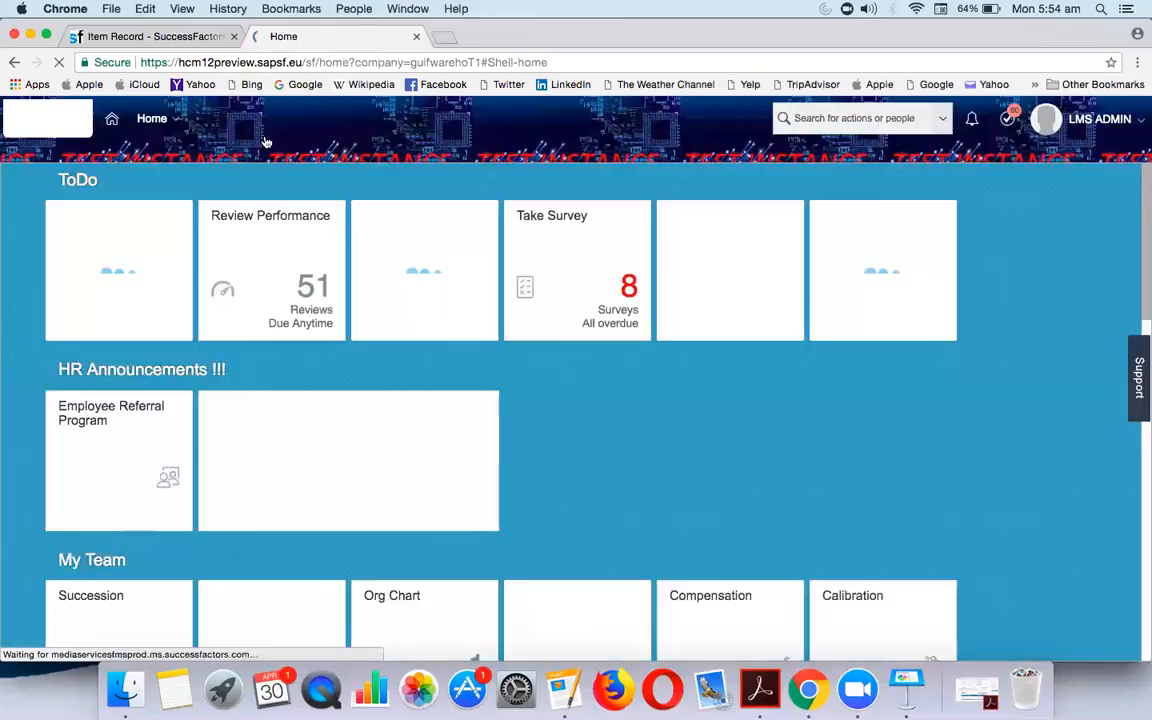
click(152, 118)
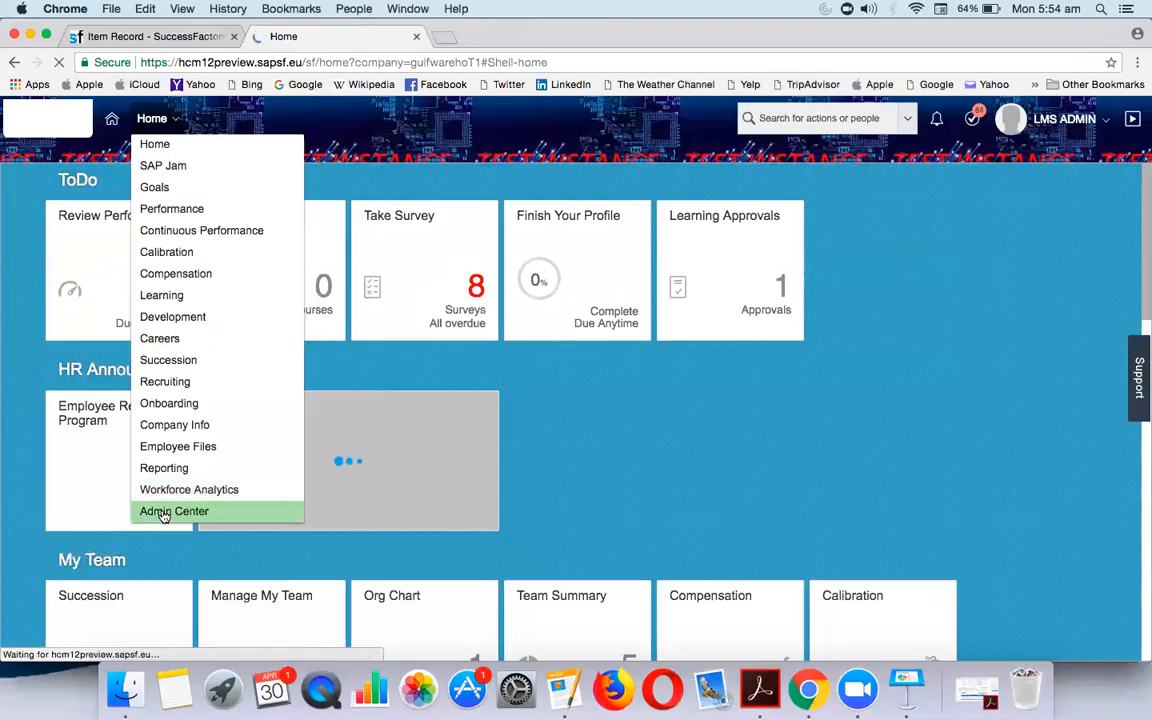
click(164, 512)
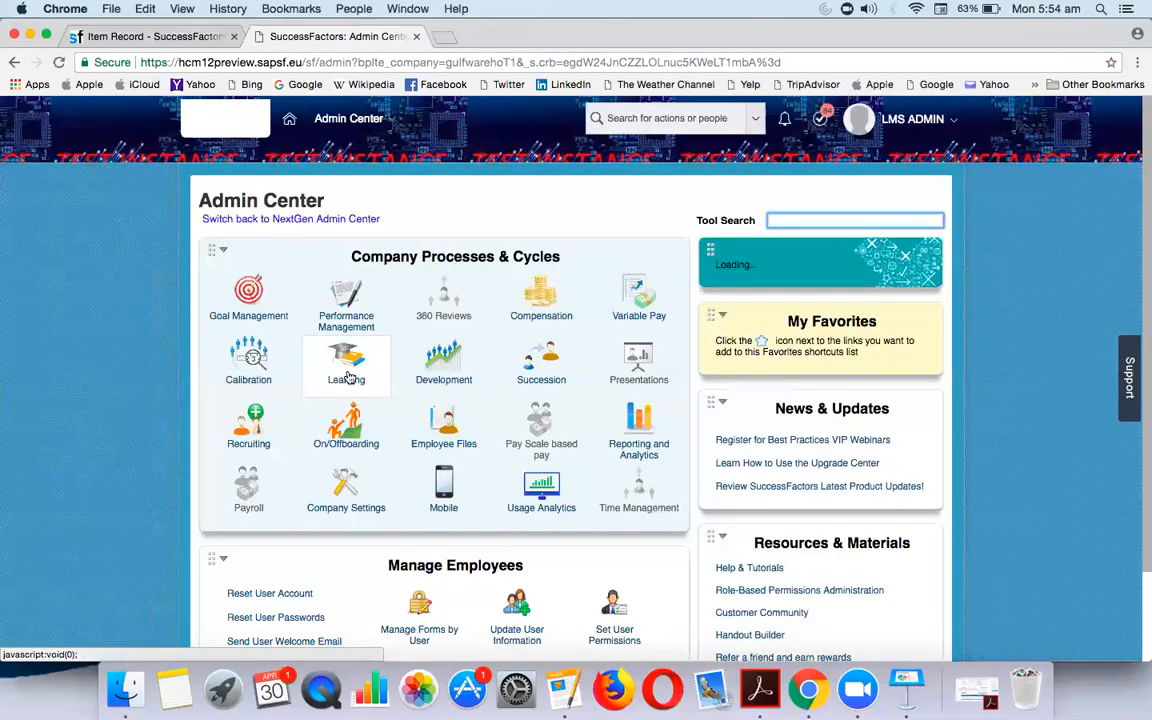
mouse_move(346, 372)
click(348, 427)
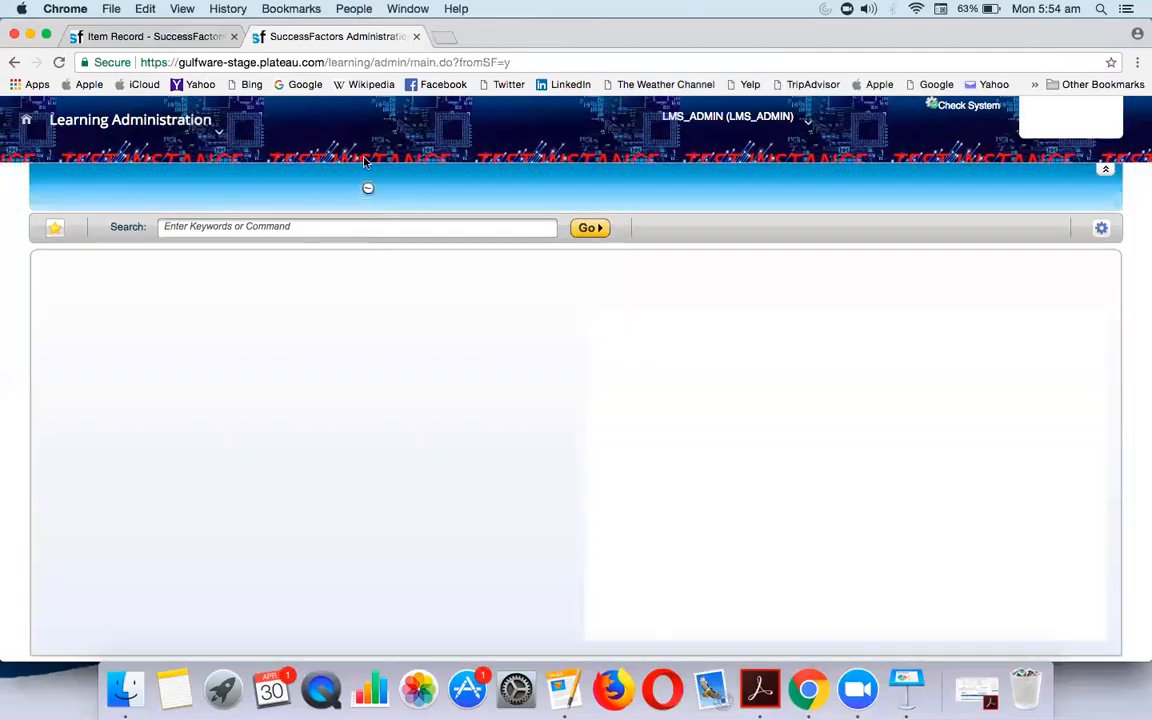
Step: Find instructor N-INSTR1 in the Learning instructors by the related user's ID and open the record for editing
click(225, 190)
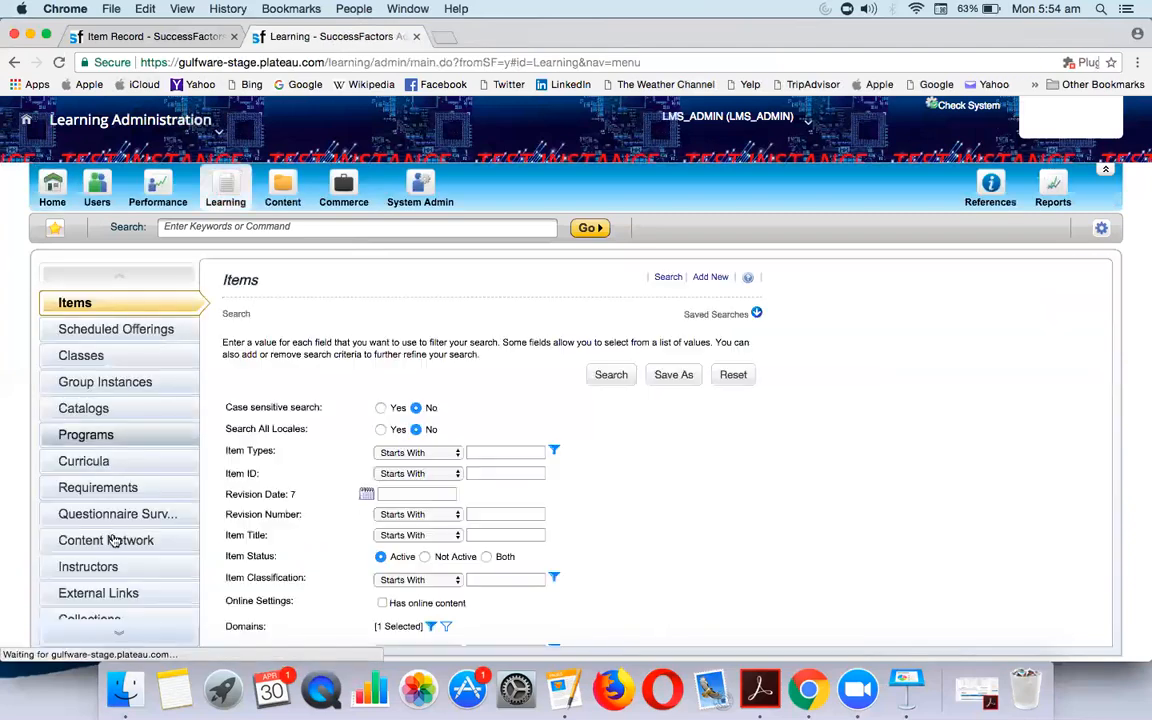
click(86, 566)
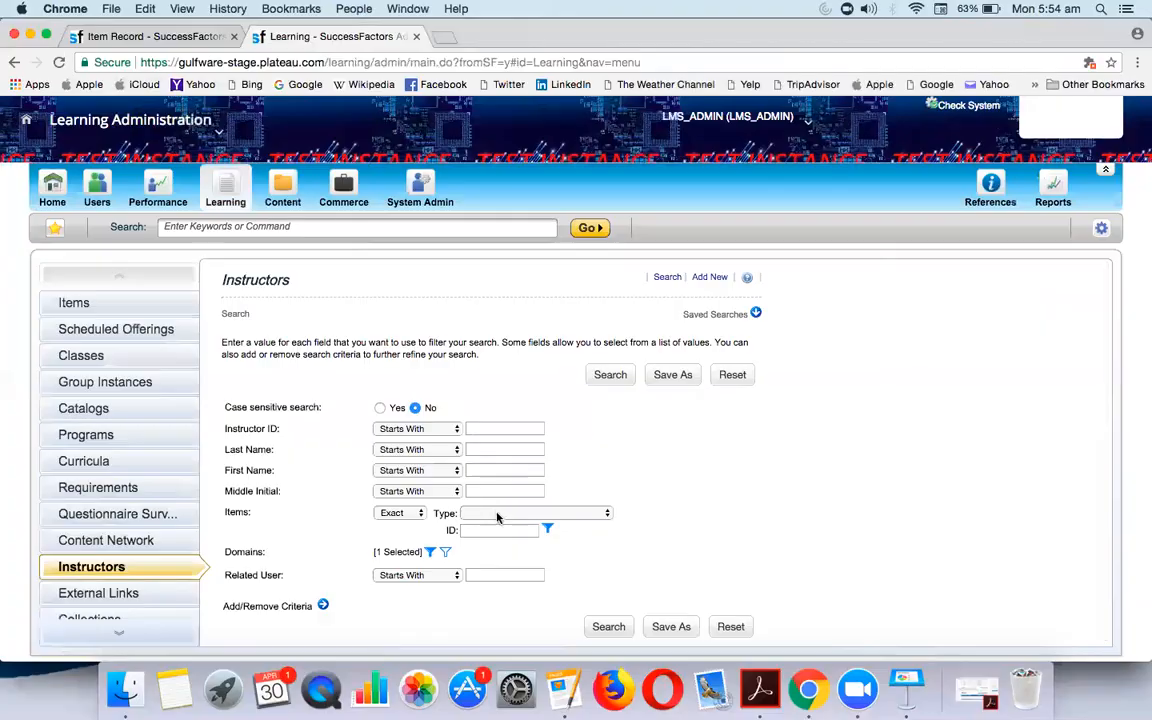
click(501, 576)
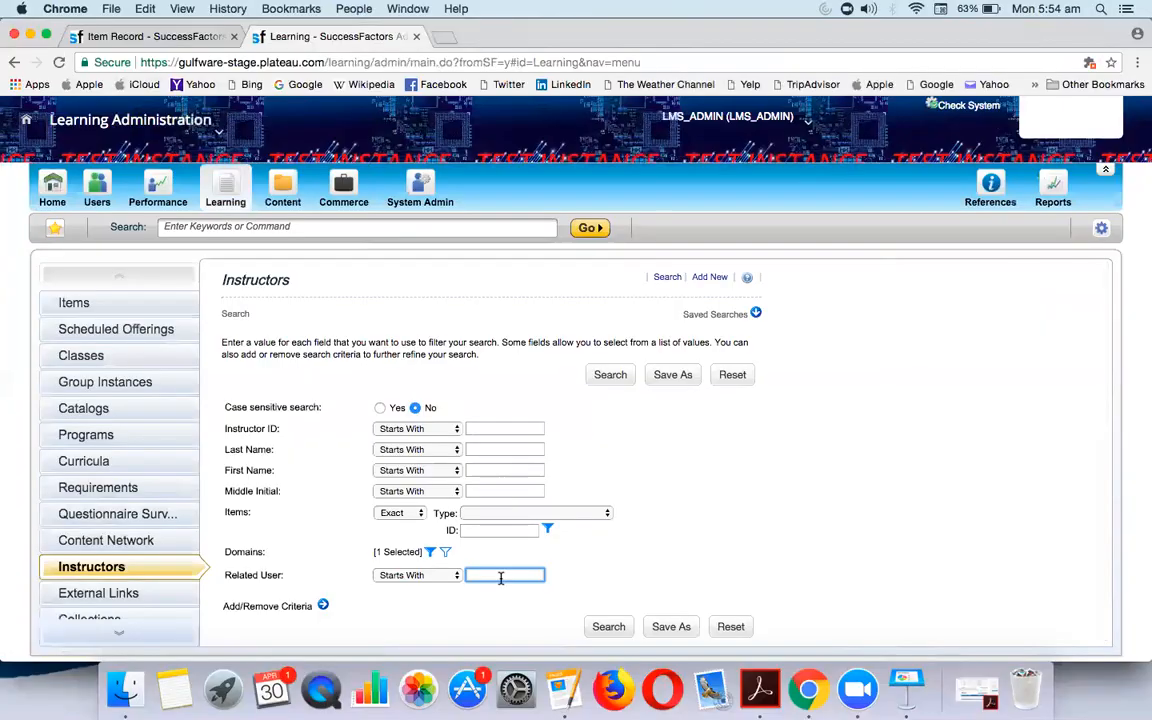
text(20003)
key(Return)
scroll(519, 569, down, 2)
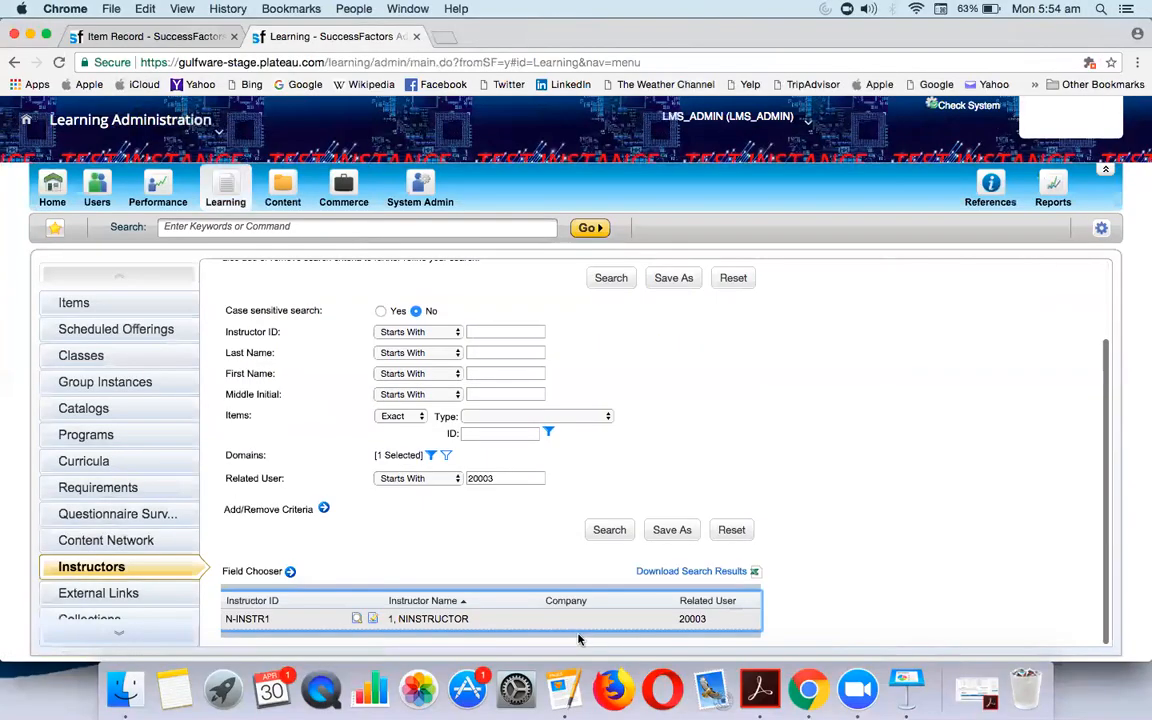
click(374, 620)
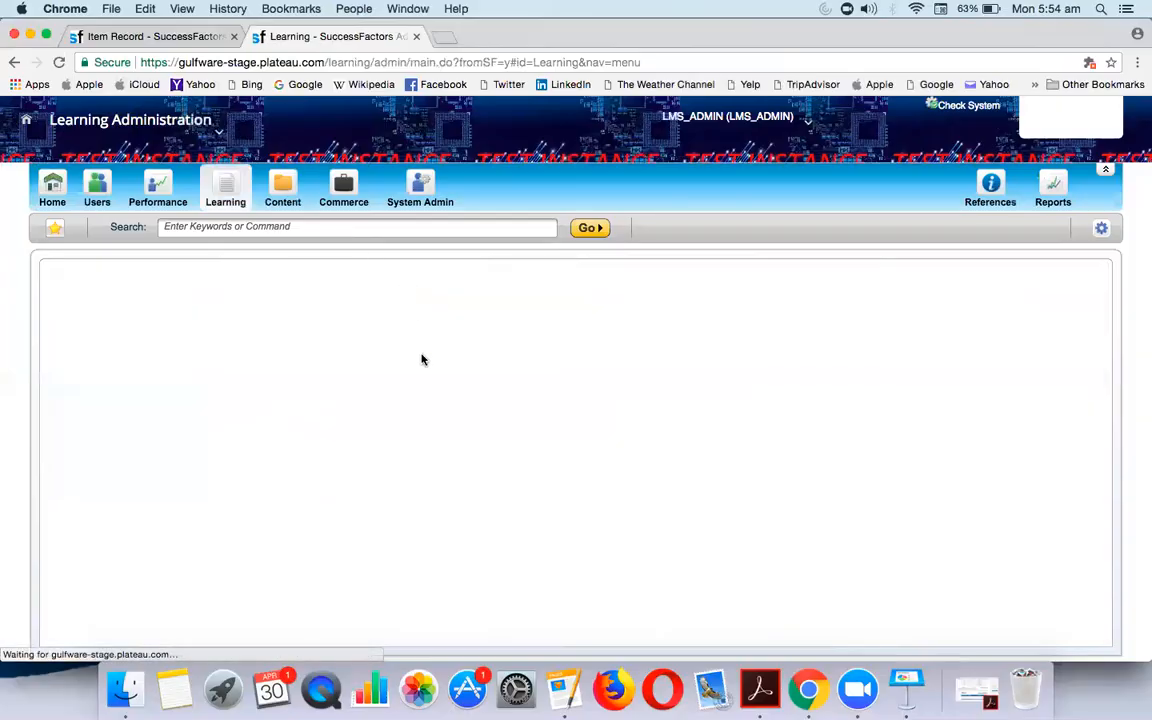
scroll(478, 489, down, 3)
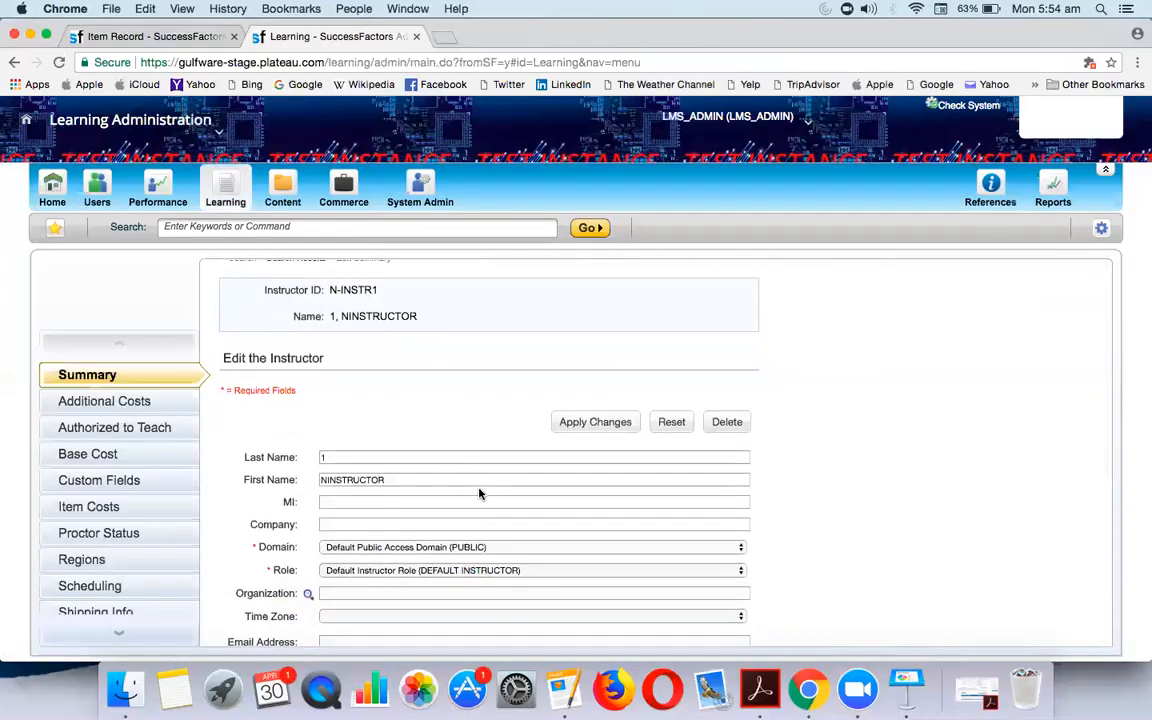
scroll(367, 540, down, 3)
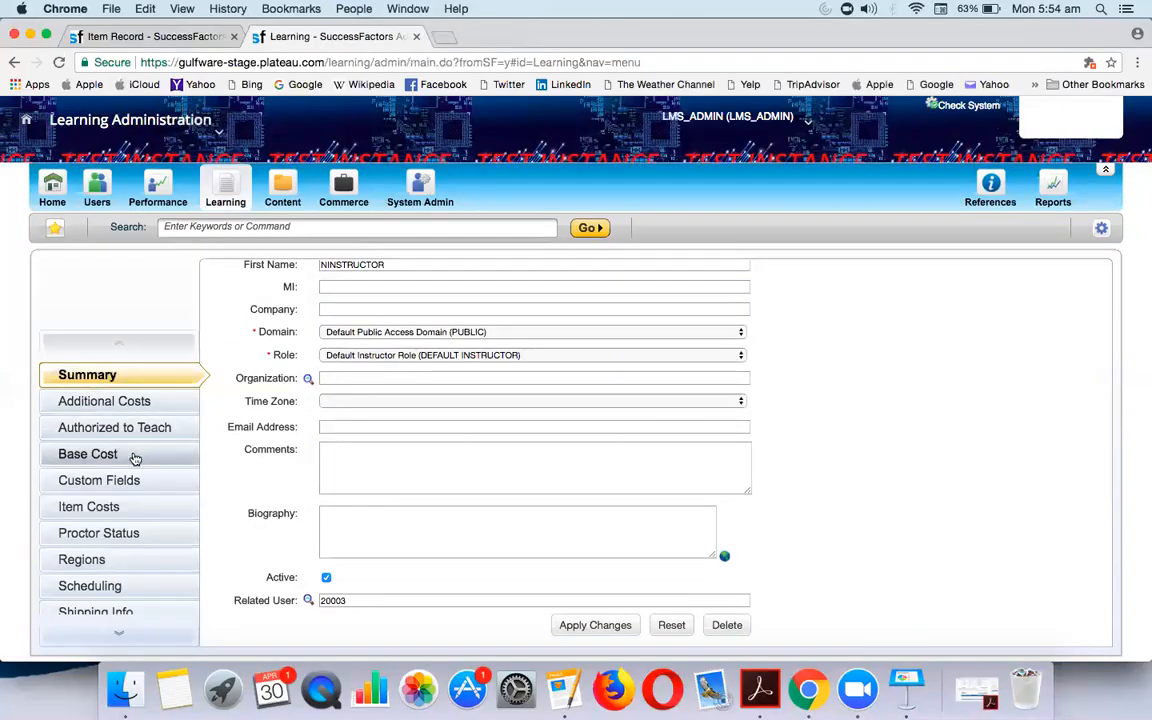
scroll(122, 592, down, 2)
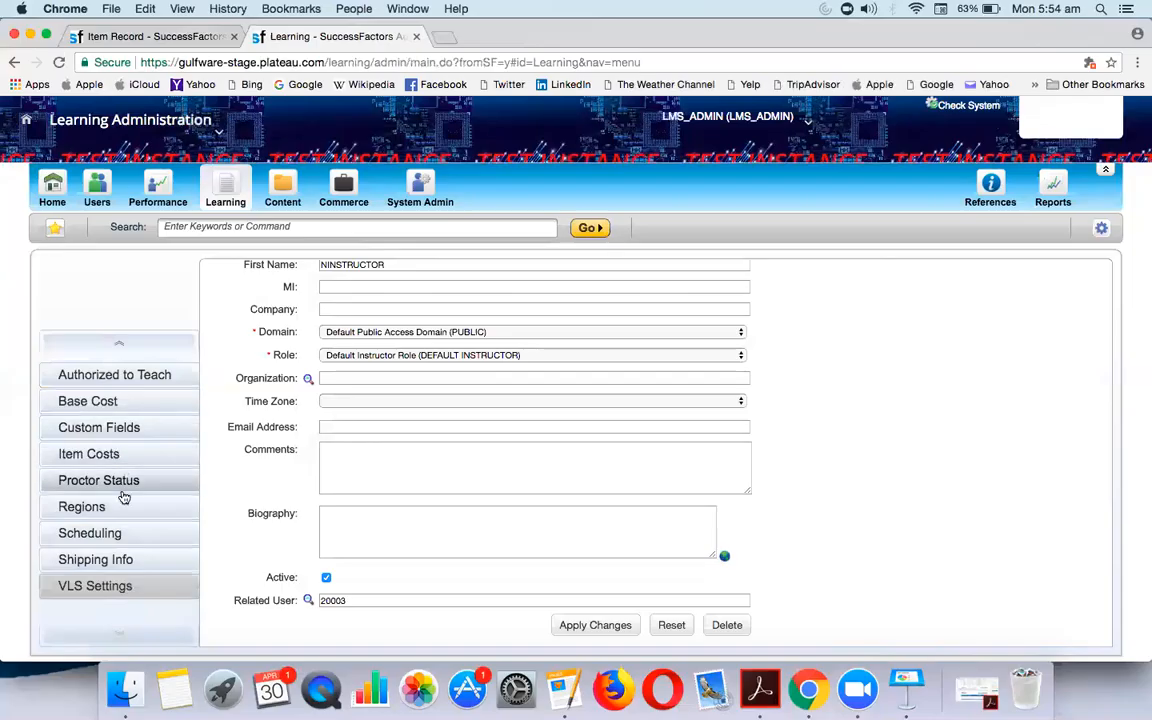
Step: Enter an e-mail address for instructor N-INSTR1 and apply the changes to the instructor record
scroll(125, 470, up, 2)
scroll(453, 395, up, 3)
scroll(452, 393, down, 1)
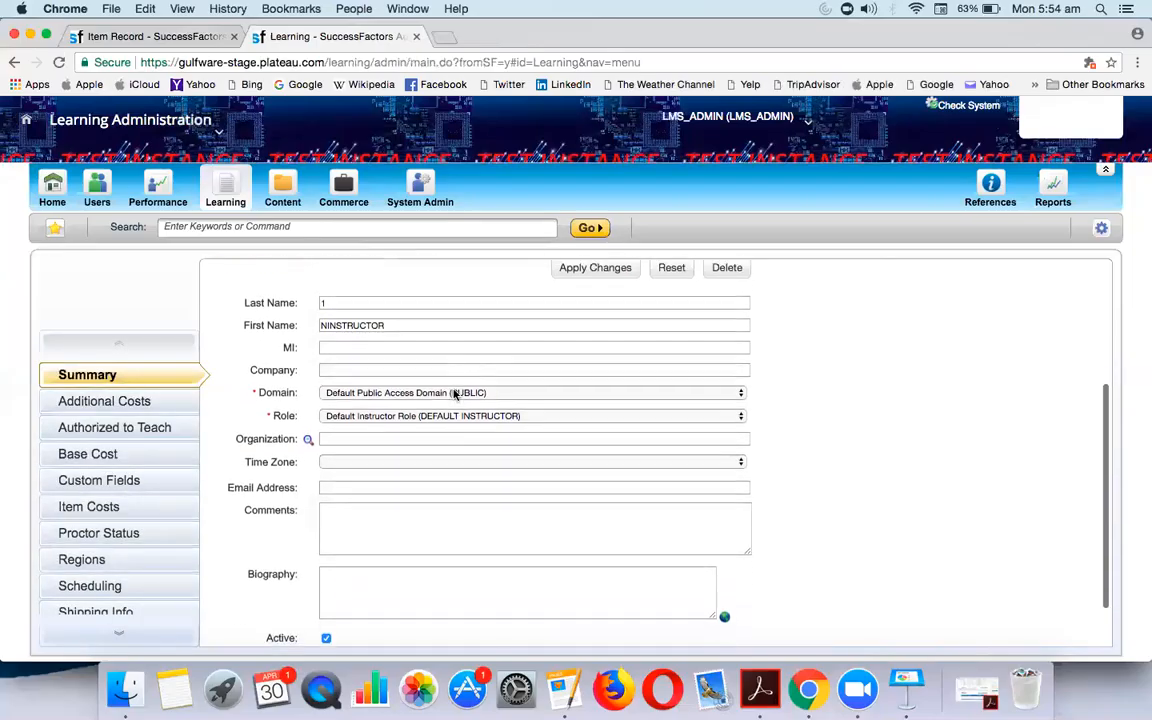
click(375, 481)
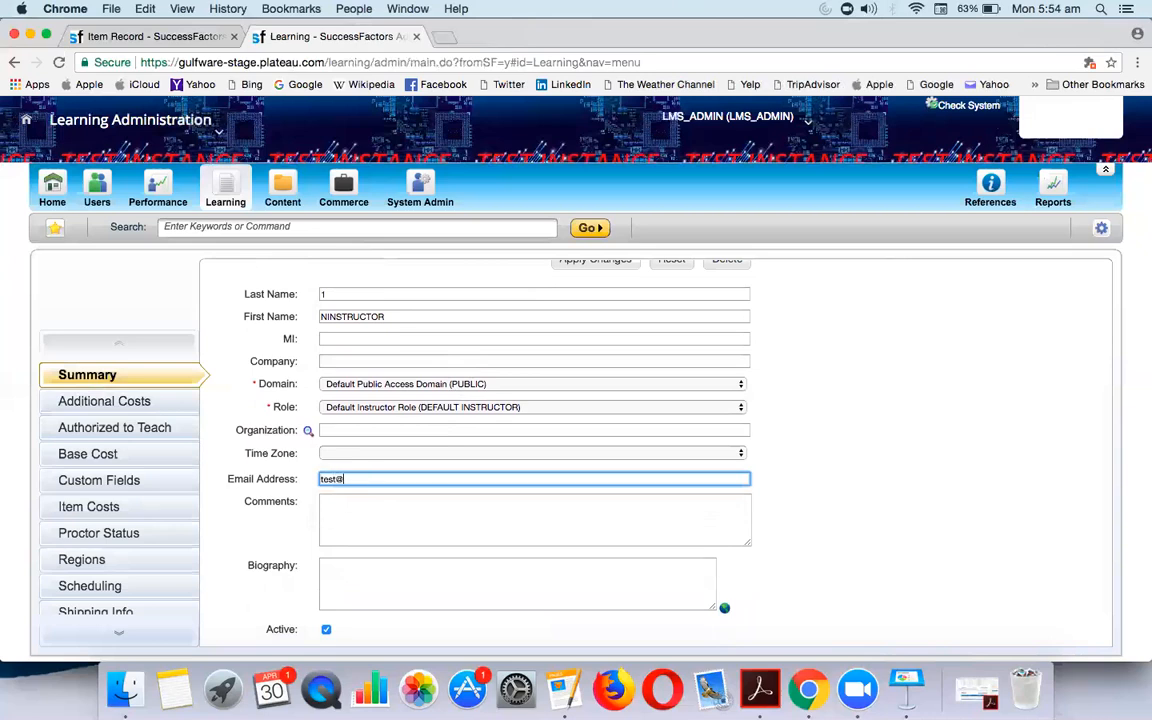
key(BackSpace)
key(BackSpace)
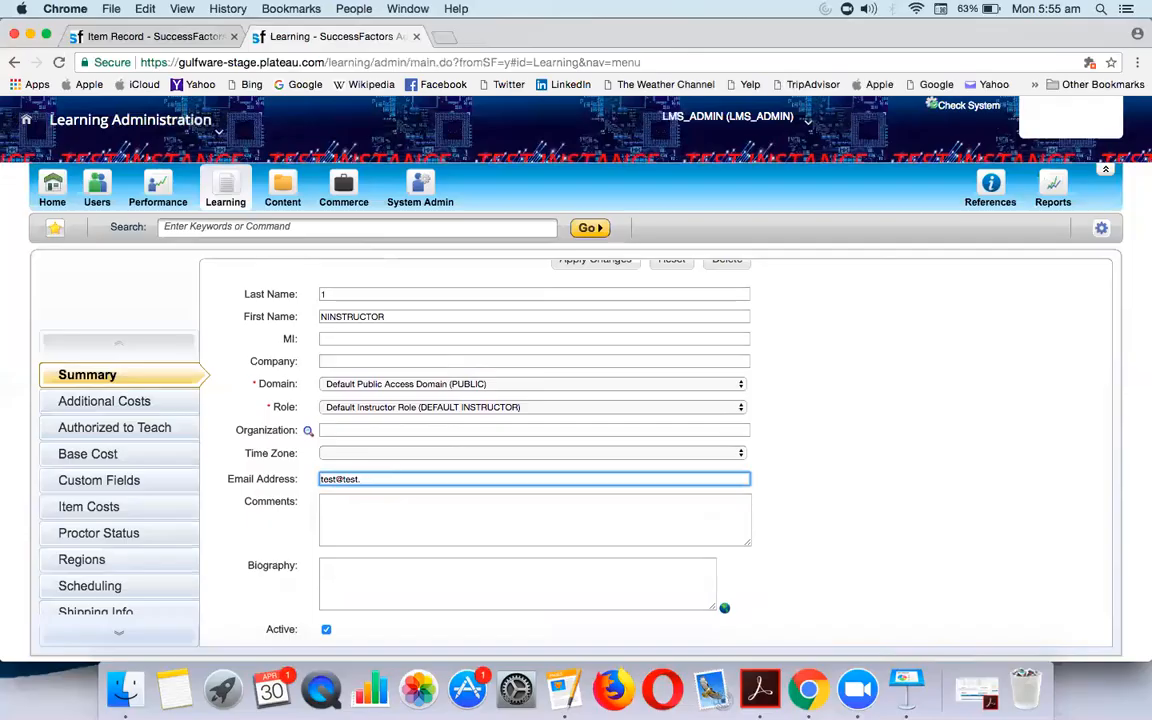
scroll(466, 512, down, 2)
click(624, 625)
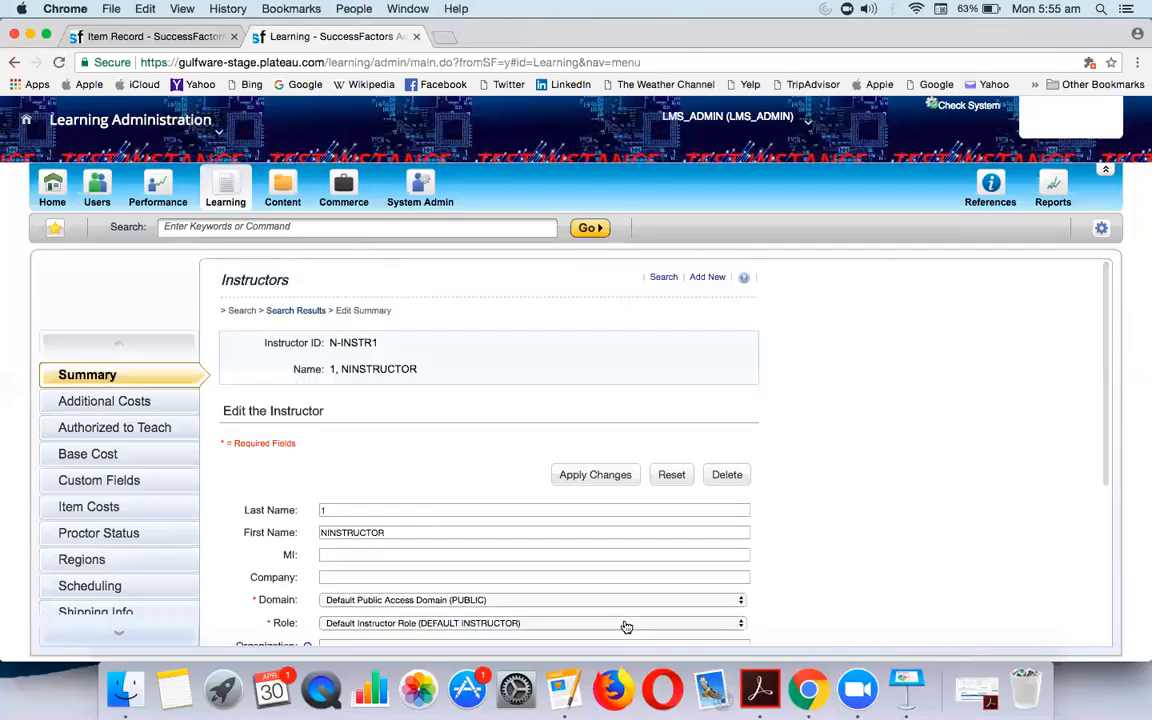
scroll(588, 422, down, 5)
click(591, 625)
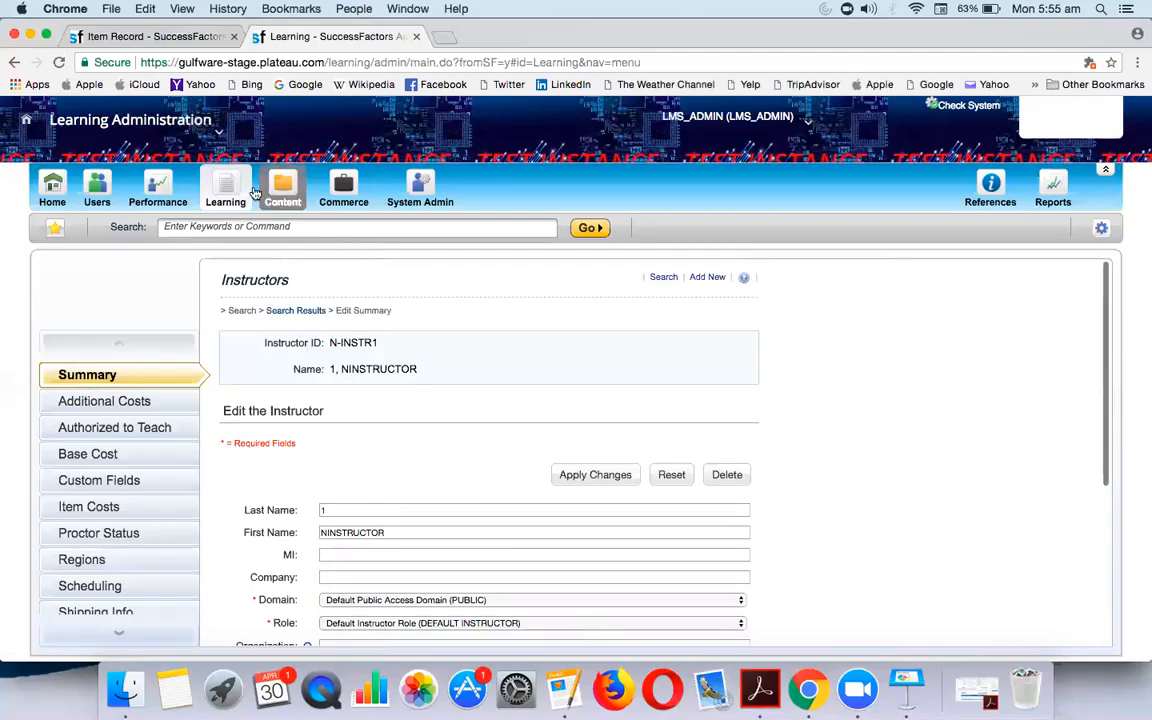
Step: Return to the open offering form for SAP SF EC - CR Training and try to reselect the primary instructor
click(199, 41)
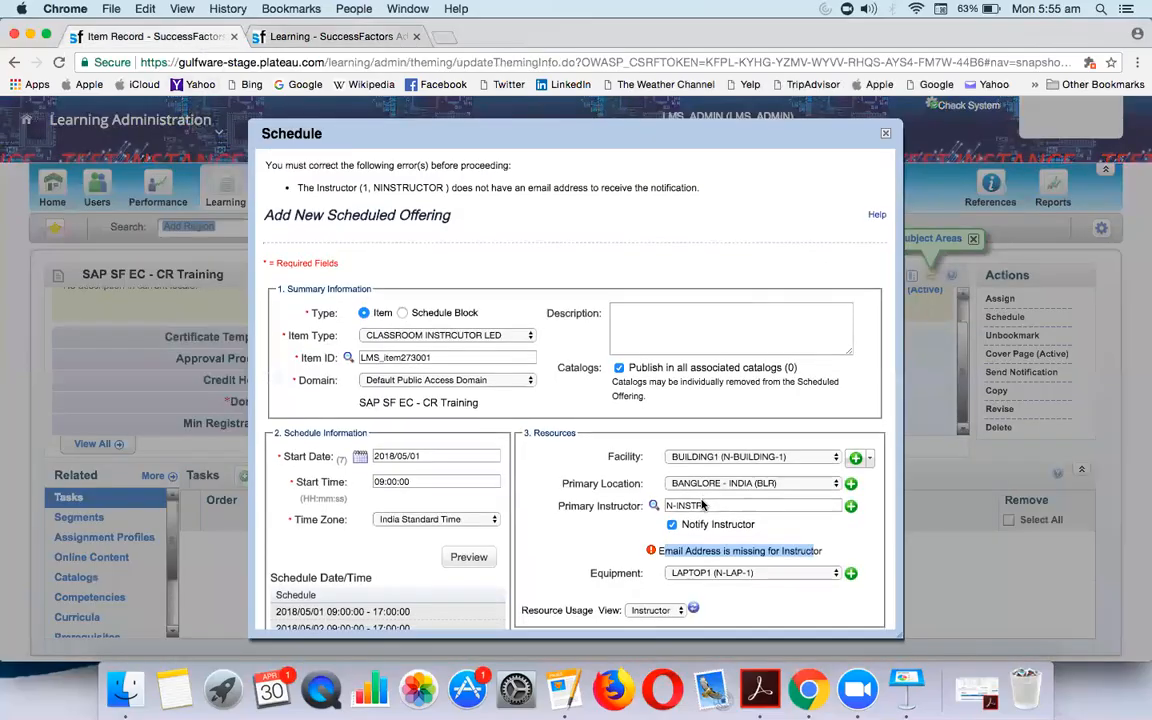
scroll(630, 385, down, 3)
click(698, 381)
key(BackSpace)
key(BackSpace)
key(BackSpace)
click(696, 379)
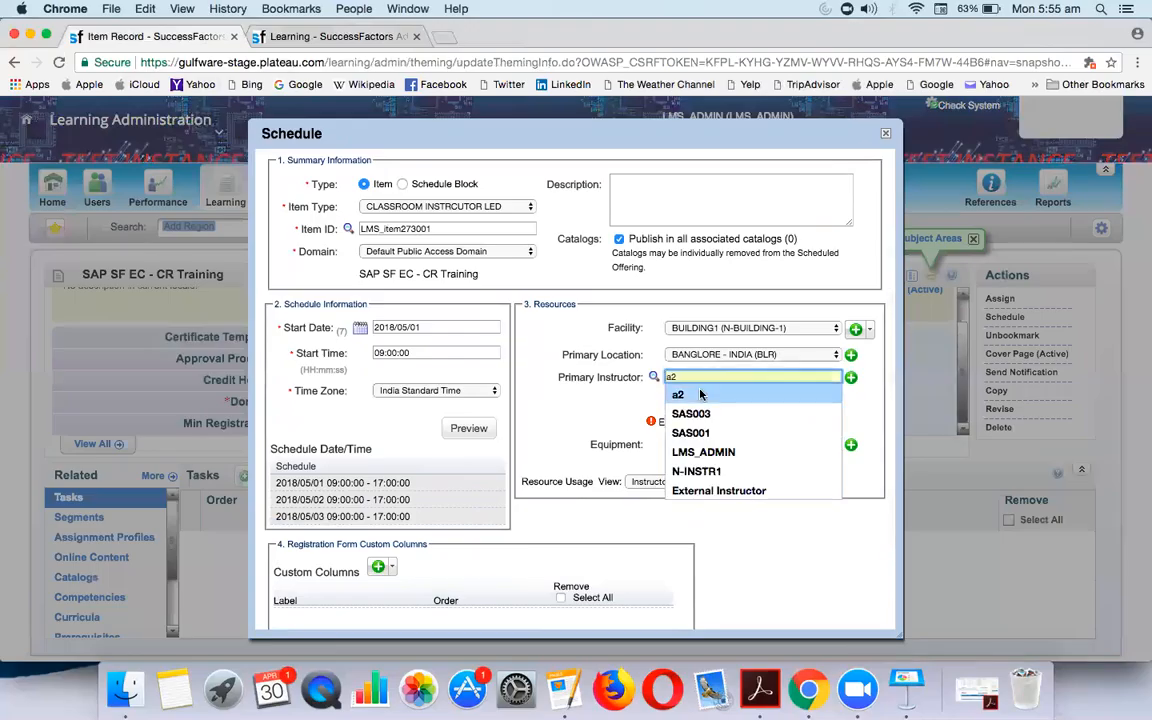
click(700, 395)
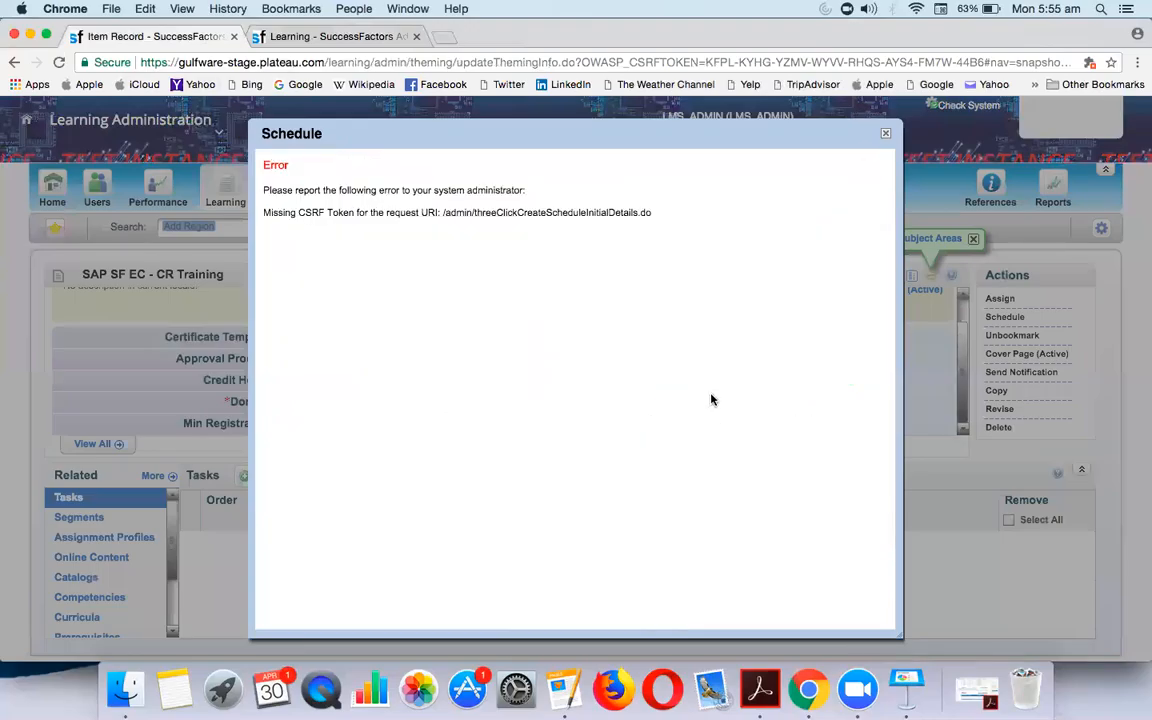
Step: Restart scheduling for SAP SF EC - CR Training with start date 2018/05/01 and start time 09:00:00
click(884, 136)
click(990, 317)
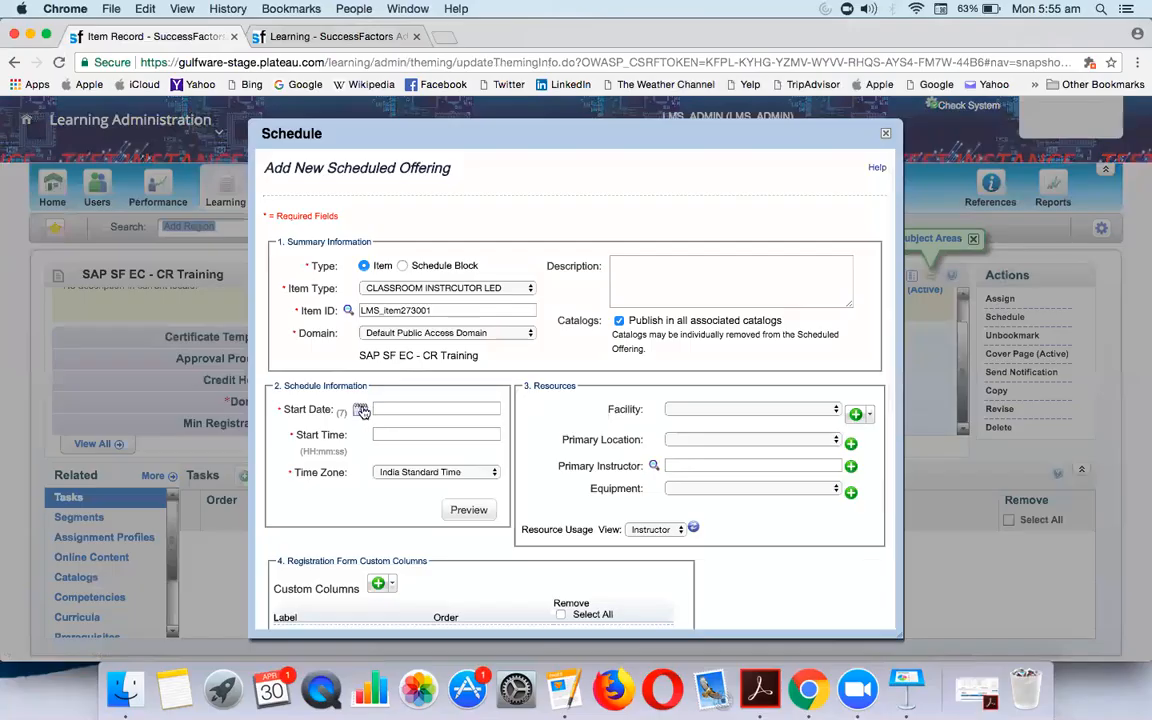
click(361, 411)
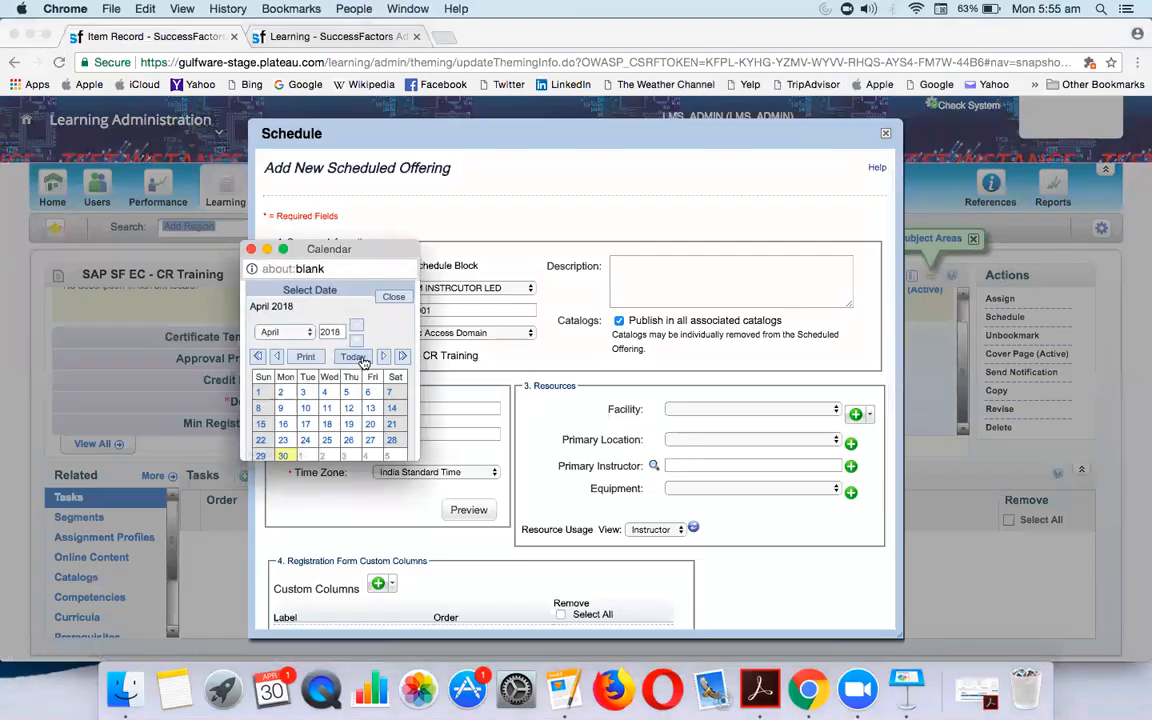
click(300, 332)
click(300, 343)
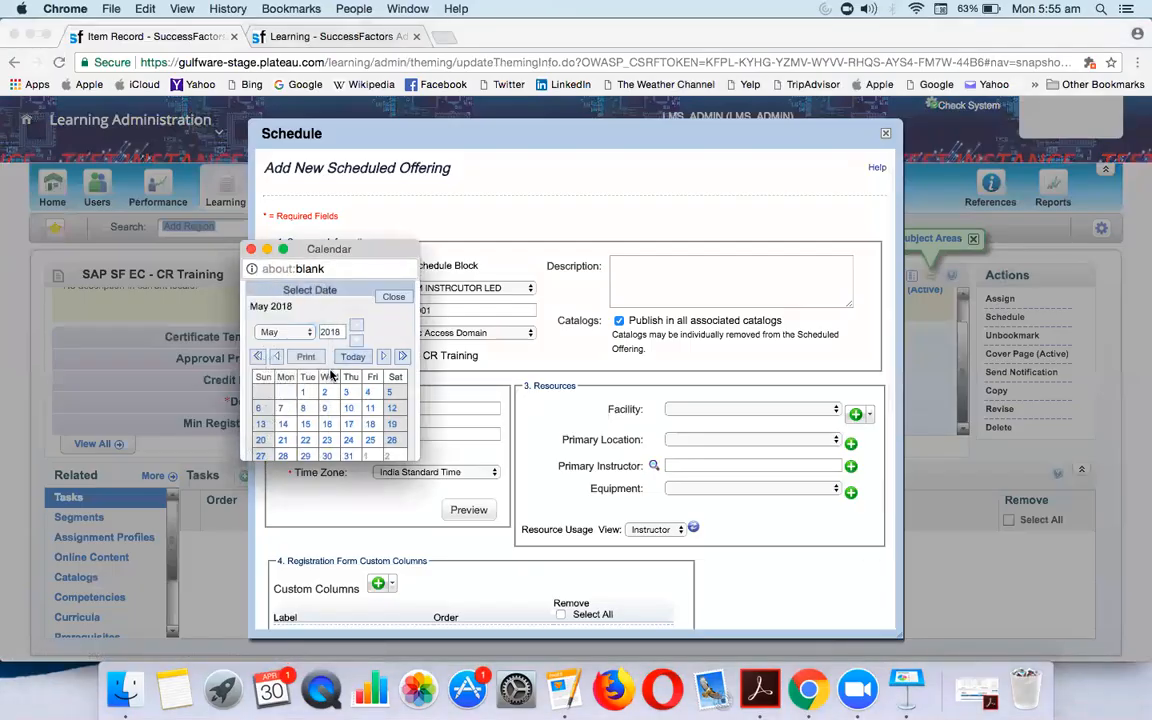
click(305, 392)
click(390, 433)
text(09)
click(400, 452)
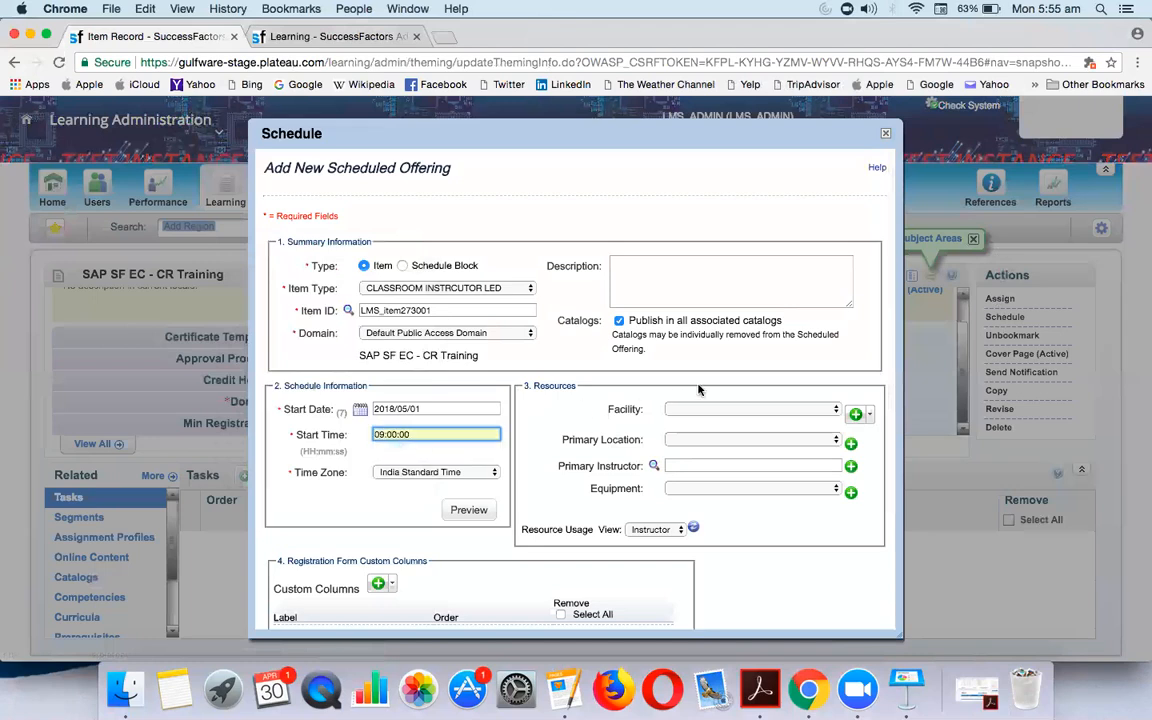
Step: Set the offering's facility to BUILDING1 (N-BUILDING-1) and its primary location to BANGLORE - INDIA (BLR)
click(700, 410)
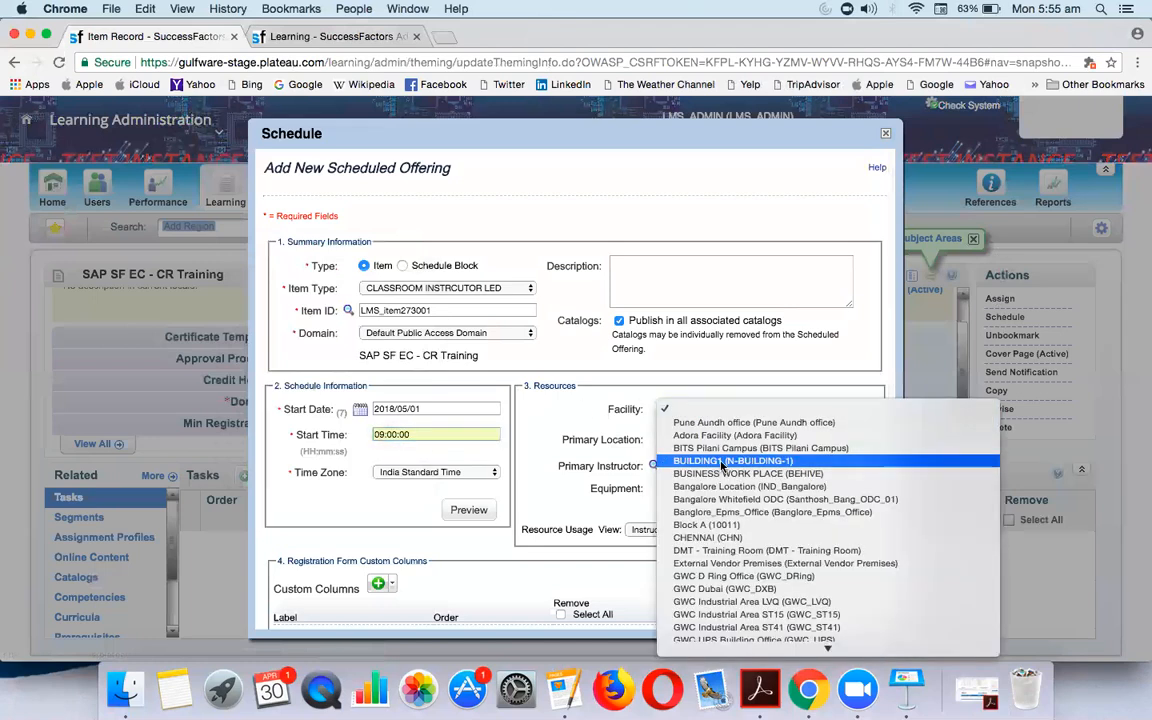
click(733, 461)
click(727, 438)
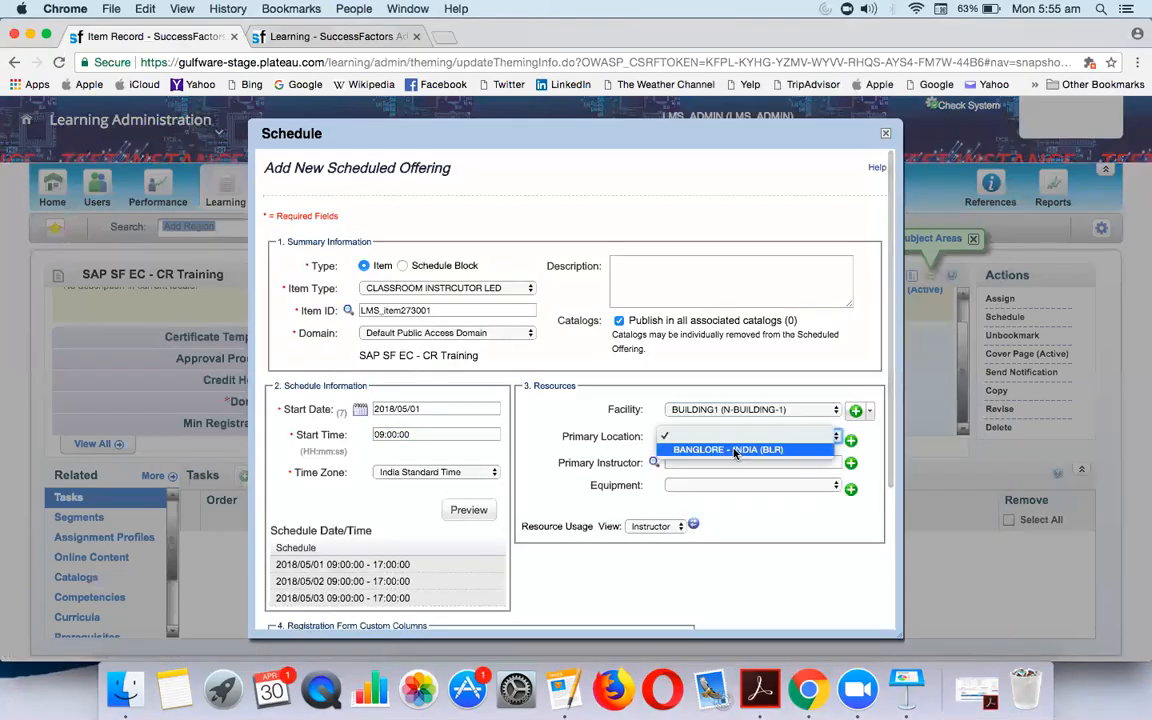
click(733, 455)
Step: Assign N-INSTR1 as the offering's primary instructor and LAPTOP1 (N-LAP-1) as its equipment
click(734, 461)
text(n)
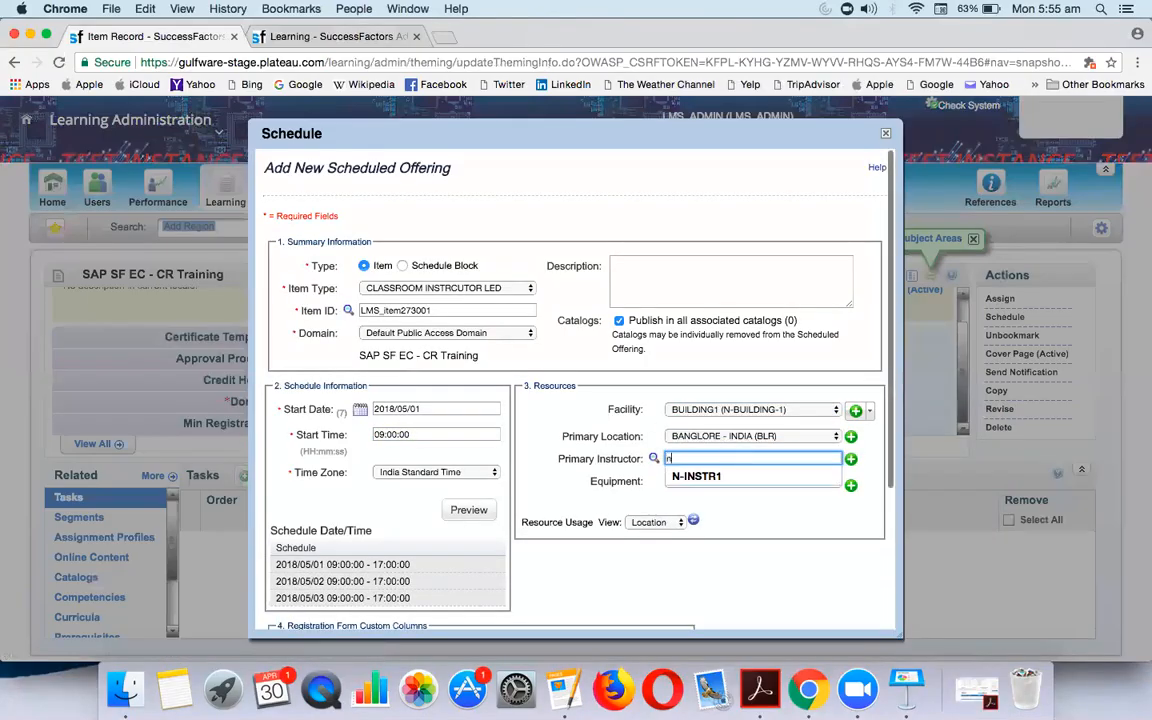
click(739, 478)
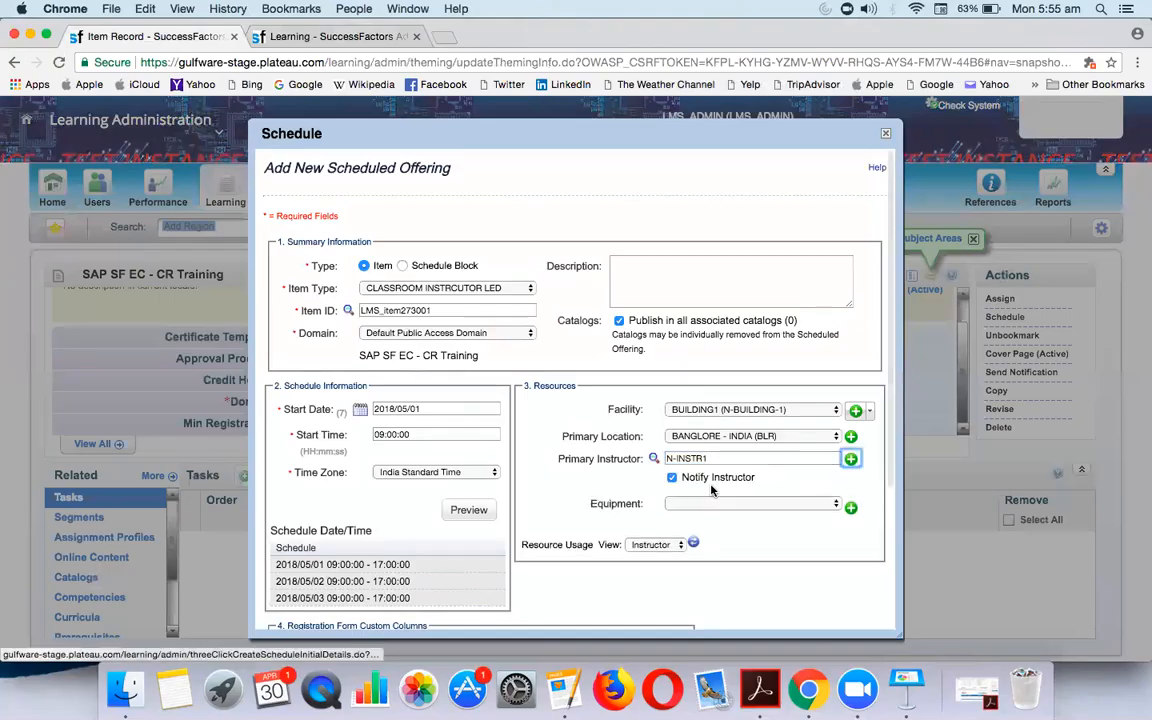
click(705, 505)
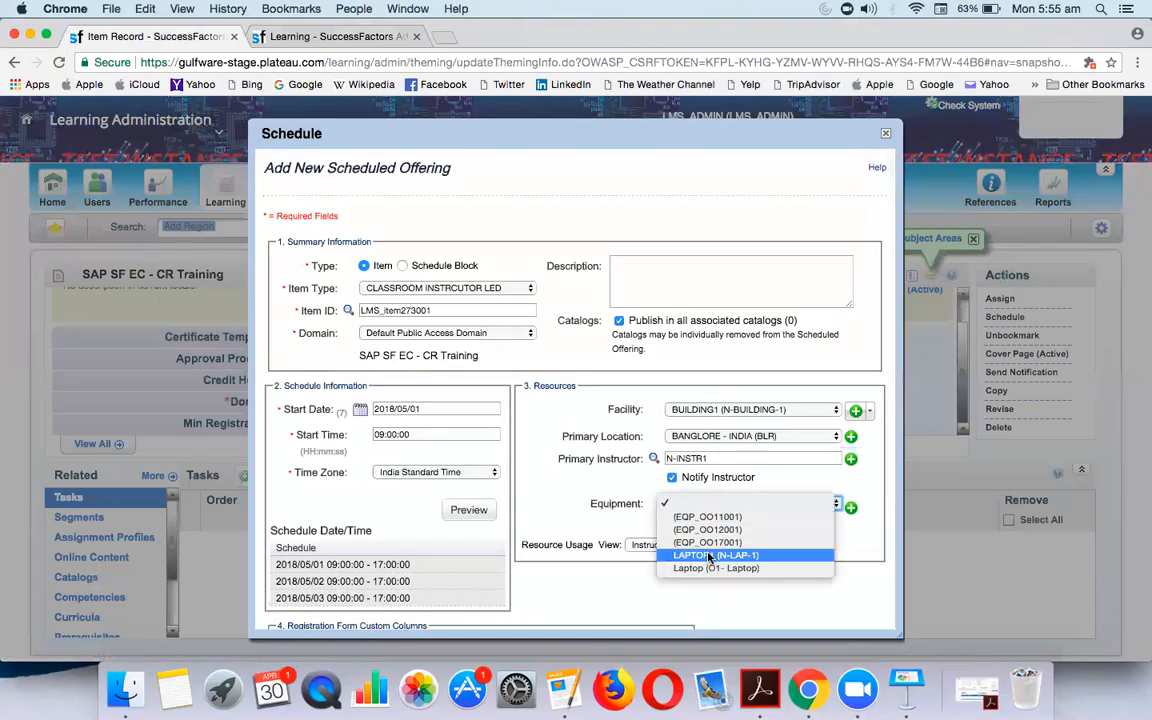
click(712, 555)
Step: Review the offering's resources and generated schedule dates, and switch the resource usage view to Instructor
scroll(663, 542, down, 2)
scroll(663, 542, up, 3)
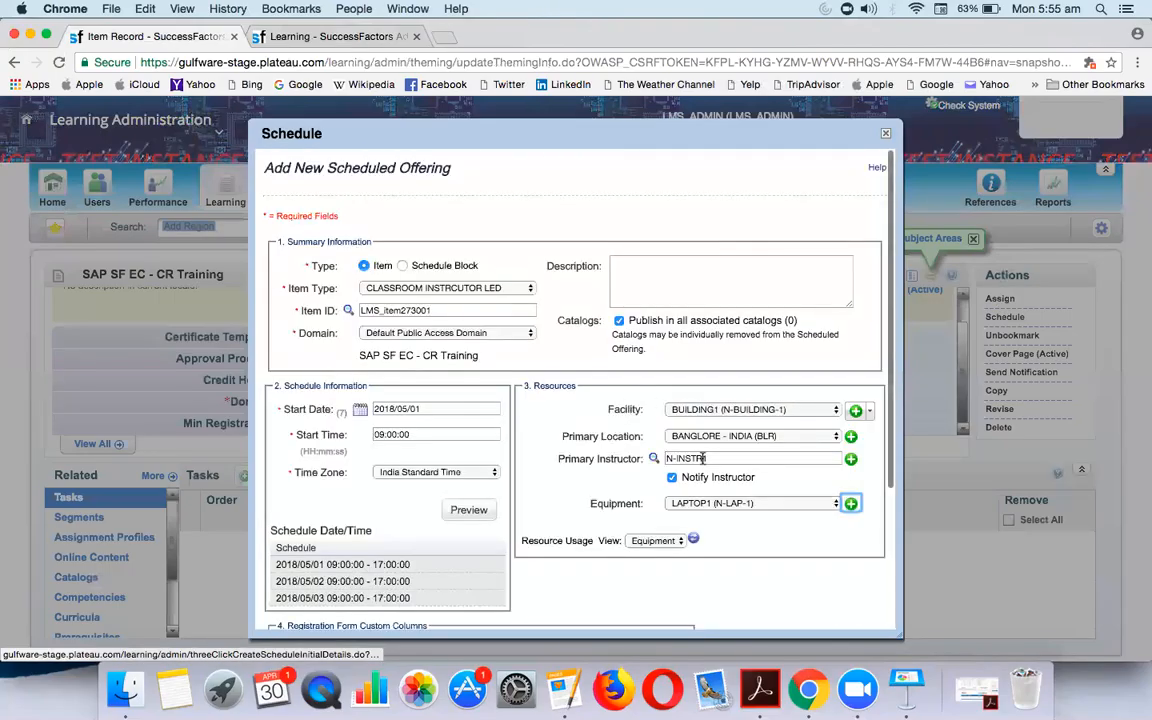
scroll(593, 428, down, 1)
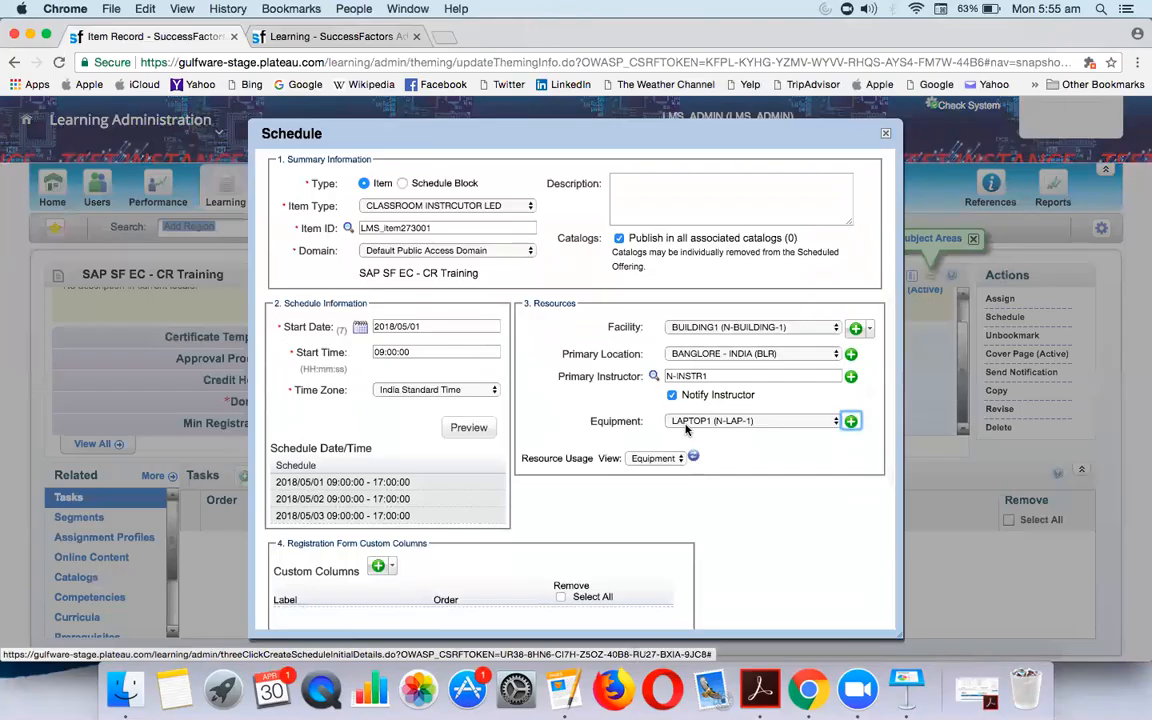
drag(273, 486, 311, 525)
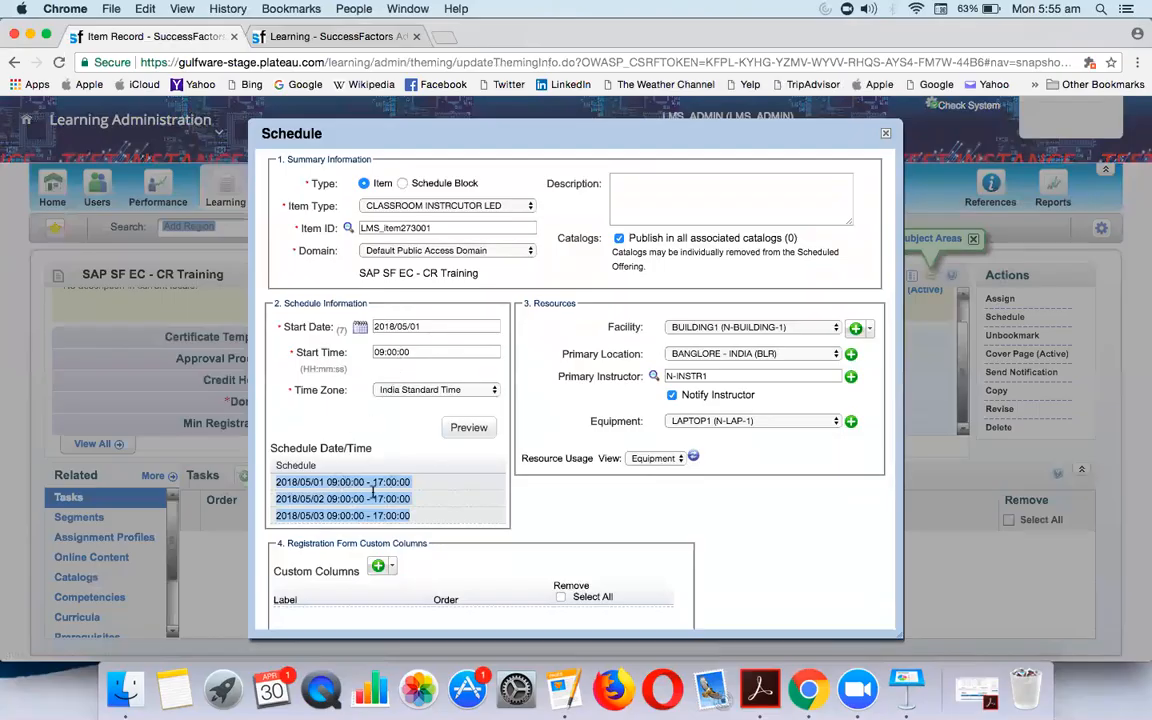
click(652, 458)
click(590, 386)
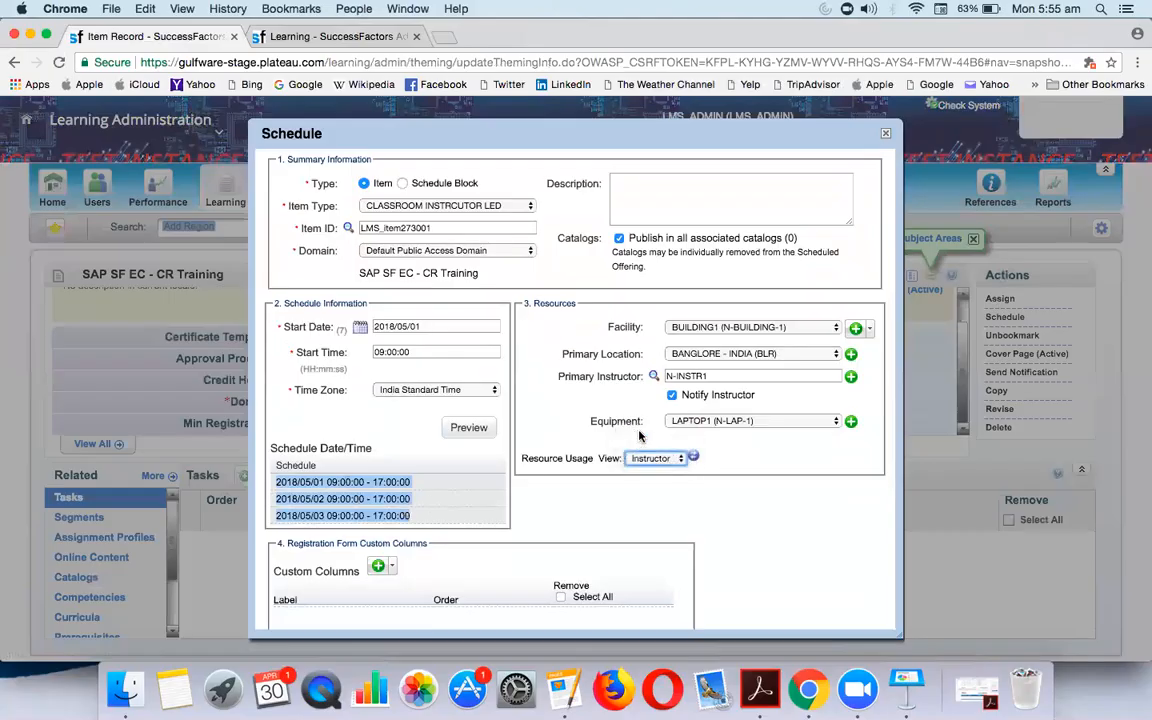
Step: Set the resource usage view to Equipment and save the new scheduled offering
scroll(690, 395, down, 3)
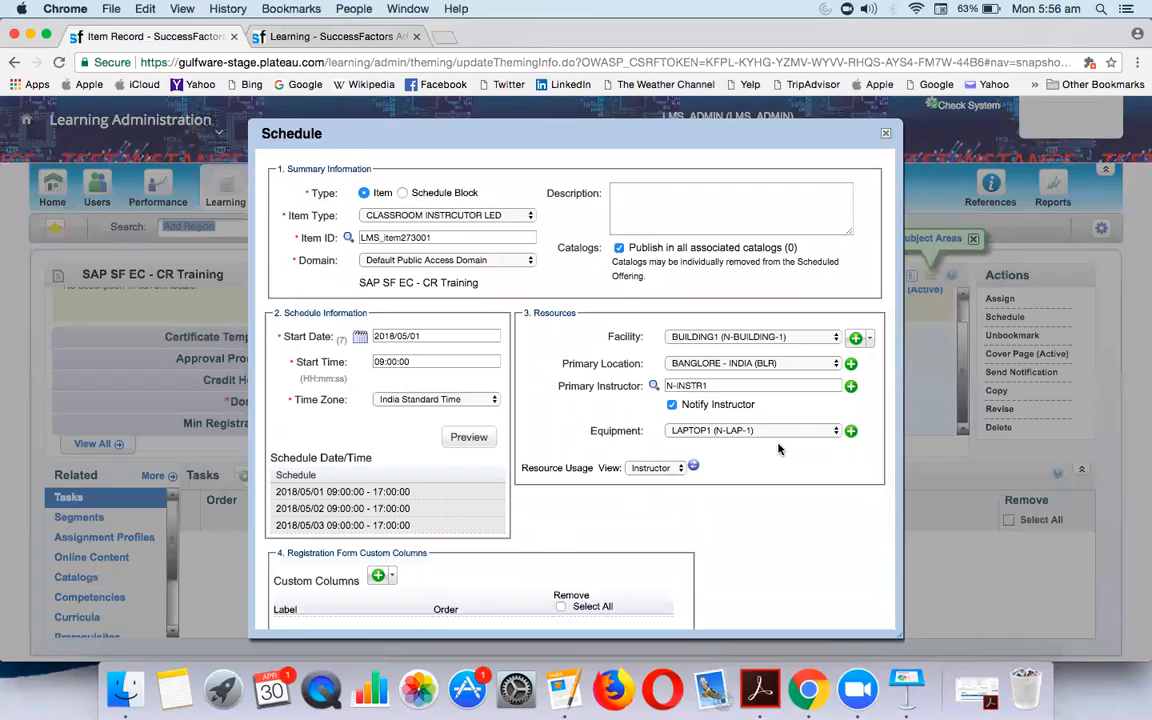
click(658, 468)
click(655, 494)
scroll(631, 509, down, 2)
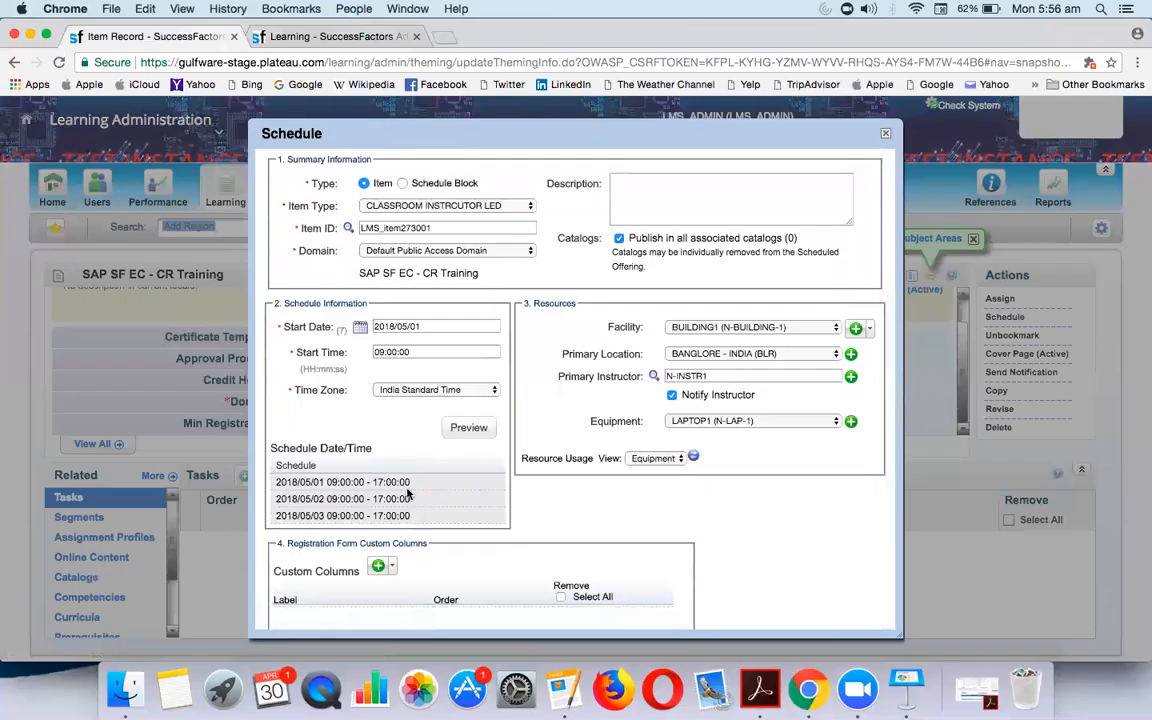
scroll(585, 469, down, 3)
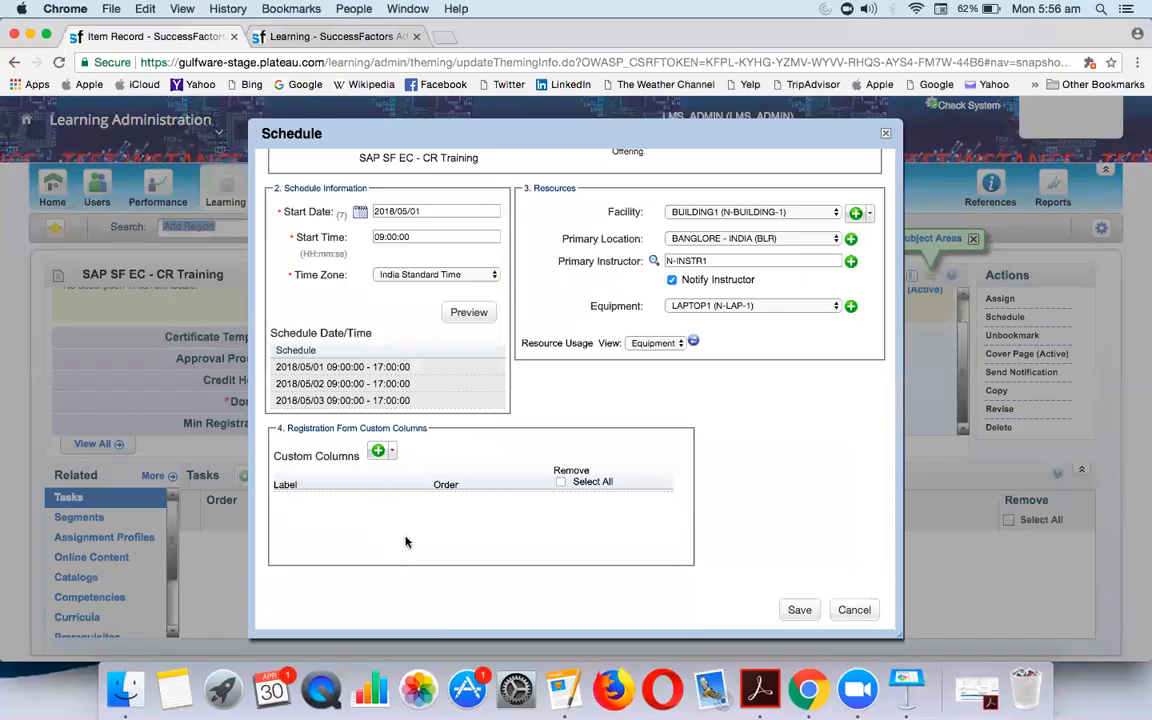
click(799, 620)
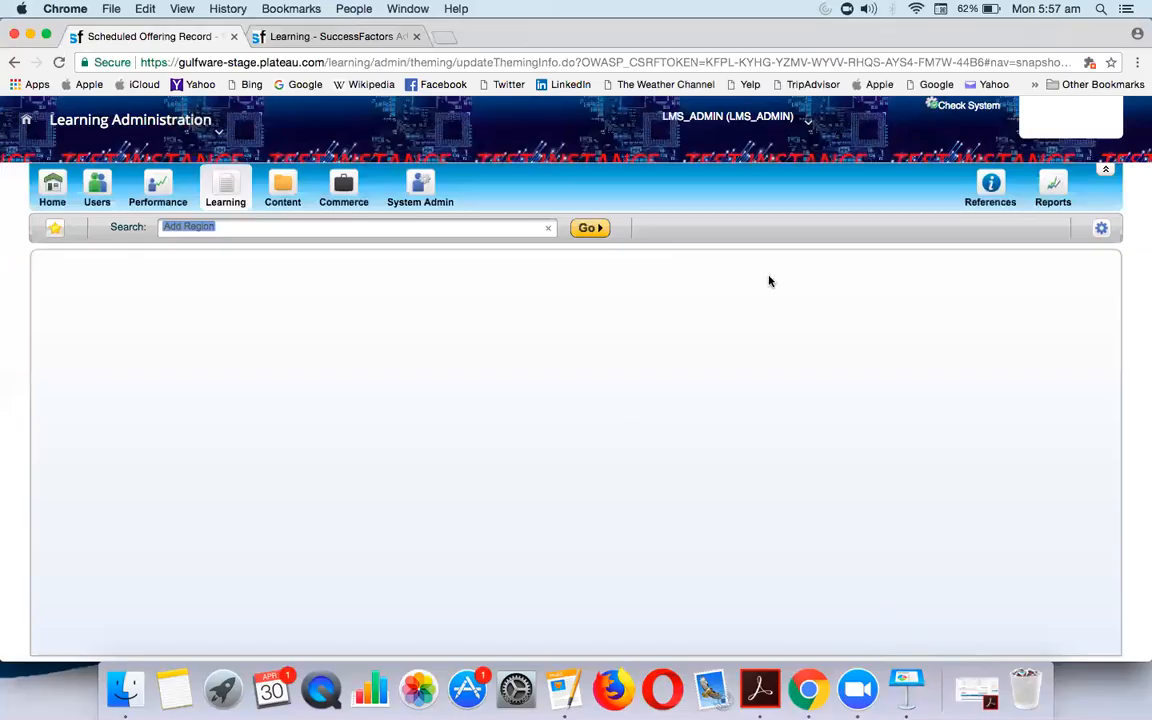
Step: Try to open the scheduled offerings, close the logged-out browser tab and retry Learning in the remaining tab
click(549, 231)
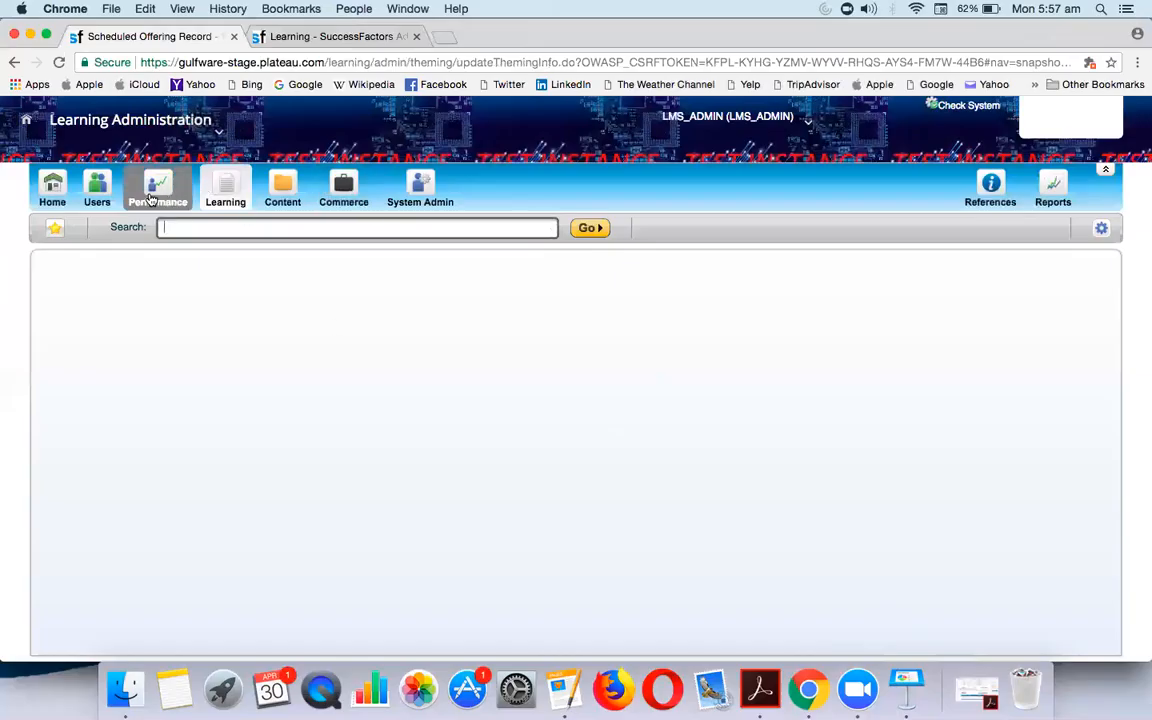
click(231, 187)
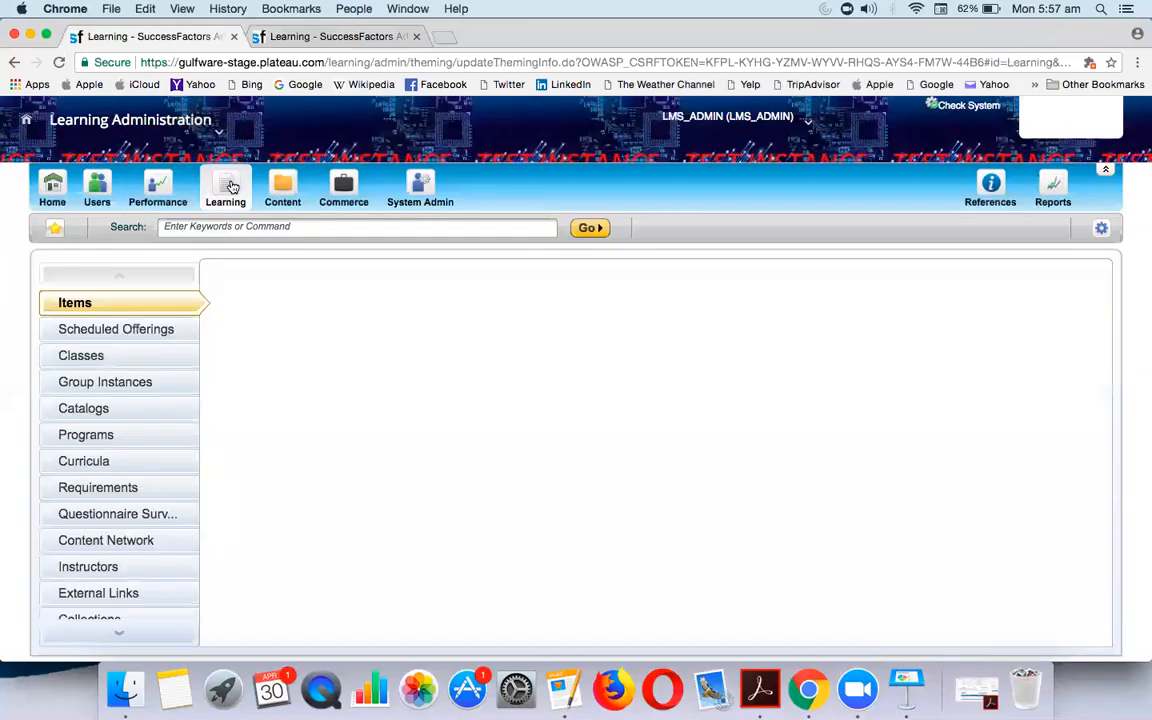
click(140, 328)
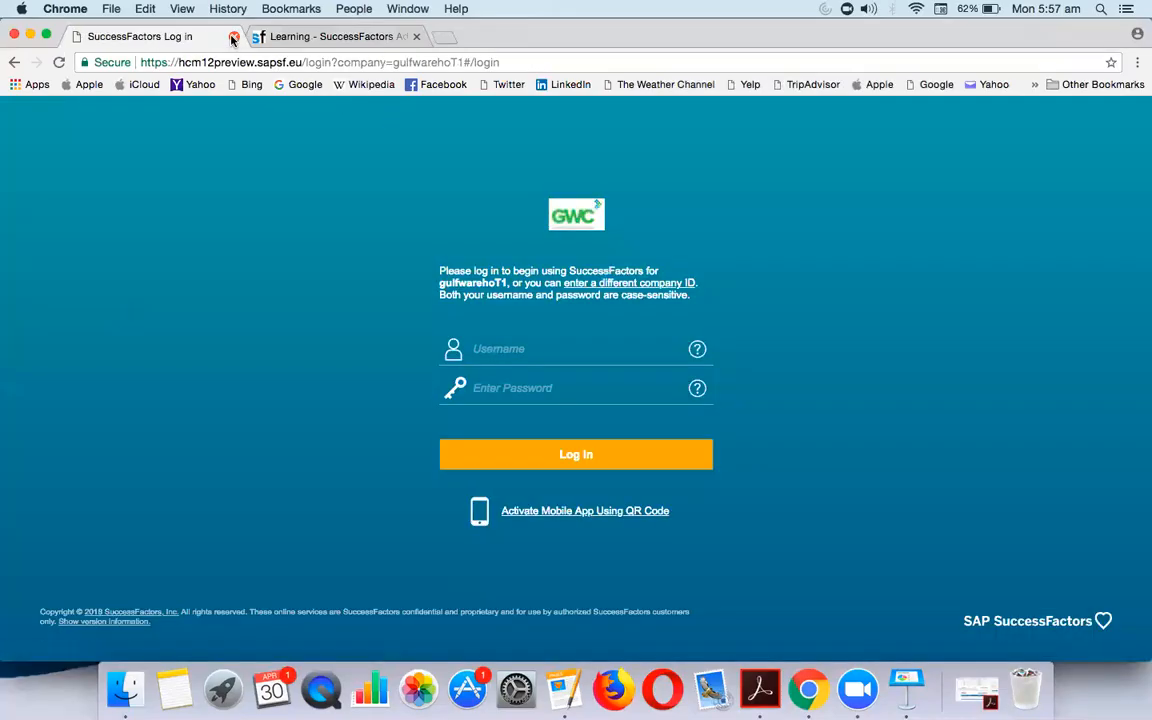
click(232, 37)
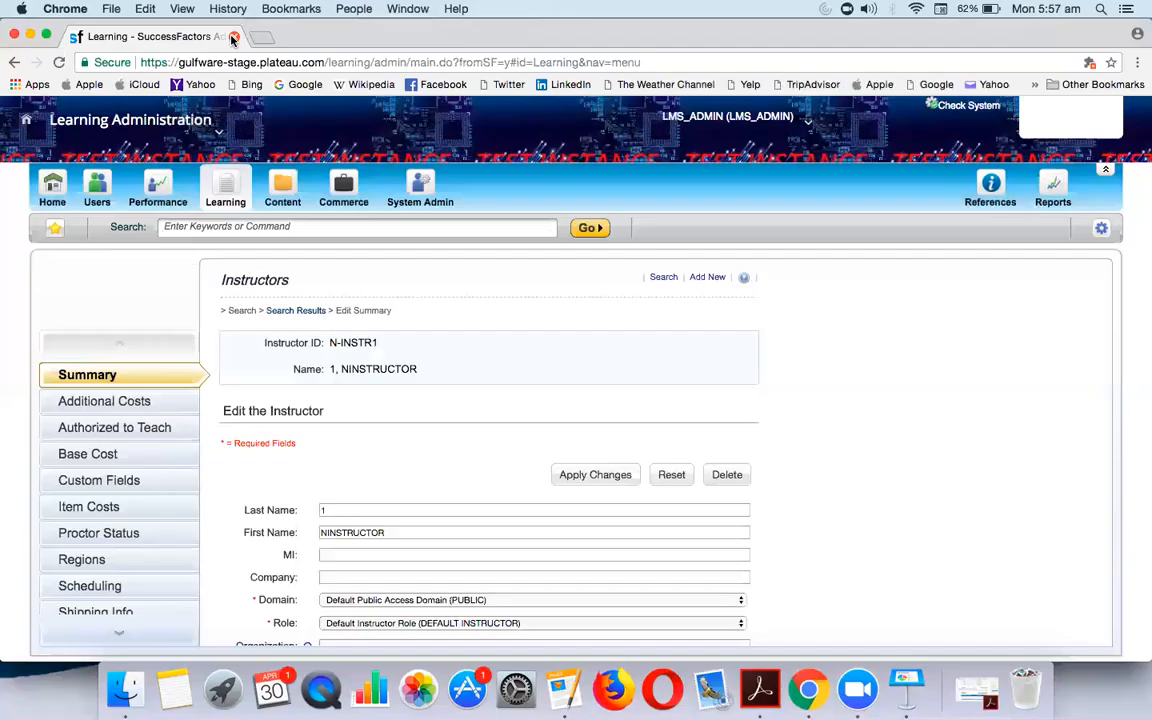
click(220, 193)
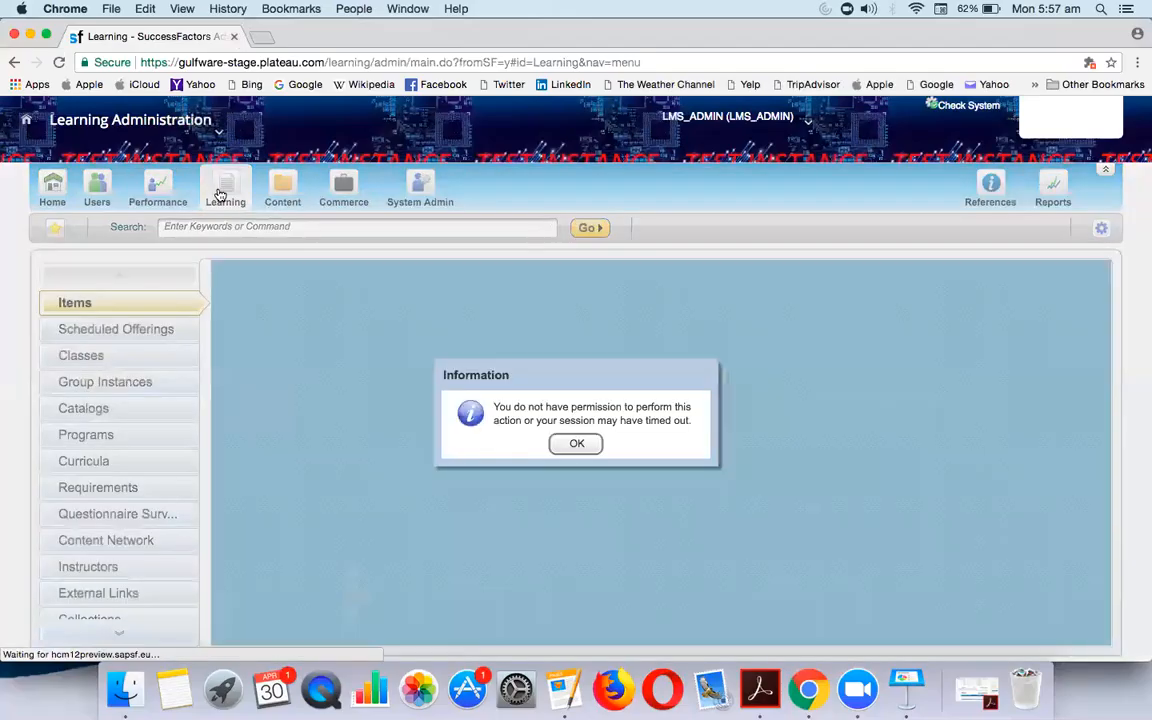
click(576, 442)
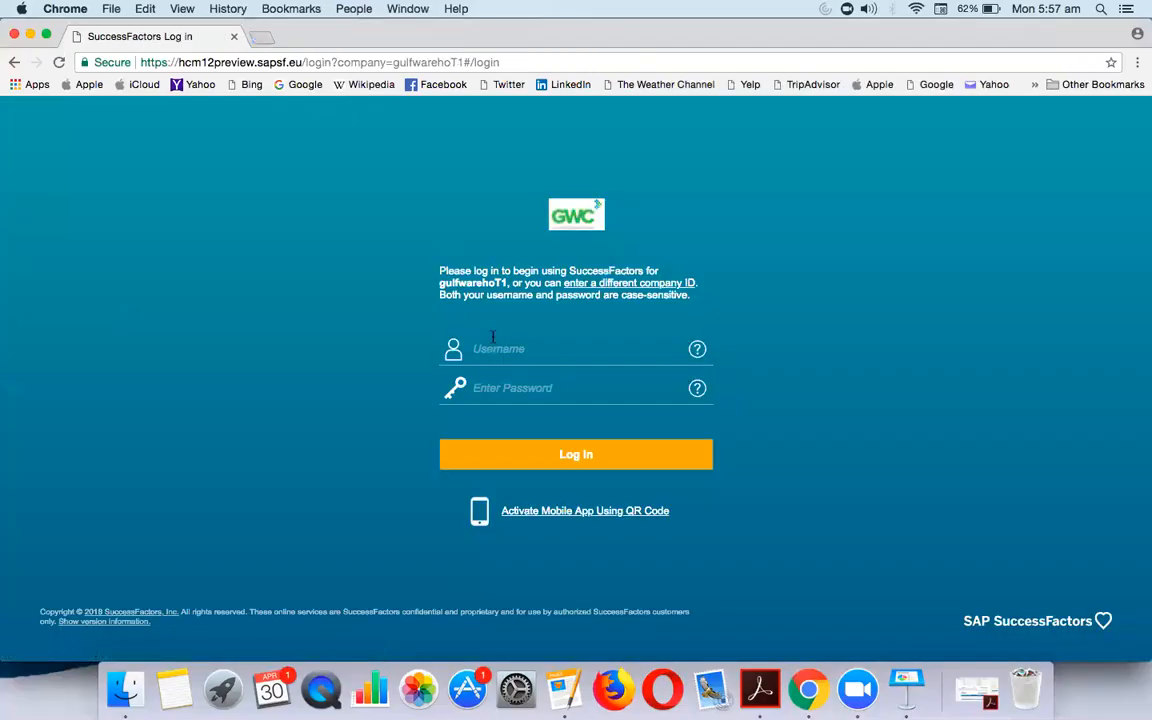
Step: Log in to SuccessFactors again with the administrator username and account password
click(499, 349)
text(LMS)
text(IN)
key(Tab)
text(*******)
key(Return)
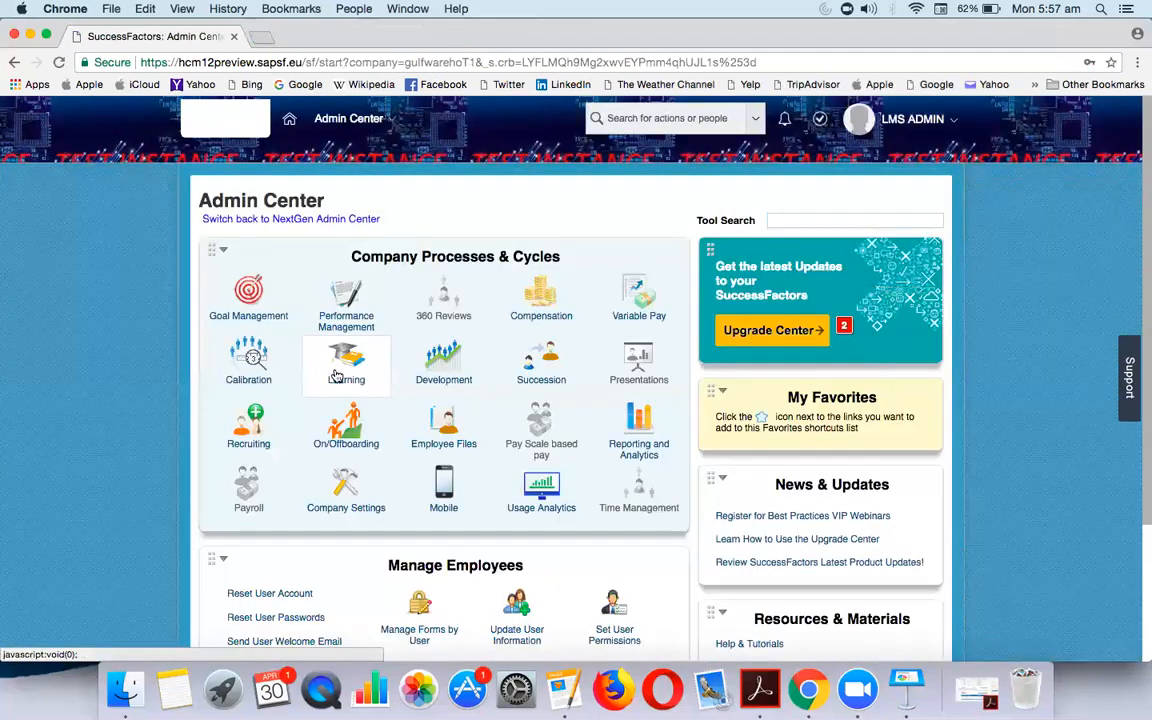
Step: Reopen Learning Administration from the Admin Center and go to the System Admin area
click(336, 375)
click(330, 421)
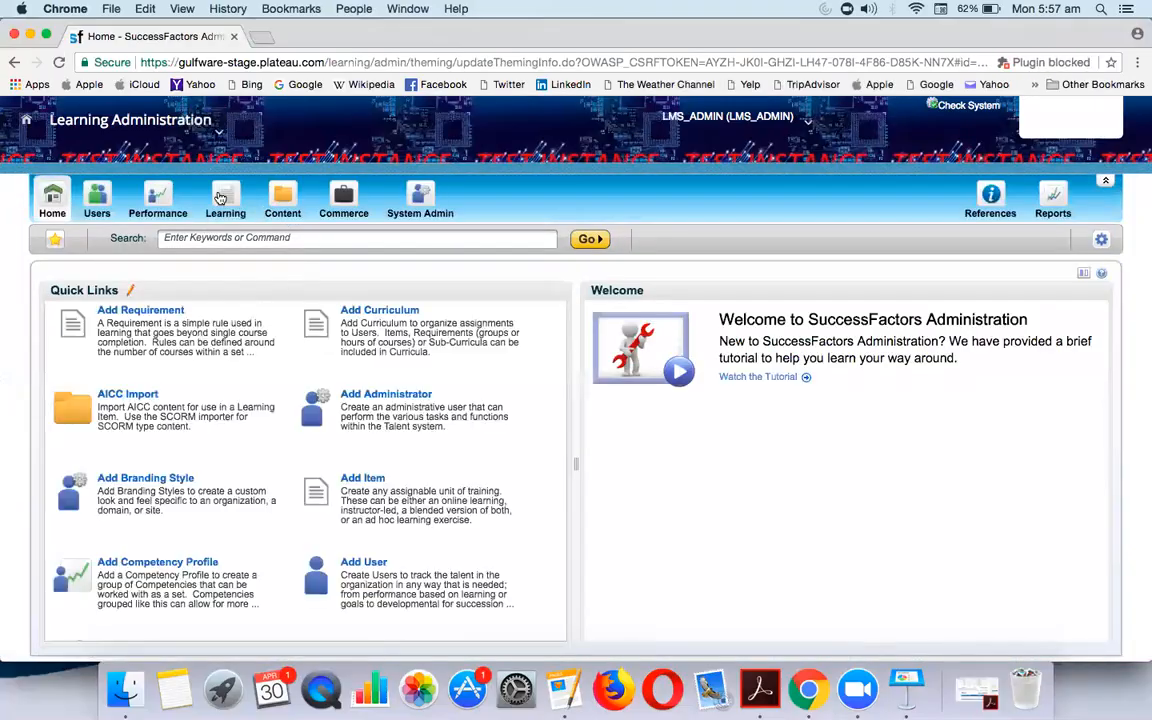
click(225, 197)
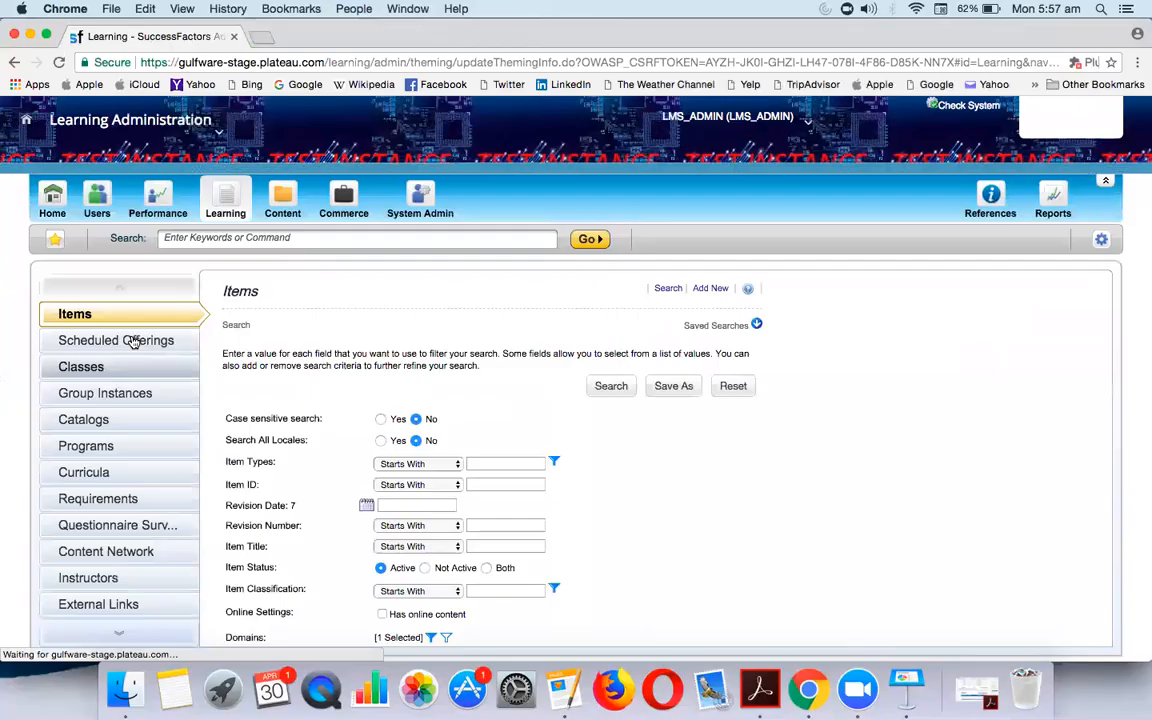
click(408, 213)
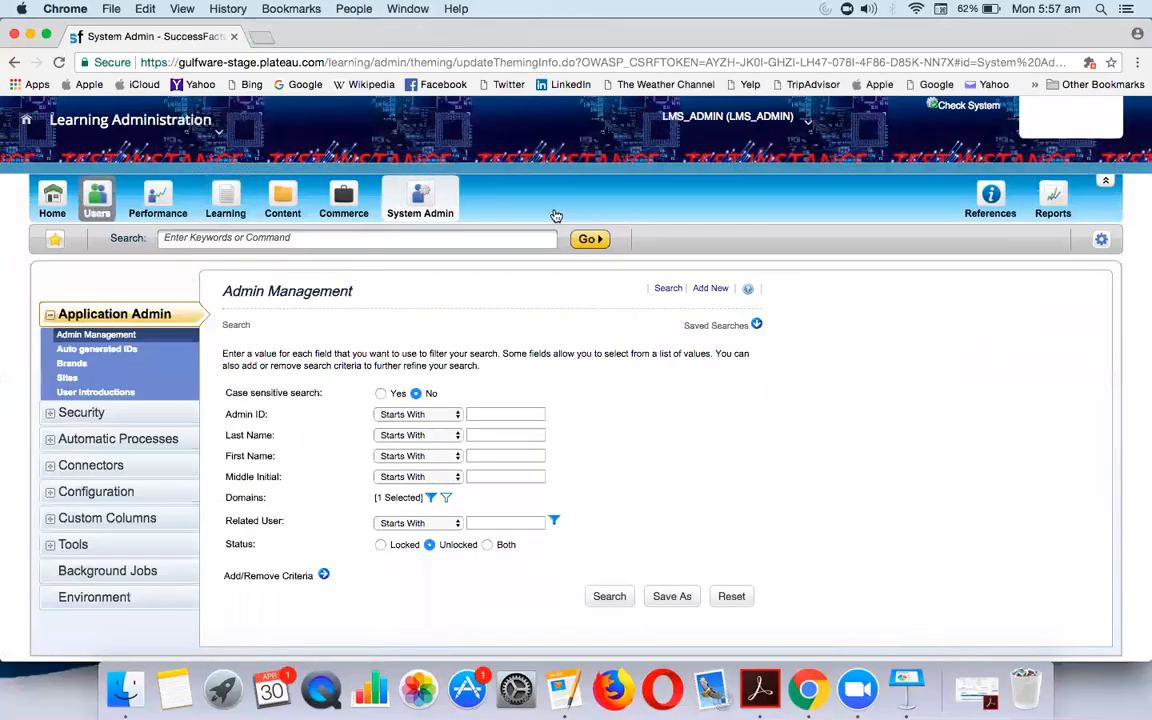
Step: Open the bookmarked SAP SF EC - CR Training item from the NIVA folder and close the bookmarks list
click(55, 238)
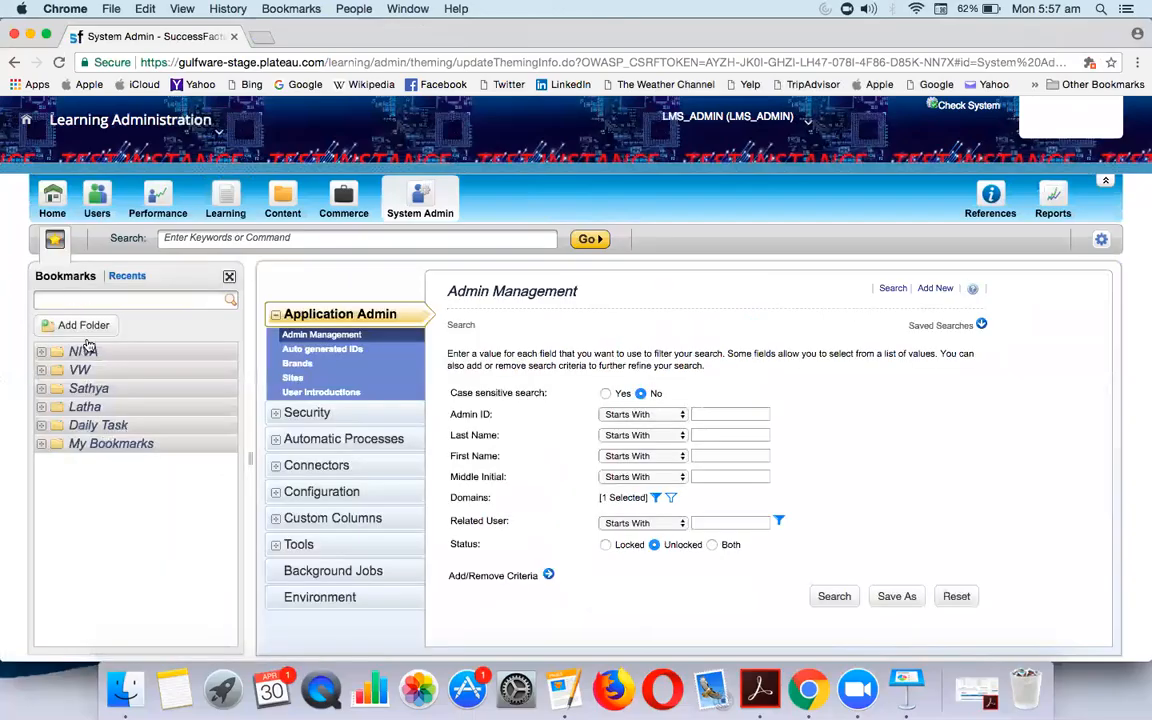
click(42, 353)
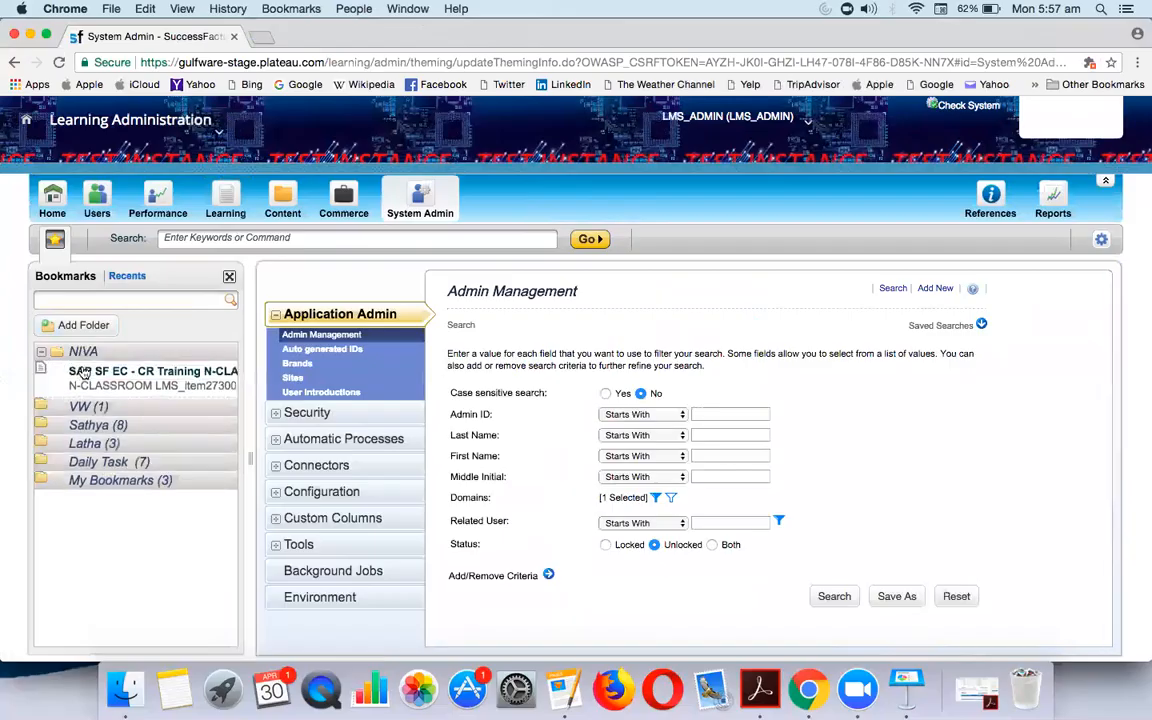
click(83, 372)
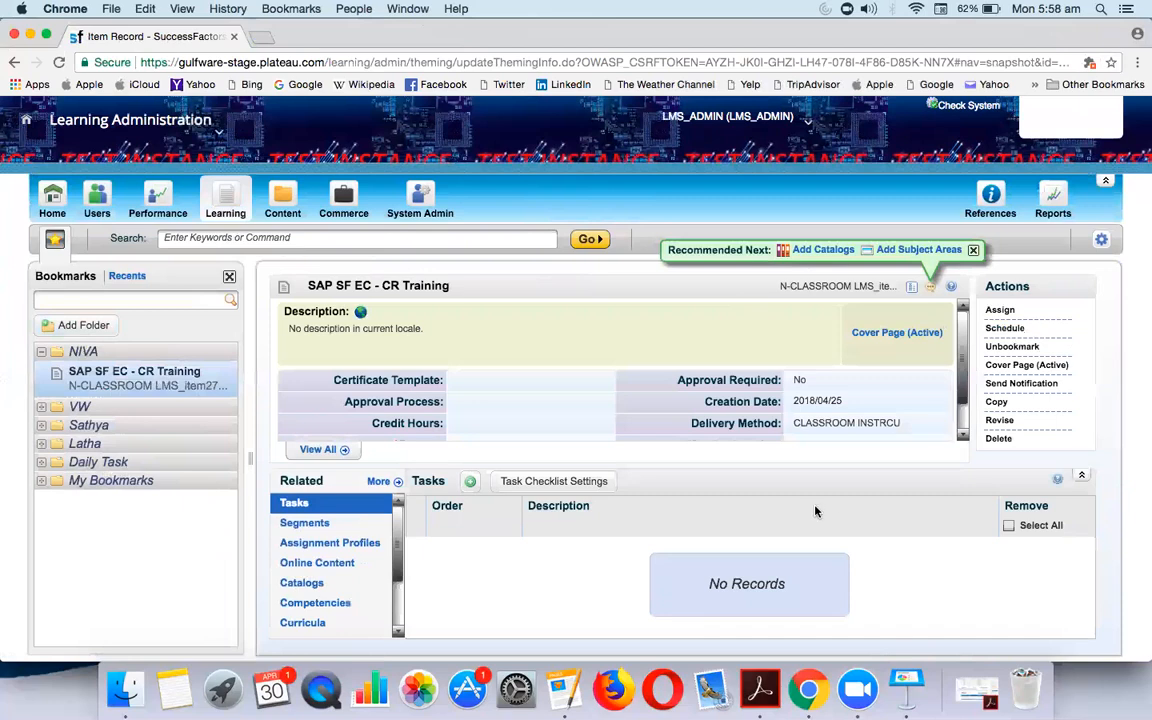
click(228, 278)
Step: Open the item's scheduled offering record and bookmark it
scroll(112, 580, down, 2)
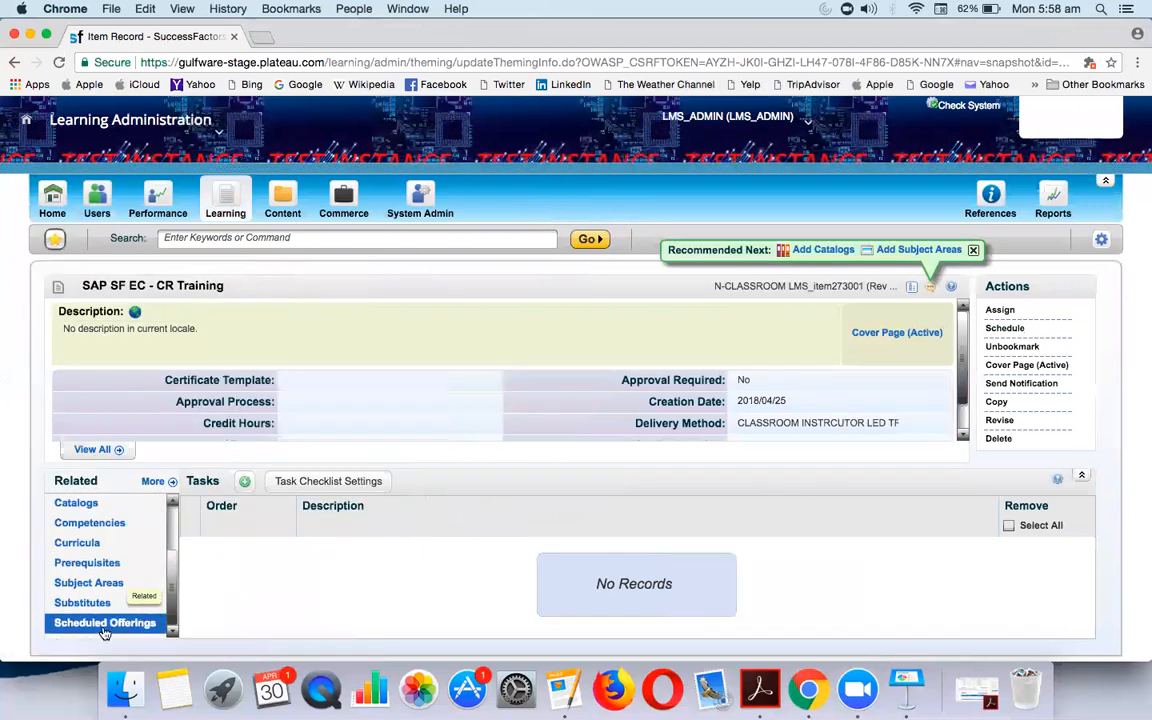
click(103, 630)
click(200, 542)
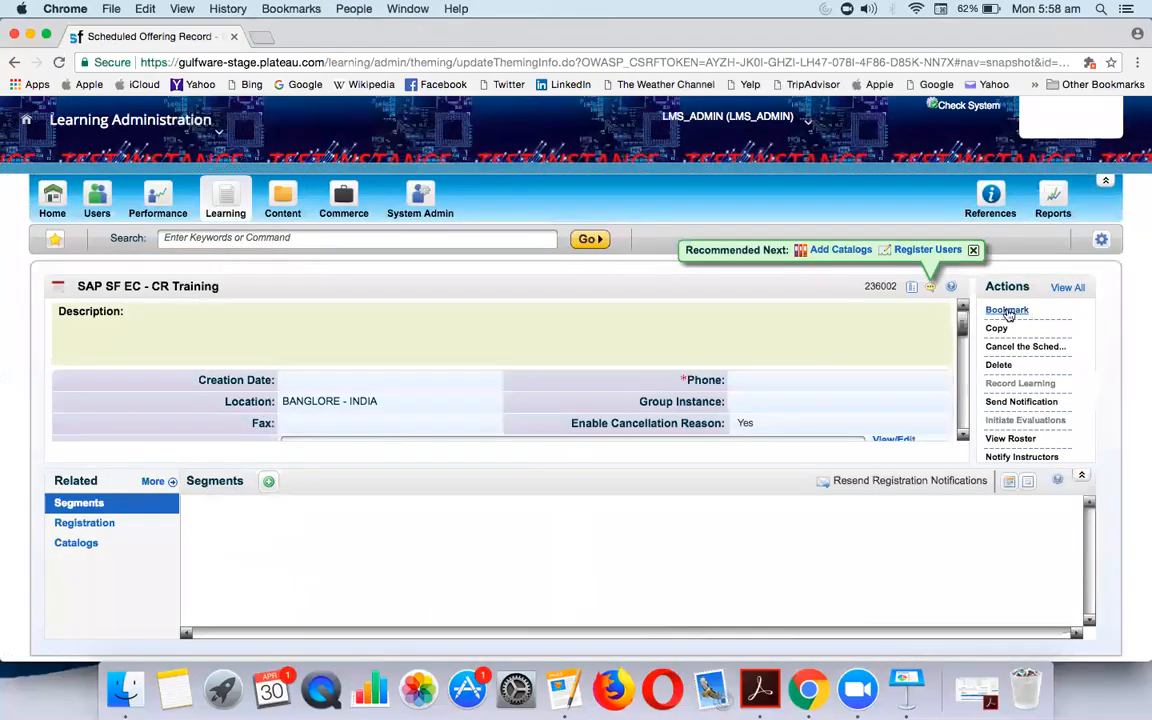
click(1006, 310)
click(547, 471)
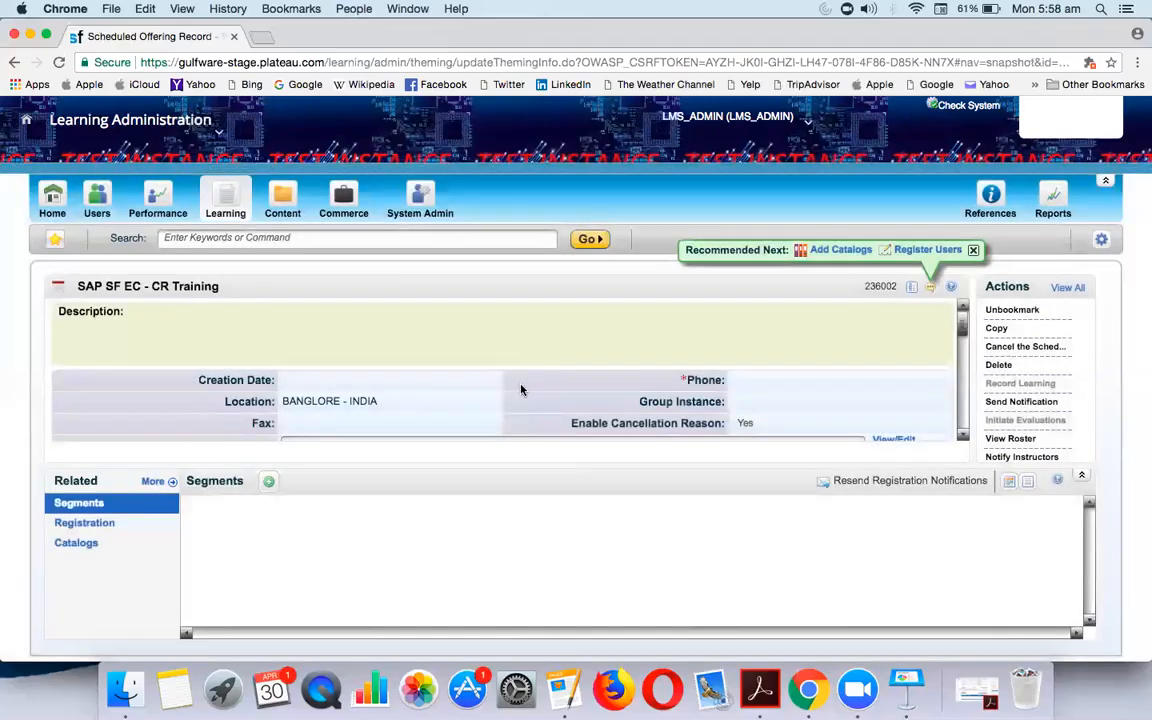
Step: Enter the required contact phone number in the scheduled offering's details
scroll(522, 389, down, 1)
click(769, 321)
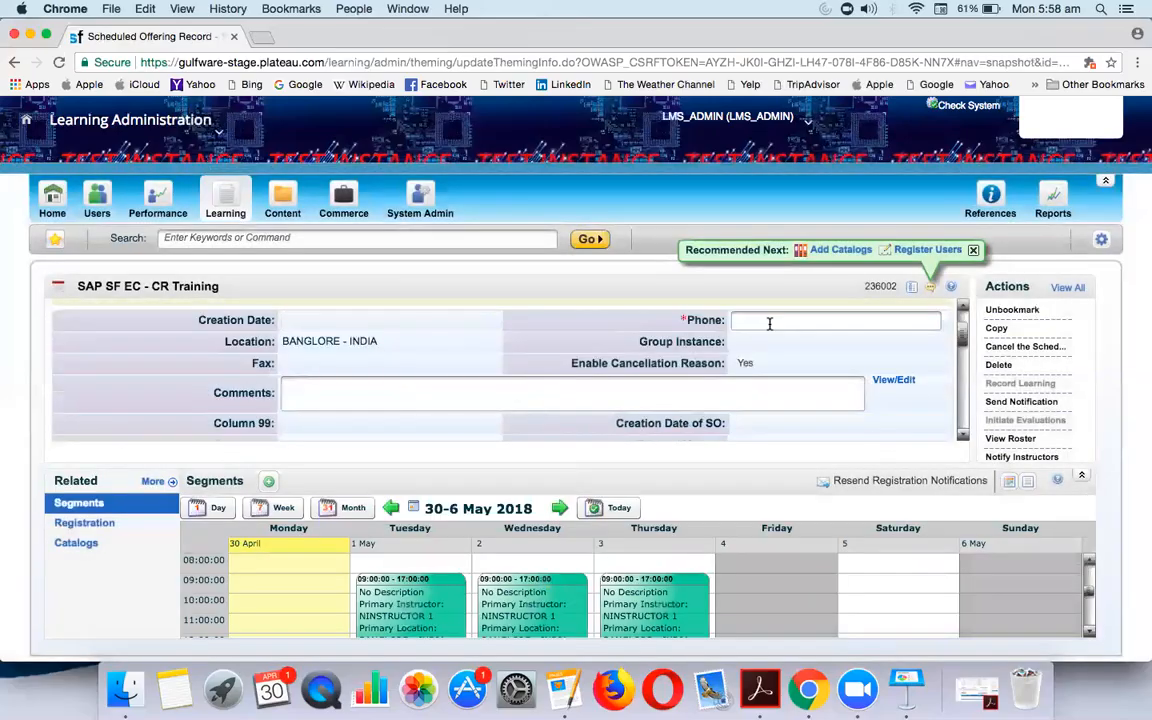
text(12345678)
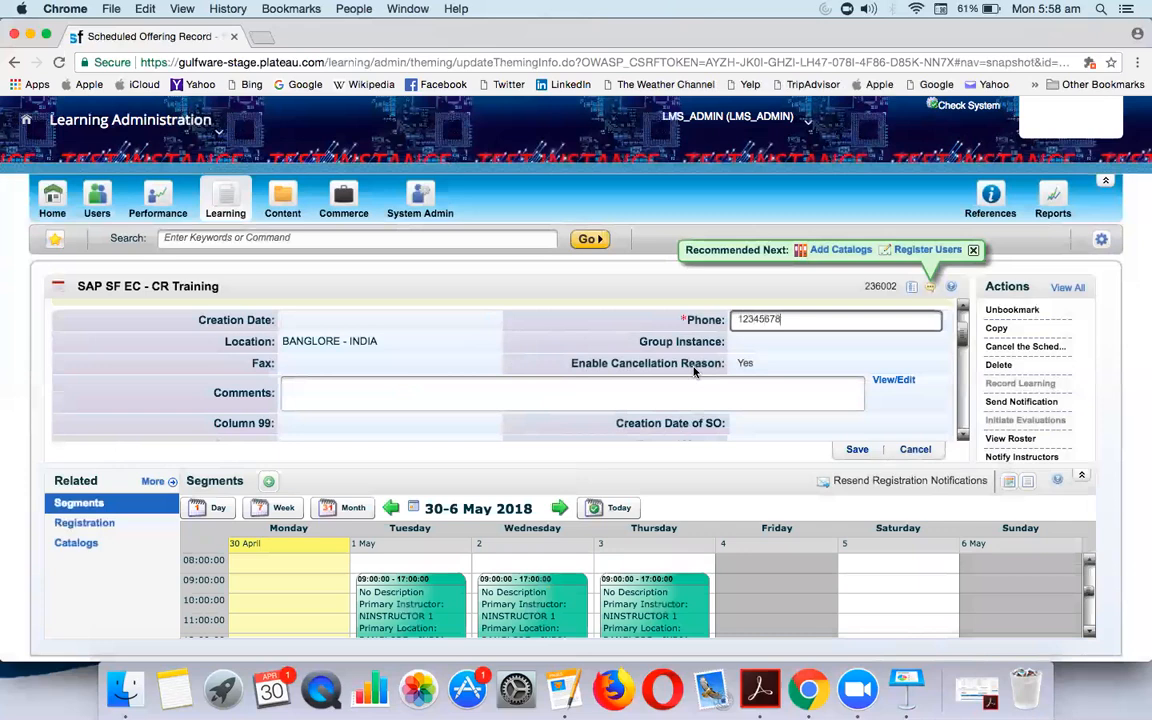
click(760, 365)
Step: Set the offering's registration cut-off date to 2018/04/30 and its registration cut-off time to 22:00:00
scroll(965, 350, down, 3)
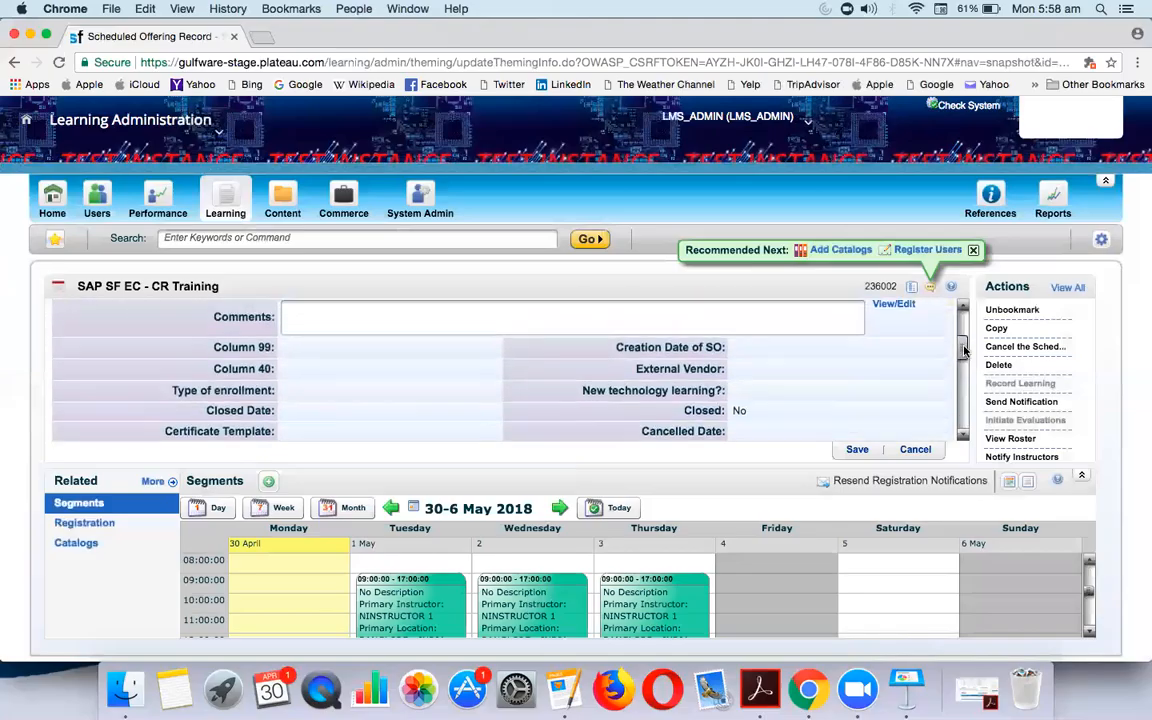
scroll(965, 350, down, 1)
drag(965, 350, 967, 366)
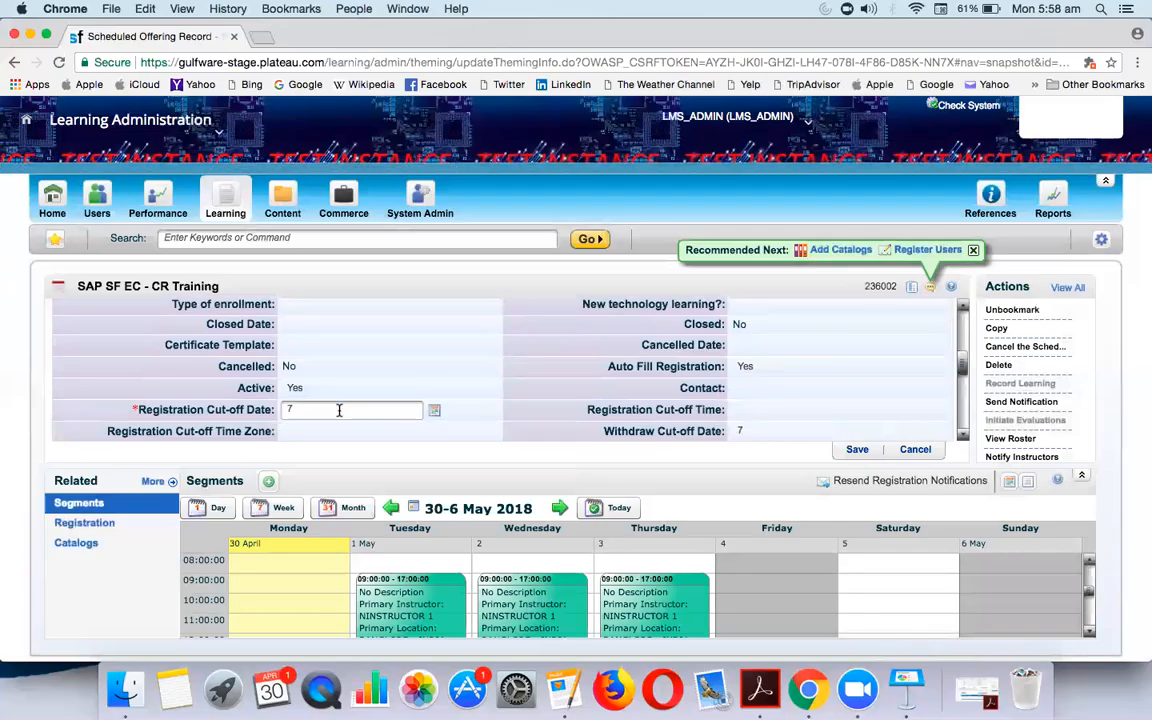
click(436, 411)
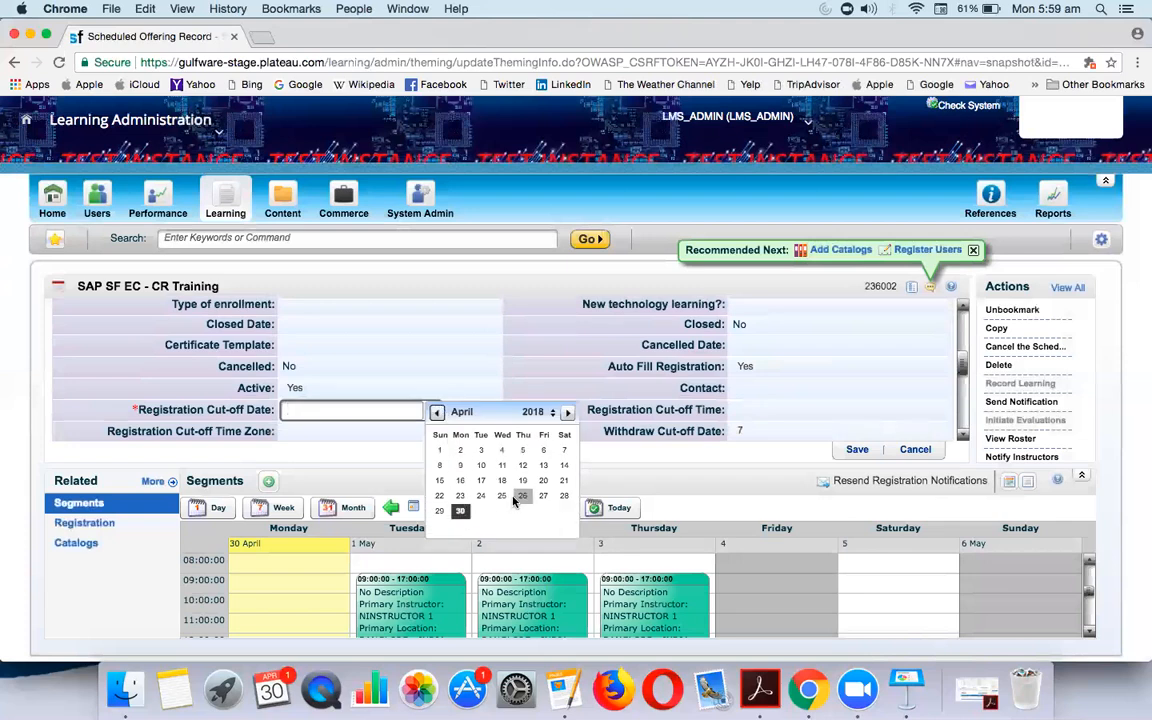
click(460, 511)
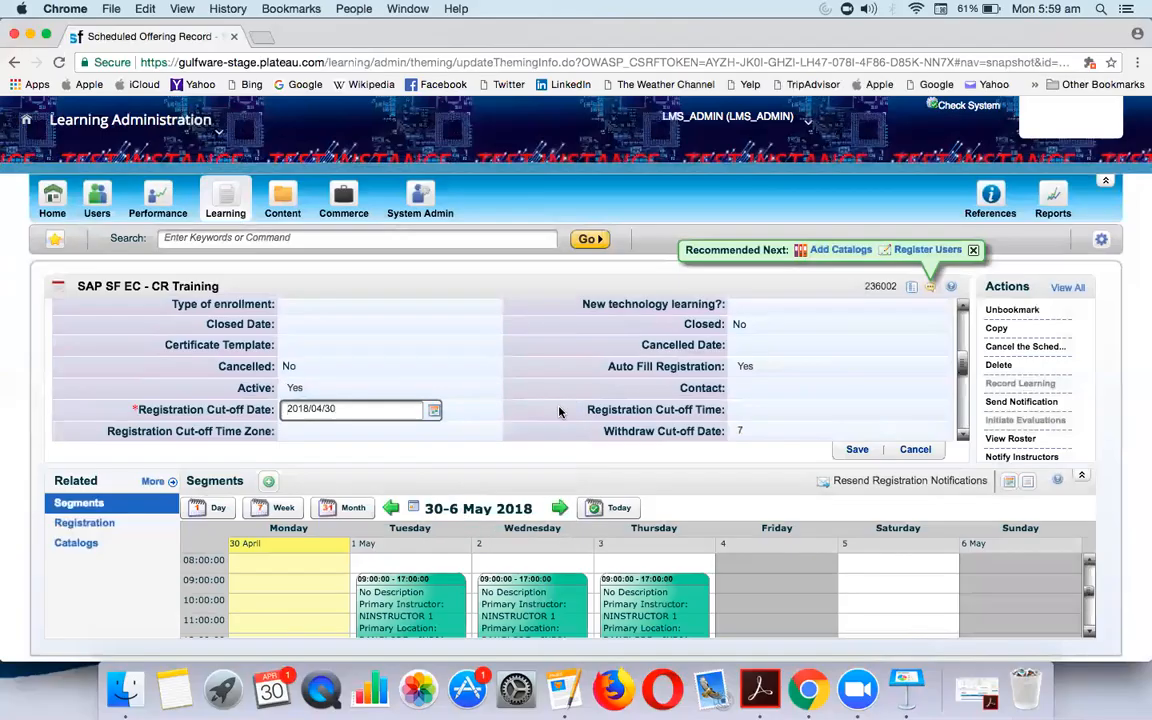
click(777, 414)
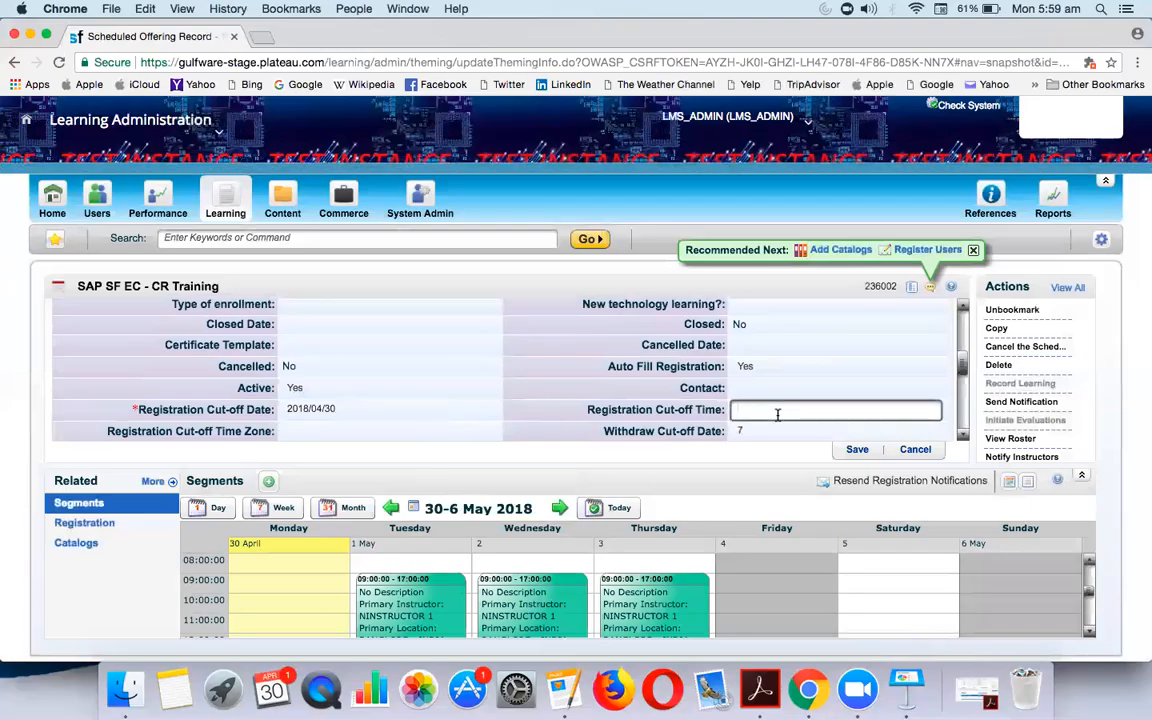
text(22:00:0)
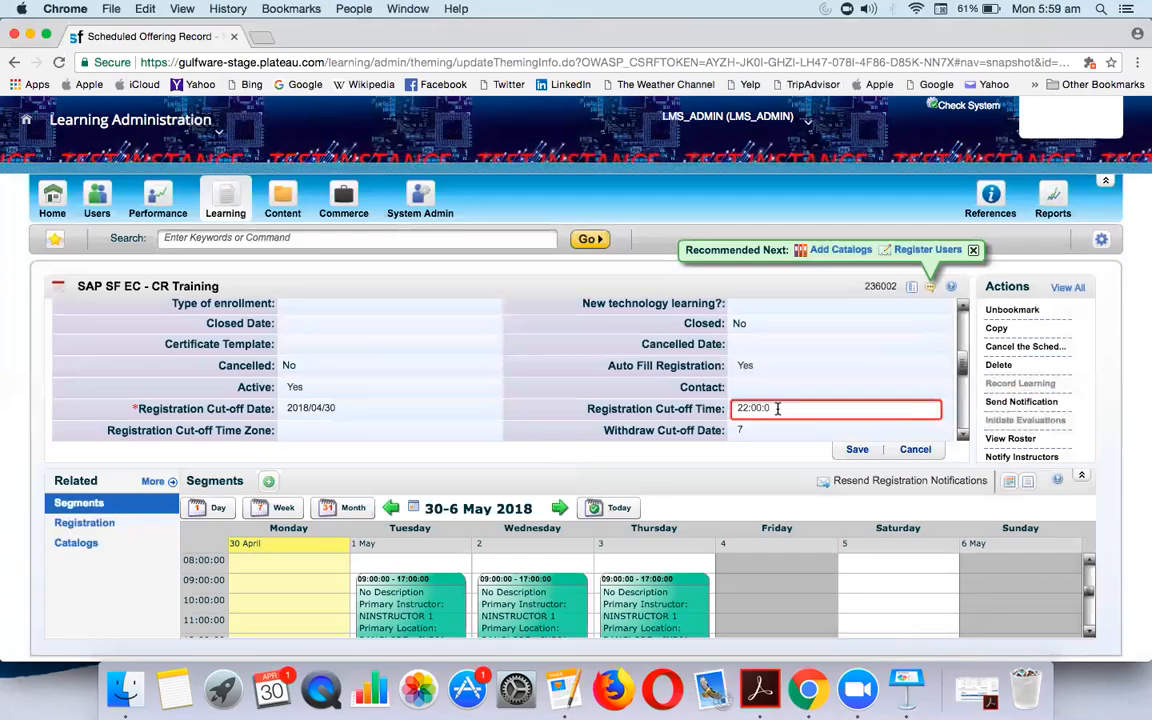
text(0)
click(779, 430)
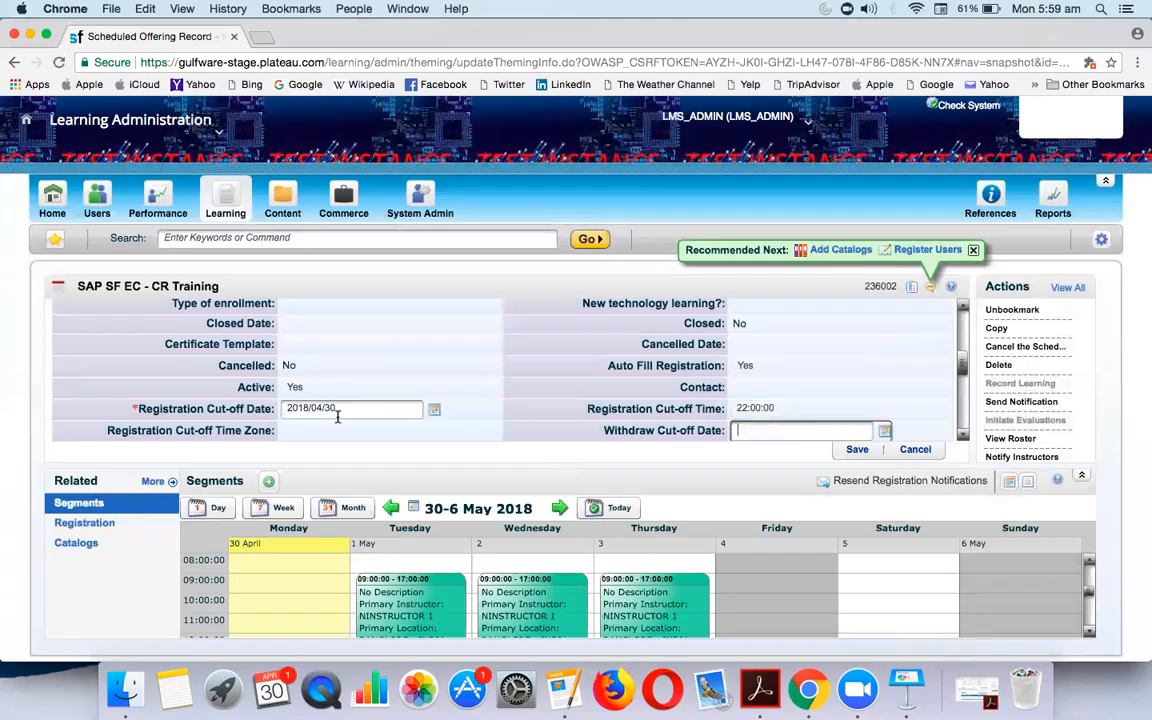
Step: Set the registration cut-off time zone to India Standard Time (IST)
click(308, 430)
text(in)
scroll(320, 482, up, 1)
scroll(320, 482, up, 3)
click(510, 451)
click(510, 451)
click(345, 450)
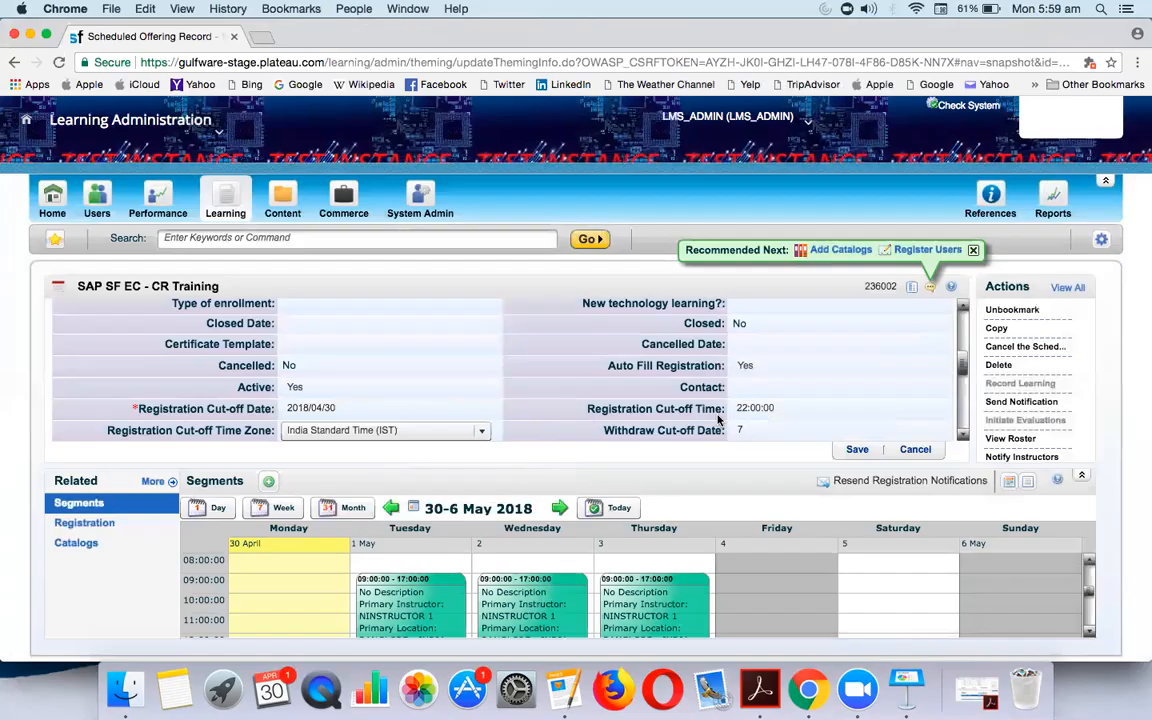
Step: Replace the withdraw cut-off value with the date 2018/04/30
click(963, 435)
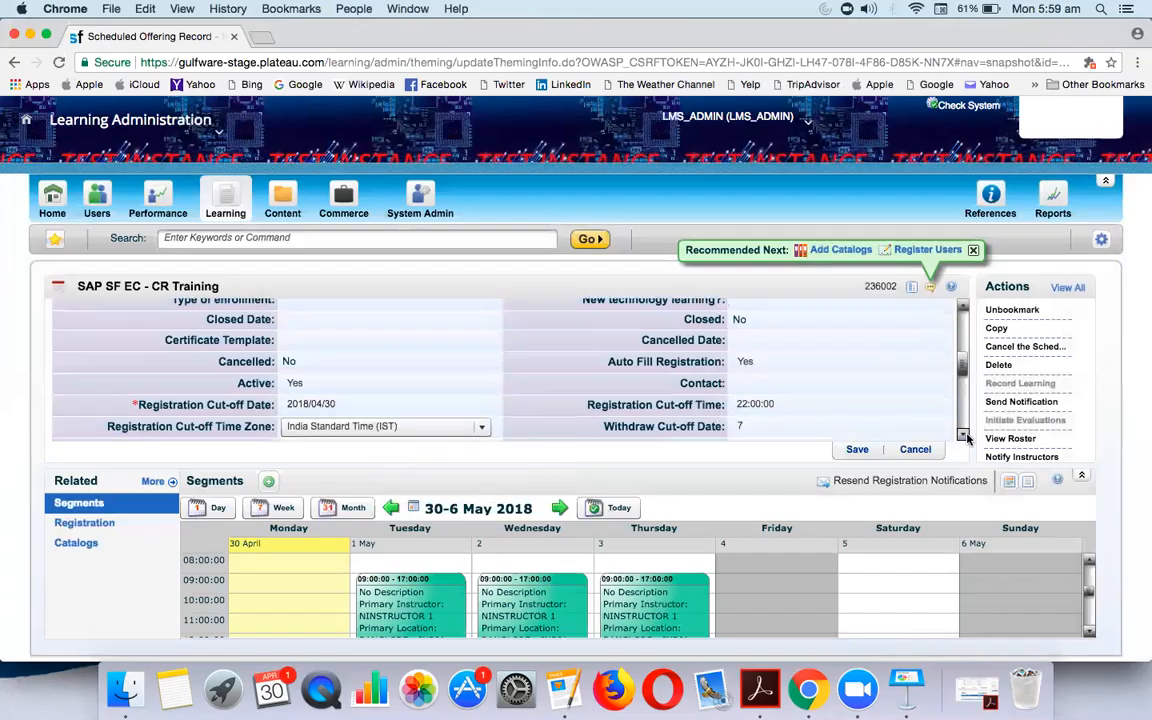
click(963, 435)
click(963, 435)
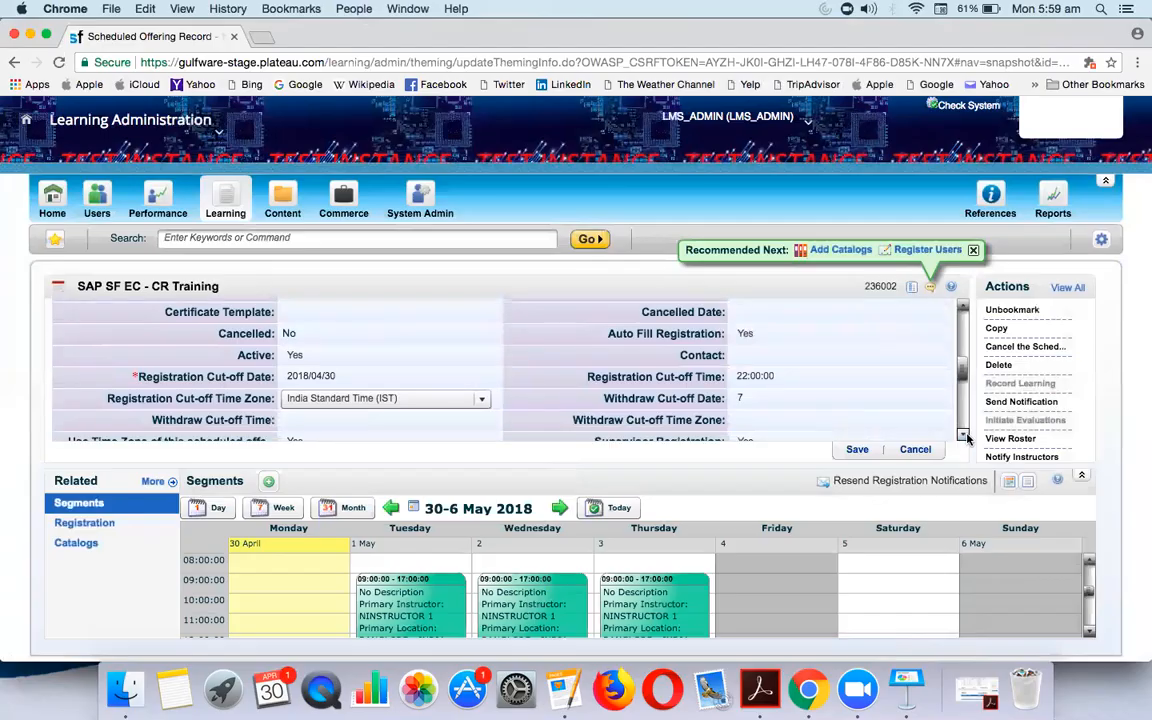
click(805, 398)
key(BackSpace)
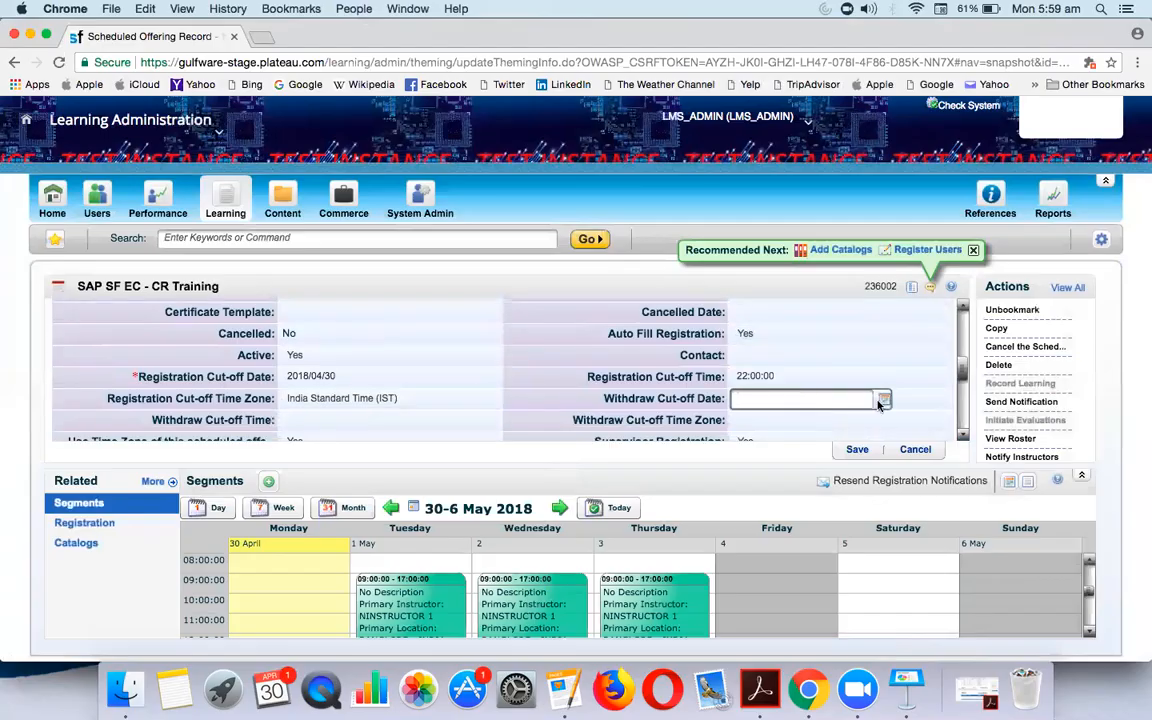
click(884, 399)
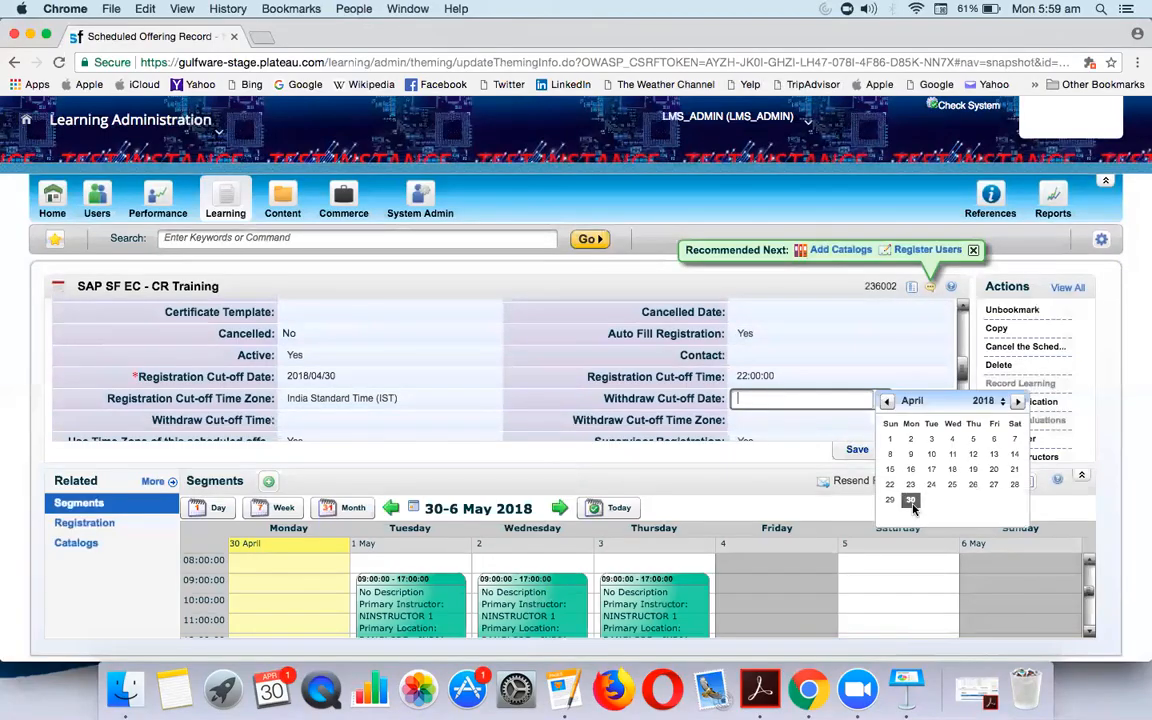
click(820, 456)
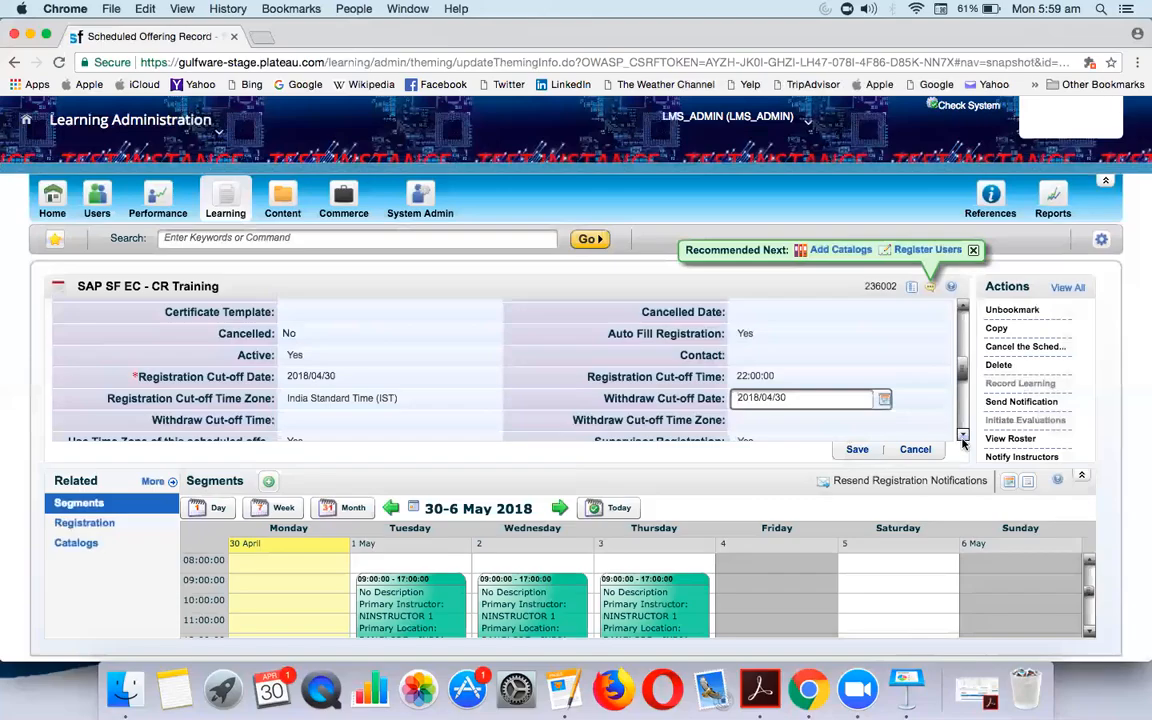
Step: Set the withdraw cut-off time to 09:00:00 and its time zone to India Standard Time (IST)
click(963, 437)
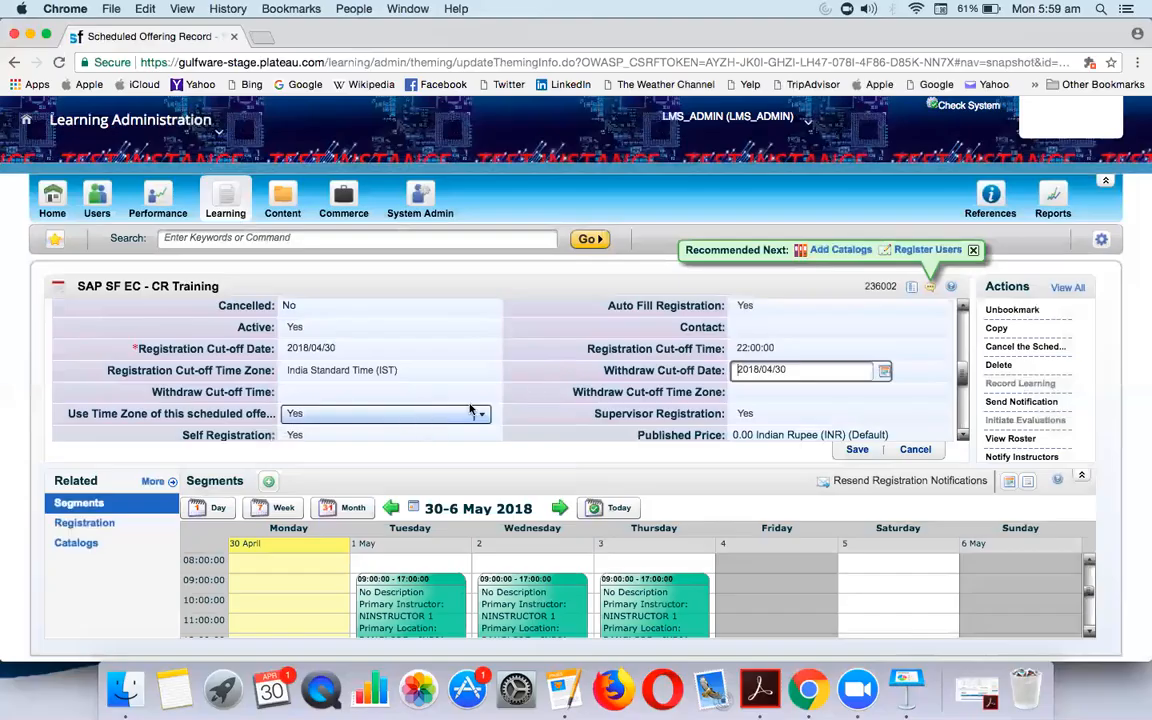
click(317, 391)
text(09:00:00)
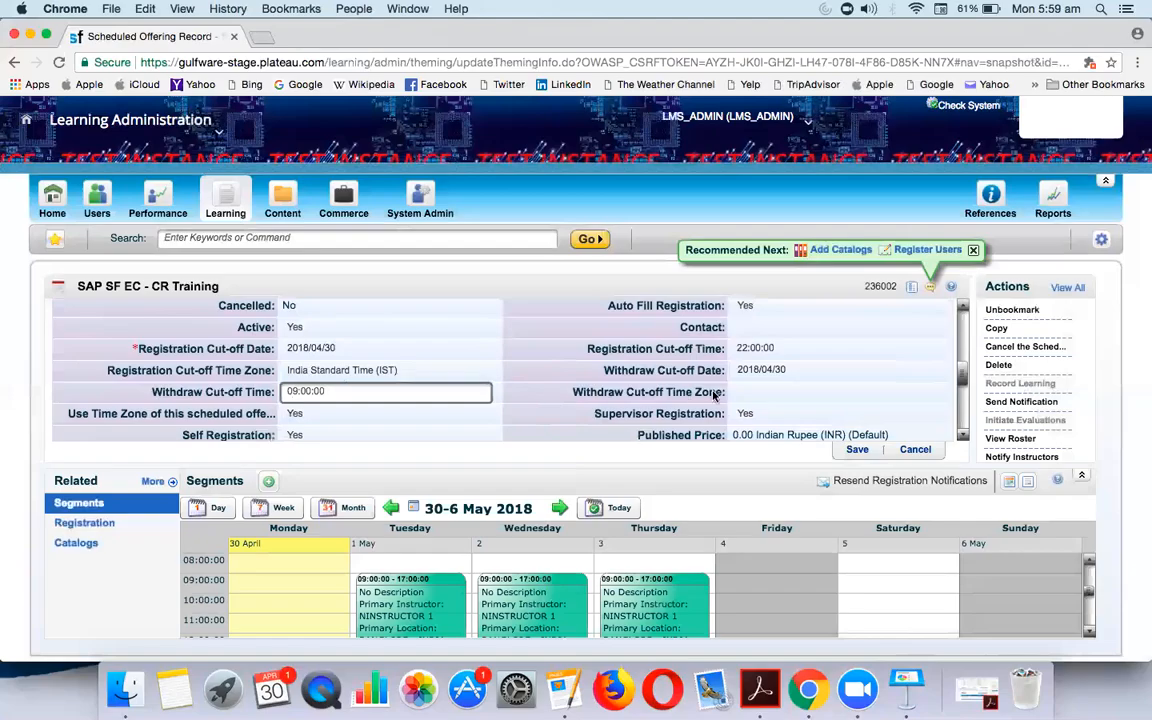
click(759, 394)
click(759, 394)
key(i)
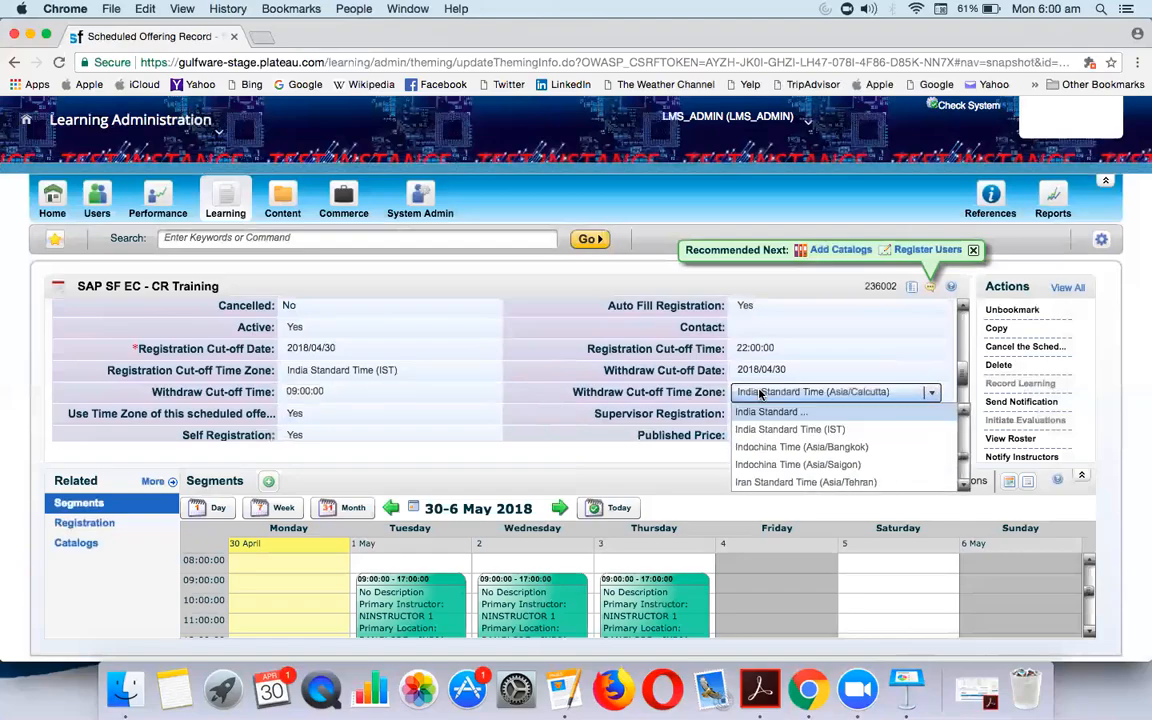
click(769, 431)
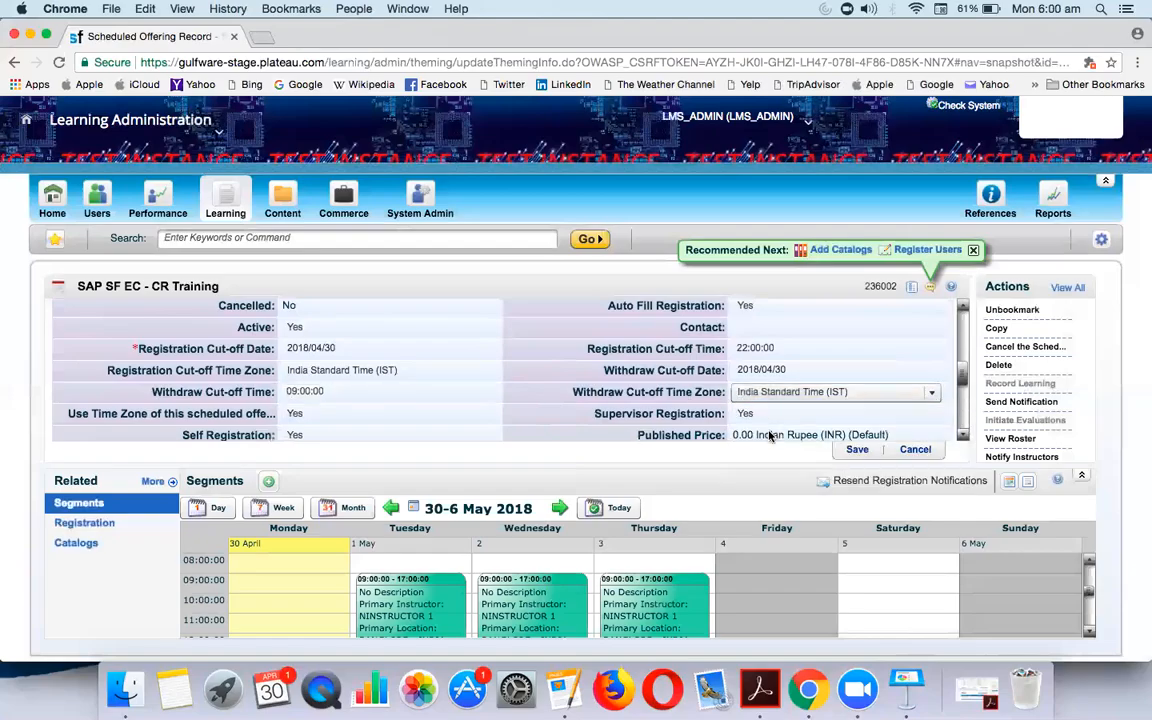
click(460, 413)
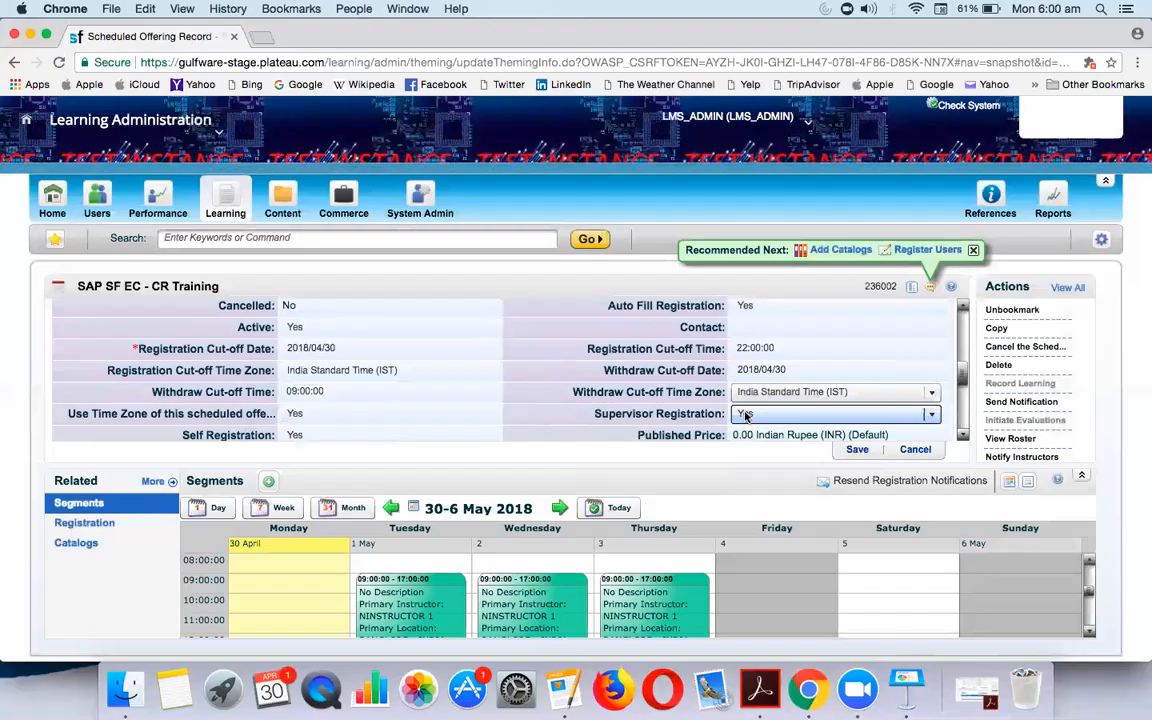
Step: Set the offering's minimum registration to 2 and maximum registration to 5
click(964, 437)
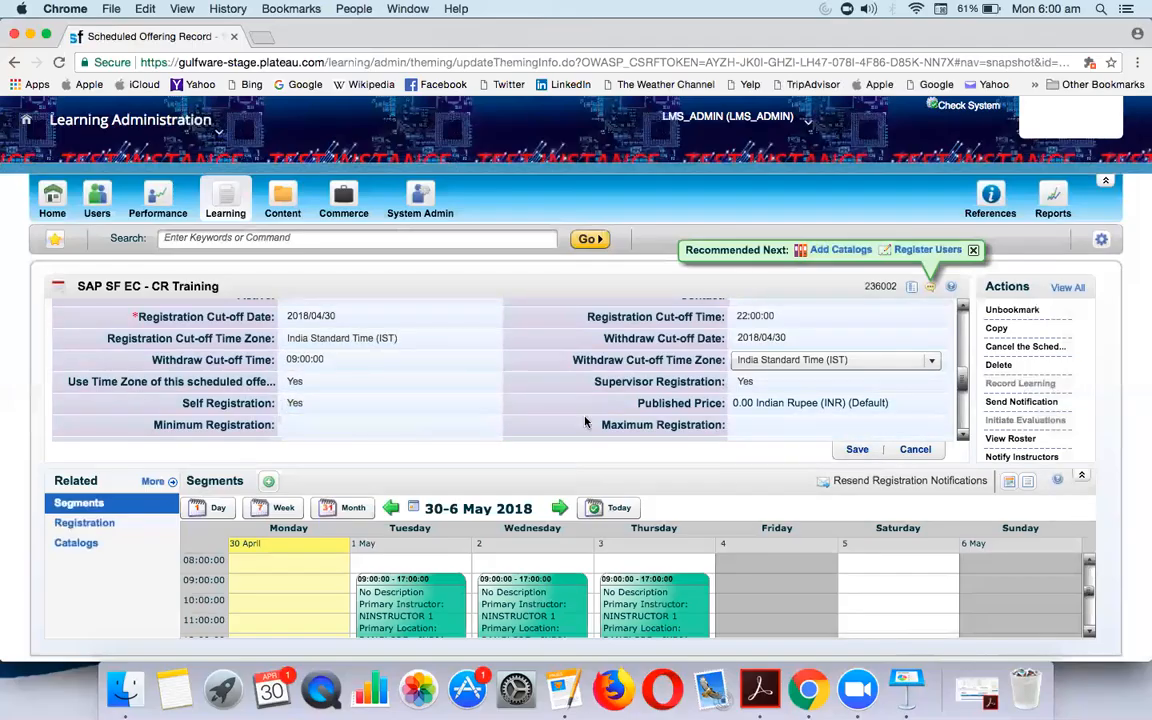
scroll(866, 391, down, 3)
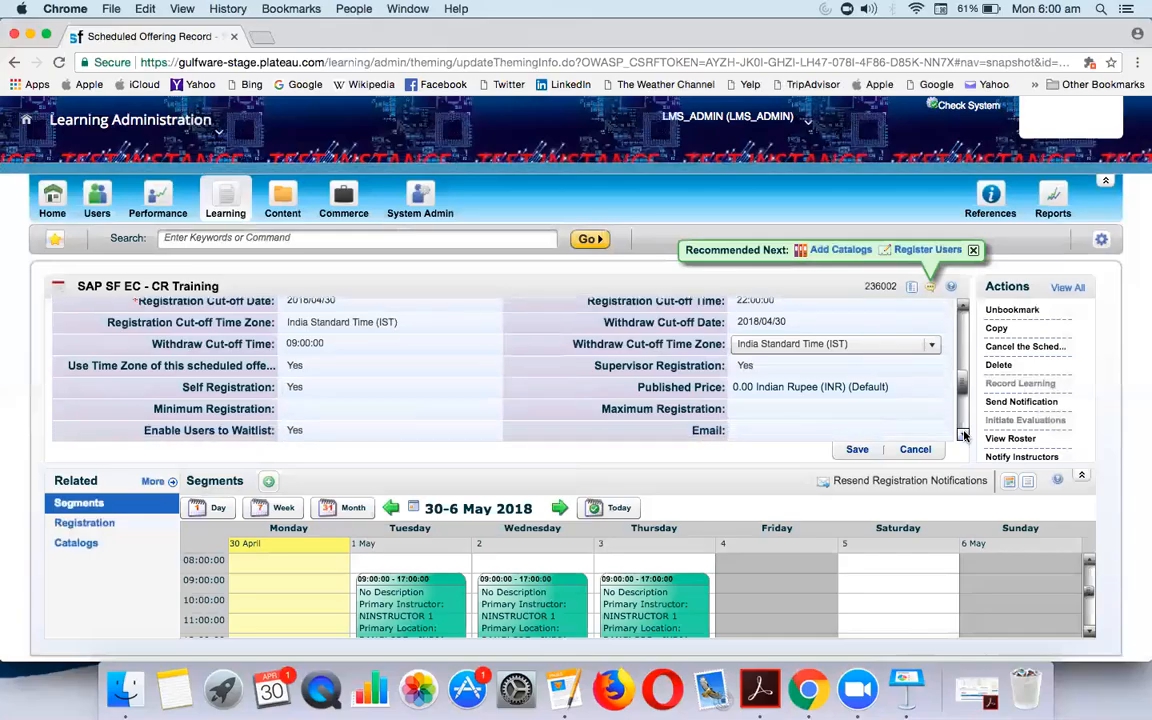
click(302, 403)
text(4)
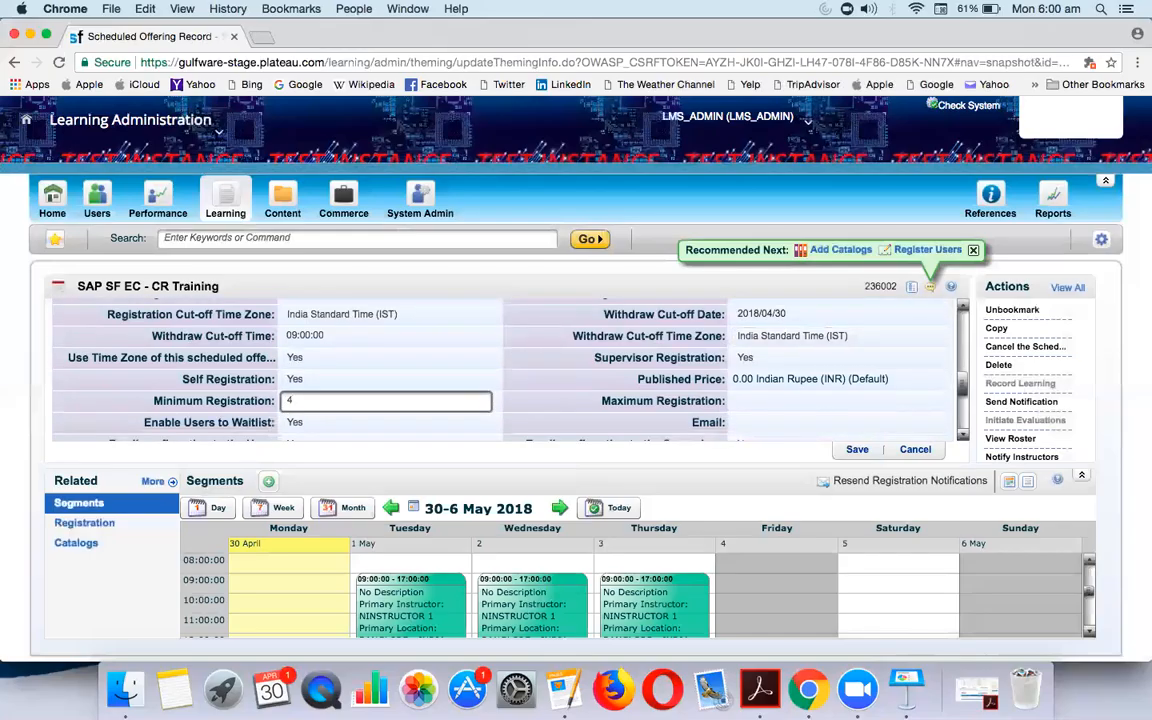
text(2)
key(Tab)
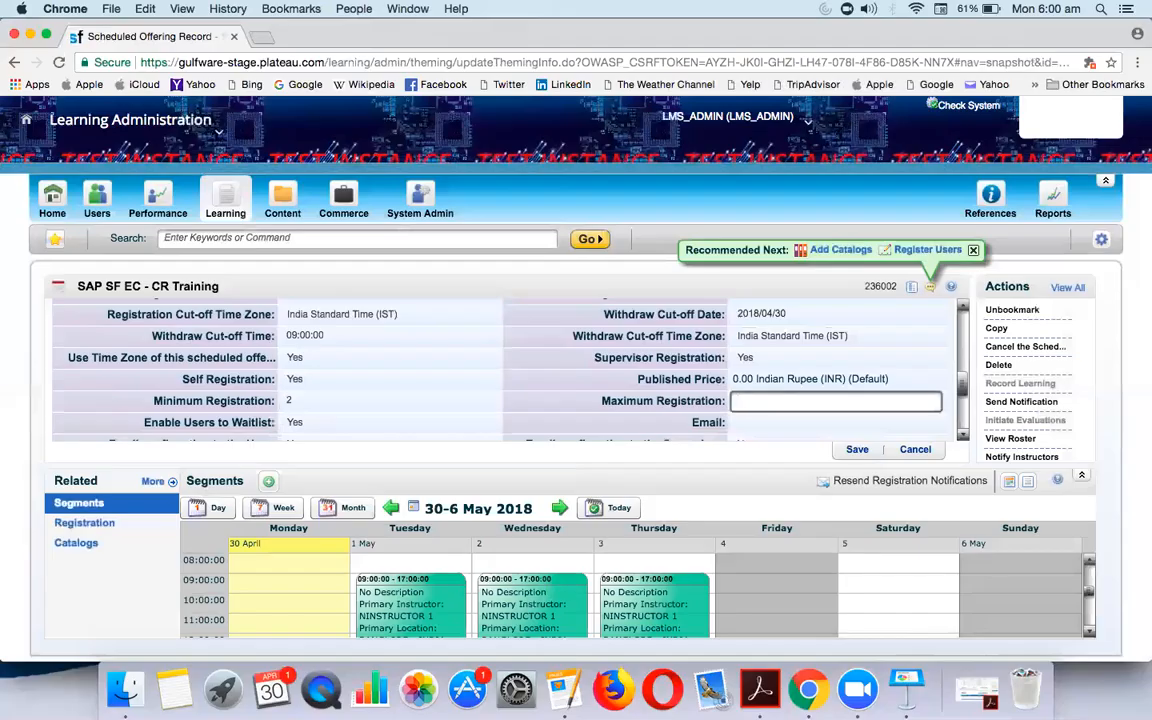
Step: Review the offering's waitlist, contact email and email confirmation settings for users, supervisors, instructors and contacts
click(298, 422)
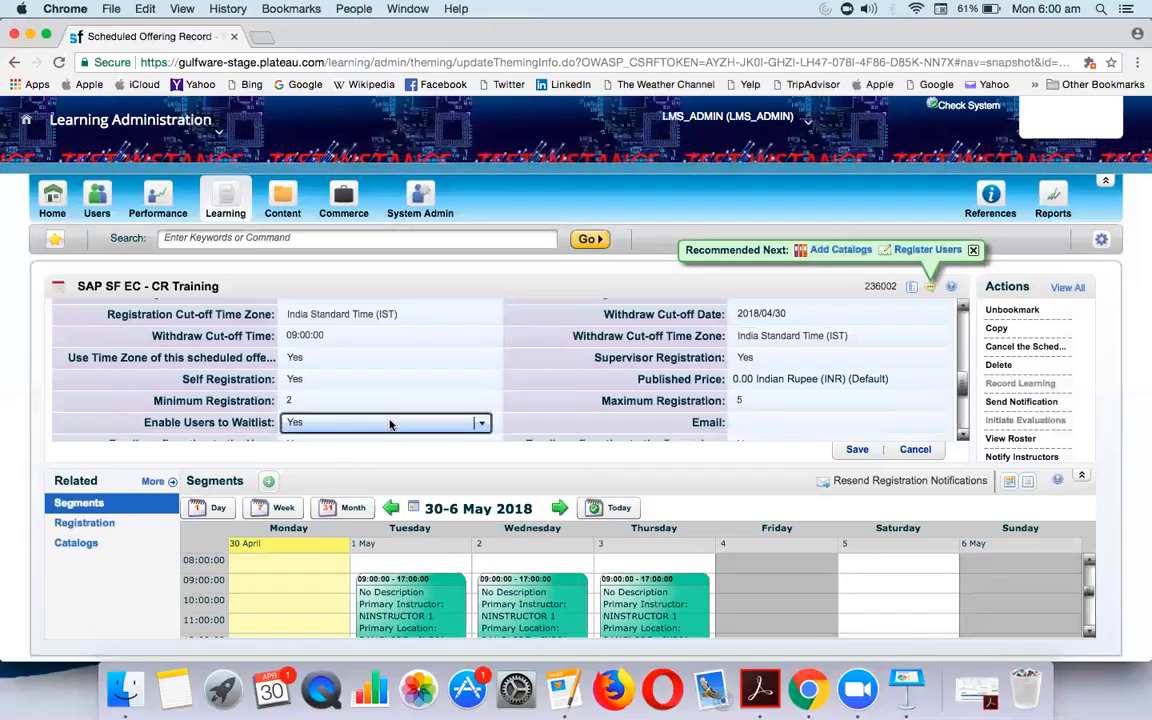
click(962, 437)
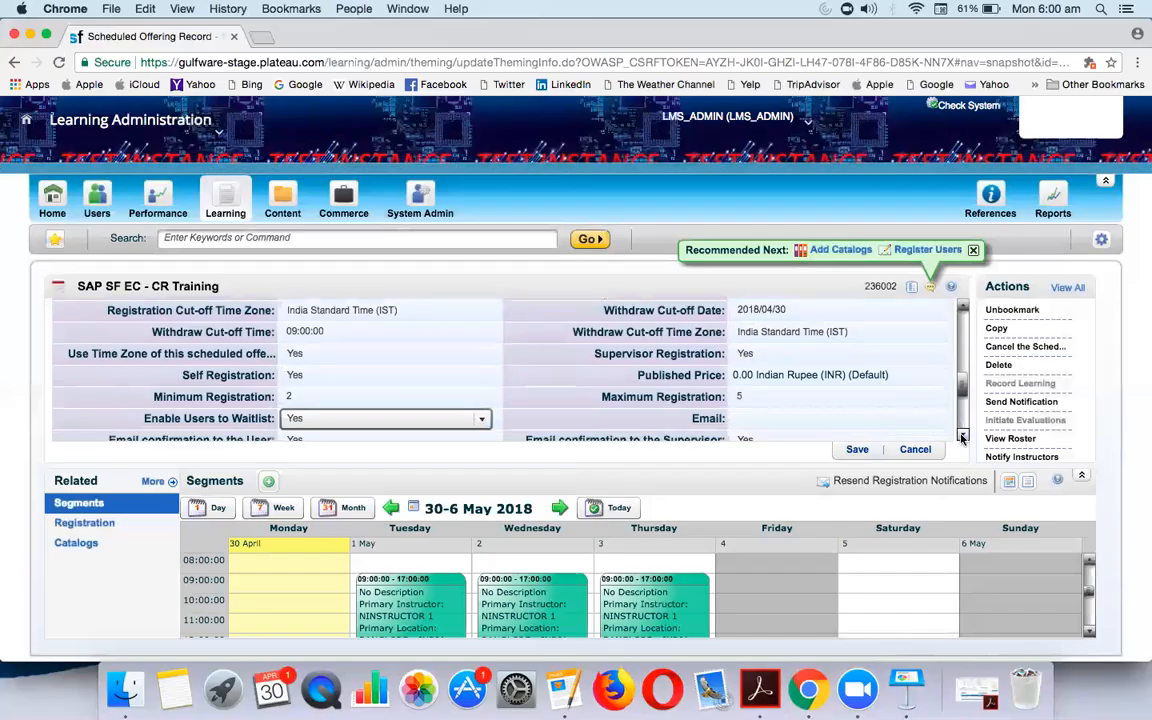
click(962, 437)
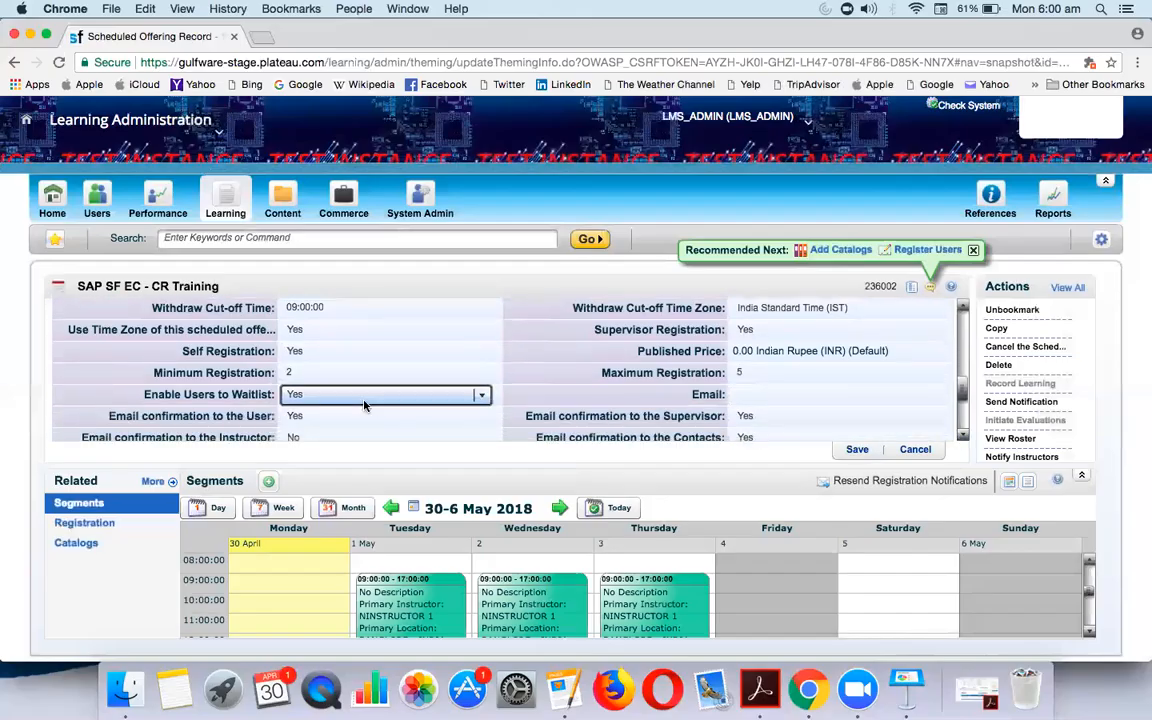
click(748, 376)
click(830, 395)
click(963, 435)
click(963, 435)
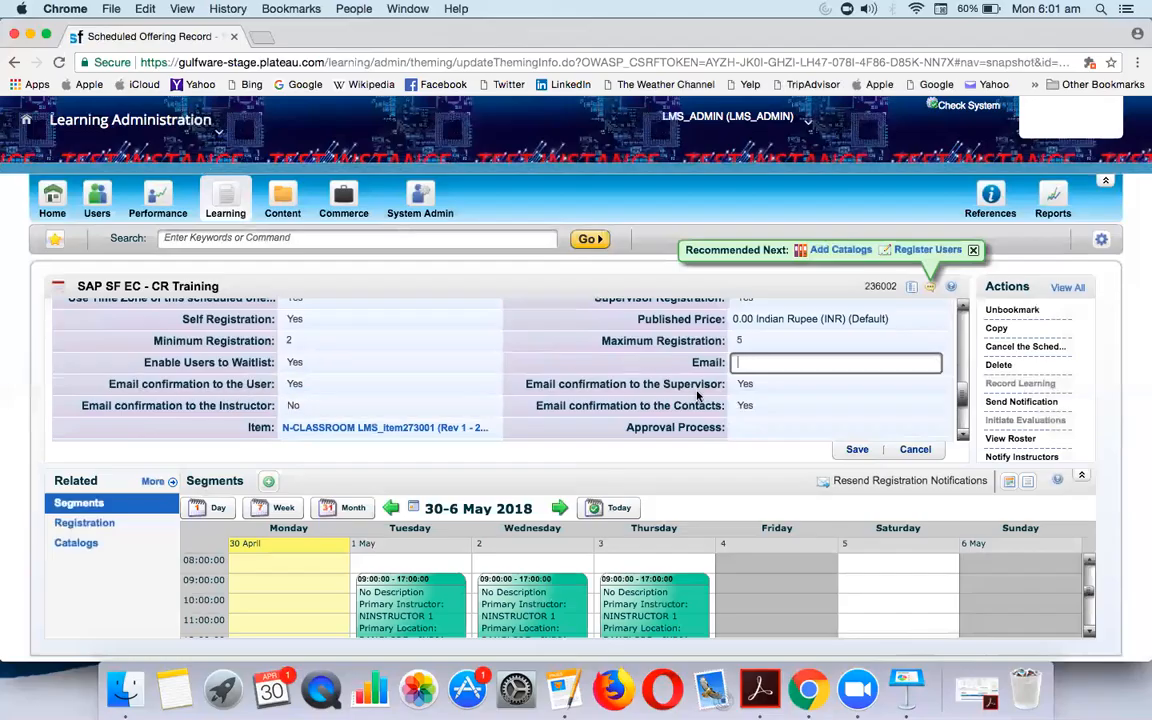
click(762, 406)
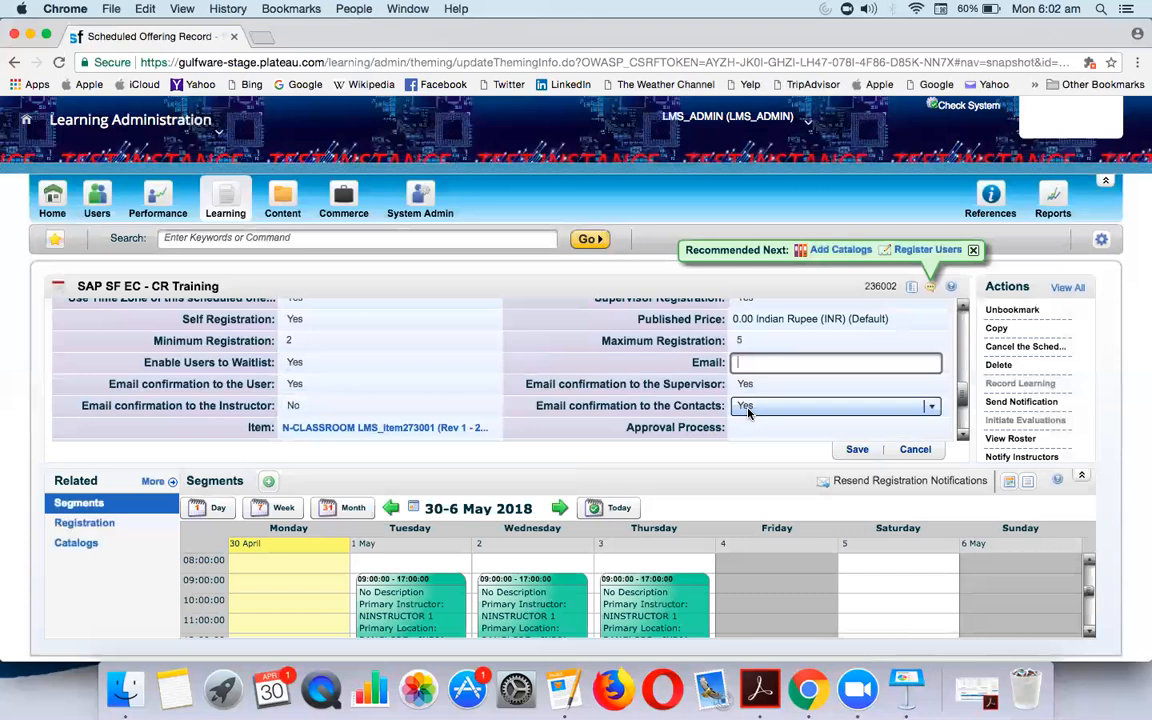
Step: Examine the options for adding instructor or user contacts to the scheduled offering, and revisit its email confirmation settings
click(153, 481)
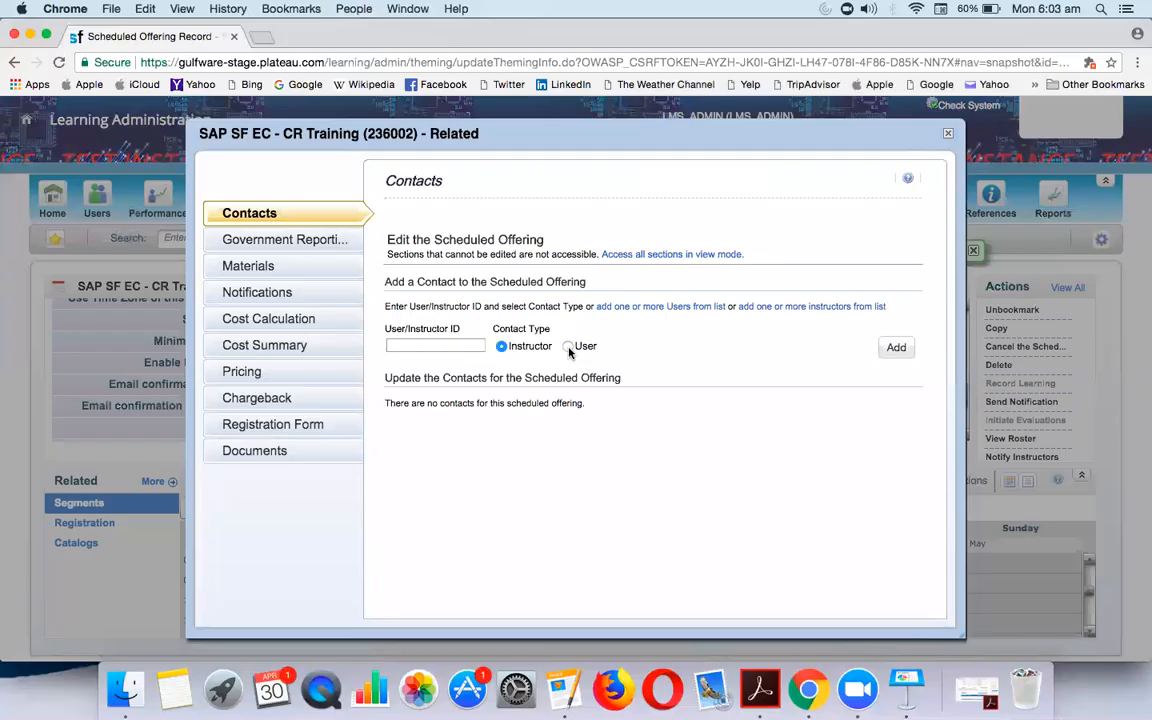
click(945, 133)
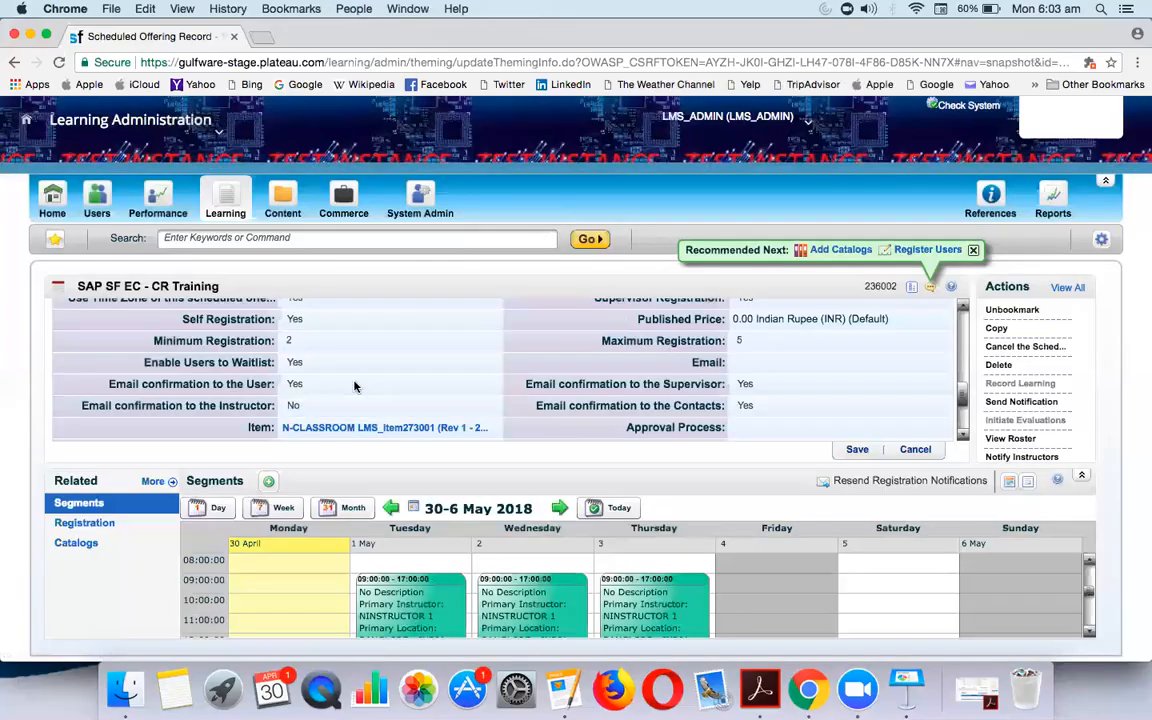
click(352, 388)
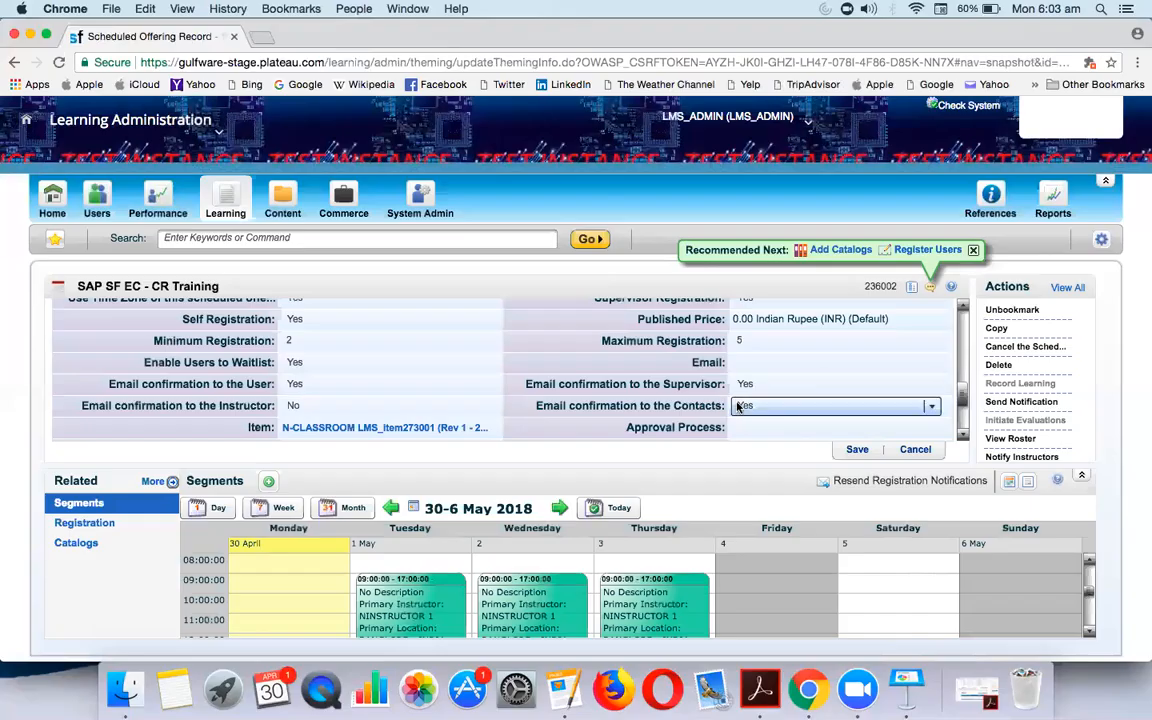
Step: Review the offering's remaining details, including approval and withdraw approval process, domain, facility, instructor, dates, time zone and registration status
click(963, 436)
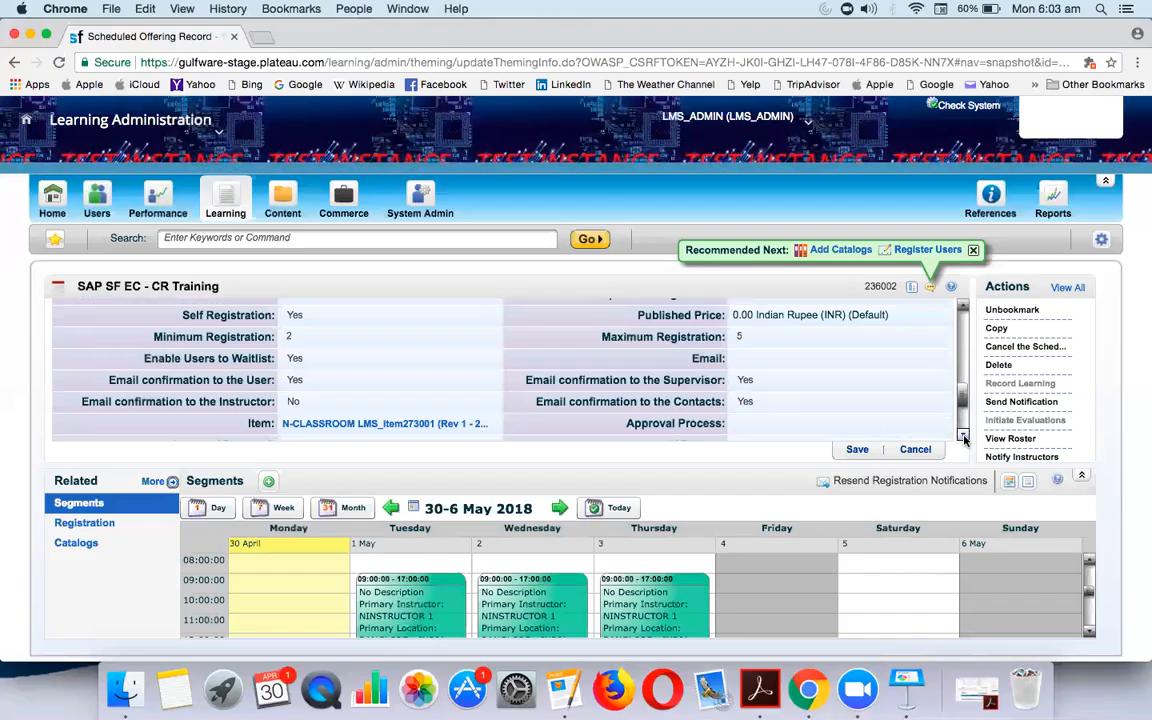
click(963, 436)
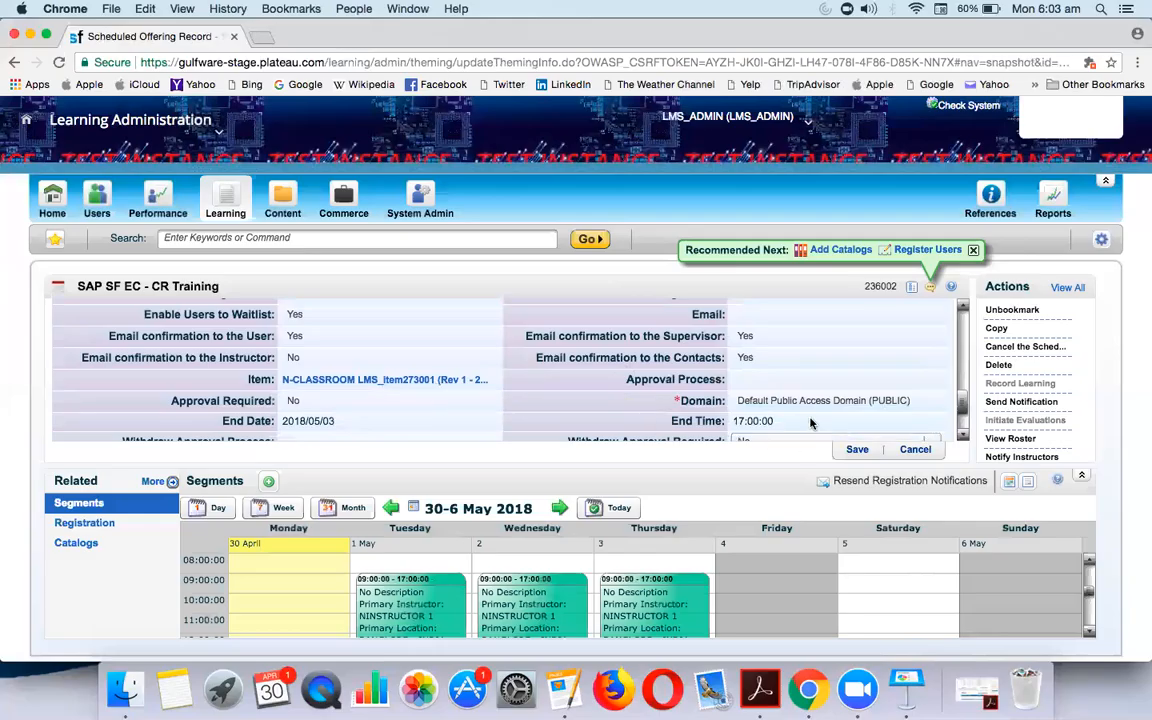
mouse_move(790, 381)
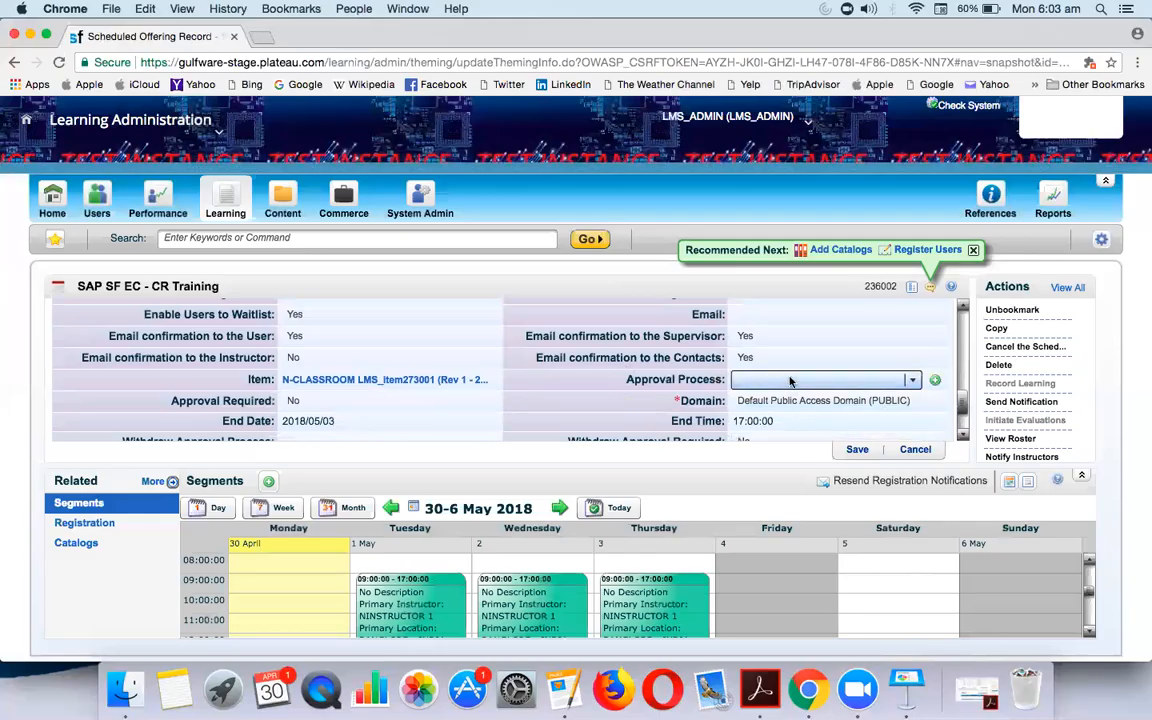
click(963, 436)
click(963, 440)
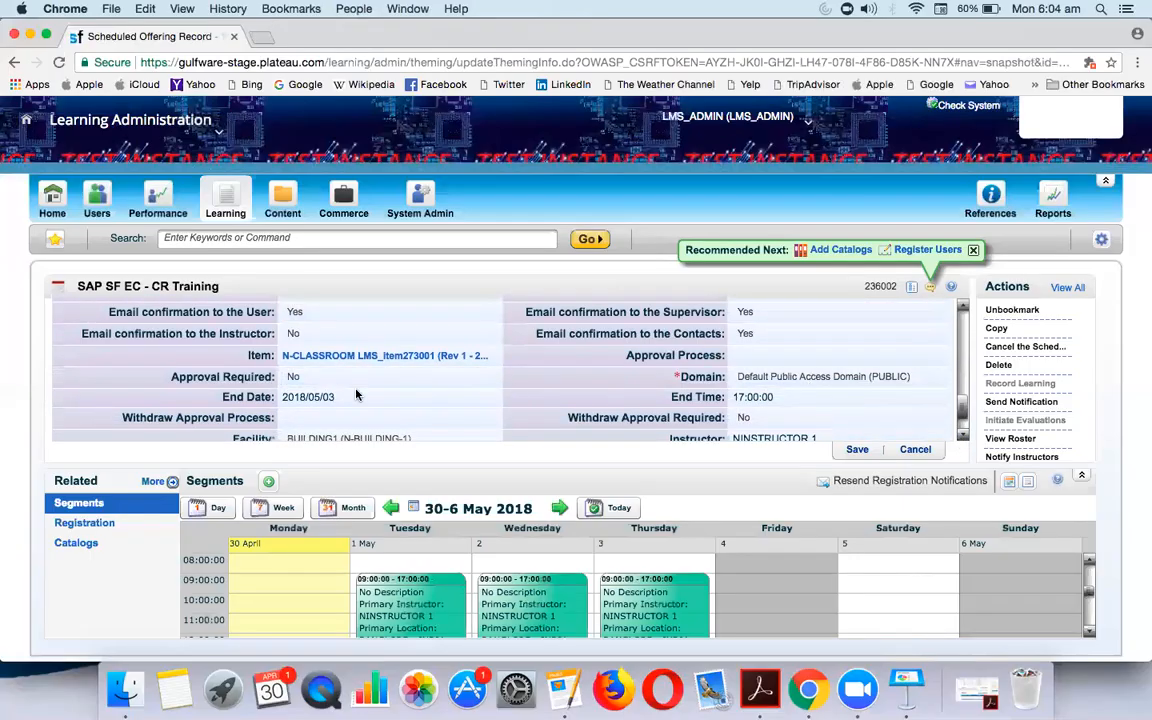
mouse_move(354, 384)
click(963, 435)
click(963, 435)
click(963, 435)
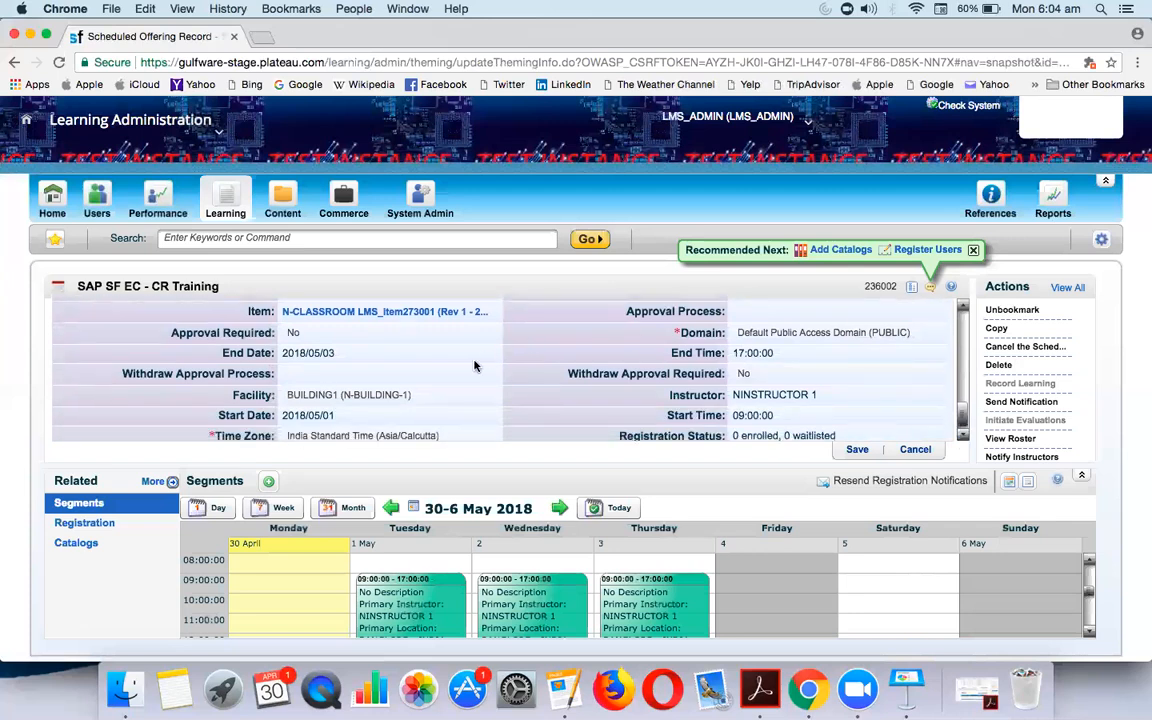
click(419, 376)
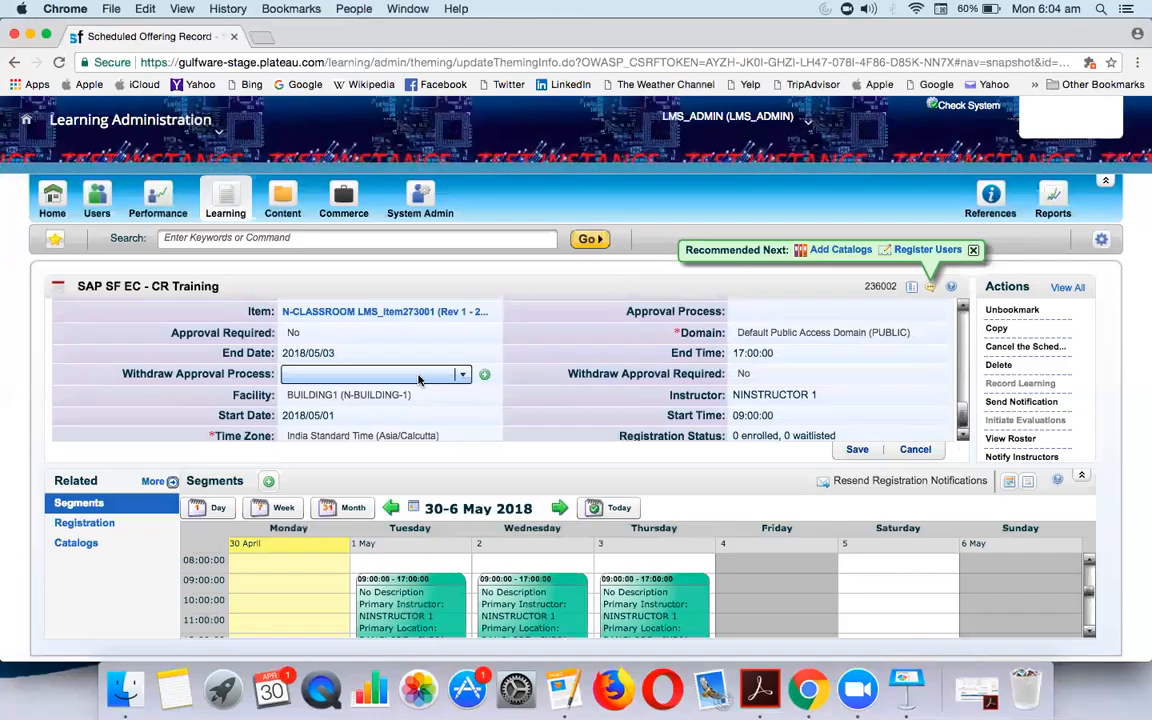
click(963, 435)
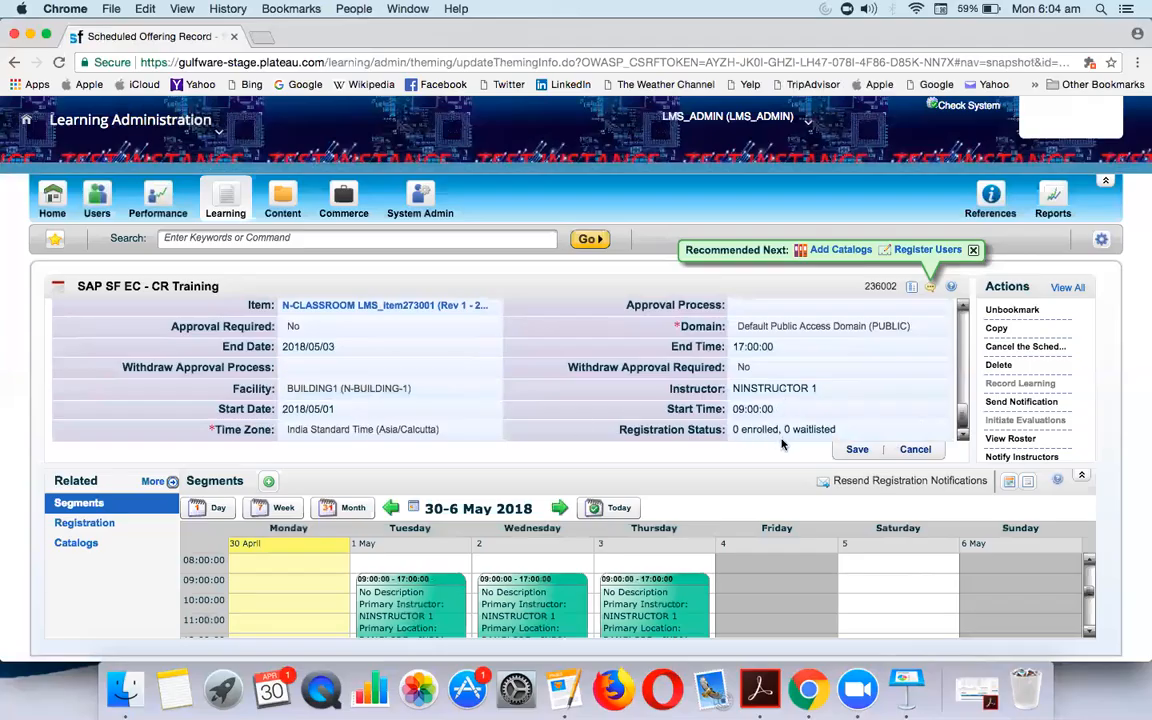
Step: Save the changes to the SAP SF EC - CR Training scheduled offering and switch to Pages
click(856, 450)
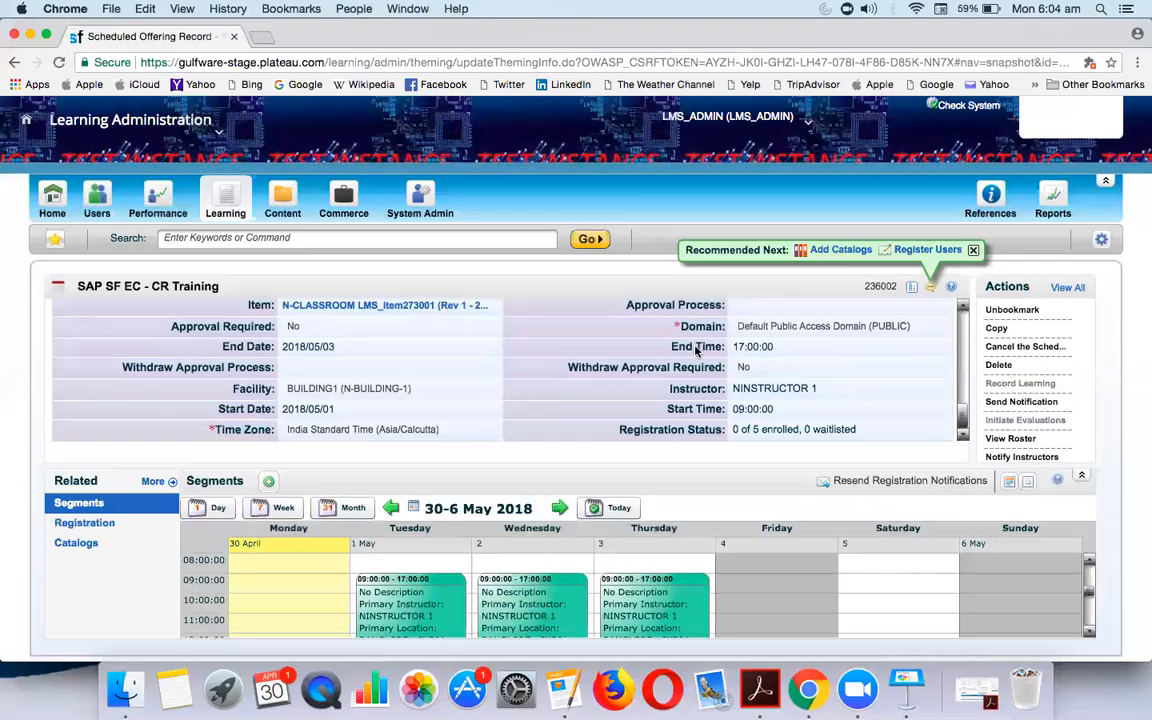
key(super+Tab)
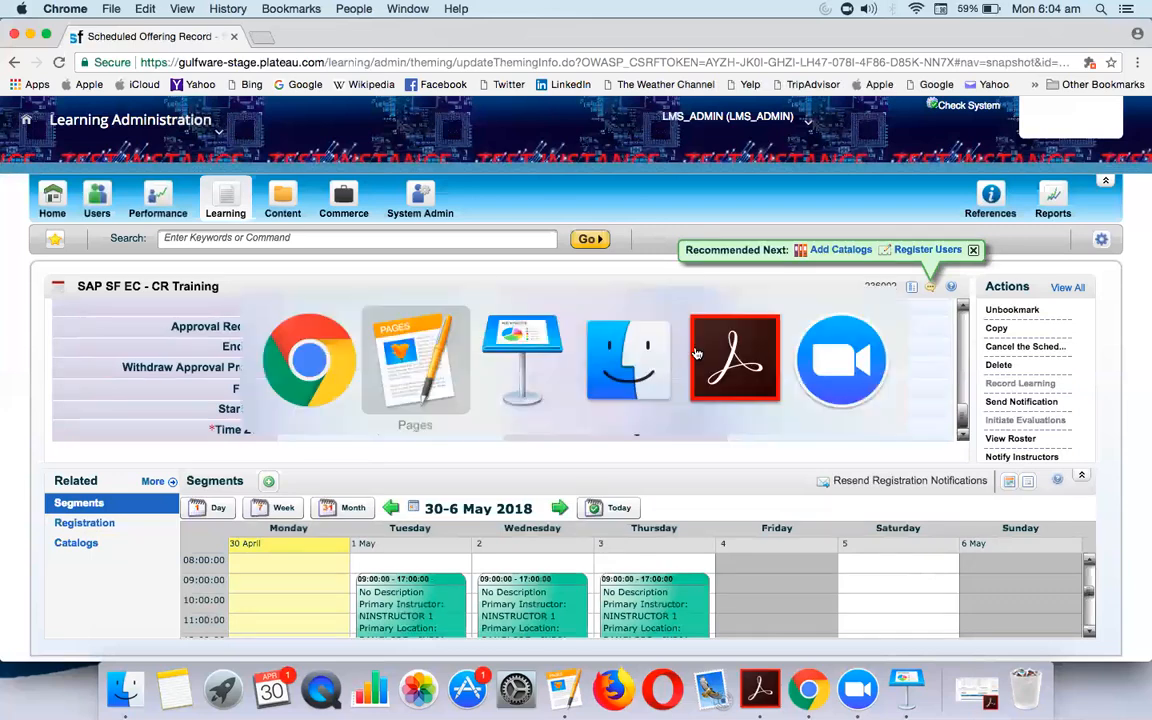